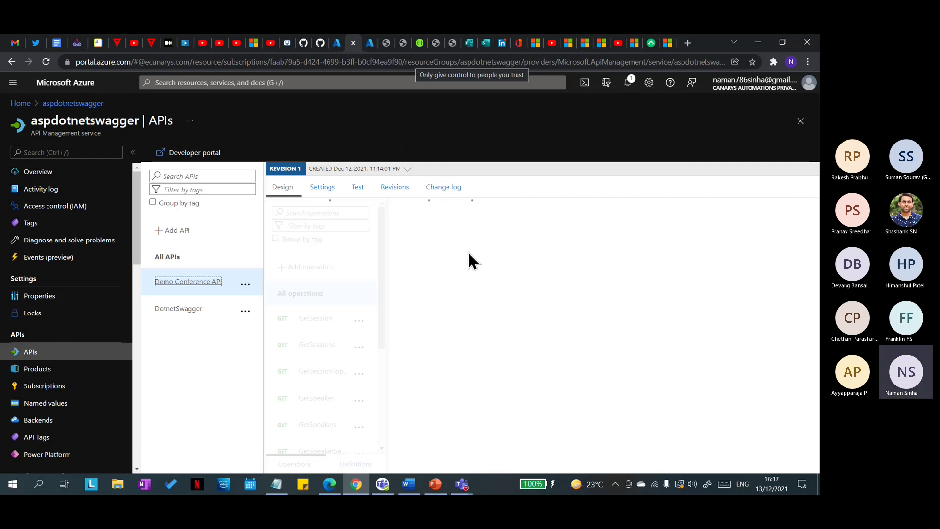
# Step: Hide the workshop presentation, reload the portal, and open DotnetSwagger's Design tab from the APIs list
pyautogui.click(429, 491)
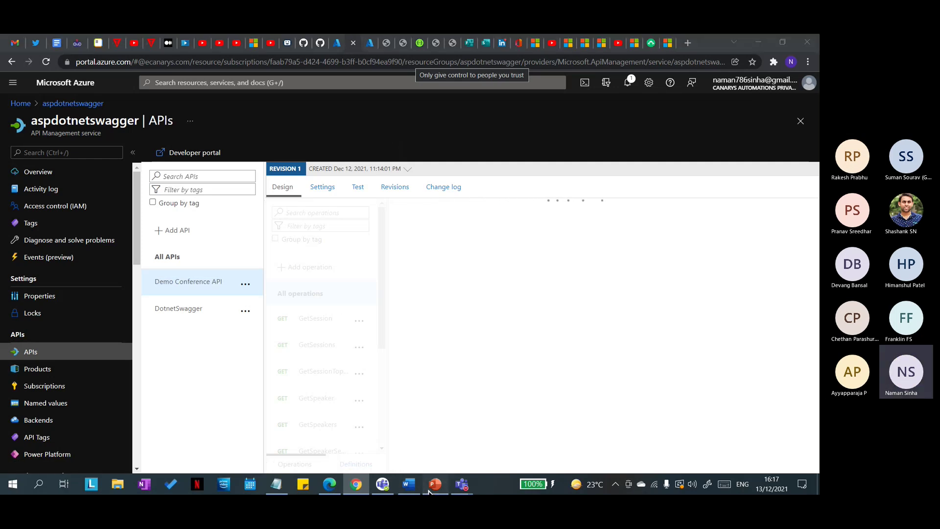
pyautogui.click(429, 491)
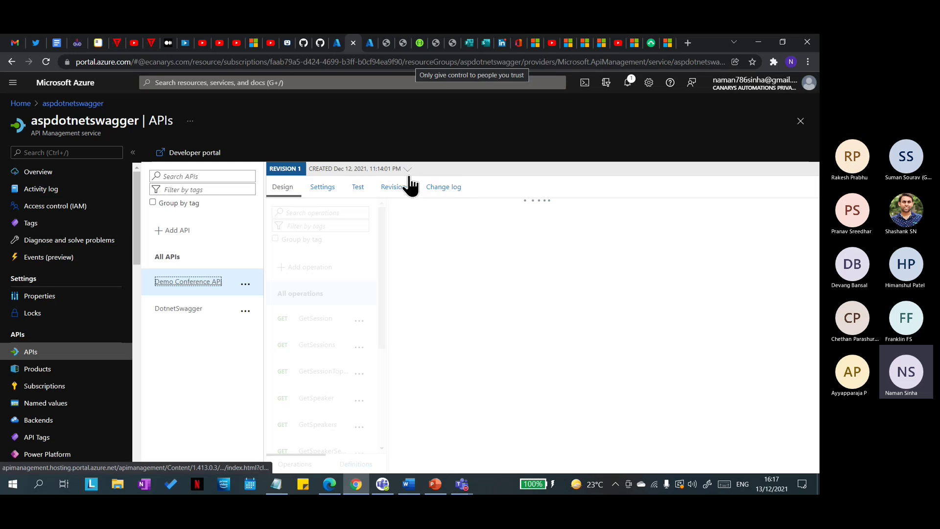
pyautogui.click(47, 61)
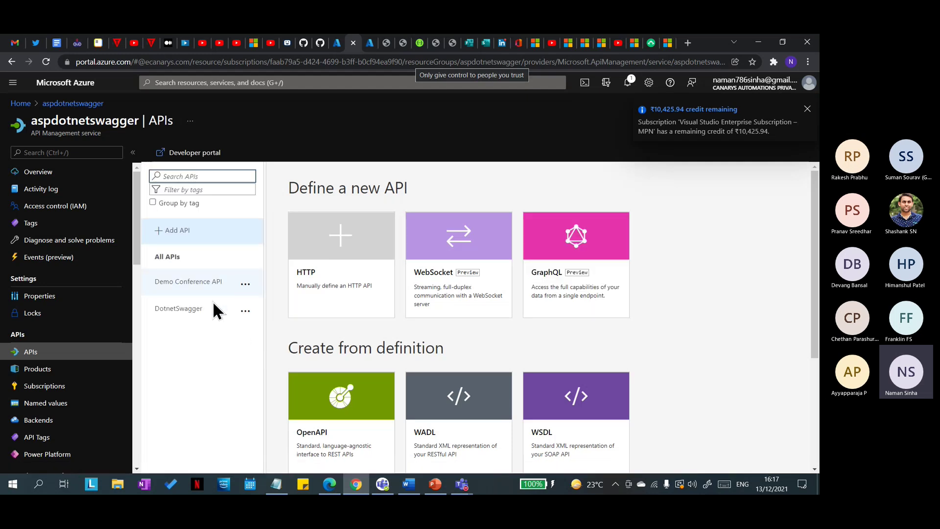
pyautogui.scroll(-2, 450, 333)
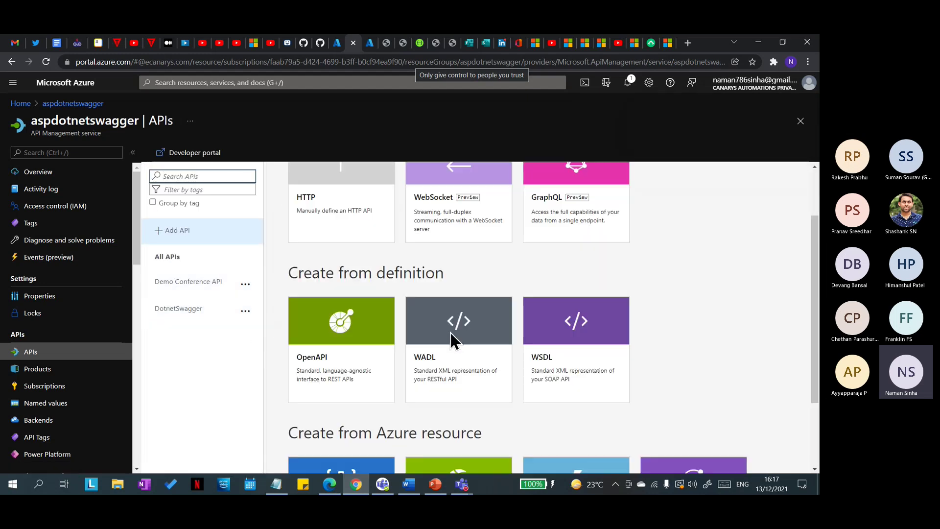
pyautogui.click(190, 319)
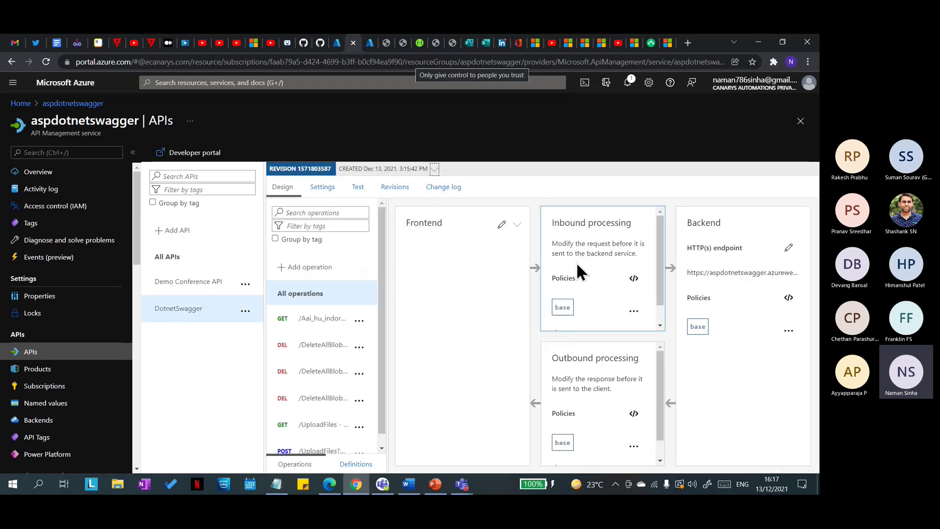
# Step: Open GET /UploadFiles and inspect its cache-lookup inbound and cache-store outbound policies
pyautogui.scroll(-1, 578, 269)
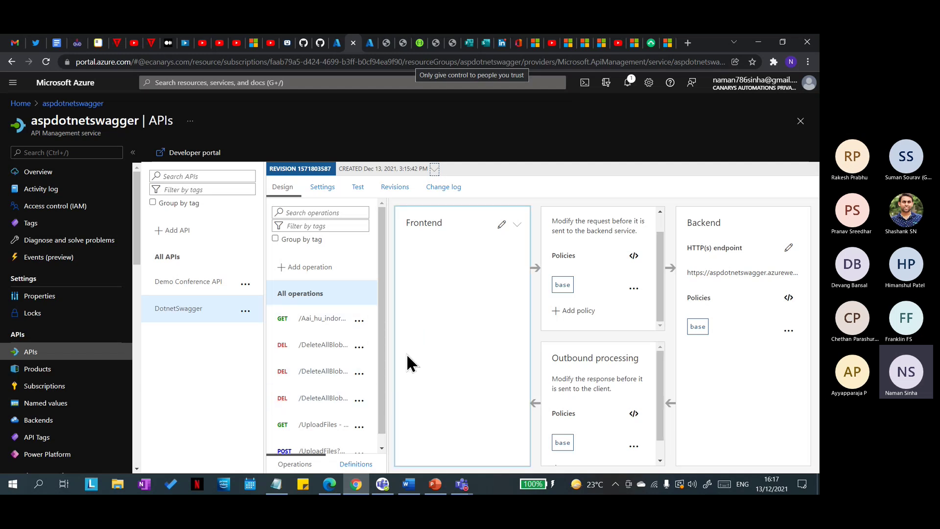
pyautogui.click(312, 428)
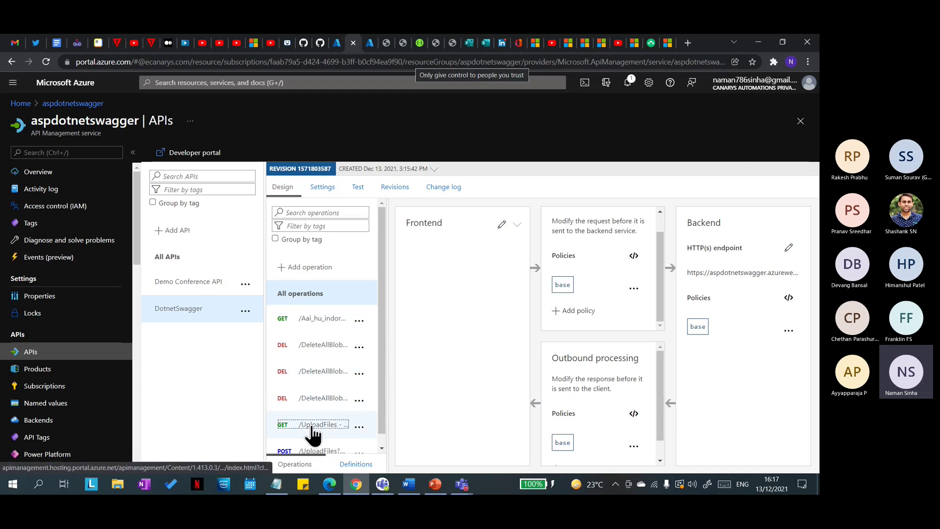
pyautogui.click(433, 487)
pyautogui.click(431, 487)
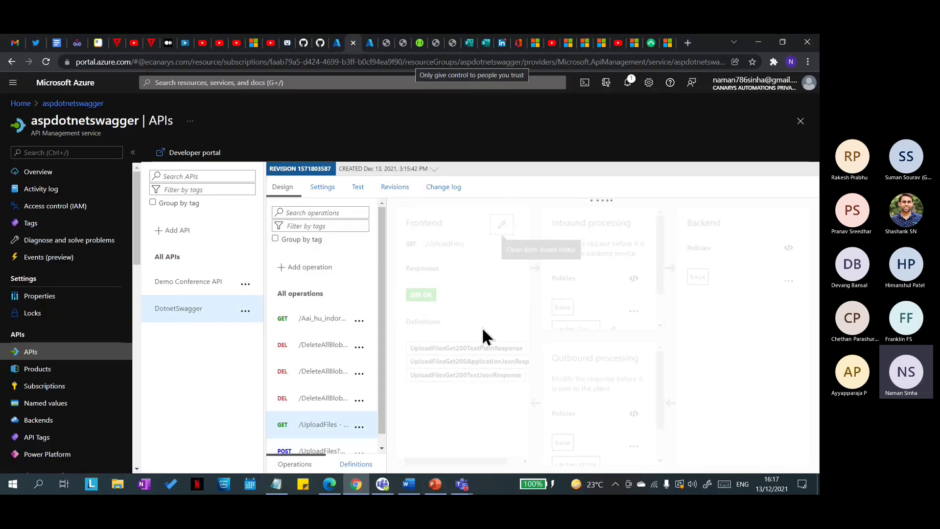
pyautogui.scroll(-1, 587, 284)
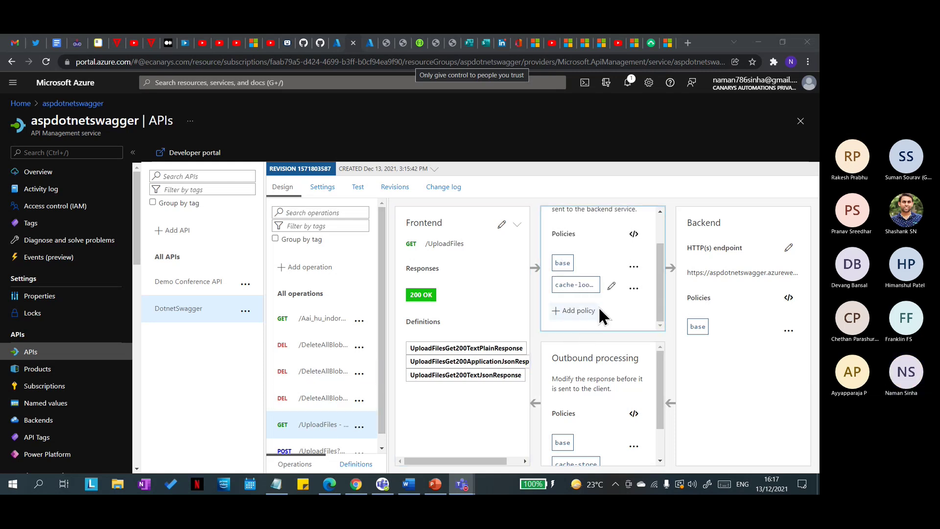
pyautogui.scroll(2, 607, 314)
pyautogui.scroll(-2, 609, 293)
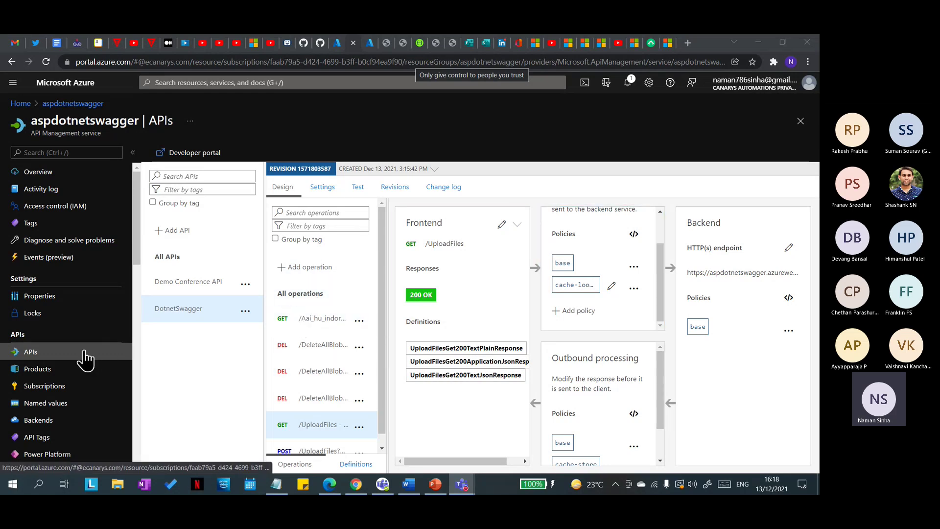
# Step: Open the Starter product from the service's Products list
pyautogui.click(55, 375)
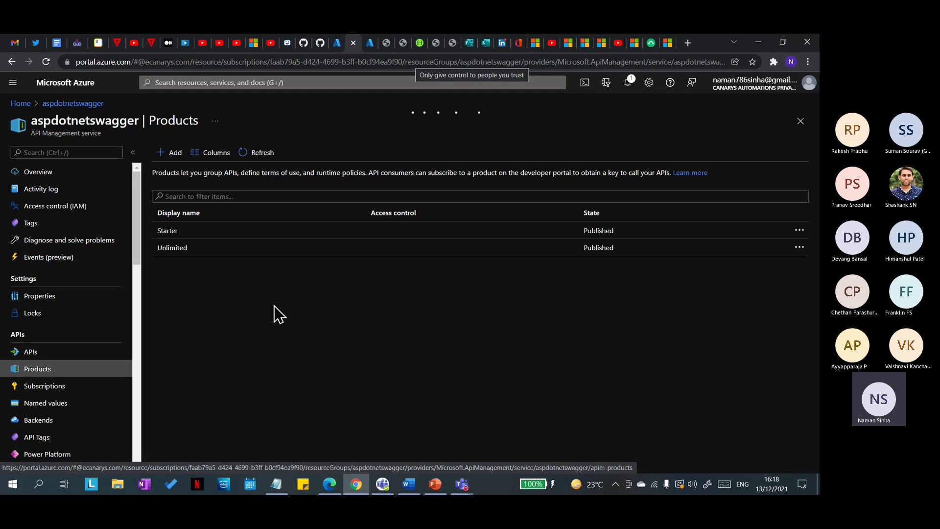
pyautogui.click(173, 231)
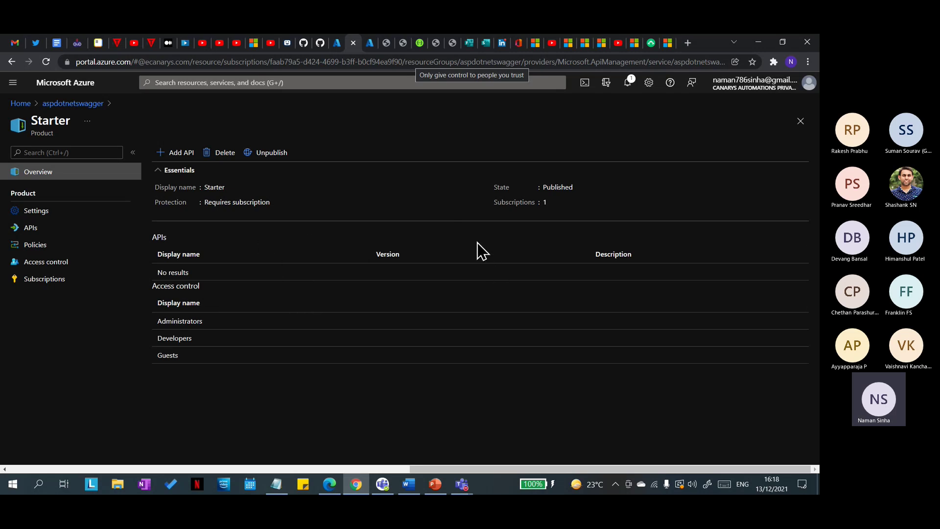
pyautogui.click(72, 103)
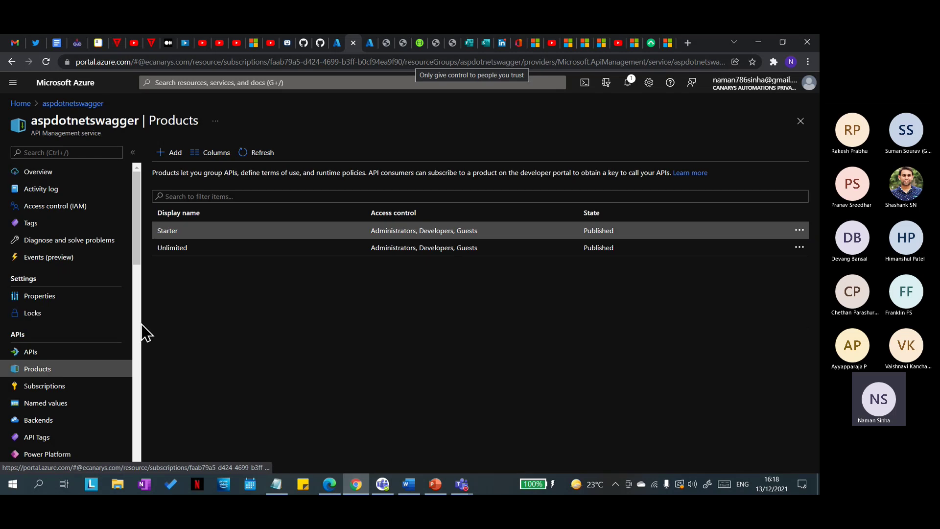
pyautogui.click(176, 230)
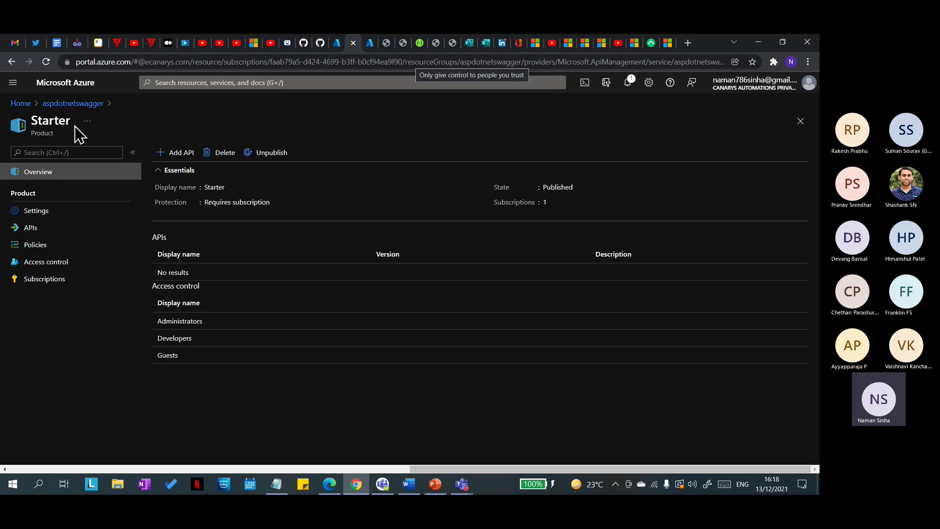
pyautogui.moveTo(72, 122); pyautogui.dragTo(40, 124)
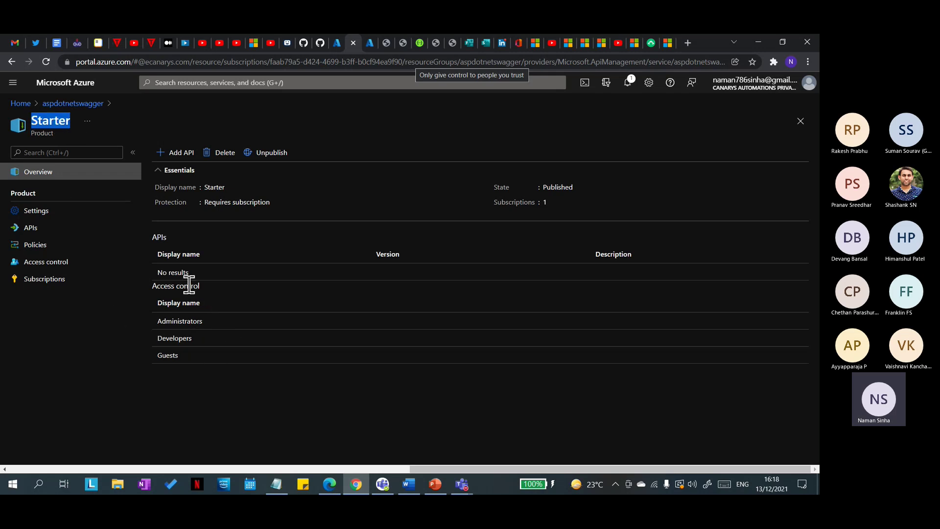
# Step: On Starter's APIs page, add DotnetSwagger and confirm the selection
pyautogui.click(29, 228)
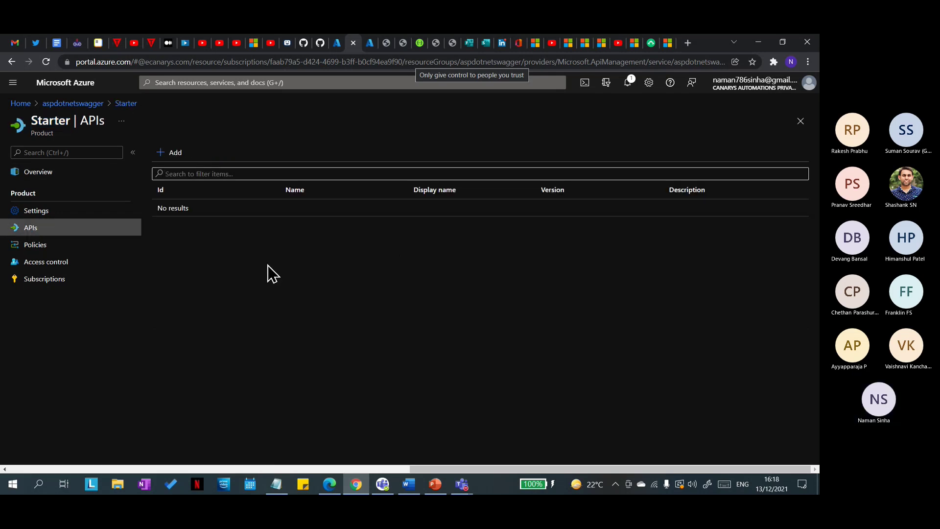
pyautogui.click(43, 175)
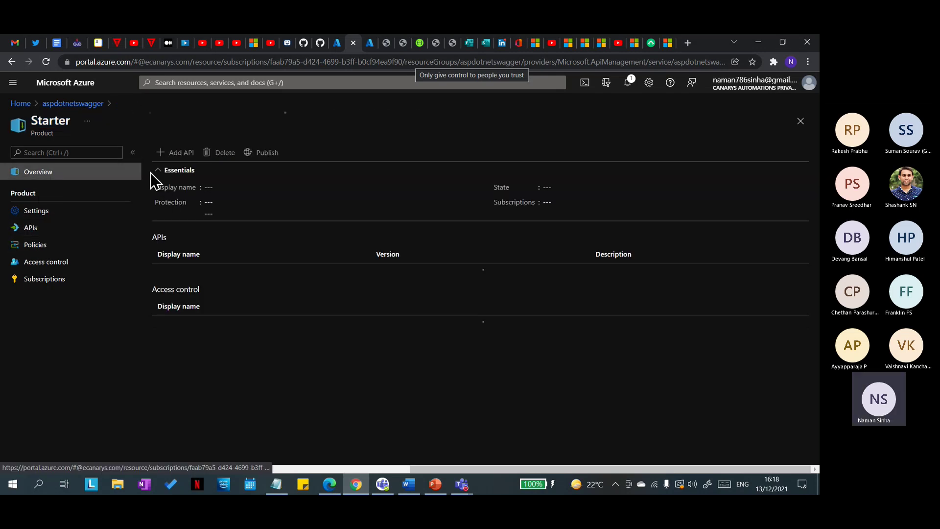
pyautogui.click(49, 228)
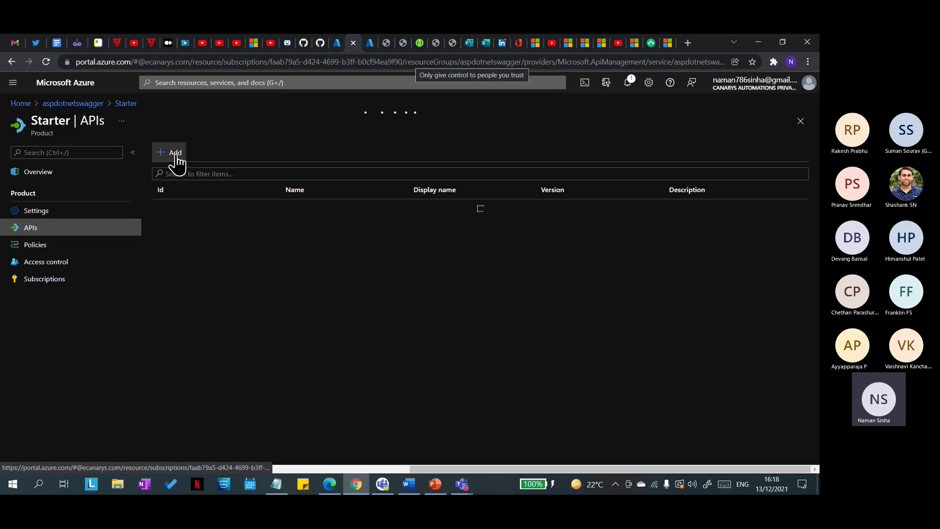
pyautogui.click(175, 153)
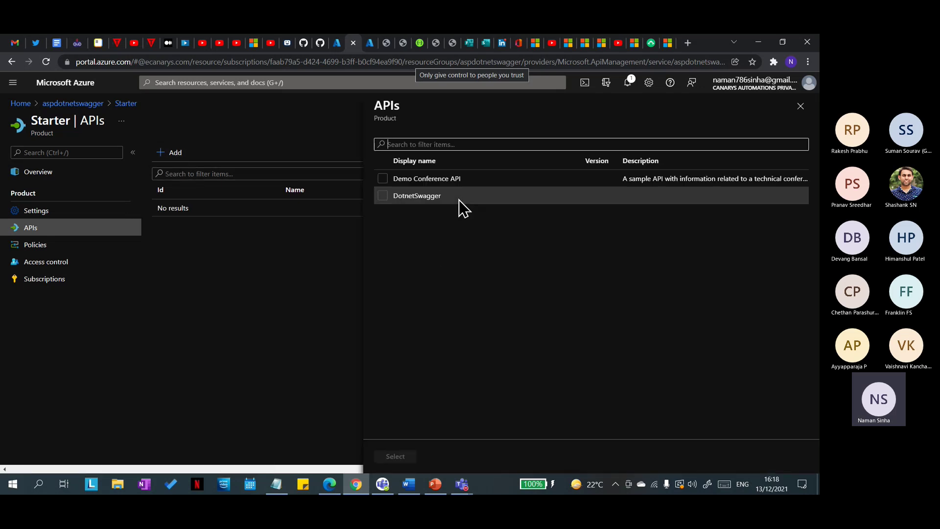
pyautogui.click(386, 198)
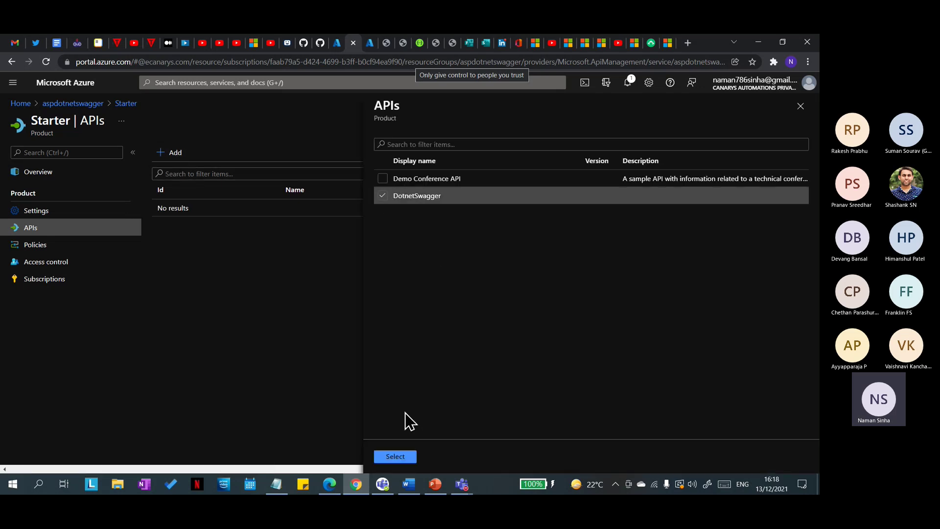
pyautogui.click(396, 455)
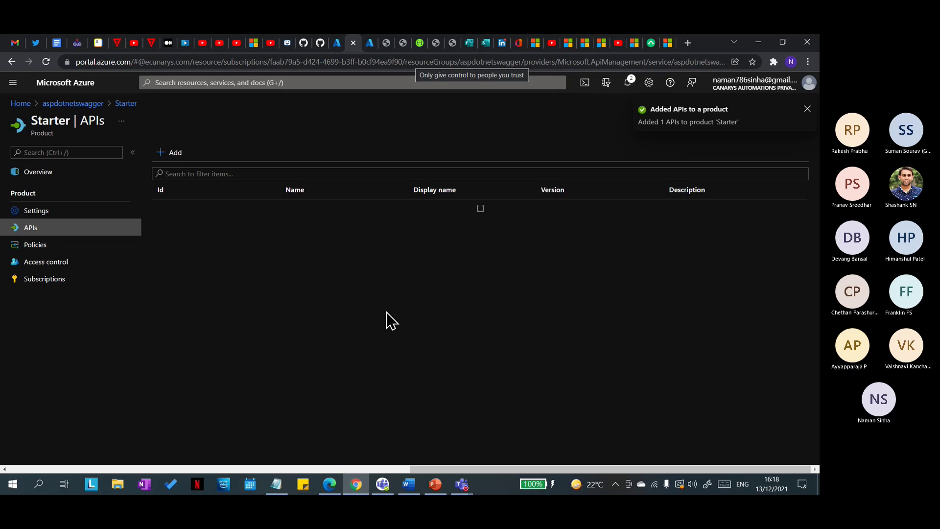
# Step: Add Demo Conference API and DotnetSwagger to the Unlimited product's APIs
pyautogui.click(91, 105)
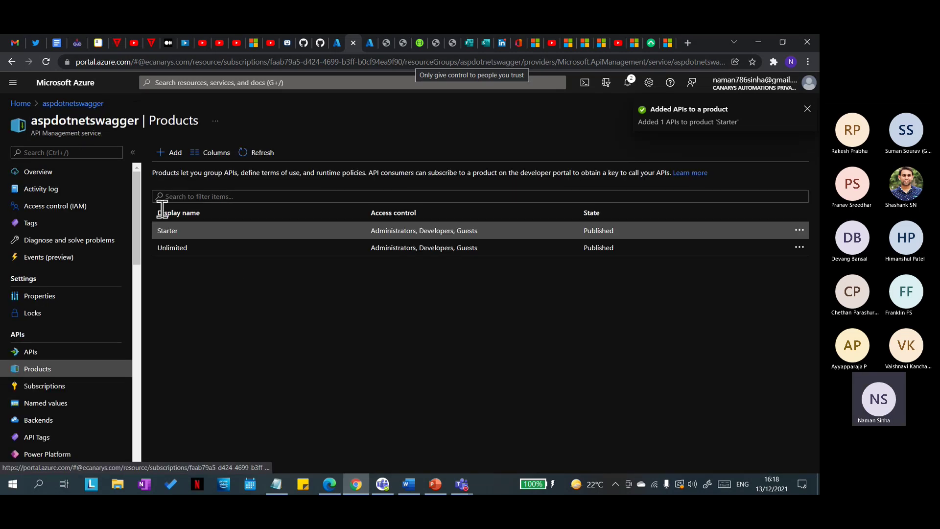
pyautogui.click(173, 248)
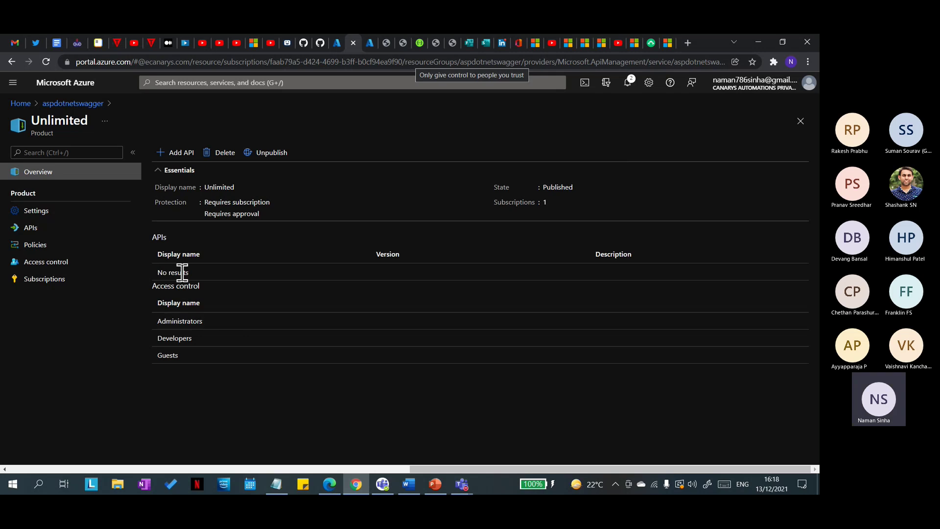
pyautogui.click(51, 231)
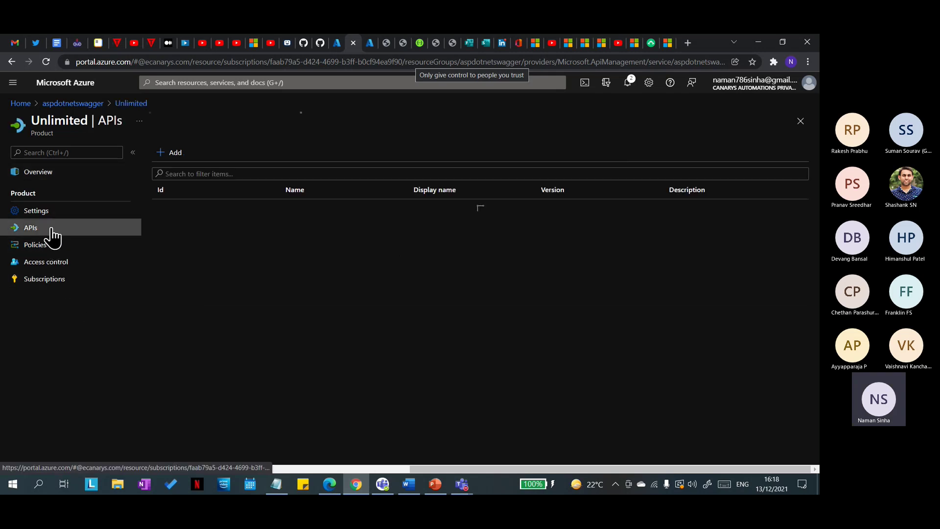
pyautogui.click(173, 154)
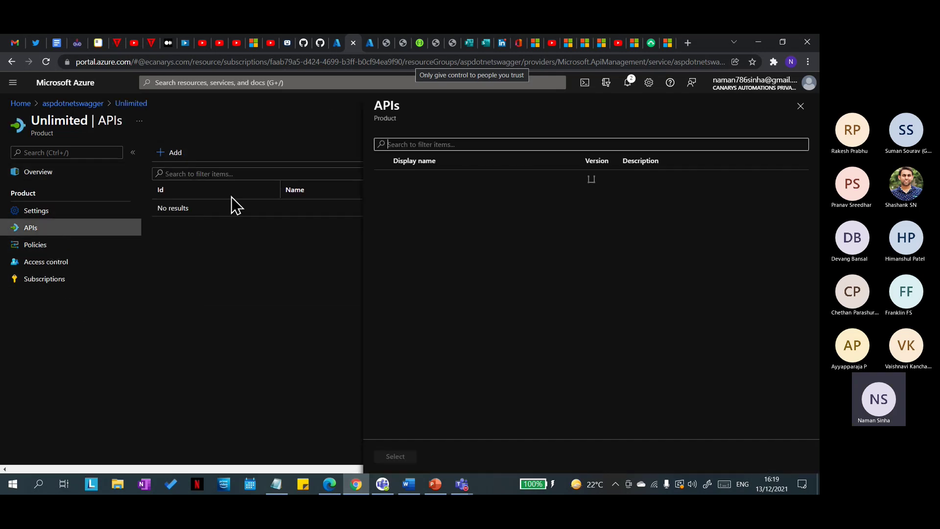
pyautogui.click(382, 195)
pyautogui.click(382, 178)
pyautogui.click(395, 456)
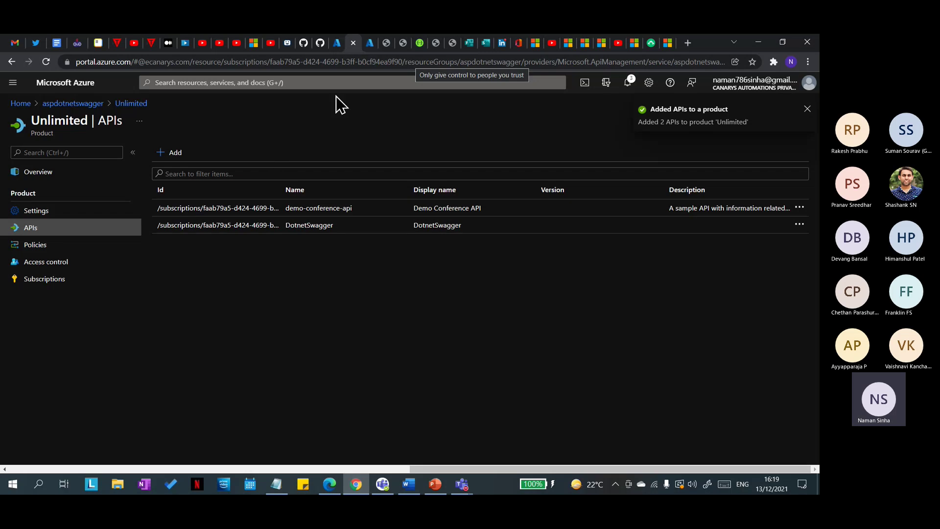
pyautogui.click(86, 105)
# Step: Review the Starter product's policies, then return to the aspdotnetswagger APIs list
pyautogui.click(53, 353)
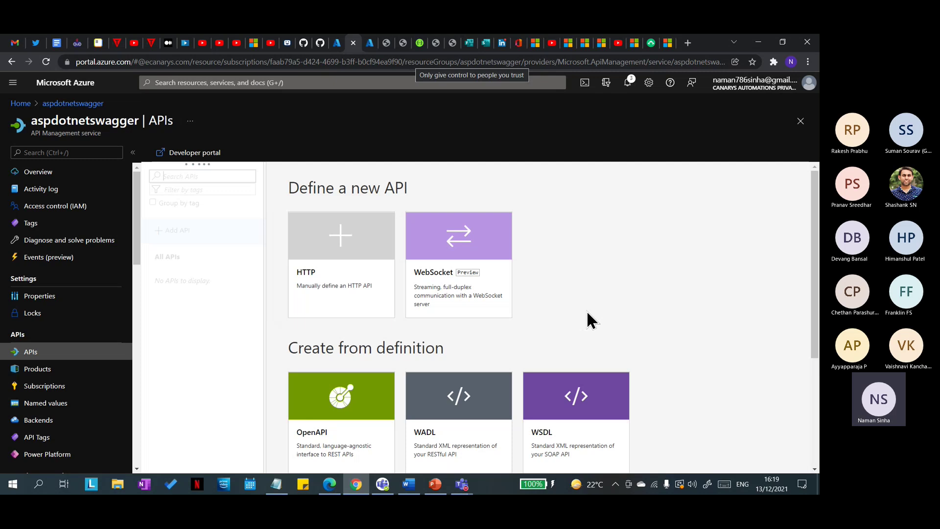
pyautogui.click(44, 369)
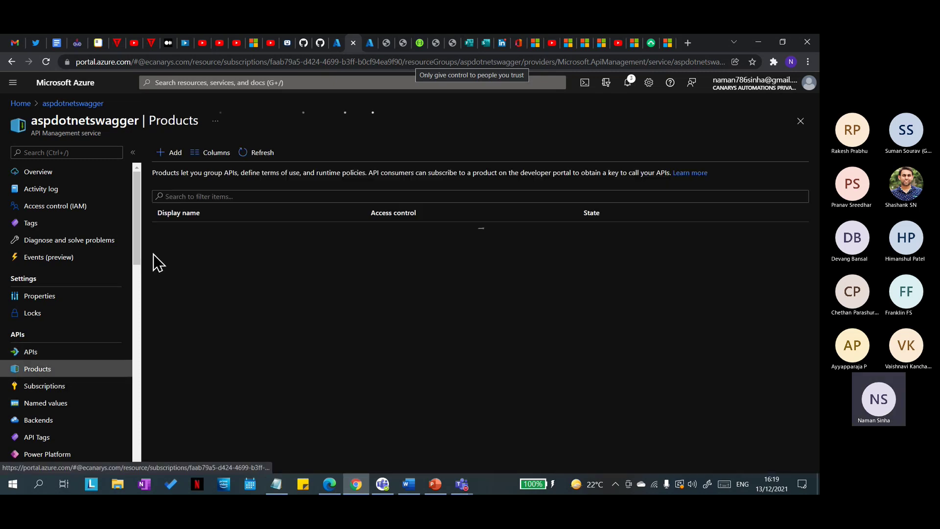
pyautogui.click(196, 234)
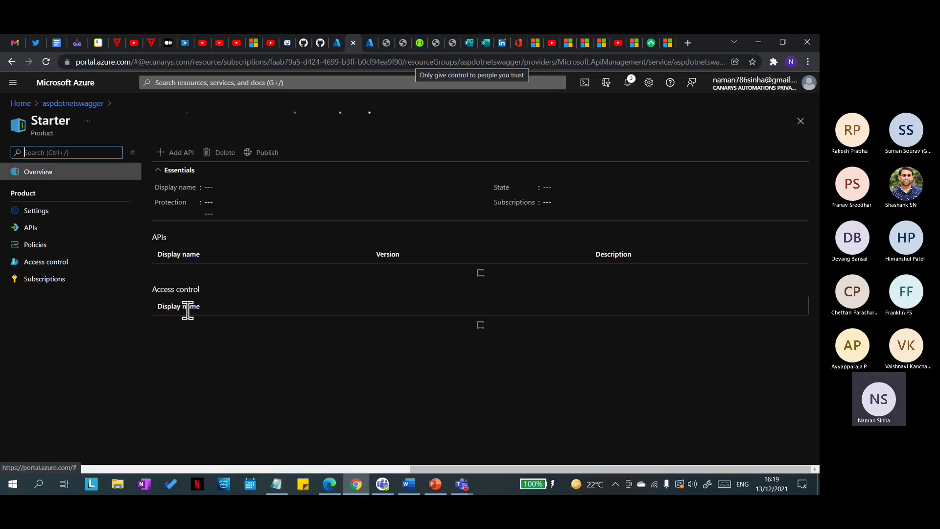
pyautogui.click(70, 249)
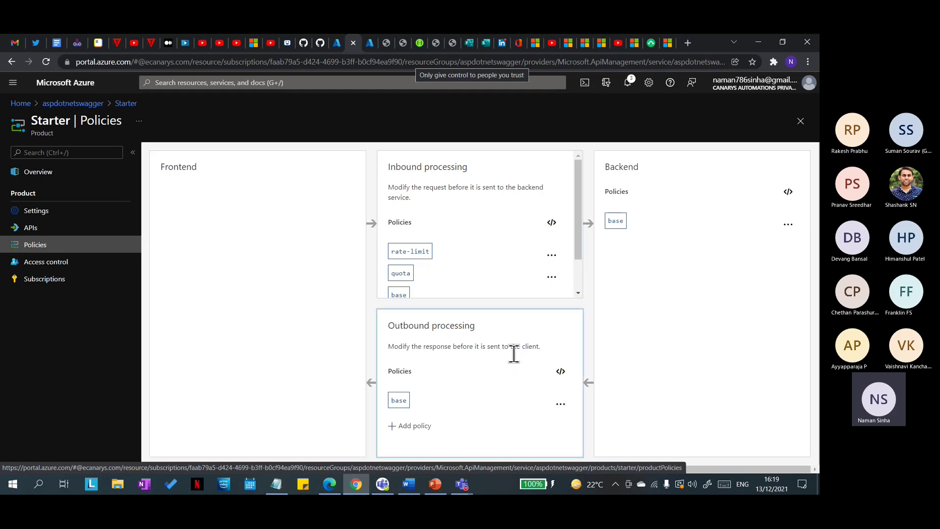
pyautogui.scroll(-1, 443, 260)
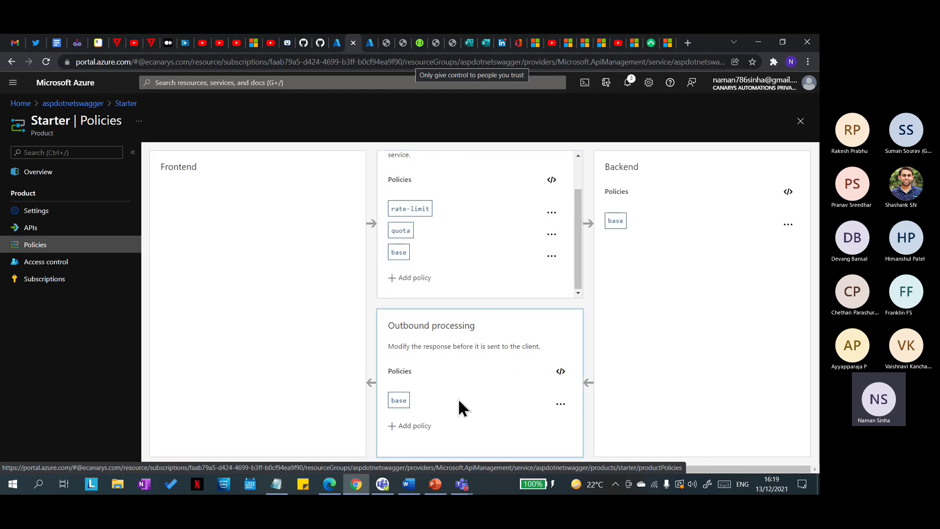
pyautogui.scroll(1, 483, 275)
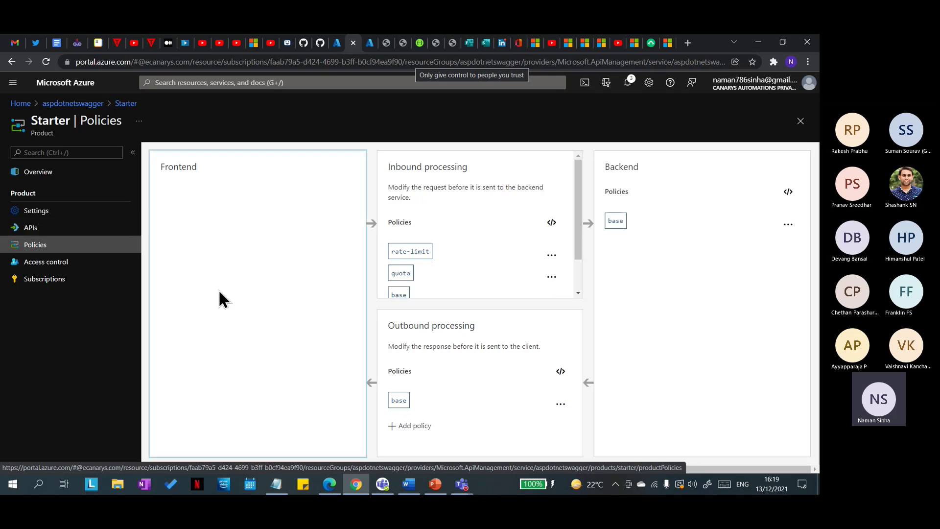
pyautogui.click(77, 104)
pyautogui.click(31, 352)
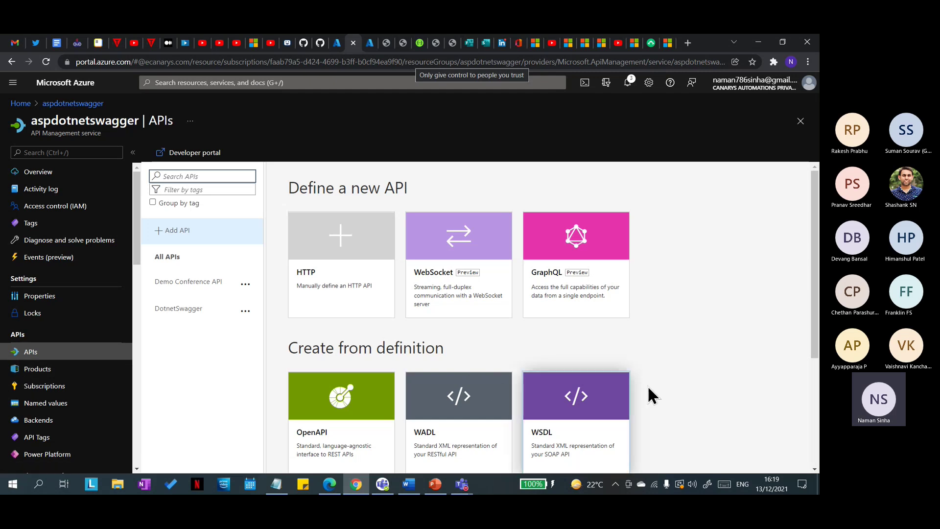
# Step: Open DotnetSwagger's GET /UploadFiles and view its policy XML, closing it unchanged
pyautogui.click(194, 314)
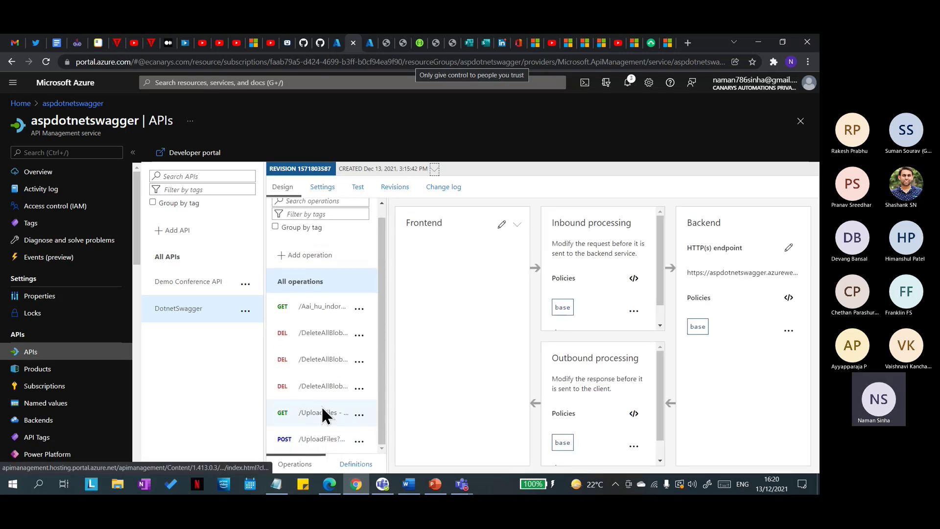
pyautogui.click(319, 414)
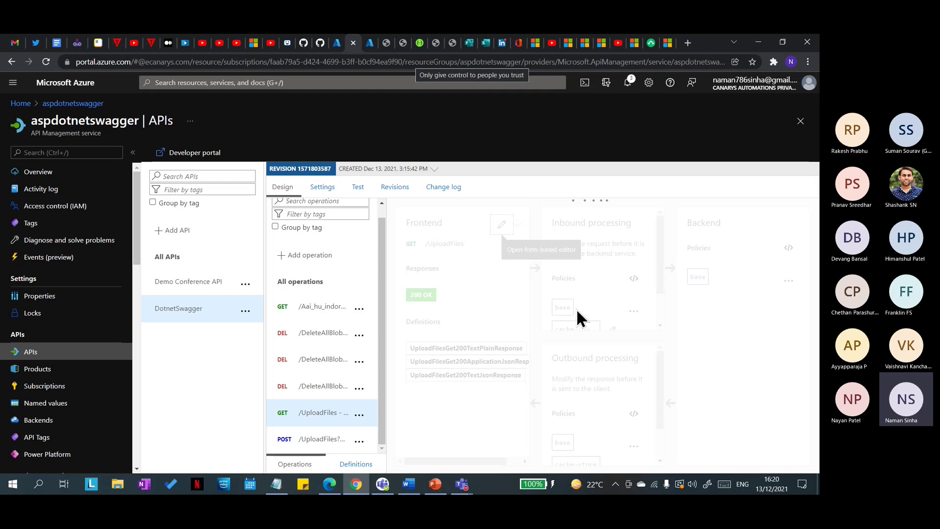
pyautogui.scroll(-2, 589, 298)
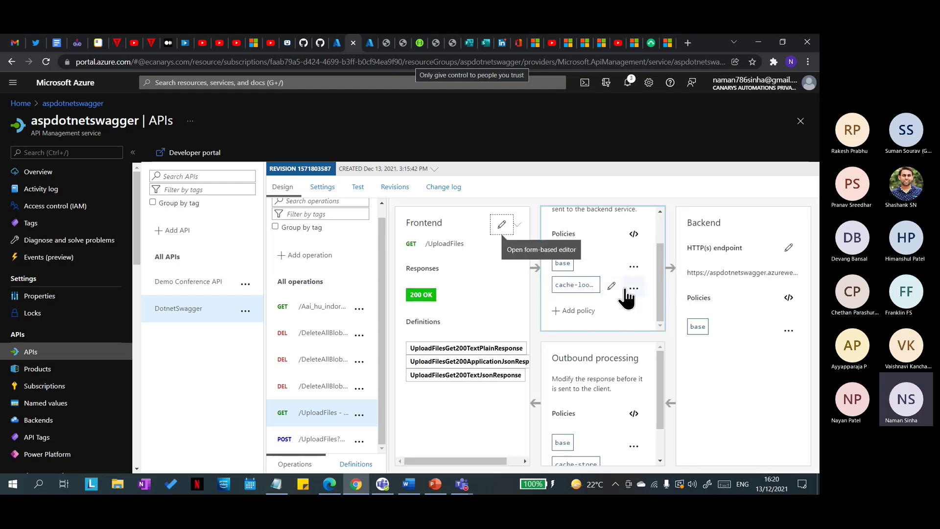
pyautogui.click(575, 287)
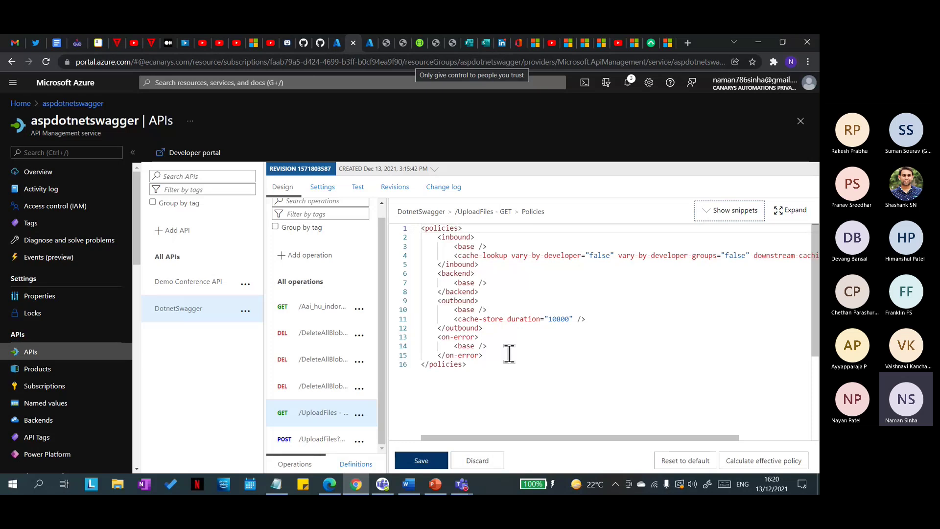
pyautogui.click(740, 259)
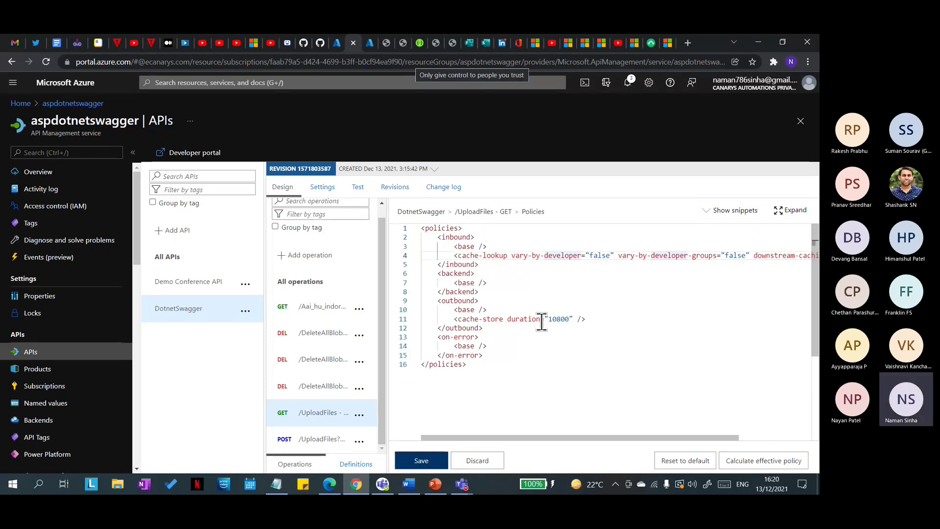
pyautogui.click(482, 465)
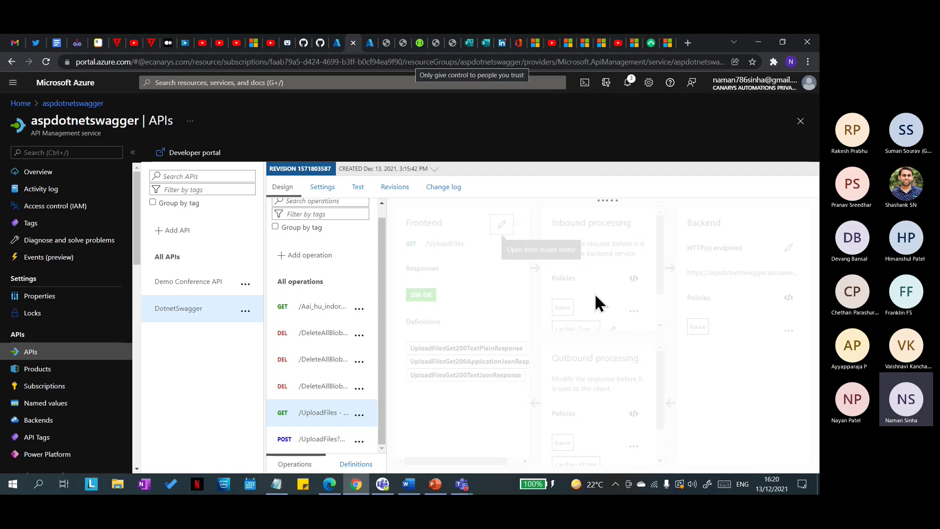
# Step: Try deleting the cache-lookup inbound policy, then save the GET /UploadFiles policies
pyautogui.scroll(-1, 594, 293)
pyautogui.click(634, 294)
pyautogui.click(616, 361)
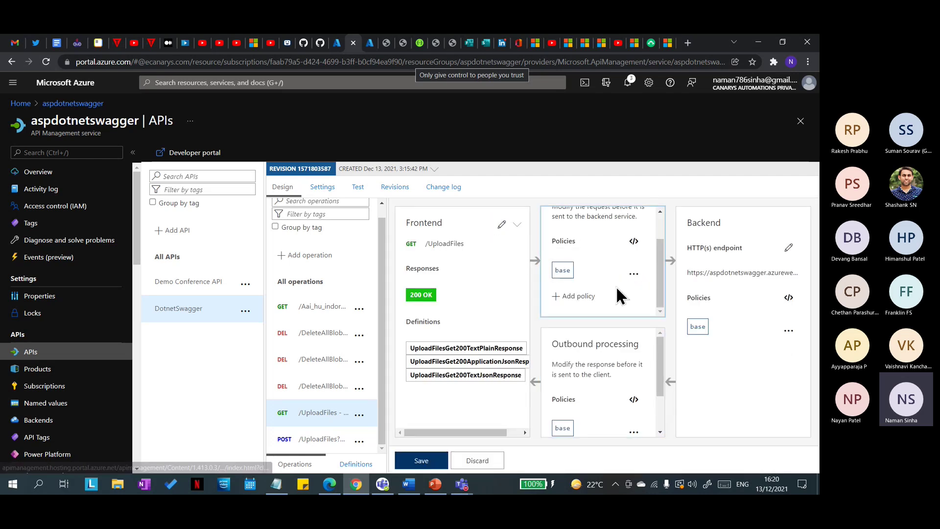
pyautogui.click(573, 295)
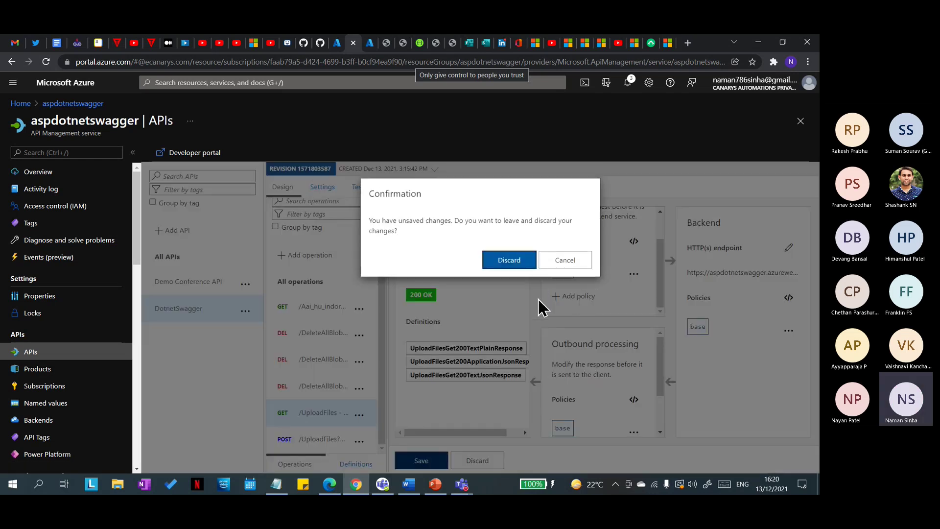
pyautogui.click(532, 266)
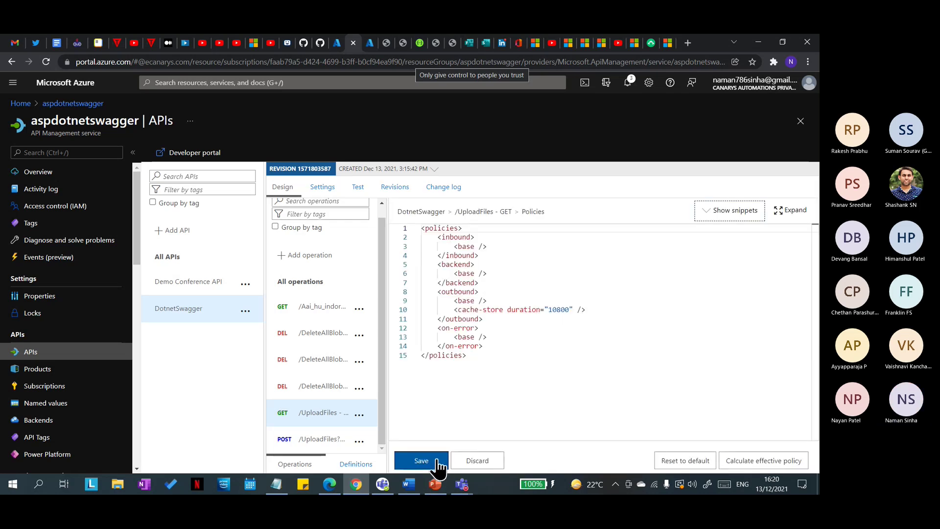
pyautogui.click(433, 463)
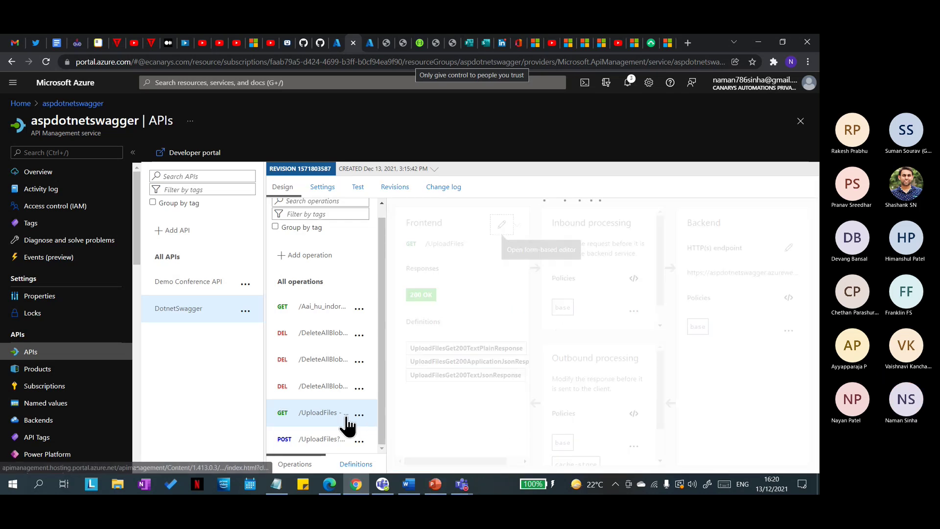
pyautogui.scroll(-1, 578, 314)
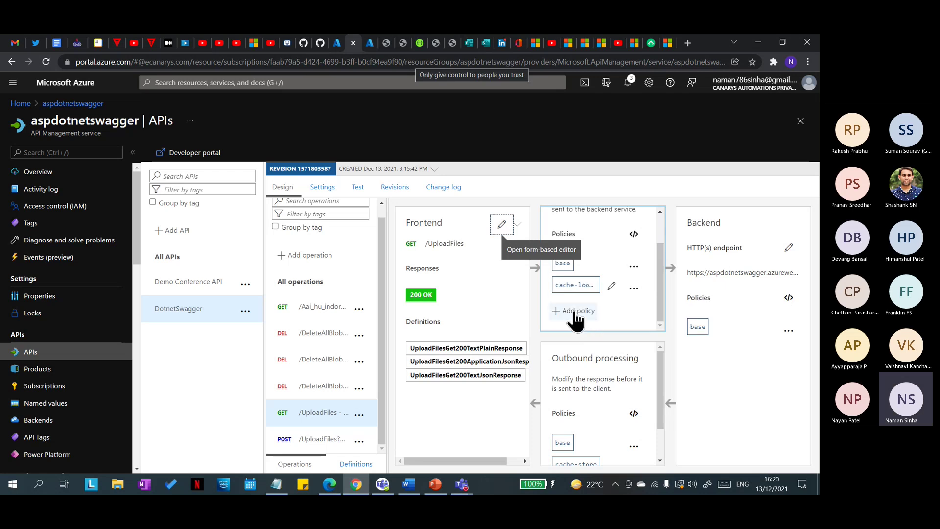
pyautogui.click(328, 420)
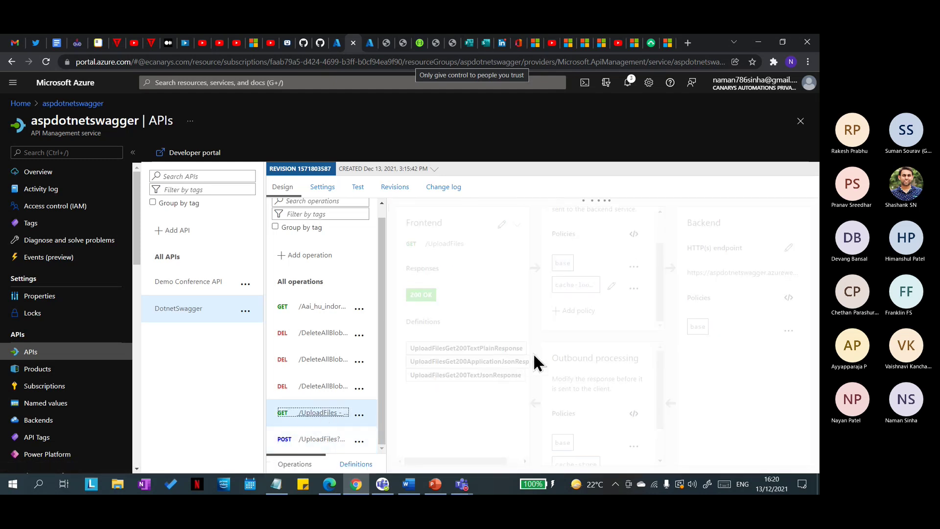
# Step: Delete the cache-lookup inbound policy, then undo the pending deletion
pyautogui.click(634, 288)
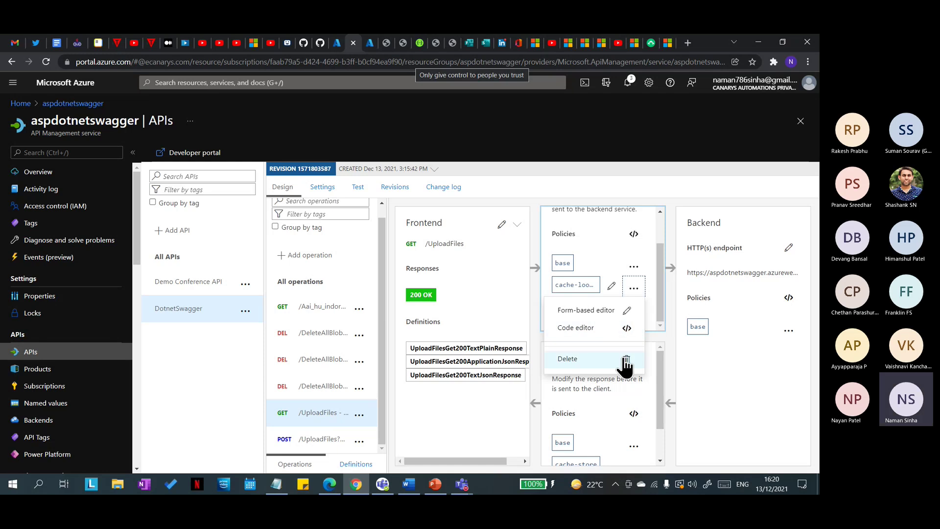
pyautogui.click(623, 361)
pyautogui.click(430, 461)
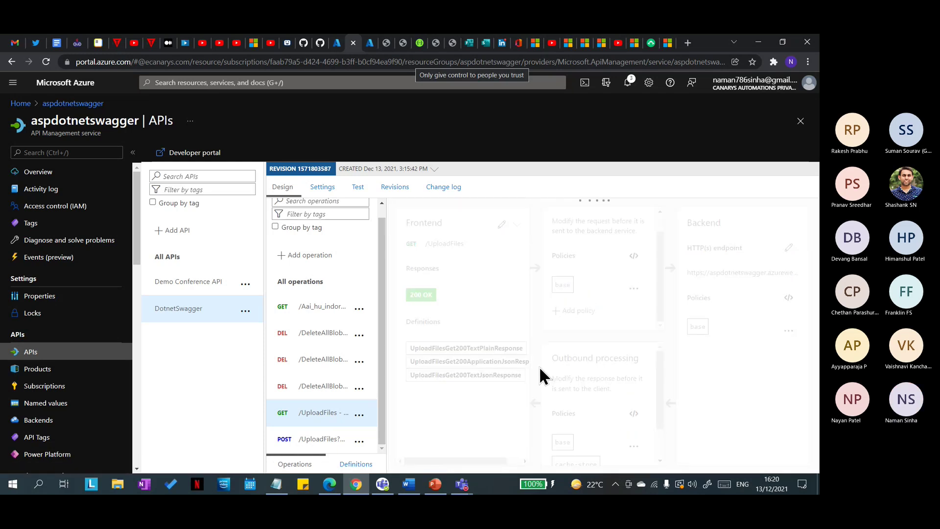
pyautogui.click(489, 465)
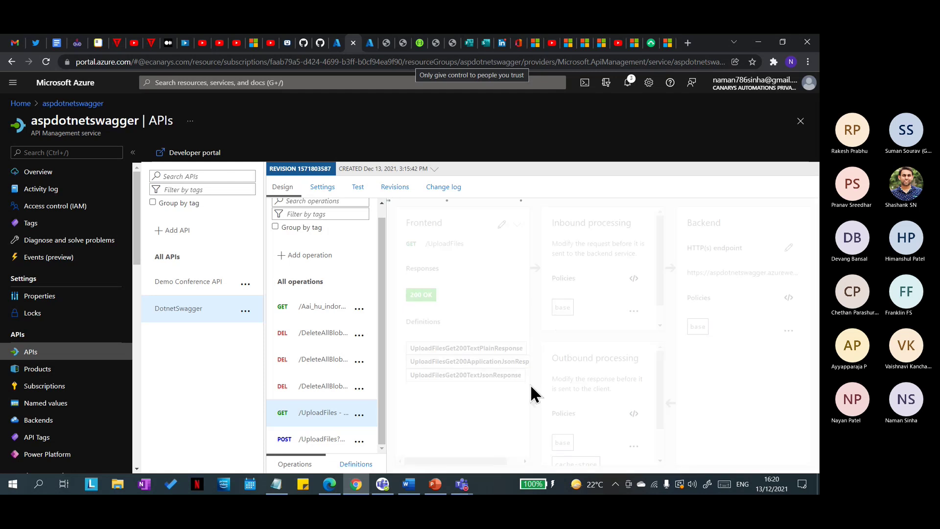
pyautogui.scroll(-1, 605, 342)
pyautogui.scroll(-1, 594, 265)
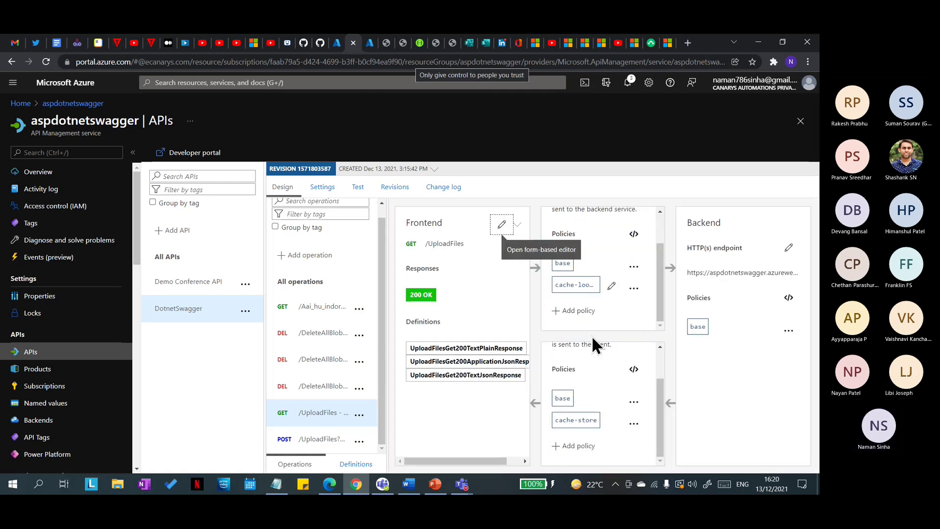
# Step: In the Full cache-lookup form, leave developer-group variation off and allow private response caching
pyautogui.click(611, 286)
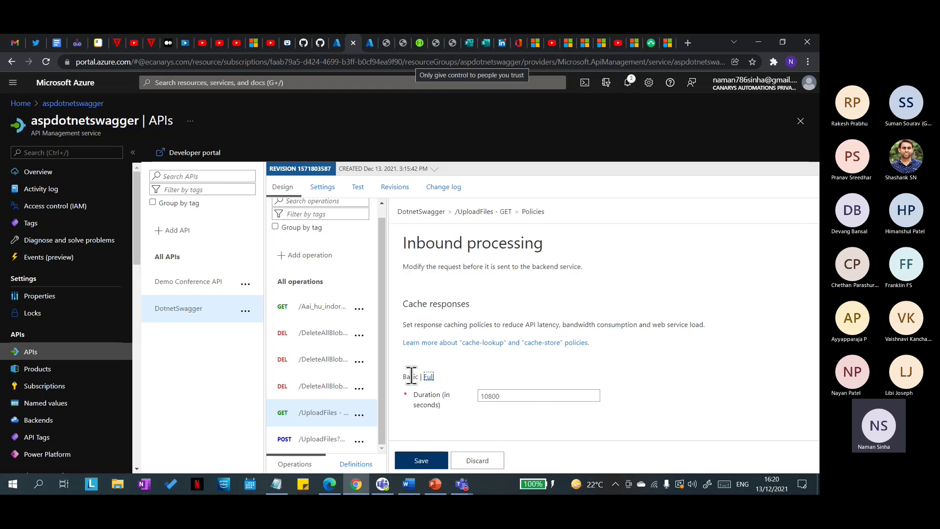
pyautogui.click(428, 376)
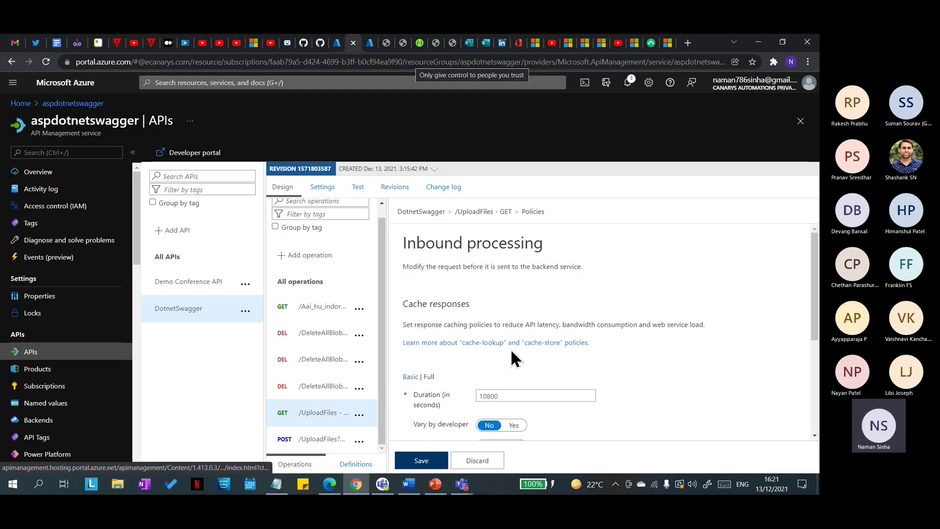
pyautogui.scroll(-4, 510, 348)
pyautogui.scroll(2, 601, 338)
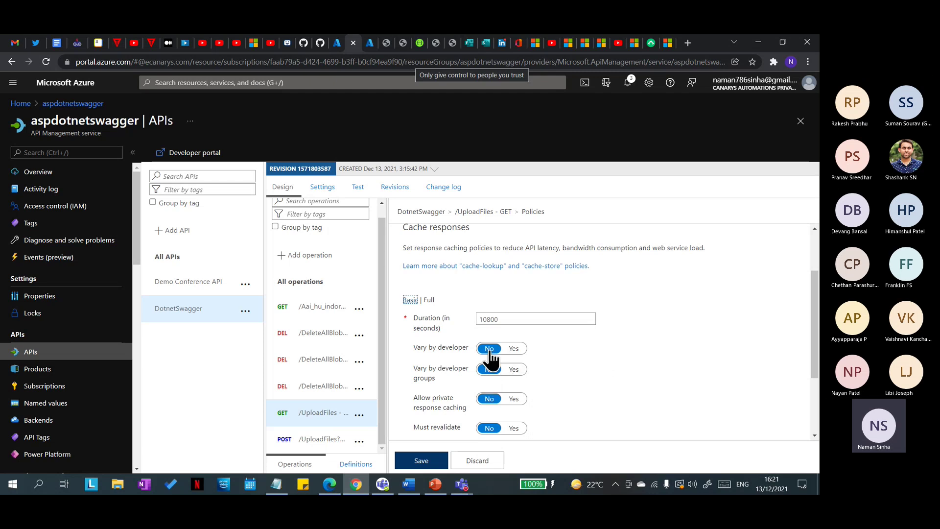
pyautogui.click(513, 370)
pyautogui.click(491, 373)
pyautogui.click(515, 374)
pyautogui.click(493, 375)
pyautogui.click(504, 377)
pyautogui.click(489, 372)
pyautogui.scroll(-2, 574, 377)
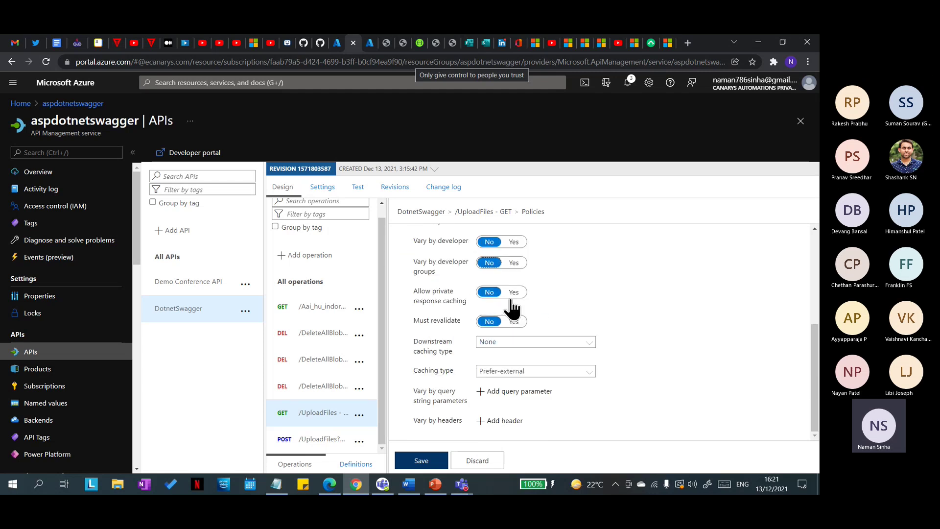
pyautogui.click(517, 296)
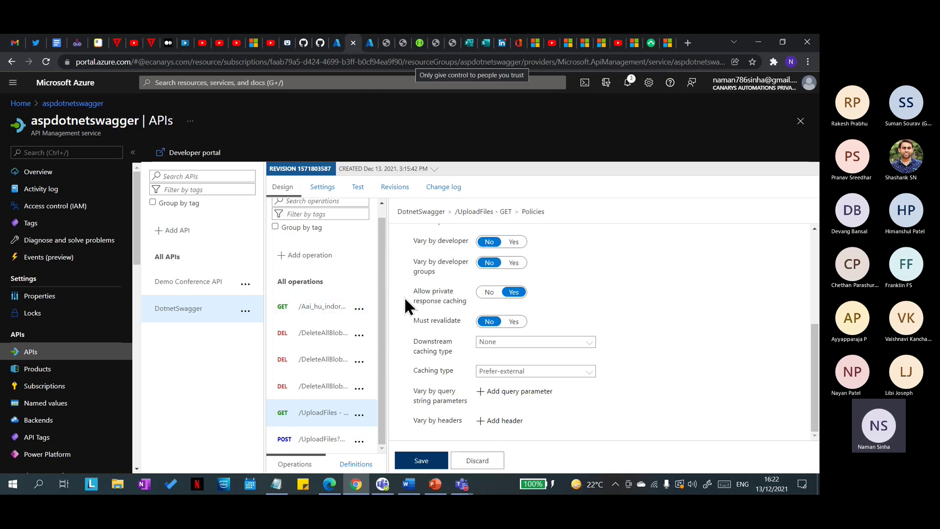
pyautogui.moveTo(410, 291); pyautogui.dragTo(449, 299)
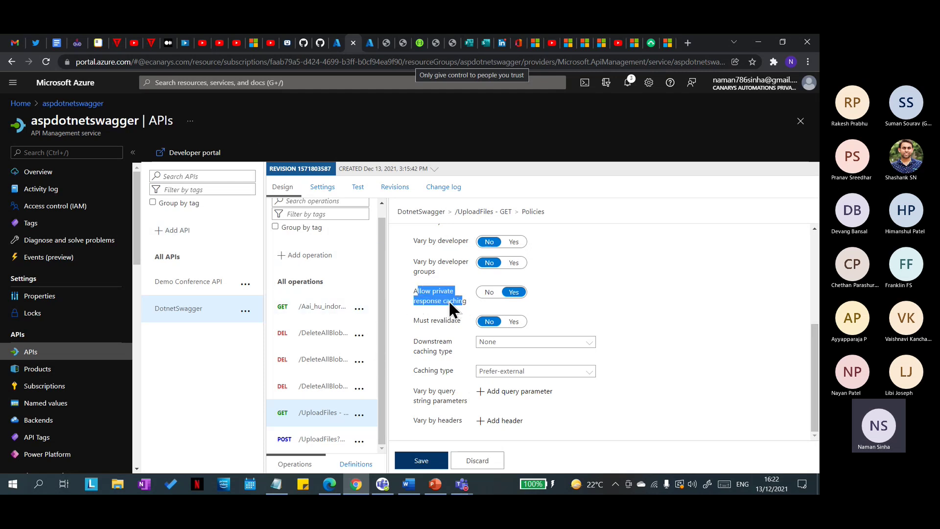
pyautogui.click(411, 292)
pyautogui.moveTo(414, 292); pyautogui.dragTo(473, 306)
pyautogui.click(472, 304)
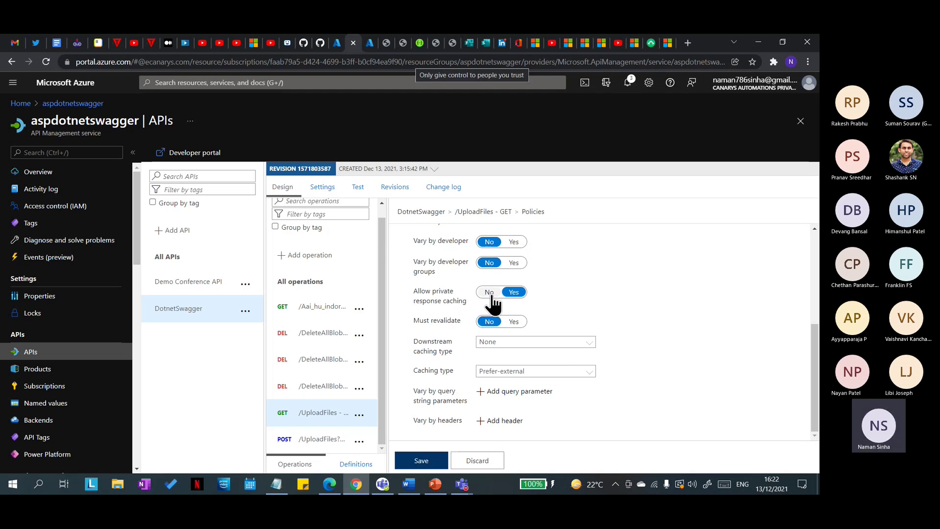
pyautogui.click(489, 292)
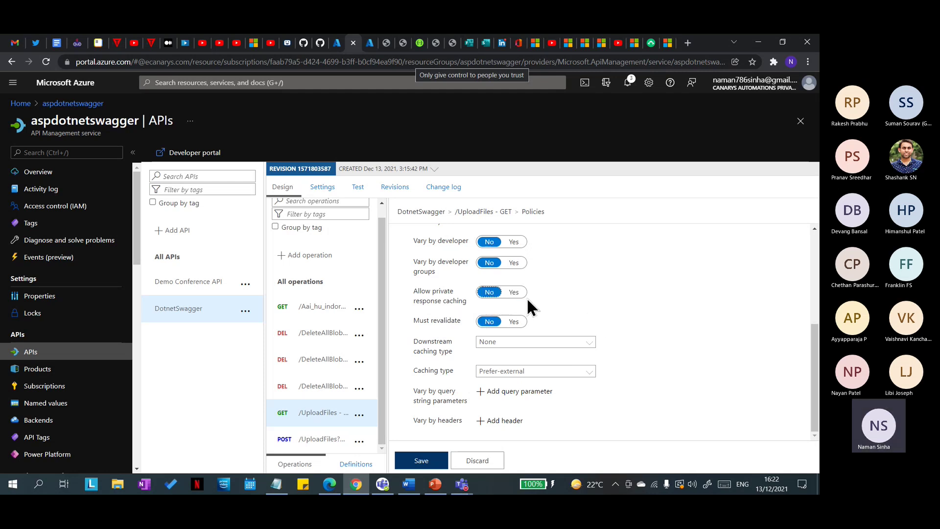
pyautogui.click(514, 323)
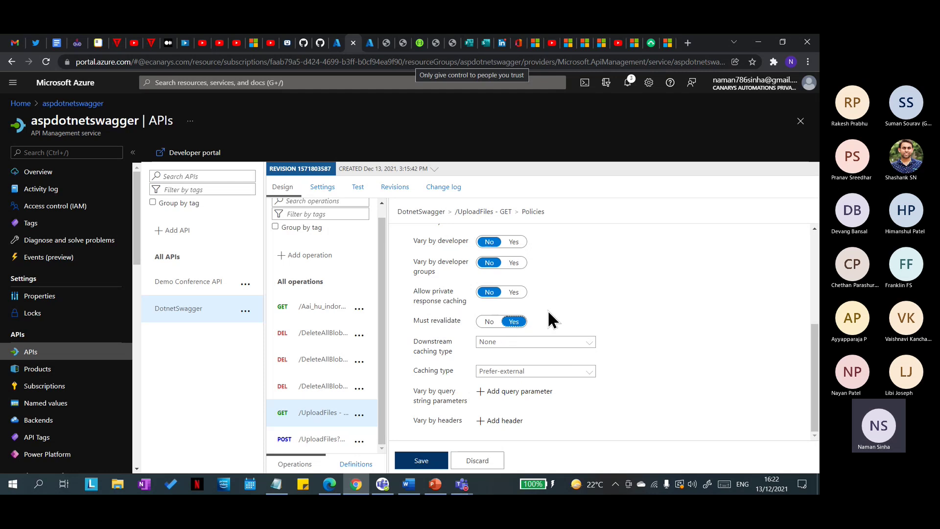
pyautogui.click(489, 323)
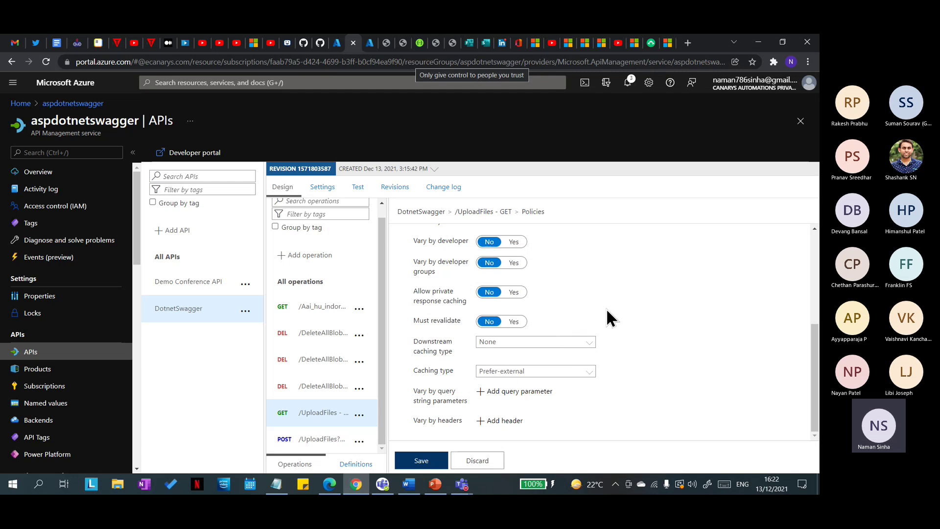
pyautogui.click(579, 345)
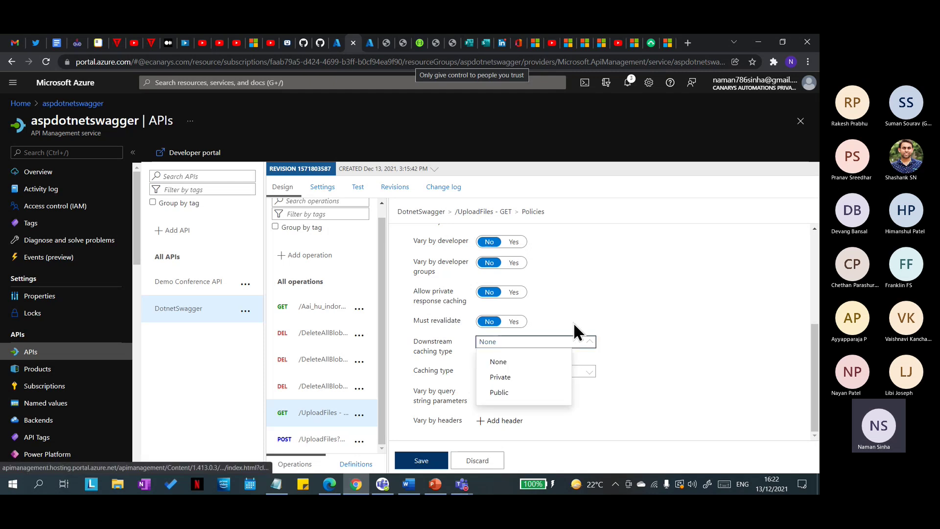
pyautogui.click(522, 393)
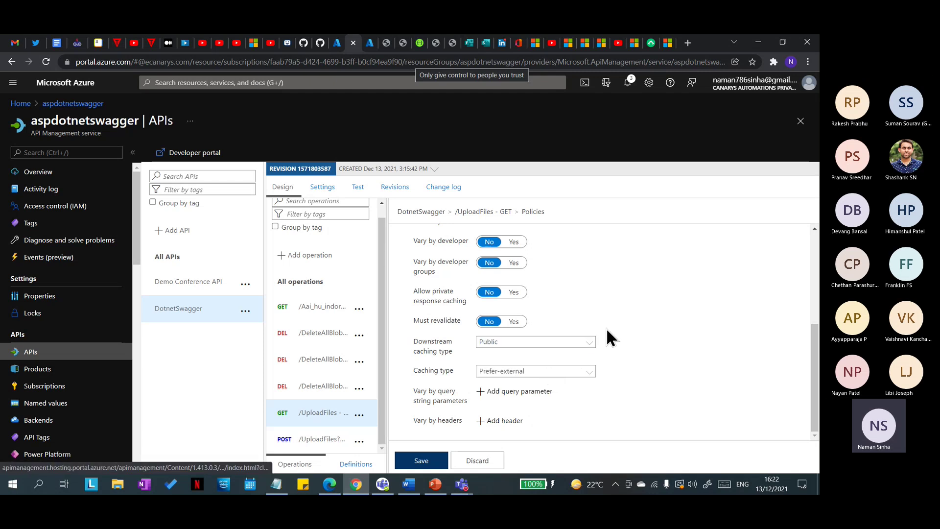
pyautogui.click(581, 373)
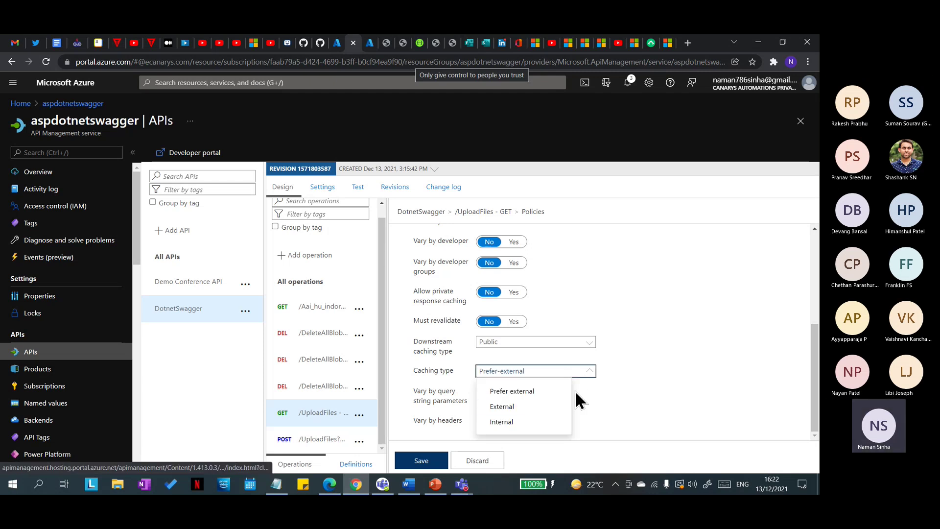
pyautogui.click(505, 422)
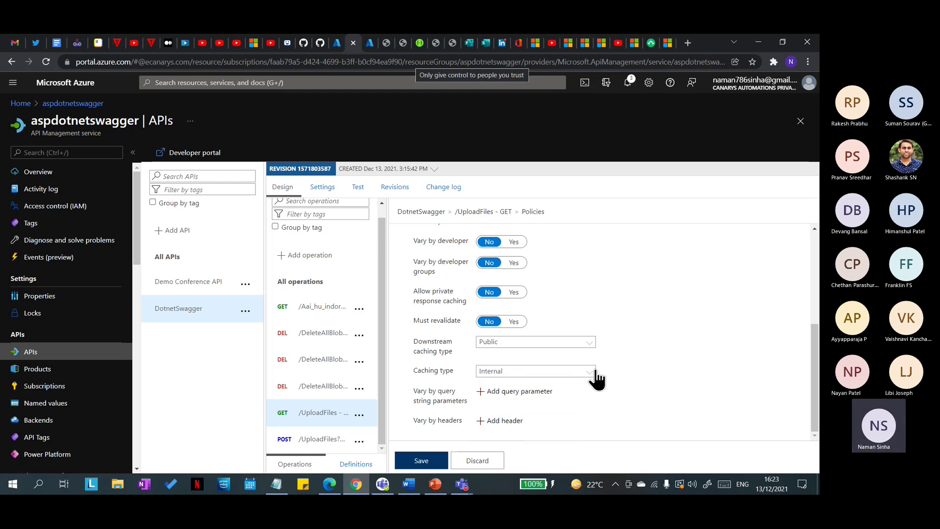
pyautogui.click(583, 373)
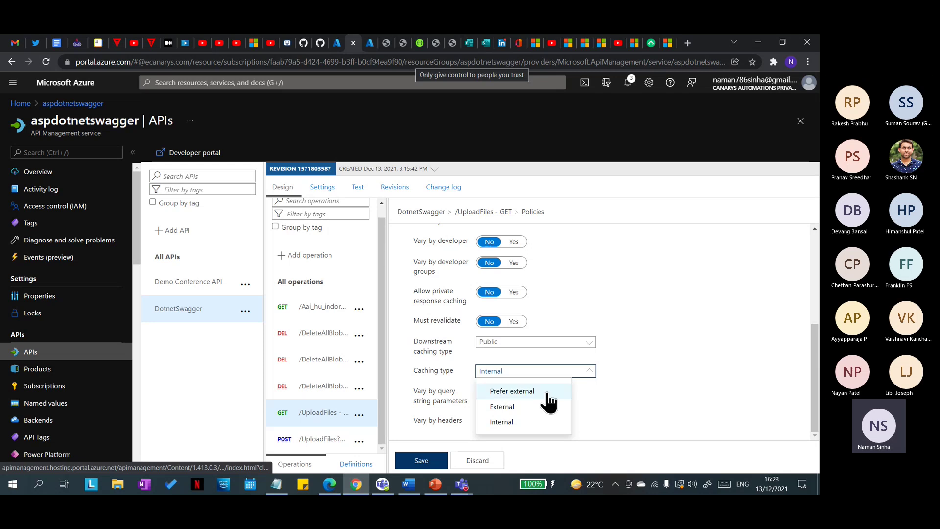
pyautogui.click(612, 284)
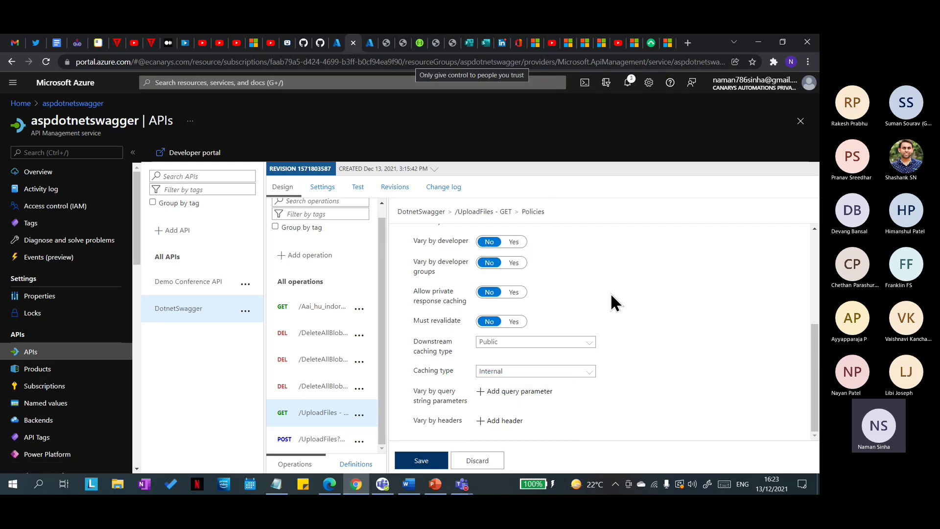
pyautogui.click(588, 371)
pyautogui.click(626, 278)
pyautogui.click(568, 372)
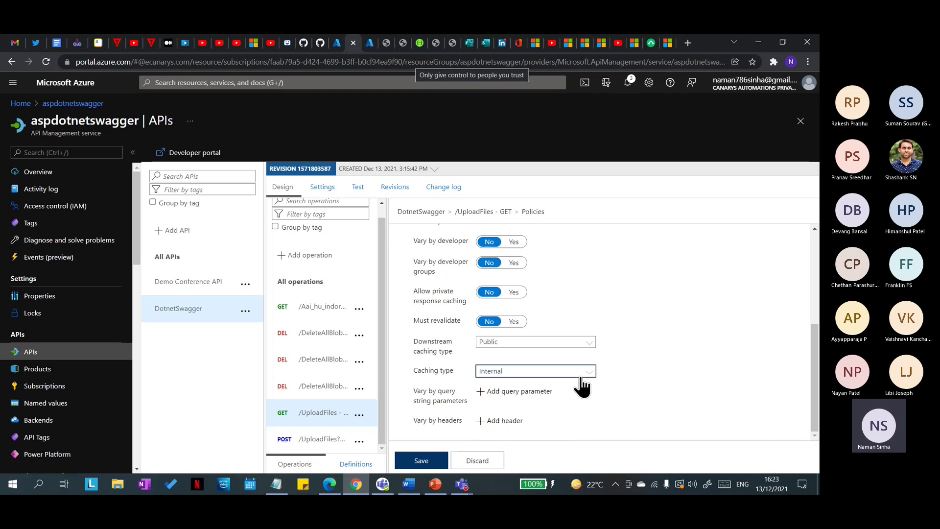
pyautogui.click(622, 330)
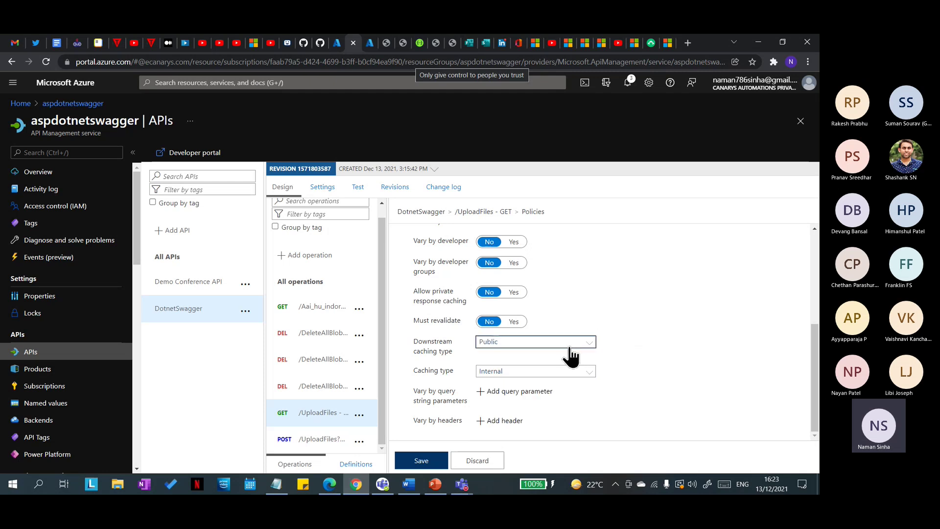
pyautogui.click(585, 376)
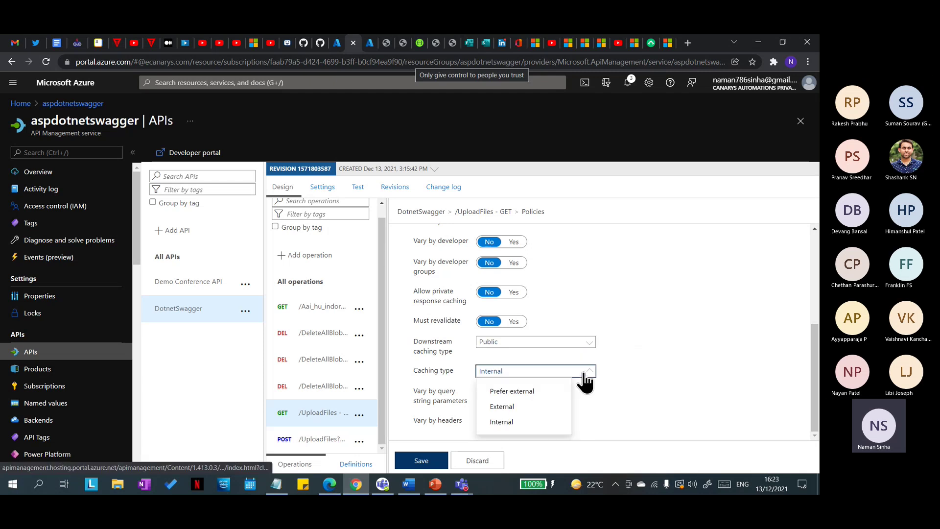
pyautogui.click(595, 404)
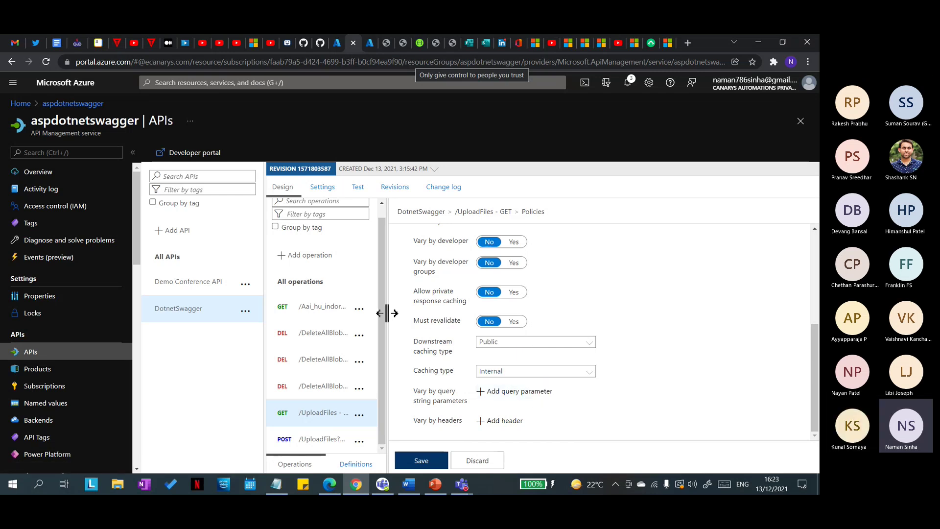
# Step: Start a new Custom external cache and focus its Redis connection string field
pyautogui.scroll(-5, 51, 340)
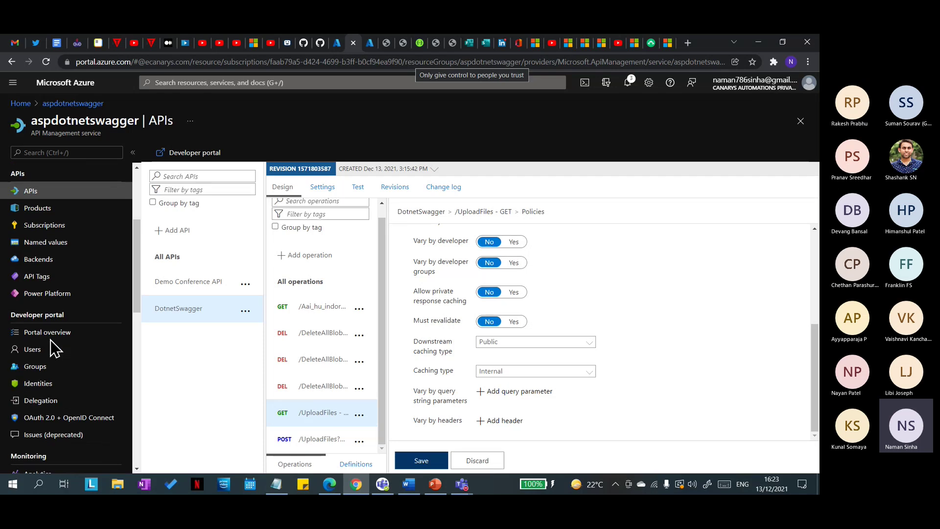
pyautogui.scroll(-4, 51, 351)
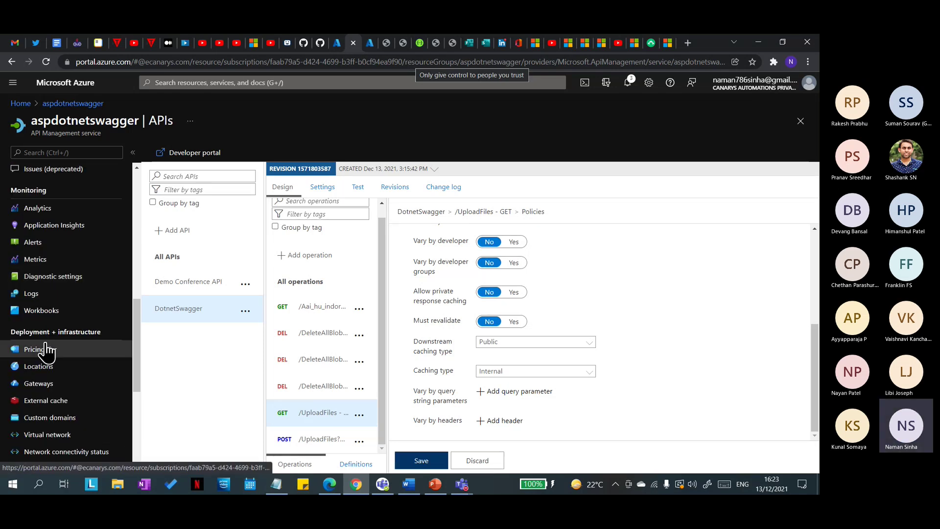
pyautogui.scroll(-3, 47, 356)
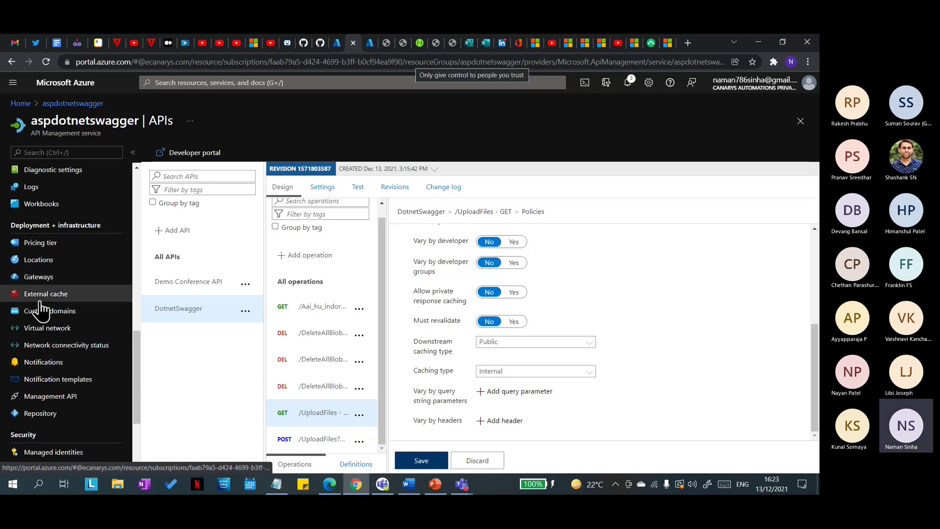
pyautogui.click(34, 301)
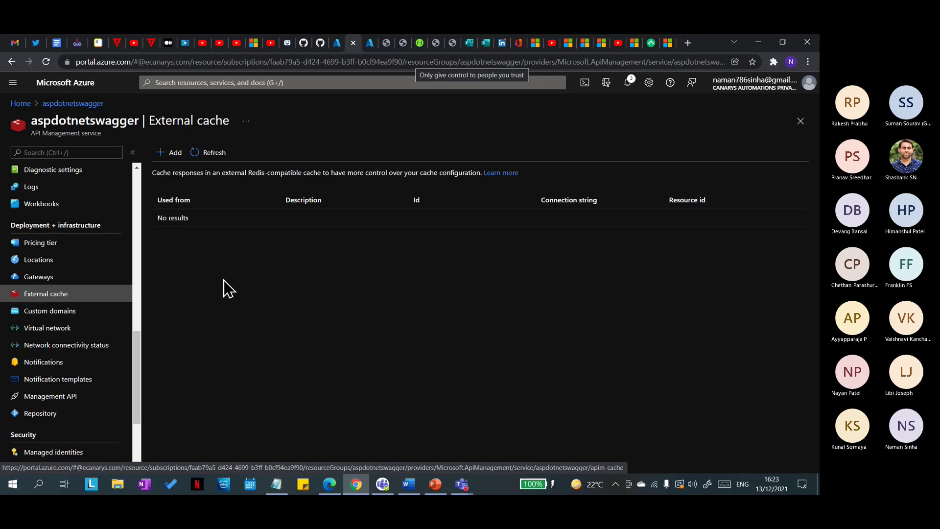
pyautogui.click(165, 152)
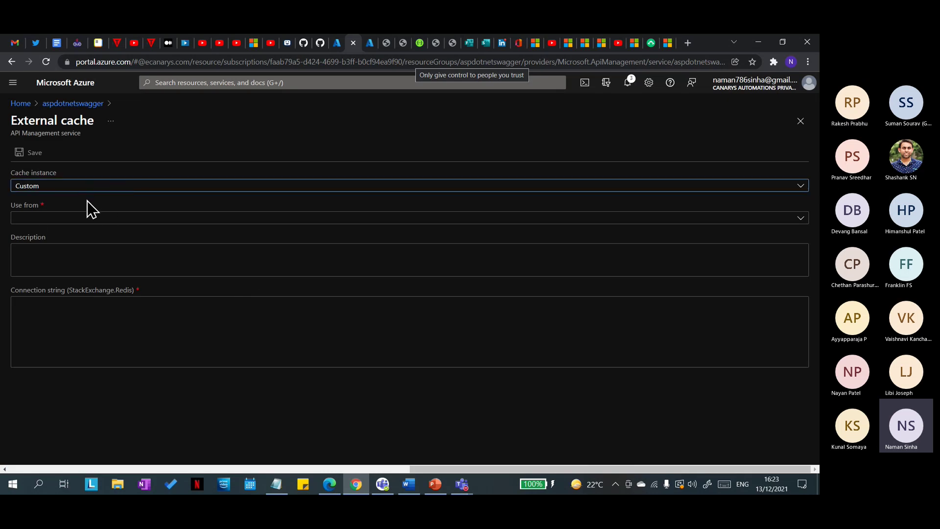
pyautogui.click(93, 317)
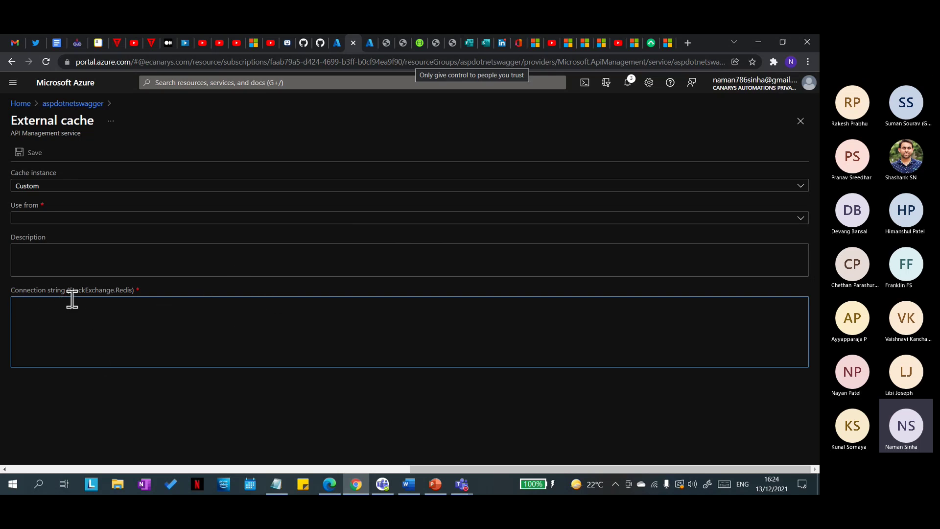
# Step: Return to the service's APIs and open DotnetSwagger's GET /UploadFiles design
pyautogui.click(73, 103)
pyautogui.scroll(6, 88, 331)
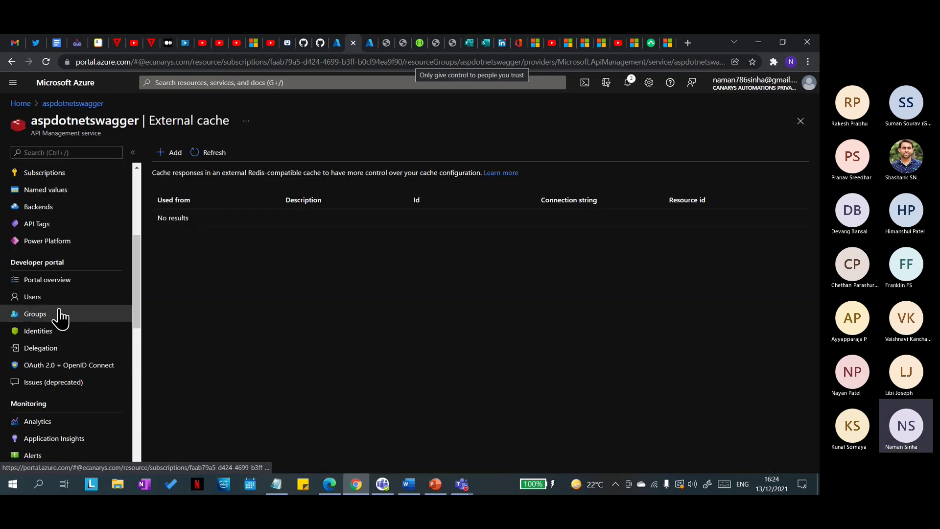
pyautogui.scroll(2, 53, 353)
pyautogui.scroll(-6, 52, 377)
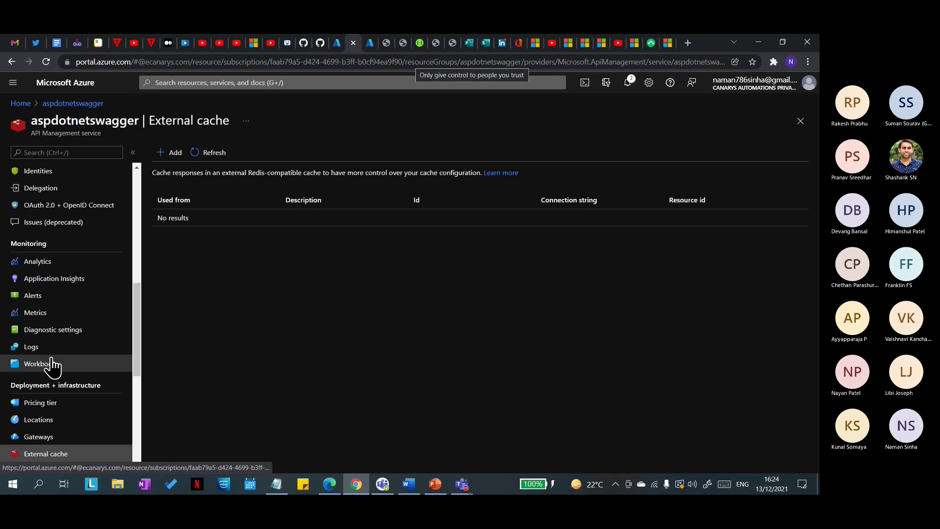
pyautogui.scroll(8, 42, 357)
pyautogui.click(59, 298)
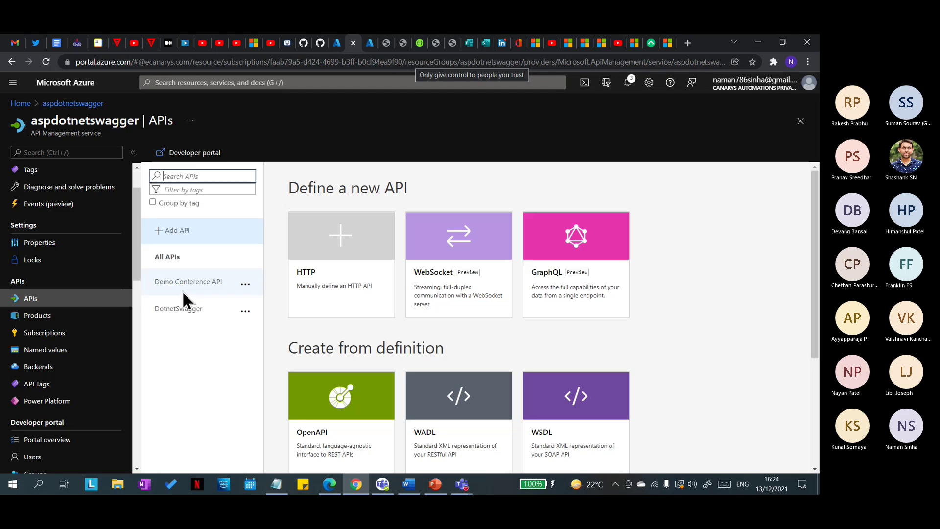
pyautogui.click(197, 309)
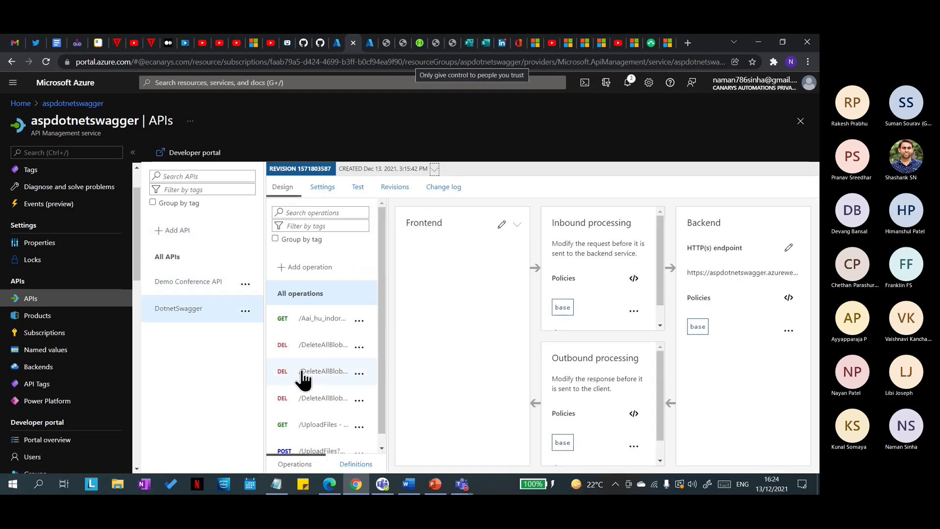
pyautogui.scroll(-1, 306, 411)
pyautogui.click(318, 415)
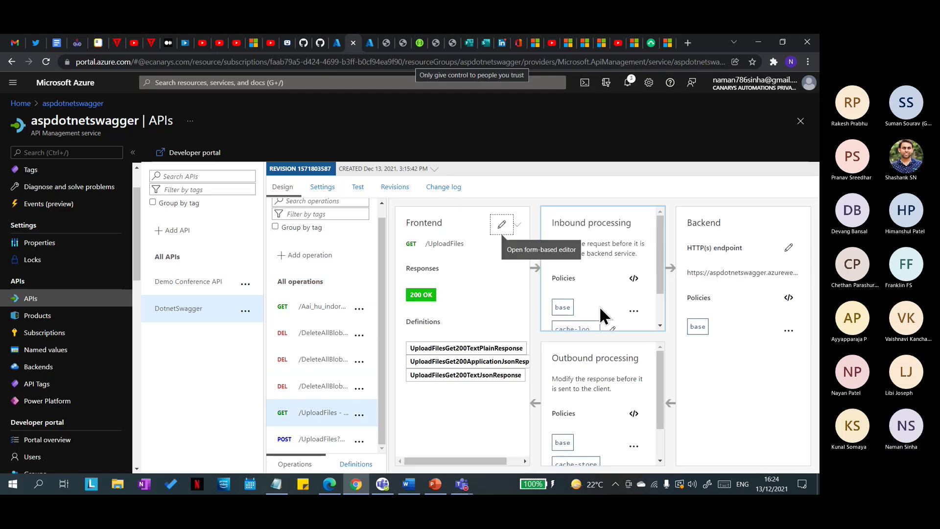
# Step: Show the full cache-lookup policy options, then switch to the Swagger UI tab
pyautogui.scroll(-1, 607, 294)
pyautogui.click(612, 289)
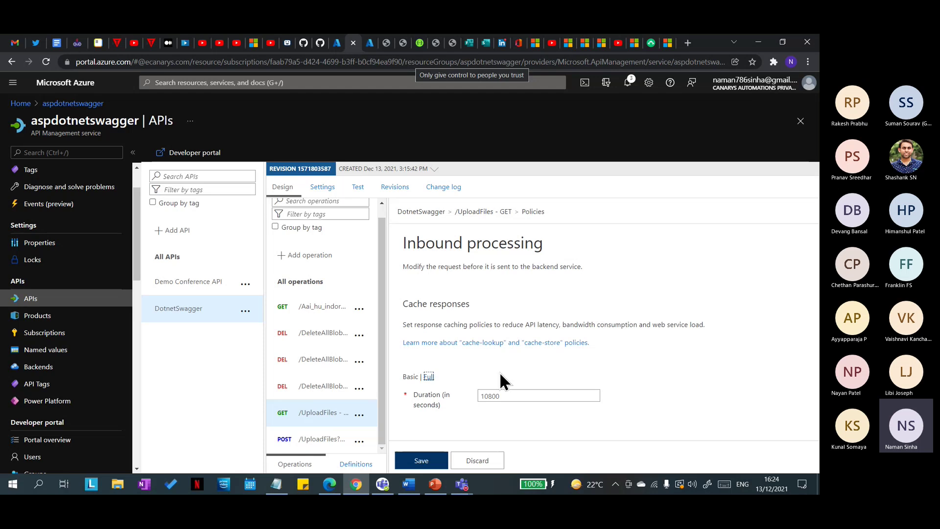
pyautogui.click(429, 377)
pyautogui.scroll(-4, 583, 350)
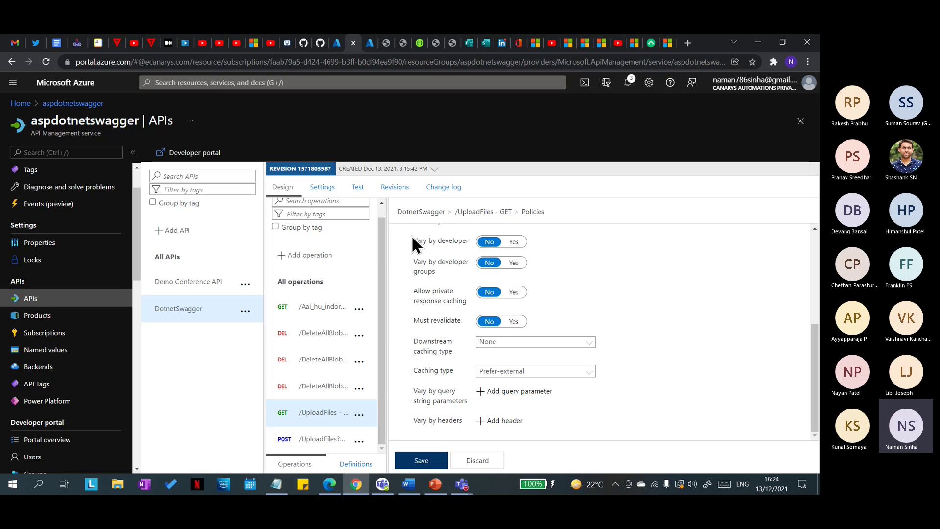
pyautogui.click(419, 42)
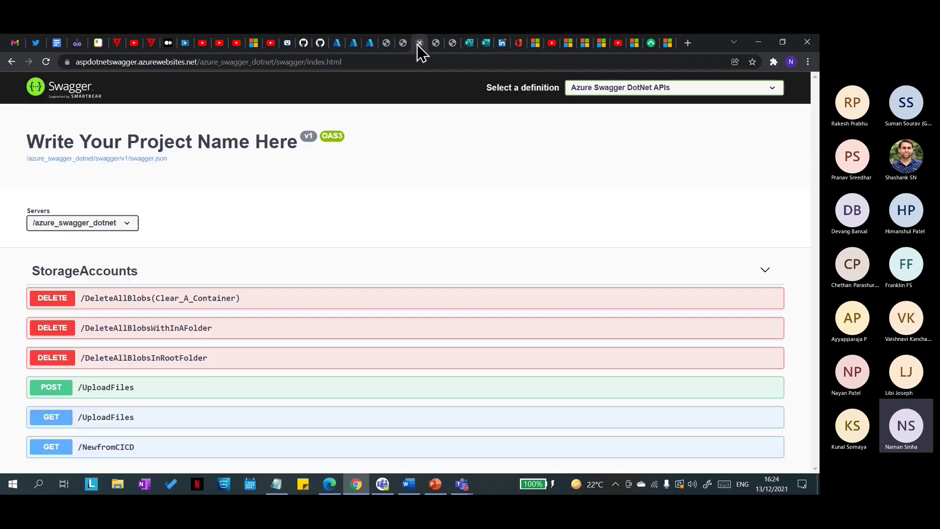
# Step: Expand GET /UploadFiles down to its 200 Success text/plain string response
pyautogui.click(182, 415)
pyautogui.scroll(-5, 238, 408)
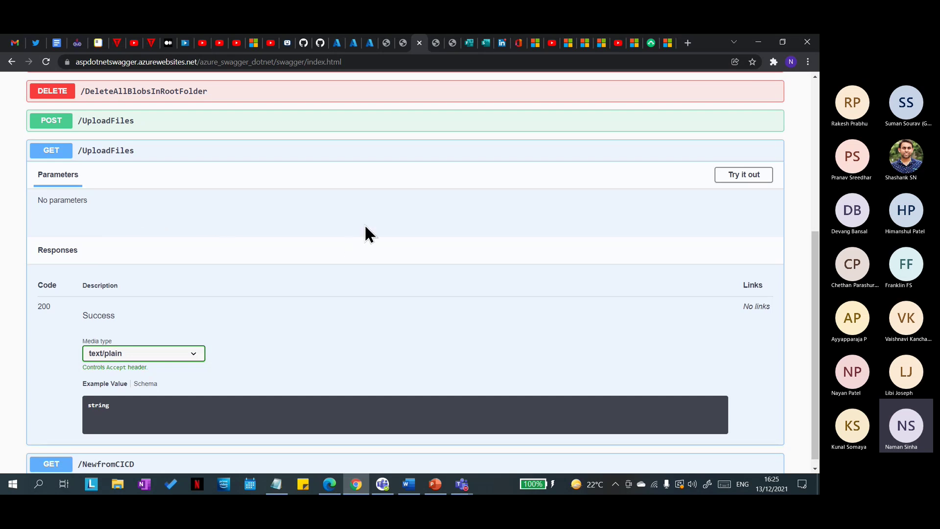
pyautogui.scroll(-1, 234, 406)
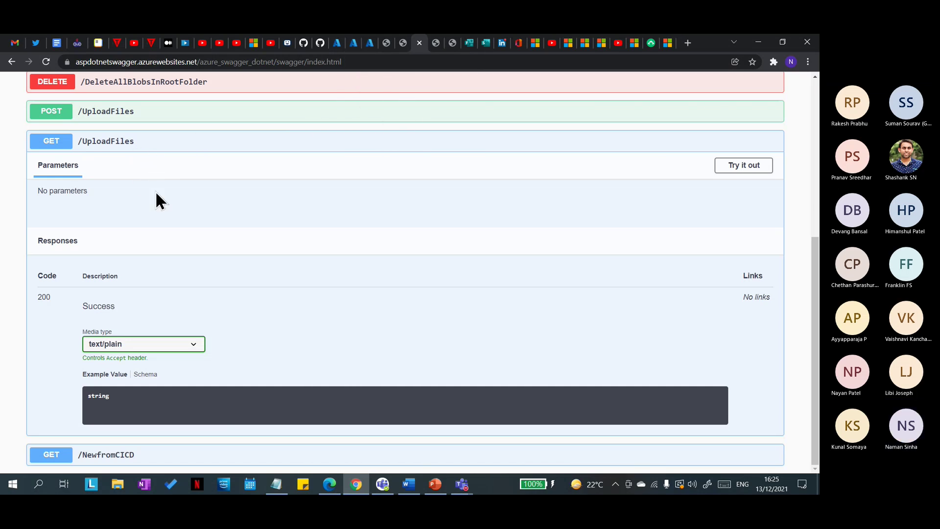
# Step: In the GET /UploadFiles caching policy, set caching type to Internal and add a vary-by header
pyautogui.click(352, 45)
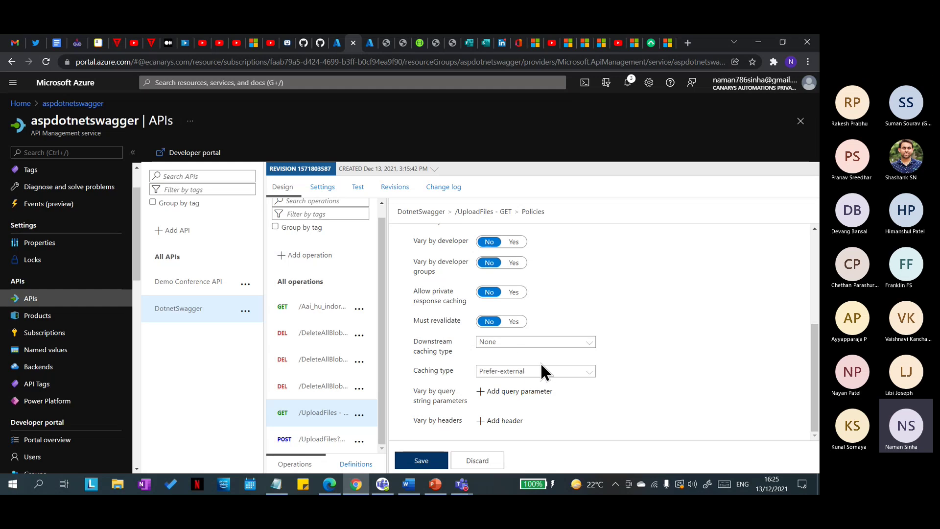
pyautogui.click(585, 372)
pyautogui.click(514, 422)
pyautogui.click(509, 422)
pyautogui.click(504, 405)
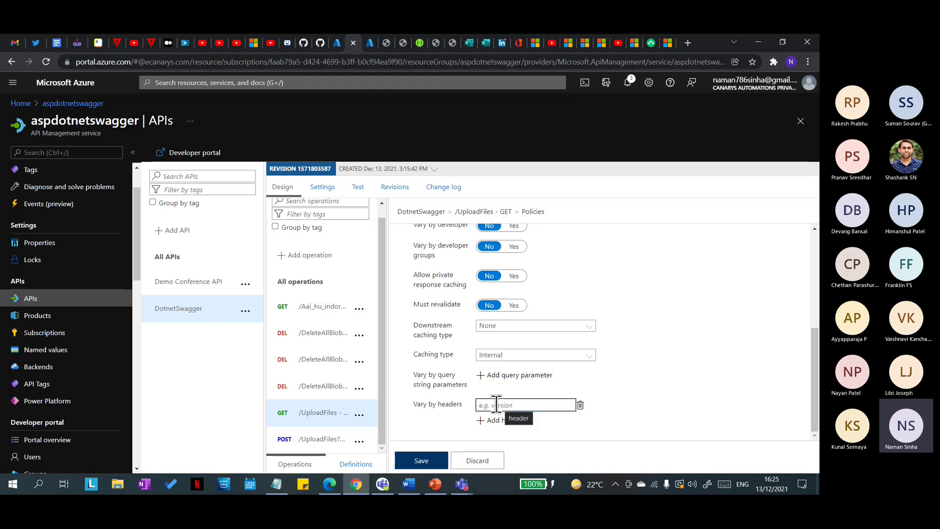
pyautogui.moveTo(460, 407); pyautogui.dragTo(434, 406)
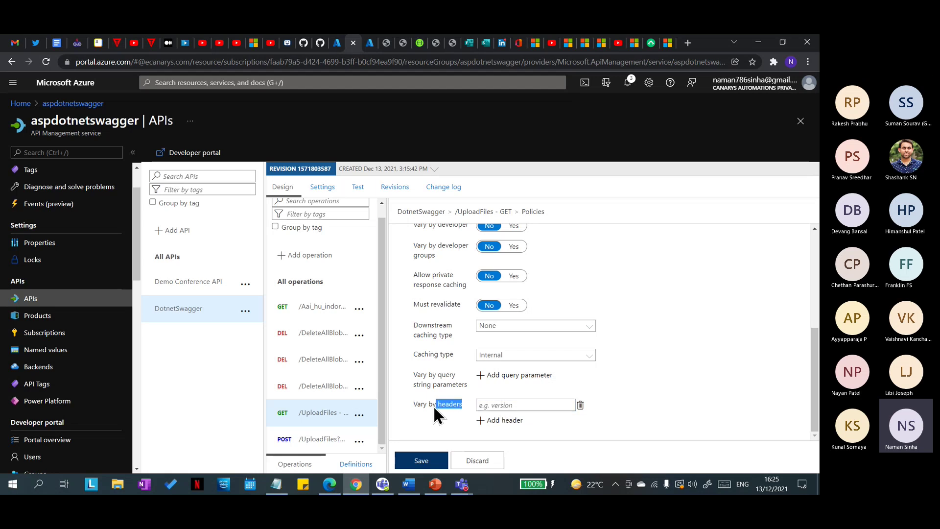
pyautogui.scroll(2, 538, 333)
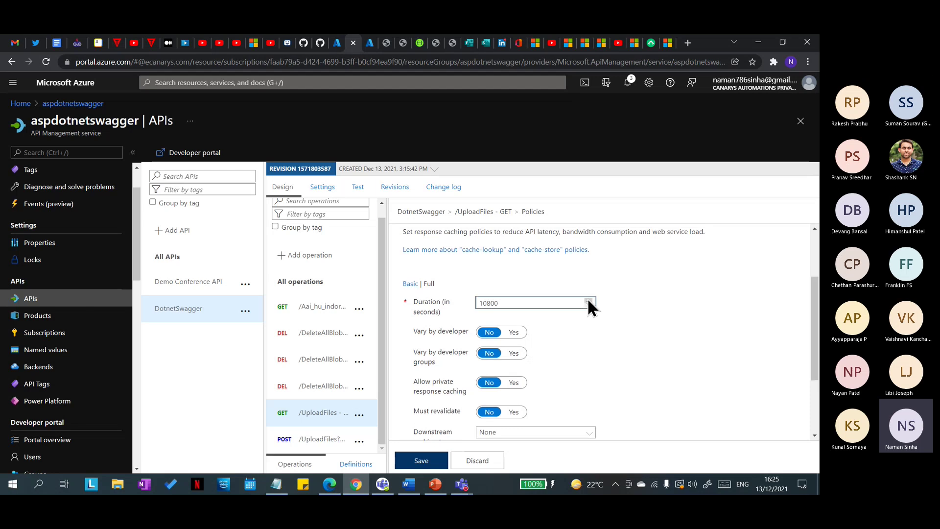
# Step: Select part of the cache duration value and add a vary-by query parameter
pyautogui.moveTo(514, 303); pyautogui.dragTo(483, 303)
pyautogui.click(473, 306)
pyautogui.scroll(-2, 602, 351)
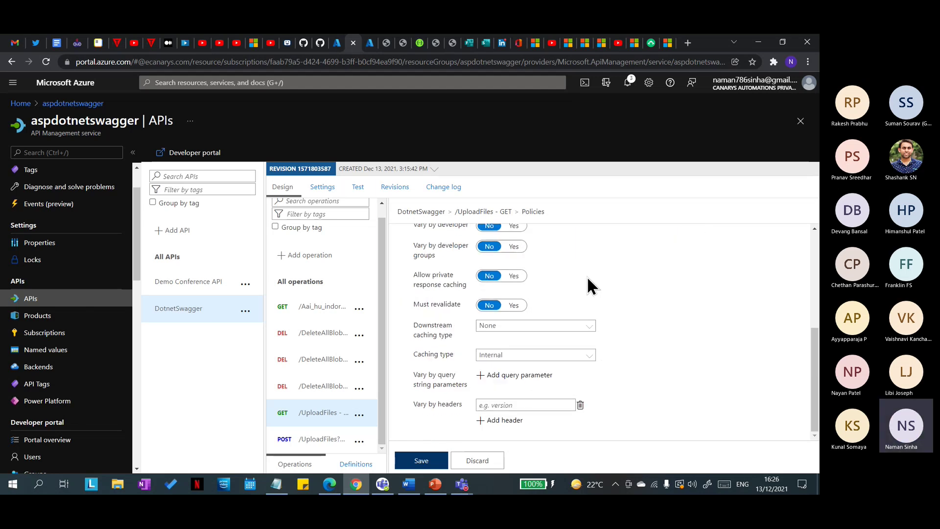
pyautogui.scroll(1, 587, 275)
pyautogui.scroll(1, 583, 296)
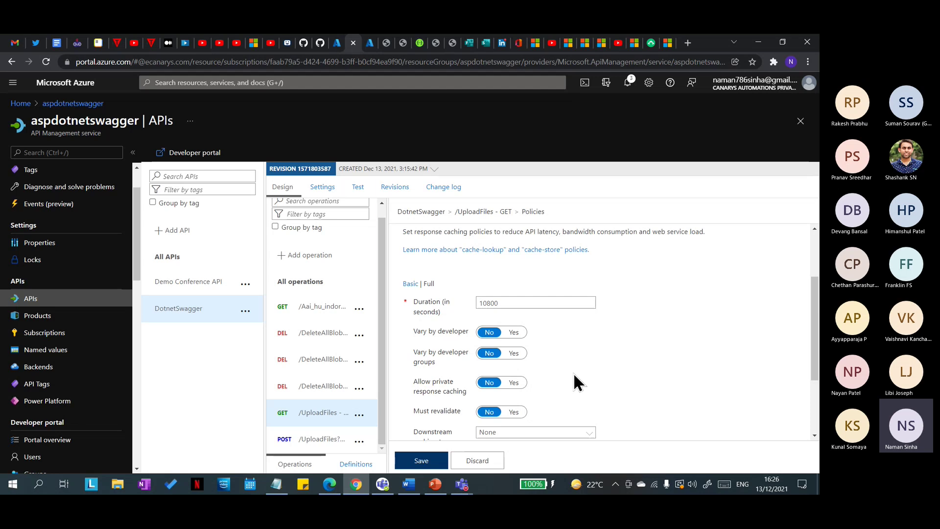
pyautogui.scroll(-3, 583, 382)
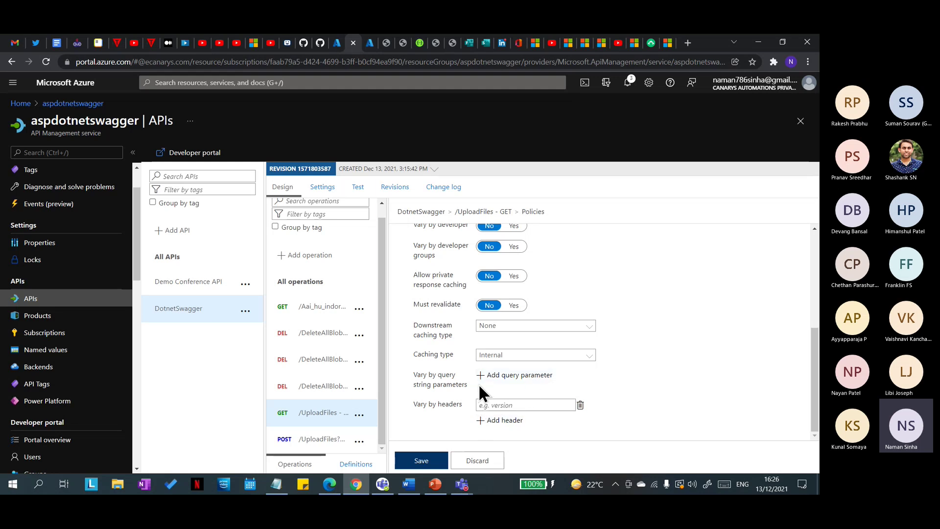
pyautogui.click(481, 380)
pyautogui.click(511, 412)
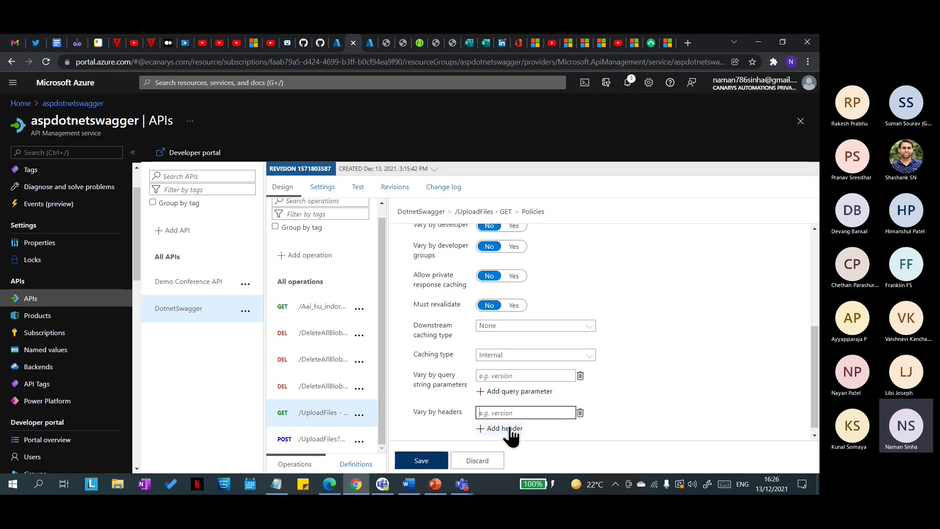
# Step: Select the 10800 cache duration, then choose Discard for the unsaved caching edits
pyautogui.scroll(5, 527, 301)
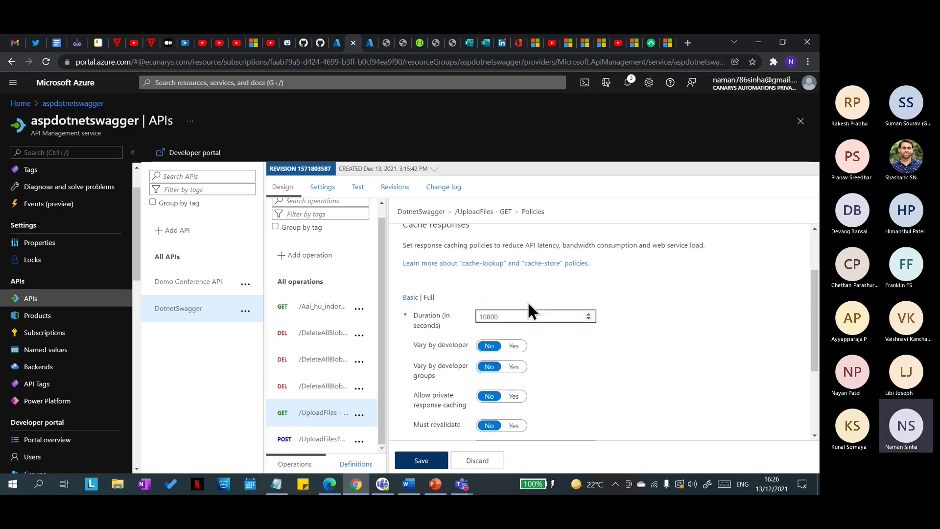
pyautogui.doubleClick(492, 395)
pyautogui.scroll(-4, 600, 428)
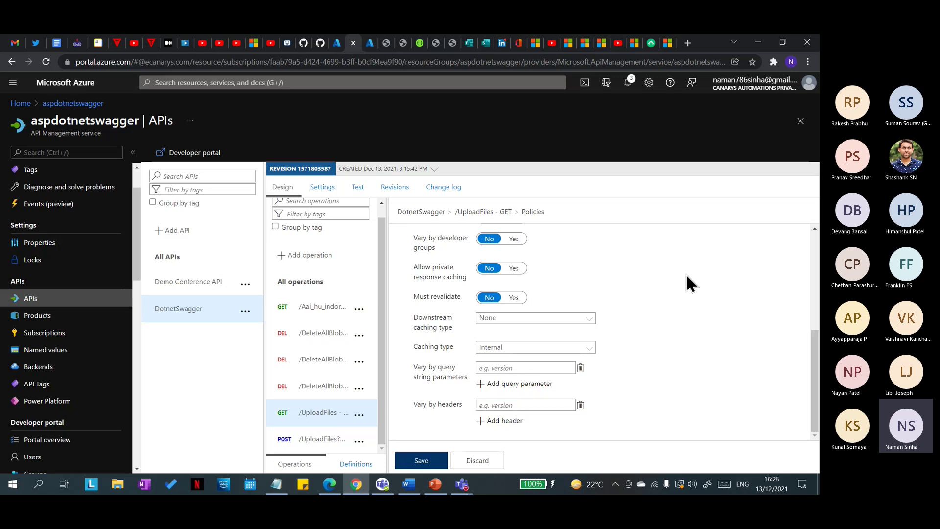
pyautogui.scroll(5, 521, 370)
pyautogui.scroll(-1, 500, 394)
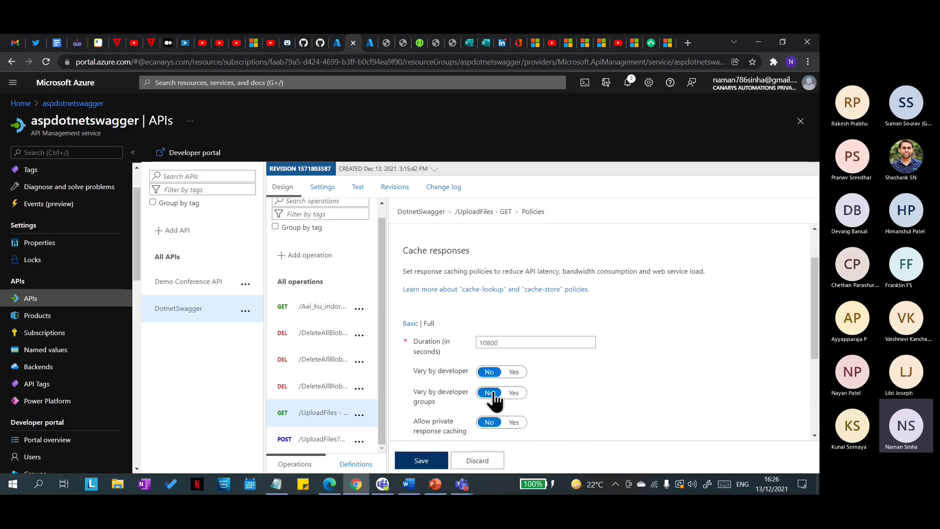
pyautogui.scroll(-3, 607, 347)
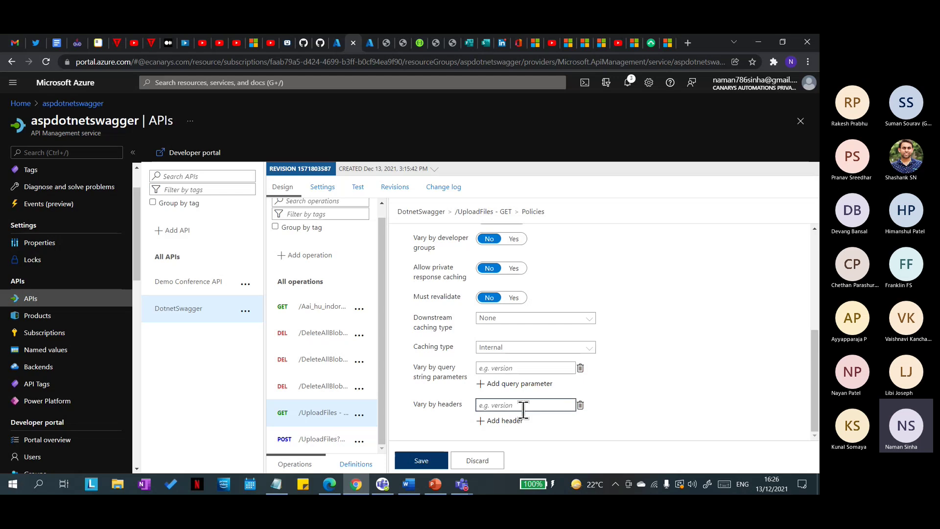
pyautogui.click(476, 461)
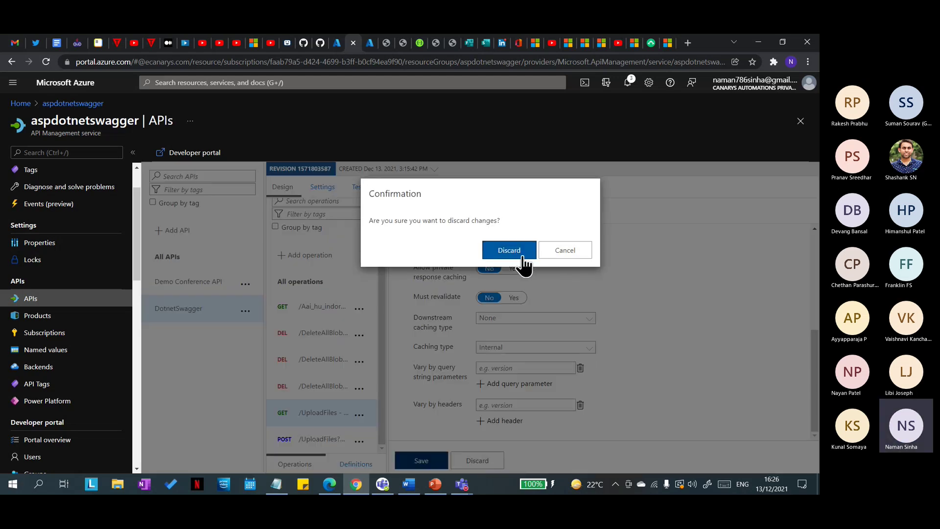
# Step: Confirm the discard, replace the 10800-second cache duration by typing 729009, and save the policy
pyautogui.click(585, 251)
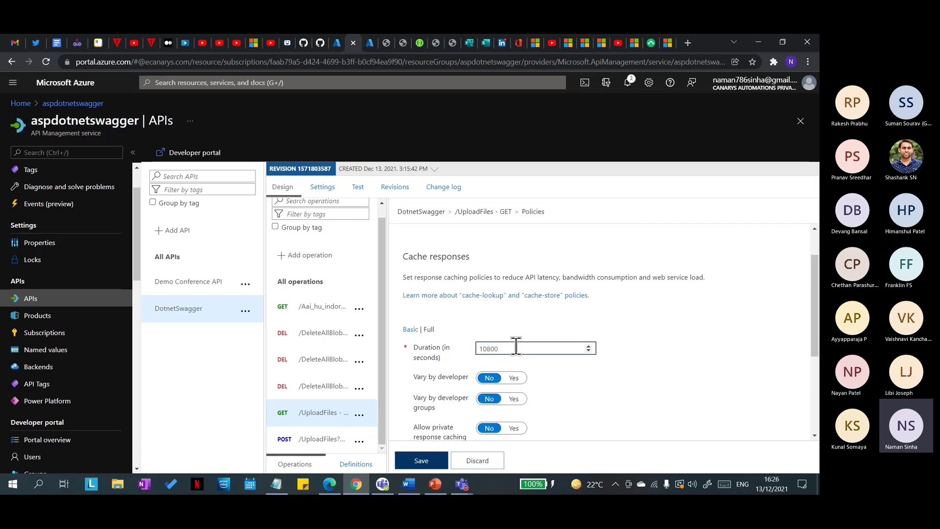
pyautogui.press('BackSpace')
pyautogui.press('BackSpace')
pyautogui.press('BackSpace')
pyautogui.press('BackSpace')
pyautogui.press('BackSpace')
pyautogui.write('729009')
pyautogui.press('BackSpace')
pyautogui.press('BackSpace')
pyautogui.scroll(-3, 517, 345)
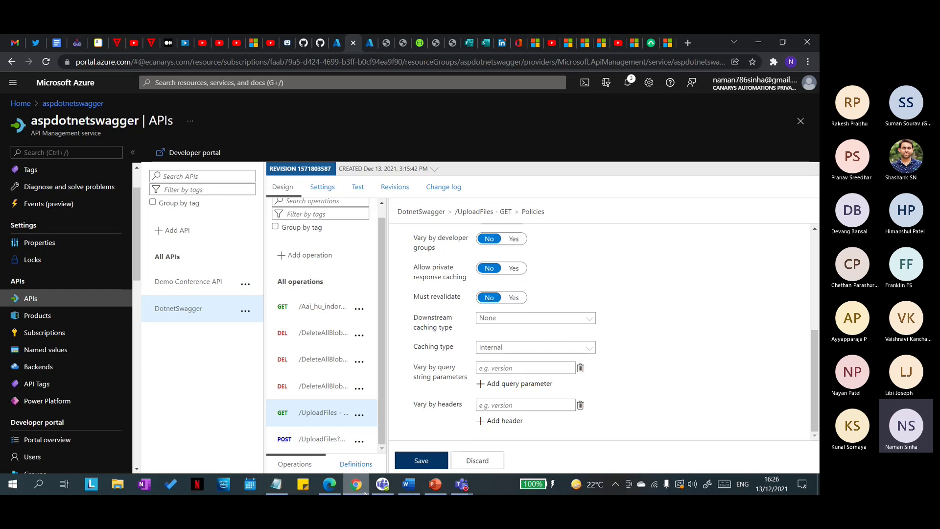
pyautogui.click(434, 464)
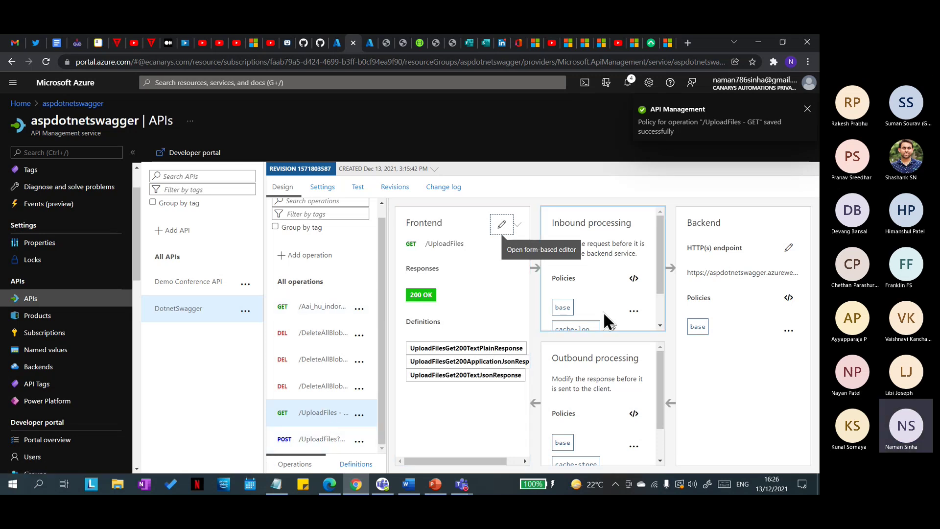
pyautogui.scroll(-1, 605, 317)
# Step: Send a test GET /UploadFiles request and note its NULL response body
pyautogui.click(360, 187)
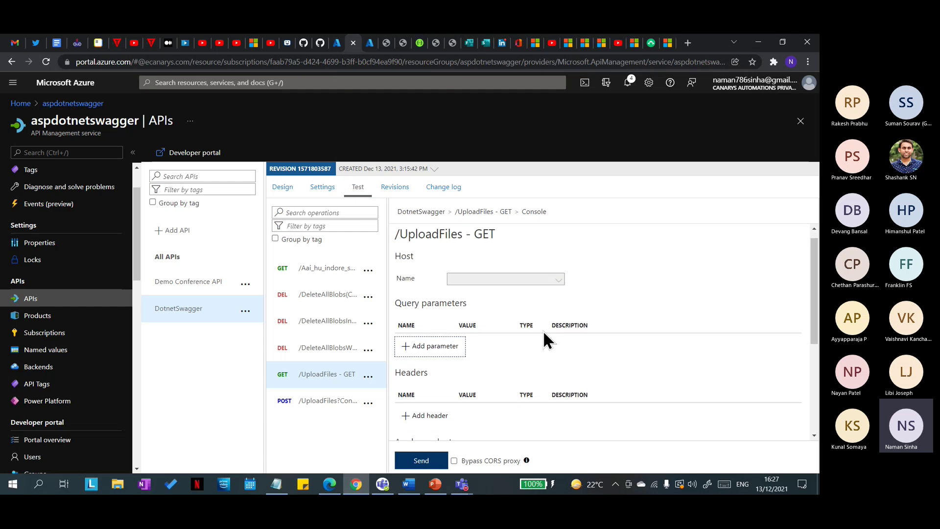
pyautogui.scroll(-4, 535, 318)
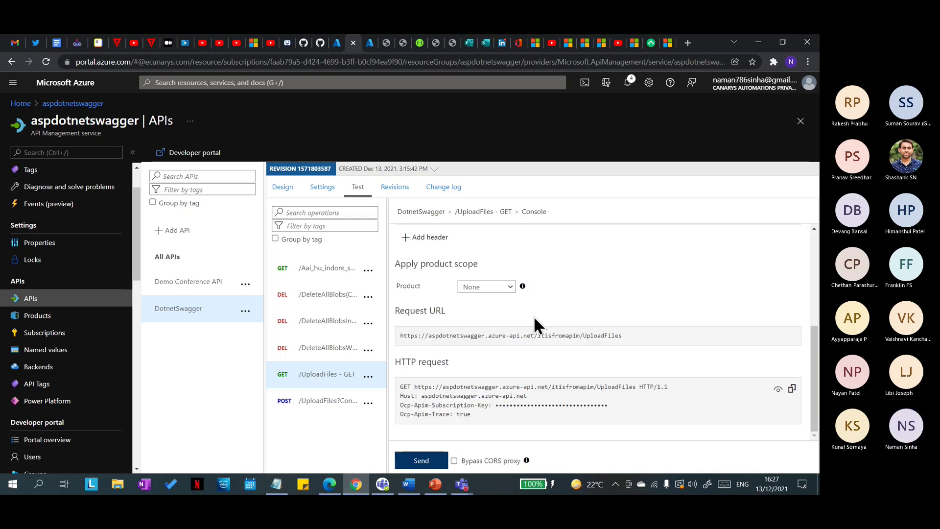
pyautogui.click(421, 459)
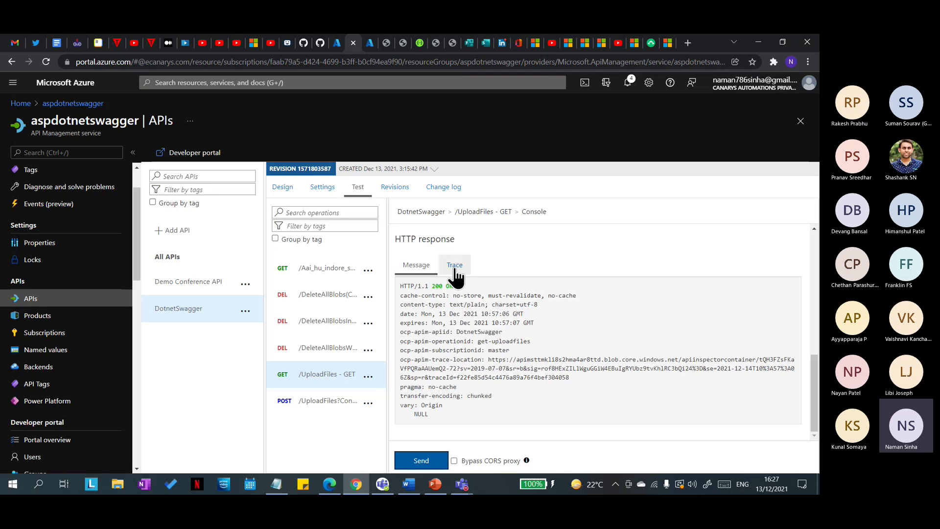
pyautogui.moveTo(443, 416); pyautogui.dragTo(406, 415)
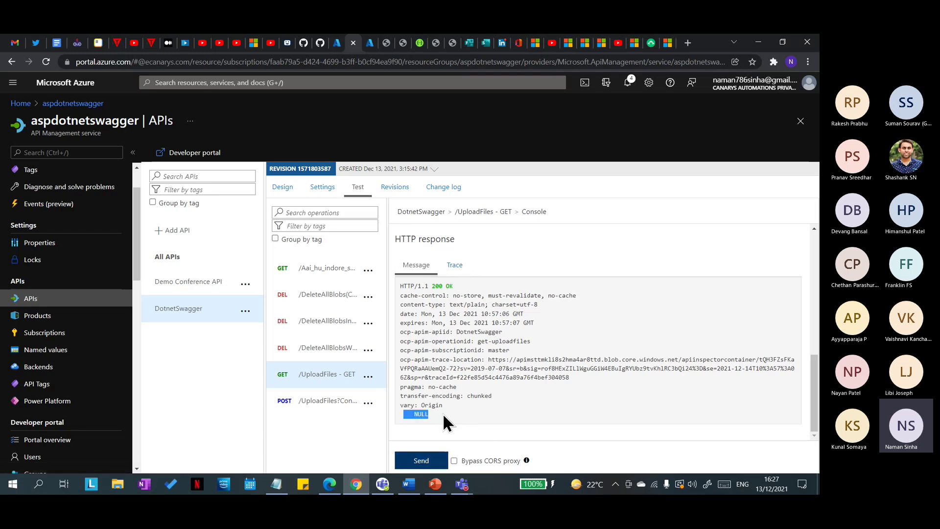
# Step: Open the request trace and review its Inbound entries
pyautogui.click(454, 265)
pyautogui.scroll(-3, 521, 392)
pyautogui.scroll(-10, 526, 396)
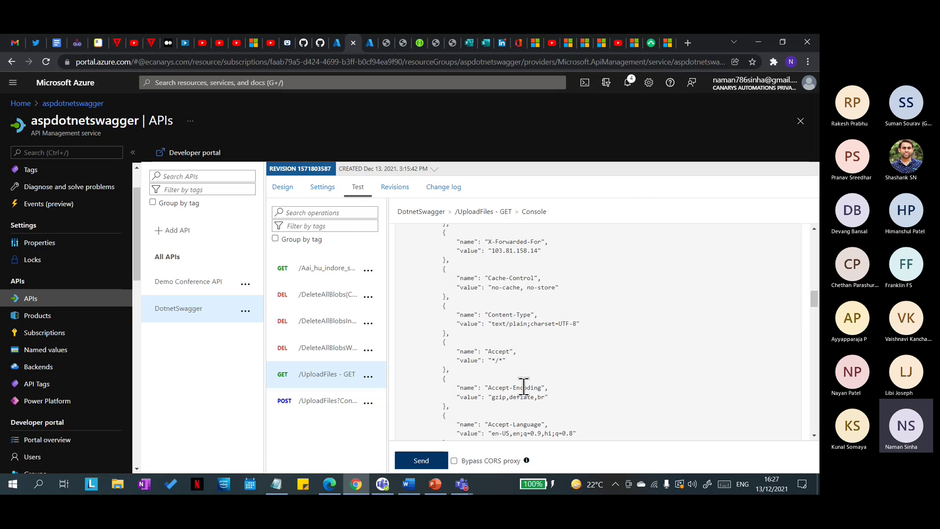
pyautogui.scroll(-4, 523, 387)
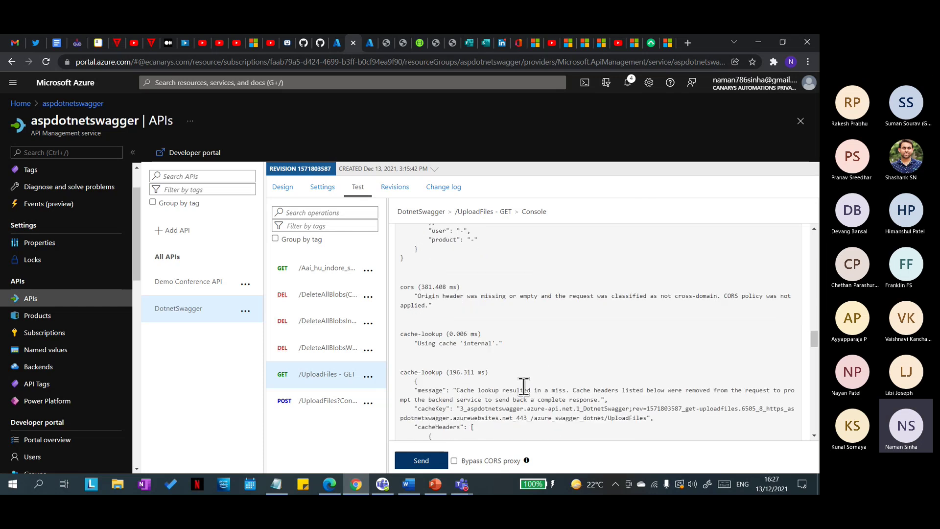
pyautogui.scroll(-2, 523, 387)
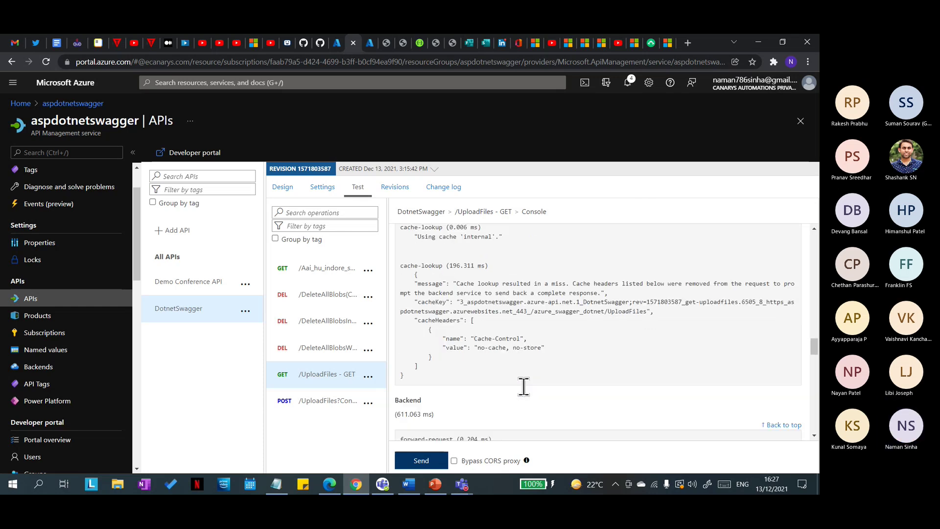
pyautogui.scroll(7, 510, 365)
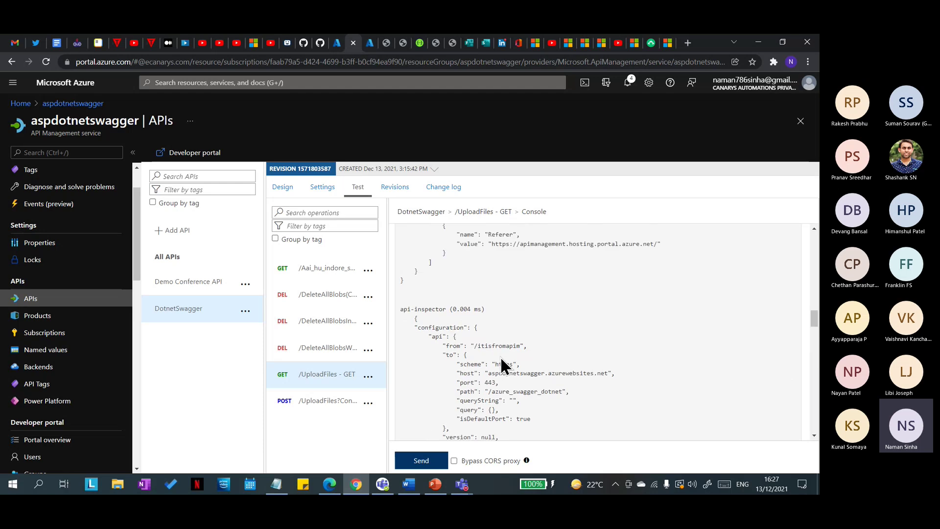
pyautogui.scroll(6, 502, 362)
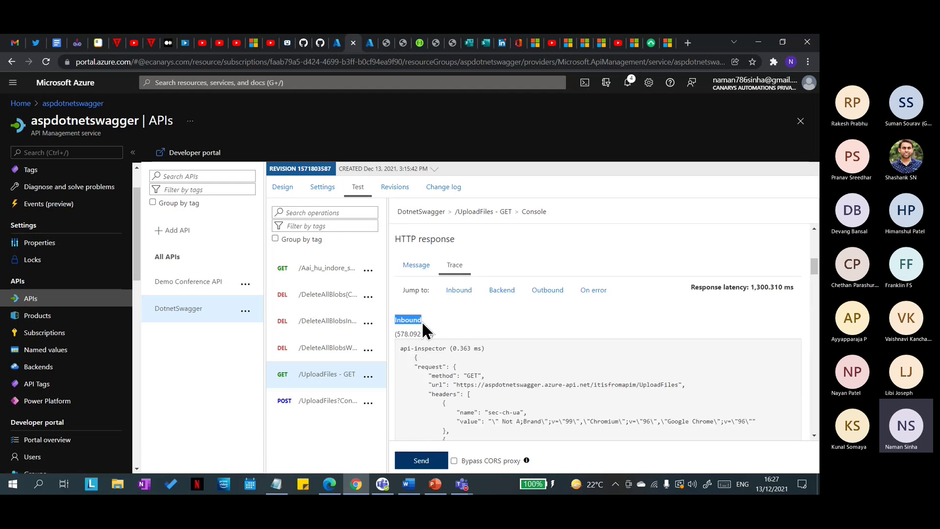
pyautogui.click(428, 323)
pyautogui.moveTo(395, 321); pyautogui.dragTo(425, 321)
pyautogui.click(425, 320)
# Step: Find the Using cache 'internal' and cache-lookup miss messages in the trace
pyautogui.scroll(-5, 519, 357)
pyautogui.scroll(-10, 517, 352)
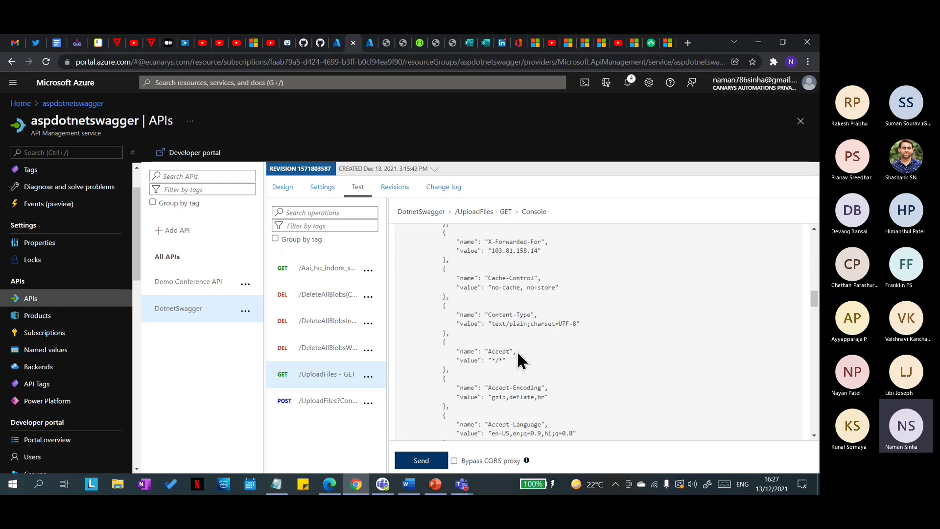
pyautogui.scroll(-10, 519, 350)
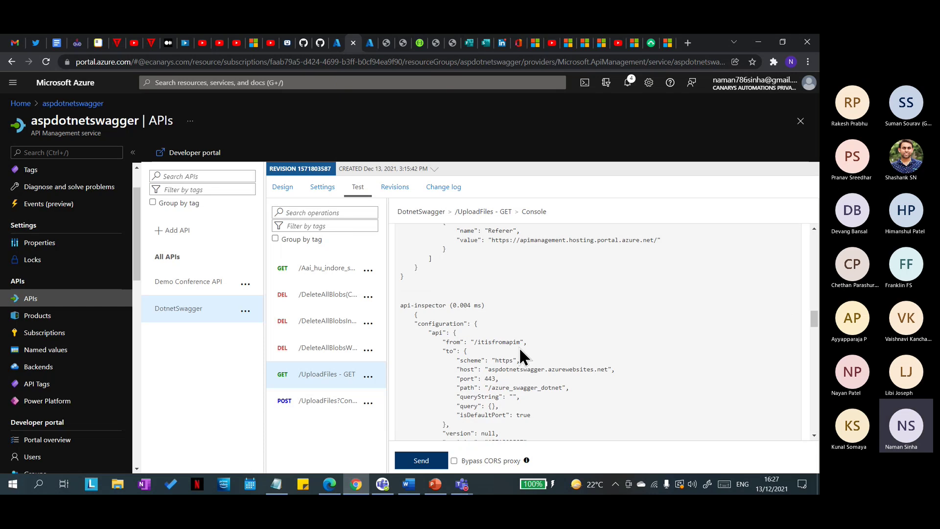
pyautogui.scroll(-2, 521, 350)
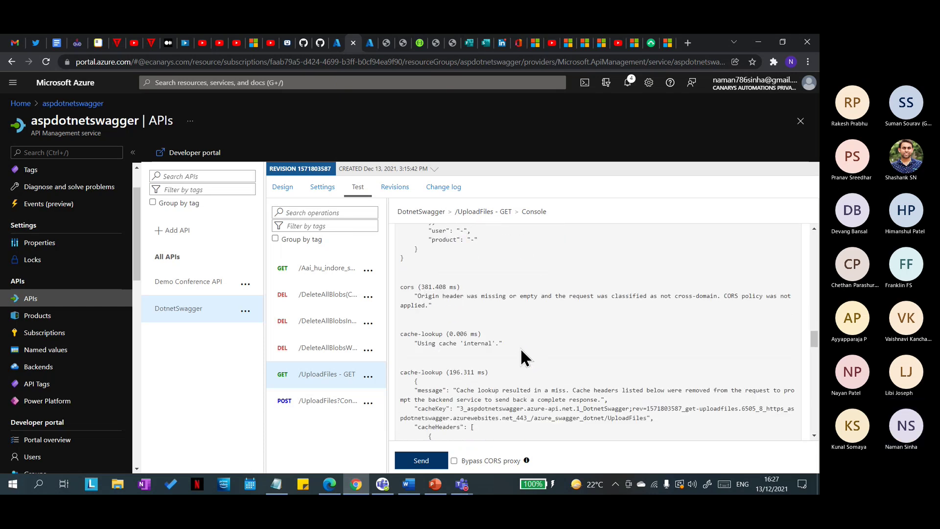
pyautogui.scroll(-2, 465, 332)
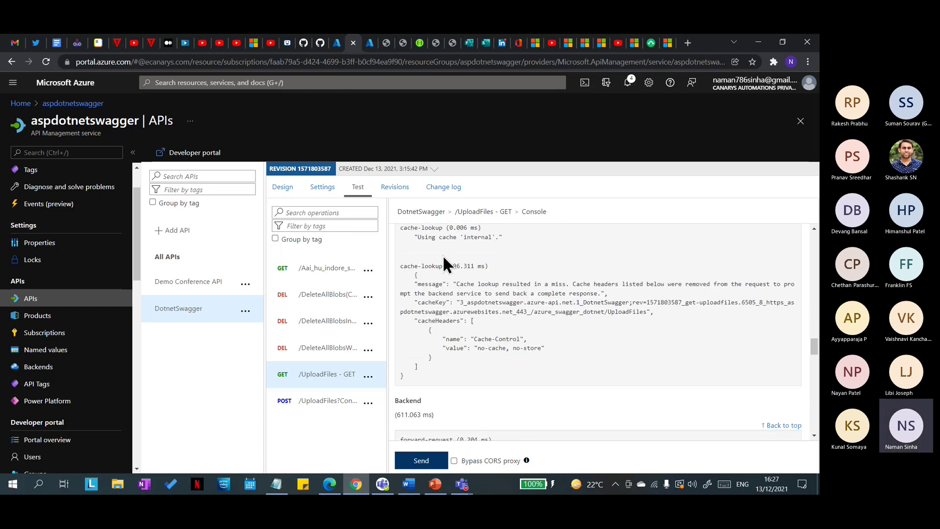
pyautogui.scroll(1, 430, 275)
pyautogui.moveTo(419, 289); pyautogui.dragTo(492, 289)
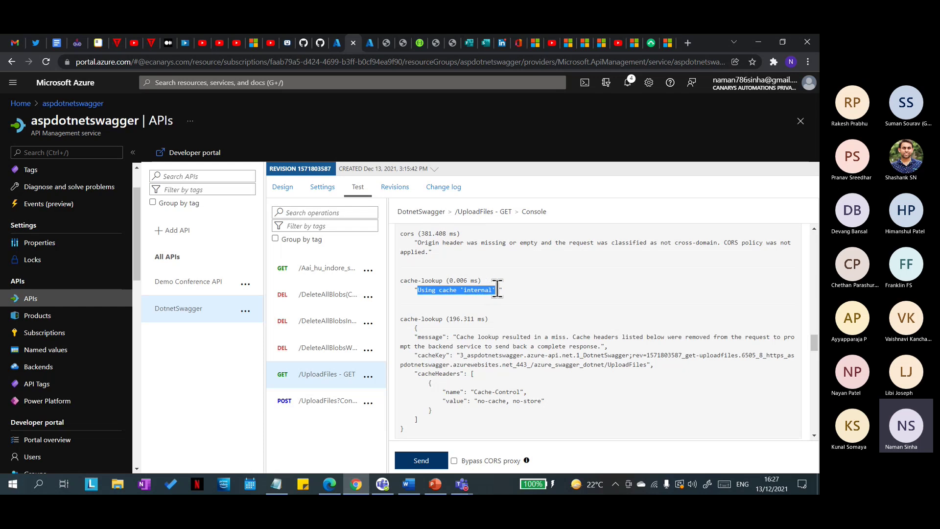
pyautogui.click(516, 301)
pyautogui.scroll(-1, 496, 294)
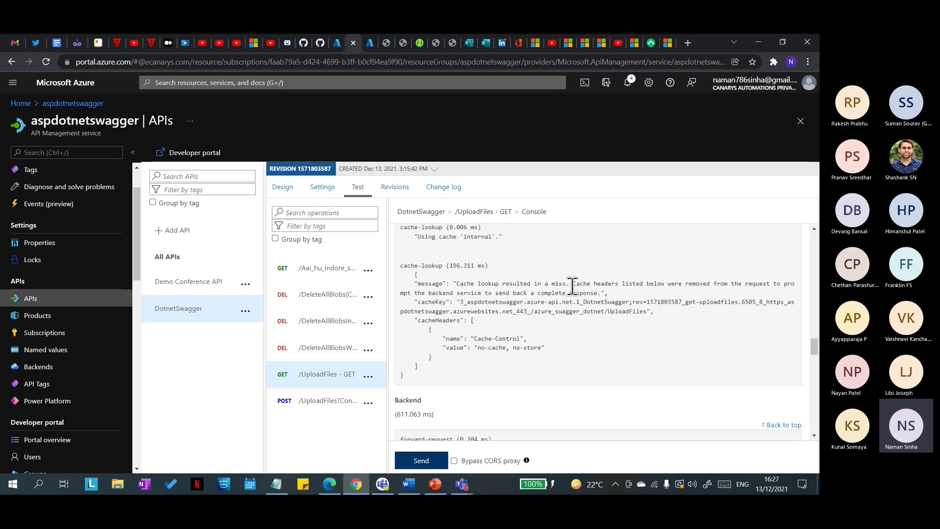
pyautogui.moveTo(574, 285); pyautogui.dragTo(468, 289)
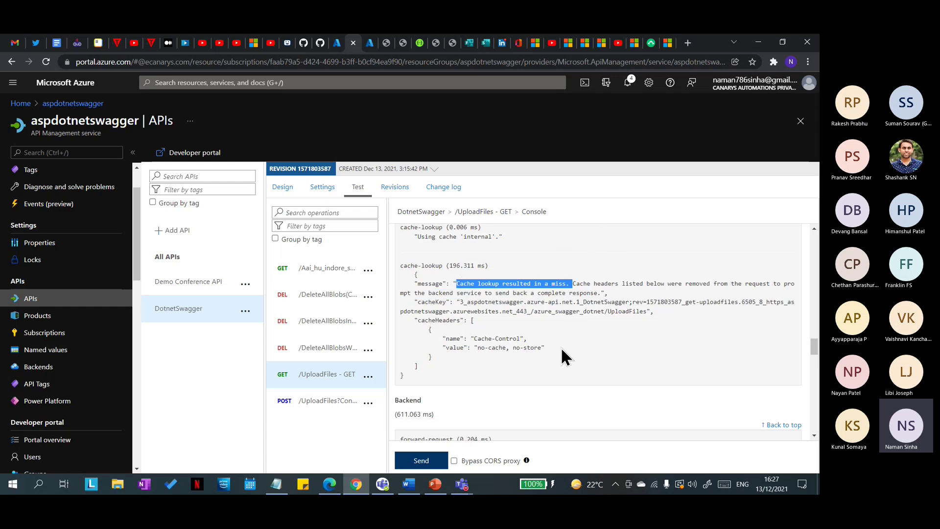
pyautogui.click(624, 297)
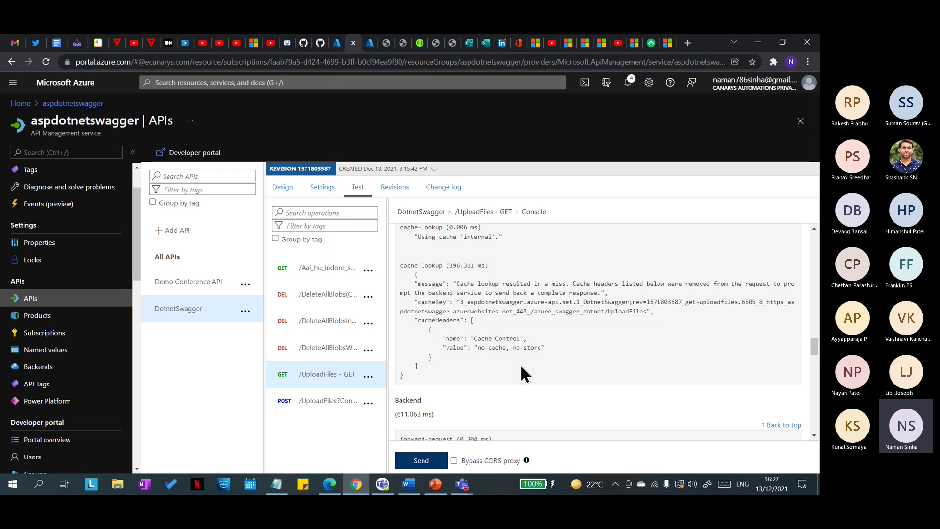
pyautogui.scroll(-4, 477, 399)
# Step: Resend the GET /UploadFiles test and locate the cache-lookup hit message in the trace
pyautogui.click(416, 458)
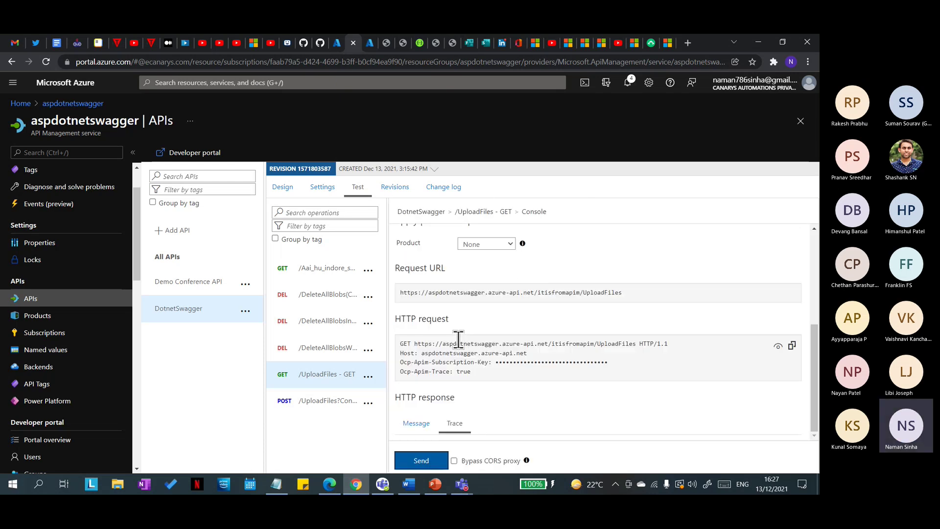
pyautogui.scroll(-10, 487, 389)
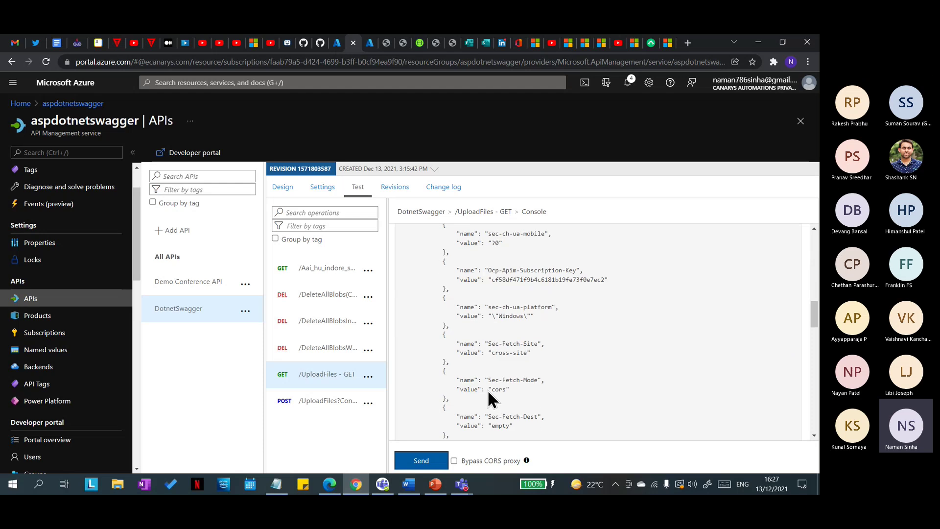
pyautogui.scroll(-3, 507, 389)
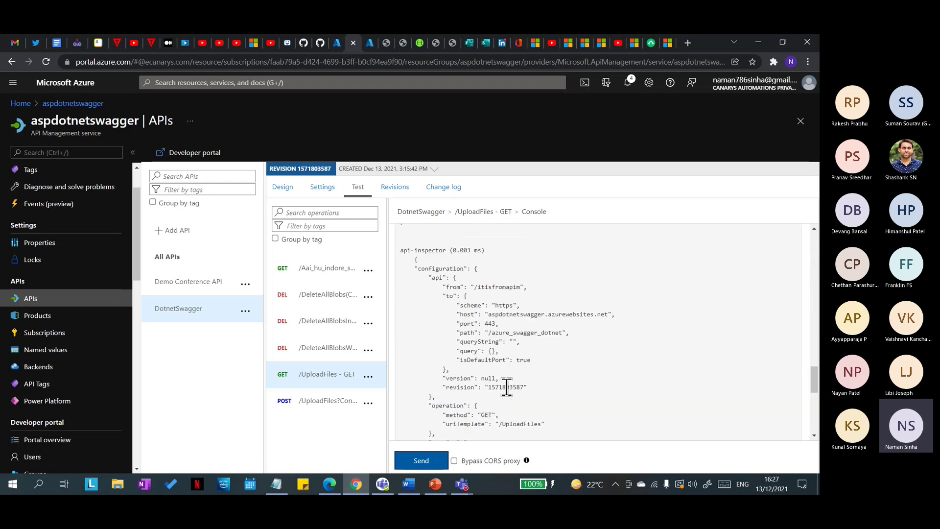
pyautogui.scroll(-6, 507, 390)
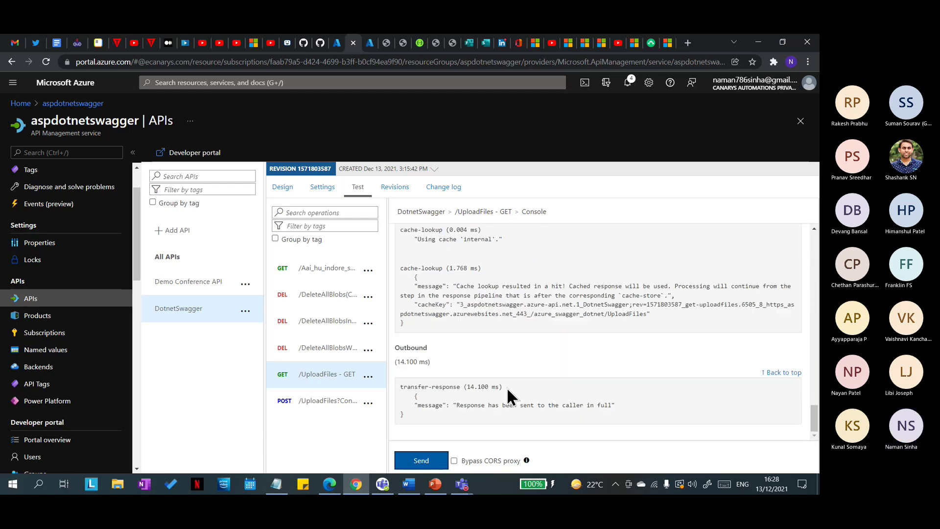
pyautogui.moveTo(457, 286); pyautogui.dragTo(572, 289)
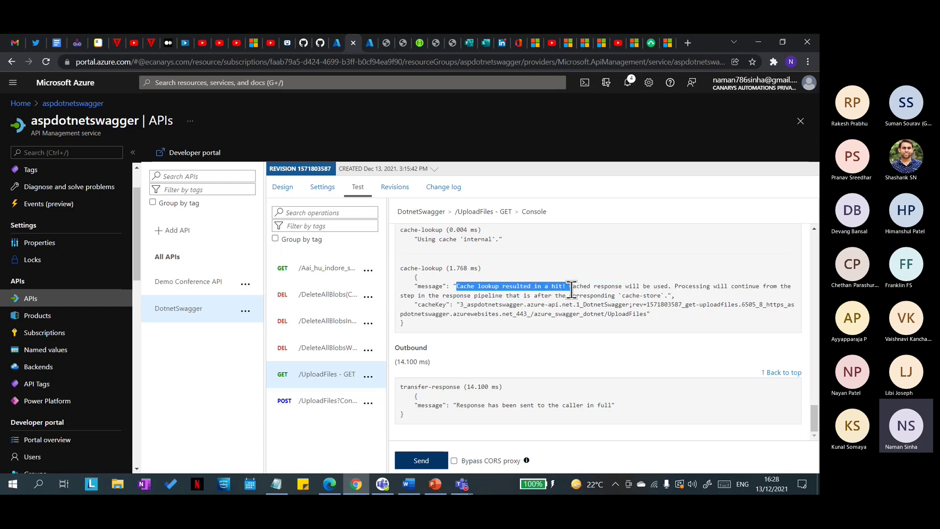
pyautogui.click(569, 288)
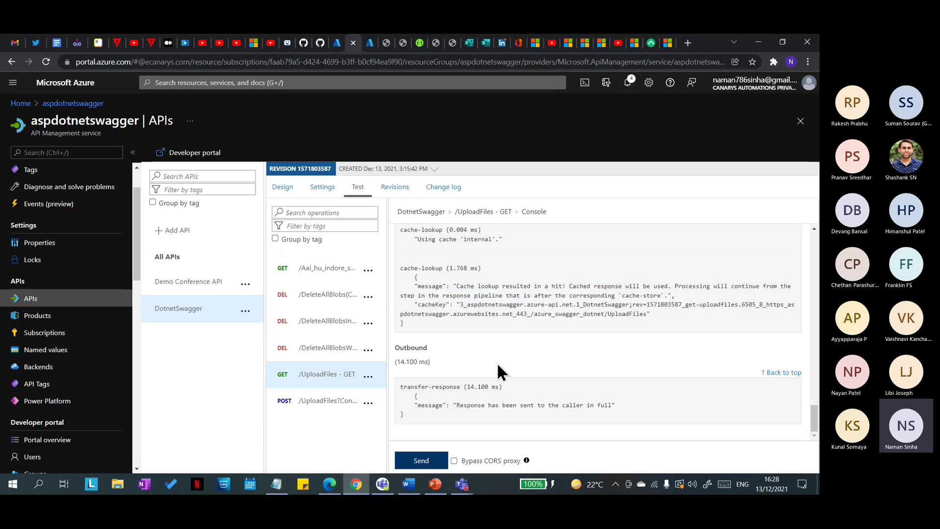
pyautogui.scroll(2, 493, 344)
pyautogui.scroll(-2, 492, 344)
# Step: Open POST /UploadFiles, return to design view, and bring up then hide the PowerPoint slides
pyautogui.click(324, 398)
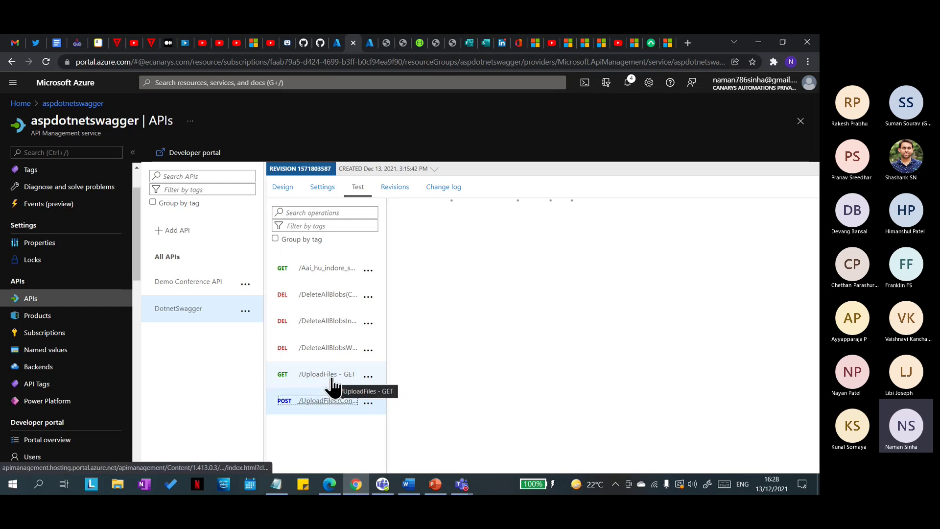
pyautogui.click(282, 187)
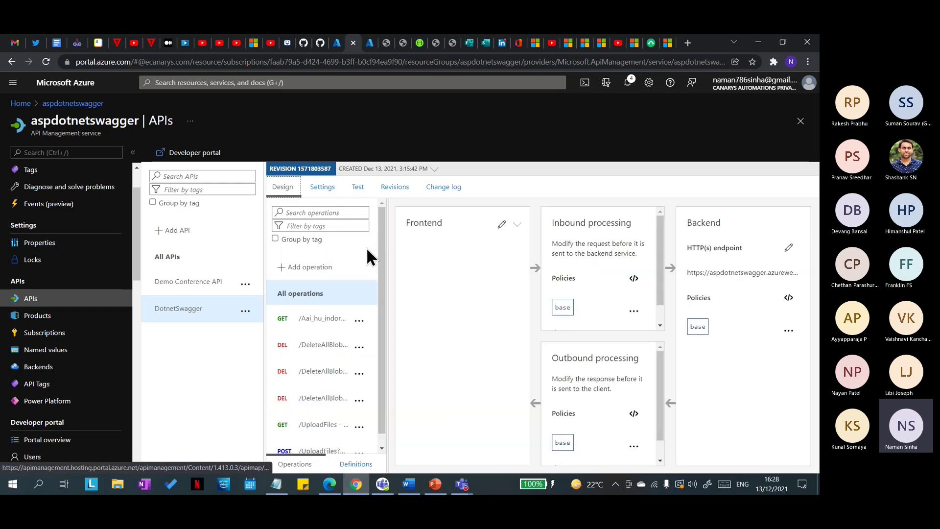
pyautogui.click(436, 485)
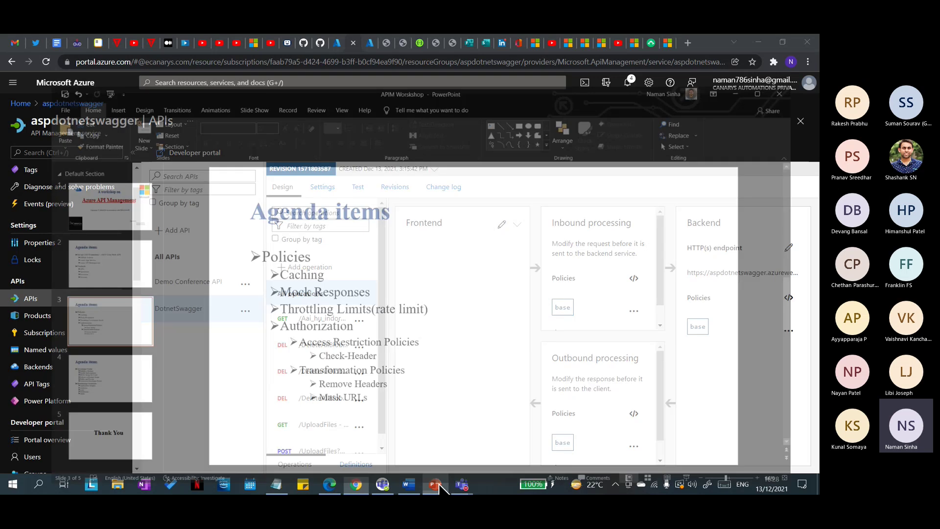
pyautogui.click(435, 484)
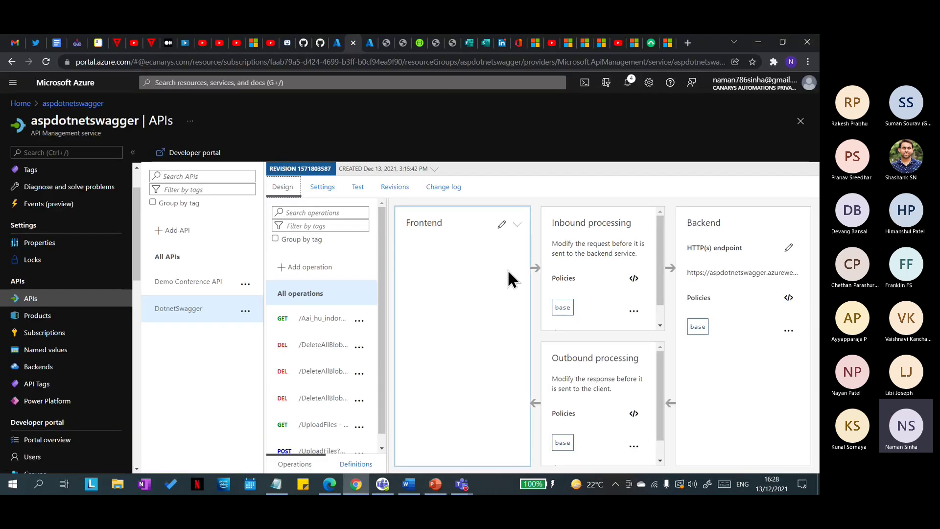
# Step: Open GET /UploadFiles design view and inspect its frontend definition and caching policies
pyautogui.scroll(-1, 362, 407)
pyautogui.click(319, 415)
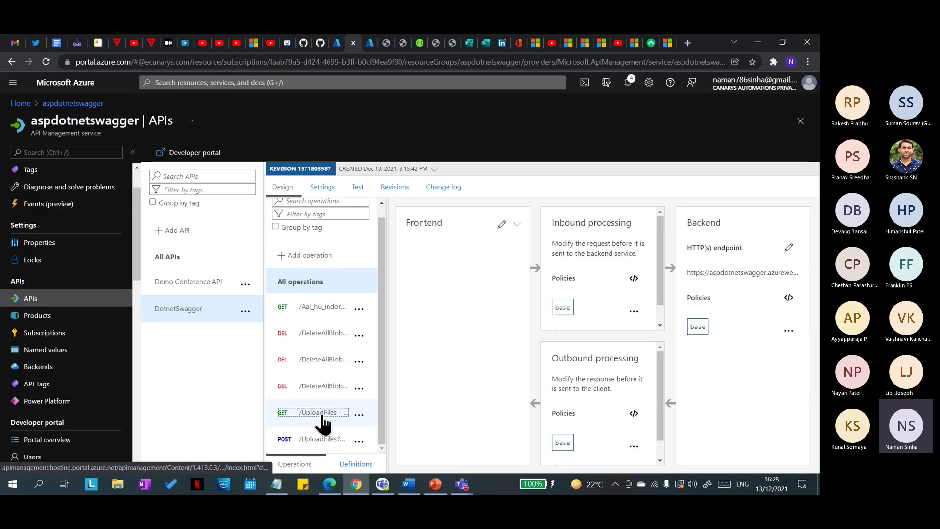
pyautogui.click(491, 338)
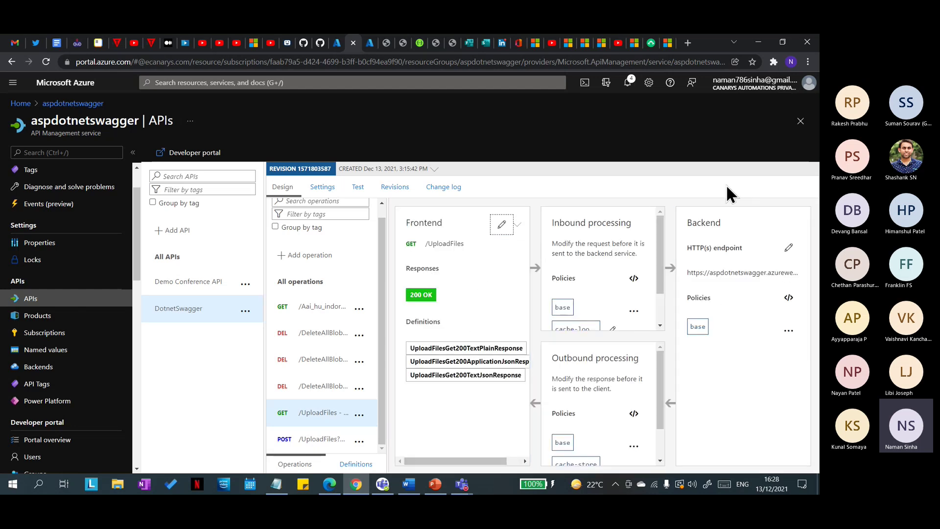
pyautogui.scroll(-1, 606, 294)
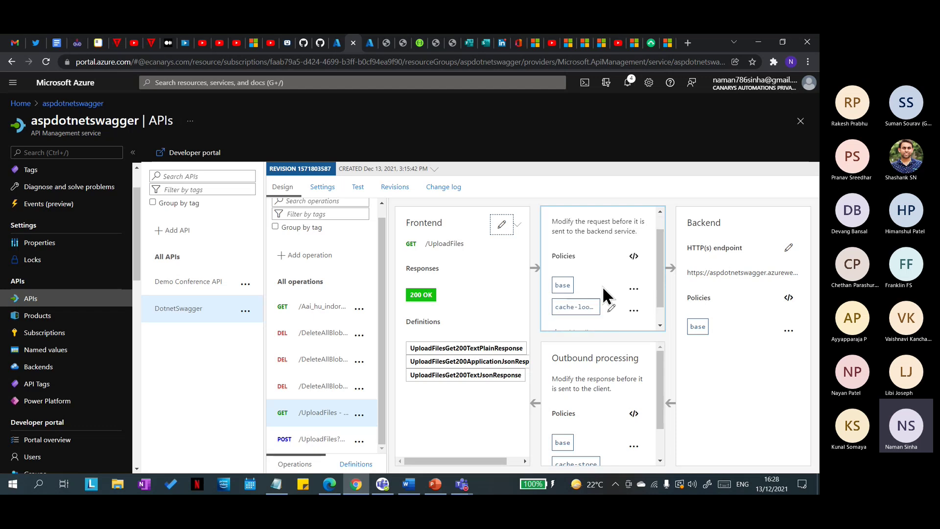
pyautogui.scroll(1, 608, 299)
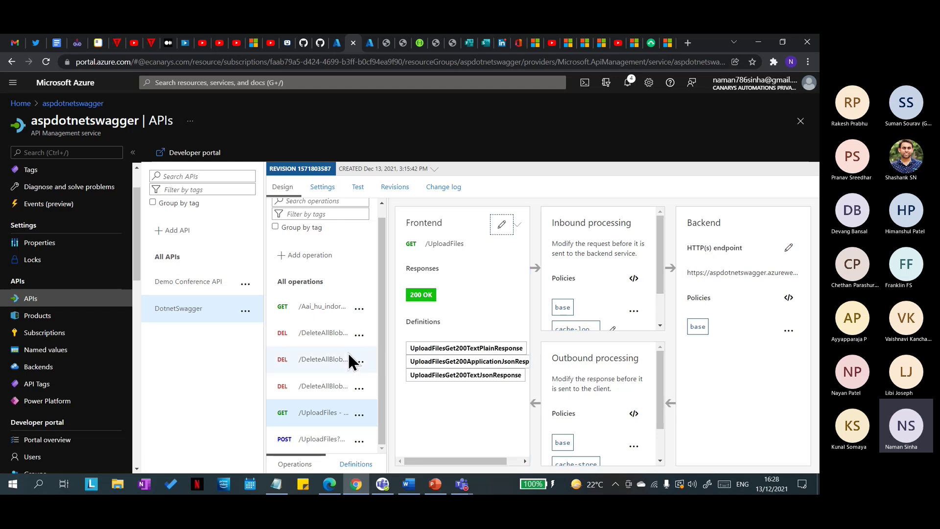
# Step: Start a new DotnetSwagger operation, then view StorageAccountsController.cs on the GitHub tab
pyautogui.click(298, 259)
pyautogui.click(503, 267)
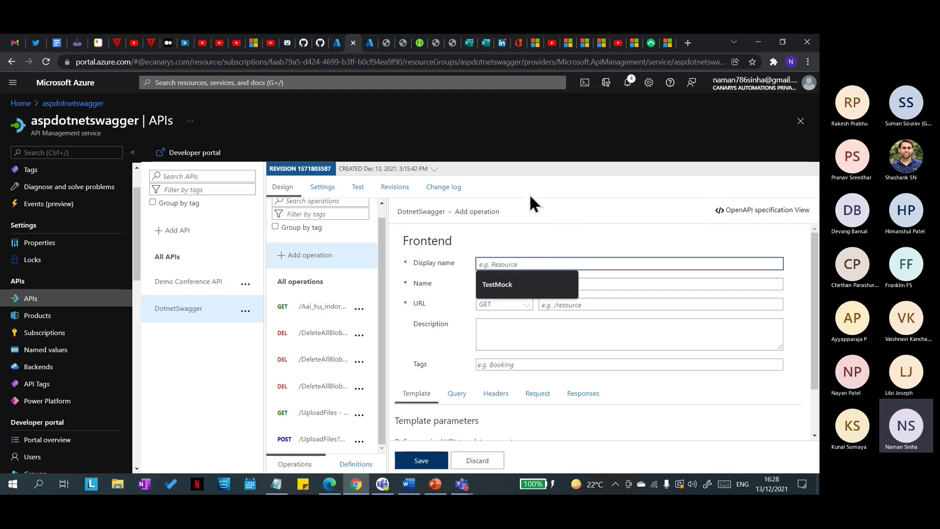
pyautogui.click(298, 43)
pyautogui.scroll(6, 248, 365)
pyautogui.scroll(10, 259, 343)
pyautogui.scroll(-6, 294, 338)
# Step: Go up to myProject, open its Controllers folder, then return to the Azure Add operation form
pyautogui.scroll(8, 300, 337)
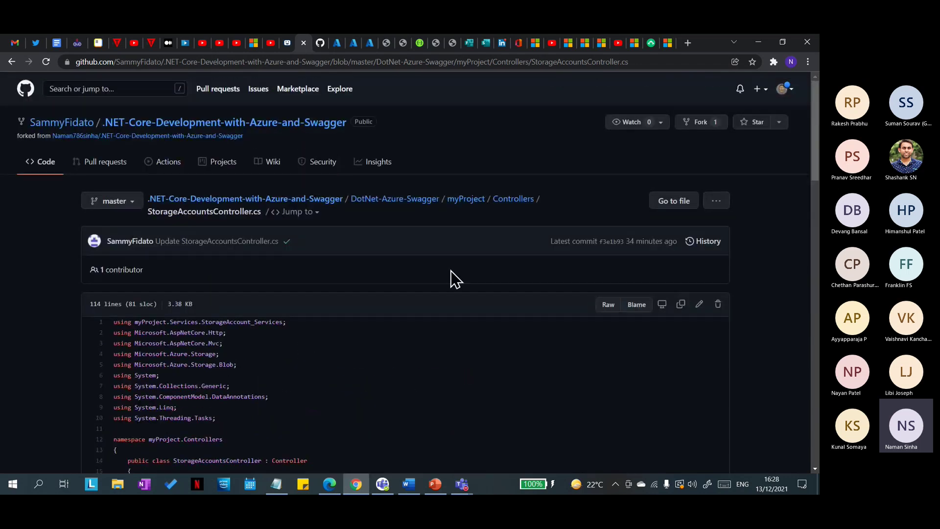
pyautogui.click(466, 200)
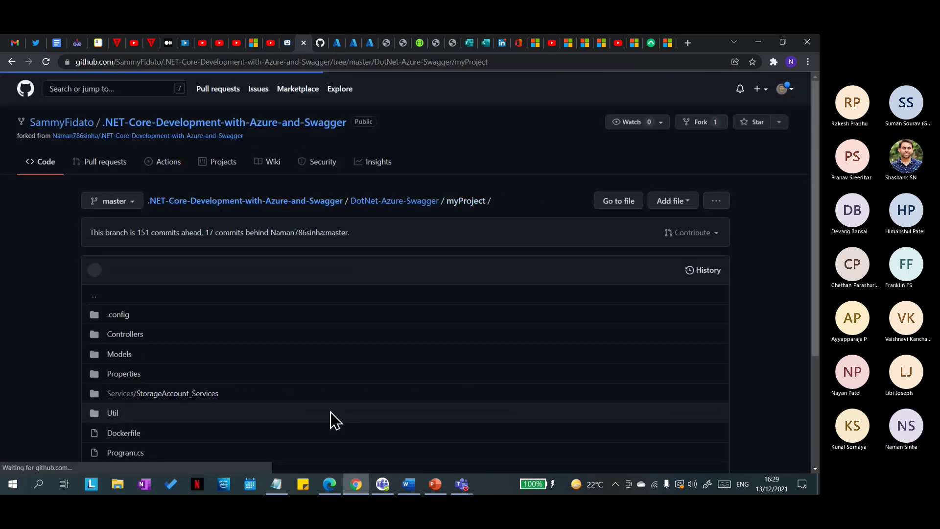
pyautogui.scroll(-3, 168, 289)
pyautogui.click(130, 176)
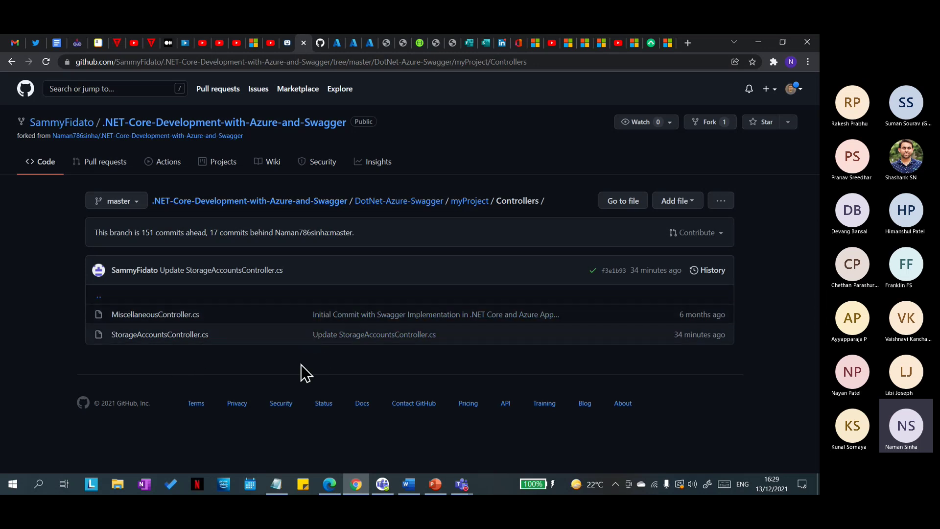
pyautogui.click(353, 43)
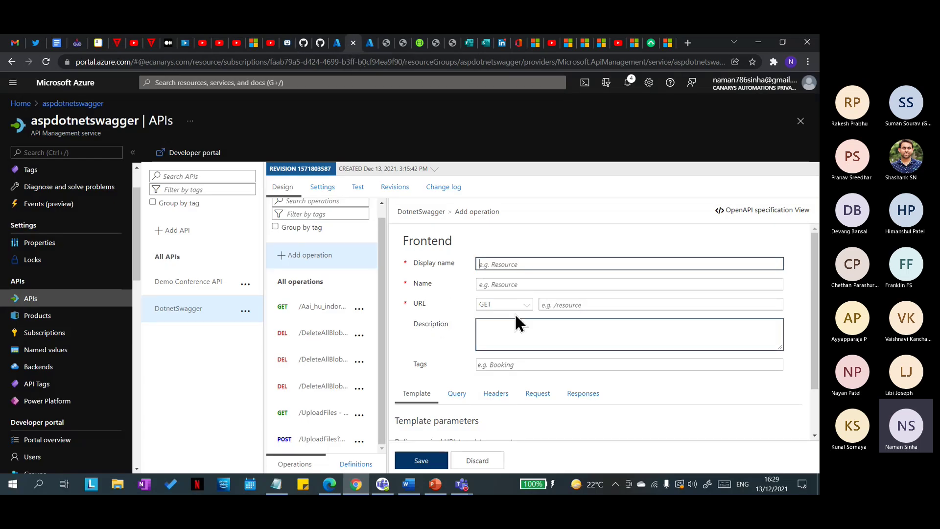
# Step: Name the operation TestMock (name testmock), keep GET, and start the URL with /test
pyautogui.click(527, 267)
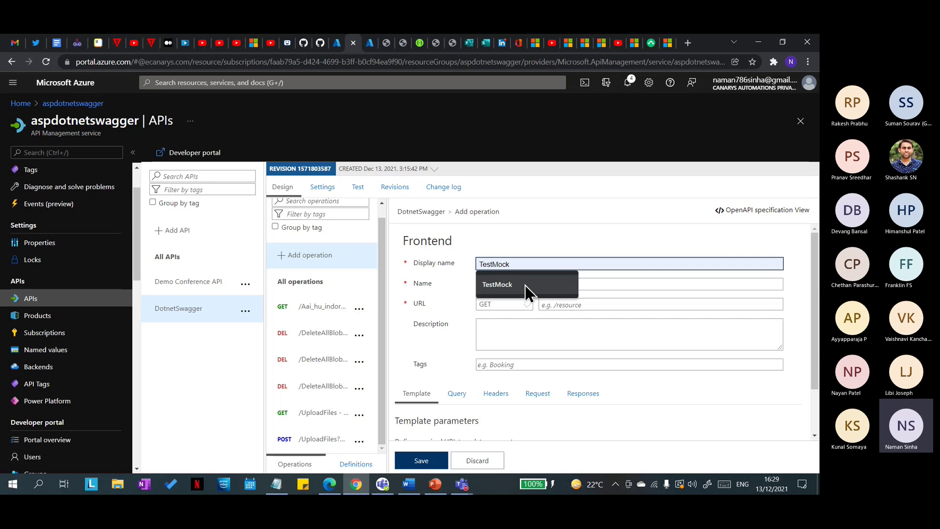
pyautogui.click(525, 285)
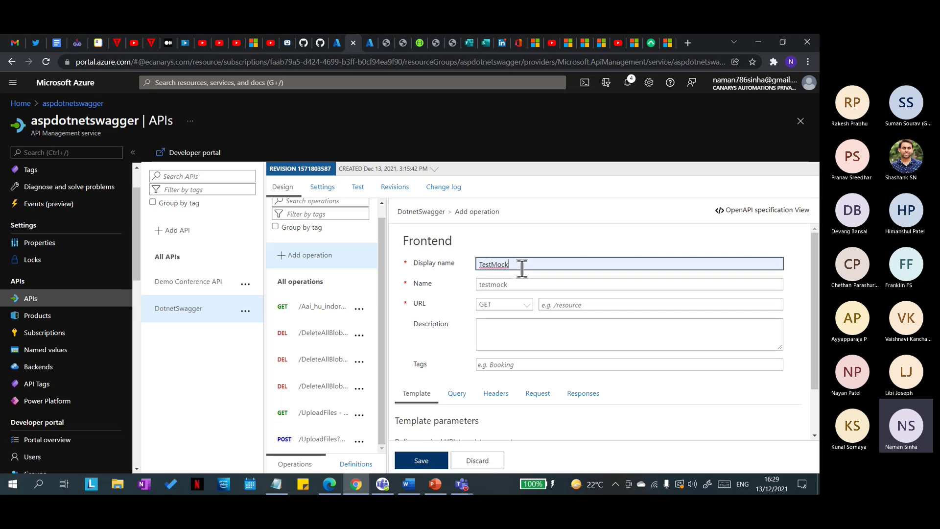
pyautogui.doubleClick(528, 283)
pyautogui.click(529, 283)
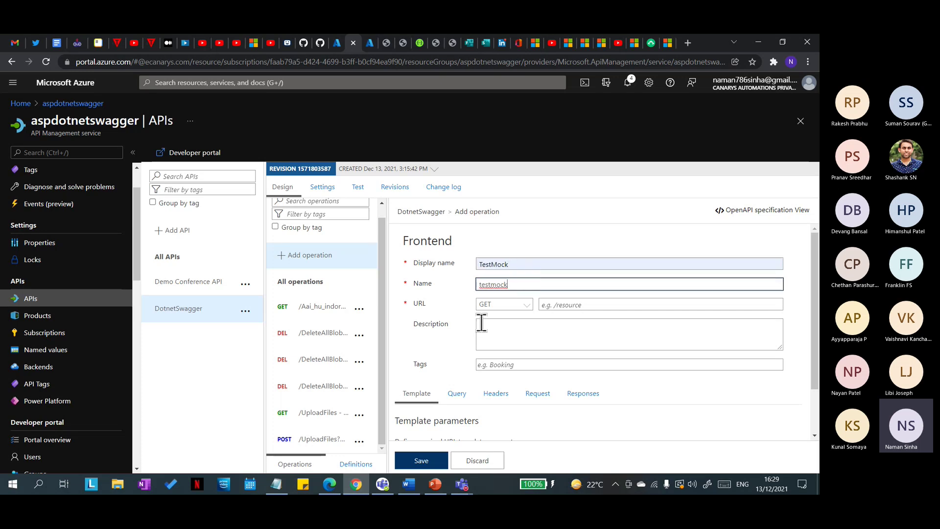
pyautogui.scroll(-2, 548, 320)
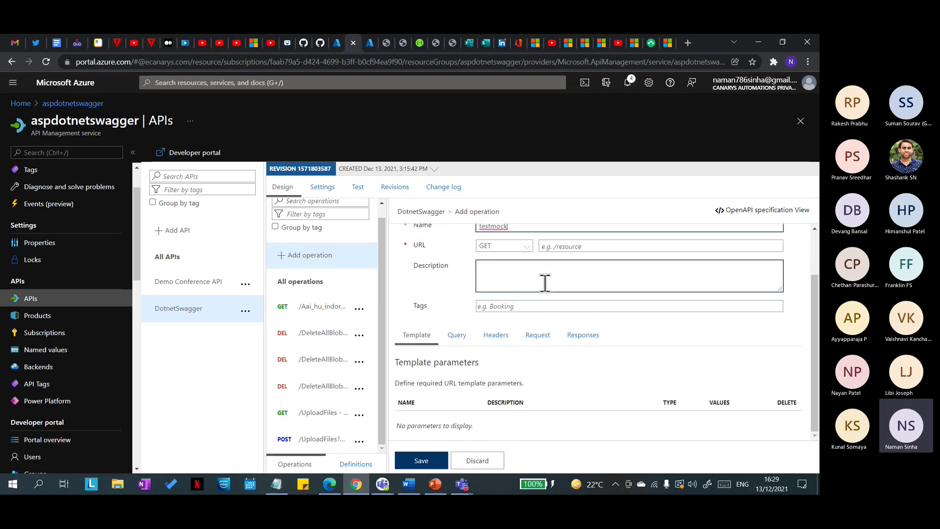
pyautogui.click(527, 251)
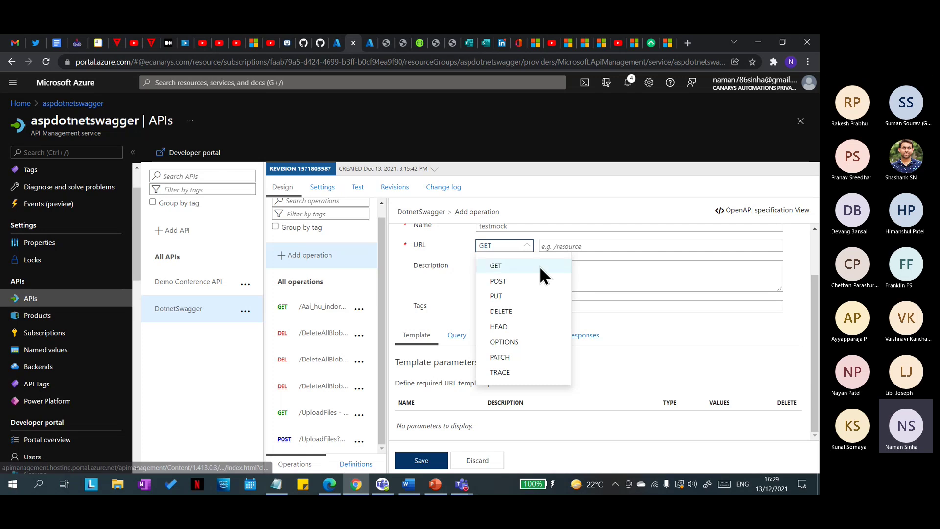
pyautogui.click(540, 267)
pyautogui.click(564, 264)
pyautogui.click(564, 248)
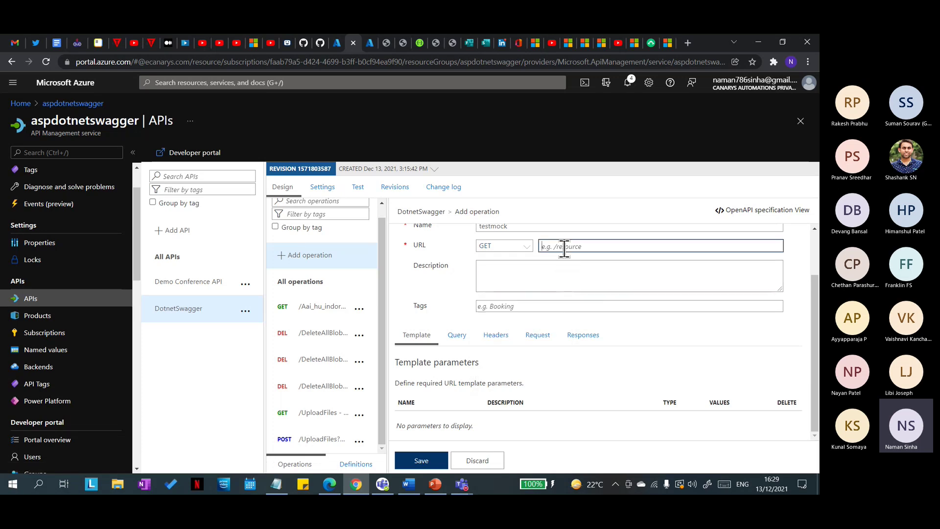
pyautogui.write('/testingmock')
# Step: Check the UploadFiles path in Swagger UI, then return to the description and Responses section
pyautogui.click(417, 44)
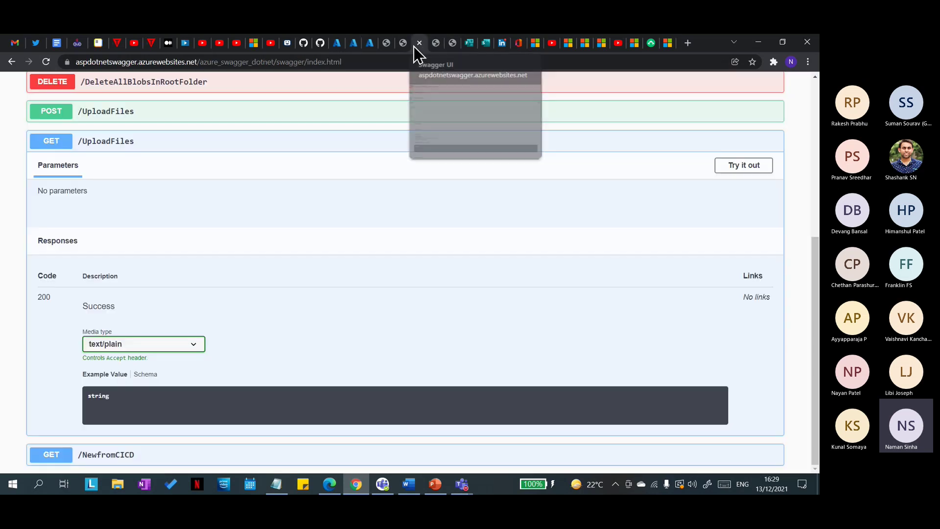
pyautogui.moveTo(84, 146); pyautogui.dragTo(131, 145)
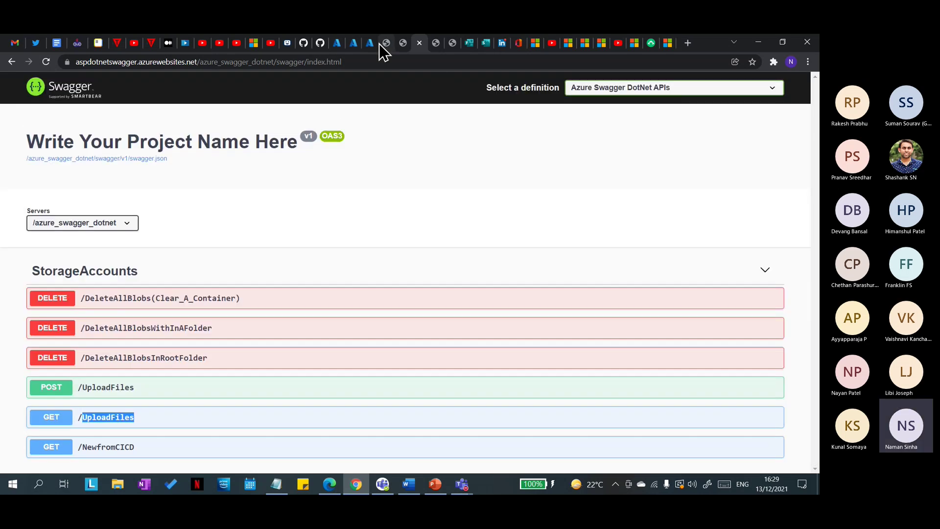
pyautogui.click(353, 43)
pyautogui.click(531, 263)
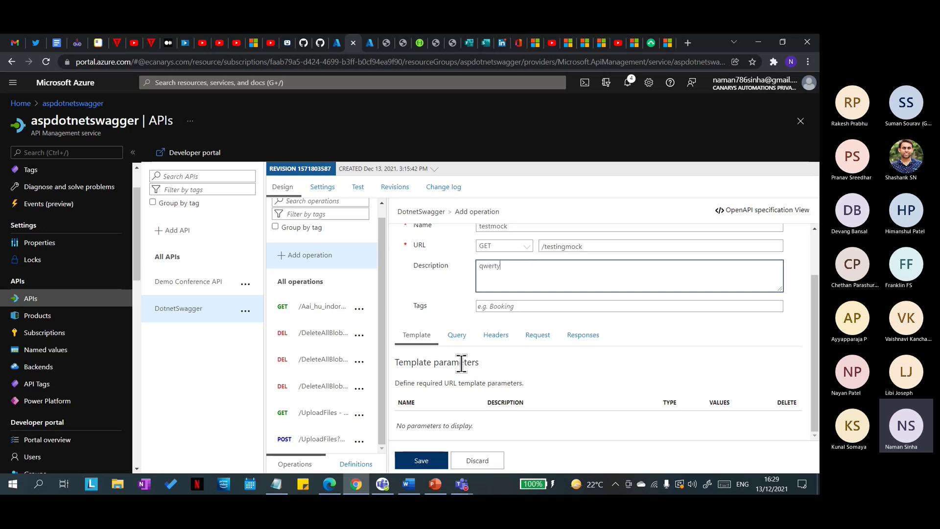
pyautogui.click(579, 340)
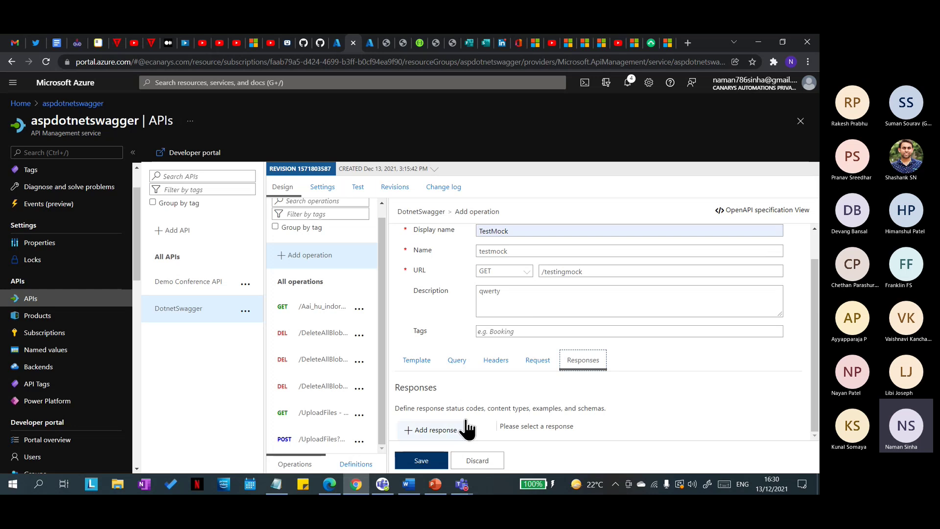
# Step: Add a 200 OK response with application/json as its content type
pyautogui.click(433, 430)
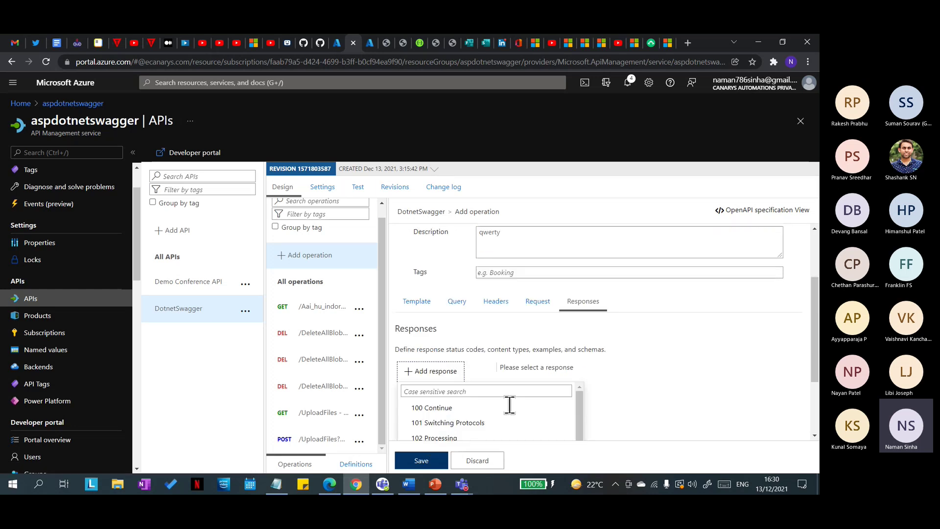
pyautogui.scroll(2, 463, 389)
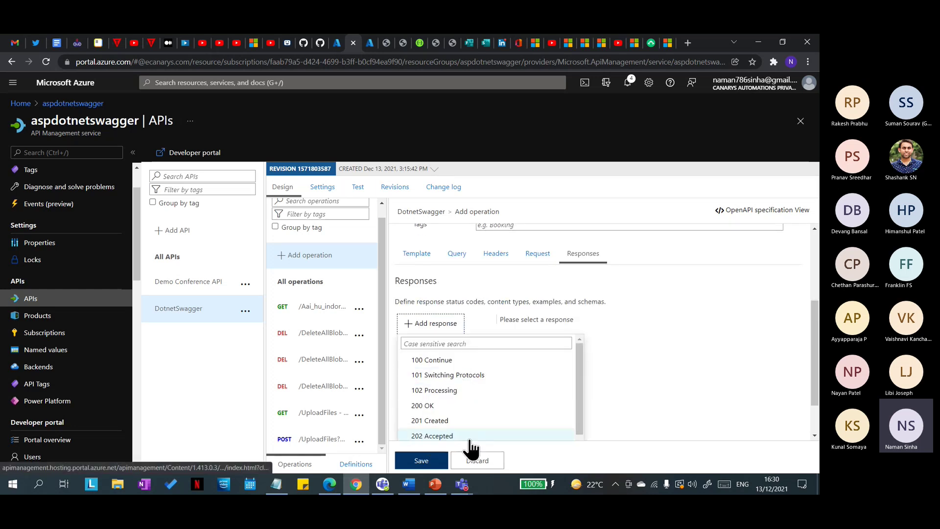
pyautogui.click(448, 407)
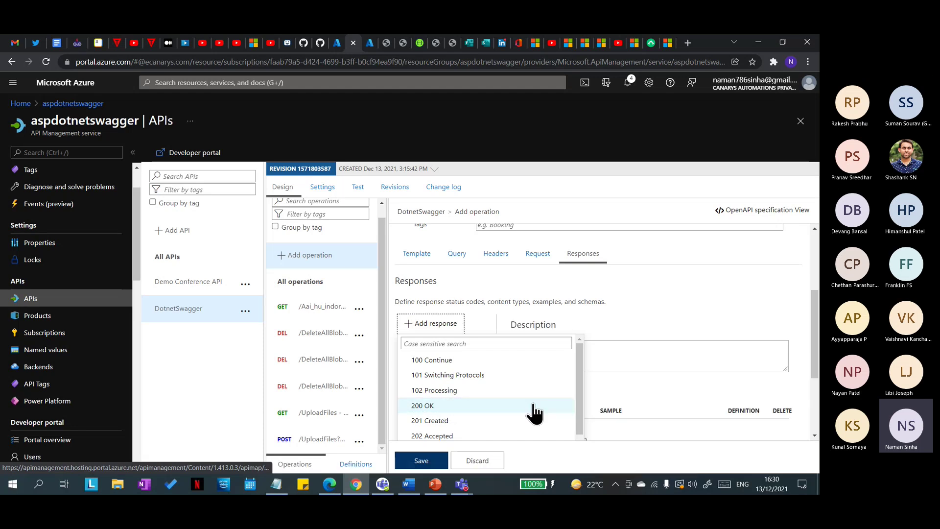
pyautogui.scroll(-2, 611, 396)
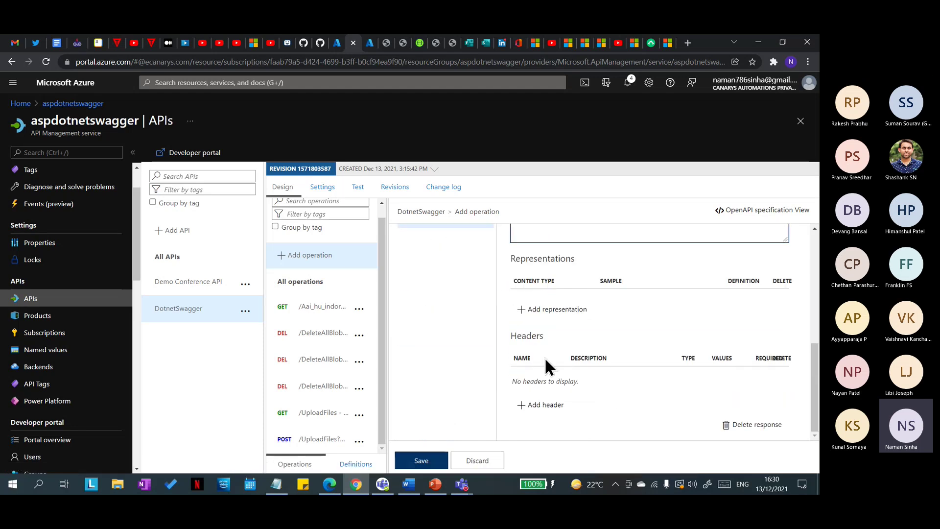
pyautogui.click(523, 316)
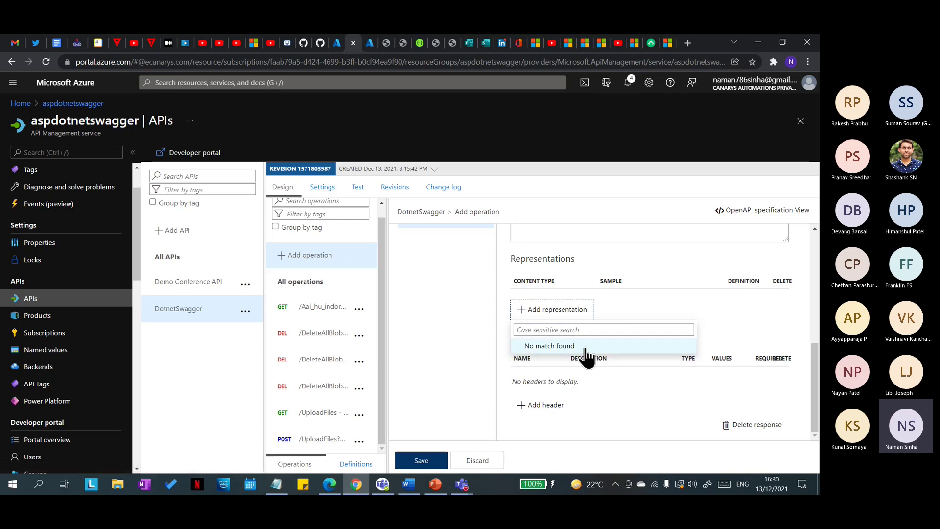
pyautogui.click(641, 384)
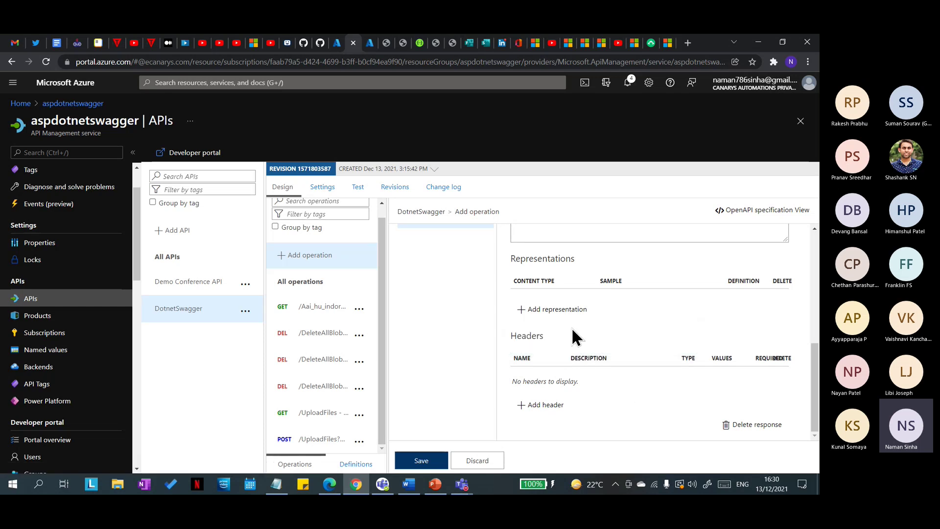
pyautogui.click(522, 311)
pyautogui.click(578, 329)
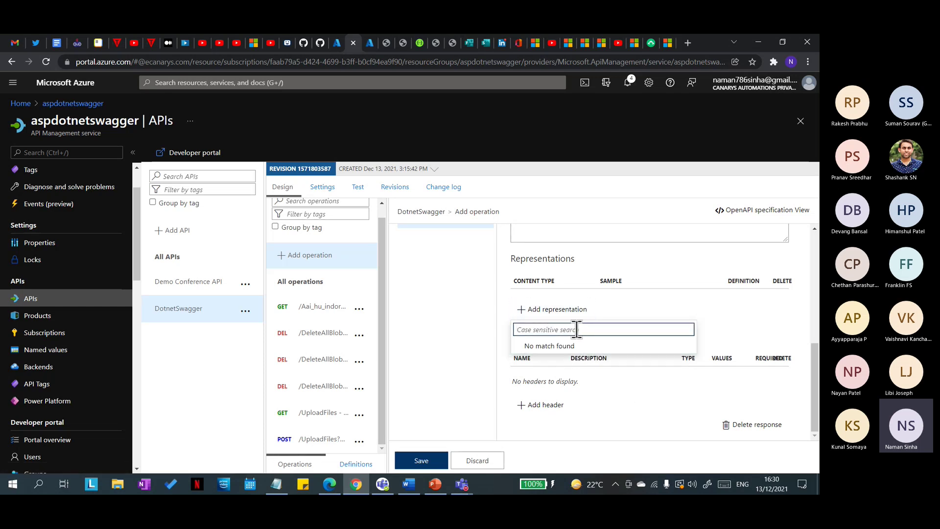
pyautogui.write('application/json')
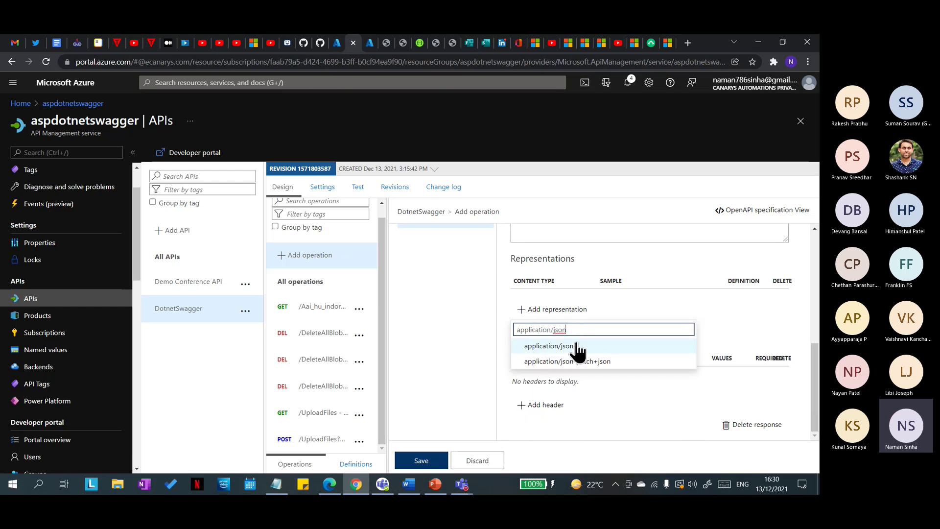
pyautogui.click(578, 346)
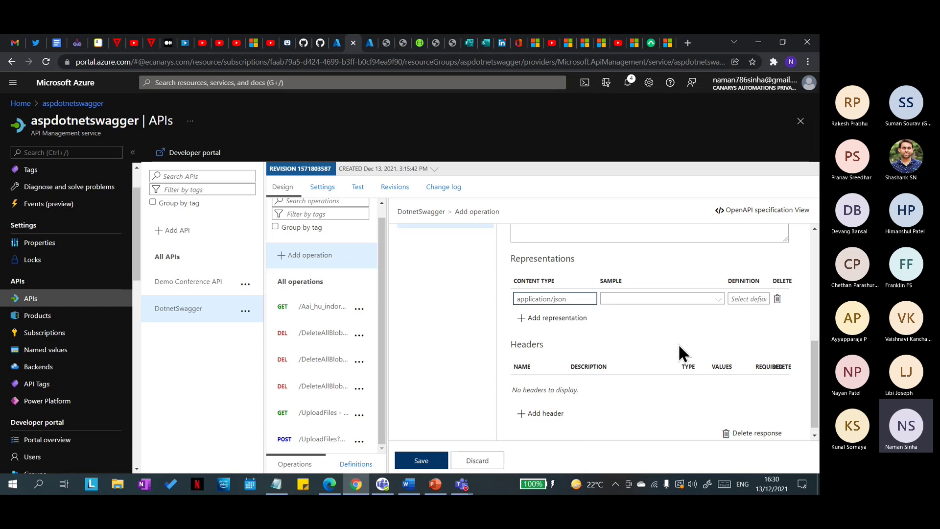
pyautogui.click(634, 300)
# Step: Write the JSON sample: a "response" array object with a name entry and "age": 24
pyautogui.click(660, 337)
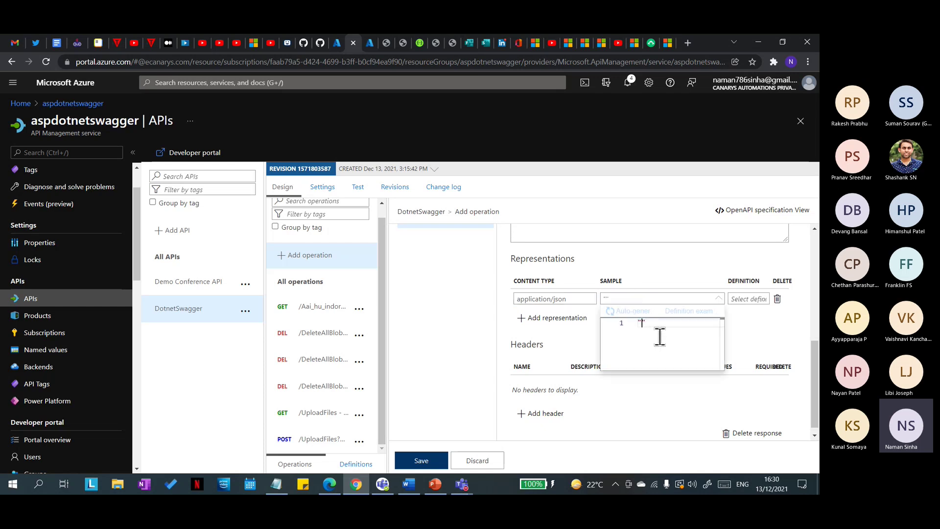
pyautogui.write('"response":[')
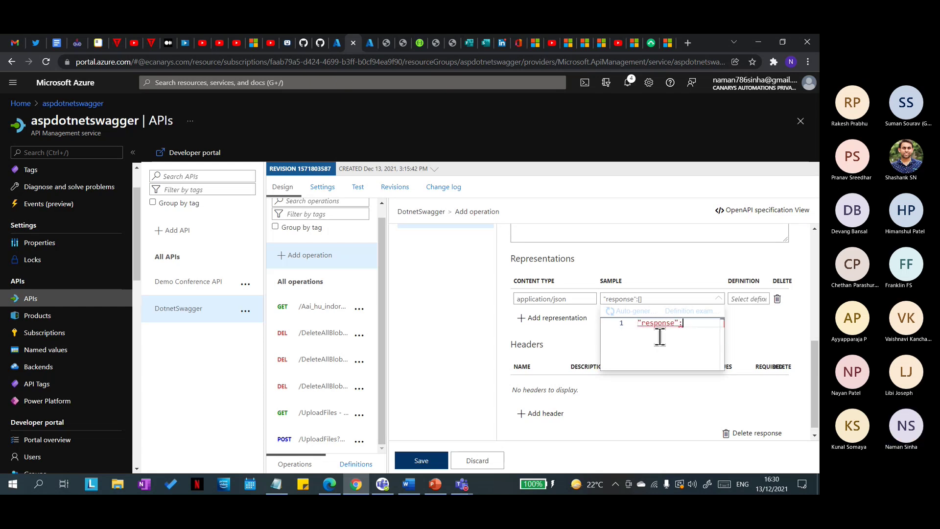
pyautogui.press('Return')
pyautogui.write('{')
pyautogui.press('Return')
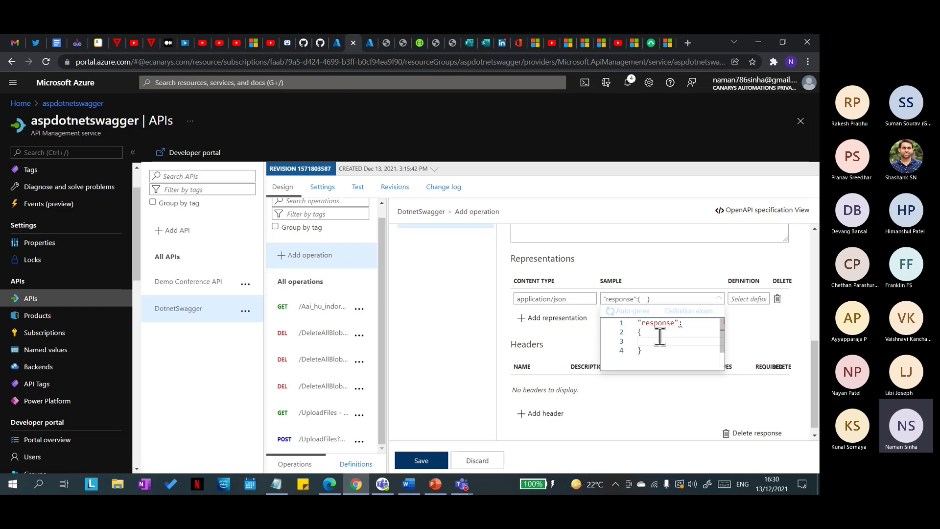
pyautogui.write('"na')
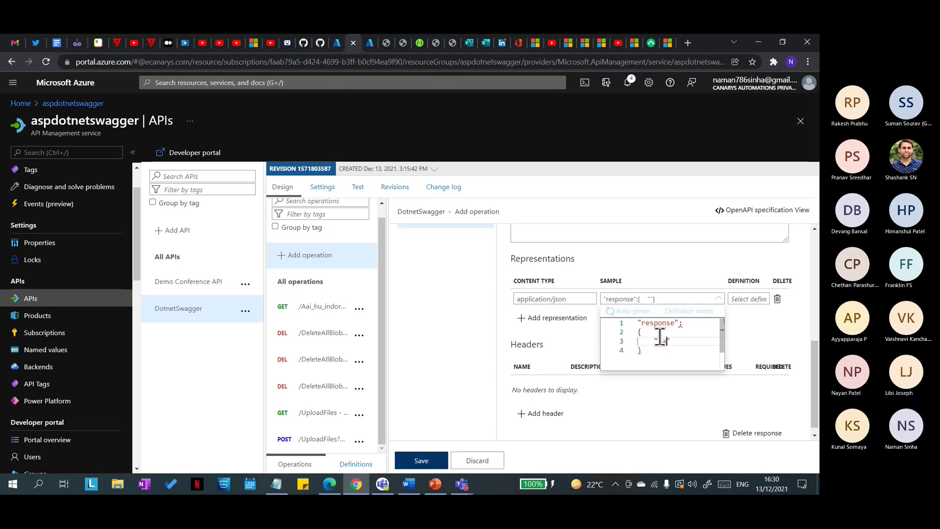
pyautogui.write('me')
pyautogui.write(':')
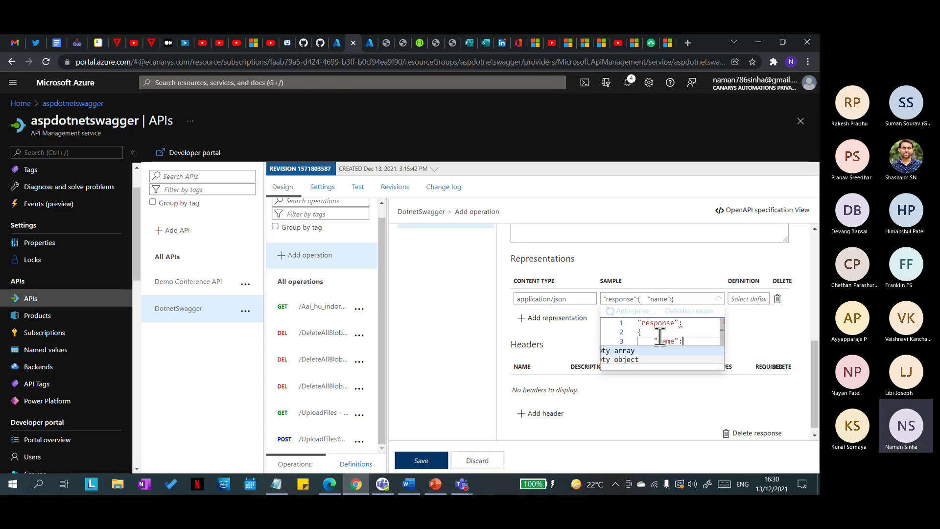
pyautogui.write('""')
pyautogui.write('Naman",')
pyautogui.press('Return')
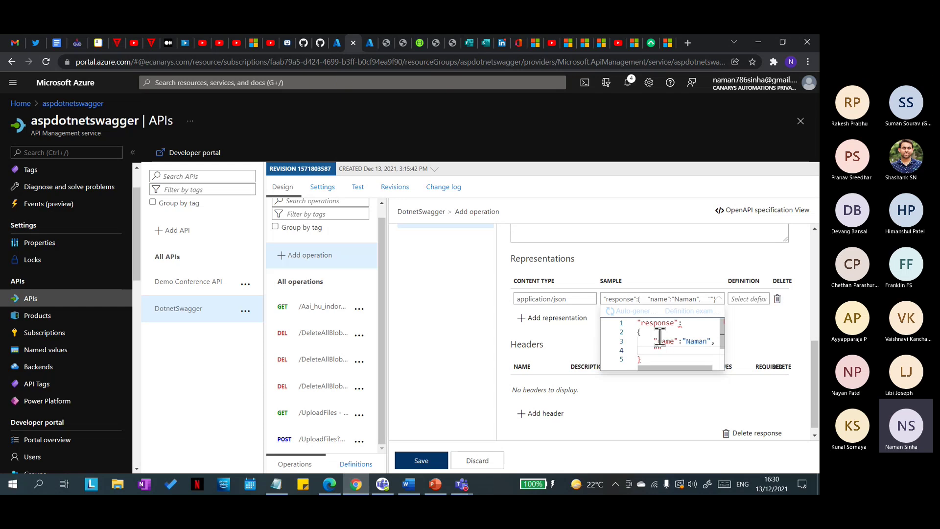
pyautogui.write('"age":')
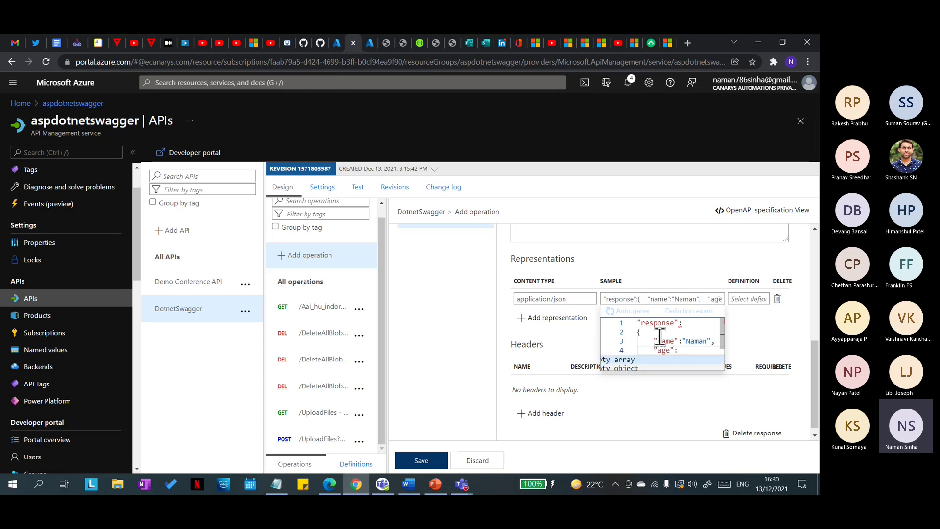
pyautogui.write(' 24')
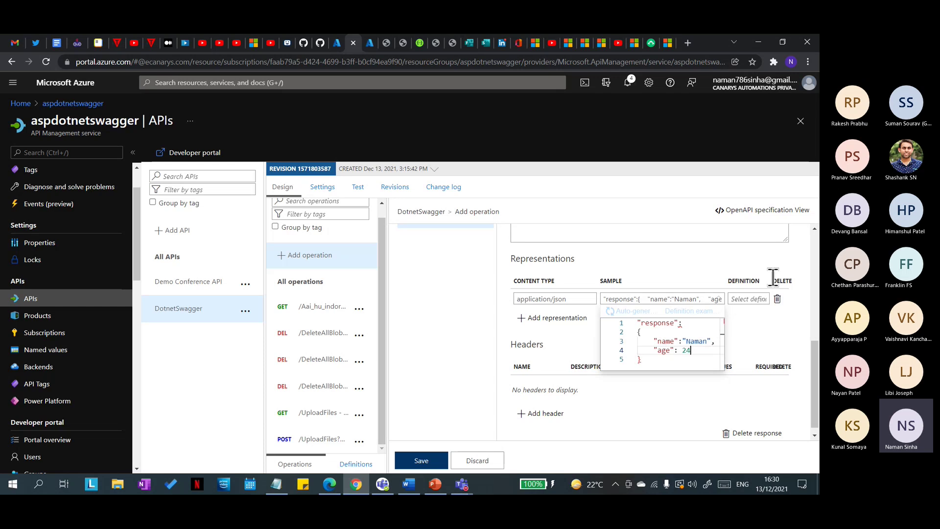
pyautogui.scroll(-2, 665, 347)
pyautogui.scroll(5, 665, 346)
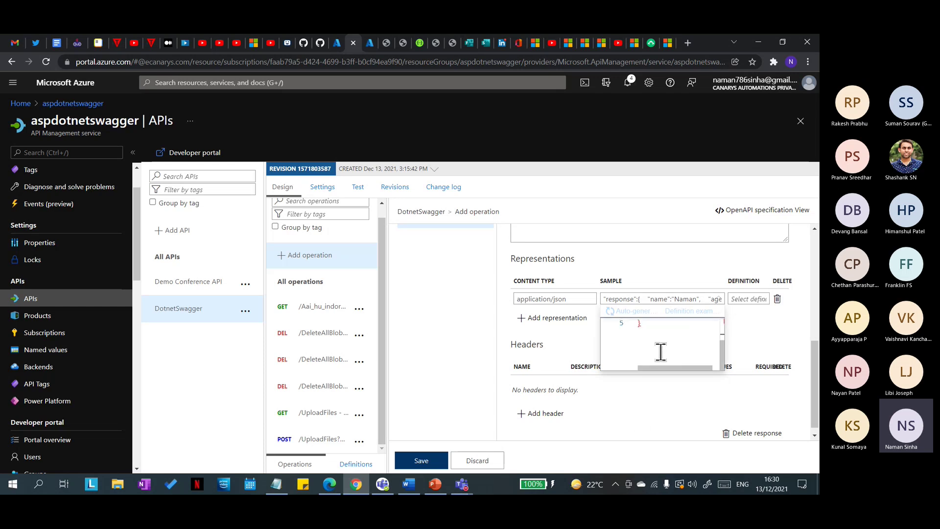
pyautogui.scroll(-3, 654, 360)
pyautogui.click(699, 353)
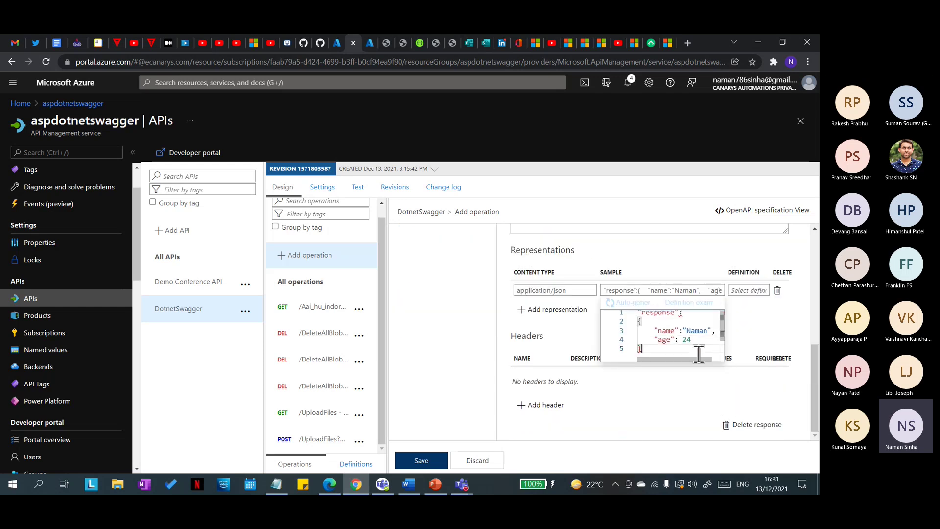
pyautogui.scroll(1, 669, 349)
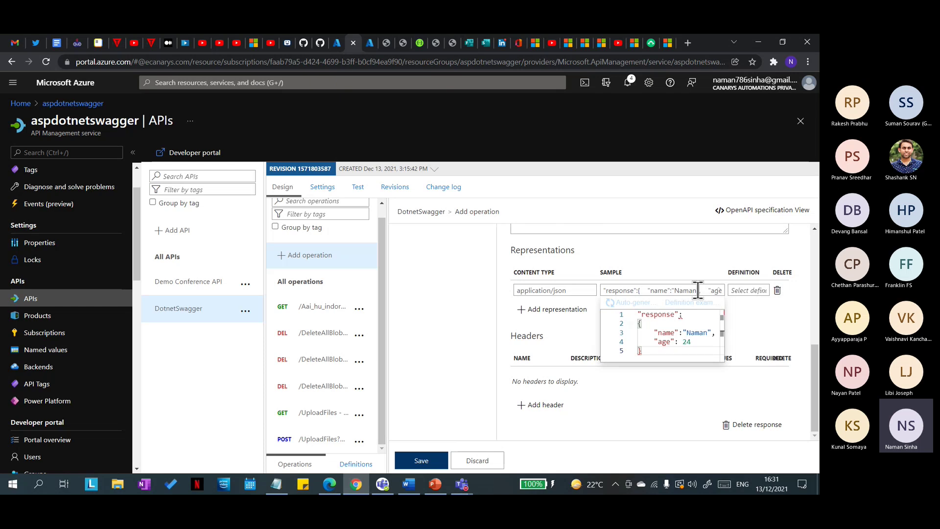
pyautogui.scroll(-2, 691, 331)
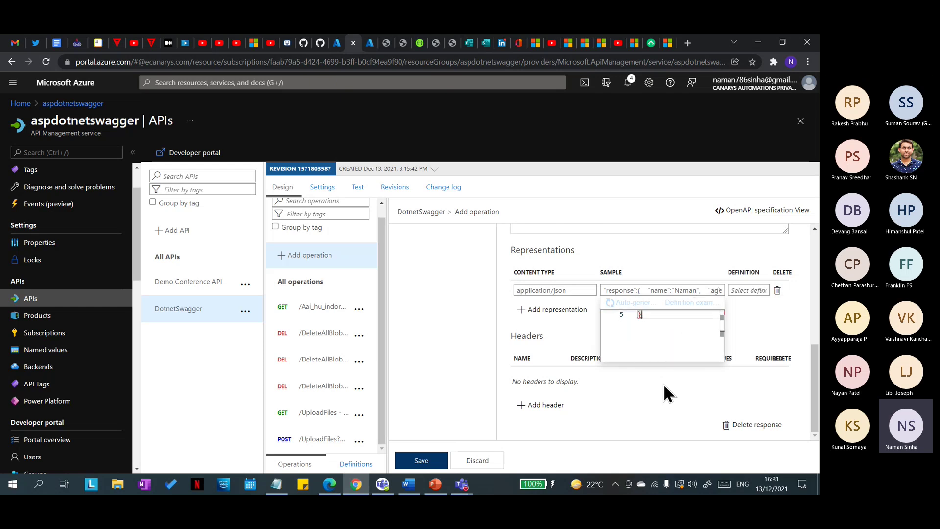
# Step: Save TestMock and send a test request to it, which returns 404 Not Found
pyautogui.click(421, 461)
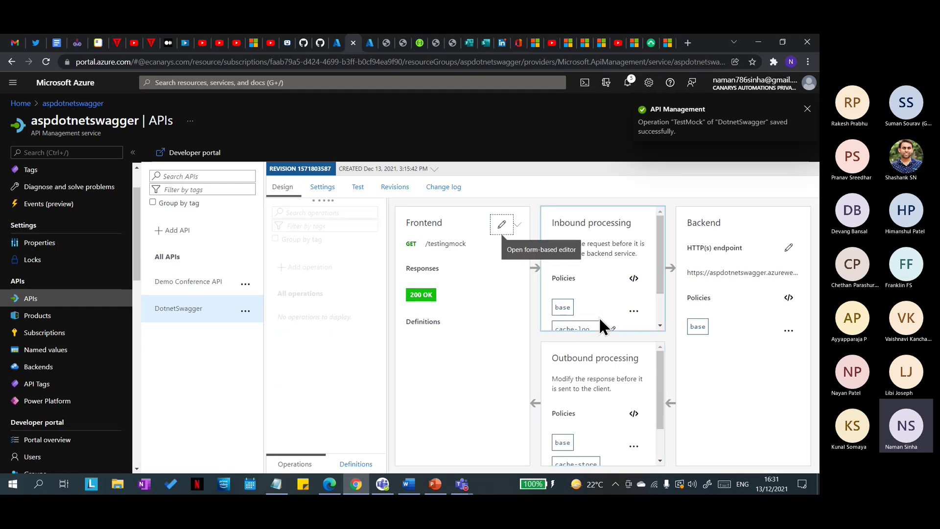
pyautogui.scroll(-2, 317, 404)
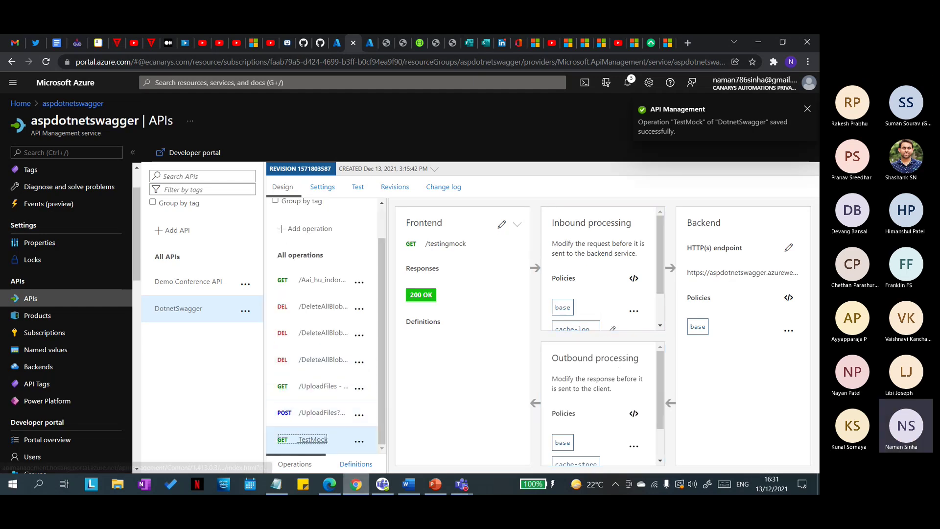
pyautogui.click(338, 440)
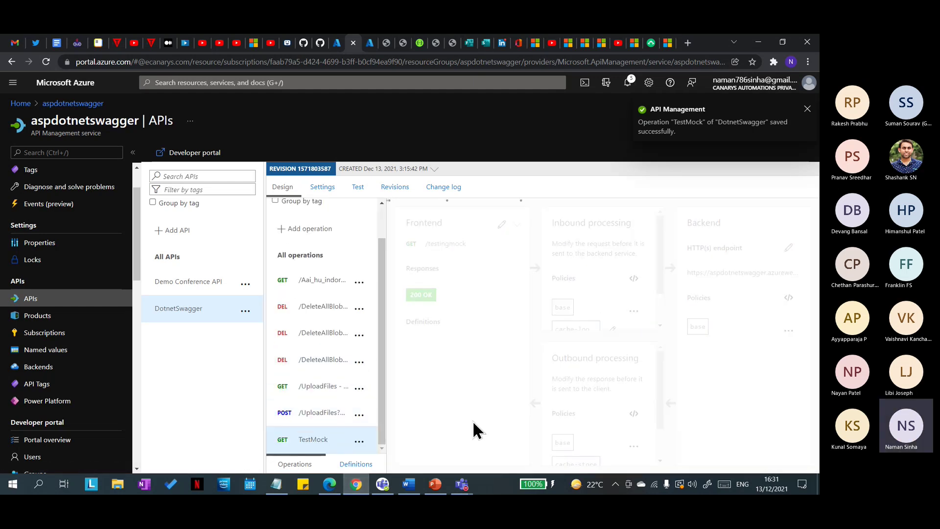
pyautogui.click(314, 442)
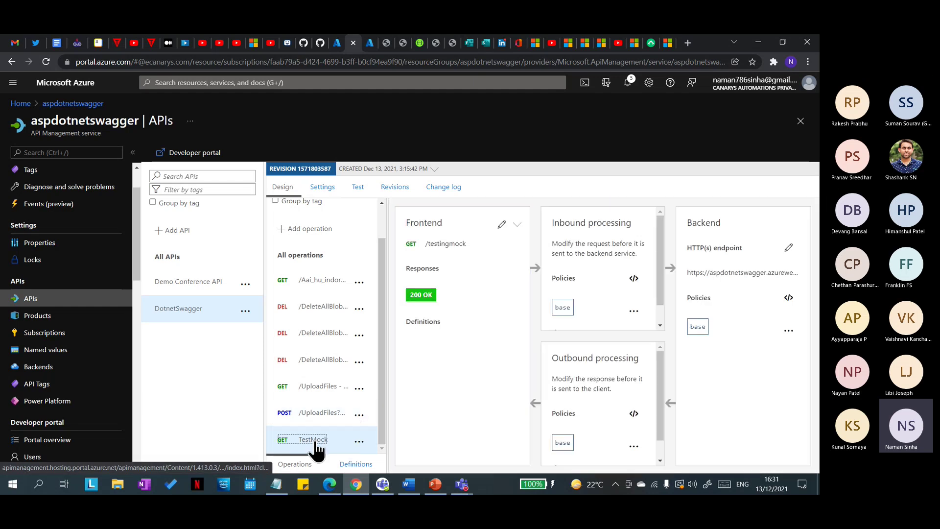
pyautogui.click(358, 186)
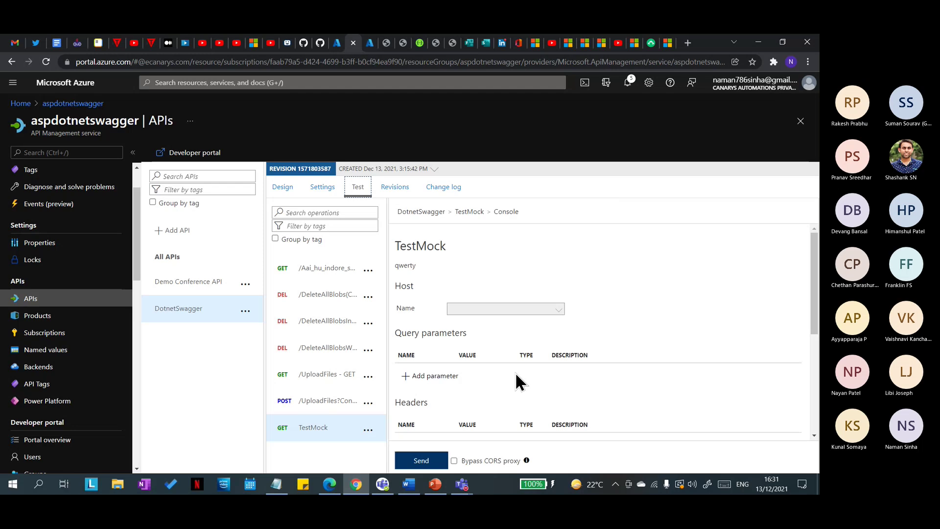
pyautogui.scroll(-4, 516, 377)
pyautogui.click(441, 461)
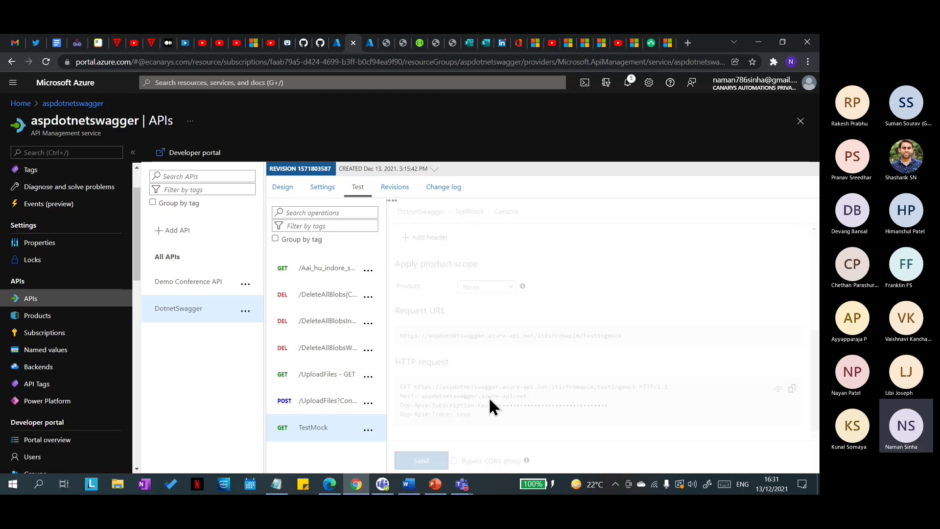
pyautogui.moveTo(492, 325); pyautogui.dragTo(415, 327)
pyautogui.moveTo(508, 359); pyautogui.dragTo(508, 349)
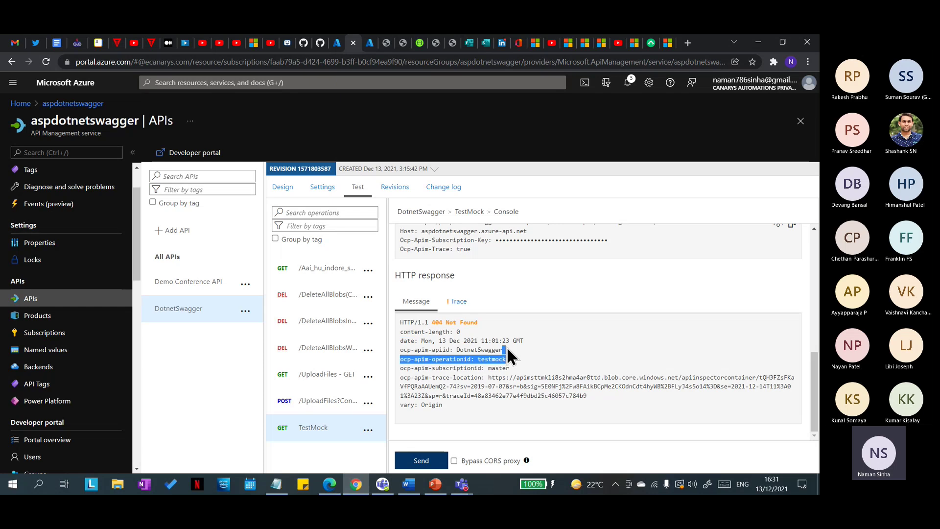
pyautogui.moveTo(324, 431); pyautogui.dragTo(327, 410)
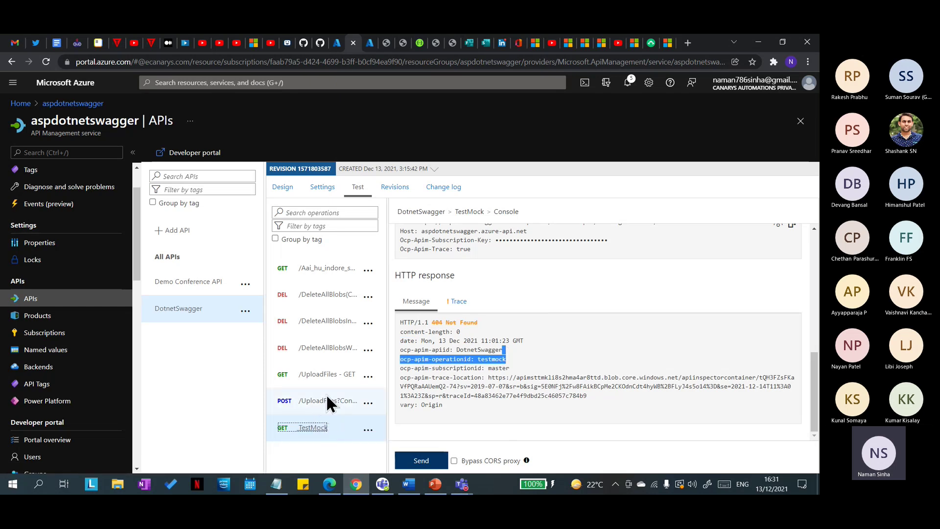
# Step: Return to the Design view and reselect the GET TestMock operation
pyautogui.click(282, 189)
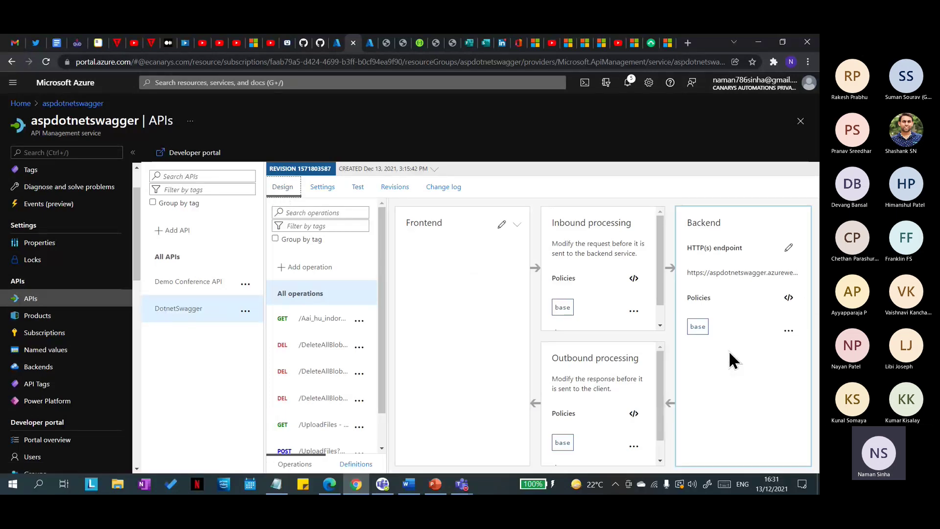
pyautogui.scroll(-1, 314, 445)
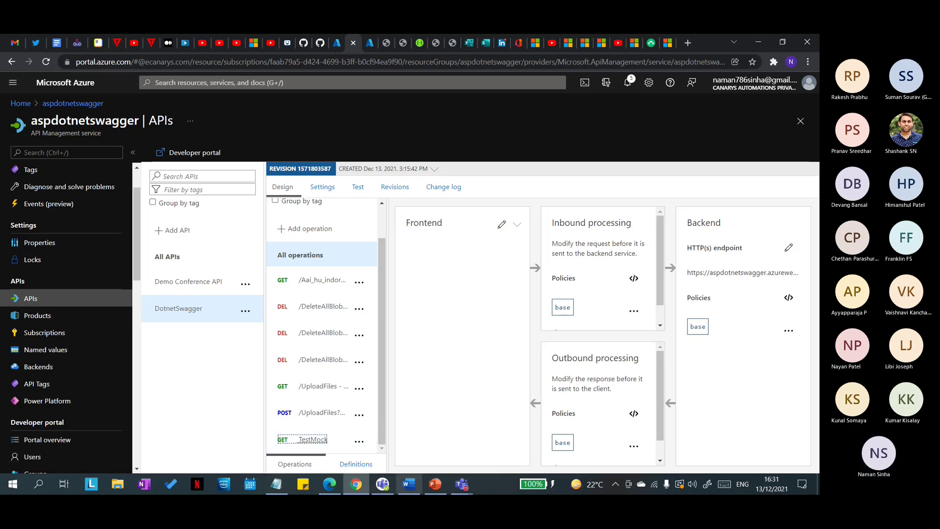
pyautogui.click(317, 440)
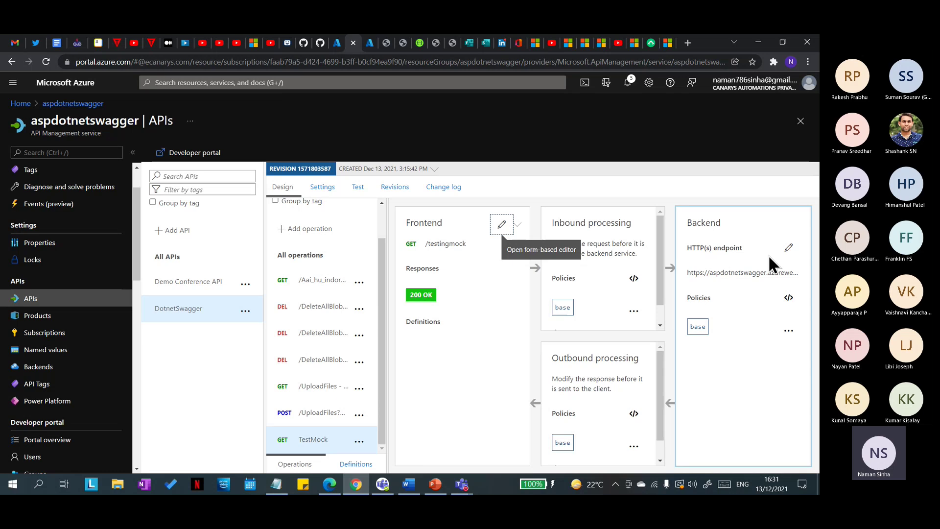
# Step: Add a Mock responses inbound policy to TestMock returning 200 OK, application/json, then view the API Settings
pyautogui.scroll(-1, 619, 300)
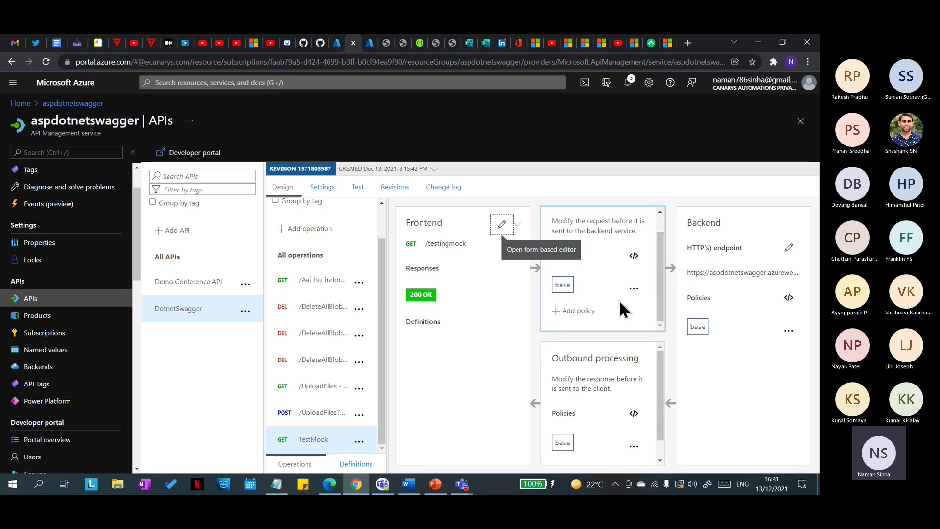
pyautogui.scroll(1, 610, 293)
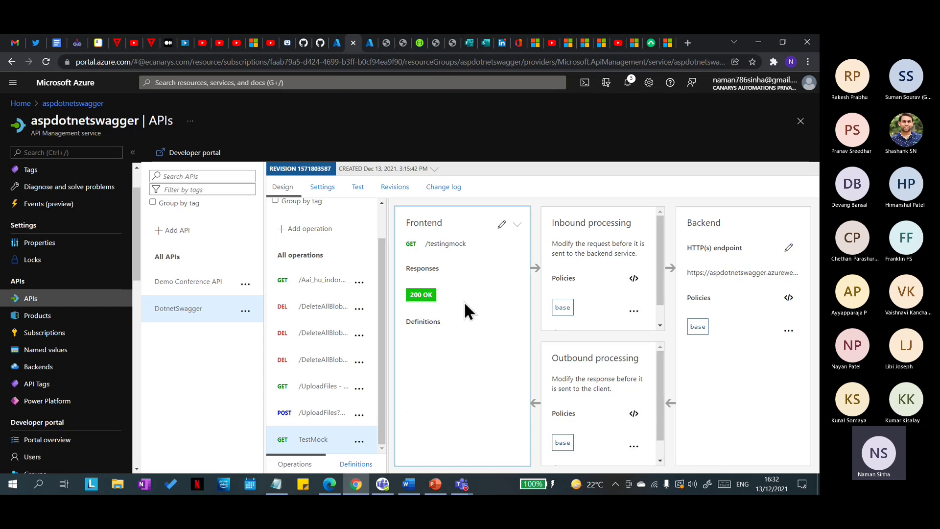
pyautogui.scroll(-1, 612, 291)
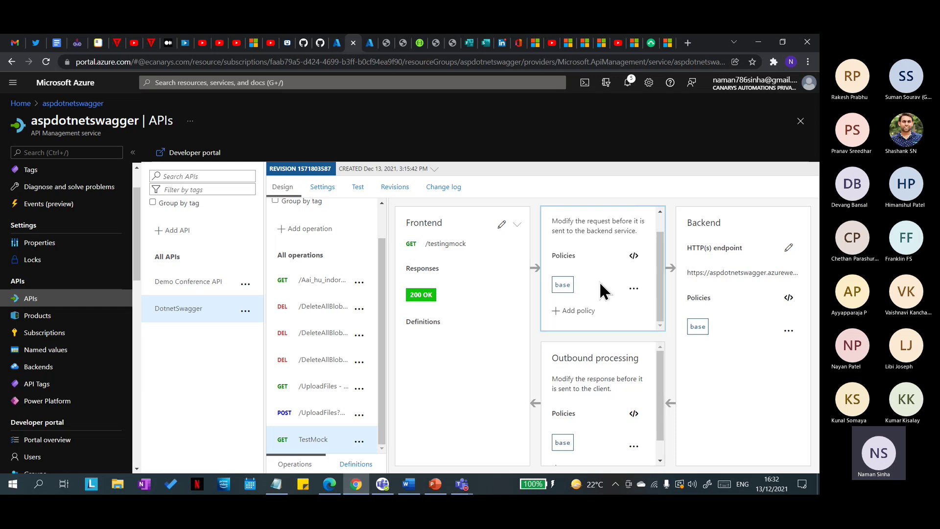
pyautogui.click(577, 311)
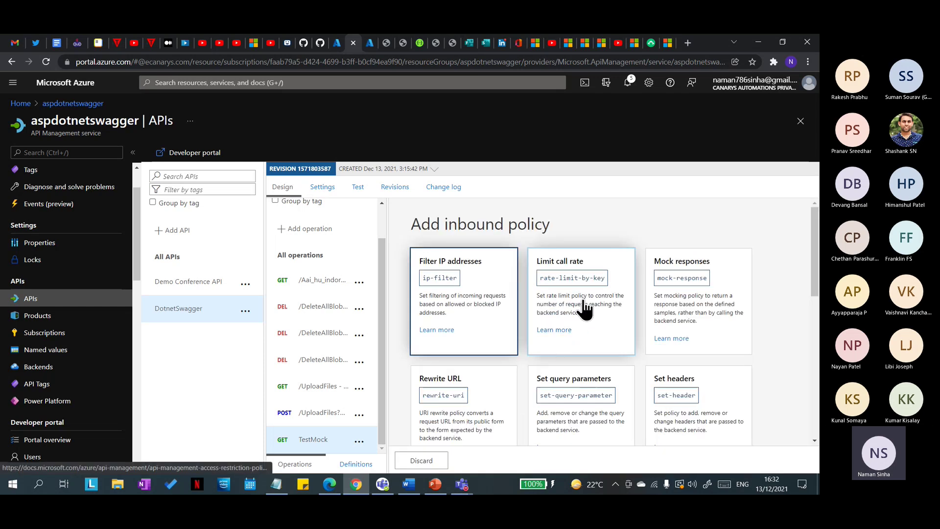
pyautogui.scroll(-1, 615, 307)
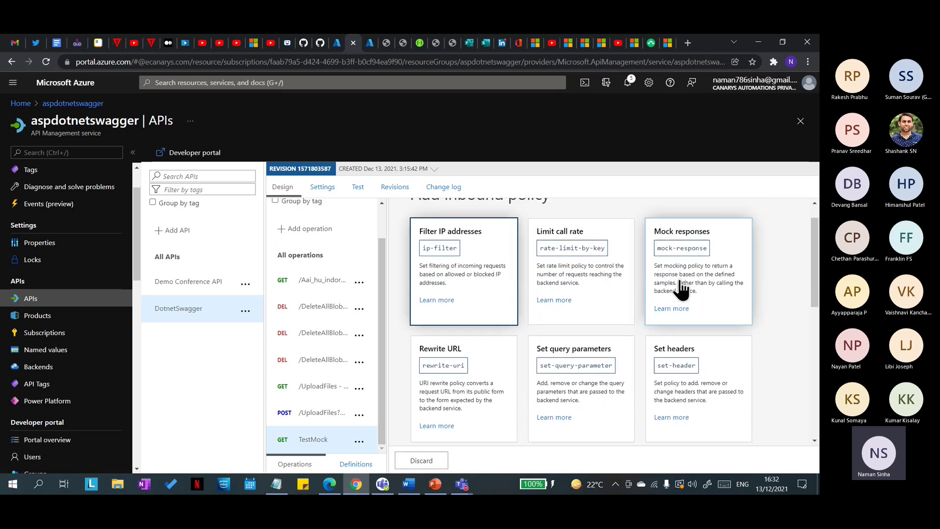
pyautogui.scroll(1, 681, 292)
pyautogui.click(682, 304)
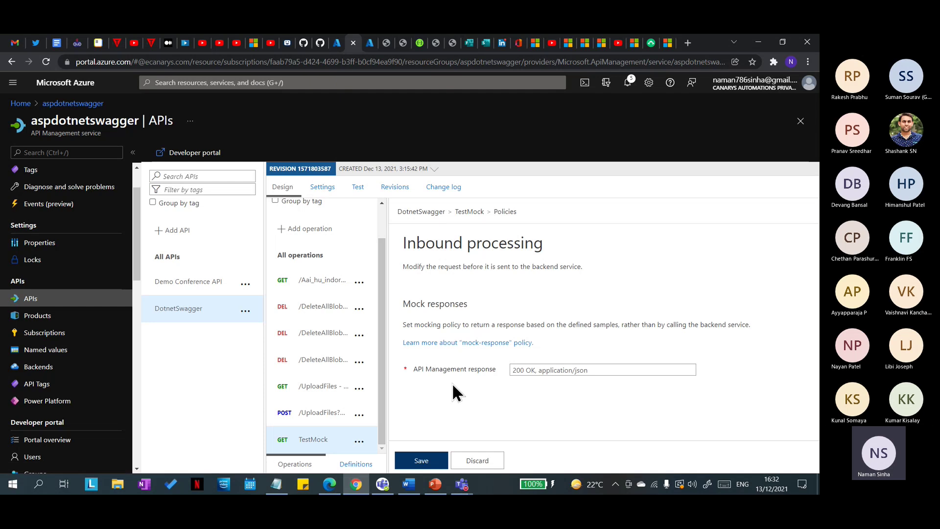
pyautogui.moveTo(513, 374); pyautogui.dragTo(590, 371)
pyautogui.click(537, 372)
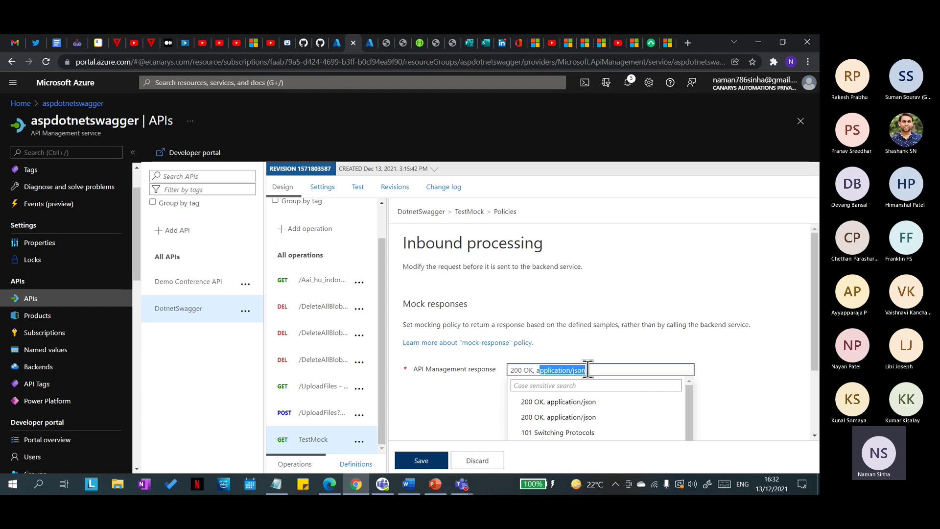
pyautogui.click(556, 345)
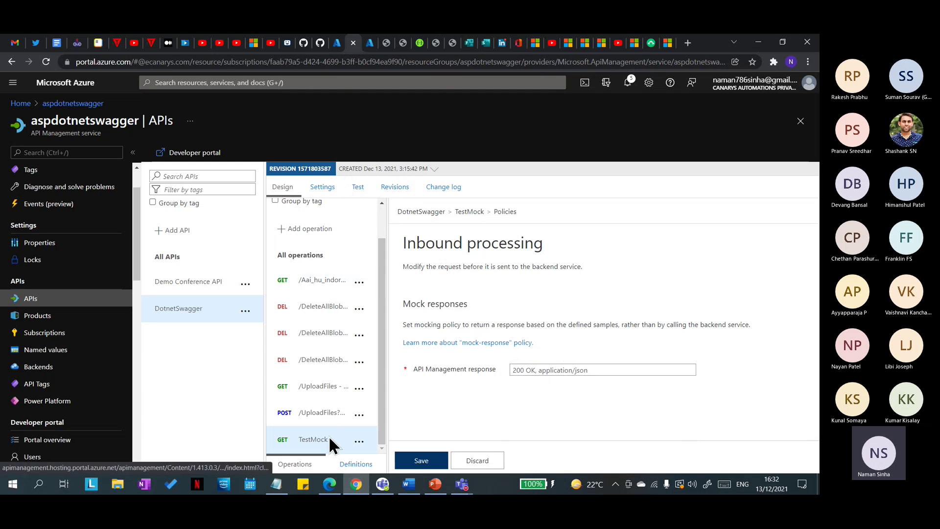
pyautogui.click(335, 188)
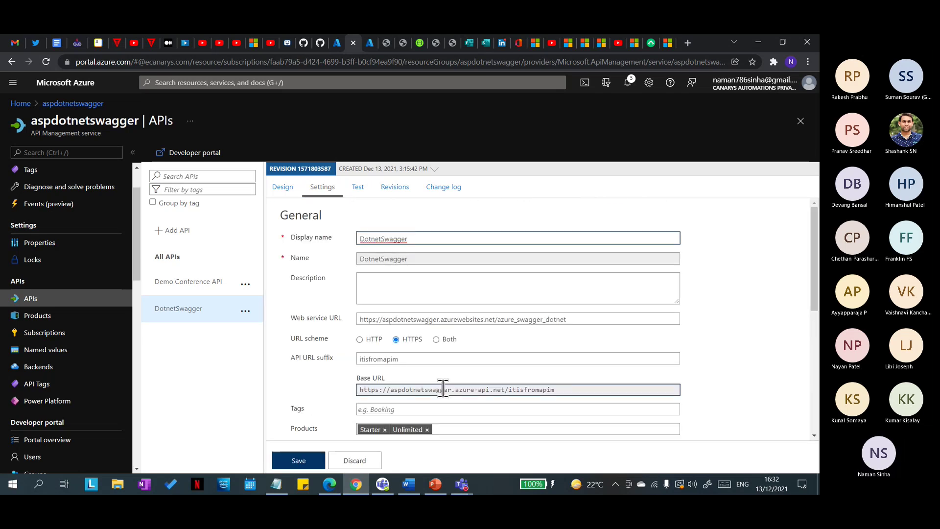
# Step: Glance at the API's Test console, then return to the Design view
pyautogui.scroll(-10, 441, 406)
pyautogui.scroll(10, 437, 409)
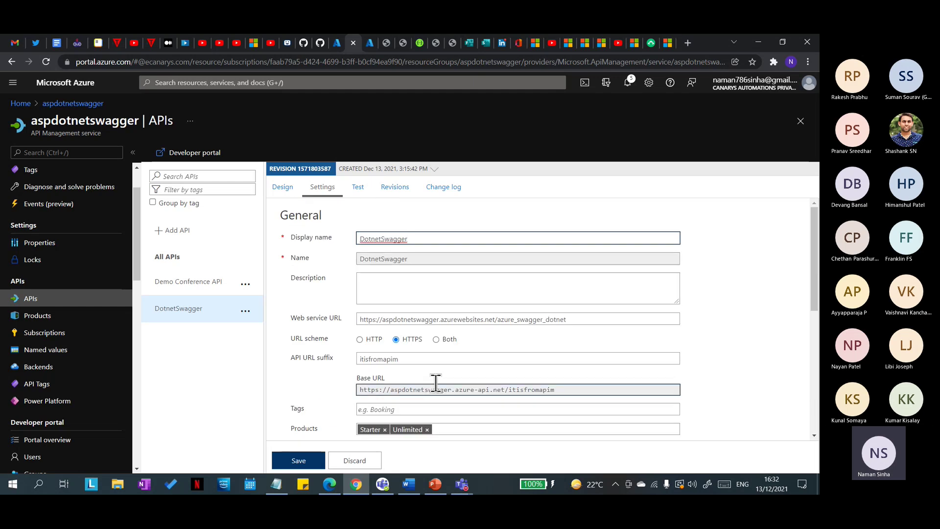
pyautogui.click(371, 195)
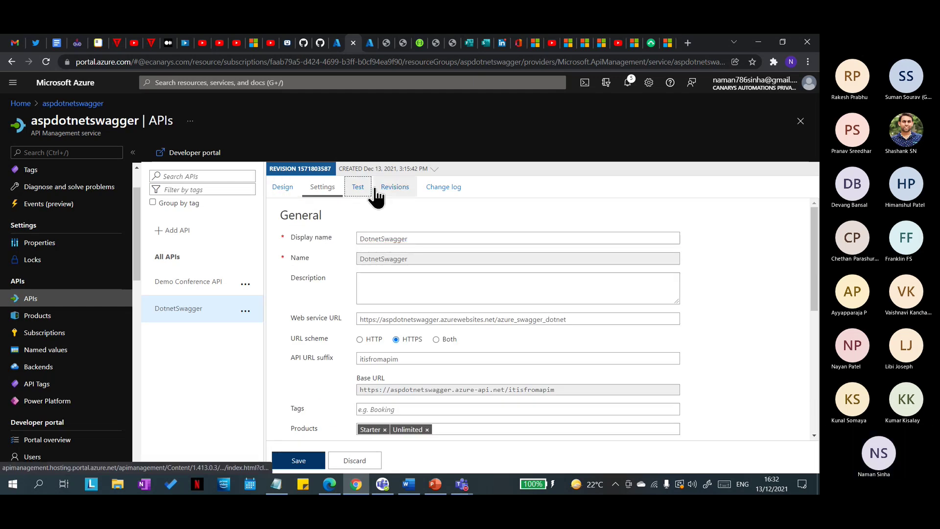
pyautogui.click(354, 188)
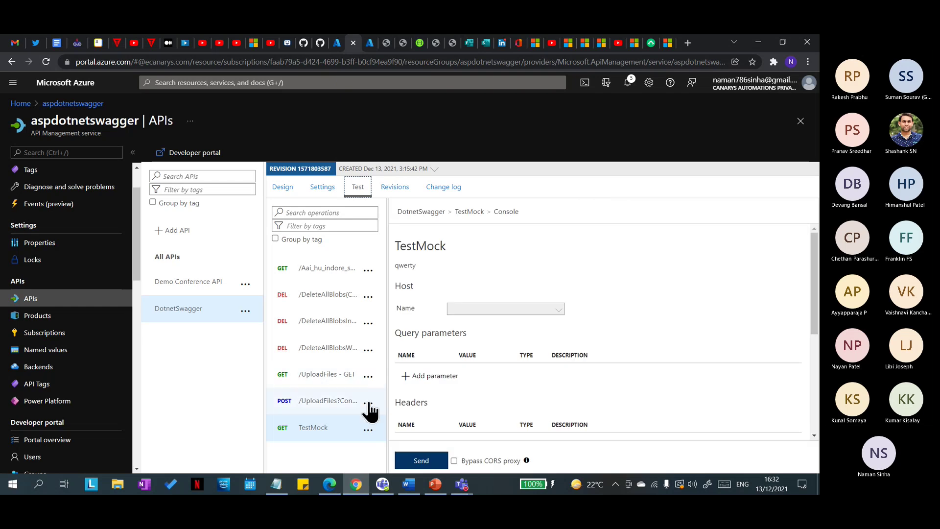
pyautogui.scroll(-4, 490, 390)
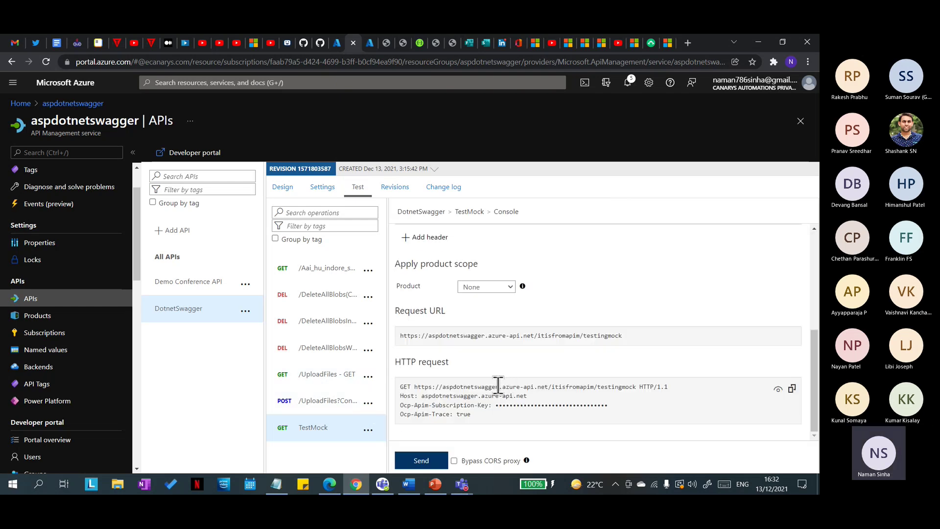
pyautogui.scroll(5, 504, 384)
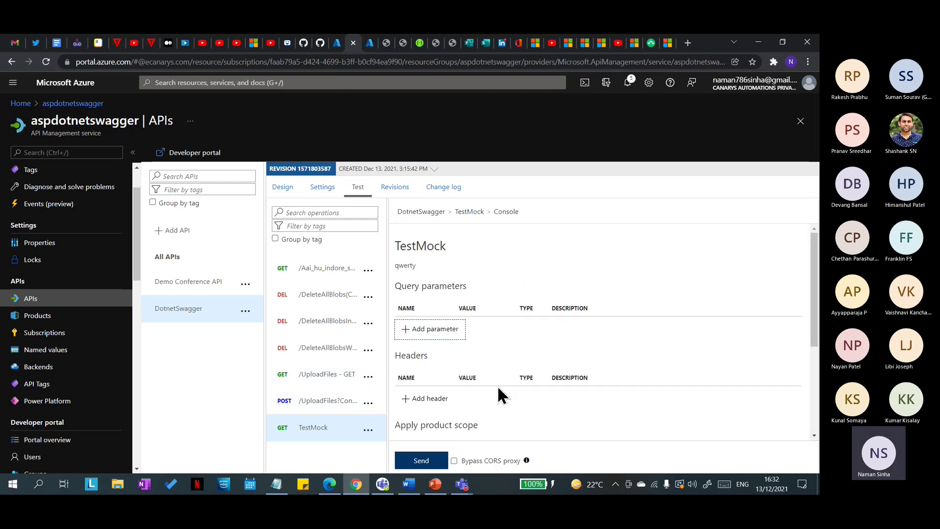
pyautogui.click(294, 193)
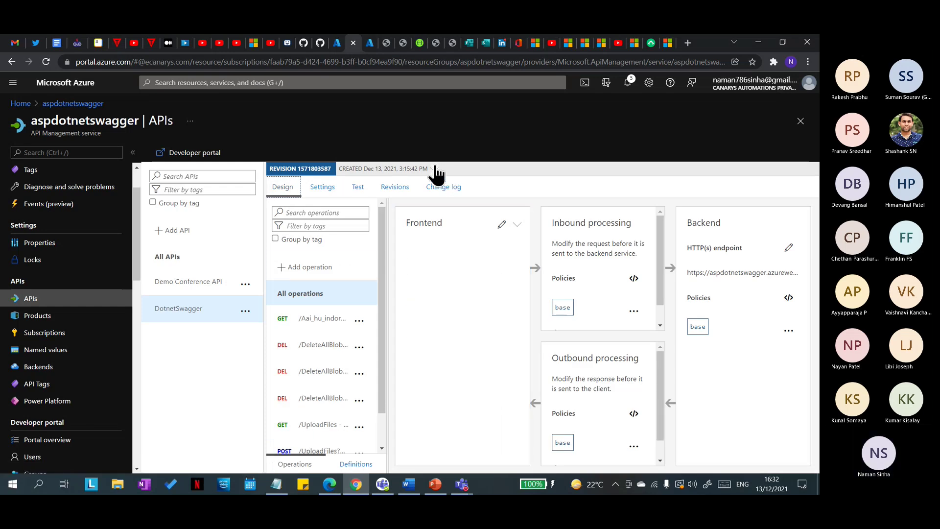
# Step: Open the GET TestMock operation's design view, briefly checking the schema definitions on the way
pyautogui.scroll(-1, 330, 380)
pyautogui.click(325, 439)
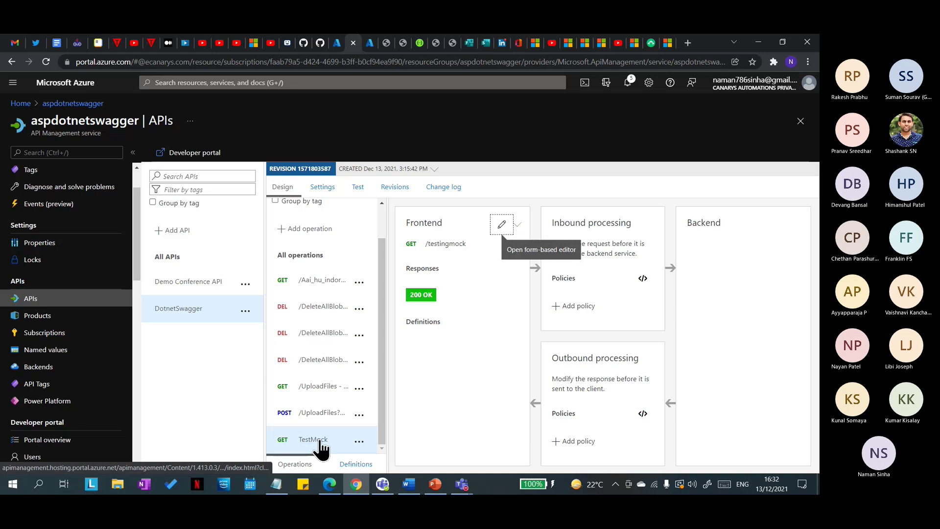
pyautogui.click(319, 441)
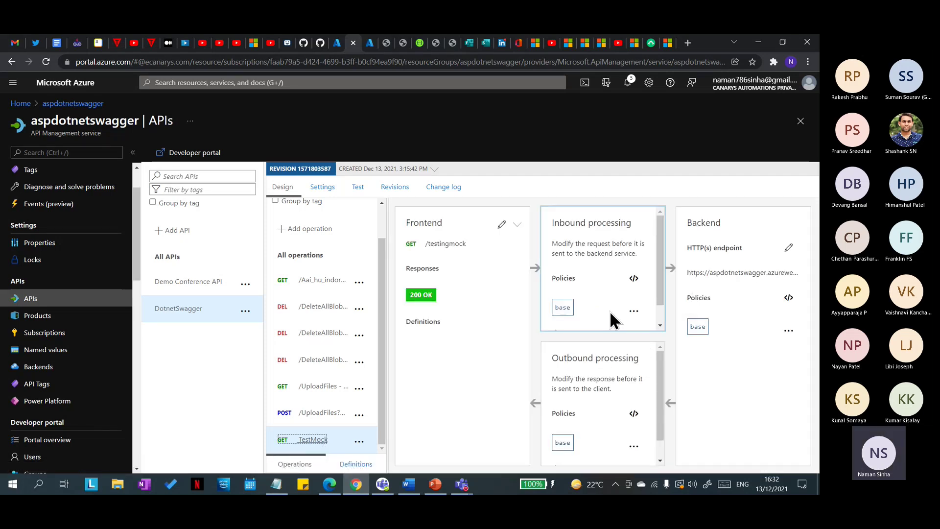
pyautogui.scroll(-1, 592, 299)
pyautogui.scroll(1, 594, 313)
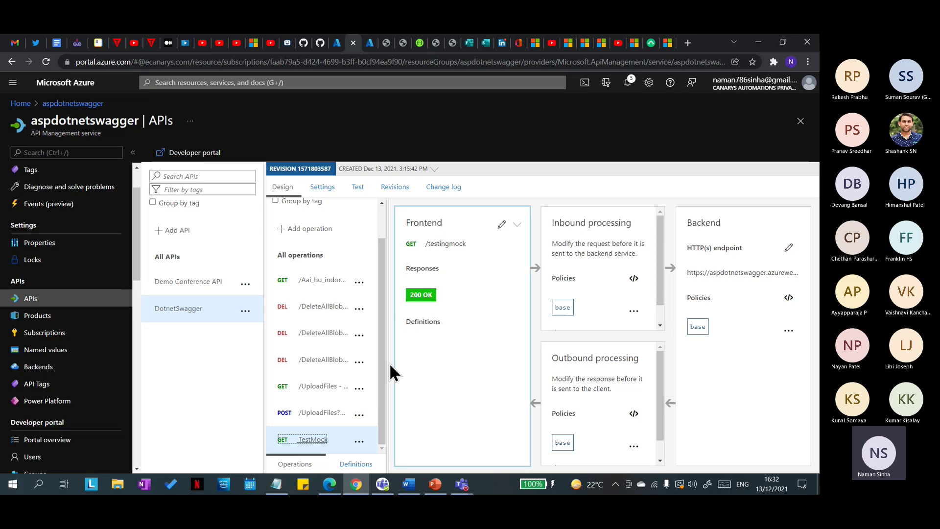
pyautogui.click(355, 465)
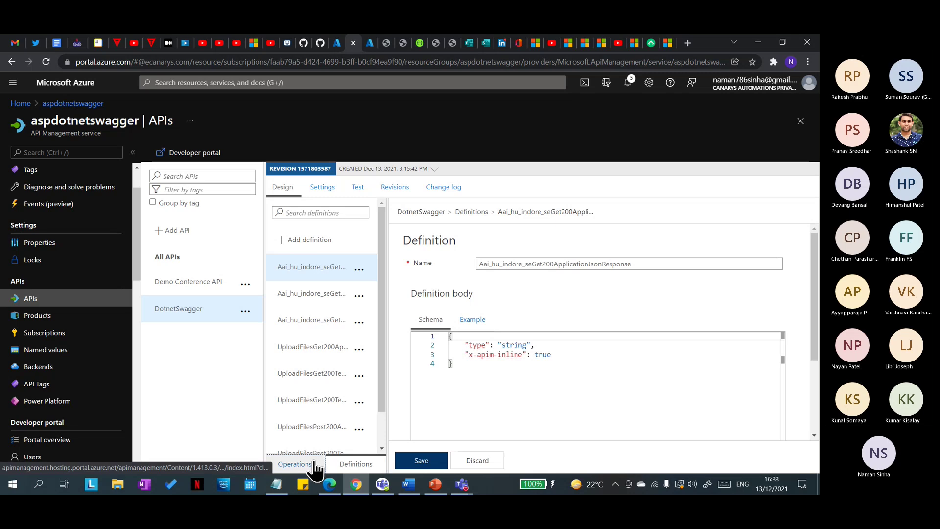
pyautogui.click(295, 464)
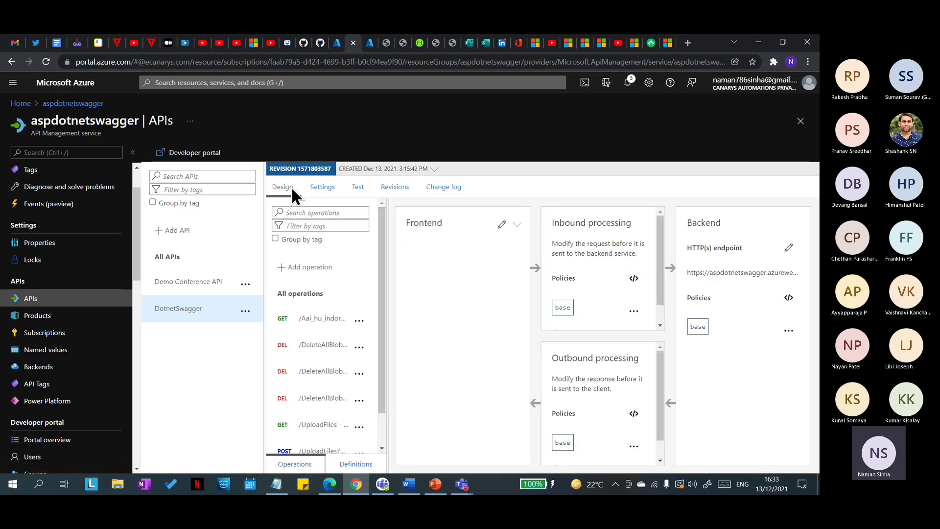
pyautogui.scroll(-1, 314, 416)
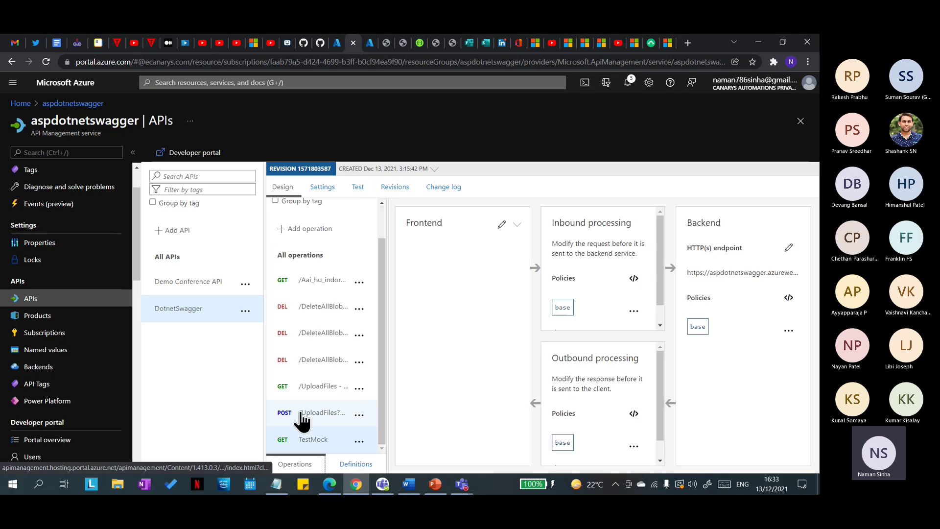
pyautogui.click(312, 439)
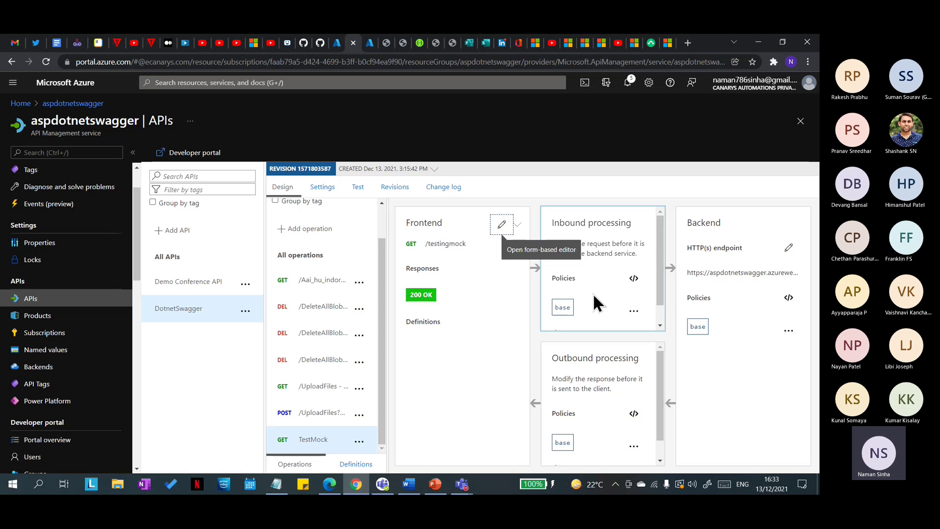
# Step: Add and save a Mock responses inbound policy on TestMock, then switch to its Test console
pyautogui.scroll(-1, 601, 288)
pyautogui.click(581, 312)
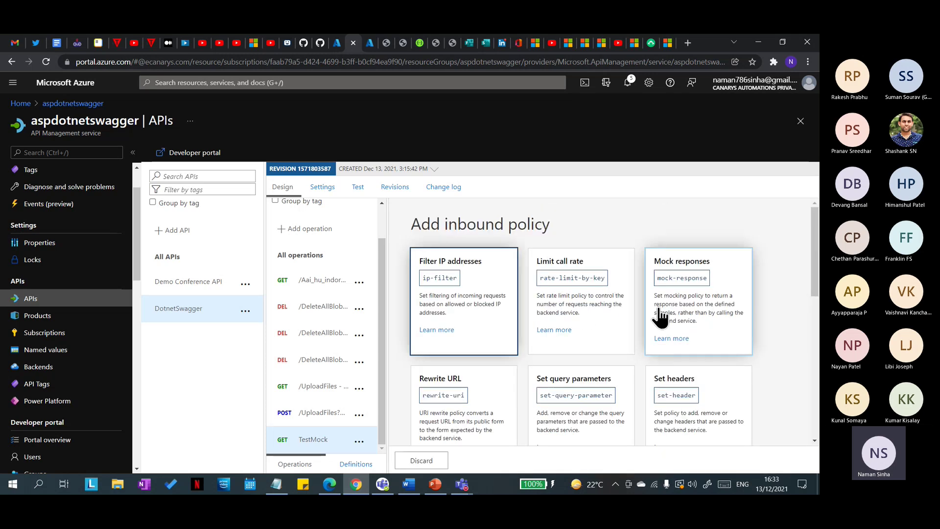
pyautogui.click(661, 308)
pyautogui.click(424, 460)
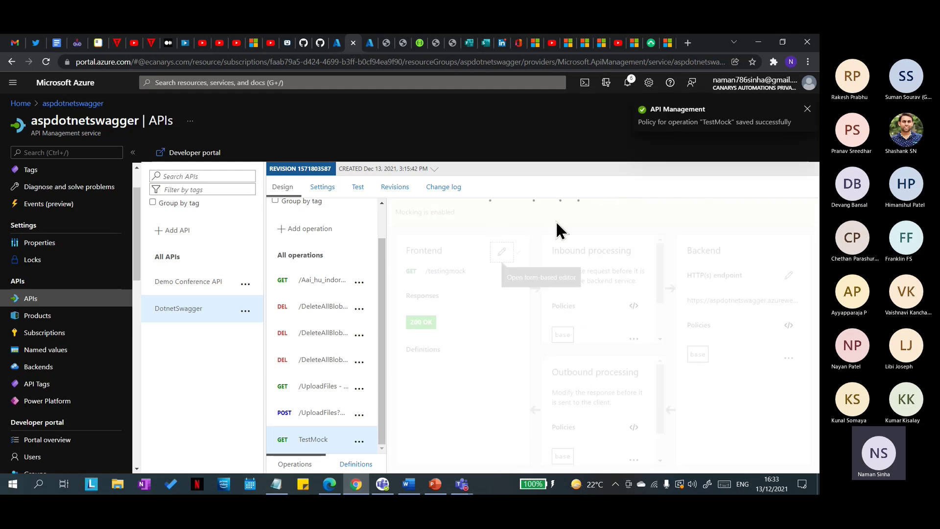
pyautogui.click(358, 188)
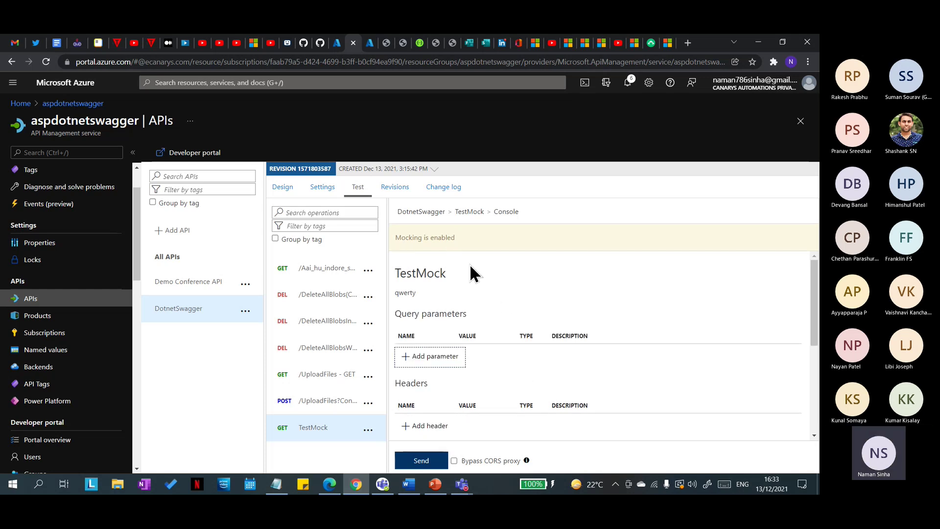
pyautogui.scroll(-4, 490, 279)
# Step: Send the TestMock test request and inspect the mocked 200 OK JSON response body
pyautogui.click(420, 462)
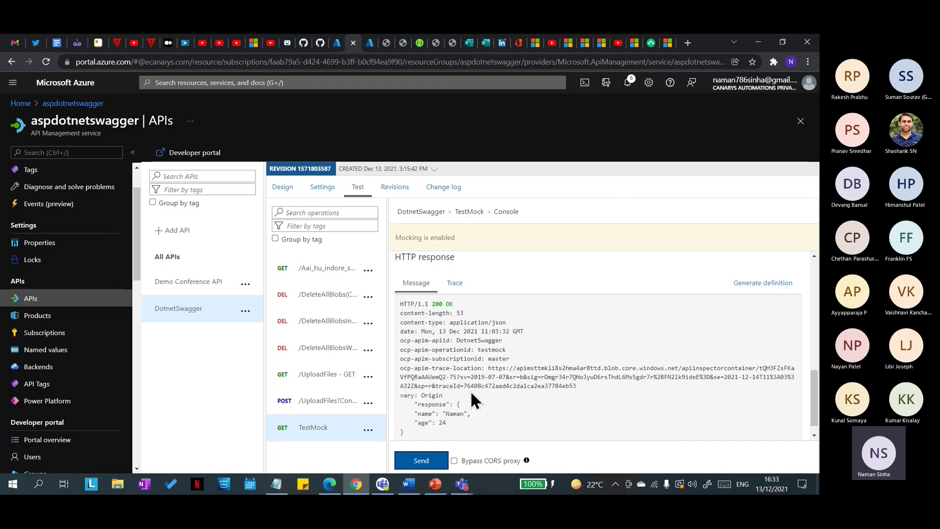
pyautogui.moveTo(411, 403); pyautogui.dragTo(413, 432)
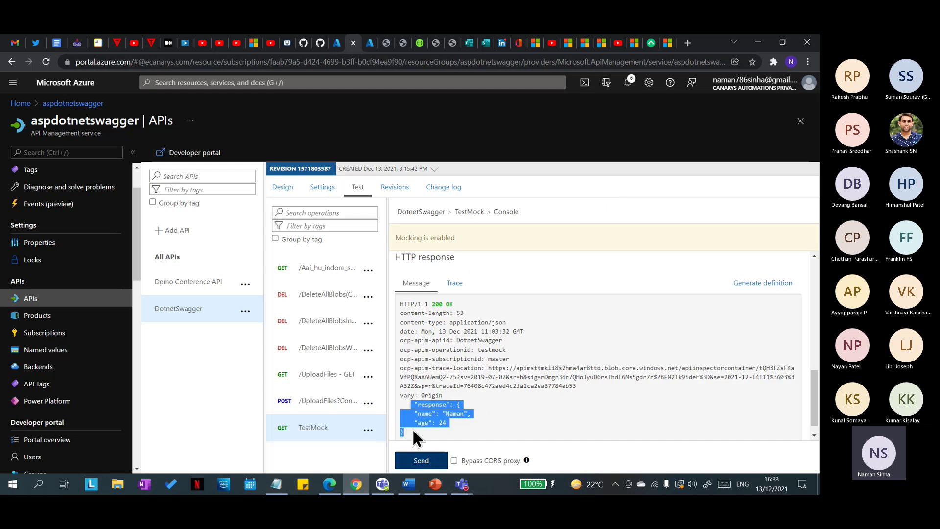
pyautogui.click(461, 428)
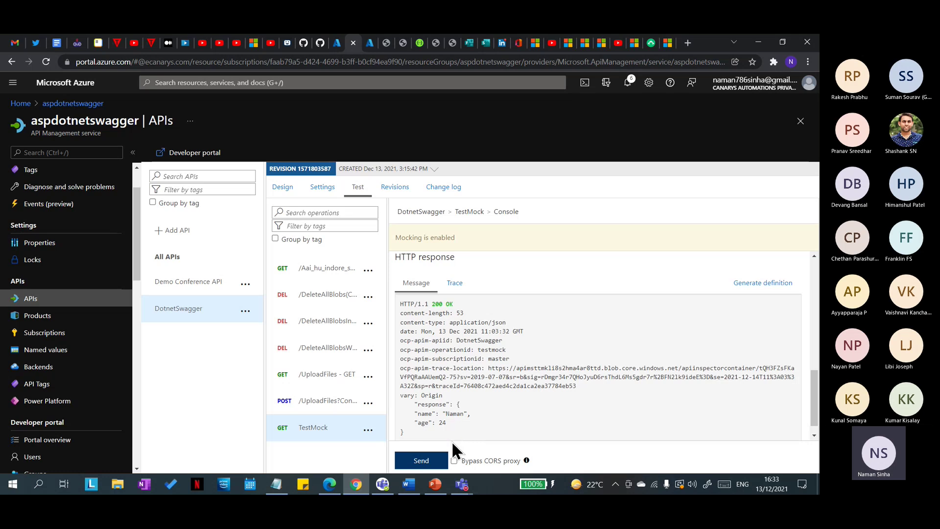
pyautogui.moveTo(413, 402); pyautogui.dragTo(452, 434)
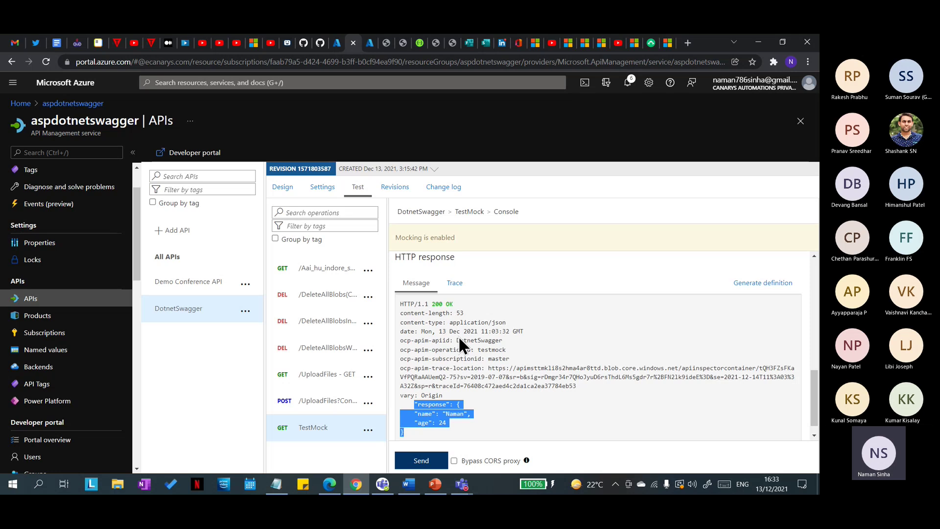
pyautogui.moveTo(416, 441); pyautogui.dragTo(423, 411)
pyautogui.click(486, 398)
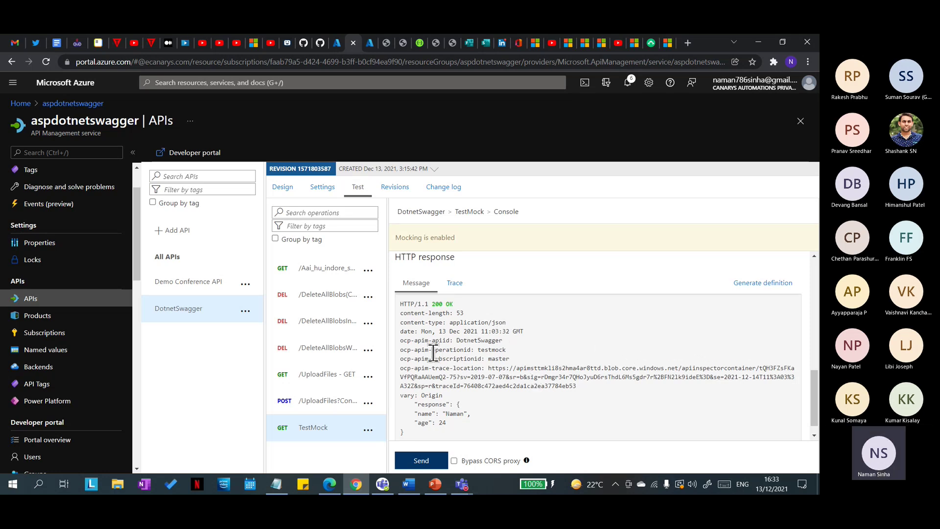
pyautogui.scroll(10, 485, 345)
pyautogui.scroll(-10, 481, 347)
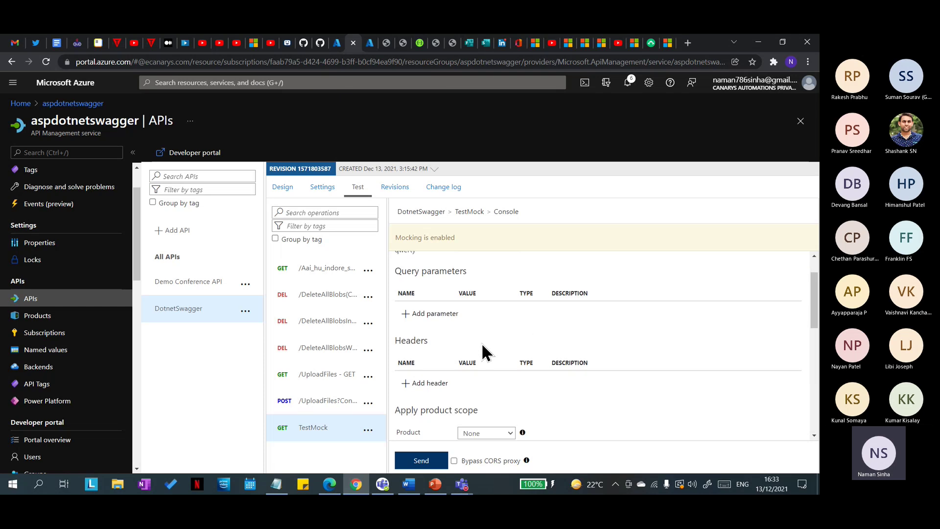
pyautogui.scroll(-1, 469, 349)
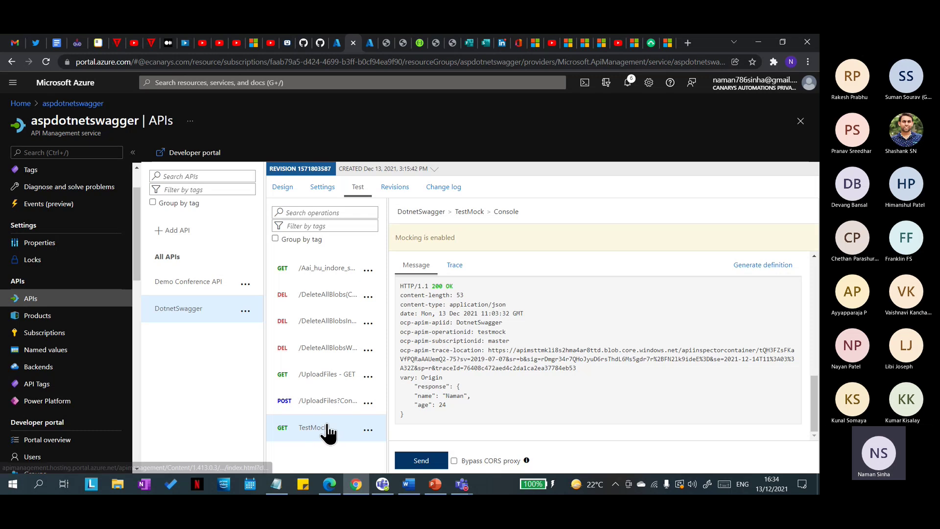
# Step: Highlight and review the mocked JSON response body in the test console
pyautogui.moveTo(435, 484)
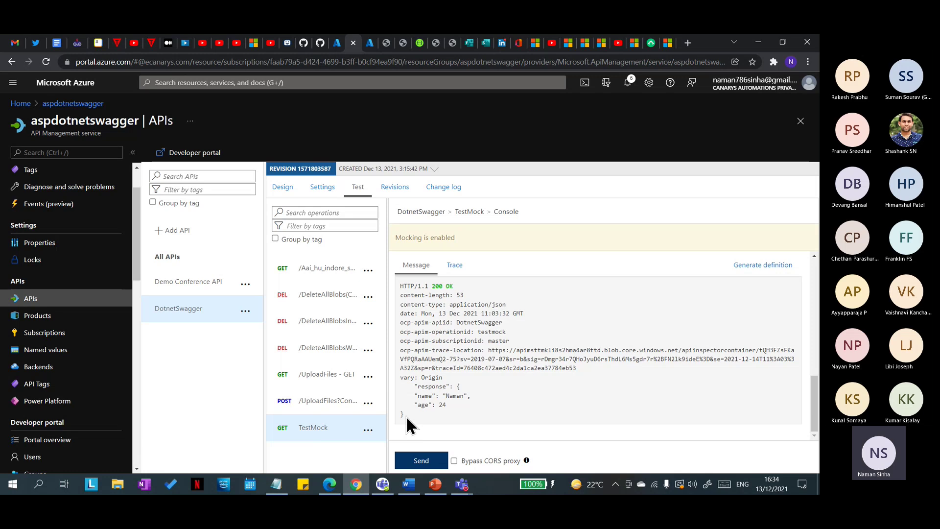
pyautogui.moveTo(411, 424); pyautogui.dragTo(404, 387)
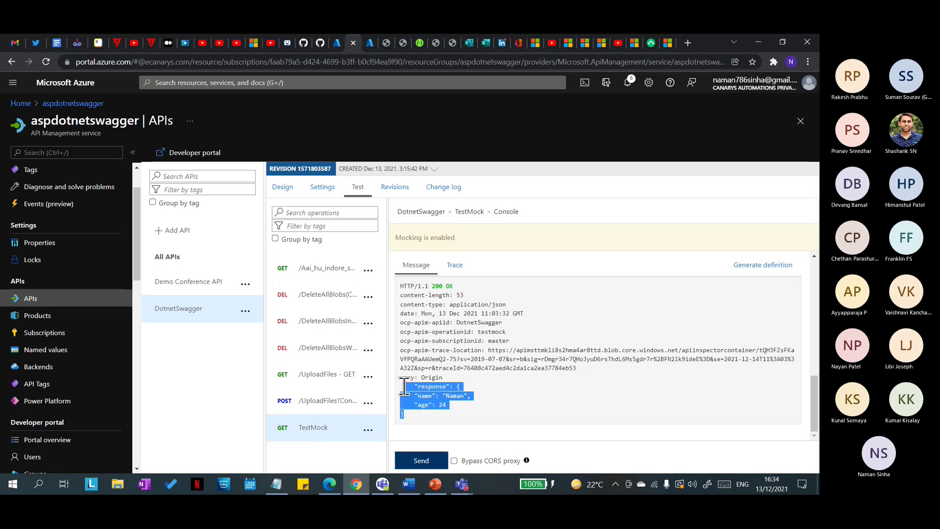
pyautogui.click(487, 392)
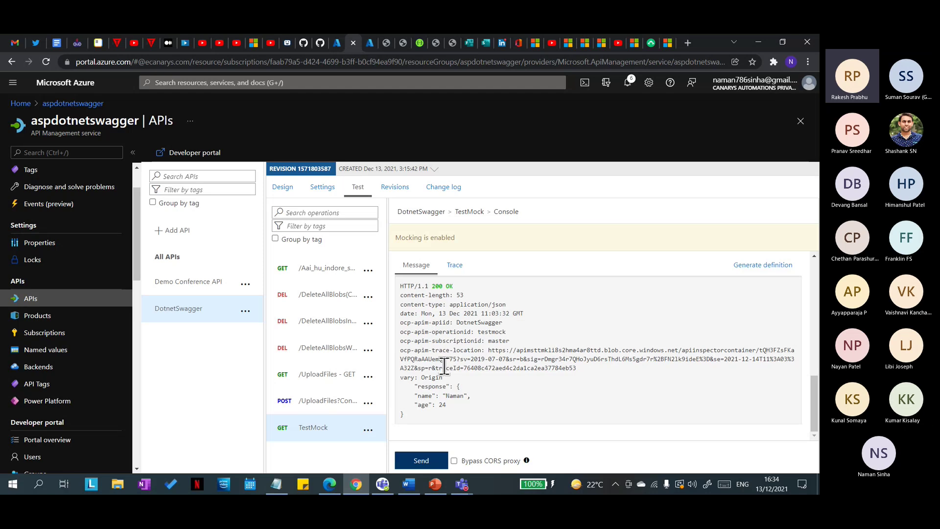
pyautogui.scroll(3, 446, 364)
pyautogui.scroll(-3, 448, 363)
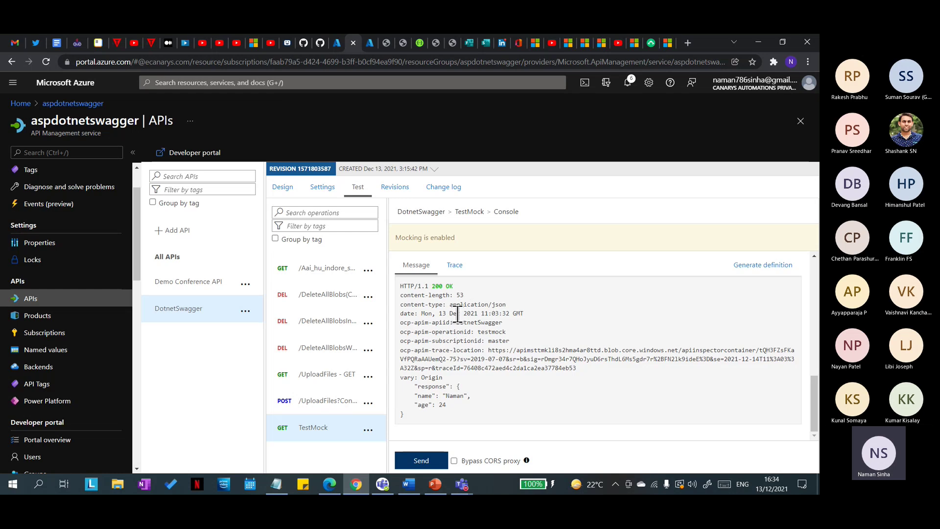
pyautogui.moveTo(403, 415); pyautogui.dragTo(414, 384)
pyautogui.click(416, 411)
pyautogui.moveTo(407, 416); pyautogui.dragTo(411, 386)
pyautogui.click(443, 420)
# Step: Point out the name and age fields, then reload the GET TestMock test console
pyautogui.click(411, 416)
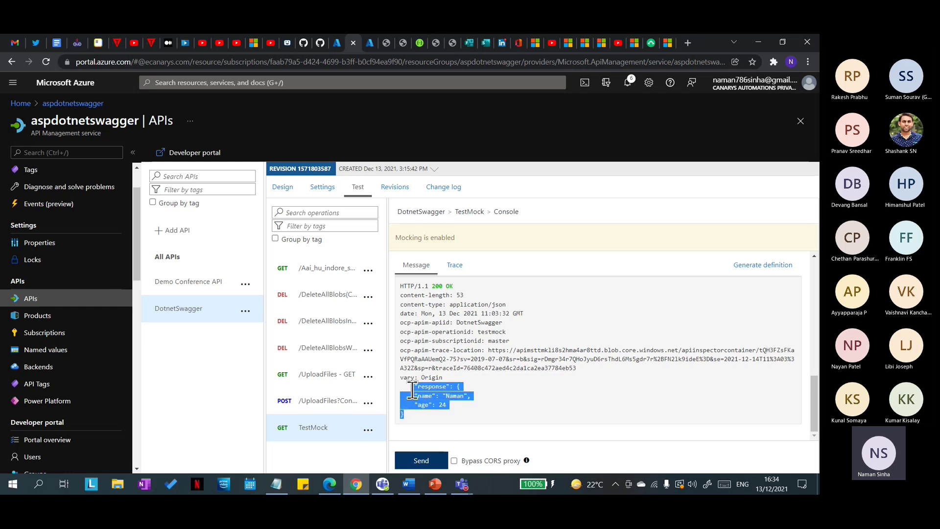
pyautogui.click(475, 382)
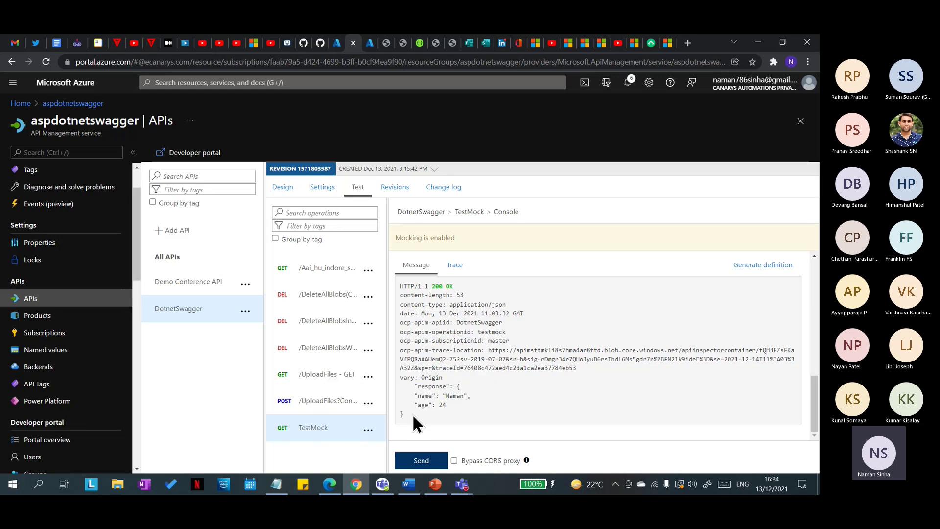
pyautogui.moveTo(403, 414); pyautogui.dragTo(414, 390)
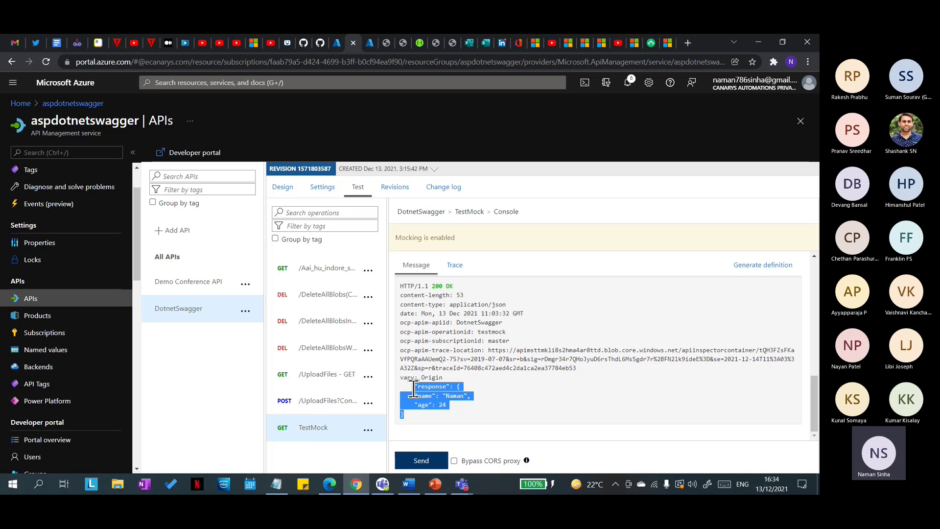
pyautogui.click(546, 397)
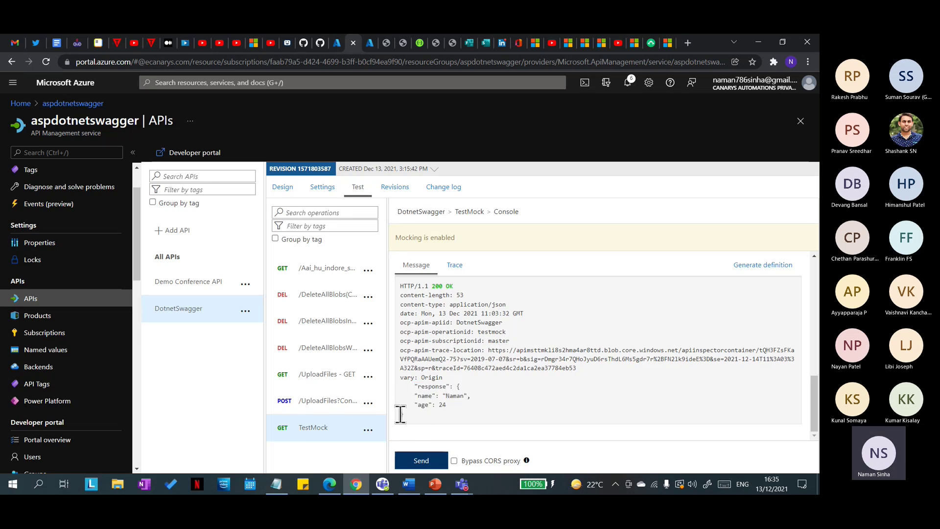
pyautogui.moveTo(400, 415); pyautogui.dragTo(491, 391)
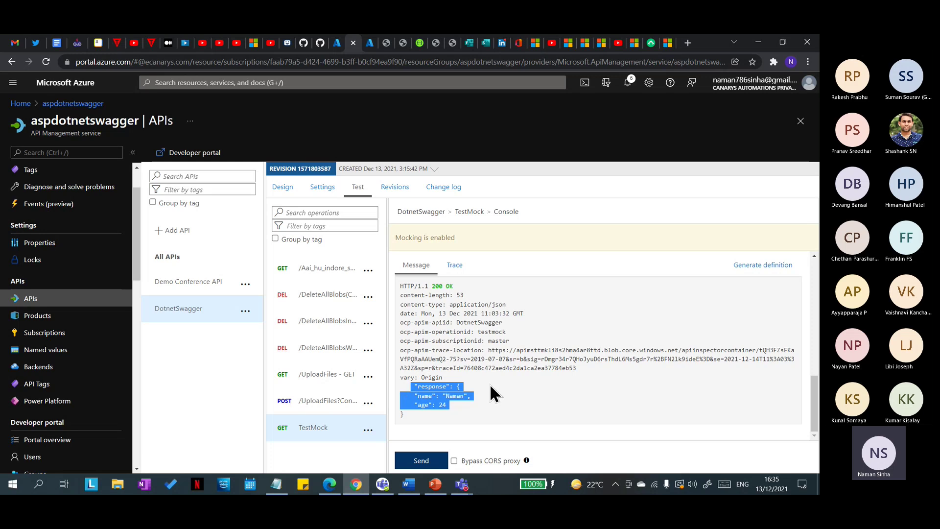
pyautogui.click(497, 386)
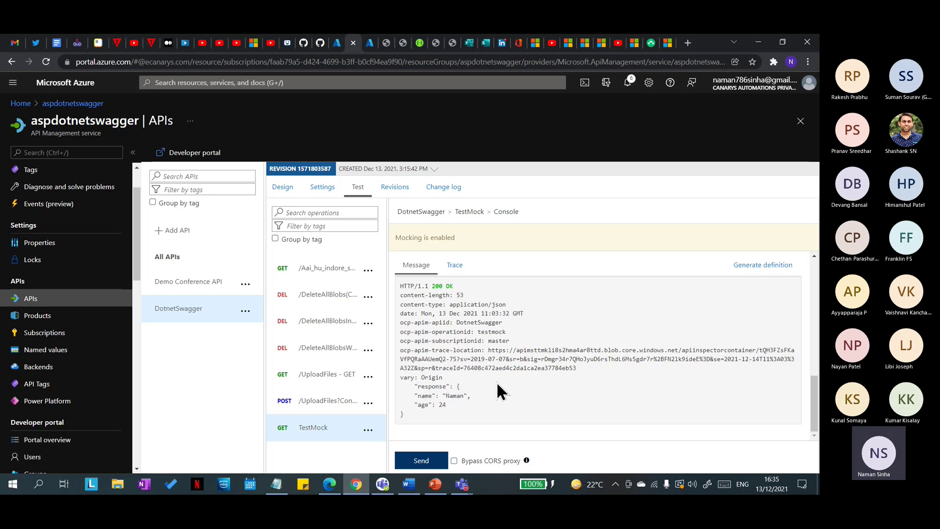
pyautogui.click(322, 437)
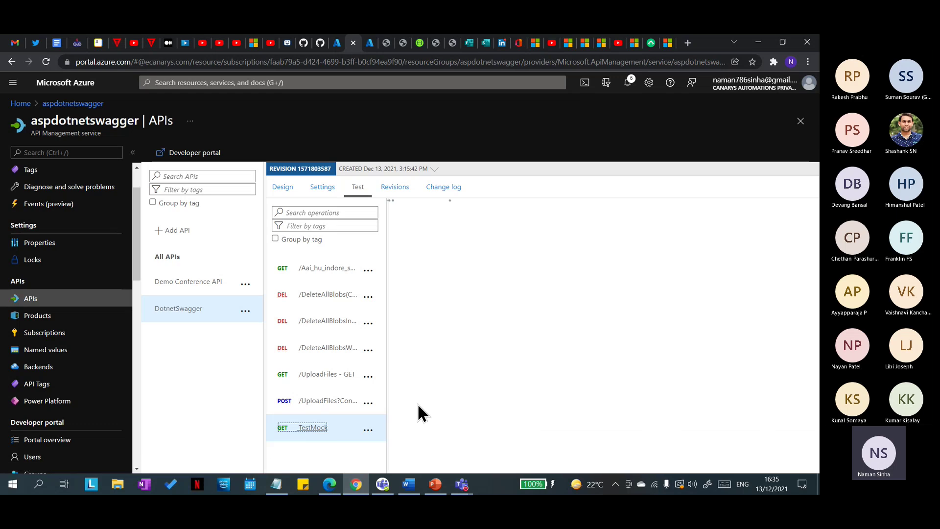
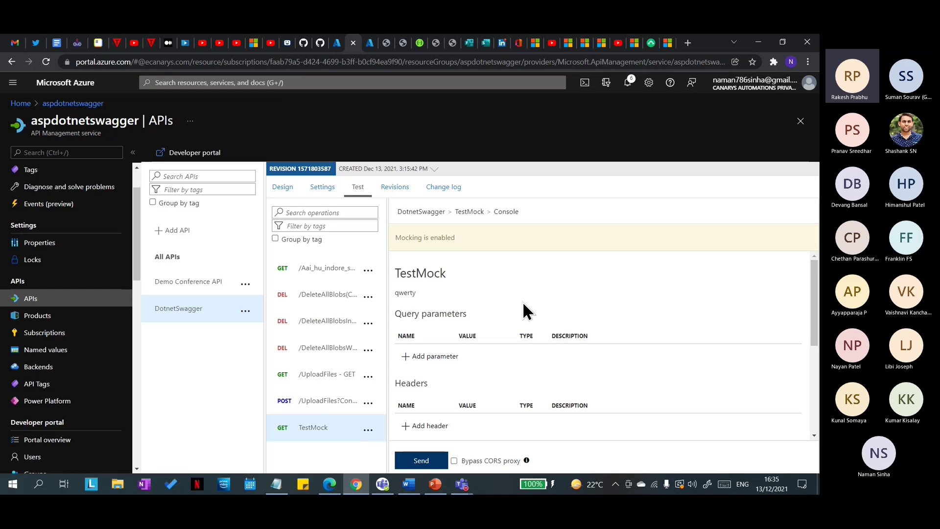
# Step: Scroll through the TestMock test results, then return to the DotnetSwagger API's Design view
pyautogui.scroll(-3, 522, 301)
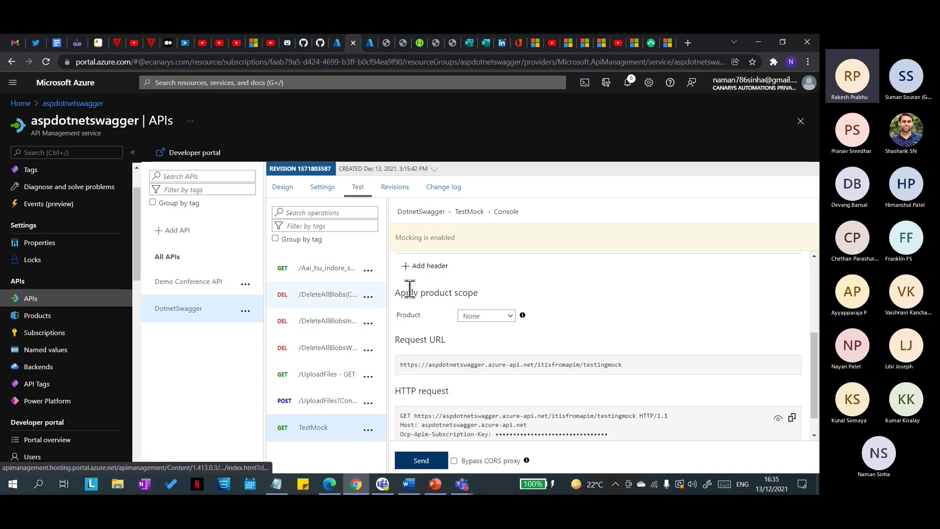
pyautogui.scroll(3, 506, 289)
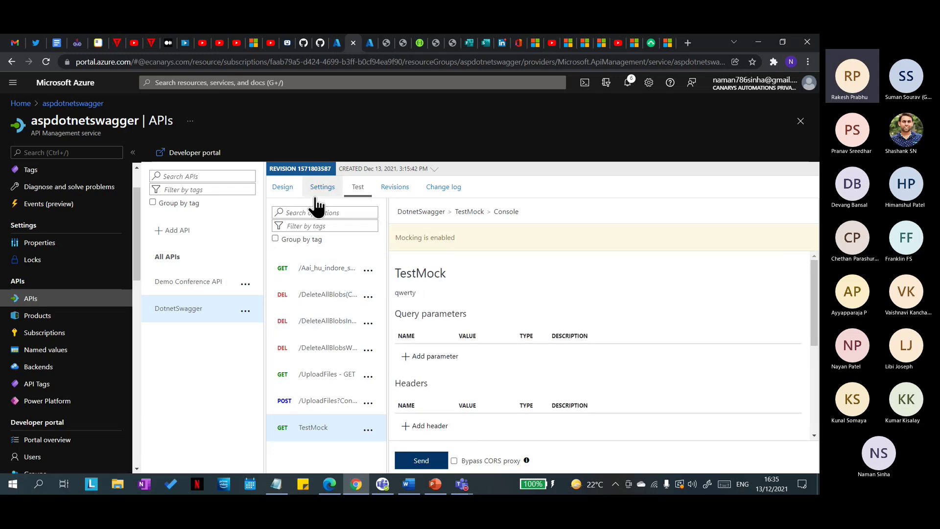
pyautogui.click(284, 188)
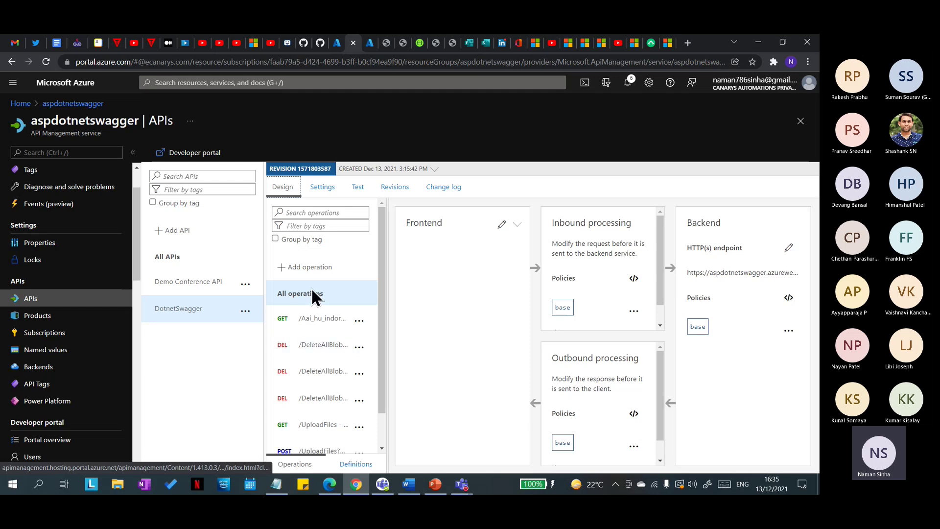
# Step: Add a GET operation with display name TestMockTwice and URL /tworesponses
pyautogui.click(308, 267)
pyautogui.click(540, 264)
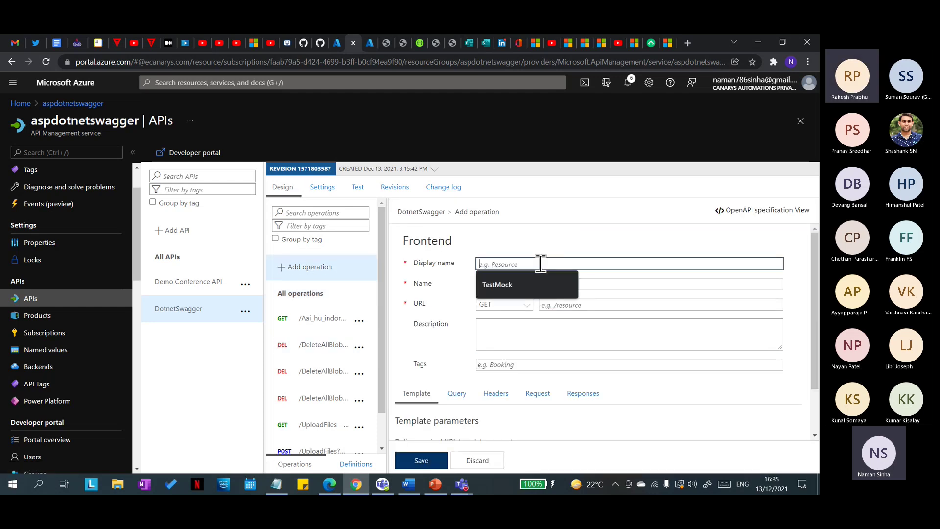
pyautogui.click(555, 286)
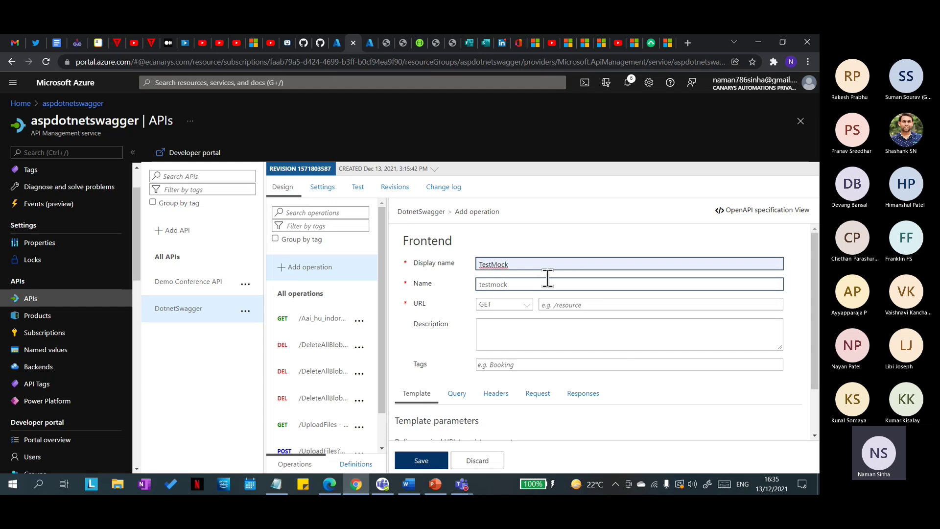
pyautogui.write('Twice')
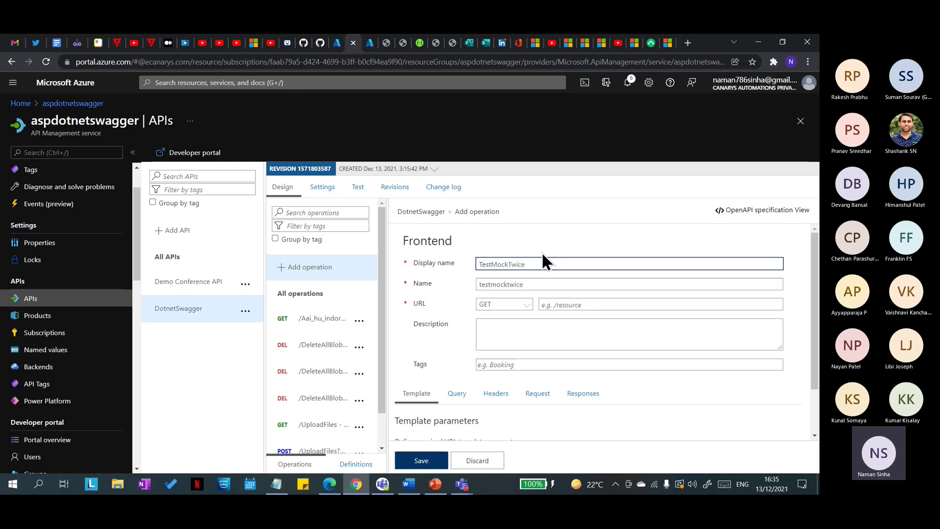
pyautogui.click(651, 305)
pyautogui.write('/tw')
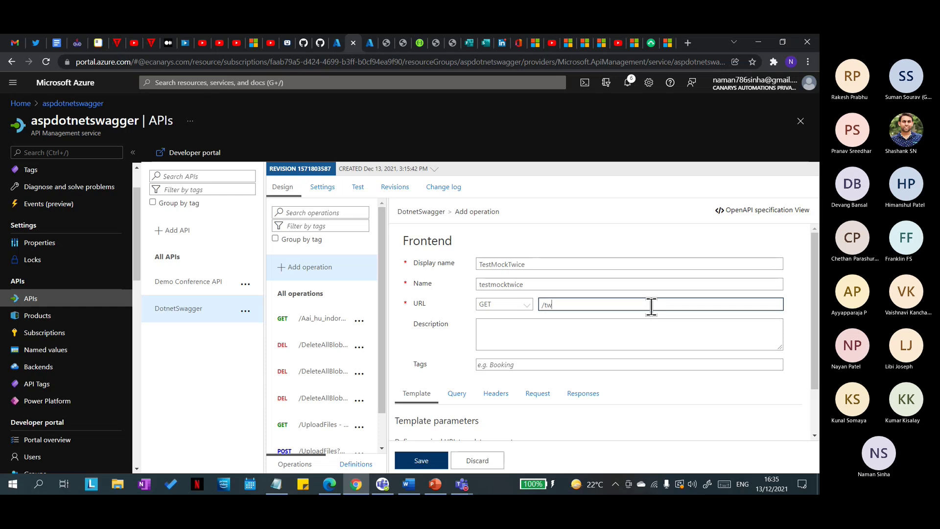
pyautogui.write('oresponses')
pyautogui.click(614, 346)
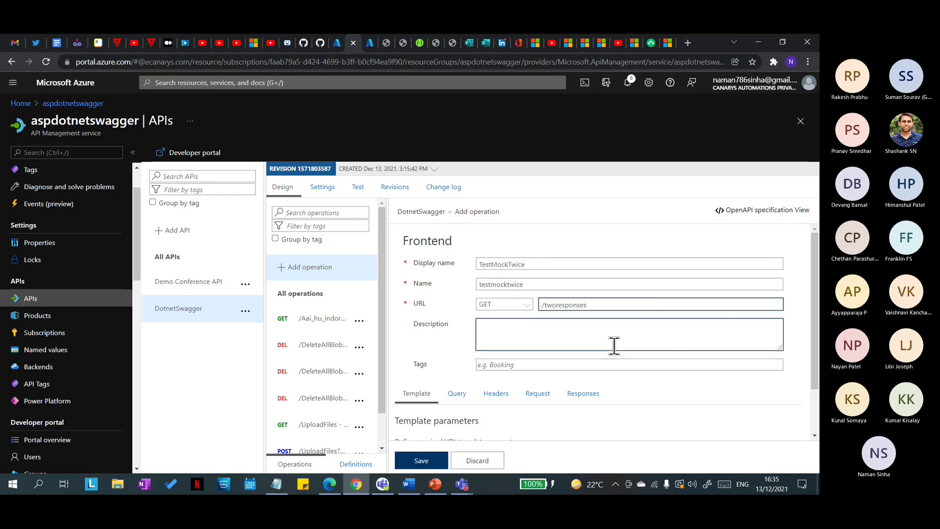
pyautogui.scroll(-2, 614, 345)
# Step: Add a 200 OK response with an application/json representation to TestMockTwice
pyautogui.click(585, 337)
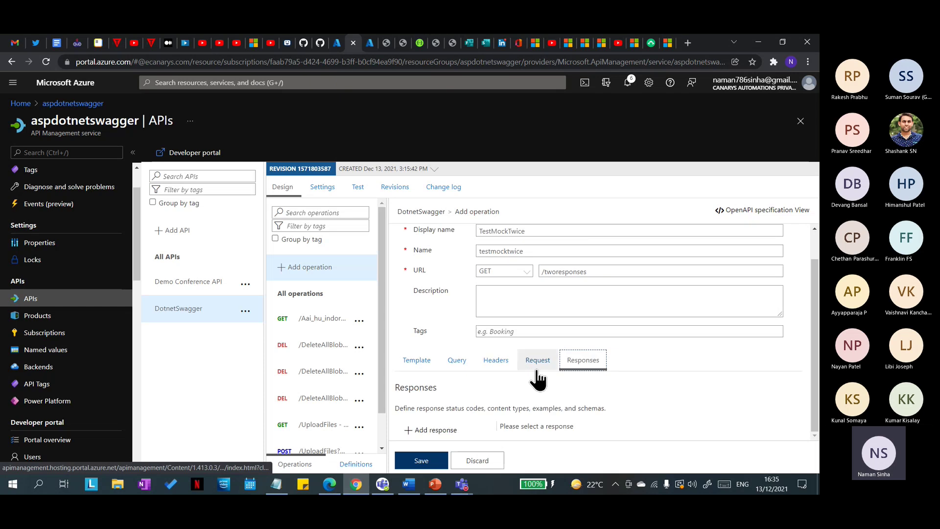
pyautogui.click(441, 438)
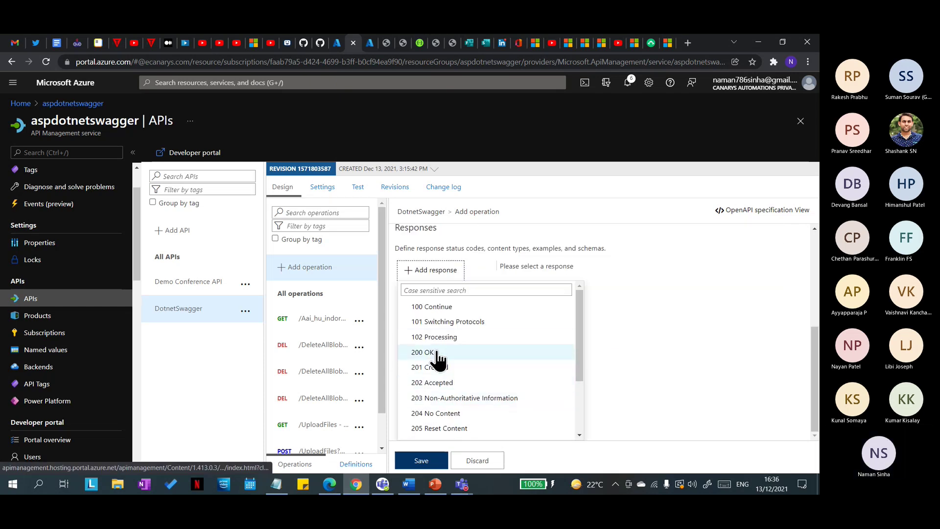
pyautogui.click(440, 353)
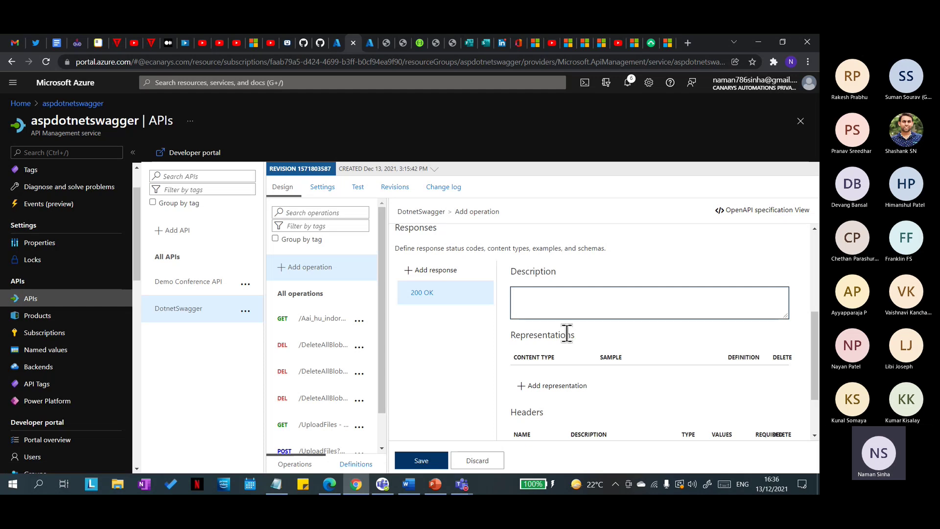
pyautogui.click(575, 388)
pyautogui.scroll(-2, 592, 419)
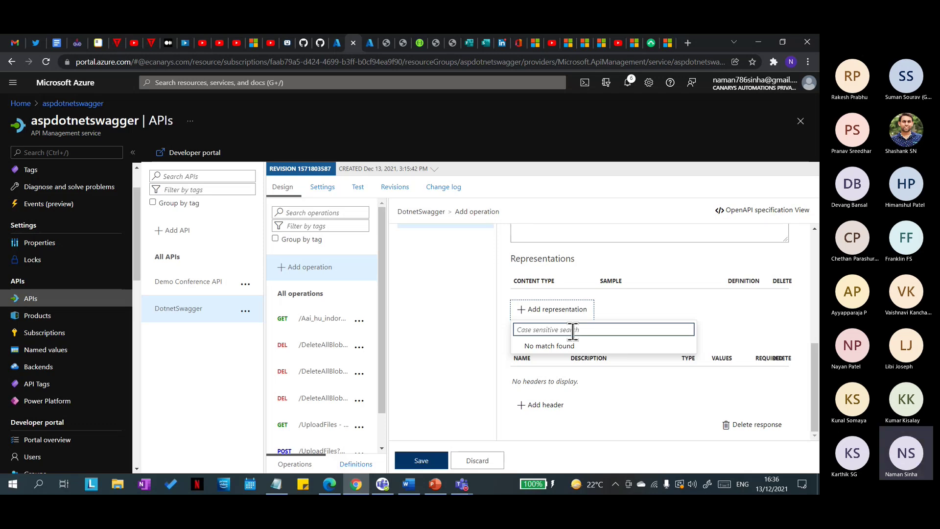
pyautogui.click(572, 330)
pyautogui.write('application/json')
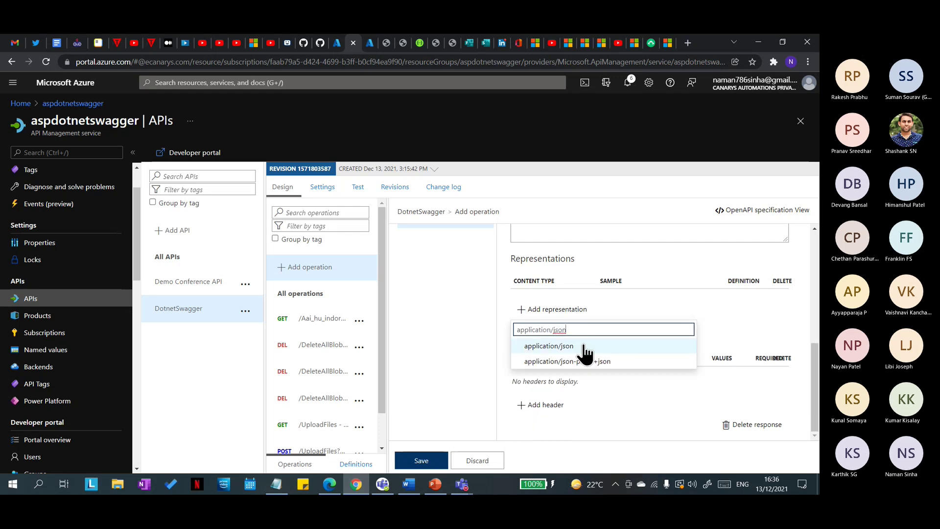
pyautogui.click(587, 349)
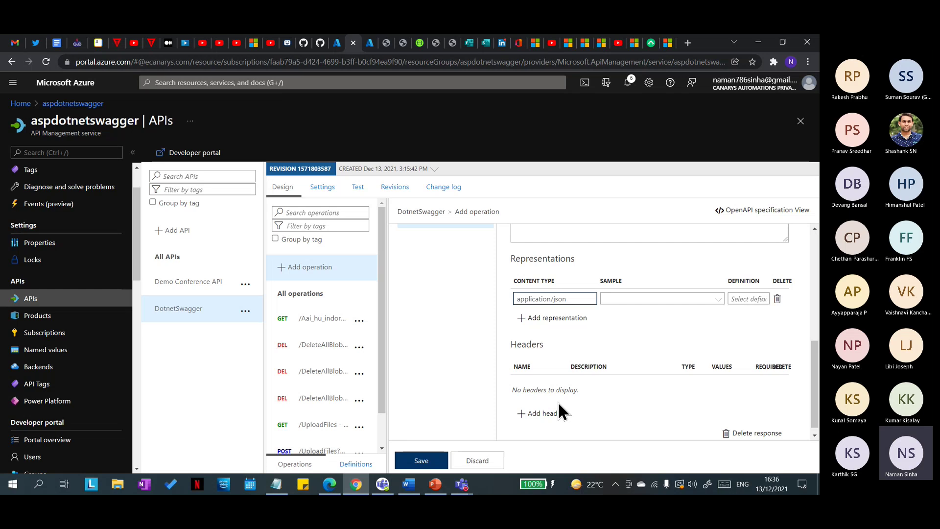
# Step: Write the 200 OK sample JSON containing "name":"Hello"
pyautogui.click(636, 299)
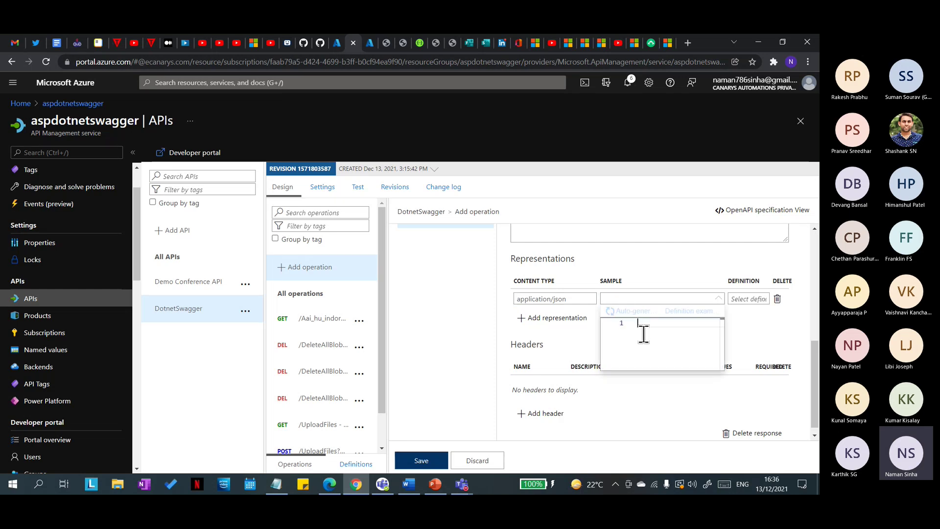
pyautogui.write('"test')
pyautogui.press('Return')
pyautogui.write('{')
pyautogui.press('Return')
pyautogui.write('"')
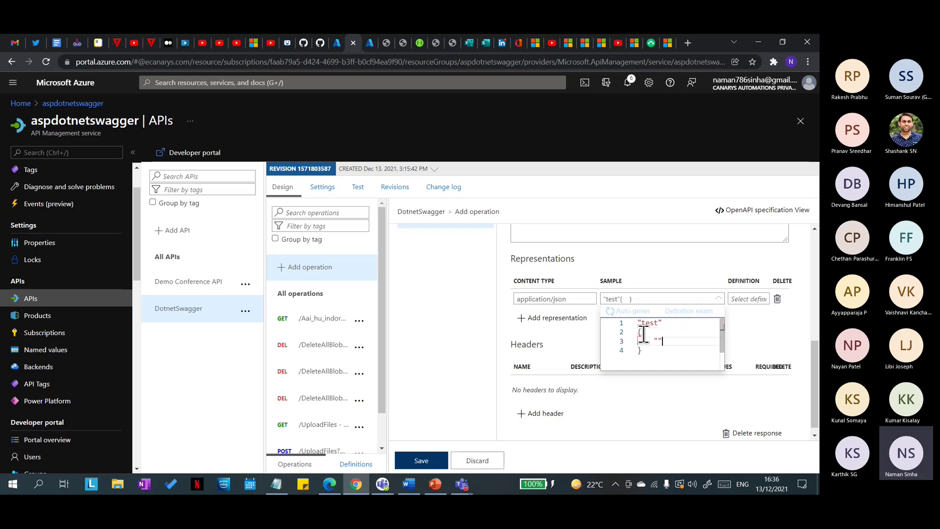
pyautogui.write('name":""Helloi')
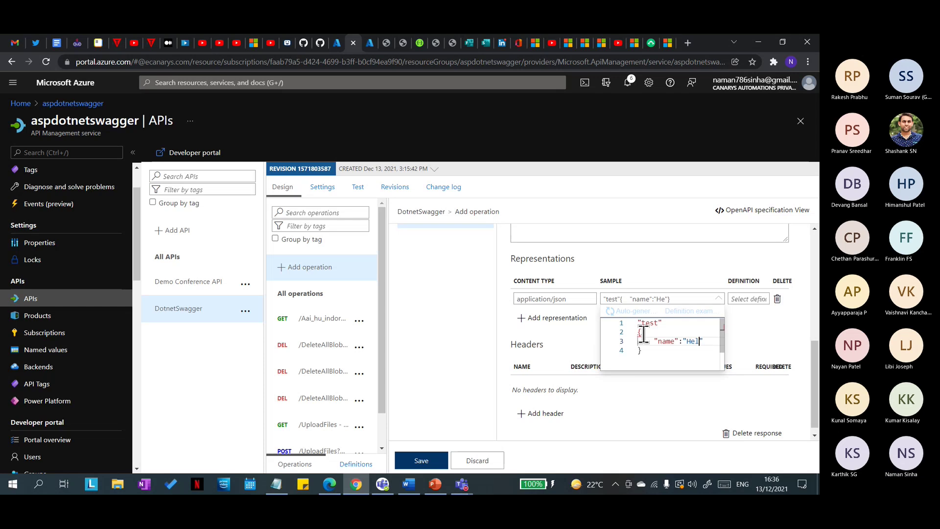
pyautogui.press('BackSpace')
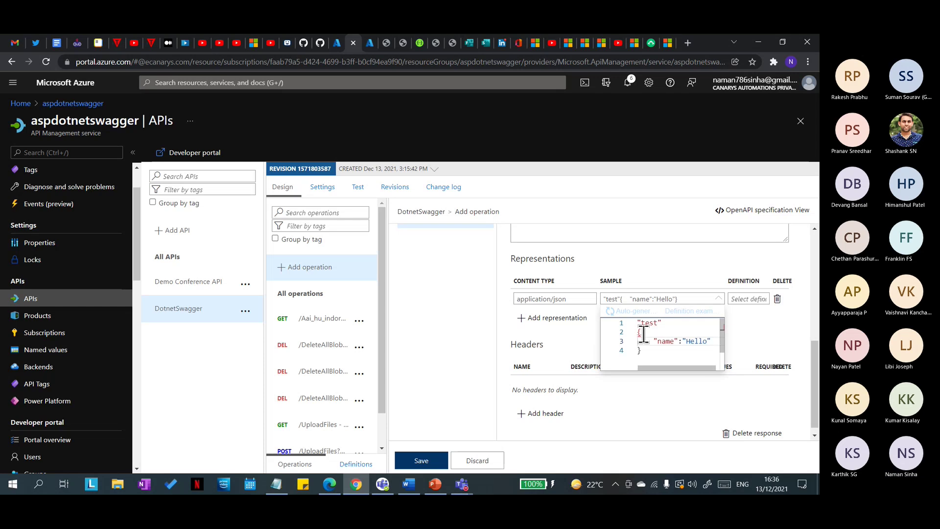
pyautogui.click(595, 397)
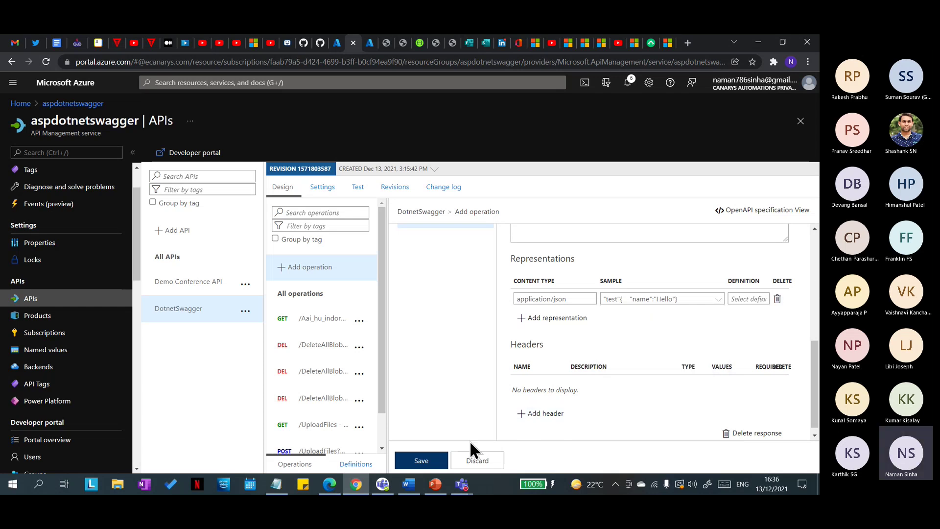
pyautogui.scroll(10, 630, 394)
# Step: Add a 202 Accepted response with an application/json representation
pyautogui.scroll(-1, 627, 392)
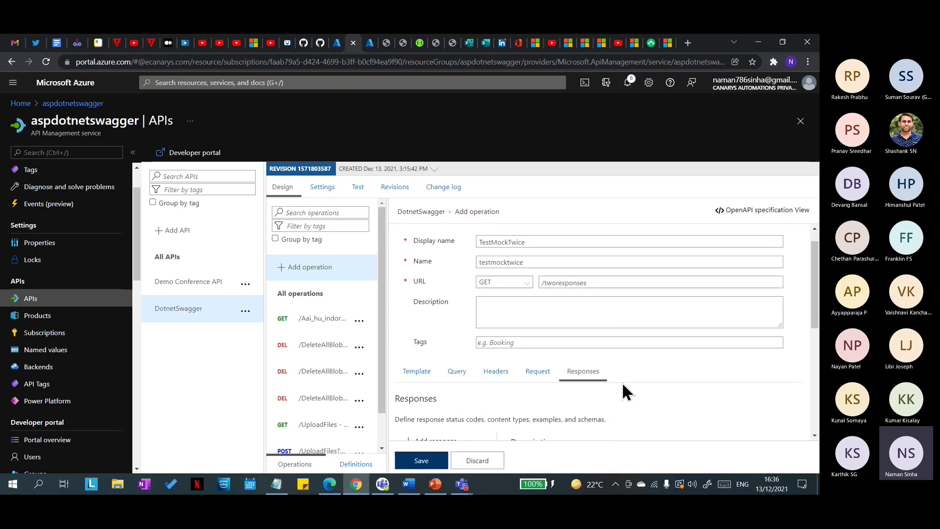
pyautogui.scroll(-3, 626, 392)
pyautogui.click(419, 303)
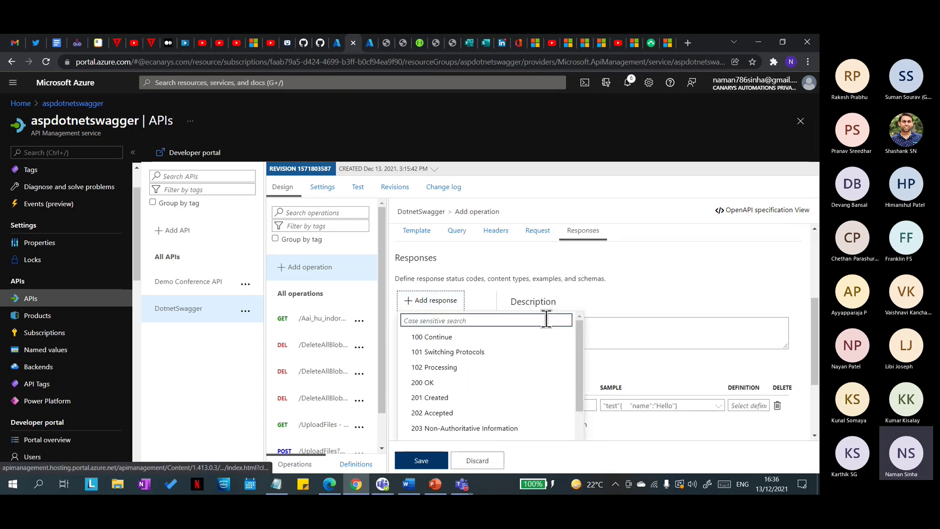
pyautogui.scroll(-2, 446, 386)
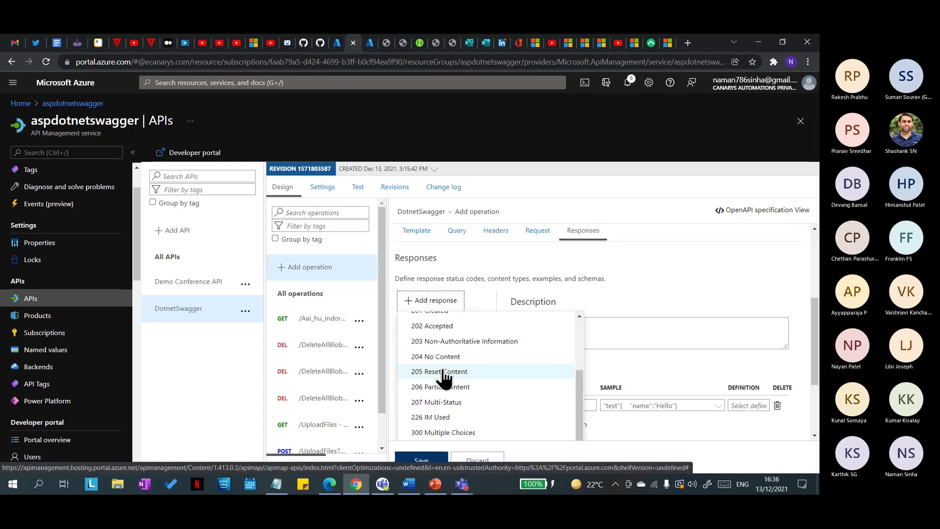
pyautogui.scroll(-3, 446, 401)
pyautogui.scroll(3, 448, 360)
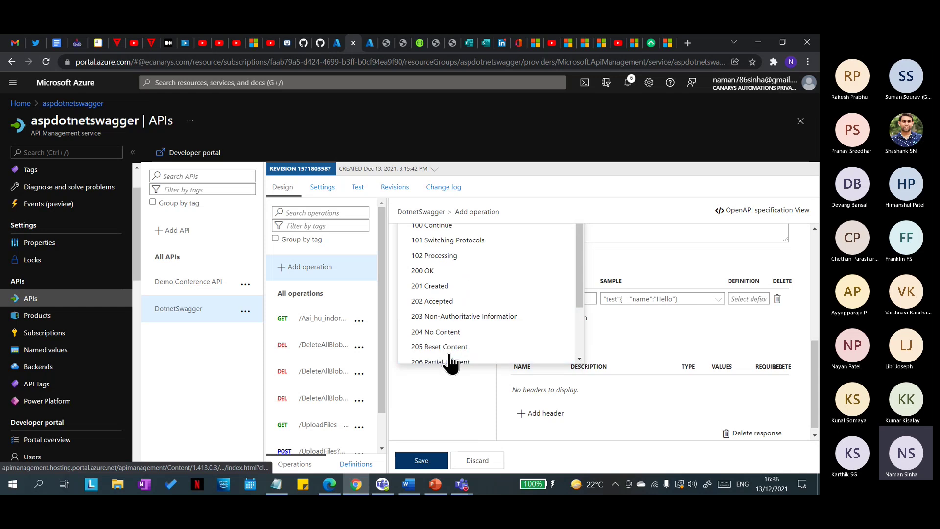
pyautogui.click(453, 302)
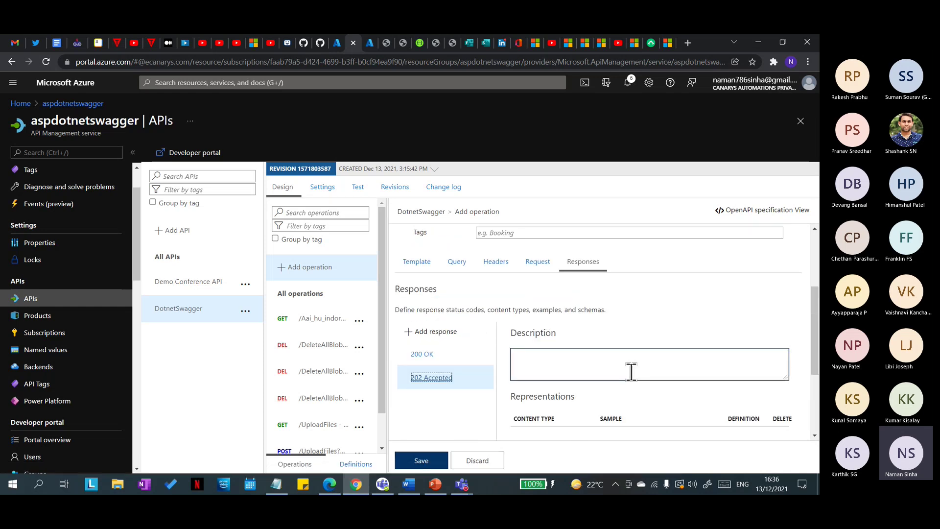
pyautogui.scroll(-3, 646, 382)
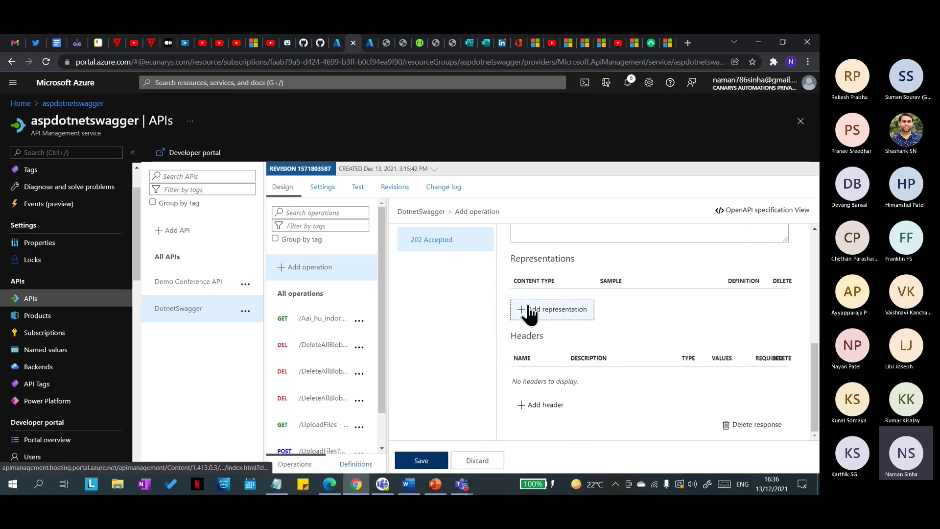
pyautogui.click(531, 313)
pyautogui.click(607, 347)
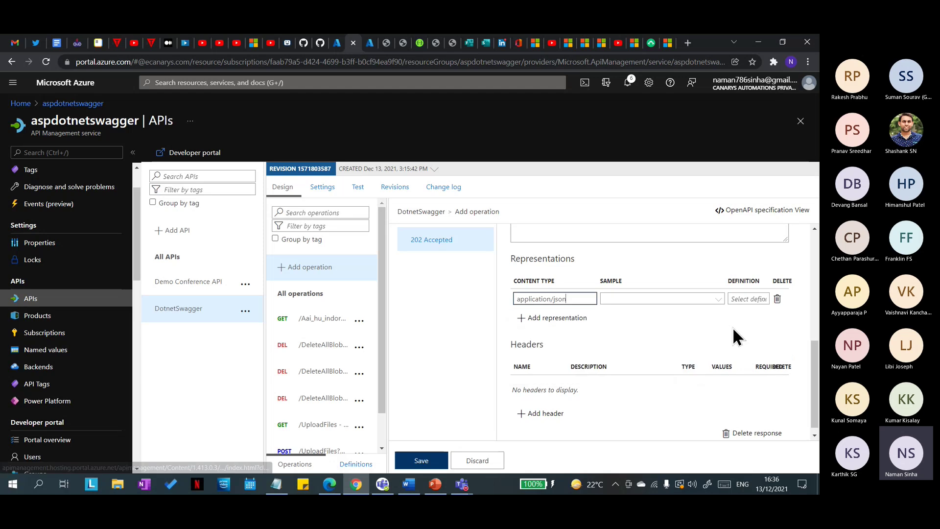
# Step: Enter the 202 response's sample JSON body with the value "test"
pyautogui.scroll(2, 642, 372)
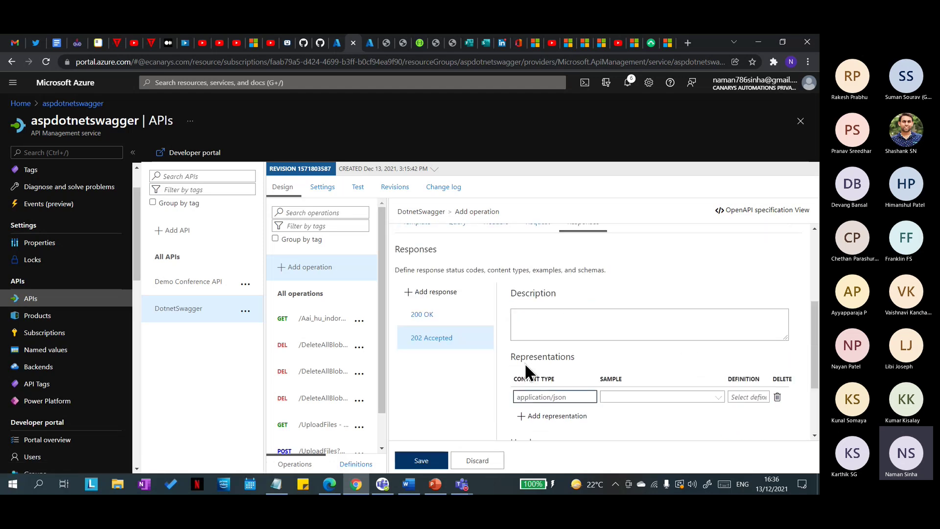
pyautogui.scroll(-2, 757, 395)
pyautogui.click(684, 289)
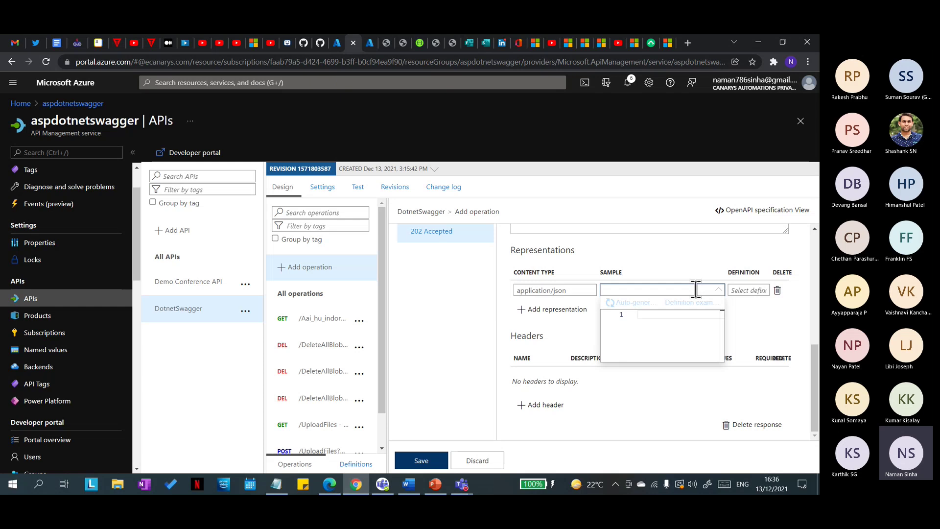
pyautogui.click(670, 316)
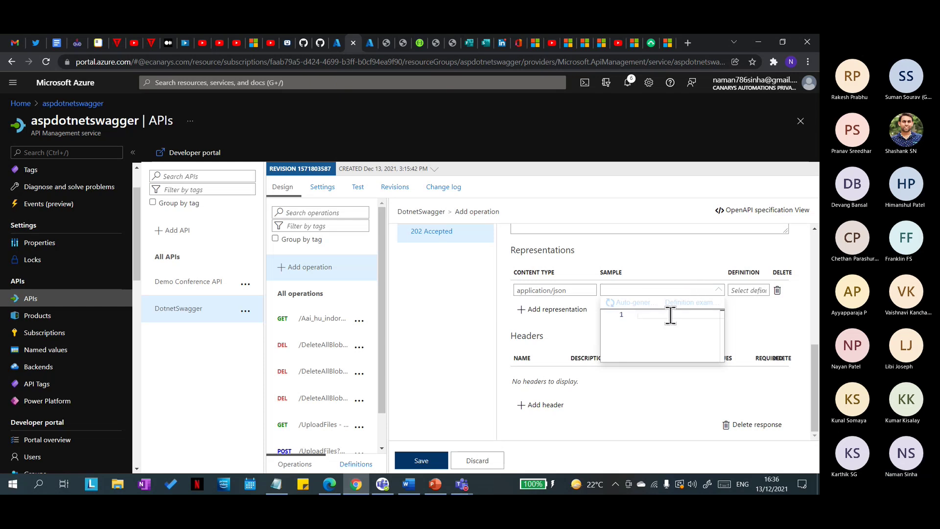
pyautogui.write('"Name')
pyautogui.press('Return')
pyautogui.write('{')
pyautogui.press('Return')
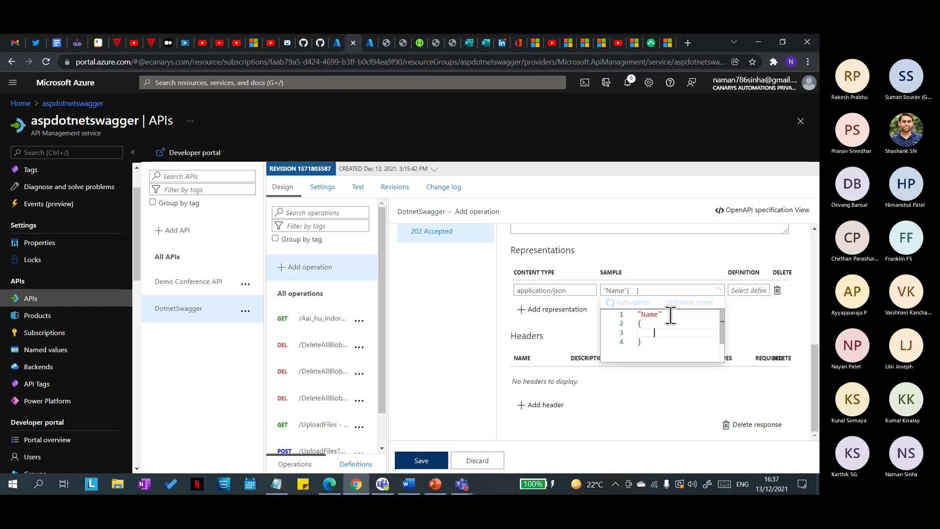
pyautogui.write('"')
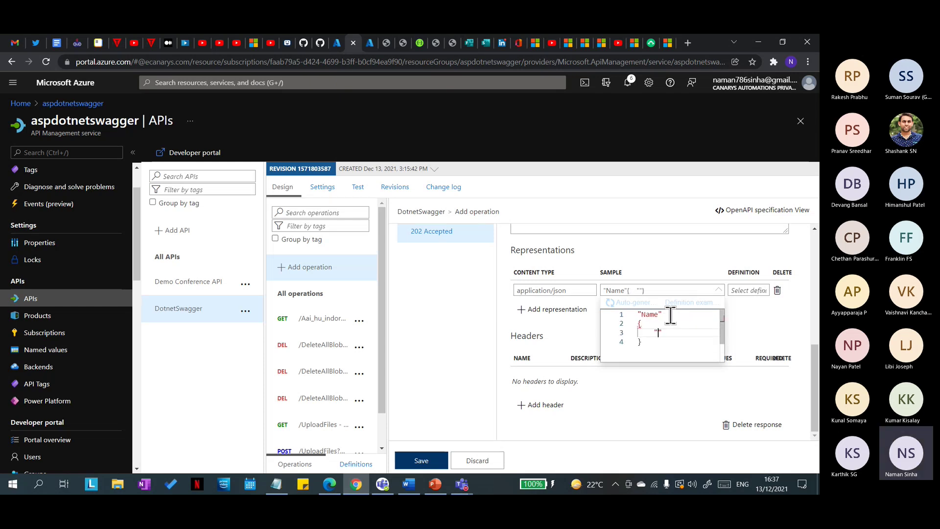
pyautogui.write('sumna')
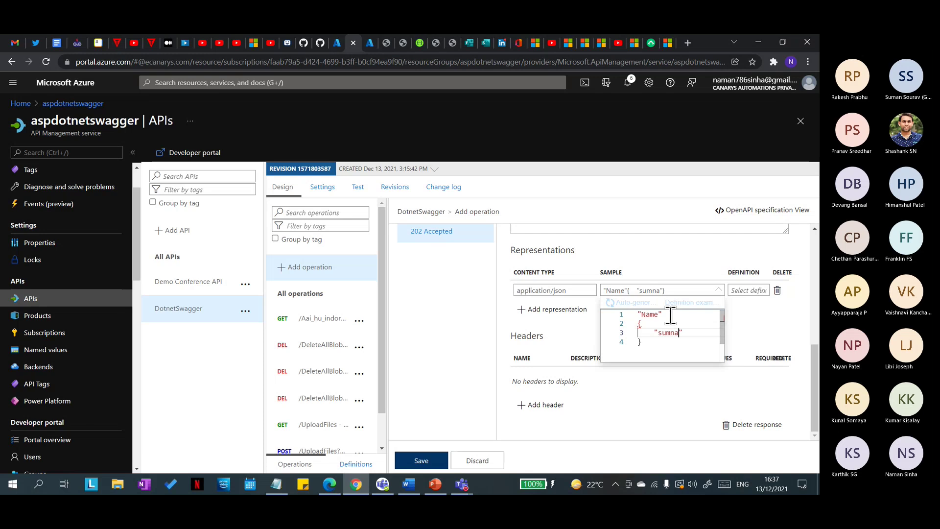
pyautogui.press('BackSpace')
pyautogui.press('BackSpace')
pyautogui.write('an": ""')
pyautogui.press('Left')
pyautogui.write('test')
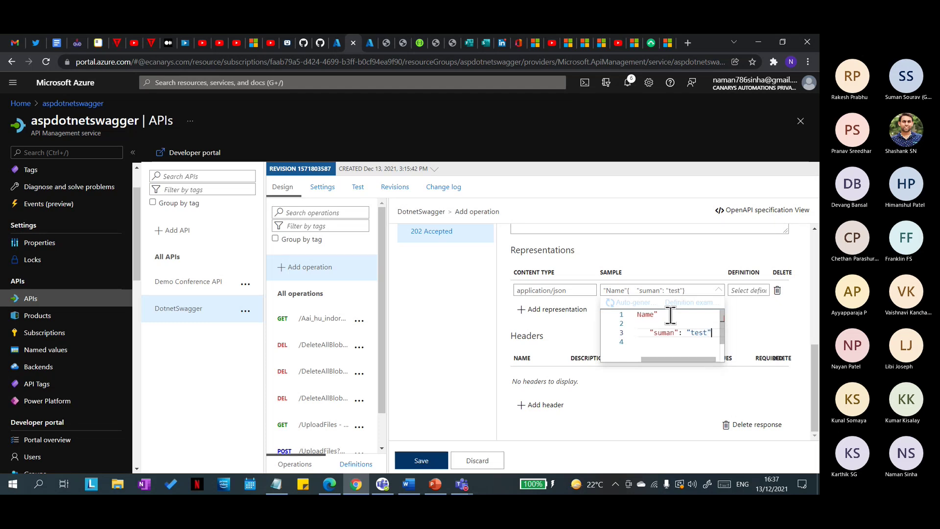
pyautogui.click(565, 347)
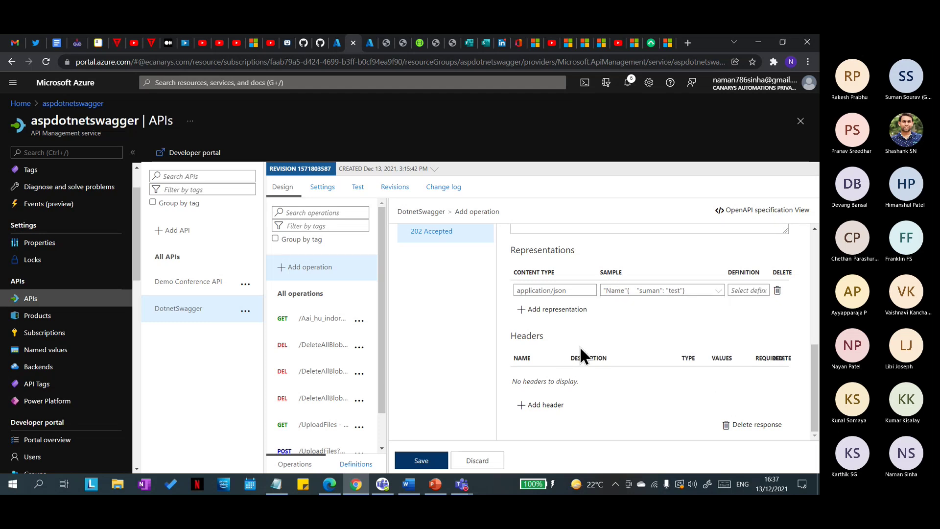
# Step: Save the TestMockTwice operation
pyautogui.scroll(3, 653, 317)
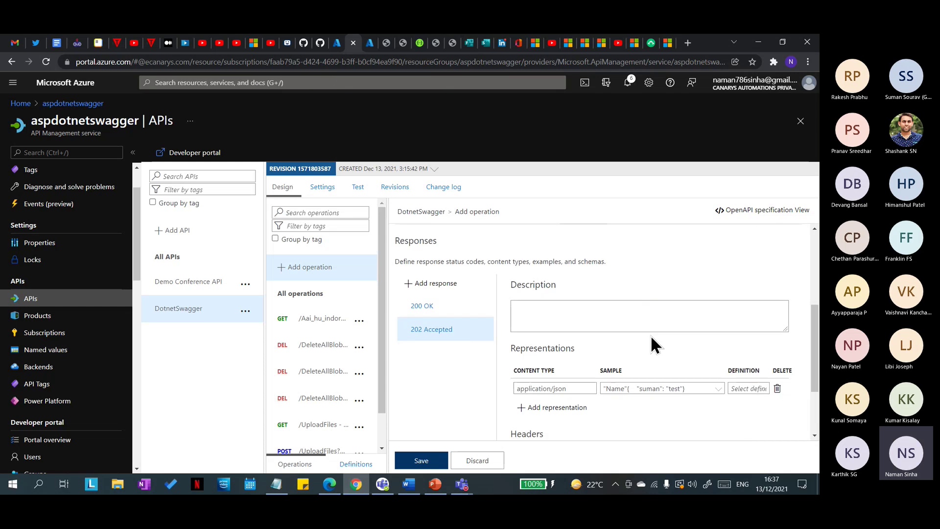
pyautogui.scroll(-3, 653, 342)
pyautogui.click(422, 460)
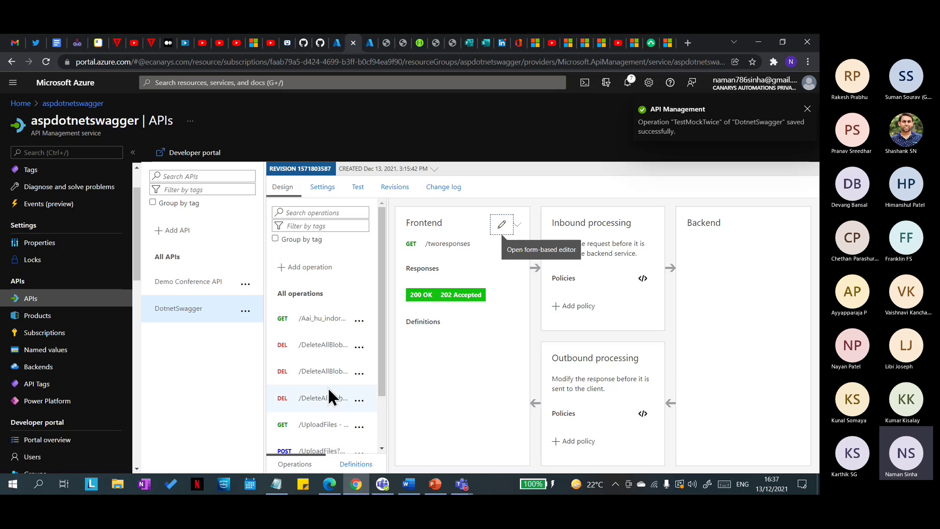
# Step: Add a Mock responses inbound policy to TestMockTwice
pyautogui.click(336, 440)
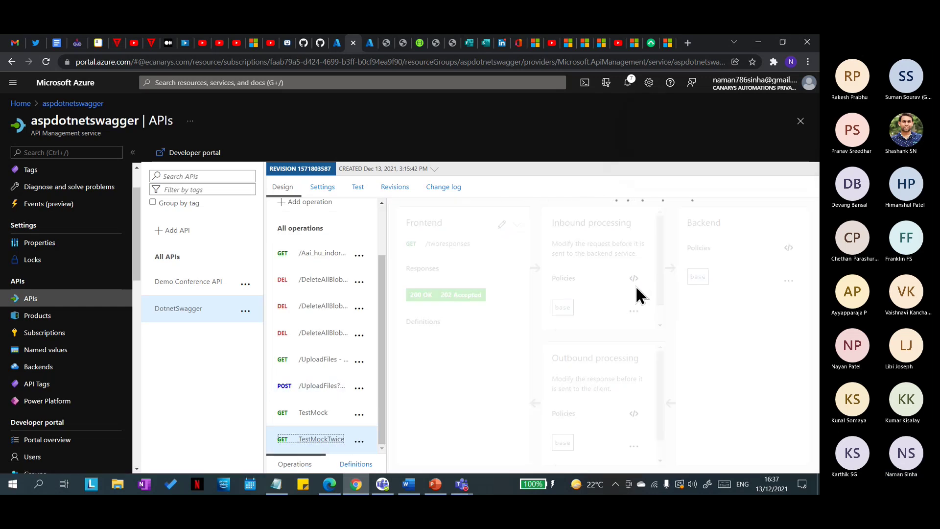
pyautogui.scroll(-1, 602, 313)
pyautogui.click(583, 313)
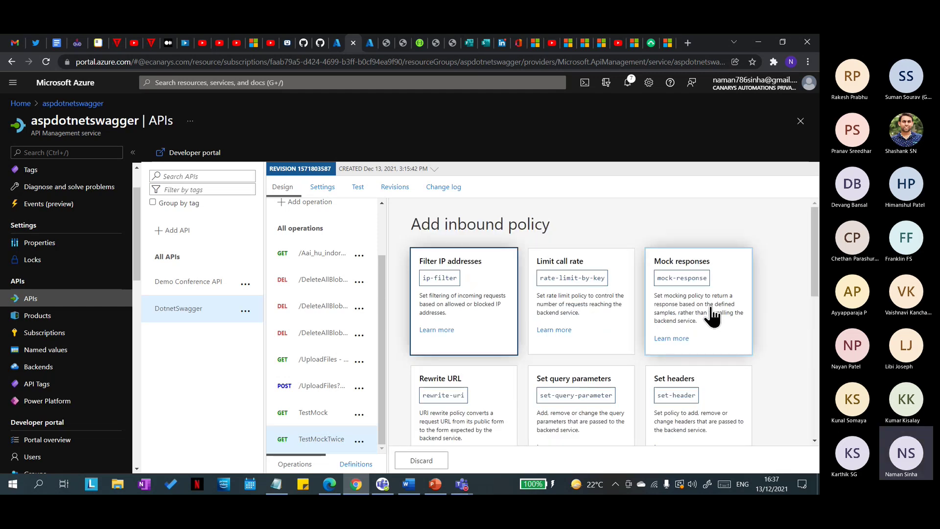
pyautogui.click(712, 316)
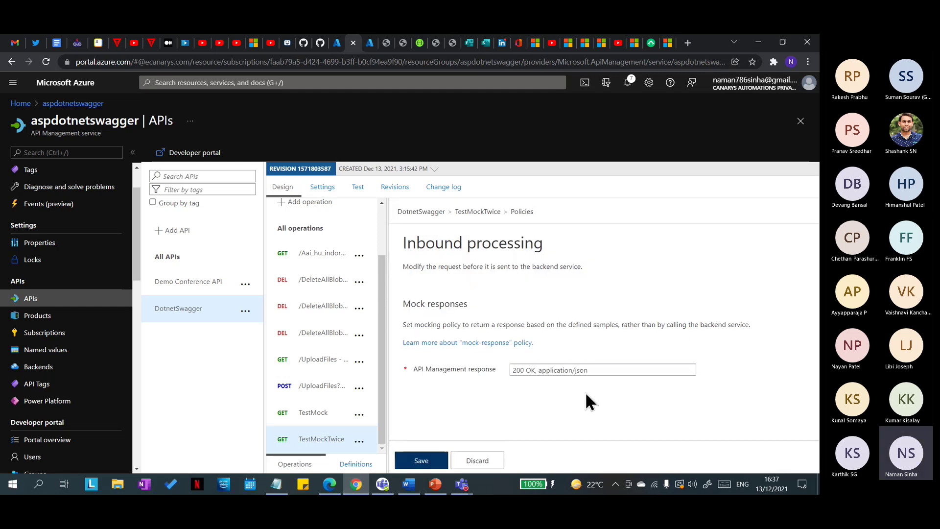
# Step: Choose 202 Accepted, application/json as the mocked response and save the policy
pyautogui.click(602, 369)
pyautogui.scroll(-2, 651, 333)
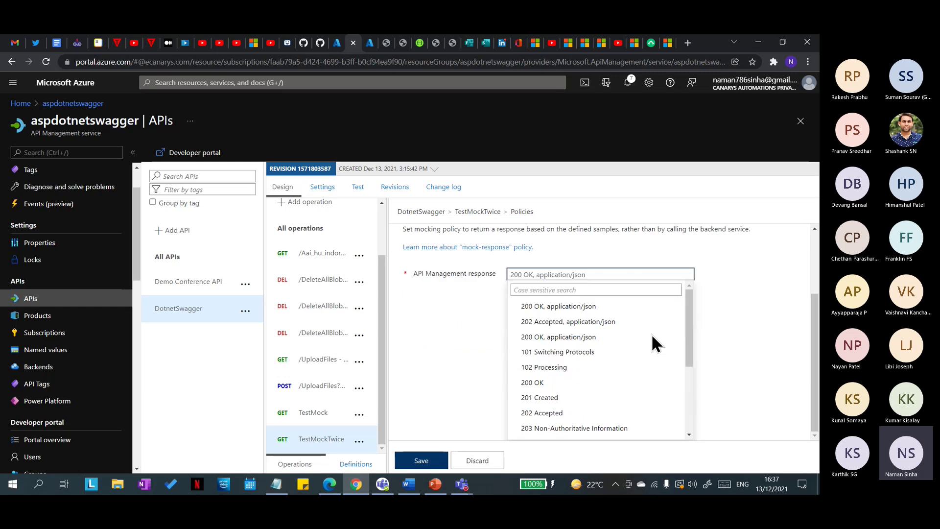
pyautogui.click(497, 315)
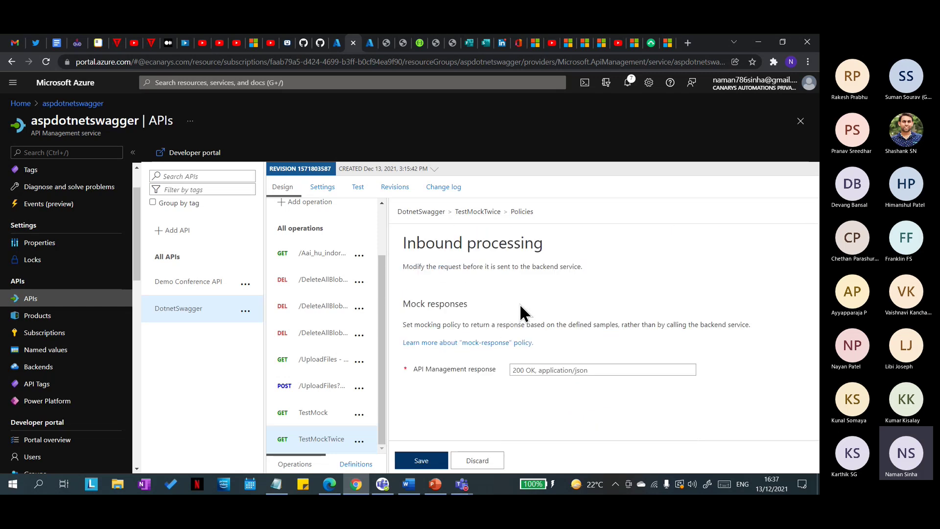
pyautogui.click(595, 370)
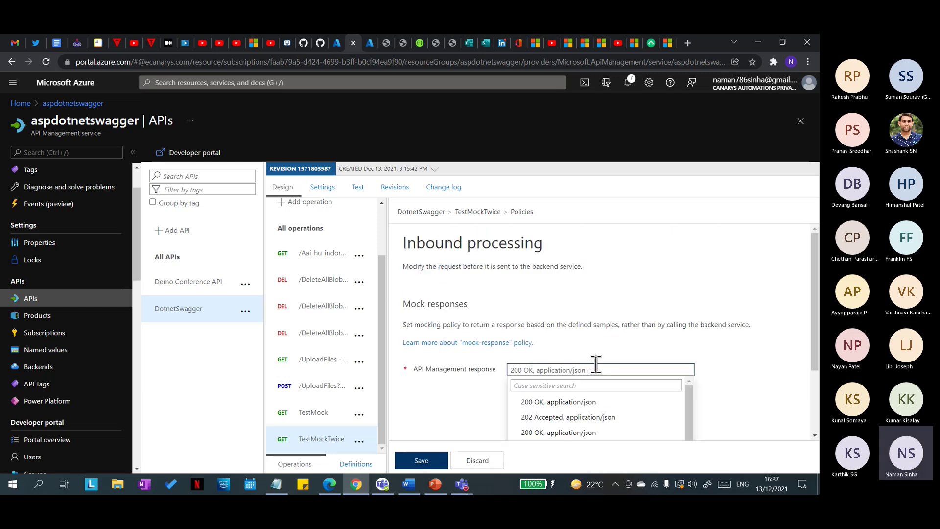
pyautogui.click(452, 412)
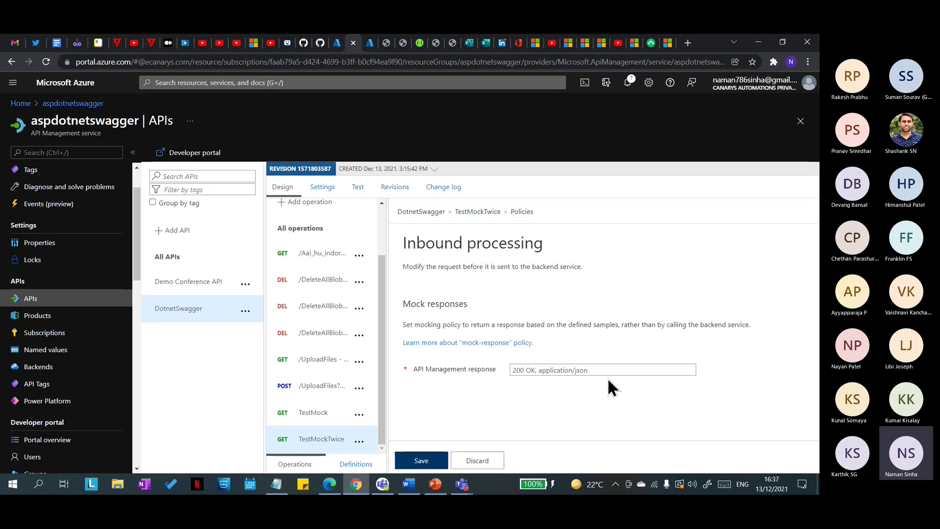
pyautogui.click(602, 370)
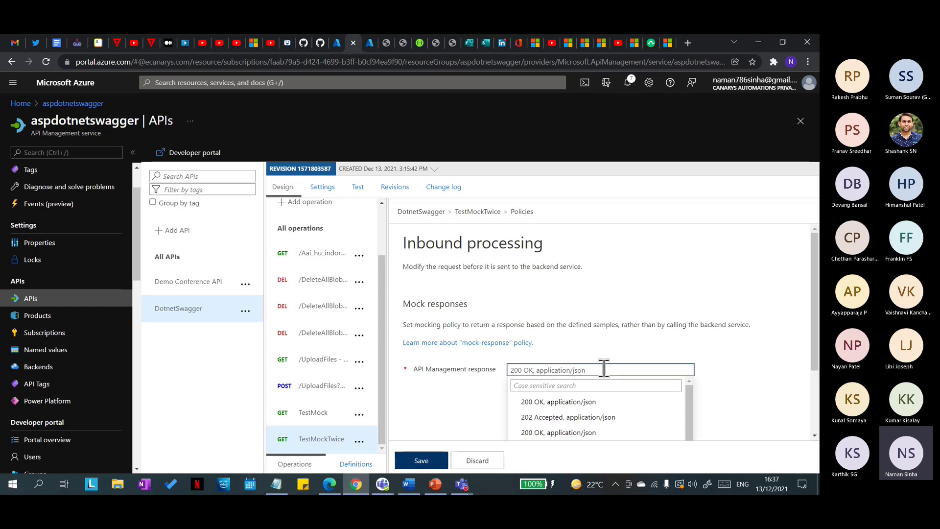
pyautogui.click(598, 420)
pyautogui.click(477, 416)
pyautogui.click(420, 459)
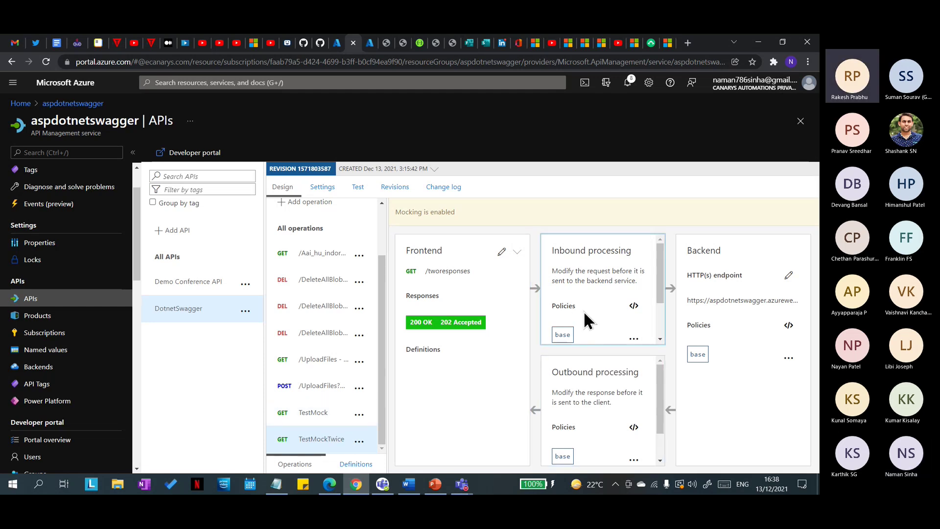
pyautogui.scroll(-3, 583, 311)
pyautogui.scroll(3, 592, 323)
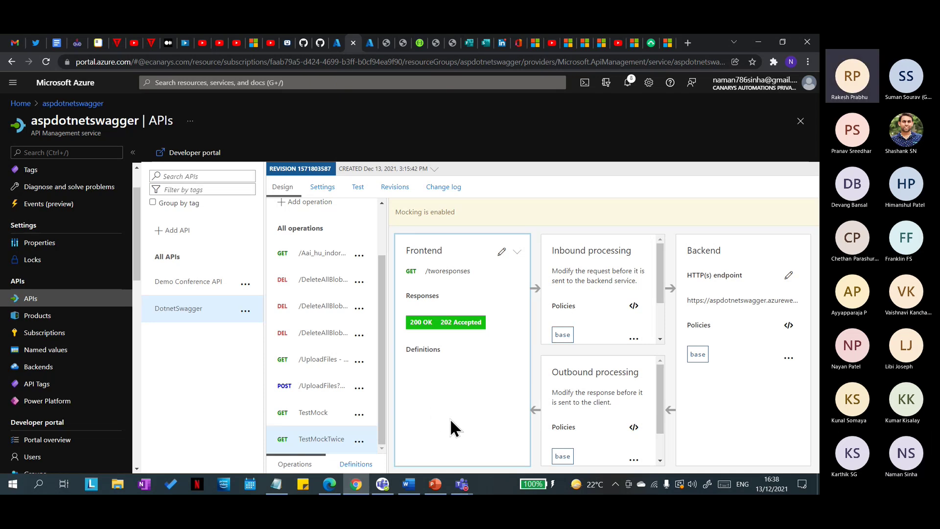
pyautogui.hotkey('alt', 'Tab')
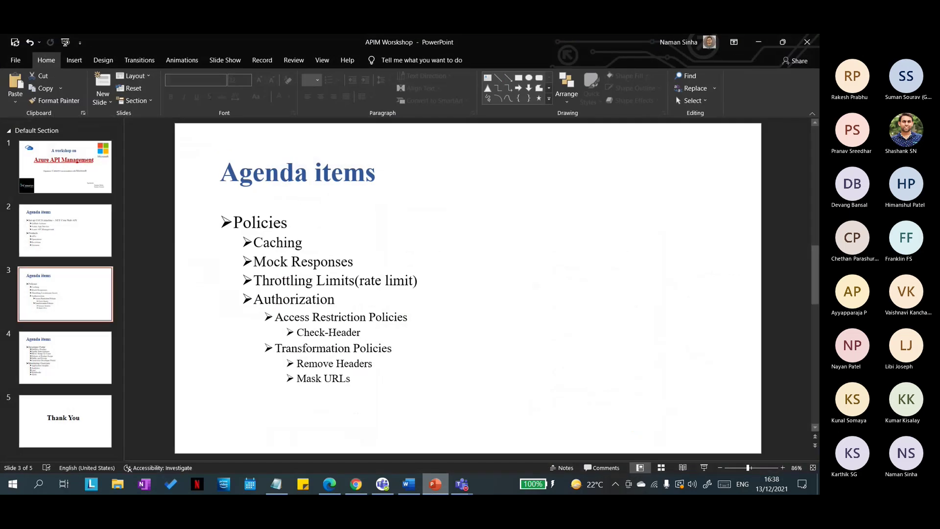
pyautogui.hotkey('alt', 'Tab')
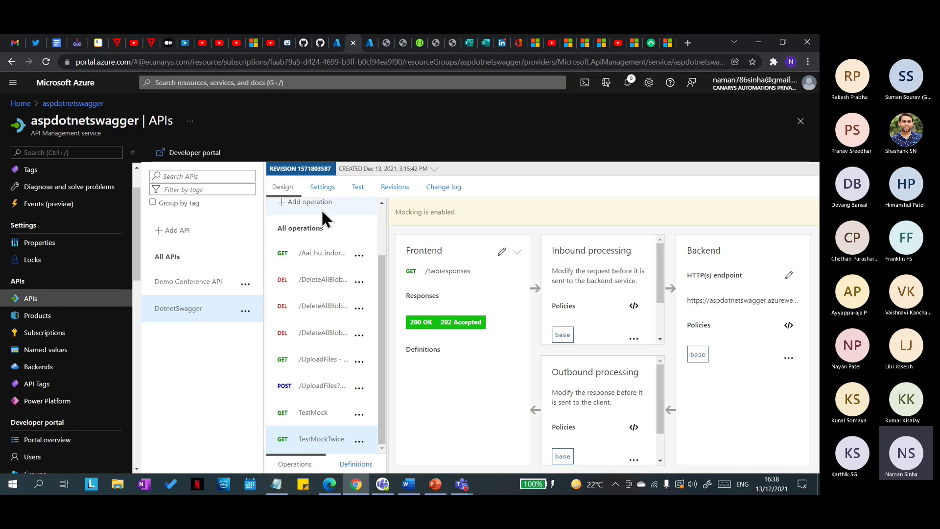
pyautogui.click(434, 485)
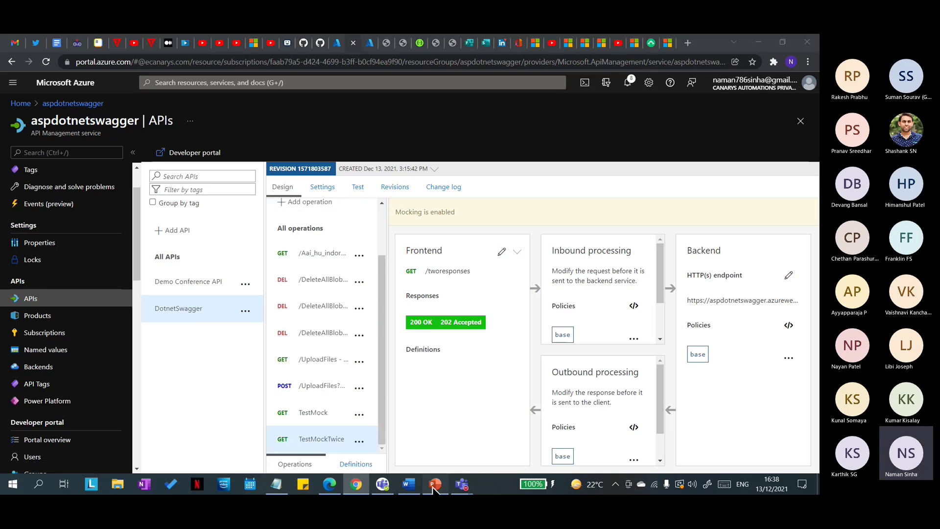
pyautogui.click(434, 487)
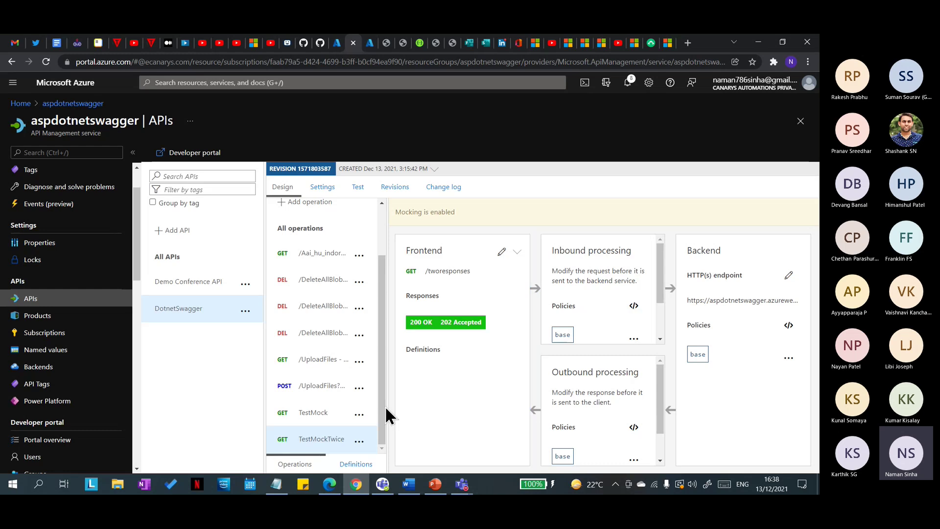
# Step: Open the mock-response policy's options under Inbound processing and discard the unsaved changes
pyautogui.click(323, 443)
pyautogui.scroll(-2, 588, 324)
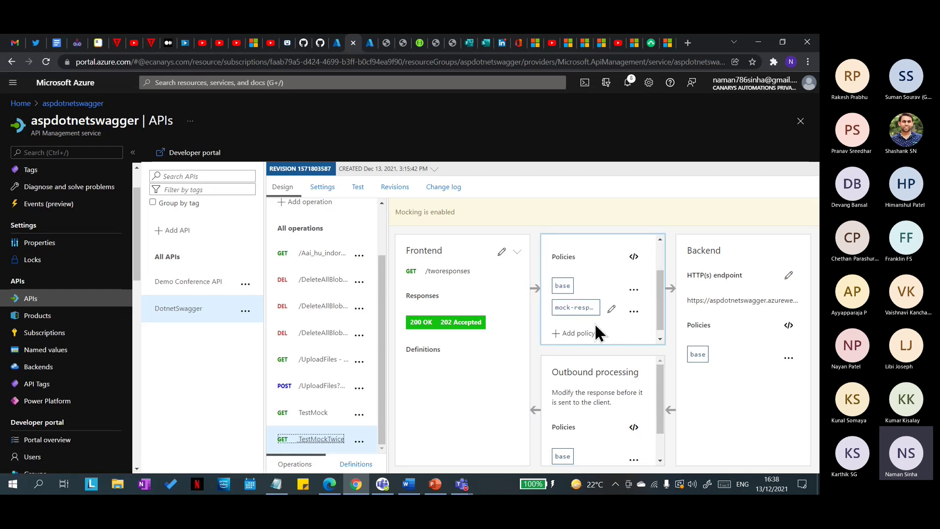
pyautogui.click(620, 305)
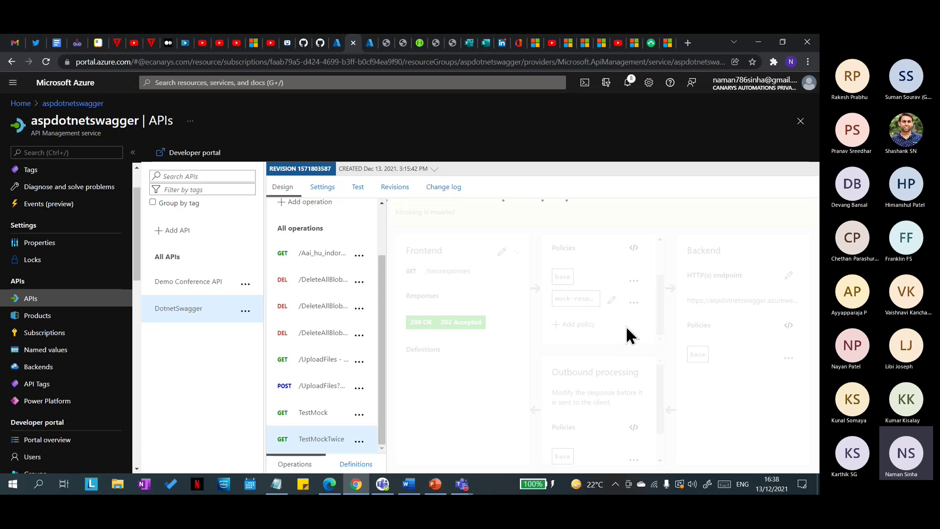
pyautogui.click(633, 302)
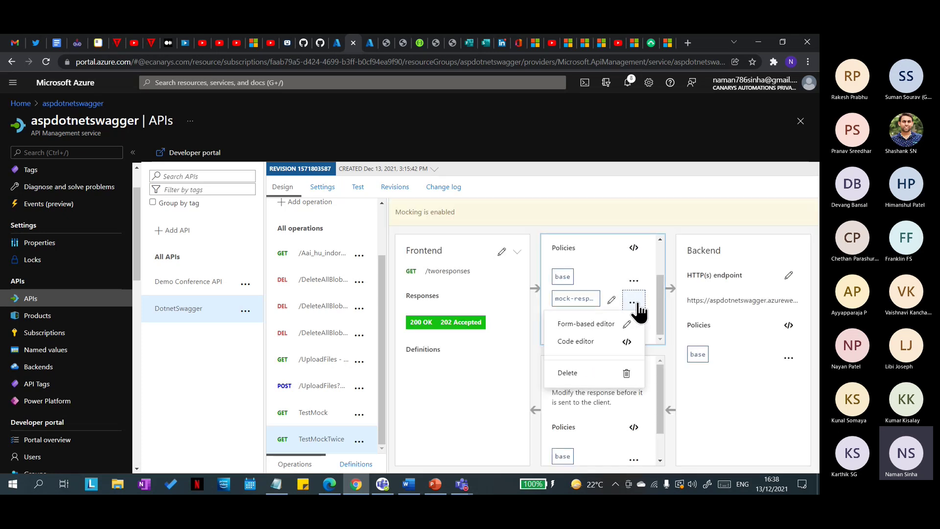
pyautogui.click(626, 373)
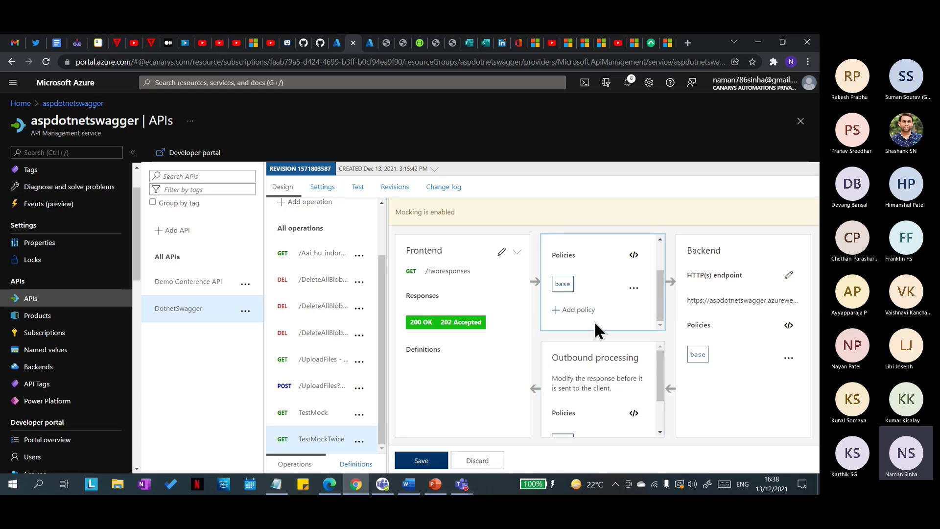
pyautogui.click(573, 310)
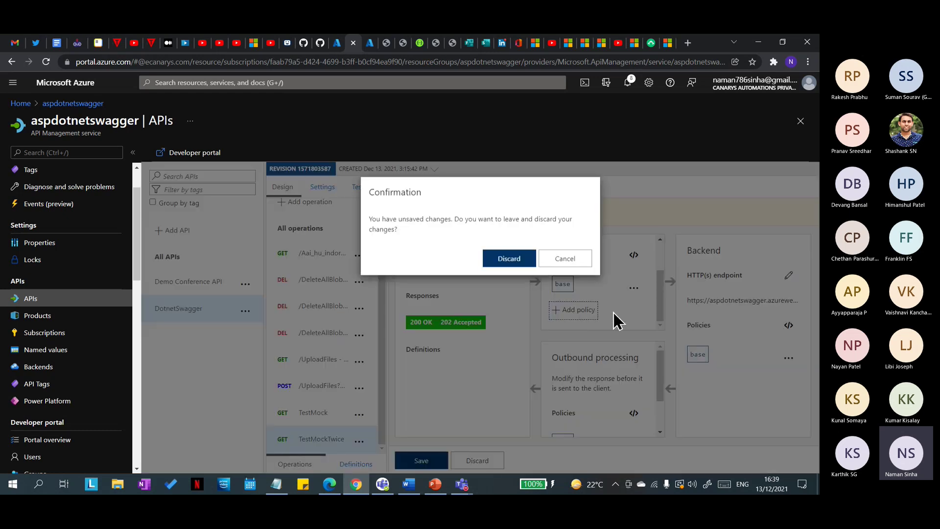
pyautogui.click(514, 259)
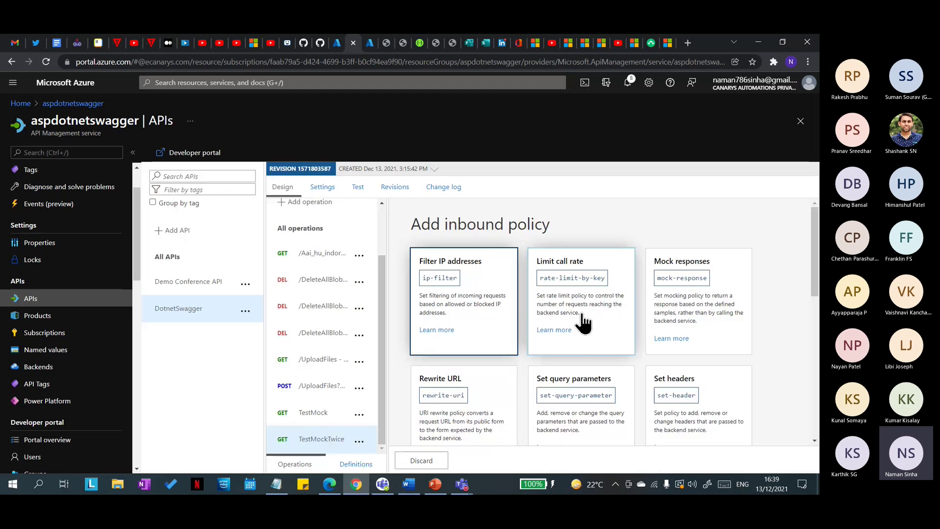
# Step: View the raw policy XML with snippets, discard it, and bring up the Add inbound policy gallery
pyautogui.scroll(-8, 582, 323)
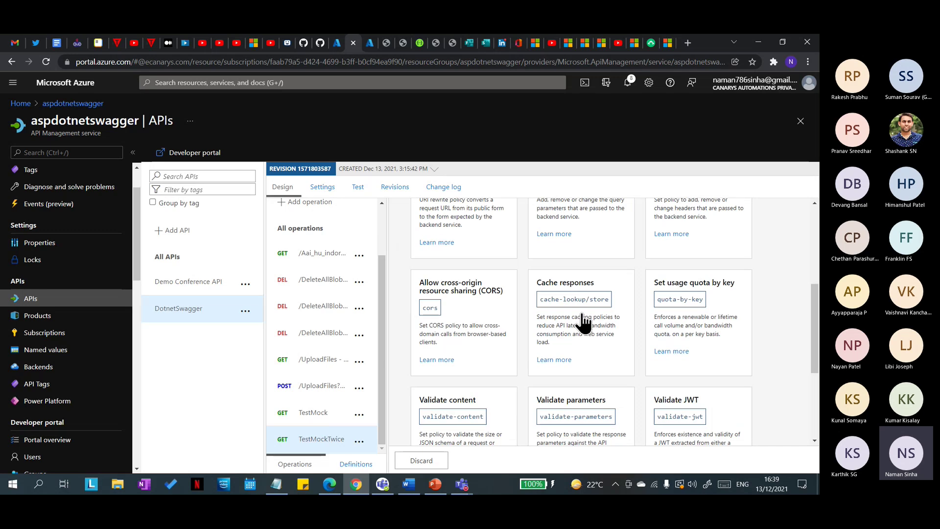
pyautogui.click(490, 387)
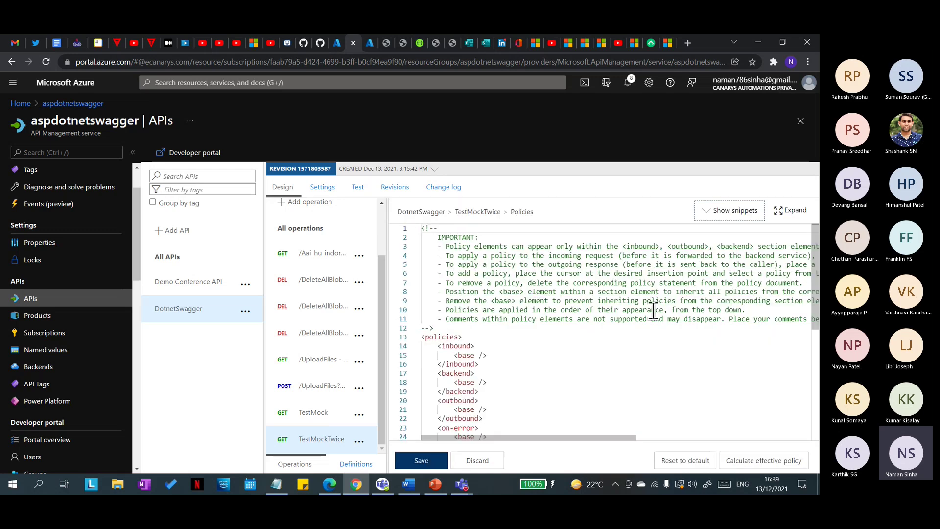
pyautogui.click(732, 211)
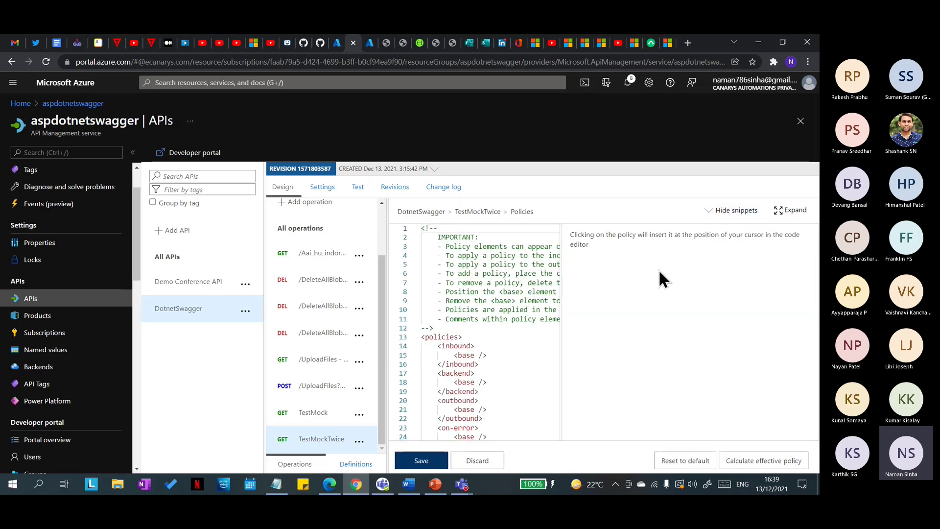
pyautogui.click(712, 214)
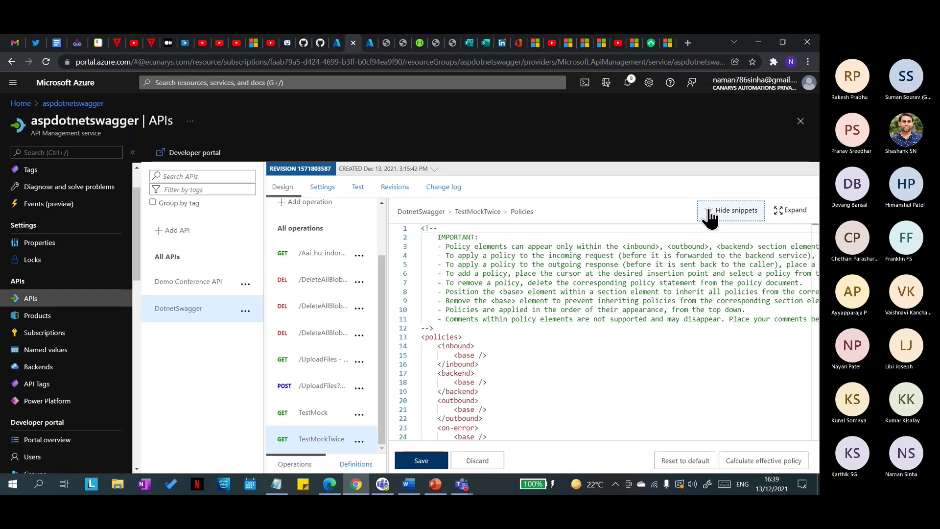
pyautogui.click(477, 460)
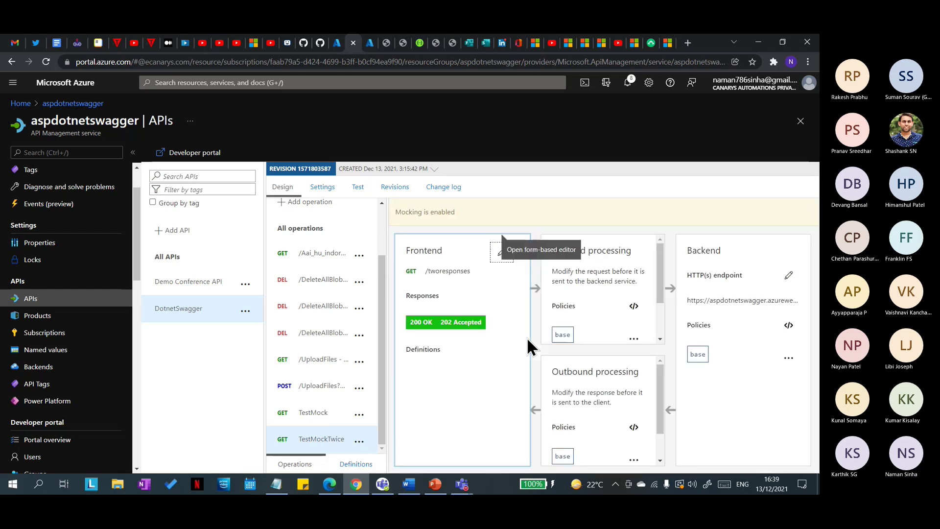
pyautogui.scroll(-2, 625, 309)
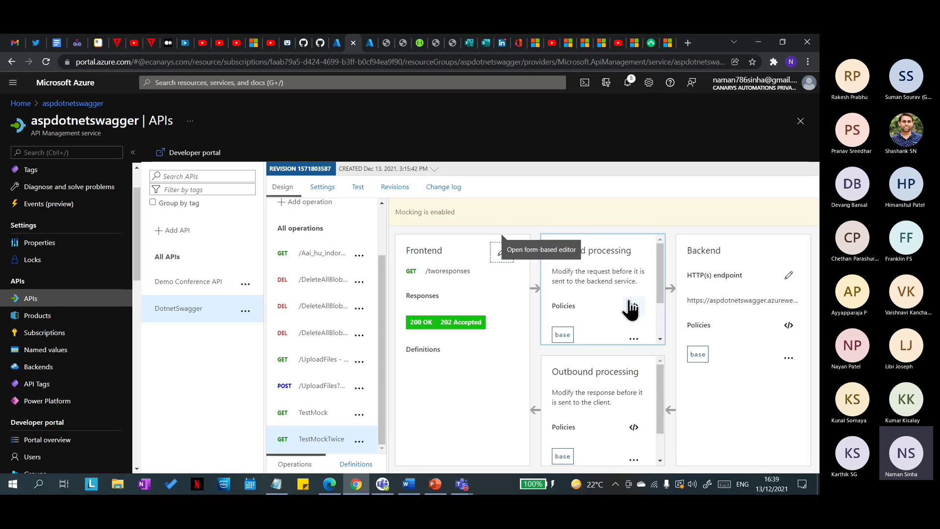
pyautogui.click(580, 325)
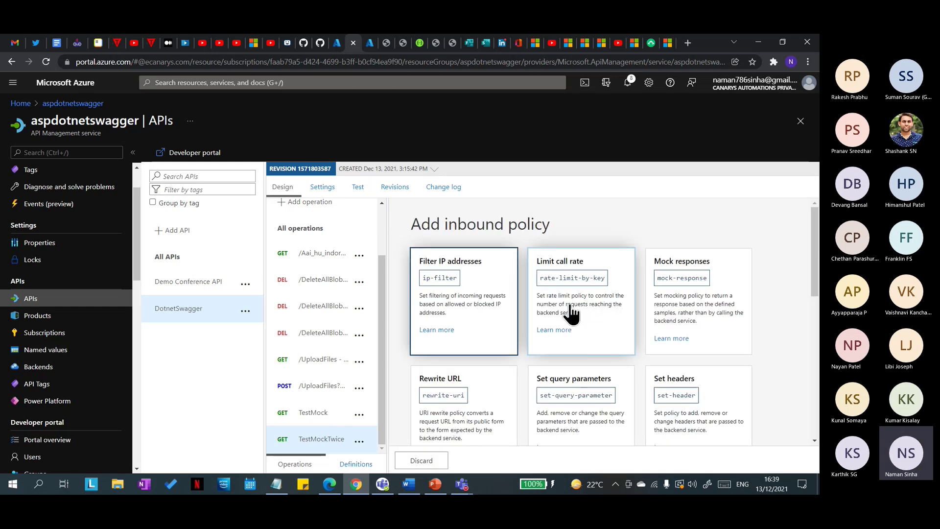
# Step: Choose Limit call rate and enter 3 calls per 60-second renewal period
pyautogui.click(584, 319)
pyautogui.scroll(-1, 553, 377)
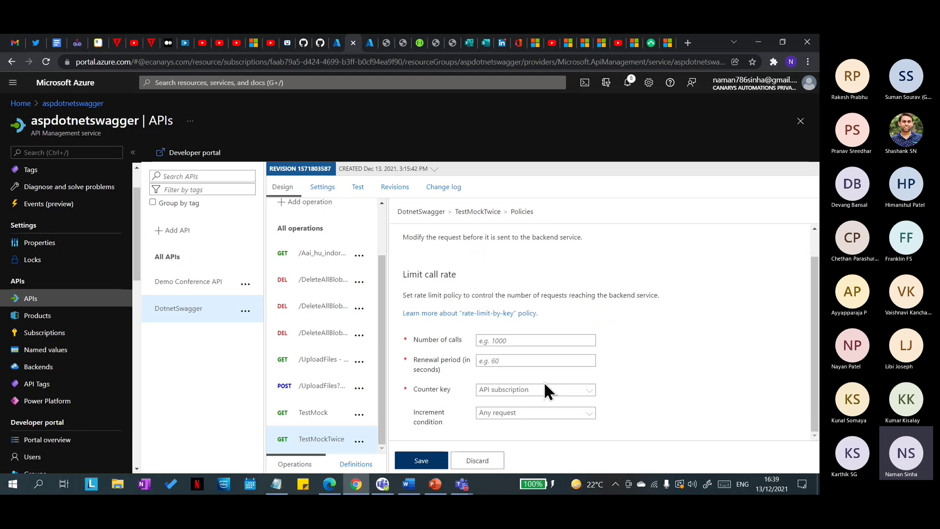
pyautogui.click(509, 342)
pyautogui.moveTo(463, 280); pyautogui.dragTo(402, 235)
pyautogui.click(573, 342)
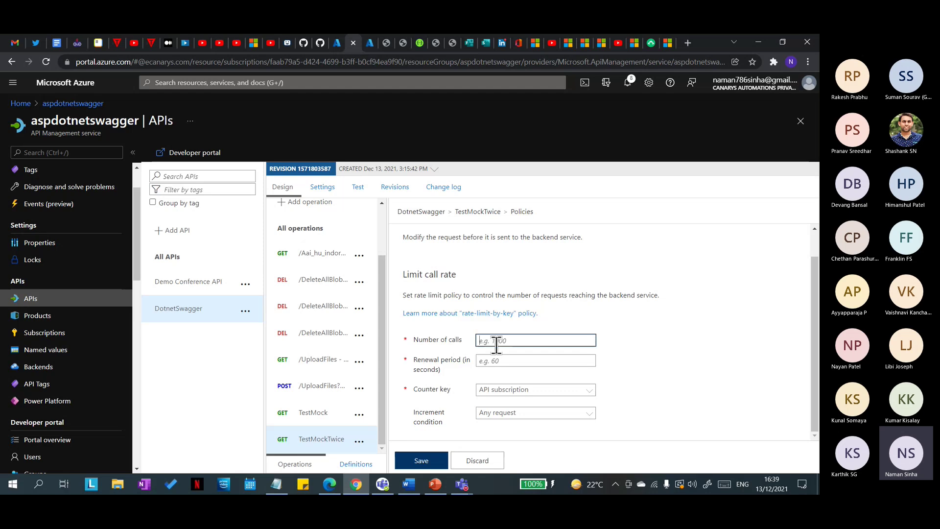
pyautogui.click(495, 363)
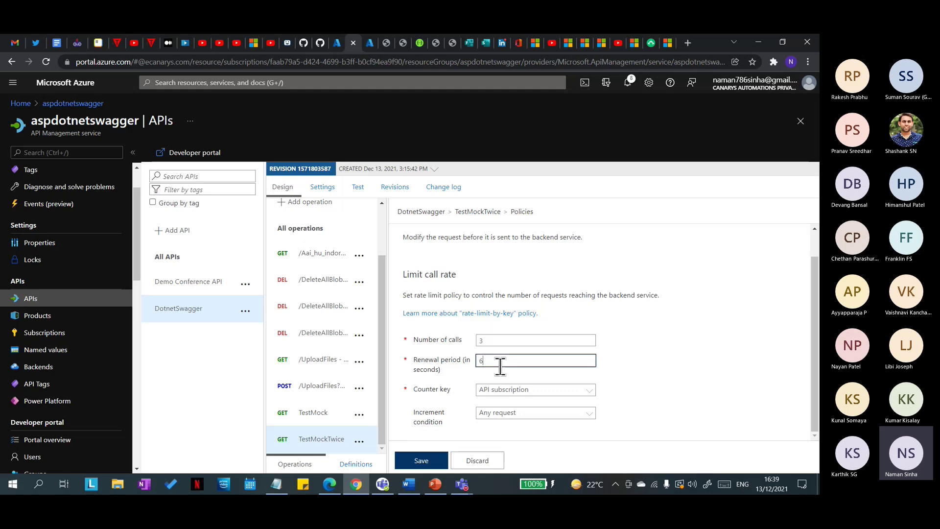
pyautogui.click(505, 341)
pyautogui.click(506, 367)
# Step: Keep API subscription as the rate limit's counter key
pyautogui.click(587, 394)
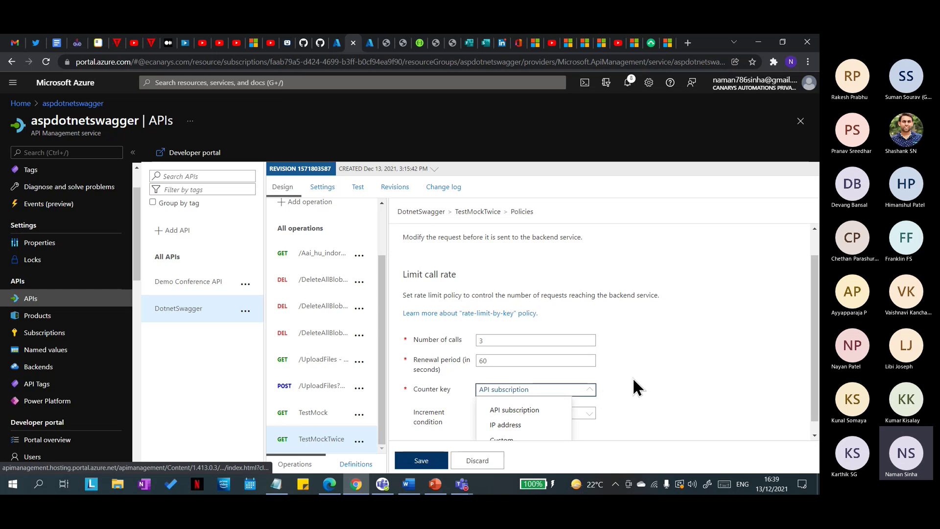
pyautogui.scroll(-1, 656, 392)
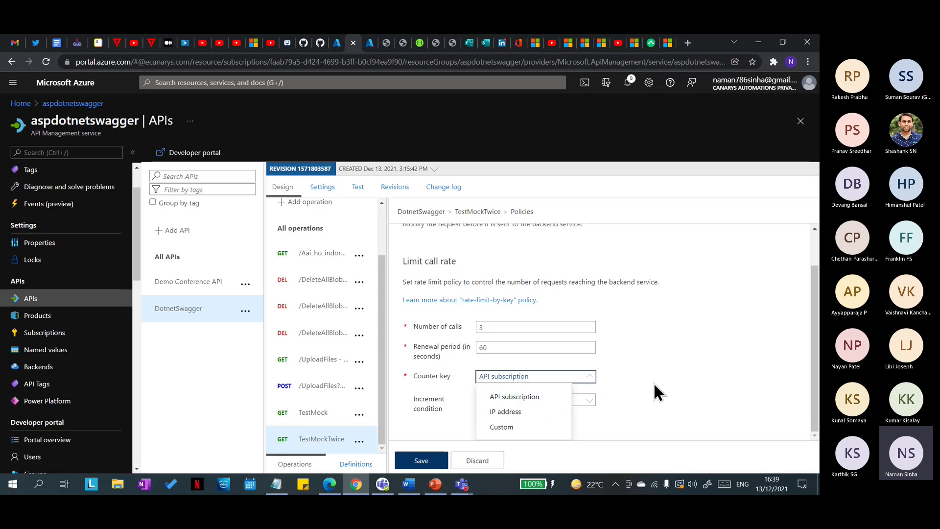
pyautogui.click(681, 376)
pyautogui.scroll(1, 662, 381)
pyautogui.click(587, 392)
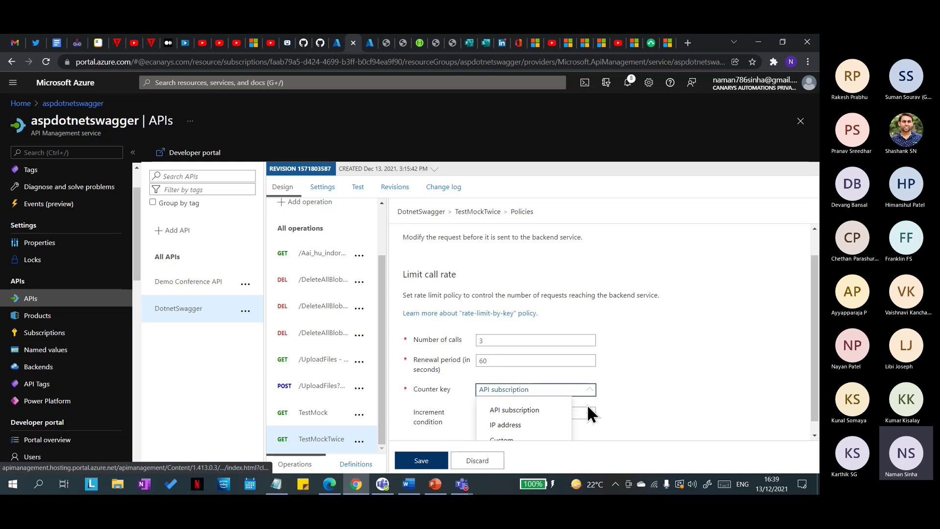
pyautogui.scroll(-1, 635, 388)
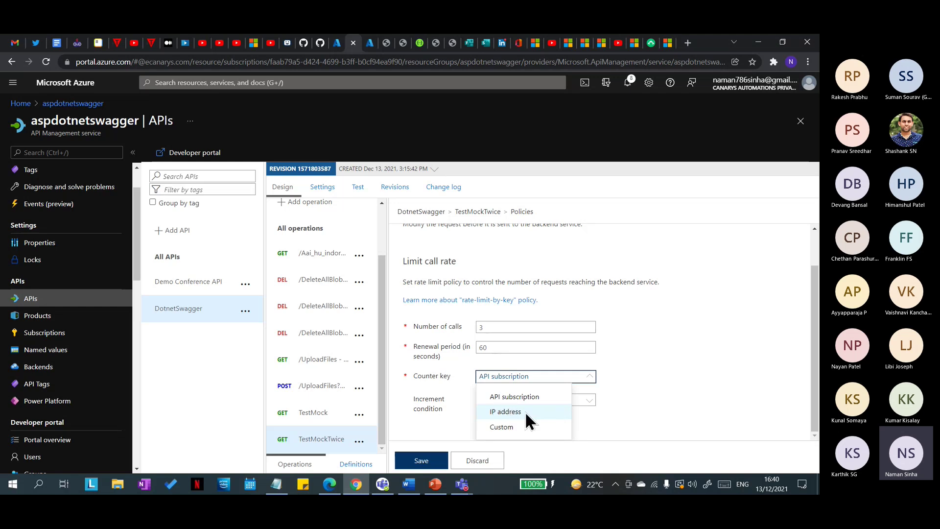
pyautogui.click(481, 326)
pyautogui.press('Tab')
pyautogui.click(580, 394)
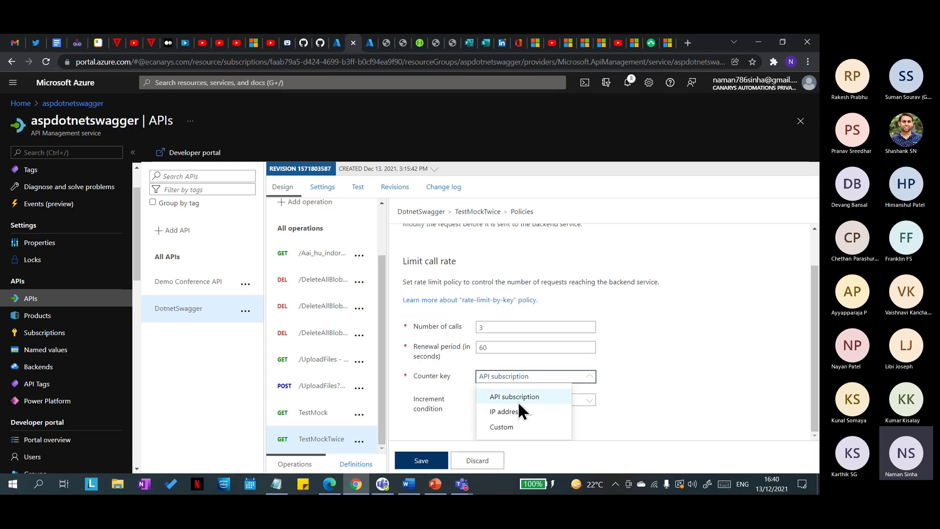
pyautogui.click(635, 366)
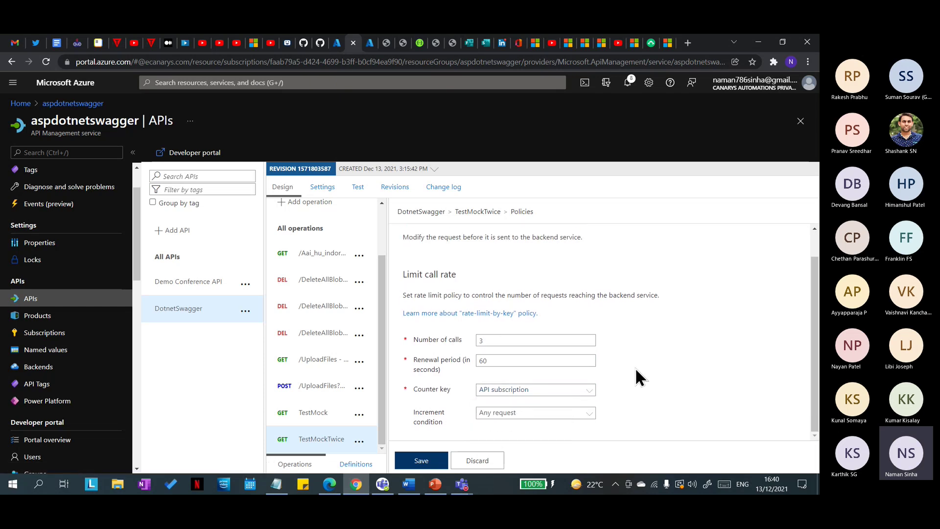
# Step: Keep Any request as the rate limit's increment condition
pyautogui.click(584, 414)
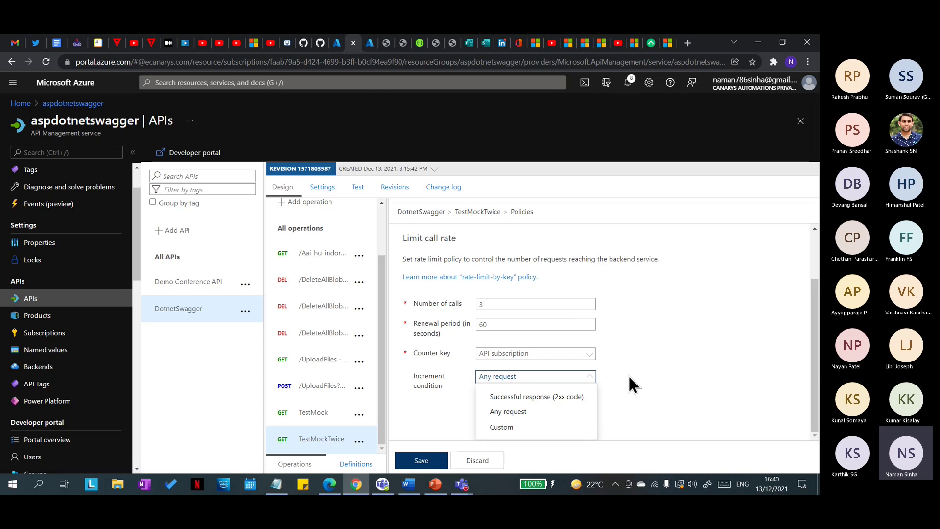
pyautogui.click(493, 307)
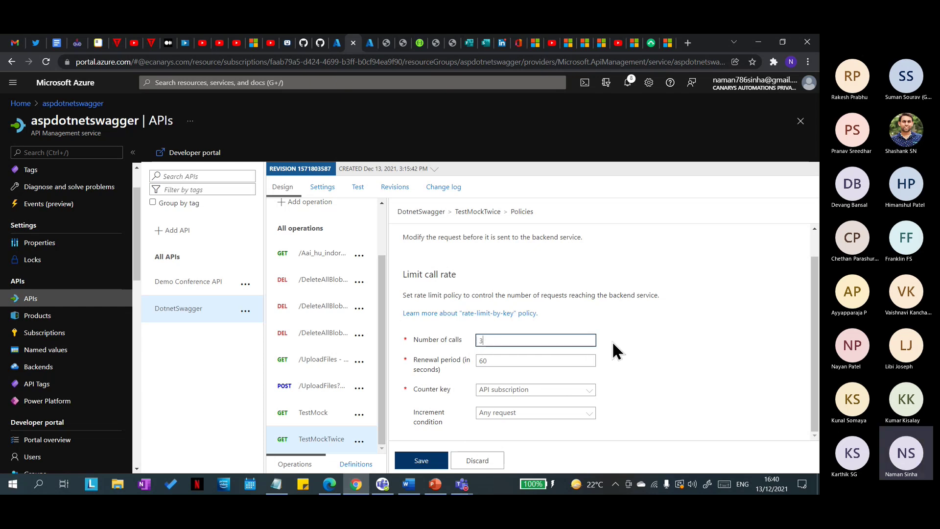
pyautogui.click(589, 414)
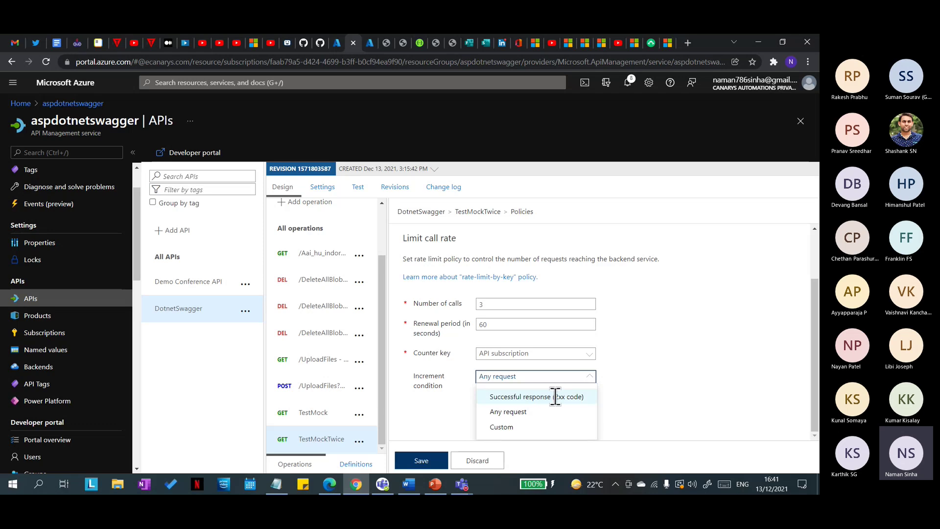
pyautogui.click(492, 304)
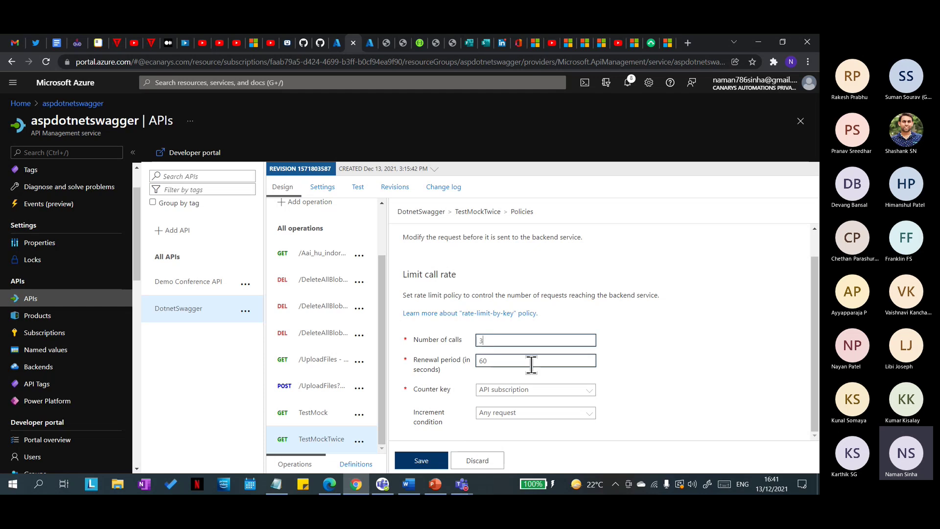
pyautogui.click(588, 416)
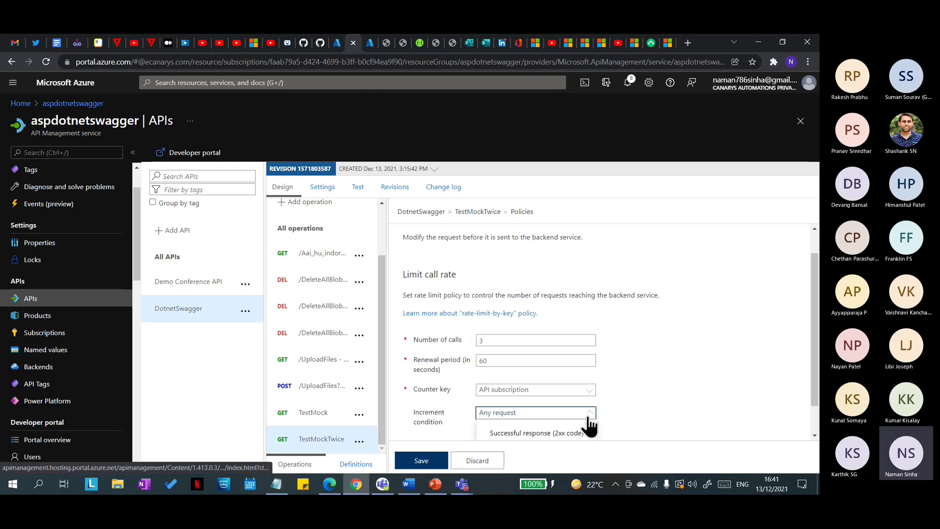
pyautogui.click(656, 374)
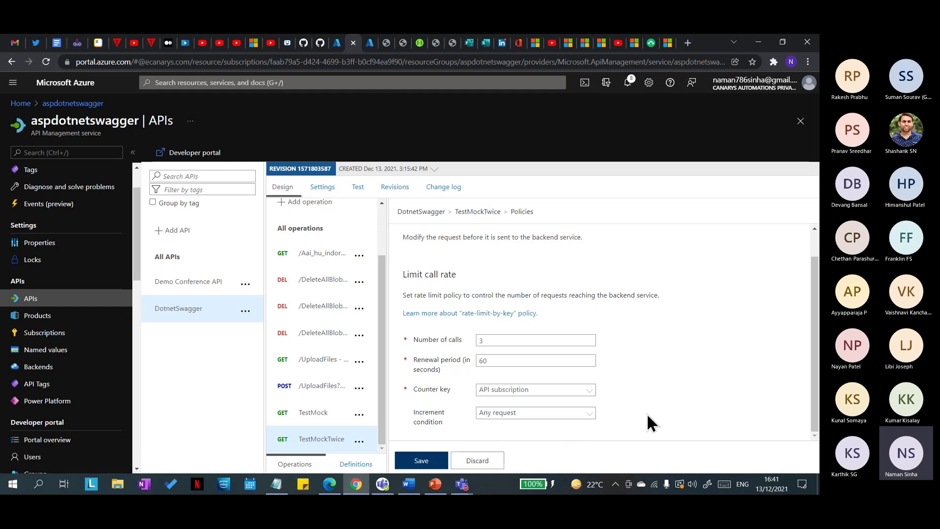
# Step: Save the rate-limit policy and check it is listed under Inbound processing
pyautogui.click(420, 463)
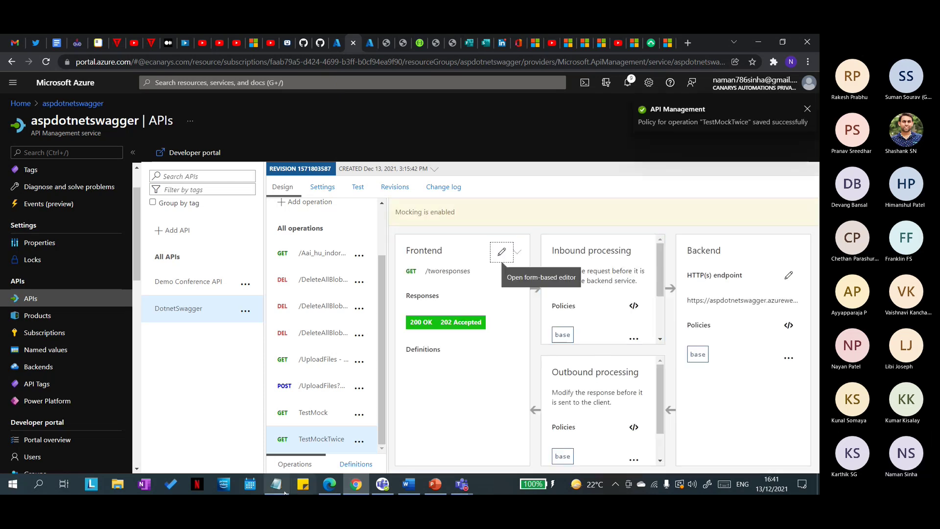
pyautogui.scroll(-3, 607, 340)
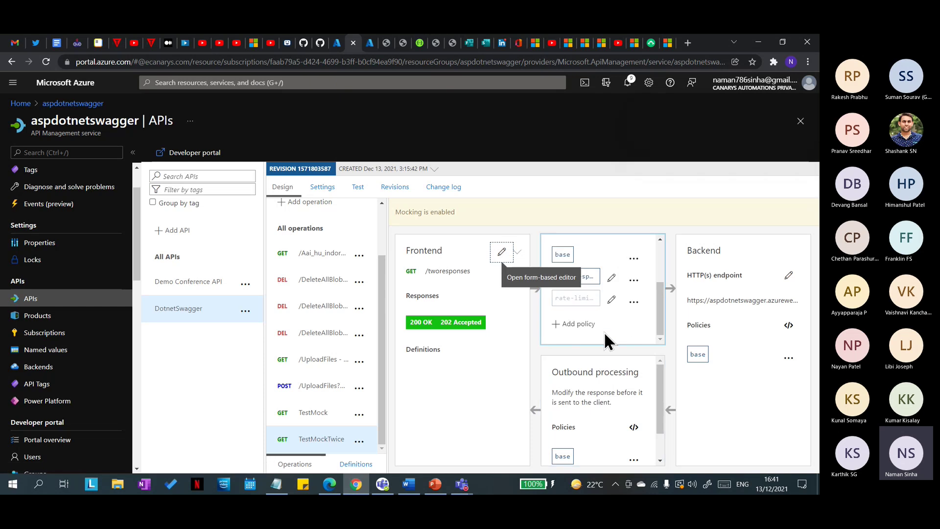
pyautogui.scroll(3, 607, 330)
pyautogui.scroll(-3, 603, 333)
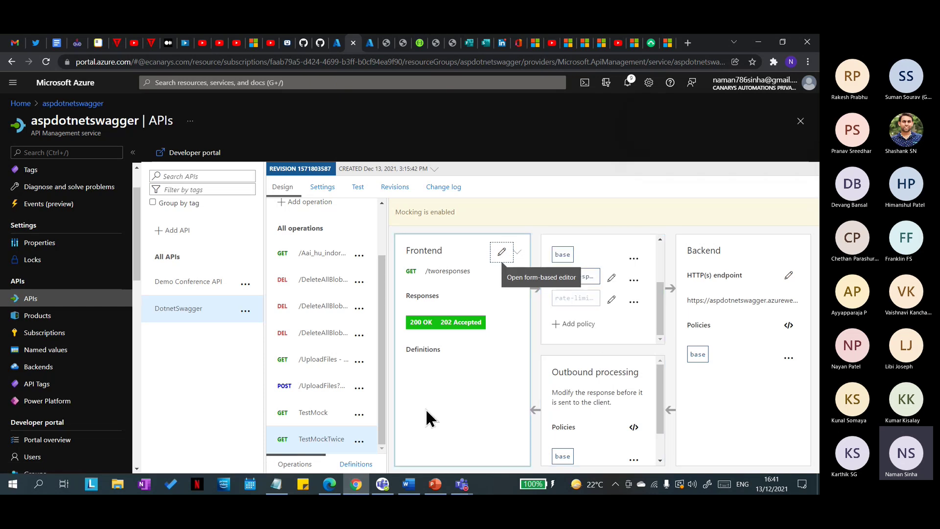
pyautogui.scroll(2, 583, 335)
pyautogui.scroll(-2, 584, 337)
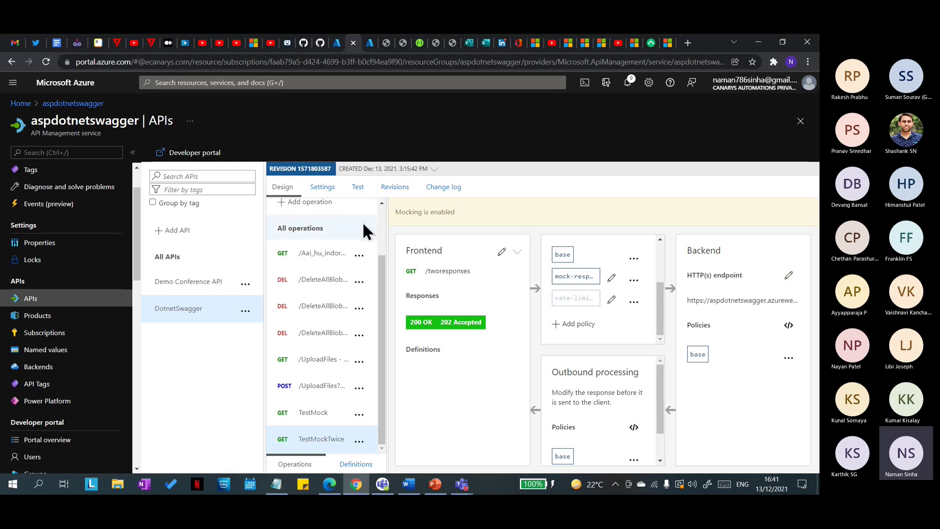
# Step: Send repeated TestMockTwice test requests to try exceeding the 3-call limit
pyautogui.click(359, 190)
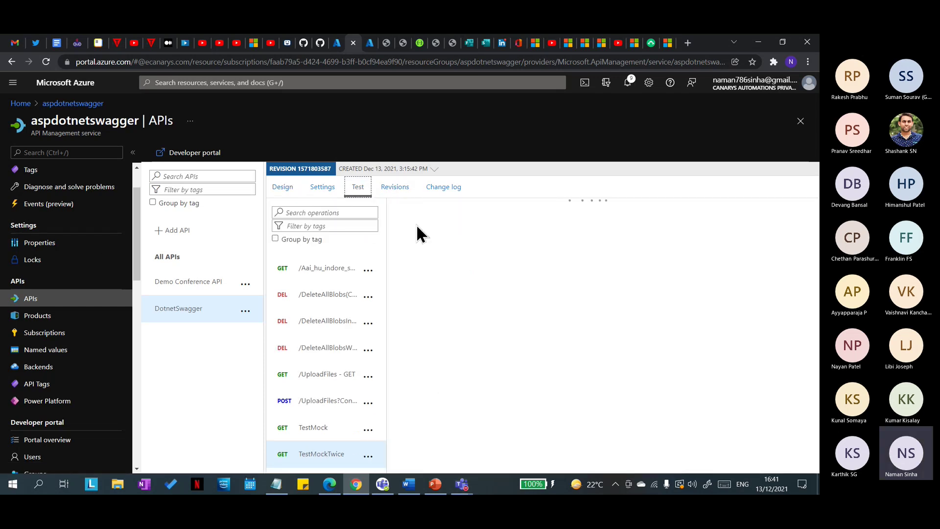
pyautogui.scroll(-3, 505, 387)
pyautogui.scroll(3, 499, 384)
pyautogui.scroll(-2, 498, 382)
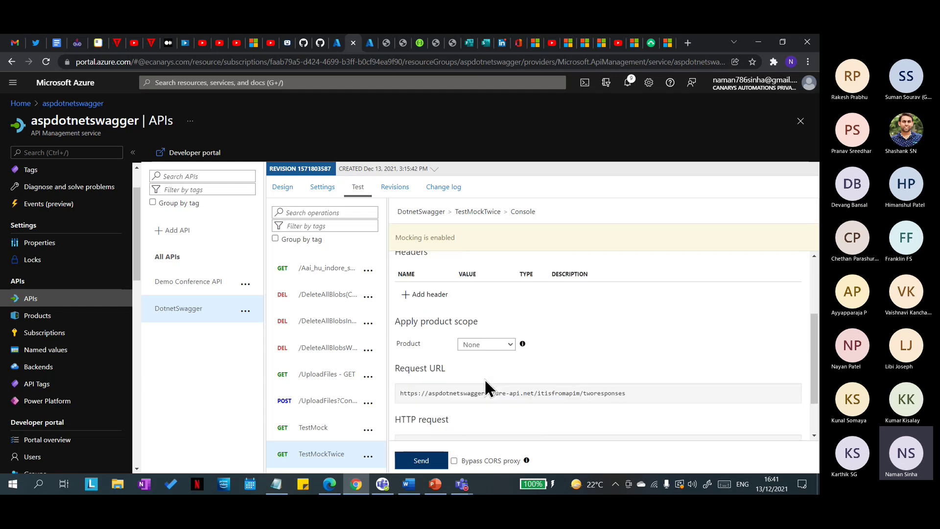
pyautogui.click(422, 460)
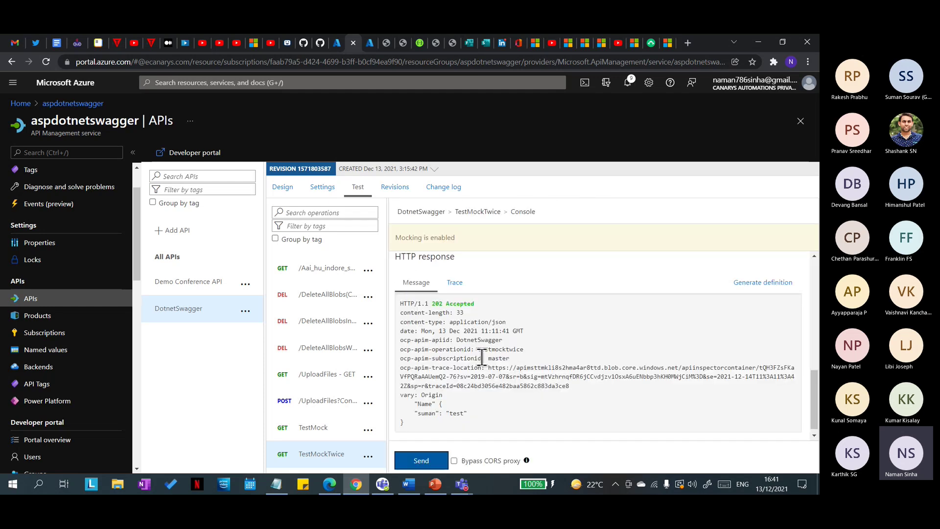
pyautogui.click(430, 463)
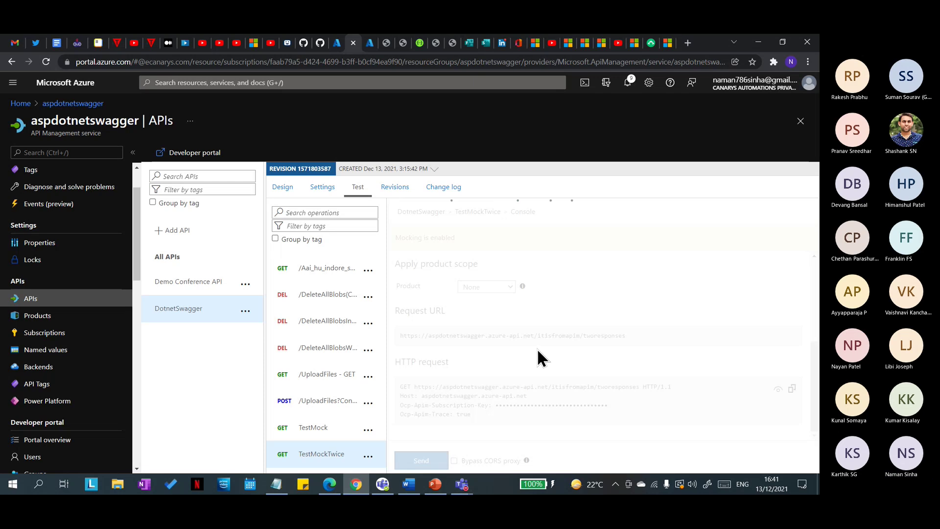
pyautogui.click(430, 464)
pyautogui.click(411, 460)
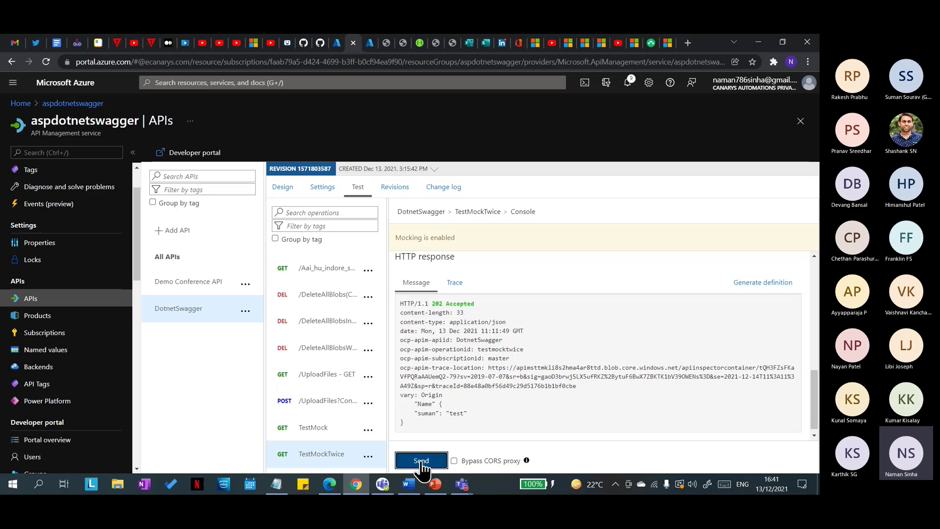
pyautogui.click(423, 463)
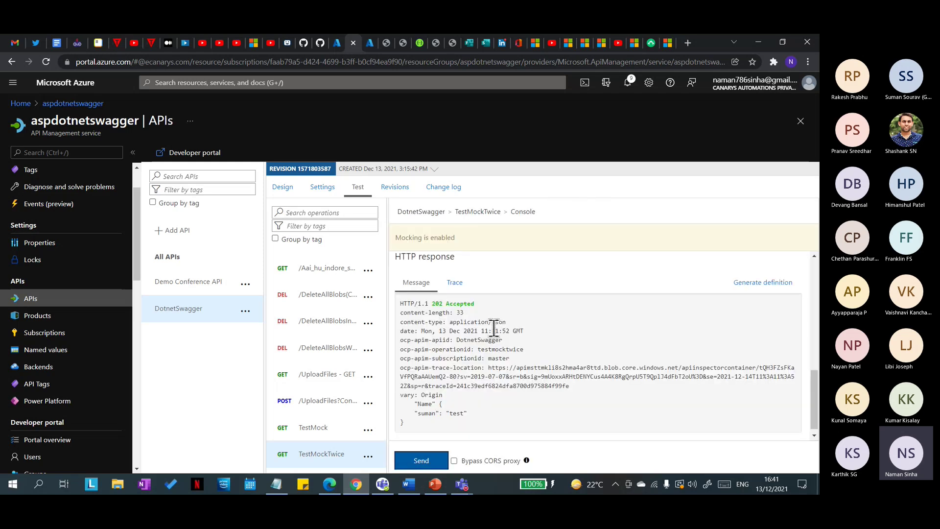
# Step: Point out the 202 Accepted response and the Mocking is enabled notice, then reload the console
pyautogui.moveTo(409, 424); pyautogui.dragTo(397, 313)
pyautogui.click(484, 299)
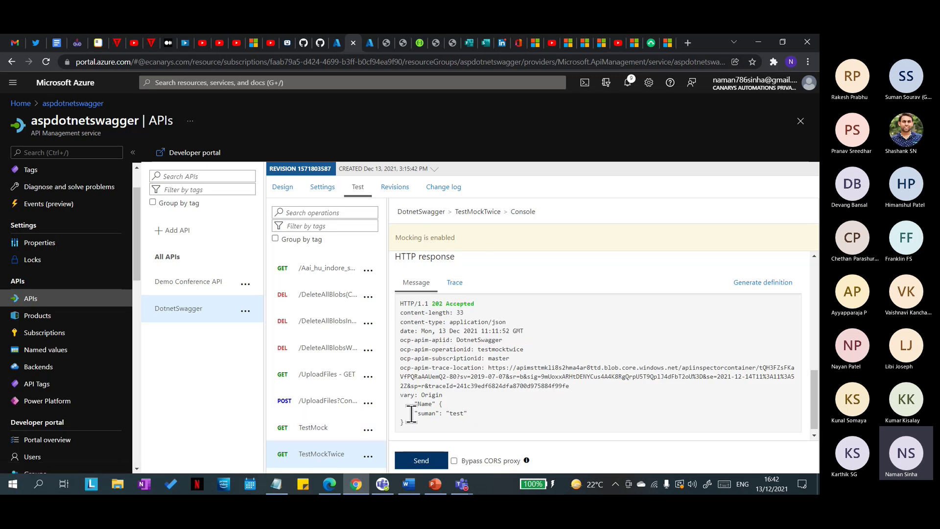
pyautogui.moveTo(405, 429); pyautogui.dragTo(398, 310)
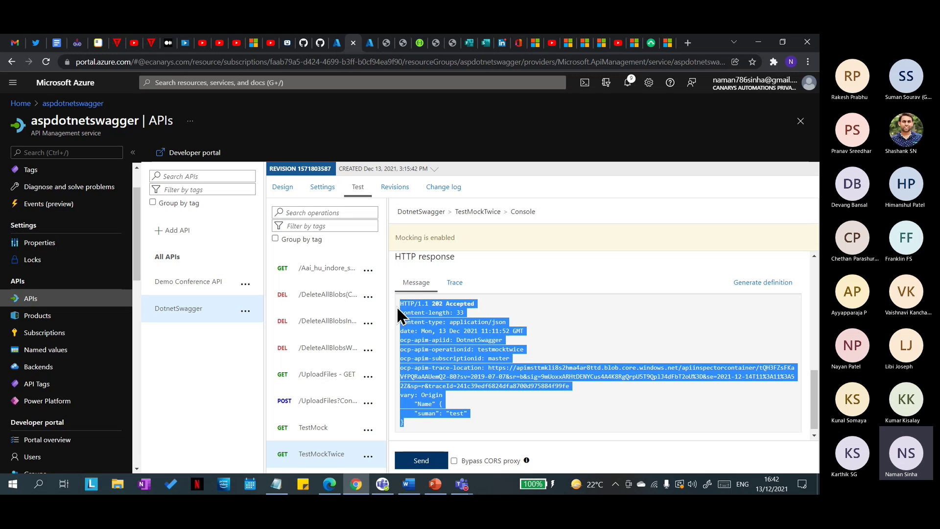
pyautogui.click(532, 327)
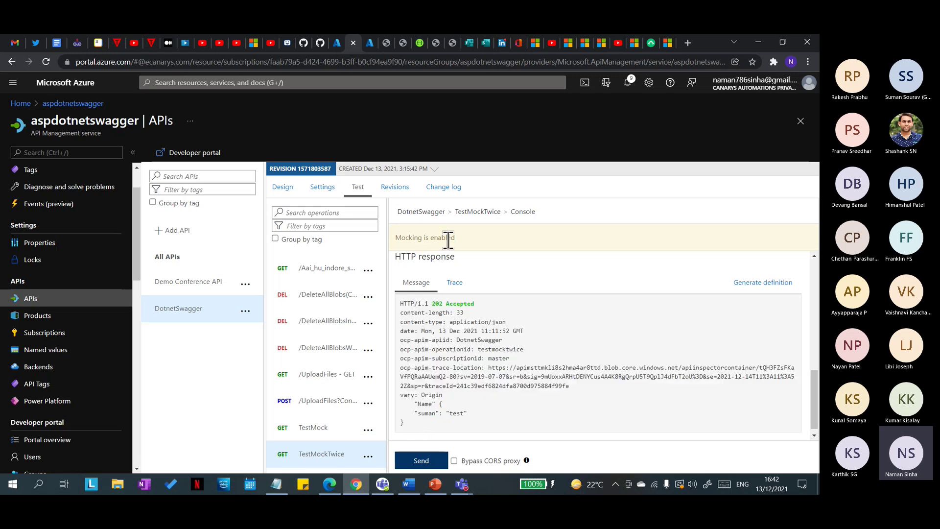
pyautogui.moveTo(466, 238); pyautogui.dragTo(390, 241)
pyautogui.click(451, 338)
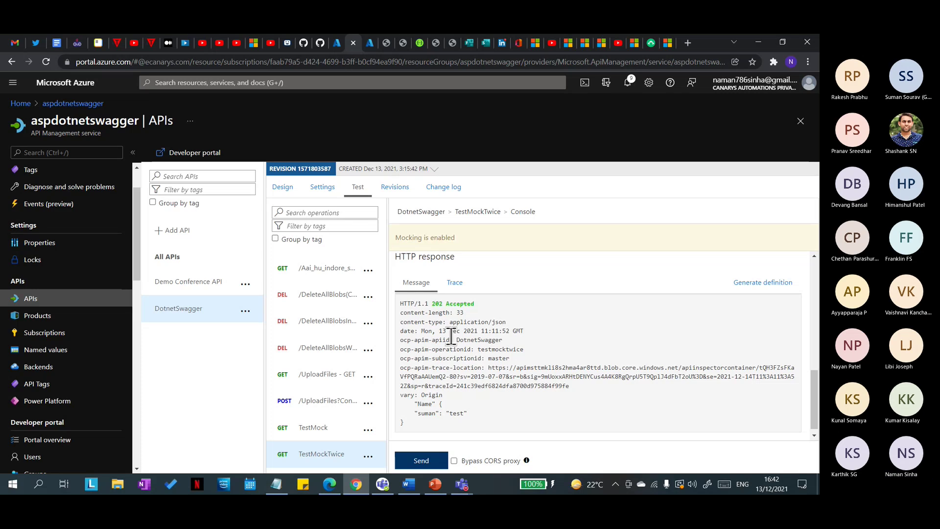
pyautogui.click(334, 457)
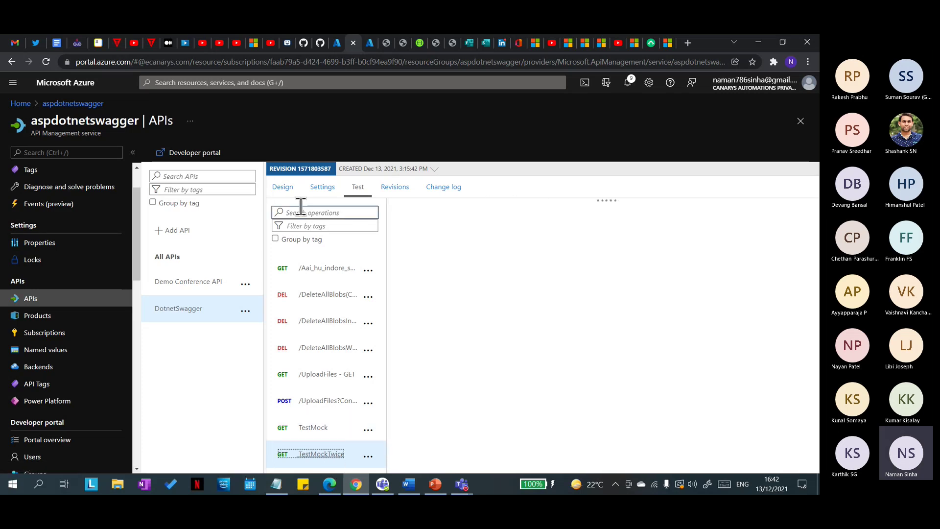
# Step: Move rate-limit-by-key above mock-response in Inbound processing and save the policy
pyautogui.click(282, 186)
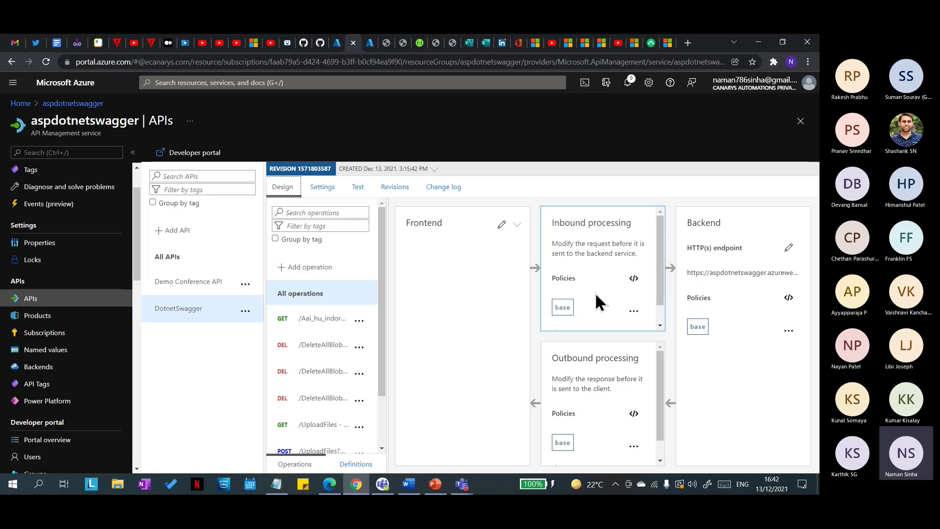
pyautogui.scroll(-2, 346, 399)
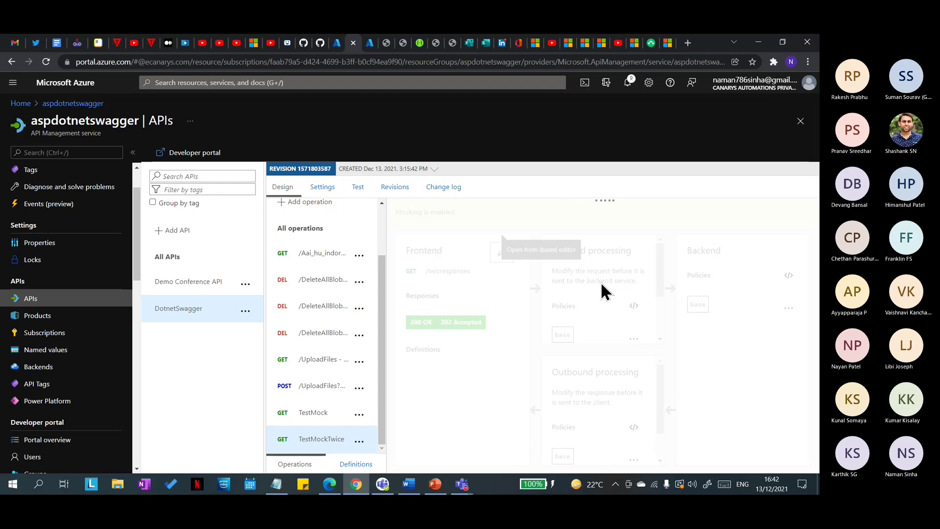
pyautogui.scroll(-2, 596, 301)
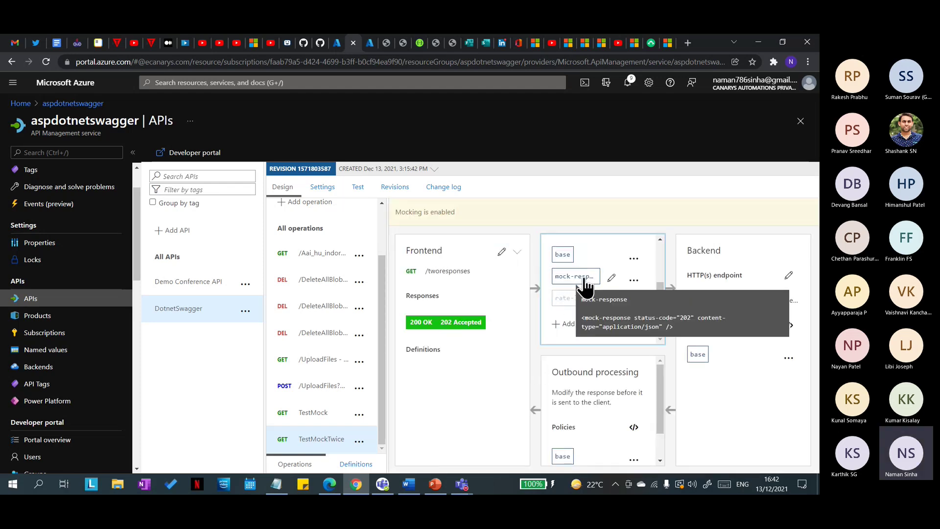
pyautogui.moveTo(574, 299)
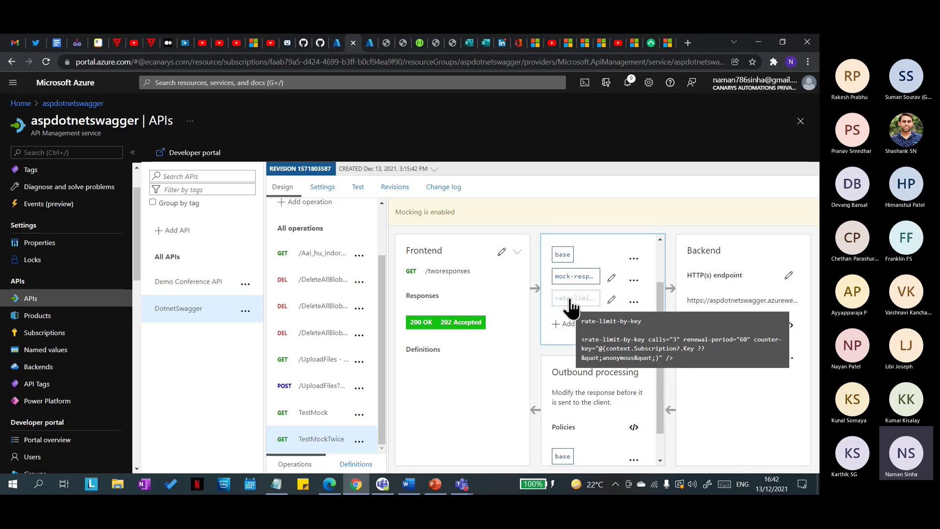
pyautogui.moveTo(579, 304); pyautogui.dragTo(578, 277)
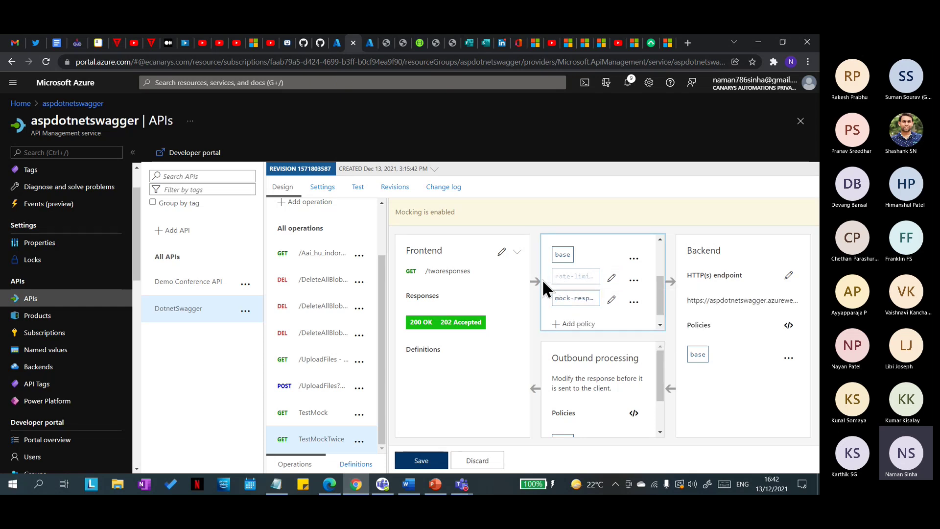
pyautogui.moveTo(557, 304)
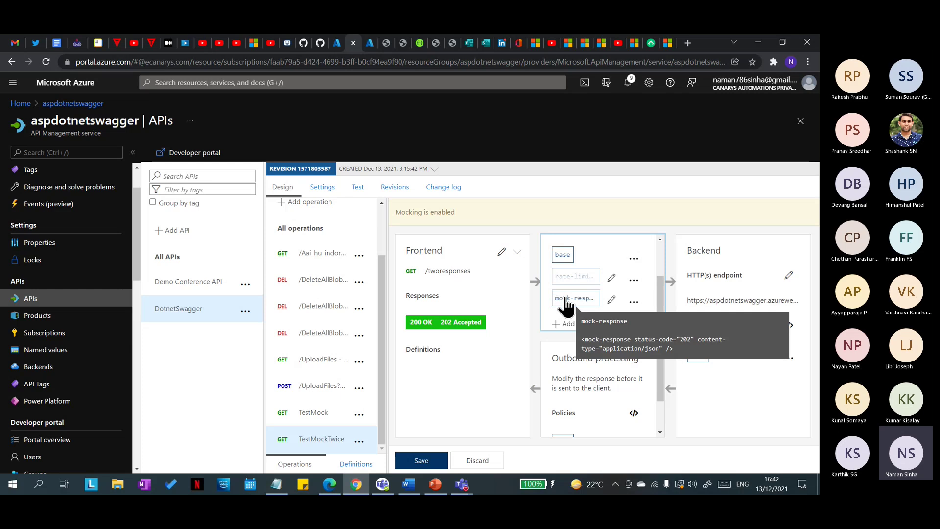
pyautogui.click(440, 462)
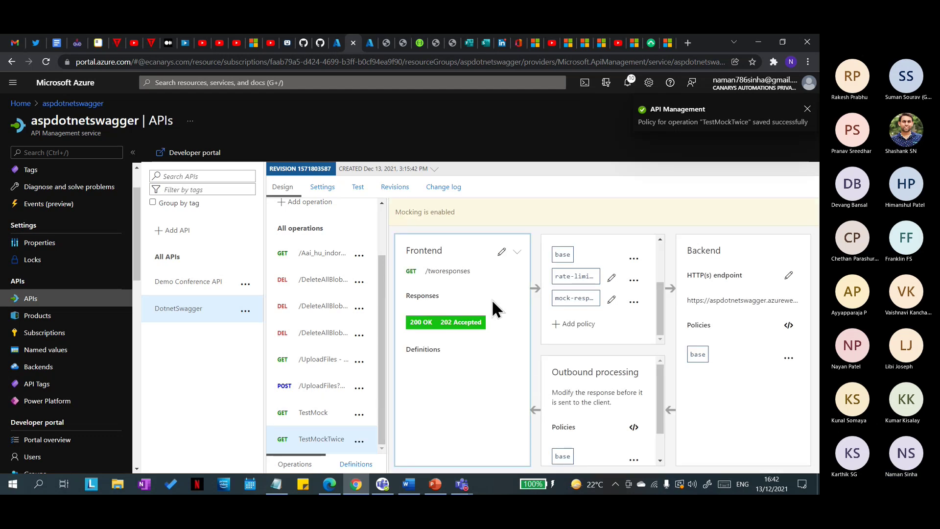
pyautogui.click(358, 186)
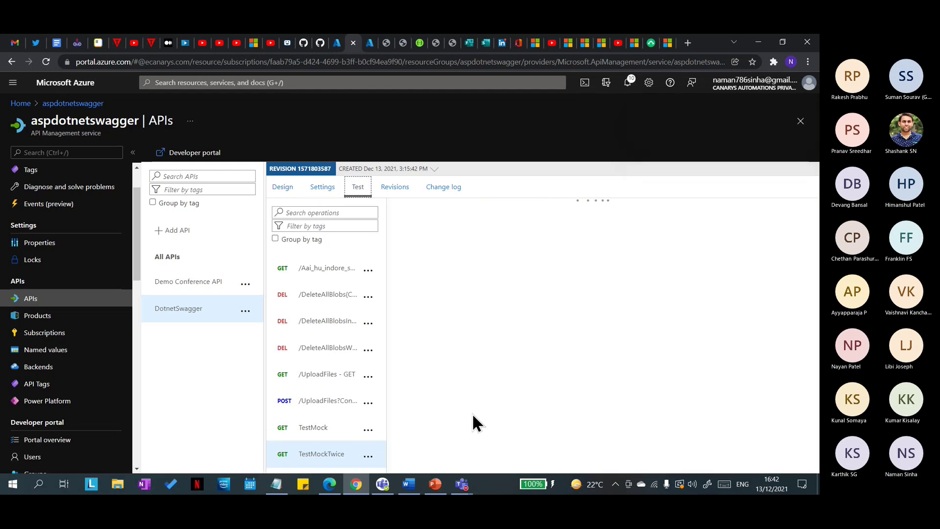
# Step: Send the TestMockTwice test request four times until it returns 429 Too Many Requests
pyautogui.scroll(-5, 478, 392)
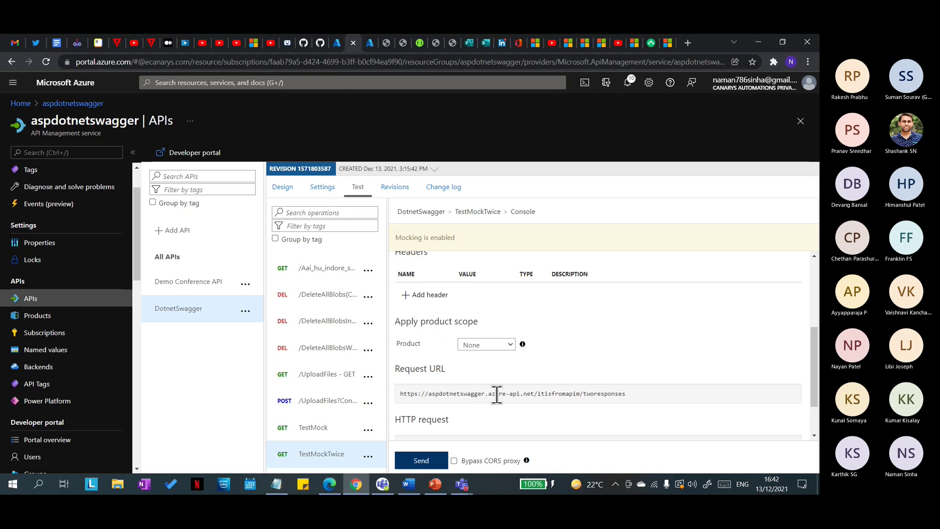
pyautogui.click(421, 463)
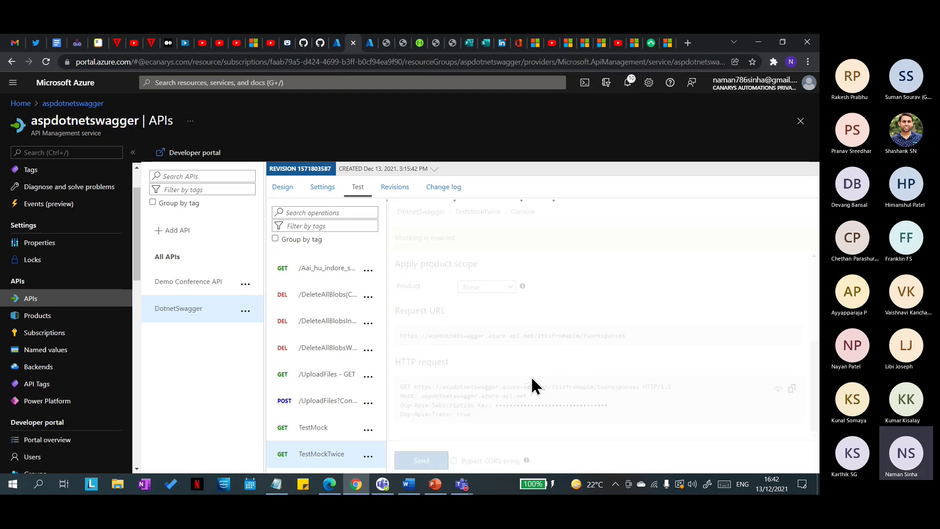
pyautogui.click(422, 460)
pyautogui.click(425, 461)
pyautogui.click(439, 462)
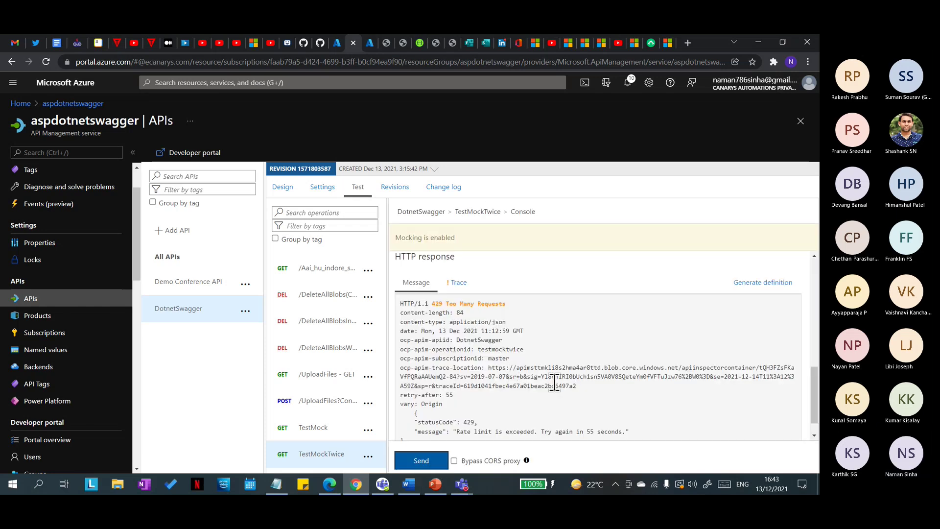
# Step: Highlight the full 429 Too Many Requests response
pyautogui.scroll(-1, 552, 417)
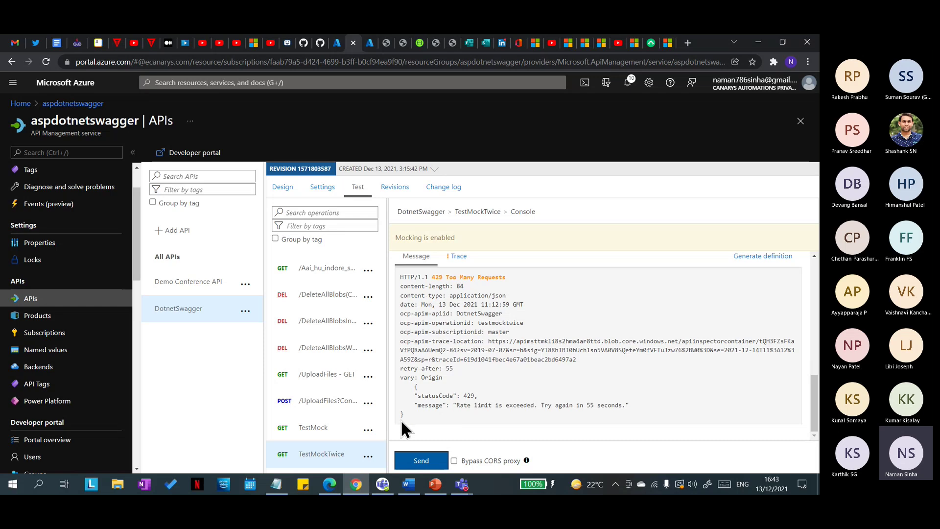
pyautogui.click(398, 465)
pyautogui.moveTo(406, 416); pyautogui.dragTo(398, 277)
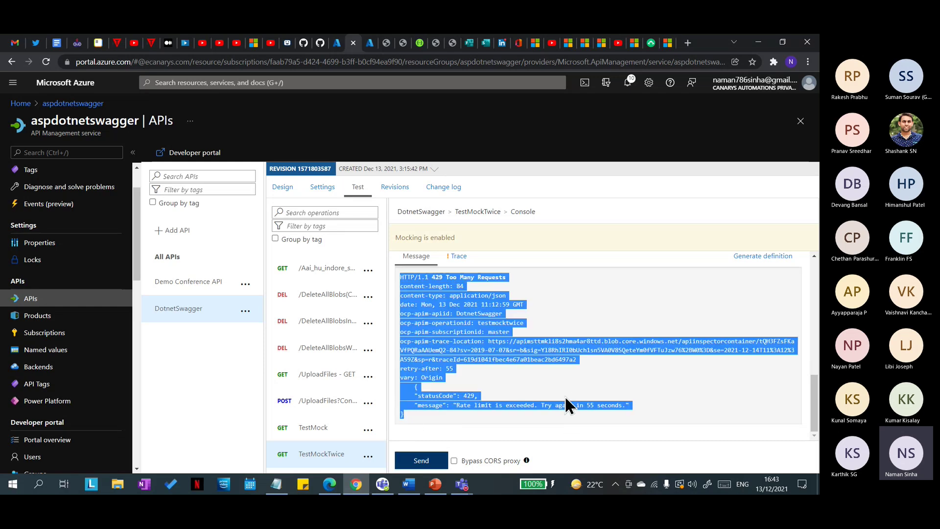
pyautogui.click(480, 427)
pyautogui.moveTo(405, 422); pyautogui.dragTo(400, 273)
pyautogui.click(522, 391)
pyautogui.moveTo(409, 417); pyautogui.dragTo(398, 277)
pyautogui.click(547, 318)
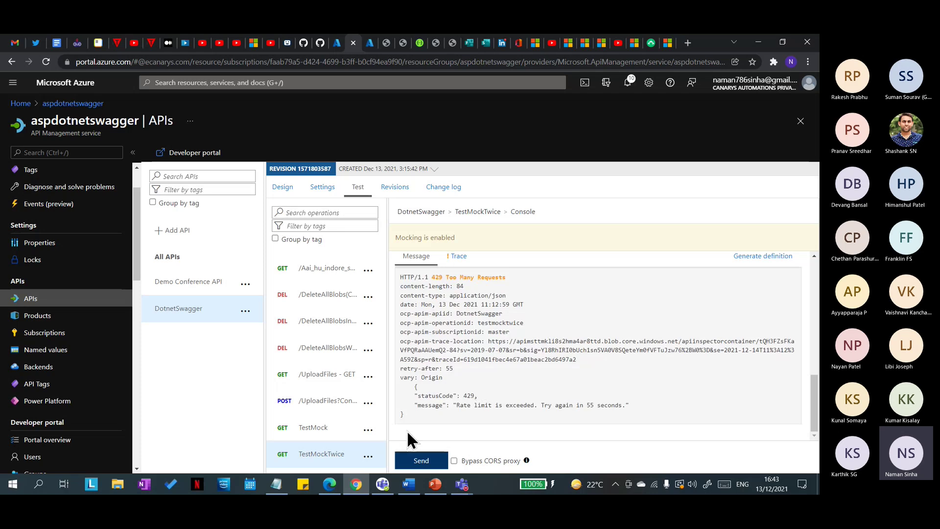
# Step: Open the trace for the 429 call and scroll through it
pyautogui.scroll(5, 425, 415)
pyautogui.scroll(-5, 533, 396)
pyautogui.click(460, 256)
pyautogui.scroll(-10, 540, 383)
pyautogui.scroll(-15, 550, 375)
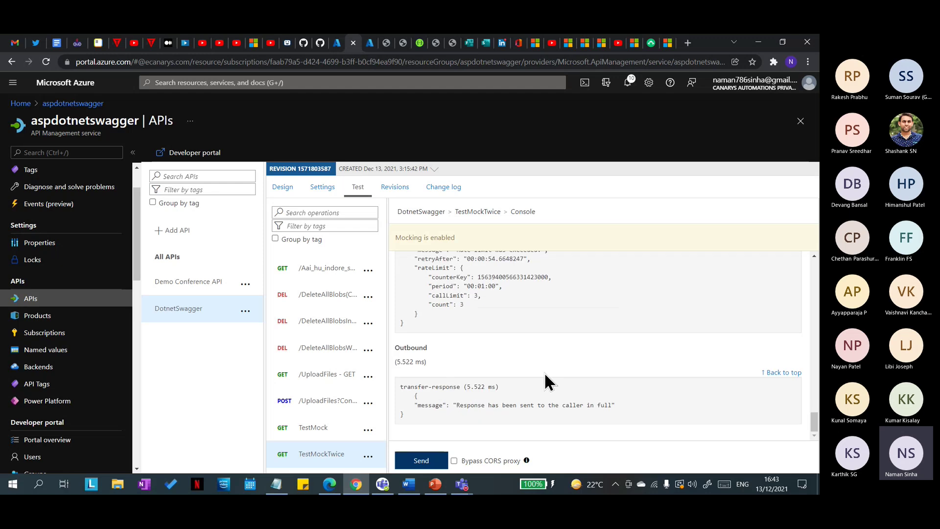
pyautogui.scroll(3, 545, 377)
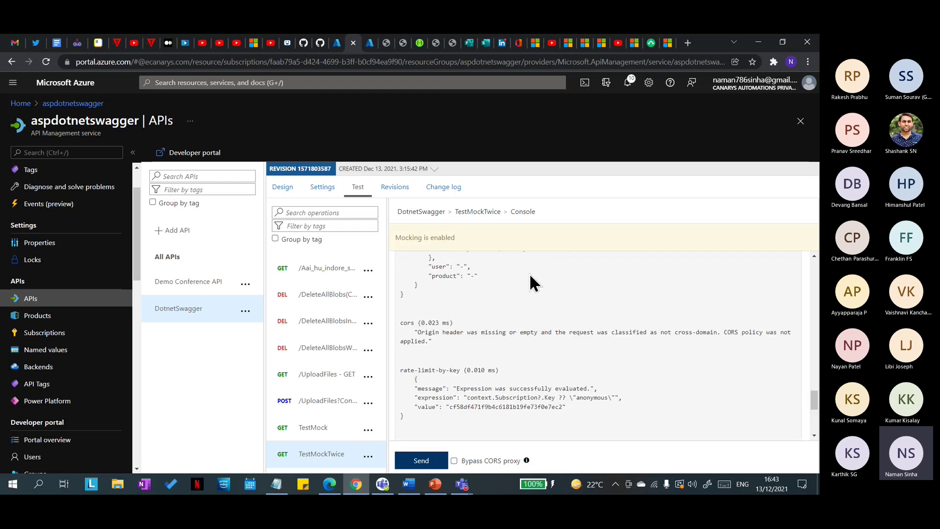
pyautogui.scroll(10, 516, 351)
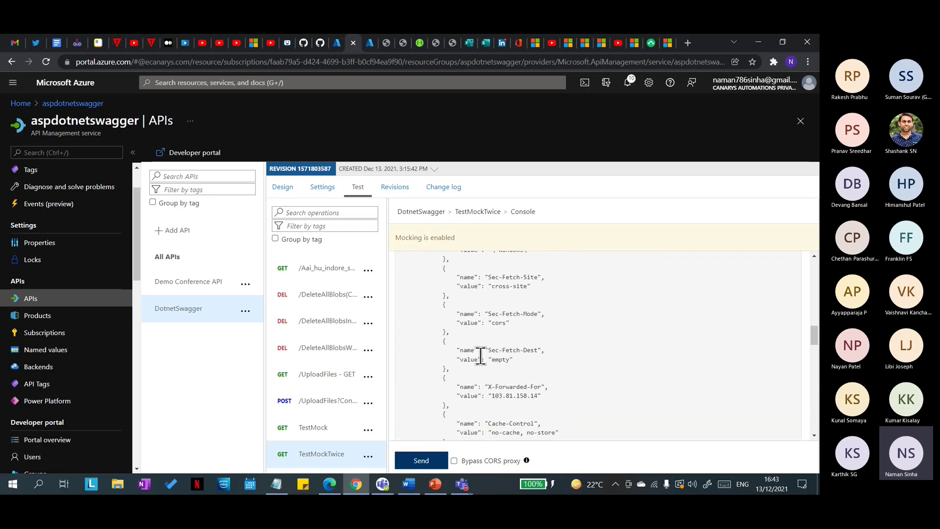
pyautogui.scroll(15, 482, 358)
pyautogui.scroll(-10, 455, 307)
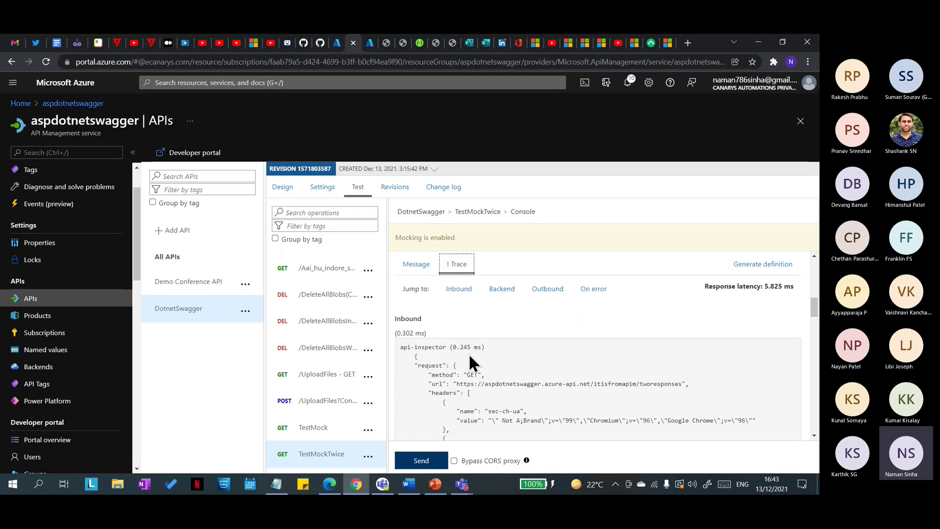
# Step: Back on the message, highlight the rate limit exceeded text, then reload the test console
pyautogui.click(416, 317)
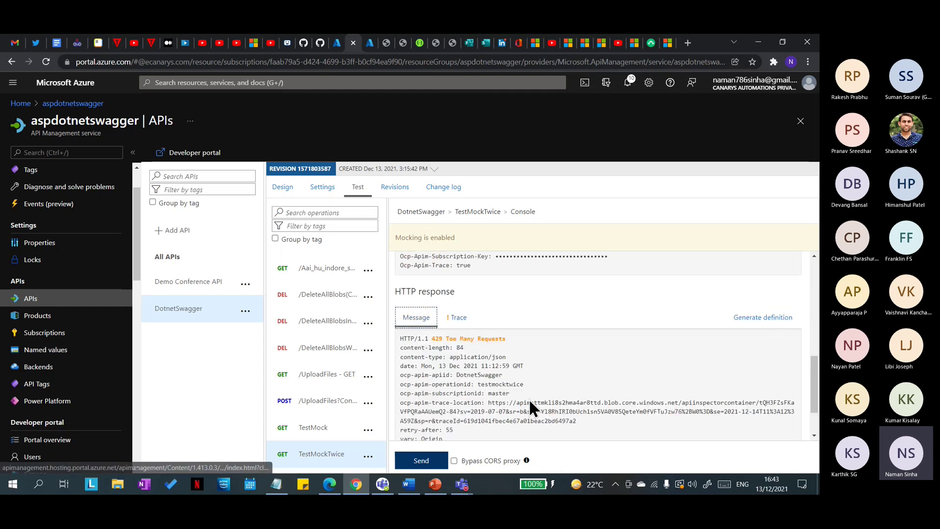
pyautogui.scroll(-2, 529, 398)
pyautogui.scroll(3, 496, 346)
pyautogui.scroll(-3, 497, 346)
pyautogui.moveTo(506, 277); pyautogui.dragTo(429, 278)
pyautogui.click(488, 300)
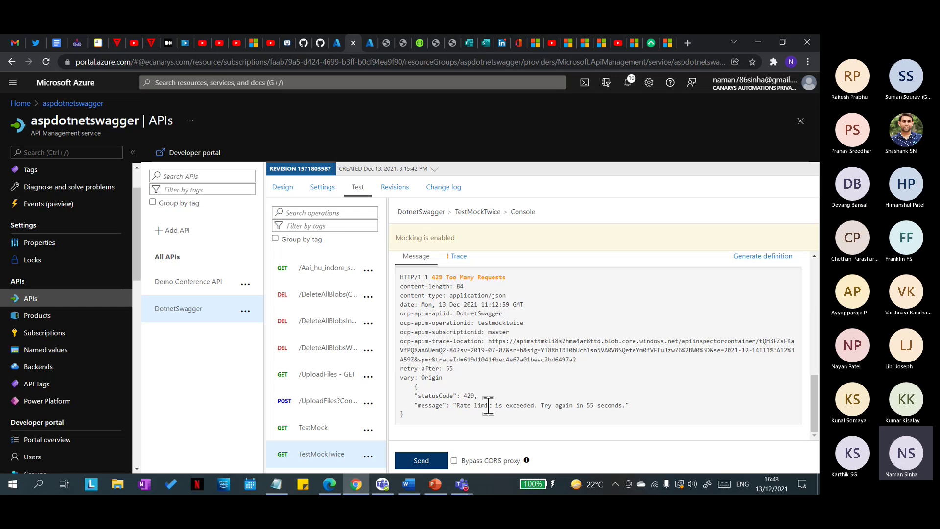
pyautogui.moveTo(456, 407); pyautogui.dragTo(549, 421)
pyautogui.moveTo(618, 407); pyautogui.dragTo(623, 405)
pyautogui.click(624, 385)
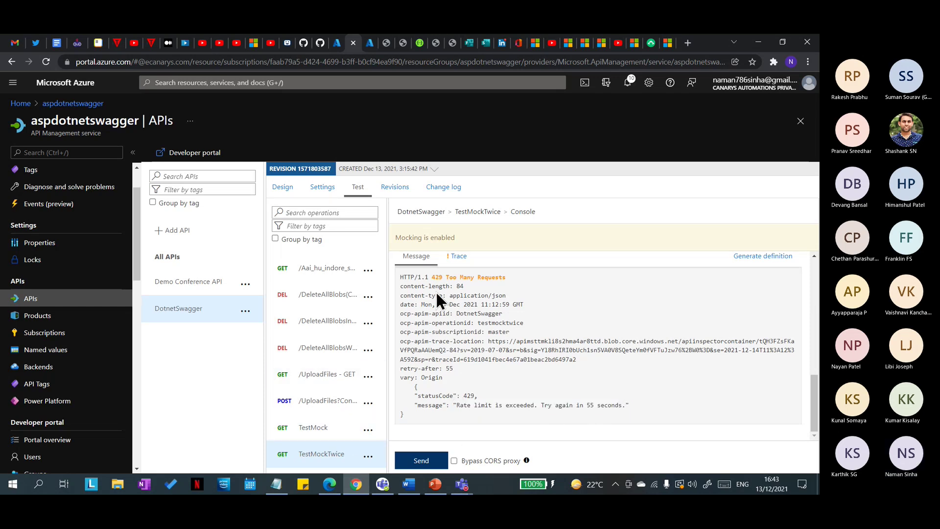
pyautogui.click(327, 457)
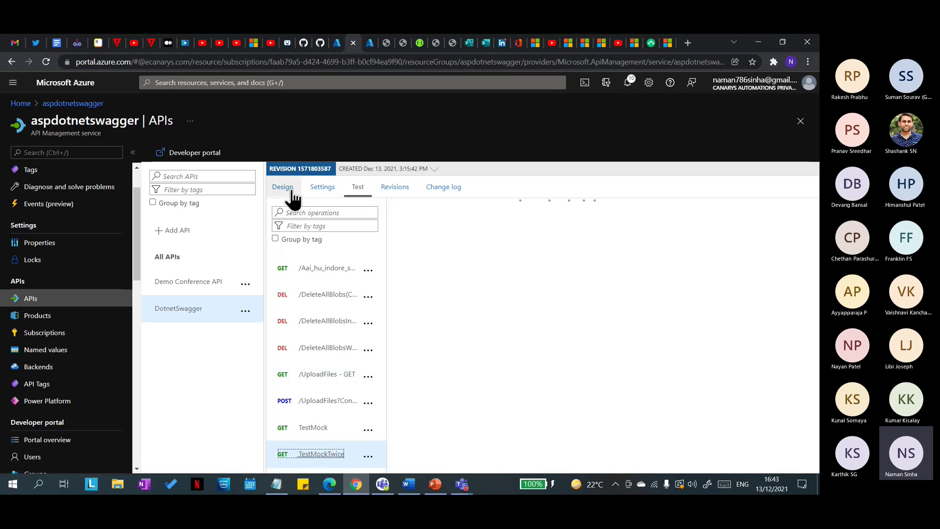
pyautogui.click(283, 186)
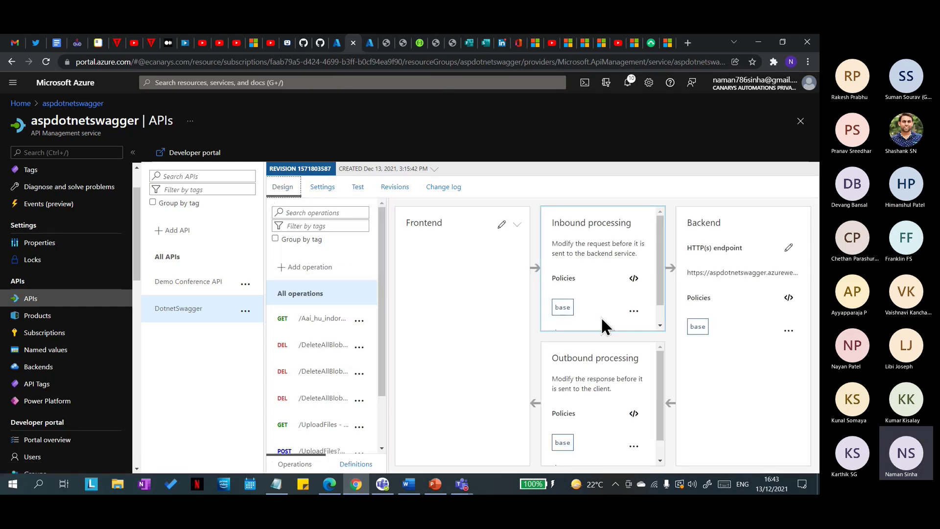
pyautogui.scroll(-1, 615, 313)
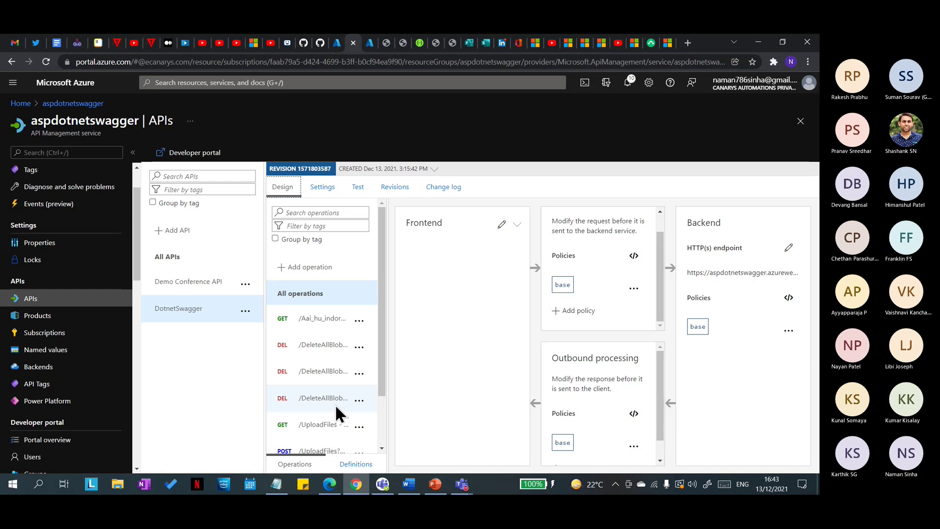
pyautogui.scroll(-2, 335, 404)
pyautogui.click(327, 440)
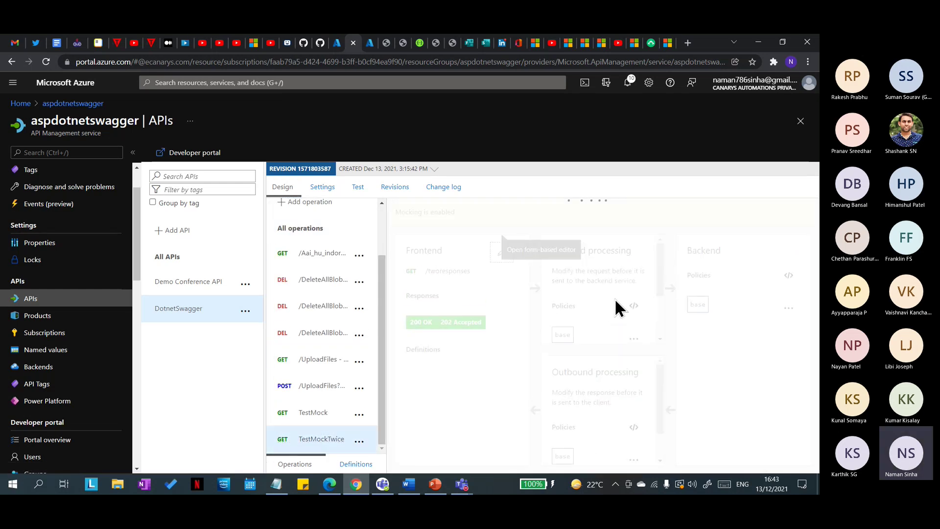
pyautogui.scroll(-3, 589, 292)
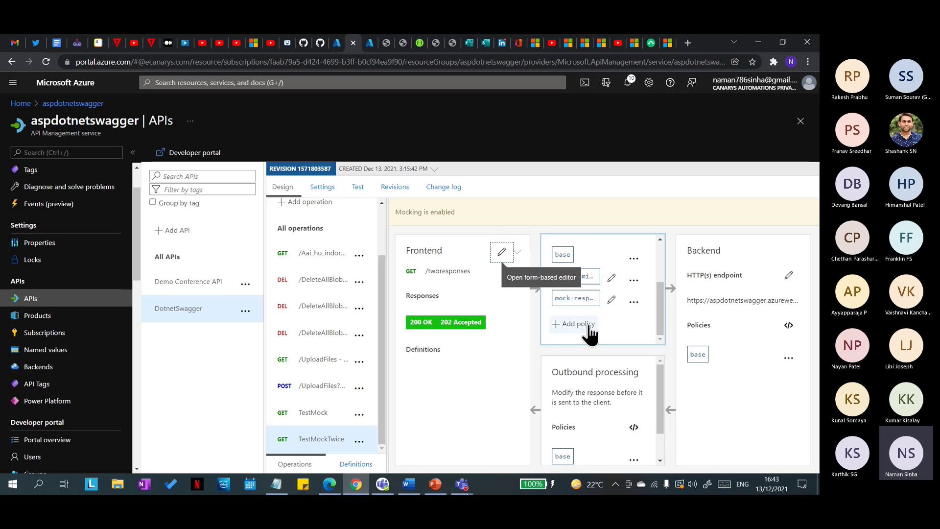
pyautogui.scroll(3, 616, 294)
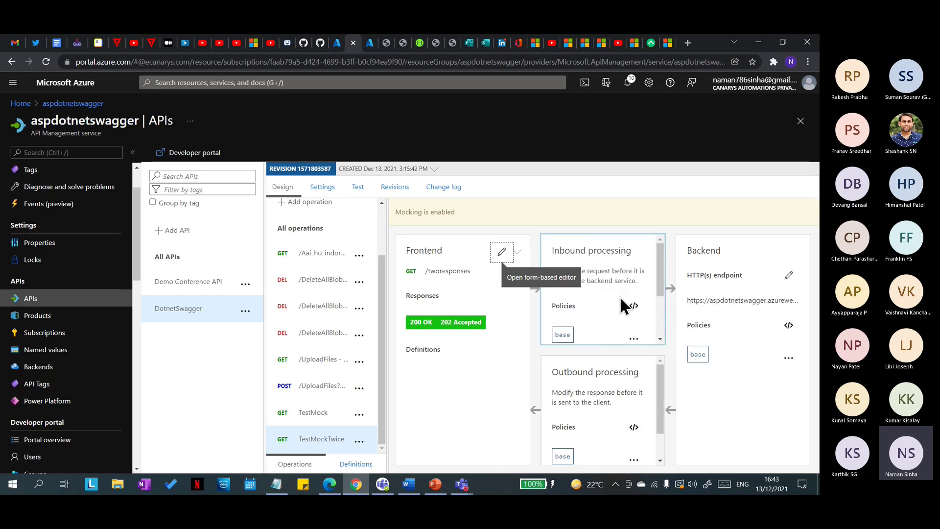
pyautogui.click(632, 308)
pyautogui.scroll(-2, 621, 373)
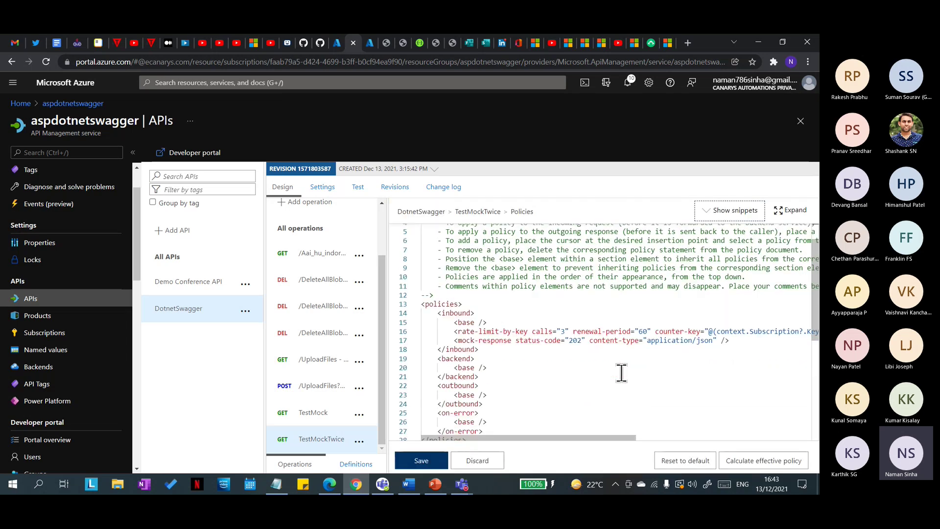
pyautogui.moveTo(609, 436); pyautogui.dragTo(580, 442)
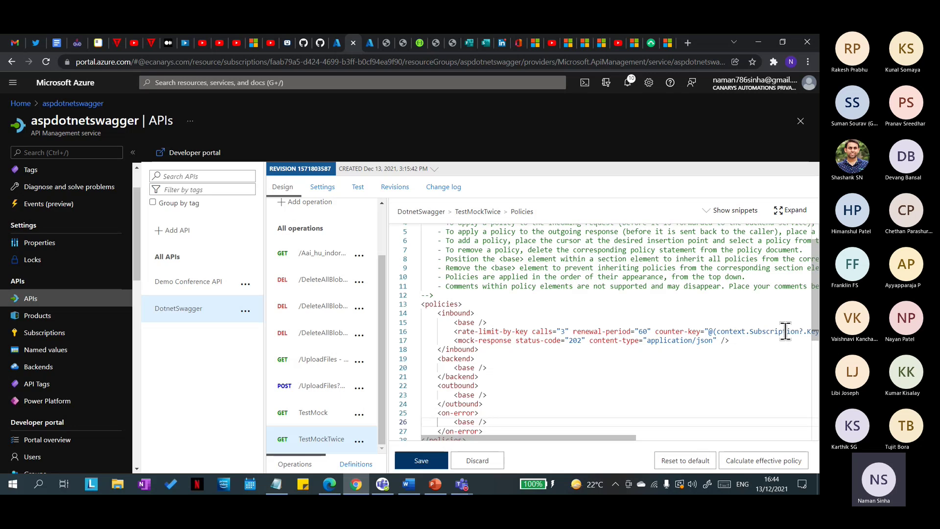
pyautogui.moveTo(609, 437)
pyautogui.mouseDown()
pyautogui.moveTo(756, 438)
pyautogui.moveTo(612, 437)
pyautogui.mouseUp()
pyautogui.click(493, 464)
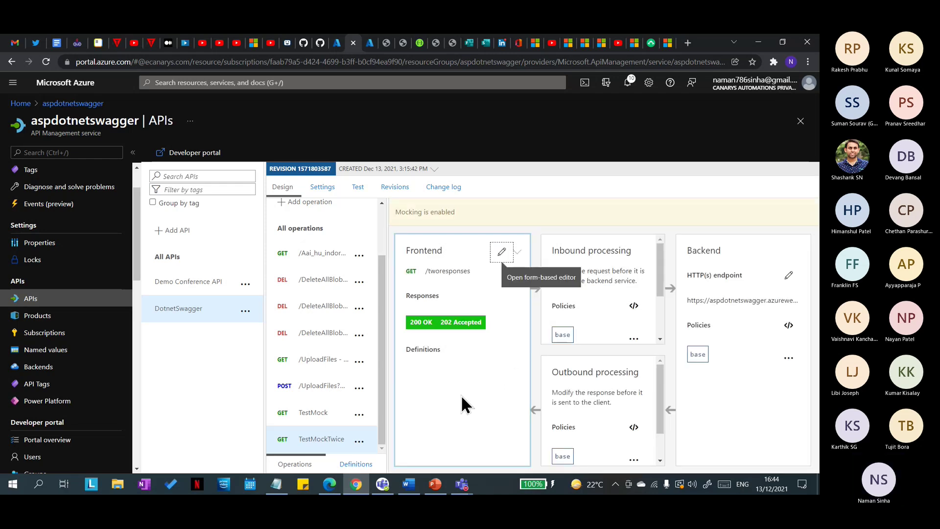
pyautogui.click(434, 484)
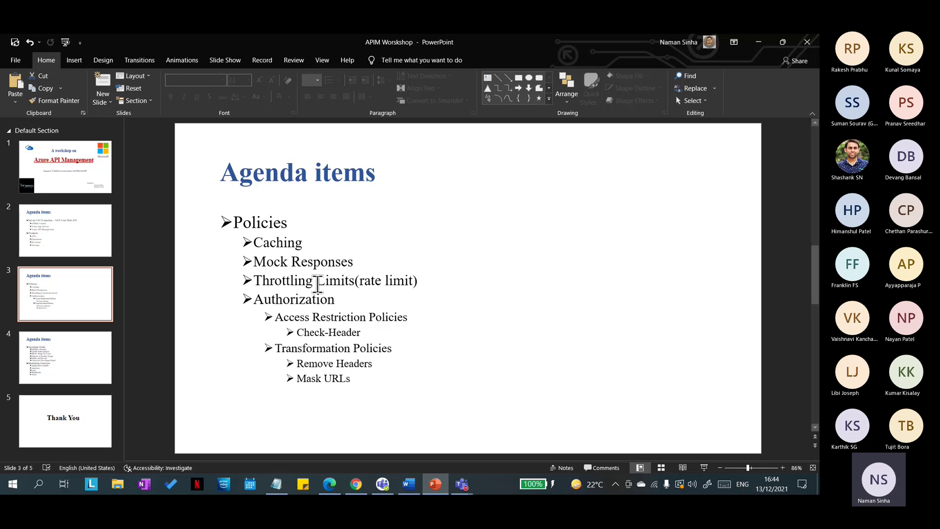
# Step: Highlight the Throttling Limits and Check-Header agenda lines on slide 3, then minimise PowerPoint
pyautogui.moveTo(253, 280); pyautogui.dragTo(429, 286)
pyautogui.click(425, 303)
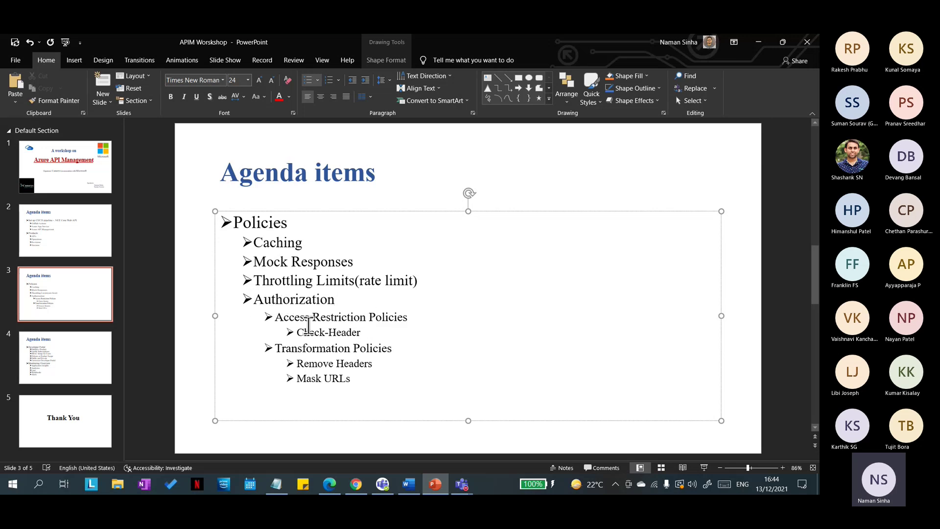
pyautogui.moveTo(298, 334); pyautogui.dragTo(360, 333)
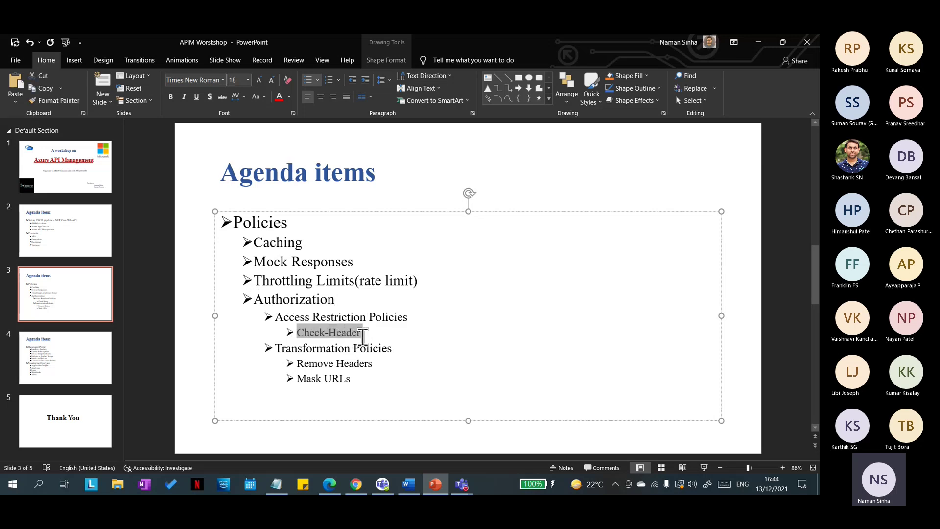
pyautogui.click(355, 332)
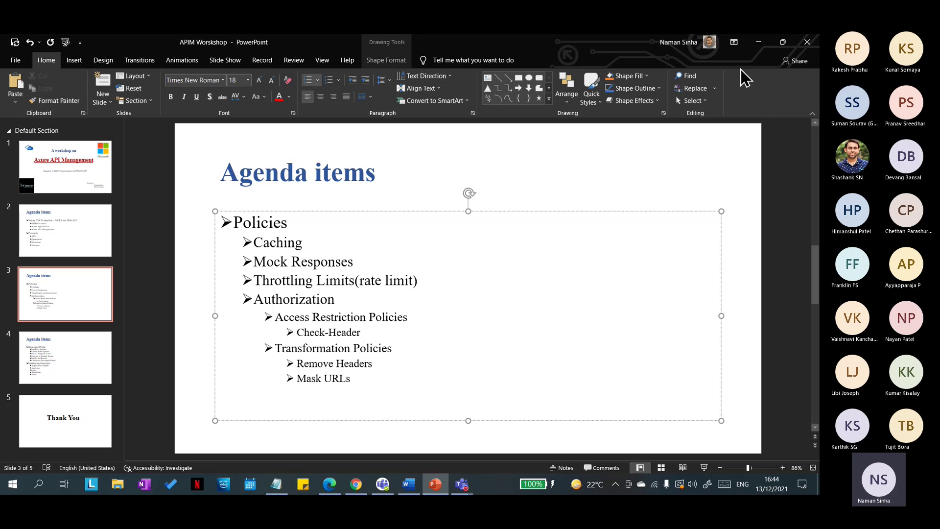
pyautogui.click(758, 43)
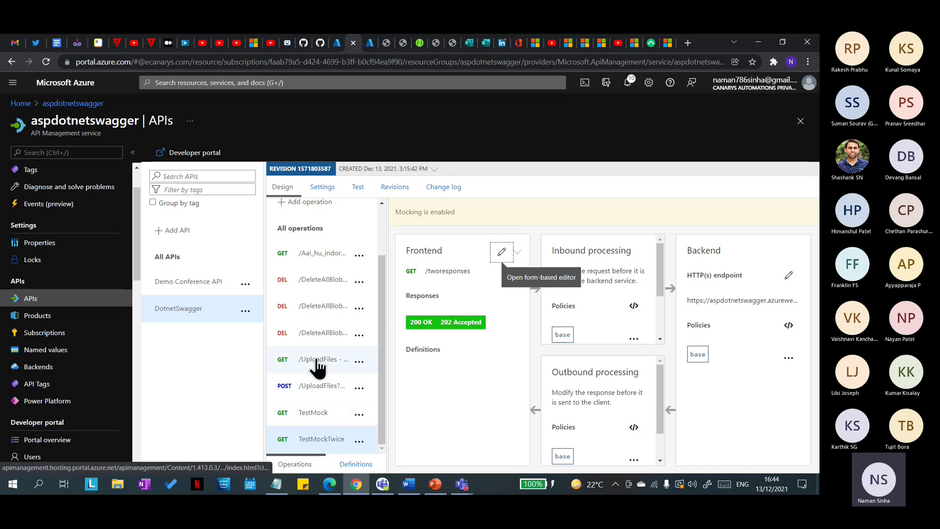
# Step: Select the TestMock operation and delete its mock-response inbound policy
pyautogui.click(317, 412)
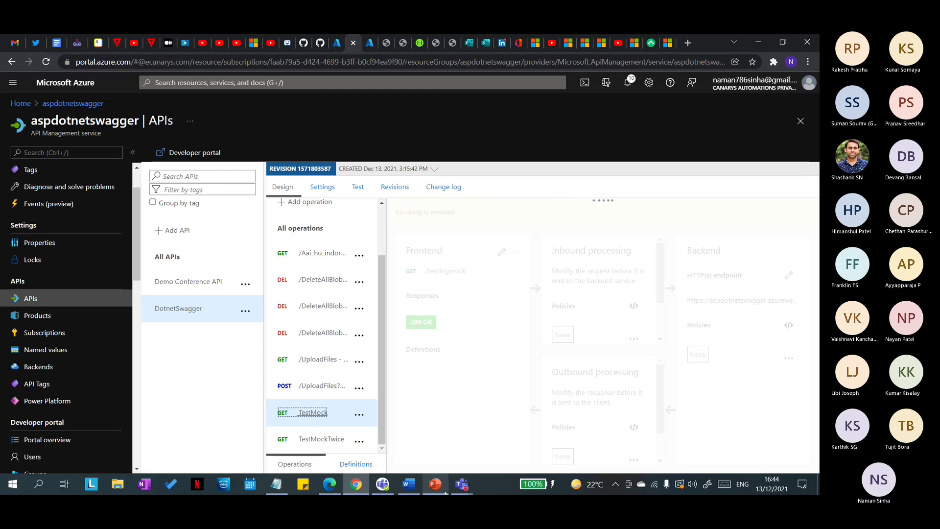
pyautogui.moveTo(461, 484)
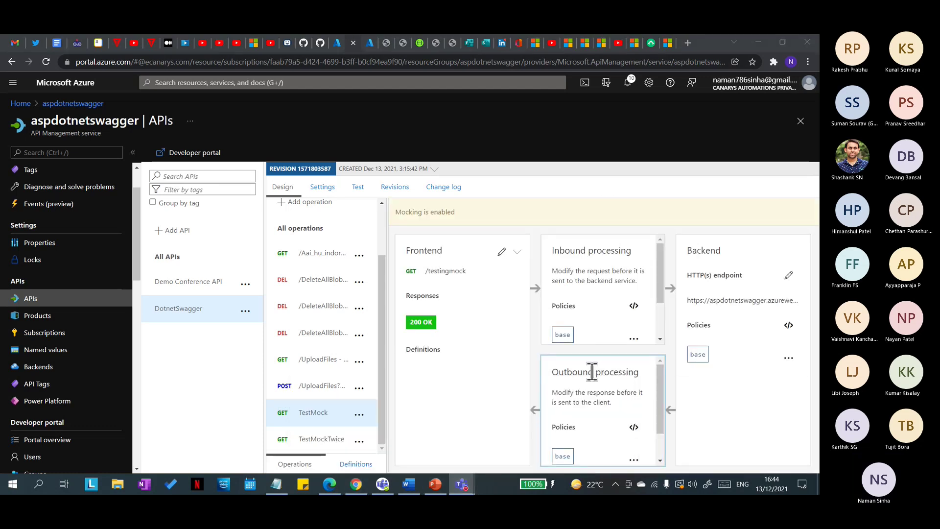
pyautogui.click(435, 485)
pyautogui.click(435, 484)
pyautogui.scroll(-2, 580, 345)
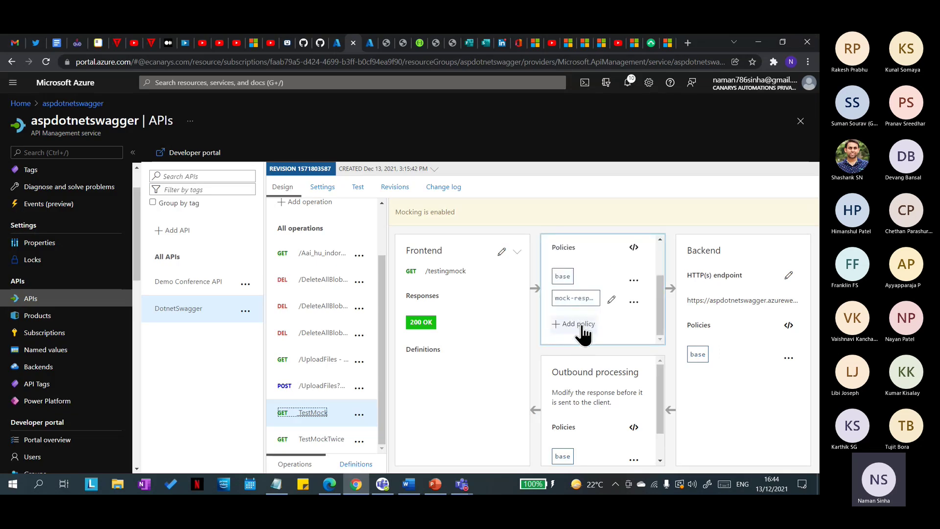
pyautogui.click(634, 302)
pyautogui.click(600, 383)
# Step: Start adding an inbound policy, confirm the unsaved-changes prompt, and browse the policy gallery
pyautogui.click(574, 309)
pyautogui.click(534, 268)
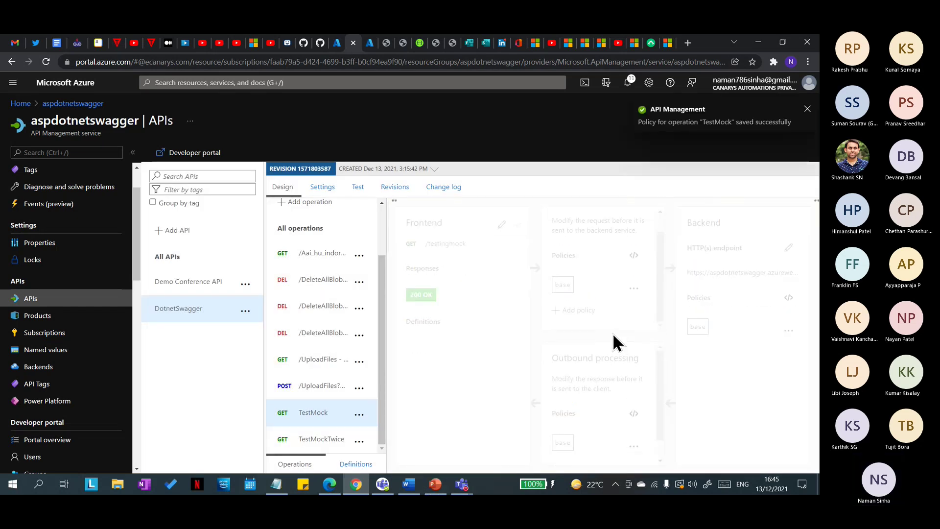
pyautogui.click(576, 311)
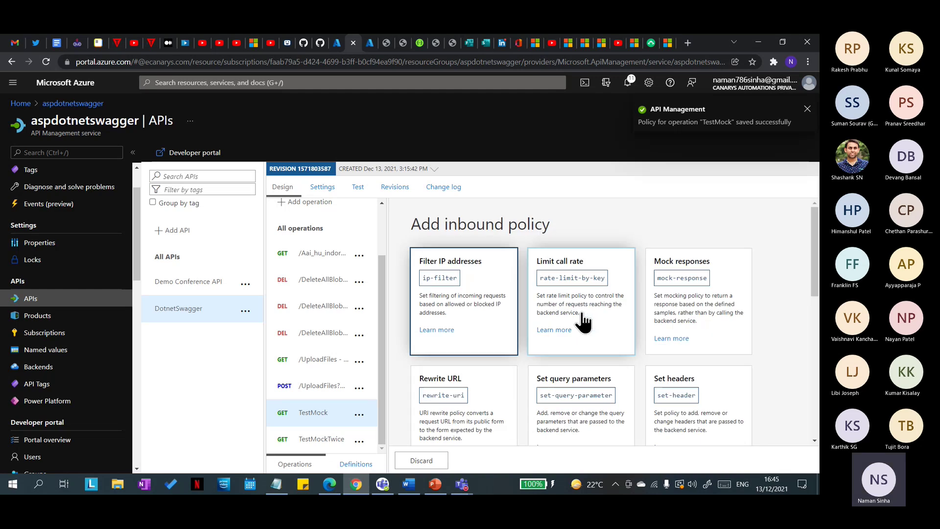
pyautogui.scroll(-3, 606, 380)
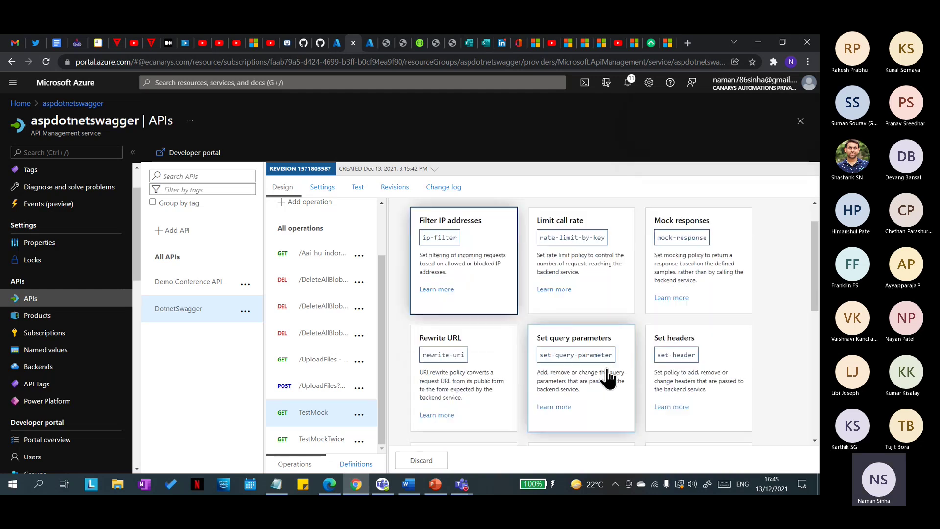
pyautogui.click(434, 482)
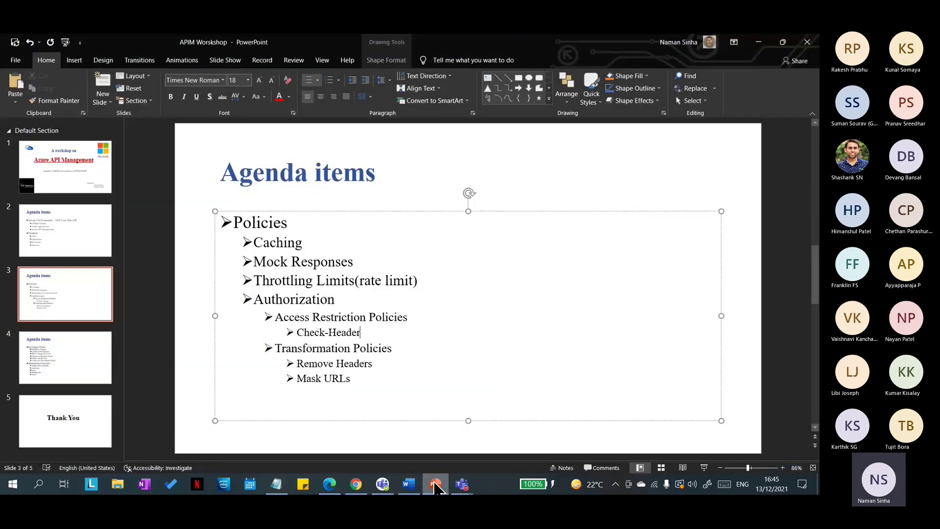
pyautogui.click(434, 484)
pyautogui.scroll(-3, 587, 294)
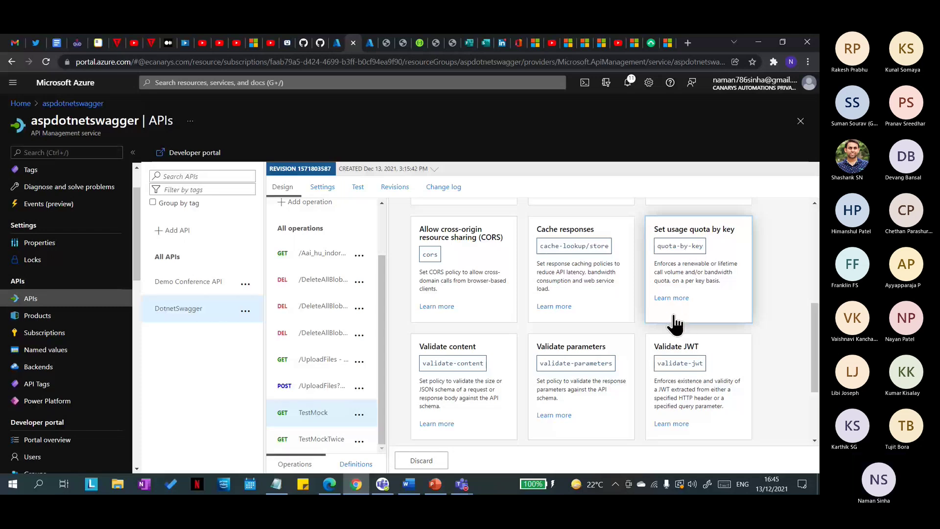
pyautogui.scroll(-2, 555, 375)
pyautogui.scroll(5, 557, 377)
pyautogui.scroll(3, 560, 376)
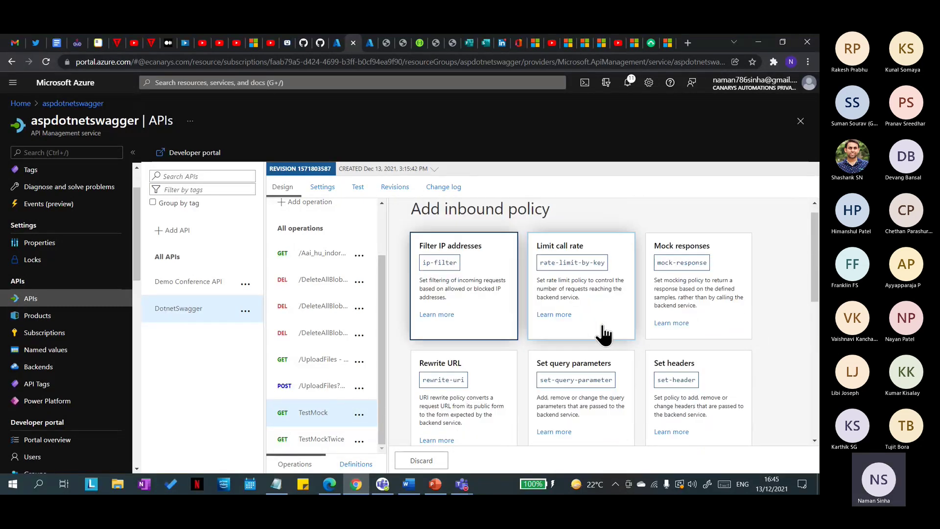
pyautogui.scroll(-5, 604, 336)
pyautogui.scroll(-3, 551, 389)
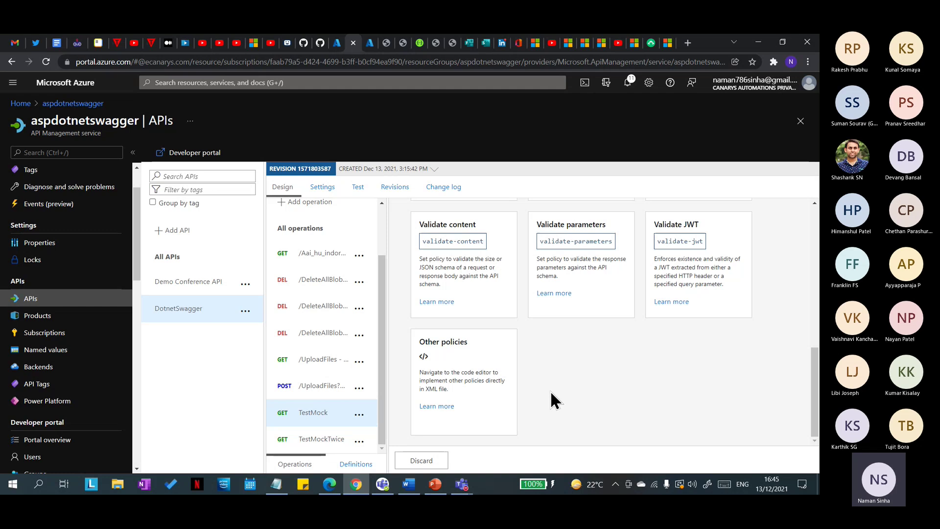
# Step: Open TestMock's policy code editor and show the list of policy snippets
pyautogui.click(435, 431)
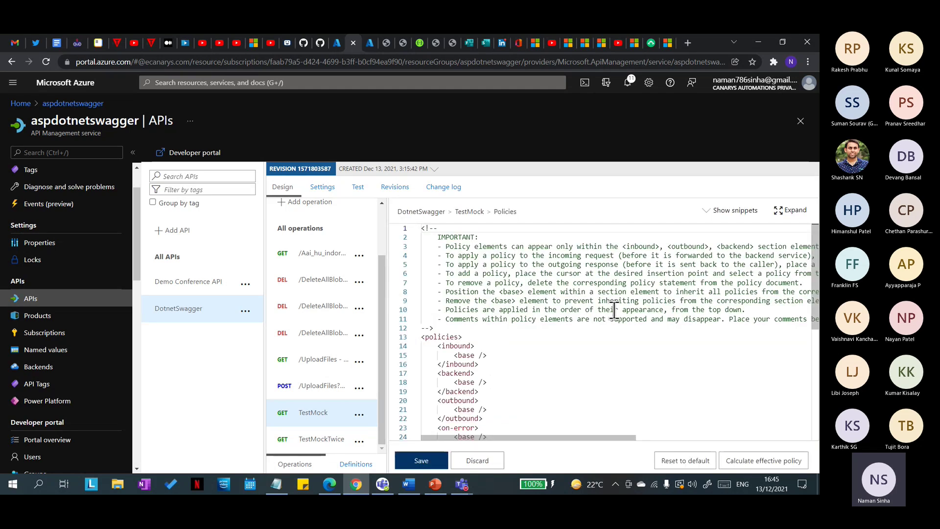
pyautogui.click(732, 210)
pyautogui.moveTo(680, 302)
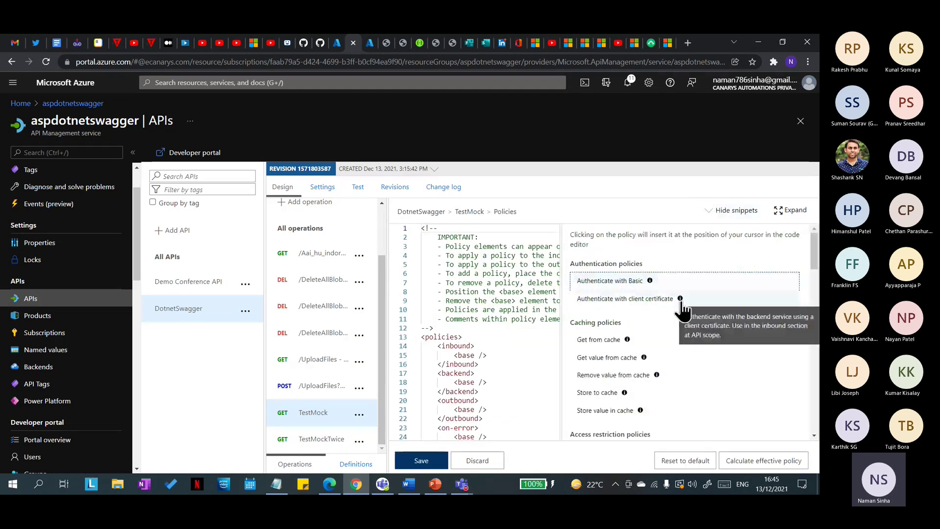
pyautogui.scroll(-3, 682, 307)
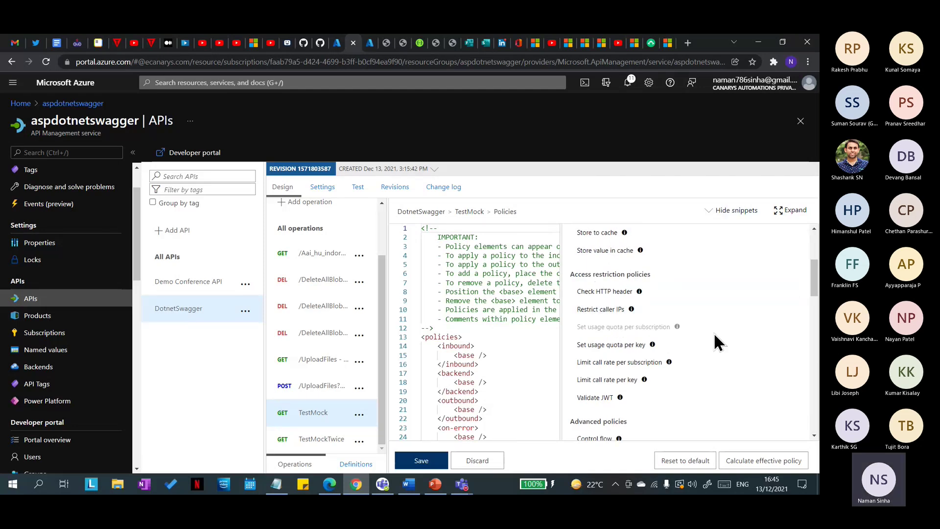
pyautogui.scroll(-2, 705, 344)
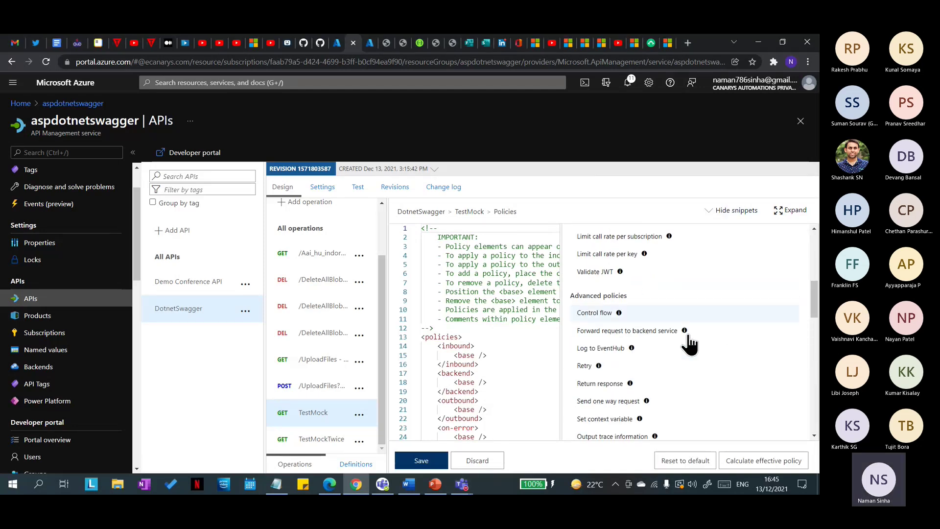
pyautogui.scroll(-8, 689, 345)
pyautogui.scroll(-4, 688, 363)
pyautogui.scroll(10, 684, 364)
pyautogui.scroll(7, 678, 343)
pyautogui.scroll(-3, 673, 338)
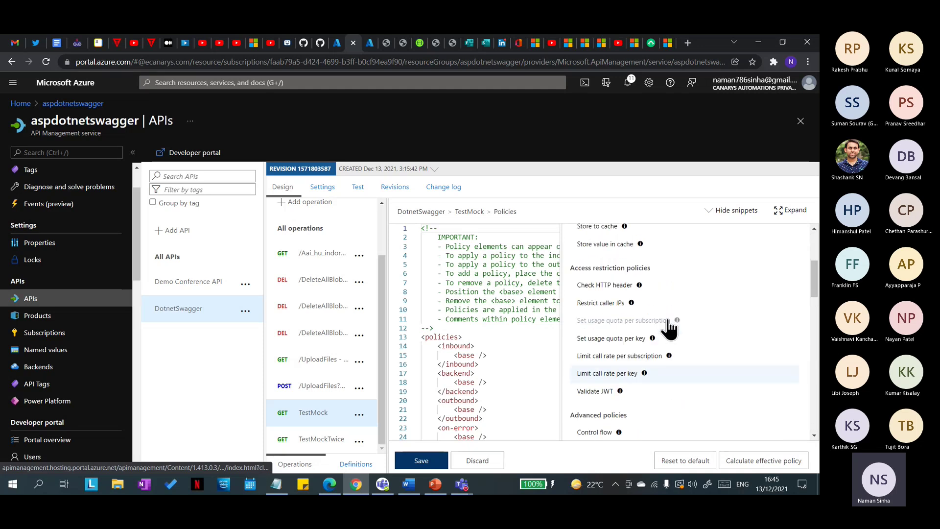
pyautogui.scroll(1, 667, 330)
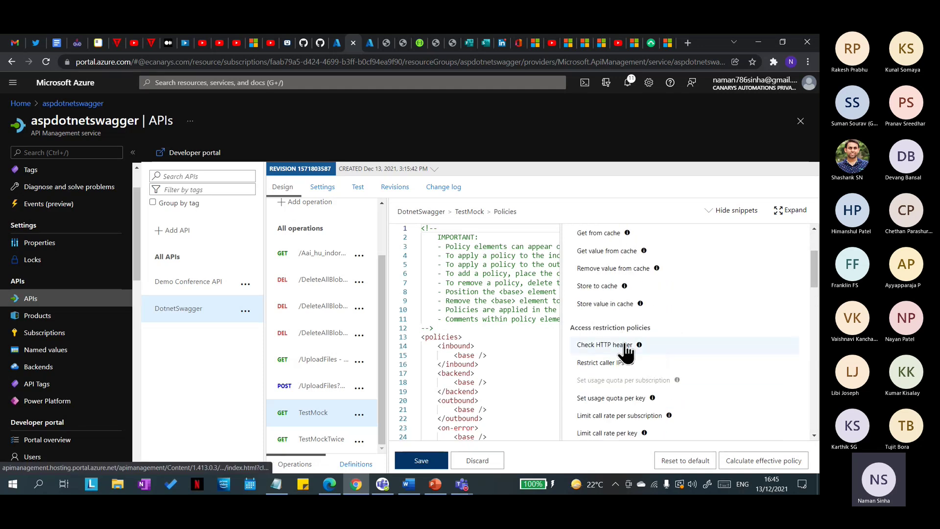
# Step: Insert a Check HTTP header snippet with header name auth and failed-check status 400
pyautogui.click(604, 345)
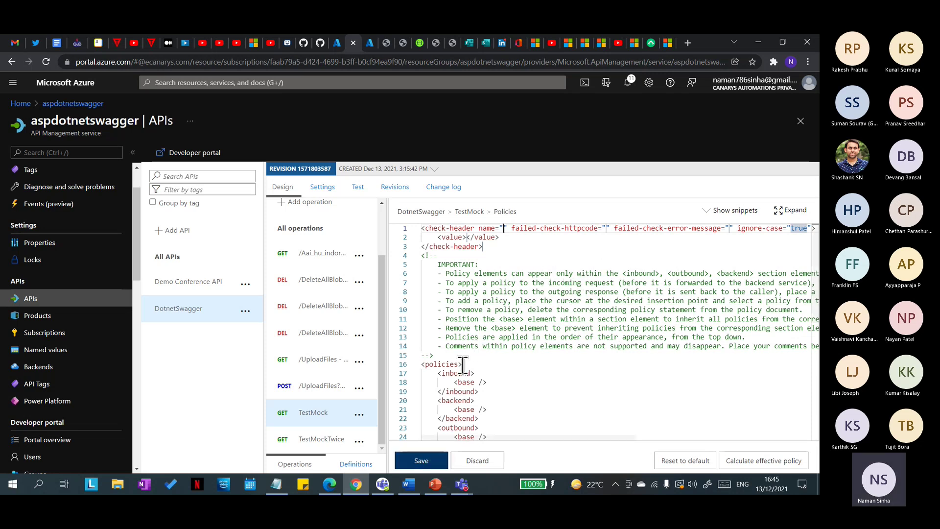
pyautogui.write('name')
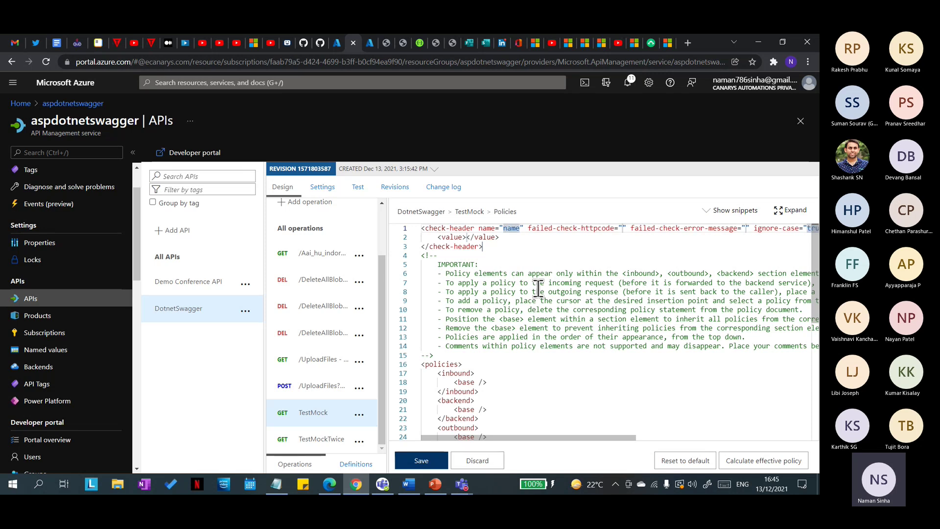
pyautogui.hotkey('ctrl', 'z')
pyautogui.write('auth')
pyautogui.write('400')
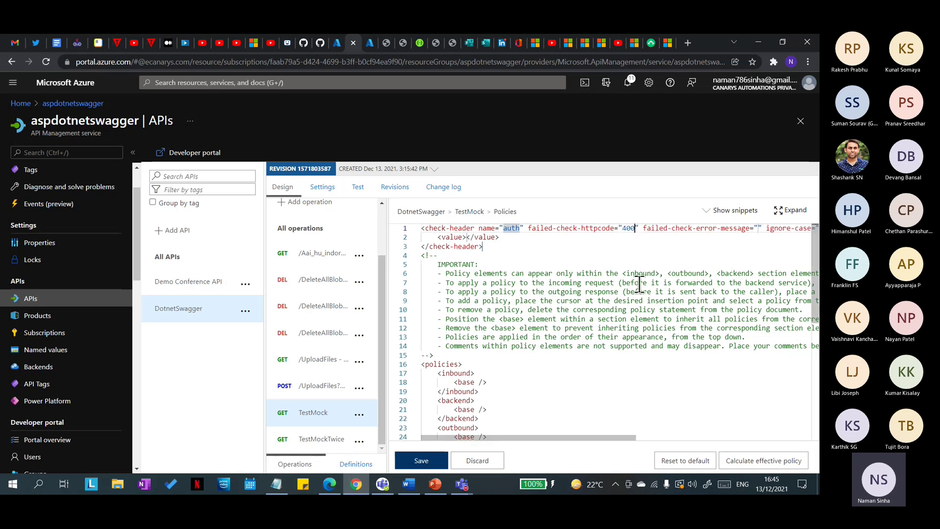
pyautogui.moveTo(604, 437); pyautogui.dragTo(660, 439)
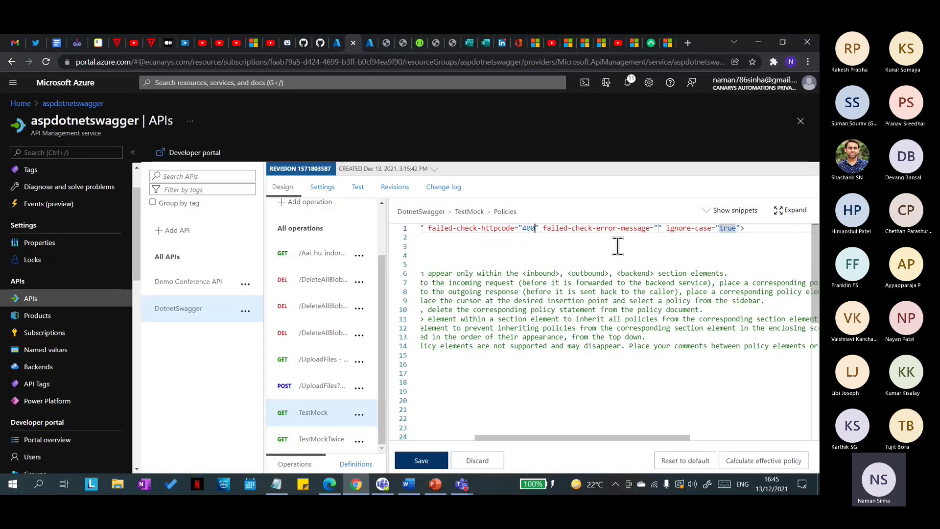
# Step: Set failed-check-error-message to 'auth header was not passed!' and verify the line
pyautogui.moveTo(545, 229); pyautogui.dragTo(666, 228)
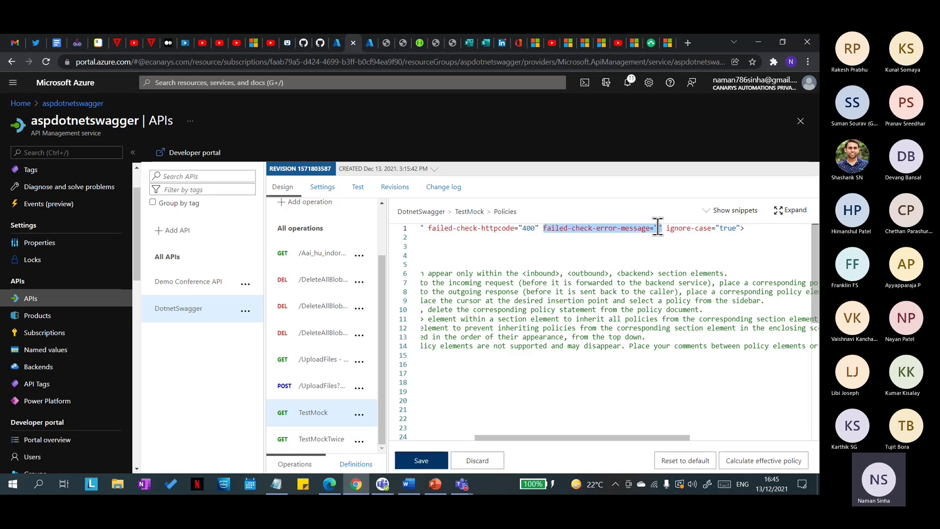
pyautogui.click(658, 228)
pyautogui.hscroll(-1, 657, 228)
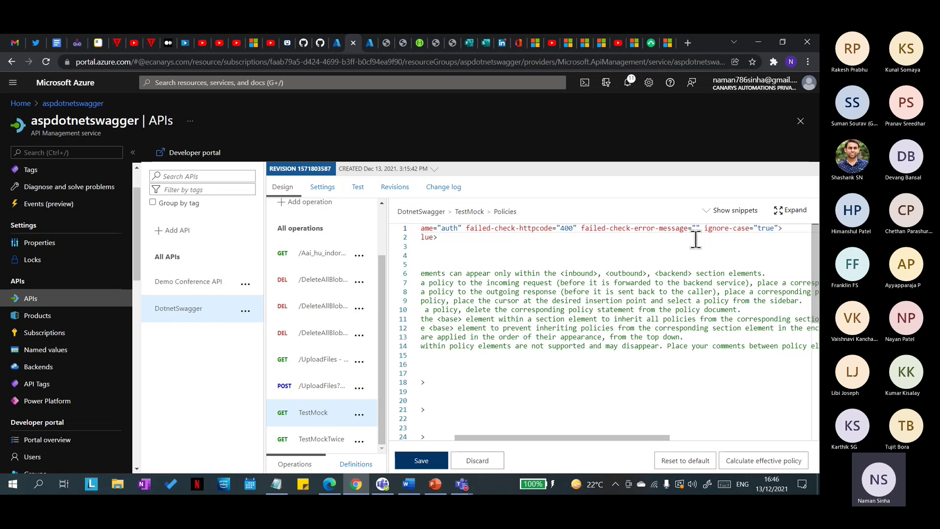
pyautogui.write('auth header was not pass')
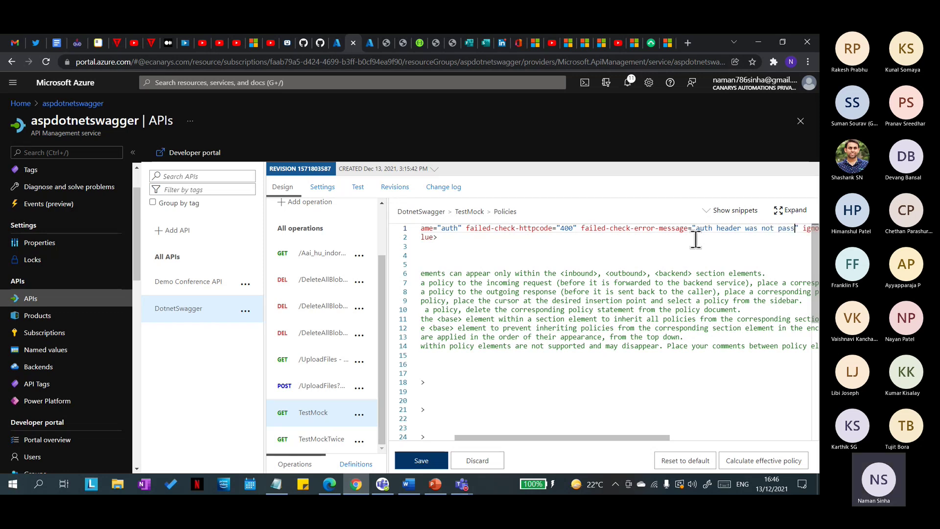
pyautogui.write('ed!')
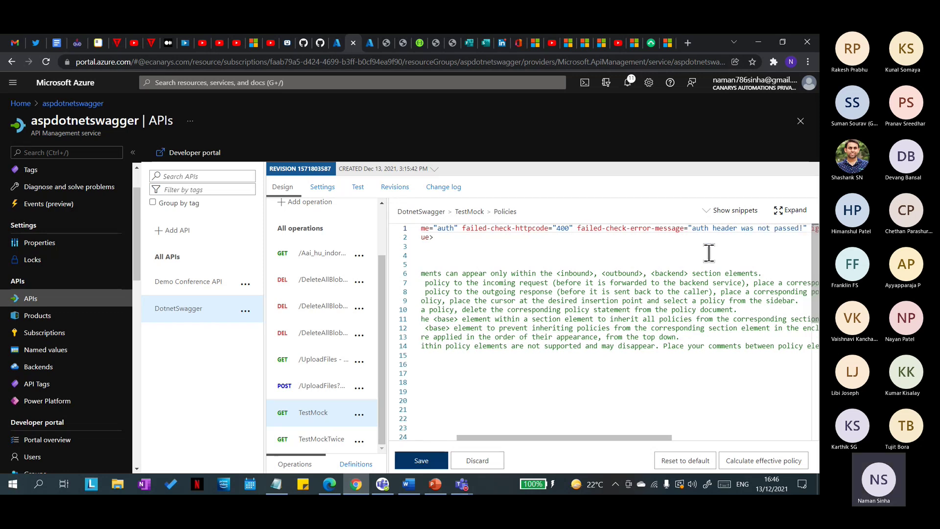
pyautogui.moveTo(647, 442); pyautogui.dragTo(770, 416)
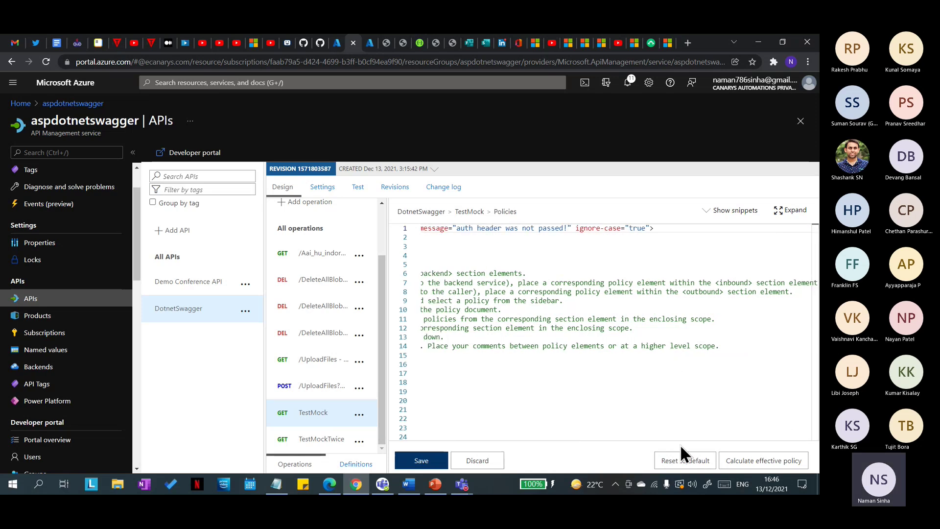
pyautogui.moveTo(681, 437); pyautogui.dragTo(487, 450)
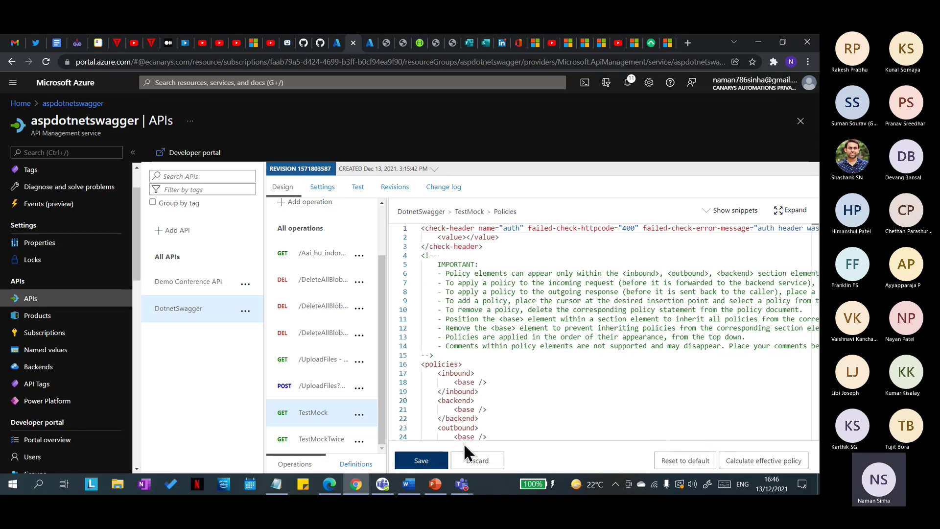
# Step: Save the policy, then cut the check-header lines from the top of the code
pyautogui.click(431, 461)
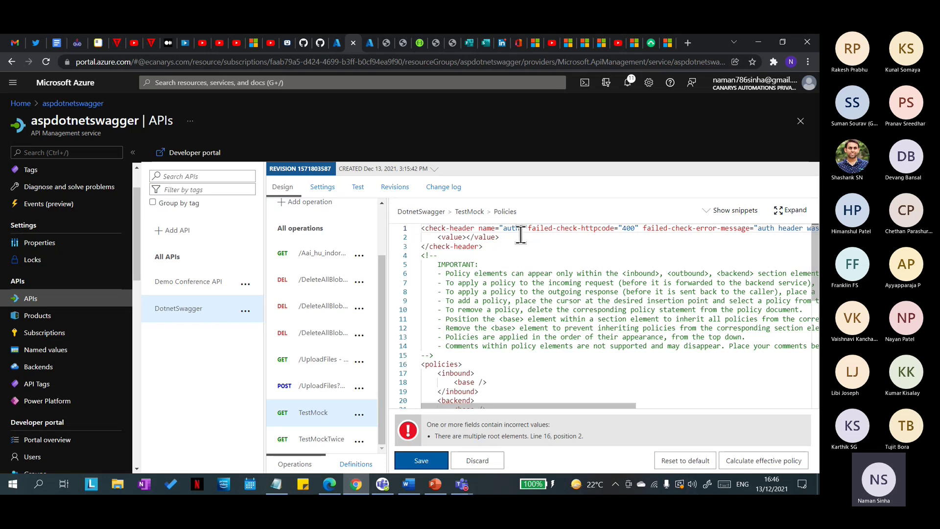
pyautogui.moveTo(513, 240); pyautogui.dragTo(439, 227)
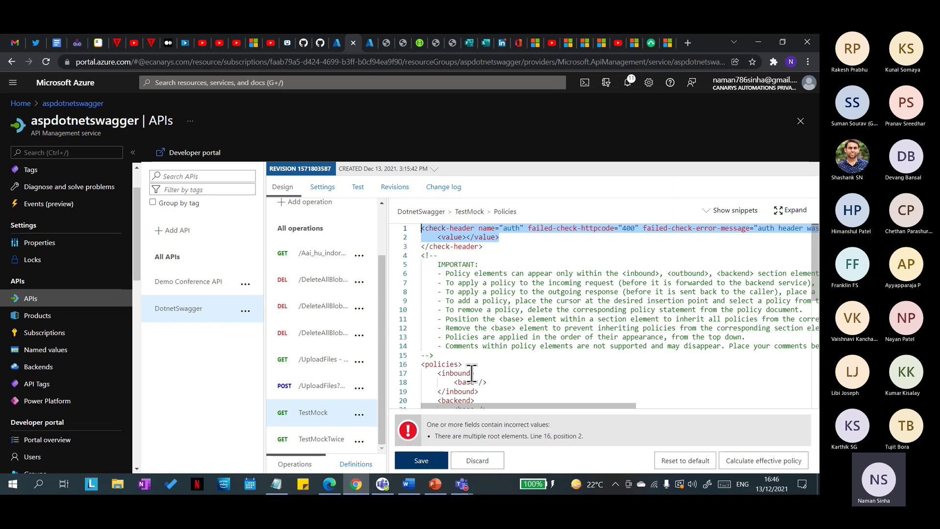
pyautogui.scroll(-1, 472, 367)
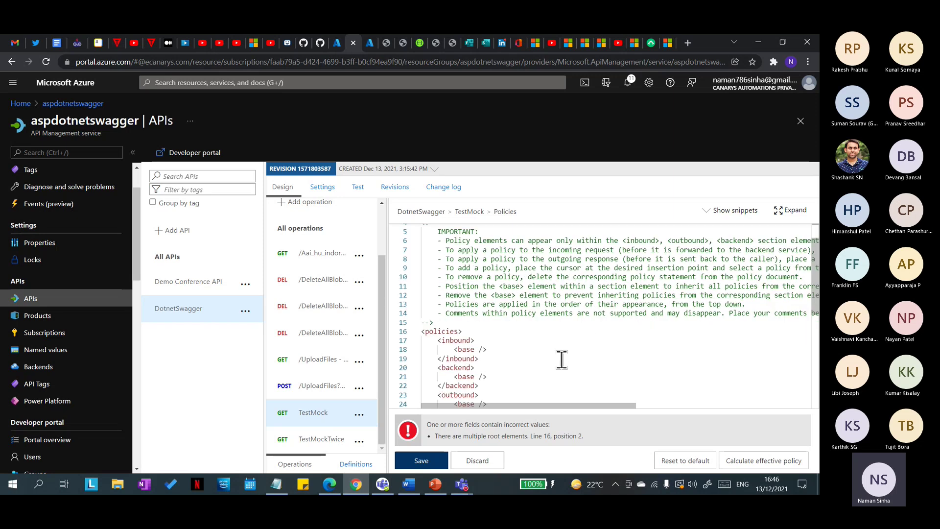
pyautogui.scroll(-1, 561, 362)
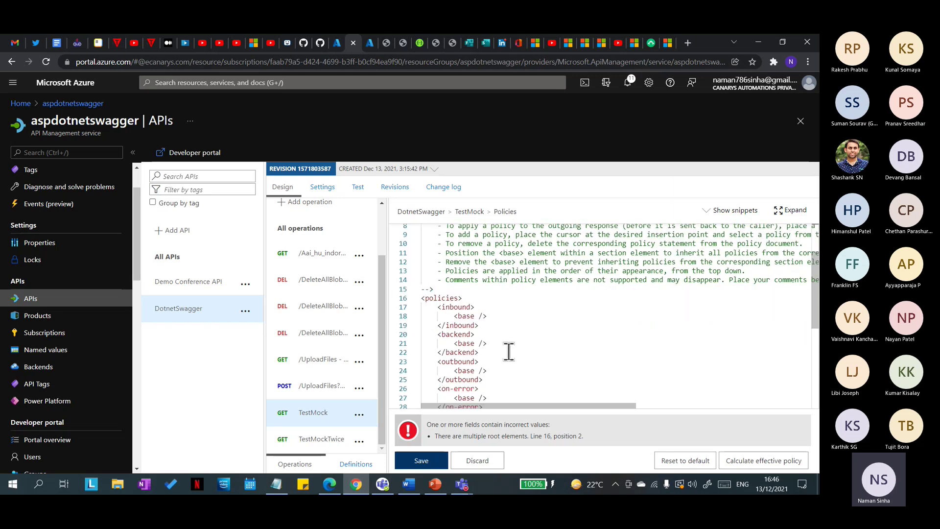
pyautogui.click(491, 316)
pyautogui.scroll(2, 499, 358)
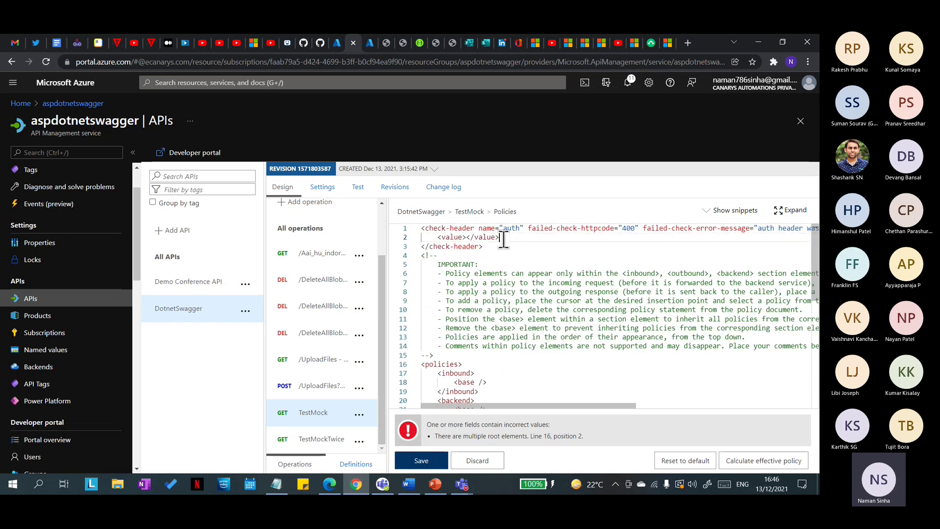
pyautogui.moveTo(499, 238); pyautogui.dragTo(421, 229)
pyautogui.hotkey('ctrl', 'c')
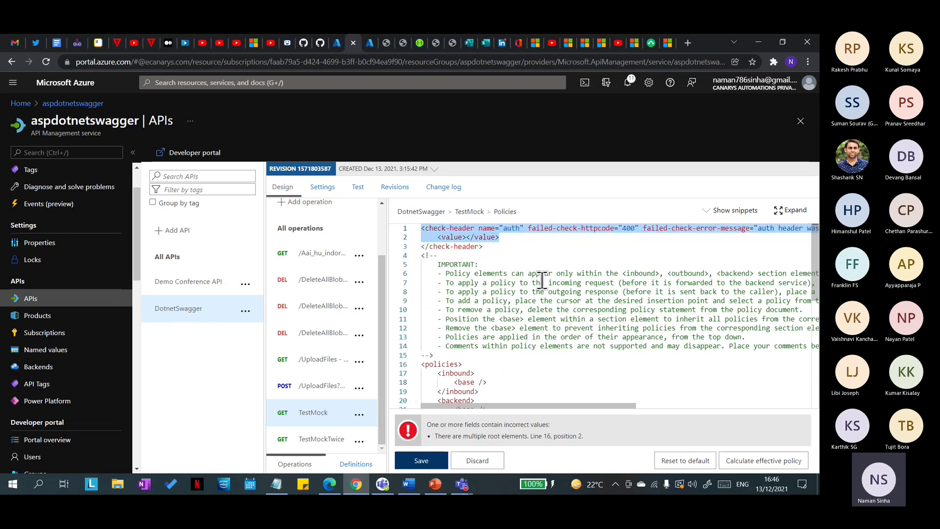
pyautogui.press('BackSpace')
# Step: Paste the check-header lines just below the <inbound> opening tag
pyautogui.click(519, 371)
pyautogui.press('Up')
pyautogui.press('Return')
pyautogui.hotkey('ctrl', 'v')
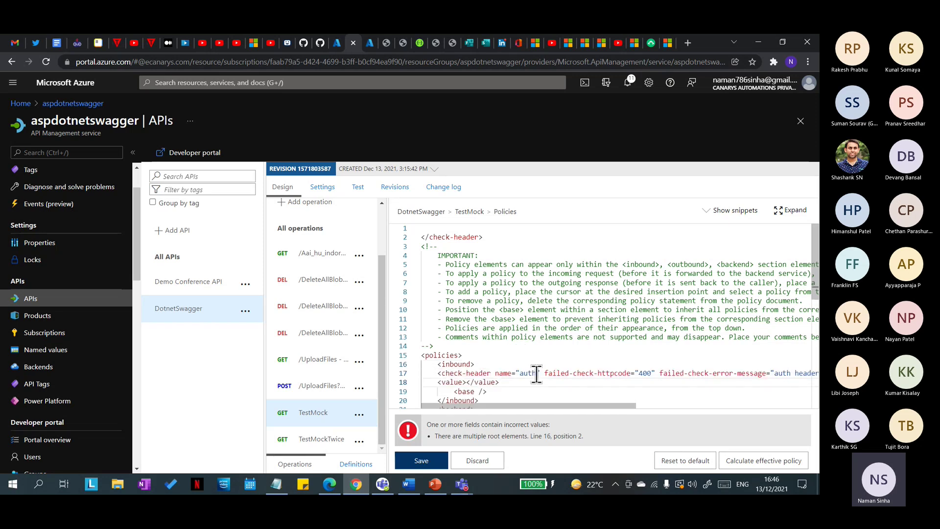
pyautogui.scroll(-2, 537, 376)
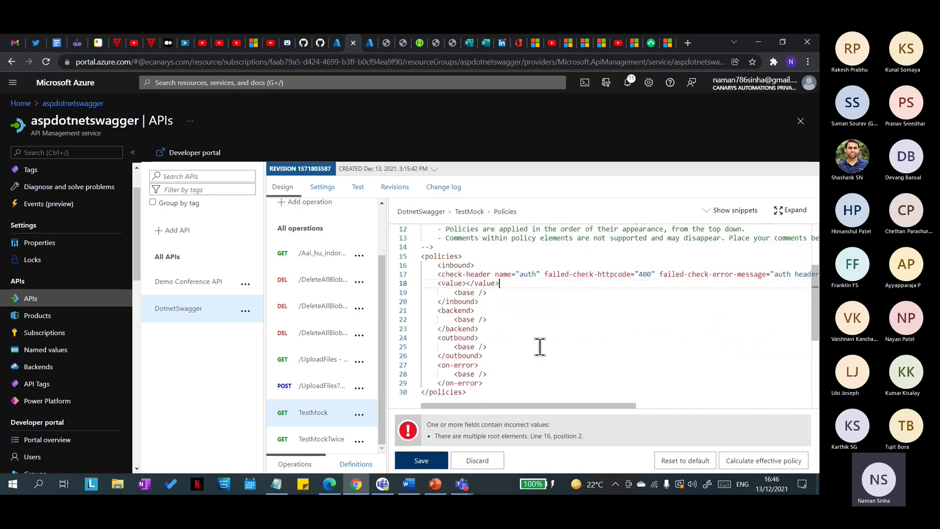
# Step: Enter qwerty as the check-header's expected value and save the policy
pyautogui.doubleClick(529, 277)
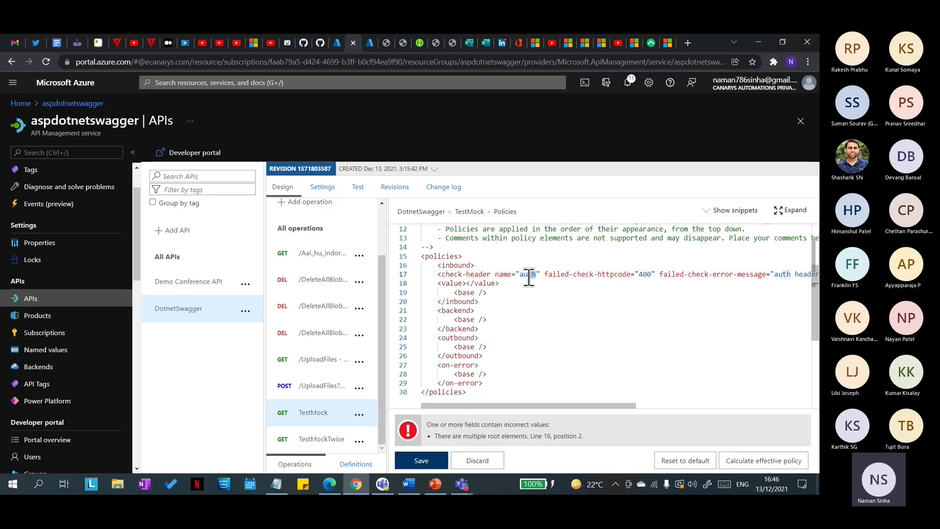
pyautogui.click(522, 278)
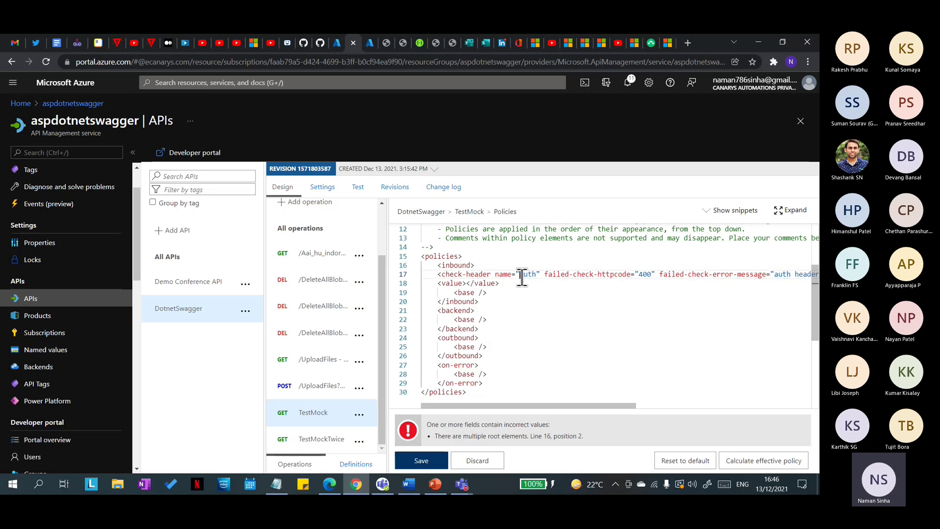
pyautogui.click(477, 284)
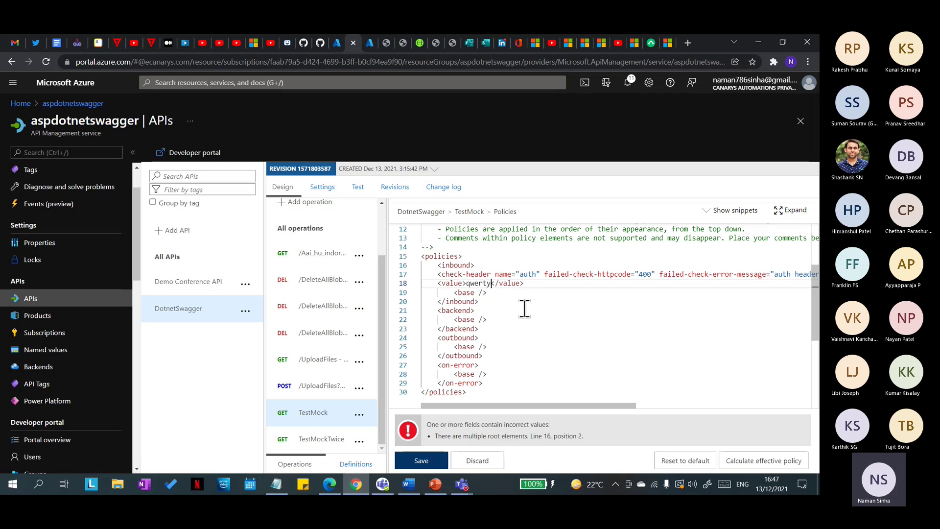
pyautogui.doubleClick(527, 274)
pyautogui.doubleClick(480, 283)
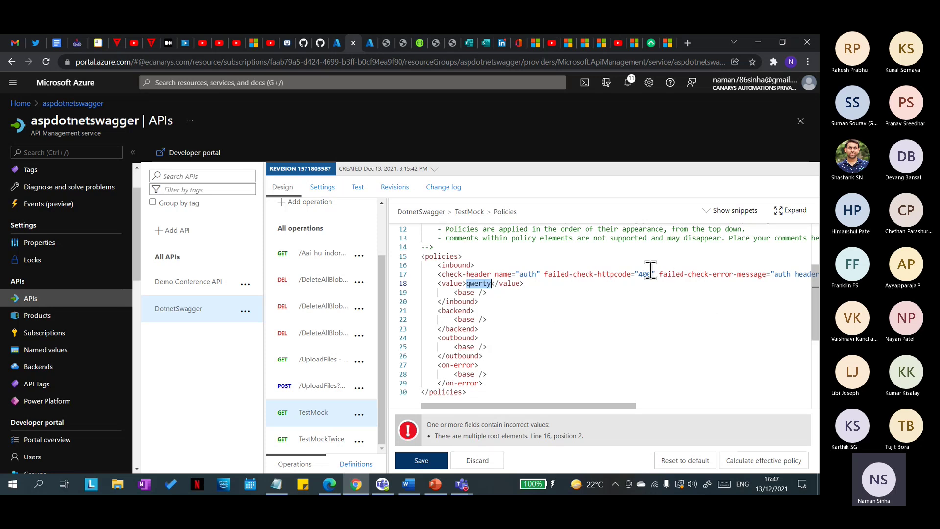
pyautogui.click(419, 463)
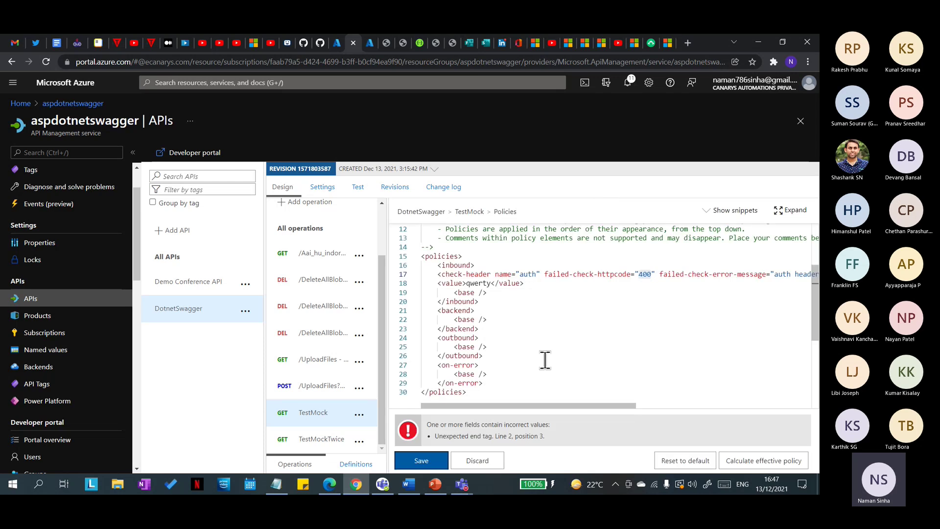
# Step: Move the stray </check-header> closing tag to just after the value line
pyautogui.scroll(-2, 533, 327)
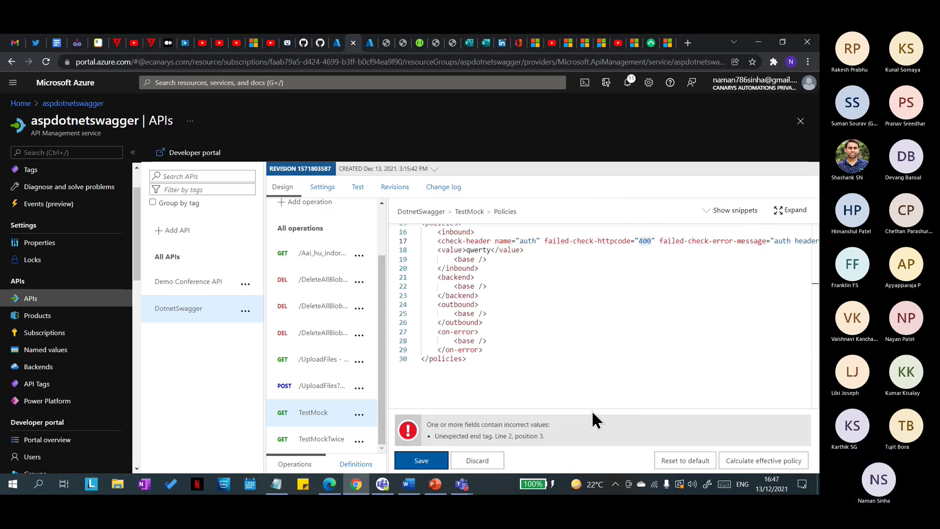
pyautogui.scroll(4, 555, 402)
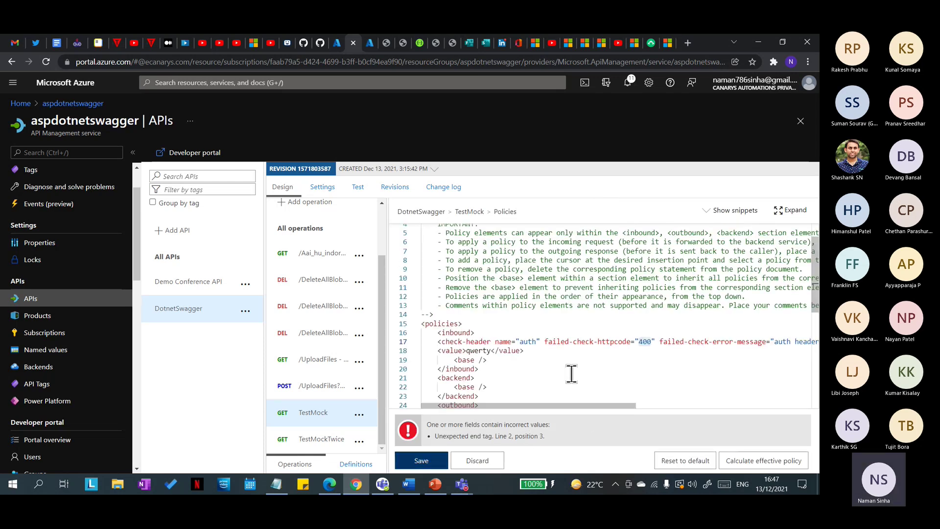
pyautogui.scroll(1, 557, 399)
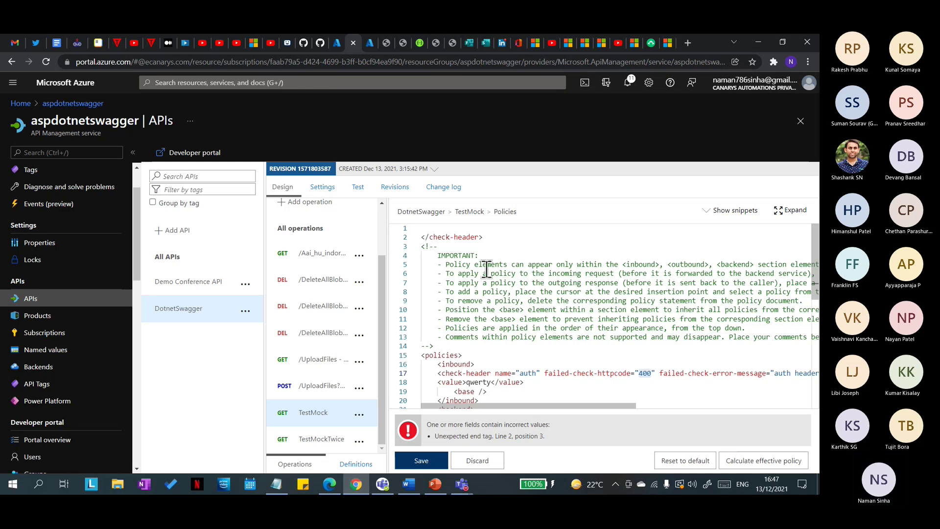
pyautogui.moveTo(483, 237); pyautogui.dragTo(414, 247)
pyautogui.hotkey('ctrl', 'c')
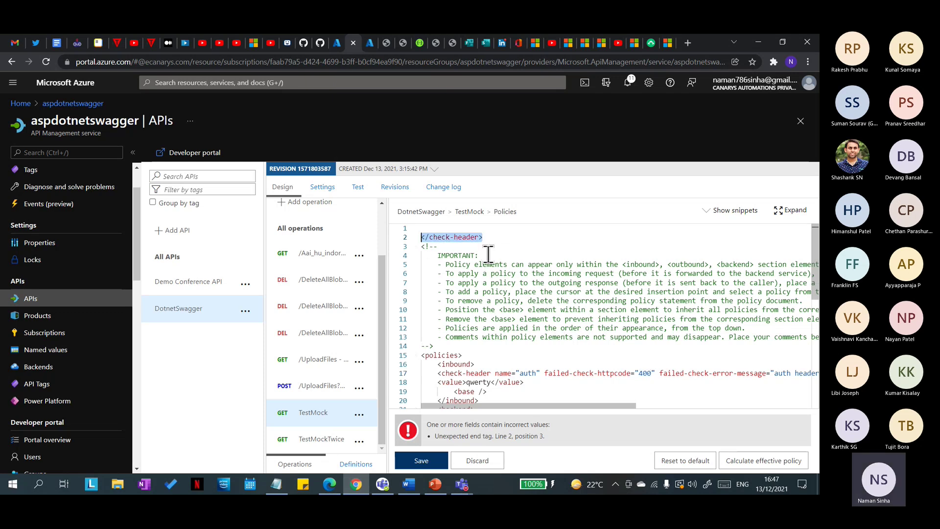
pyautogui.press('BackSpace')
pyautogui.scroll(-4, 607, 364)
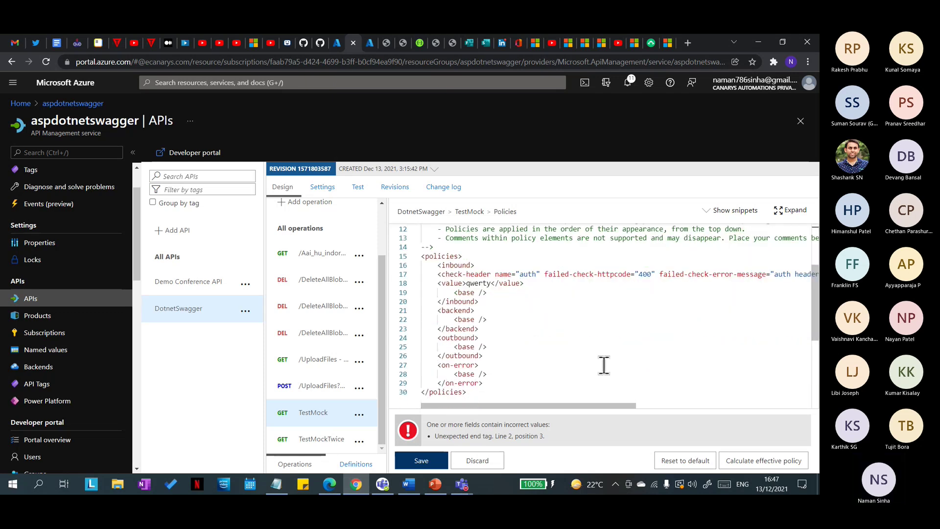
pyautogui.click(548, 283)
pyautogui.scroll(2, 568, 292)
pyautogui.scroll(2, 576, 309)
pyautogui.scroll(-8, 551, 323)
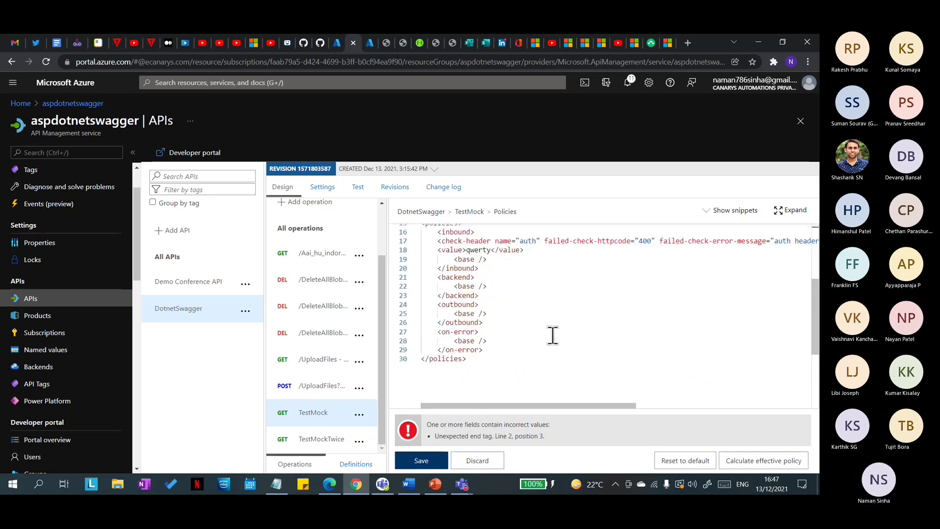
pyautogui.scroll(5, 519, 254)
pyautogui.click(534, 284)
pyautogui.press('Return')
pyautogui.hotkey('ctrl', 'v')
pyautogui.click(438, 463)
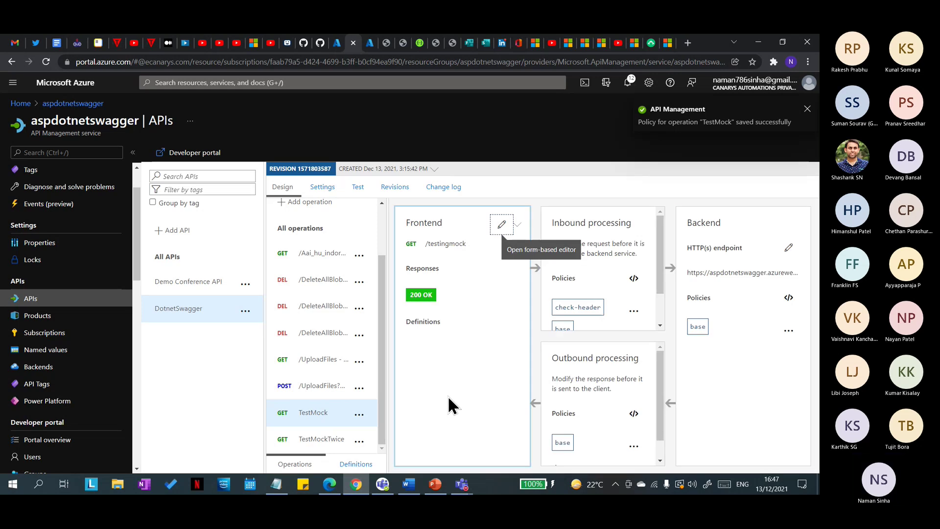
pyautogui.click(358, 187)
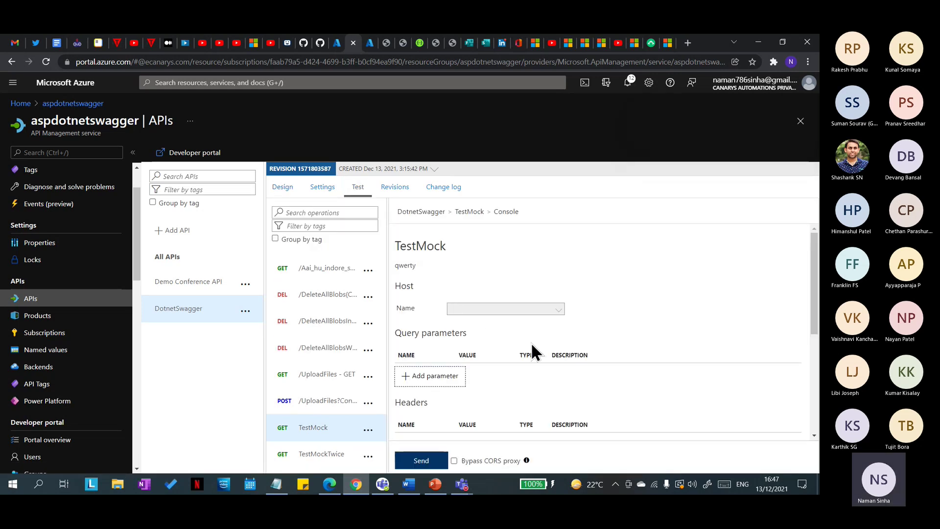
pyautogui.scroll(-2, 533, 351)
pyautogui.click(421, 462)
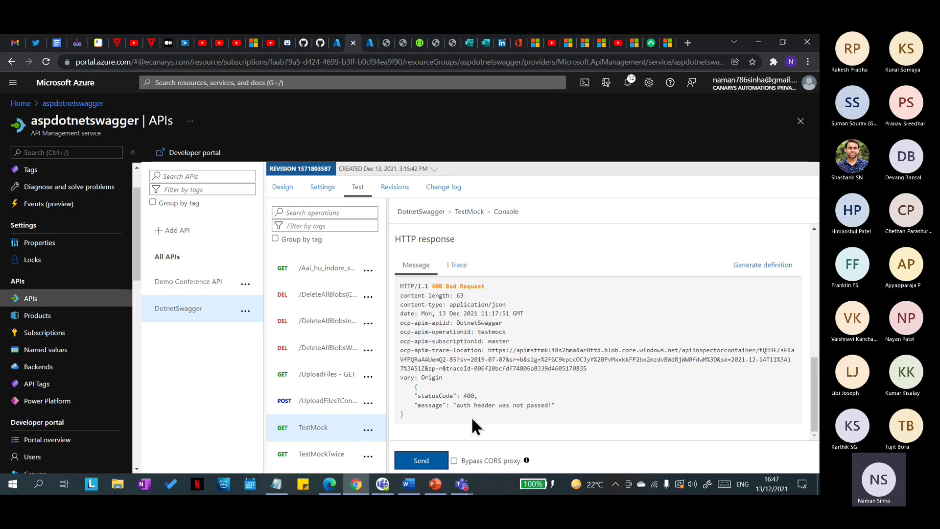
pyautogui.moveTo(460, 406); pyautogui.dragTo(544, 420)
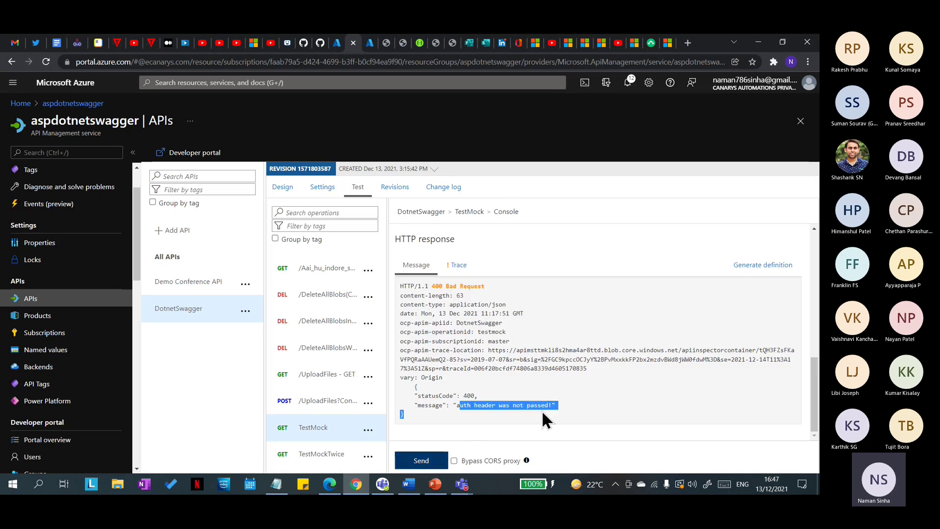
pyautogui.click(555, 404)
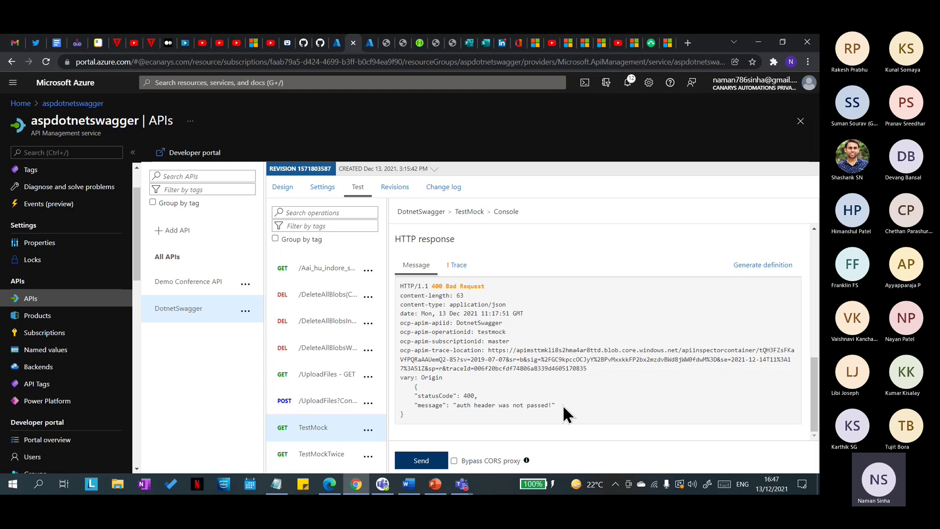
pyautogui.click(455, 265)
pyautogui.scroll(-5, 507, 406)
pyautogui.scroll(15, 511, 392)
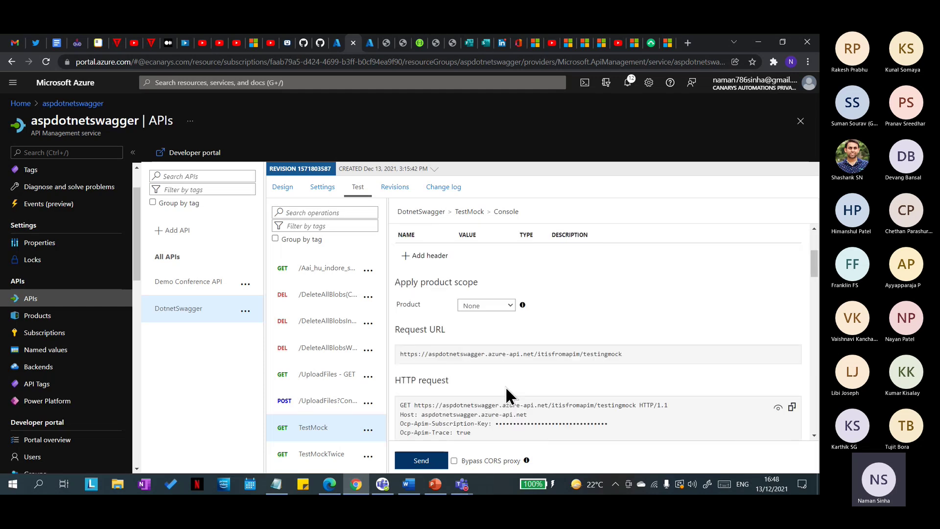
pyautogui.scroll(2, 442, 388)
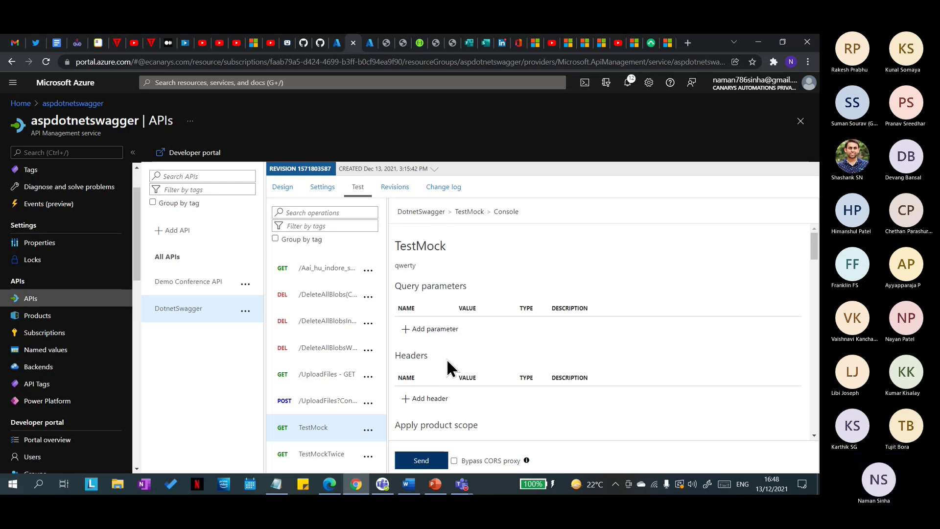
pyautogui.scroll(-4, 456, 362)
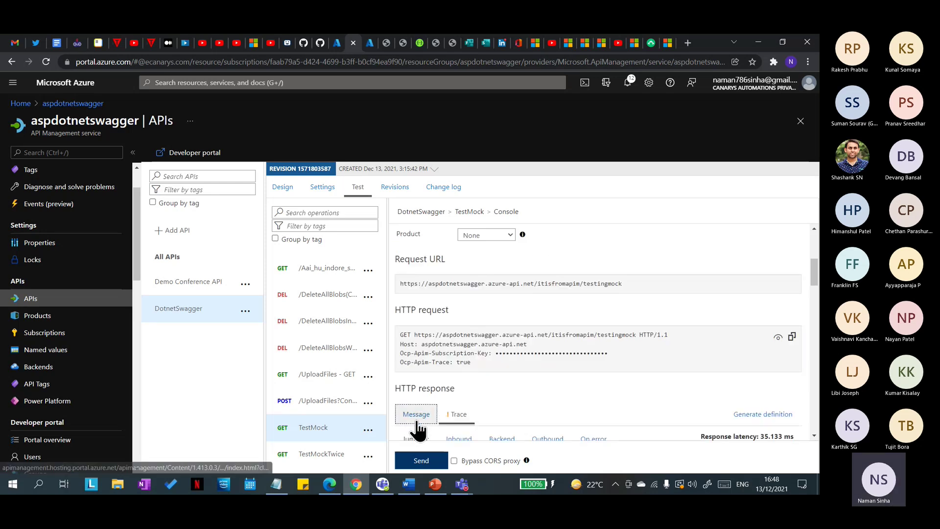
pyautogui.scroll(3, 511, 377)
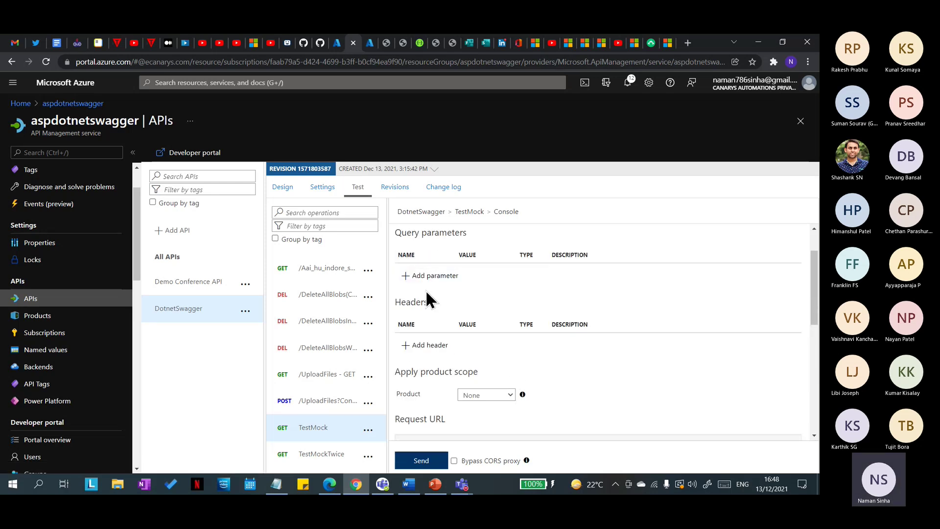
# Step: Add an auth request header with value 'we' and send the test, getting 400 Bad Request
pyautogui.click(425, 345)
pyautogui.click(441, 342)
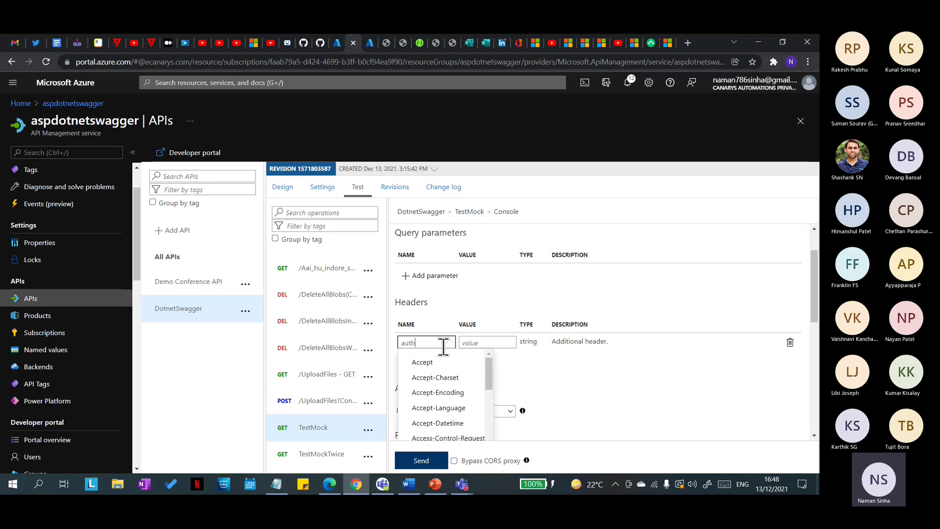
pyautogui.write('auth')
pyautogui.click(489, 343)
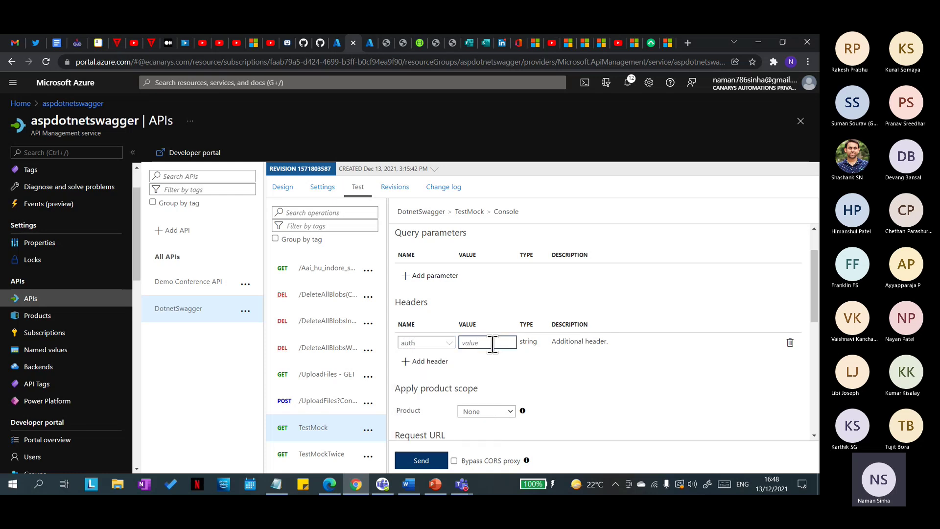
pyautogui.write('wert')
pyautogui.scroll(-1, 519, 375)
pyautogui.click(421, 460)
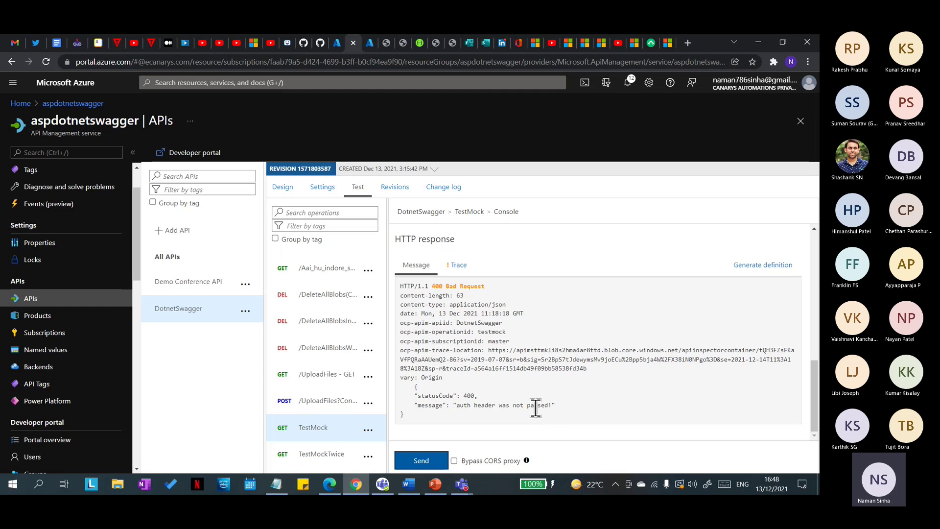
# Step: Change the auth header value to qwerty, then minimise the Teams meeting window
pyautogui.scroll(5, 482, 403)
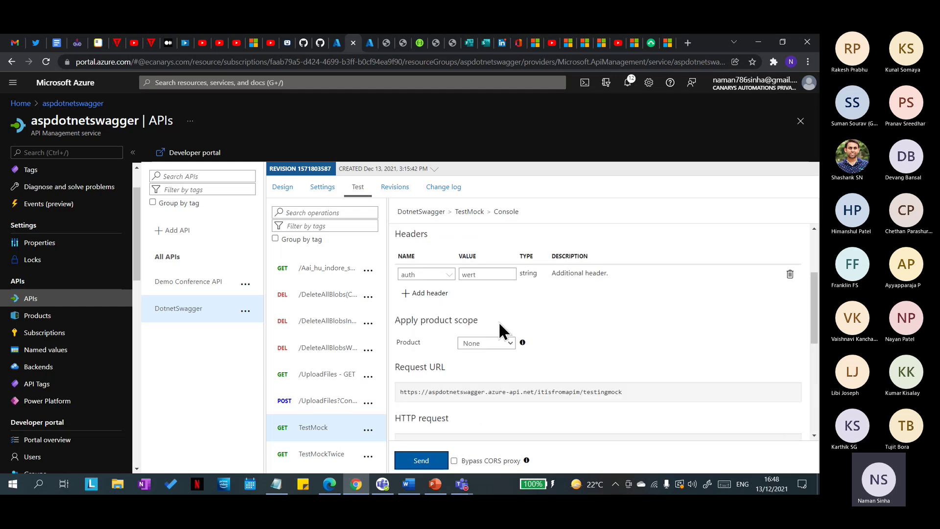
pyautogui.click(493, 273)
pyautogui.press('BackSpace')
pyautogui.press('BackSpace')
pyautogui.press('BackSpace')
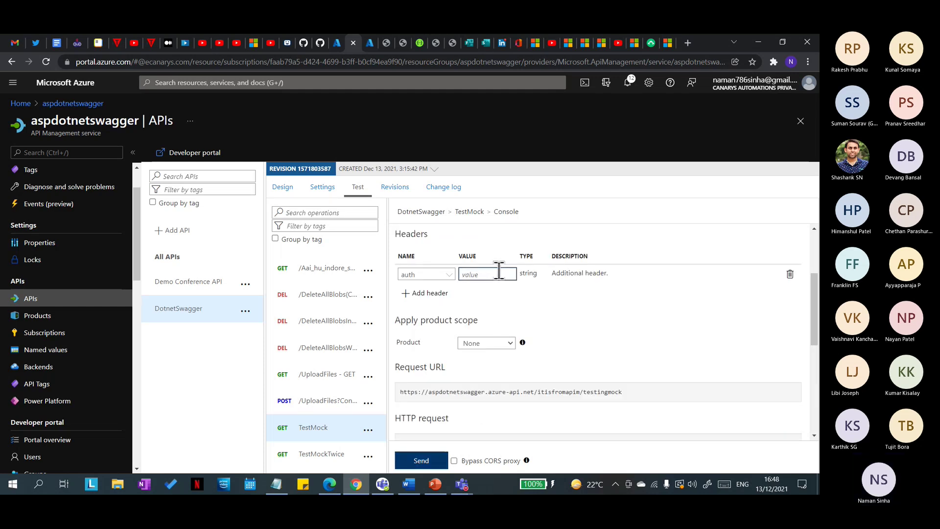
pyautogui.write('qw')
pyautogui.moveTo(461, 484)
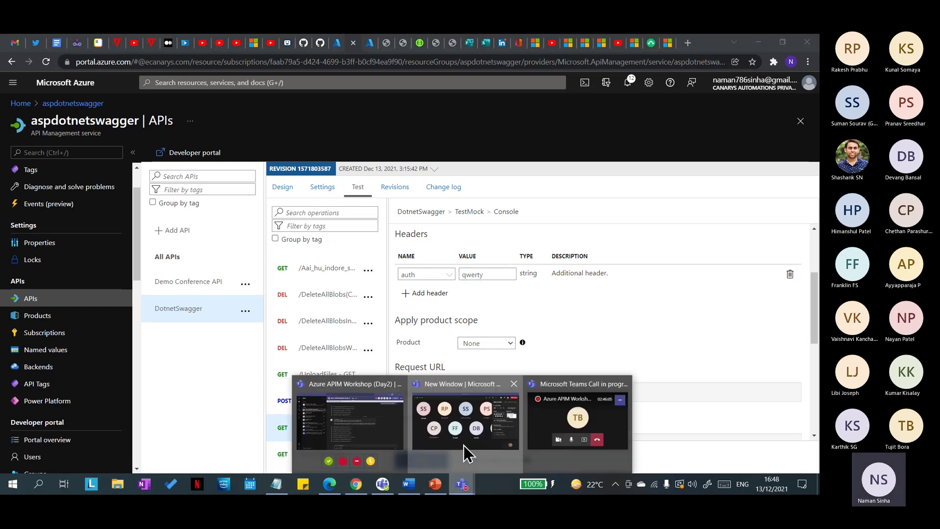
pyautogui.click(463, 445)
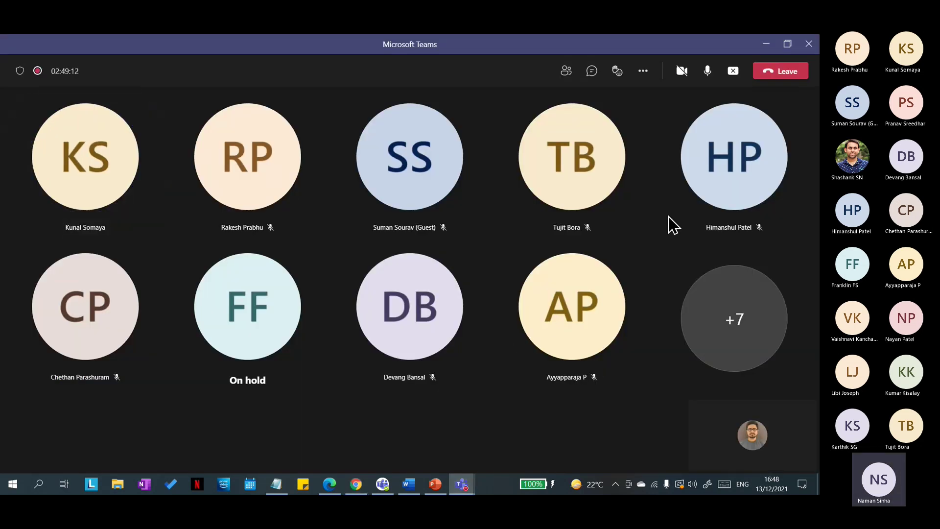
pyautogui.click(766, 43)
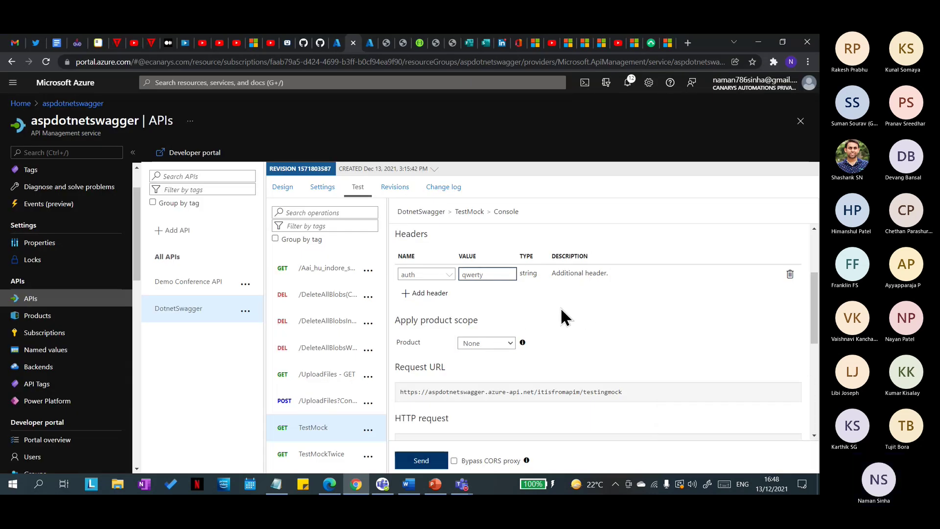
pyautogui.click(484, 273)
pyautogui.doubleClick(487, 272)
pyautogui.click(413, 462)
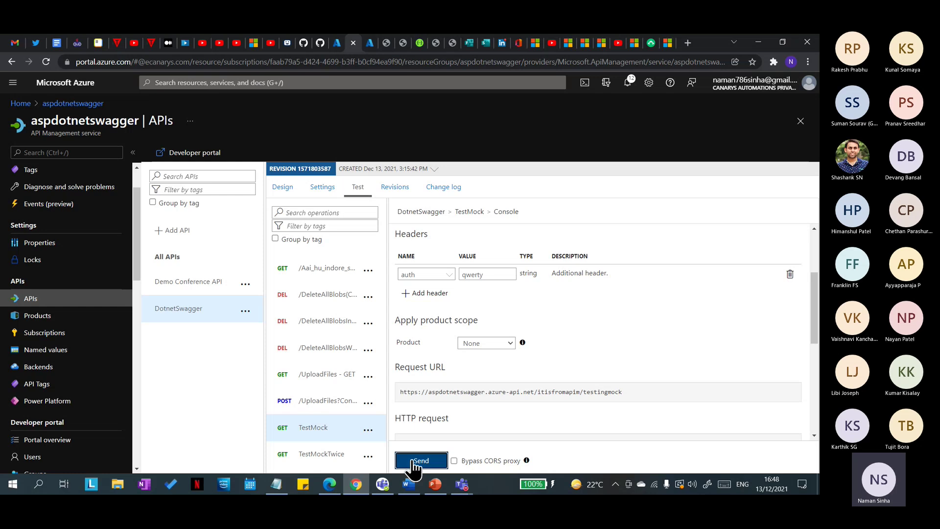
pyautogui.scroll(3, 521, 352)
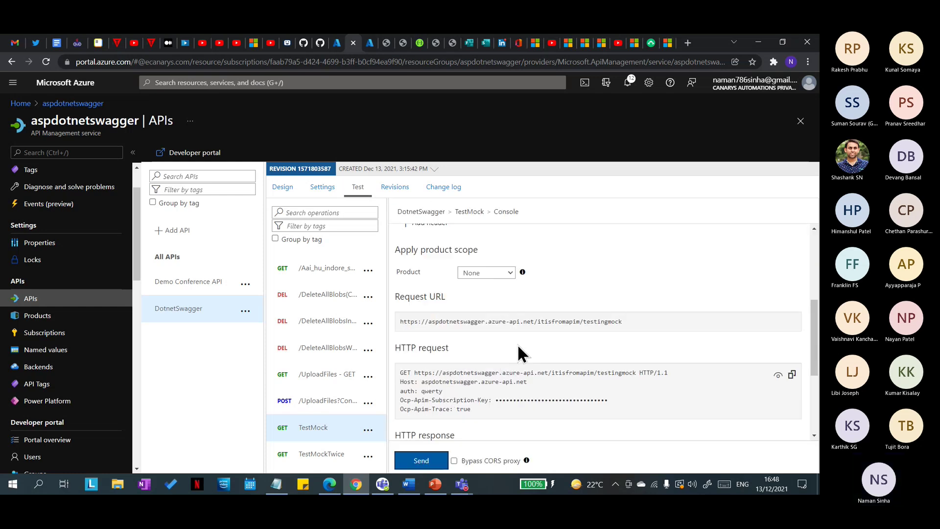
pyautogui.scroll(4, 510, 350)
pyautogui.scroll(-1, 523, 403)
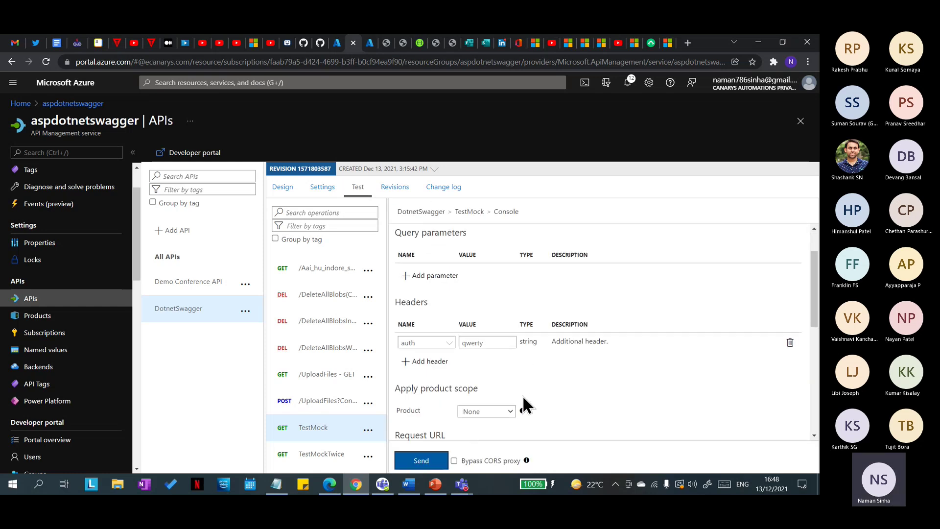
# Step: Check the header-name suggestions and keep the Product scope at None
pyautogui.click(425, 343)
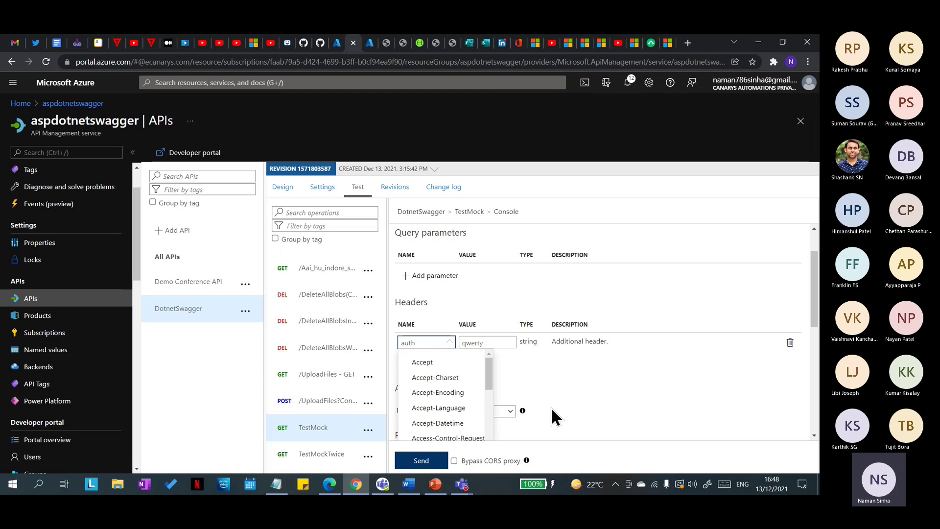
pyautogui.click(539, 392)
pyautogui.scroll(-2, 539, 392)
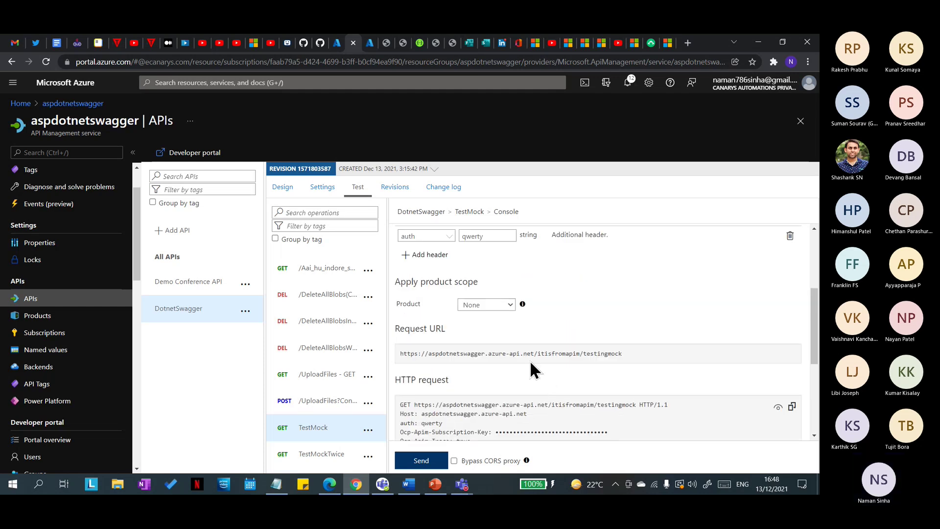
pyautogui.click(508, 305)
pyautogui.click(539, 317)
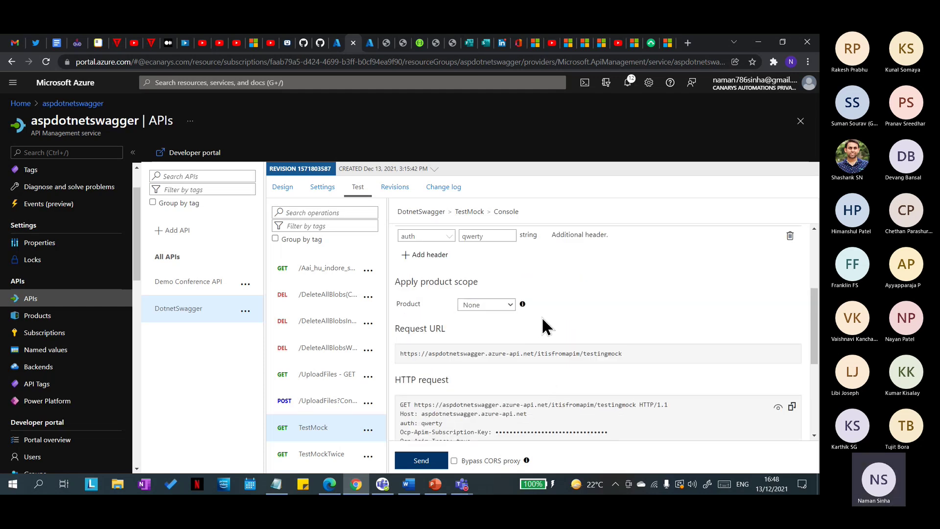
pyautogui.scroll(-3, 562, 370)
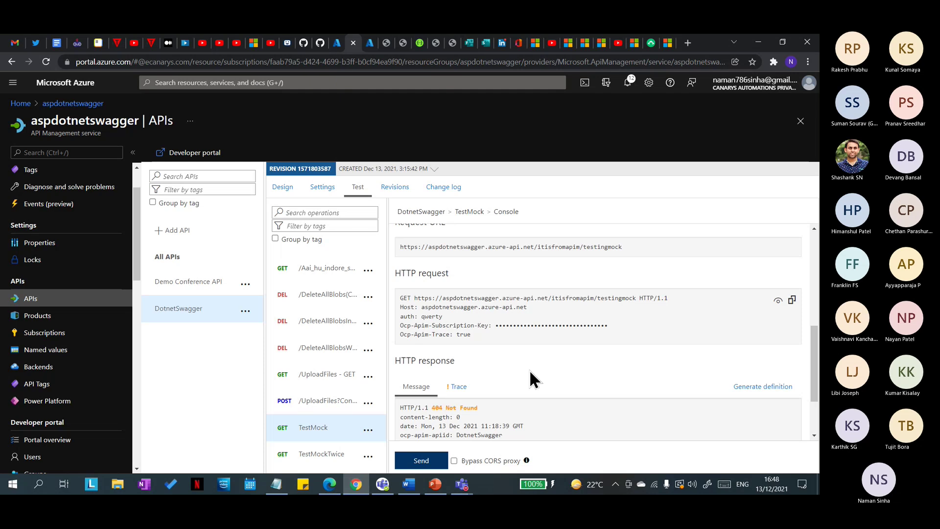
pyautogui.scroll(-1, 530, 369)
pyautogui.scroll(5, 465, 405)
pyautogui.scroll(2, 466, 399)
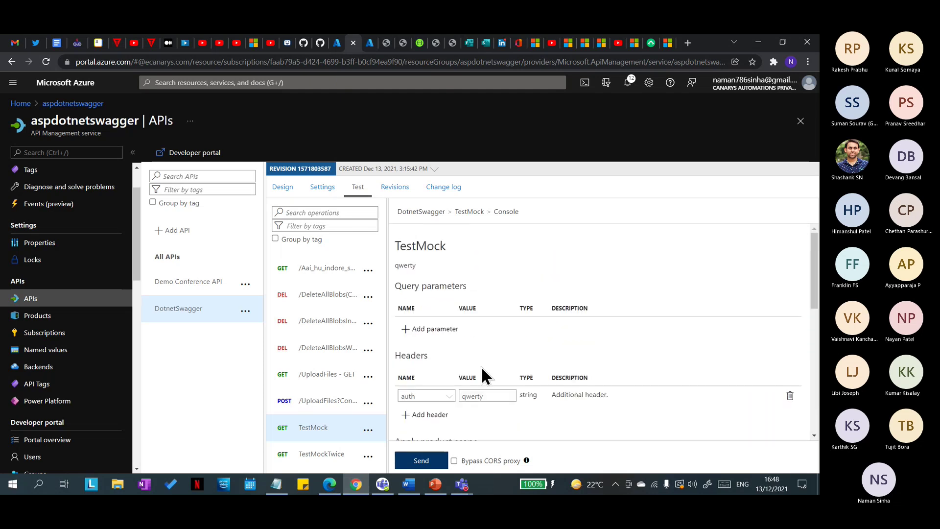
# Step: Select the qwerty text, then reselect TestMock and return to the API design view
pyautogui.moveTo(447, 274); pyautogui.dragTo(390, 266)
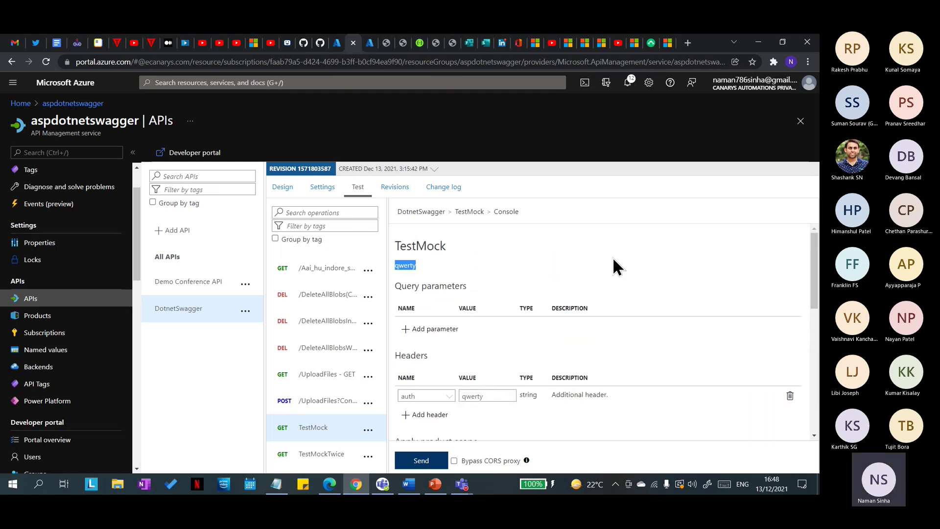
pyautogui.scroll(-2, 527, 421)
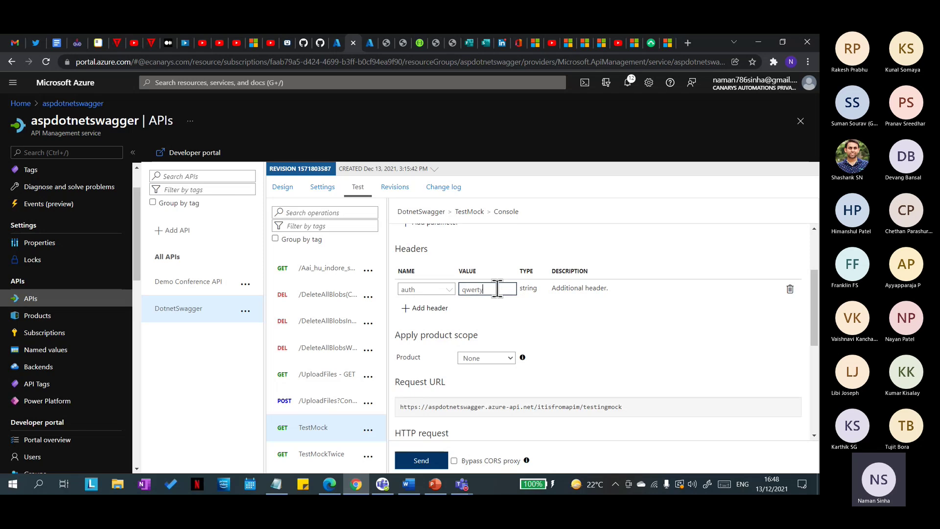
pyautogui.scroll(2, 496, 288)
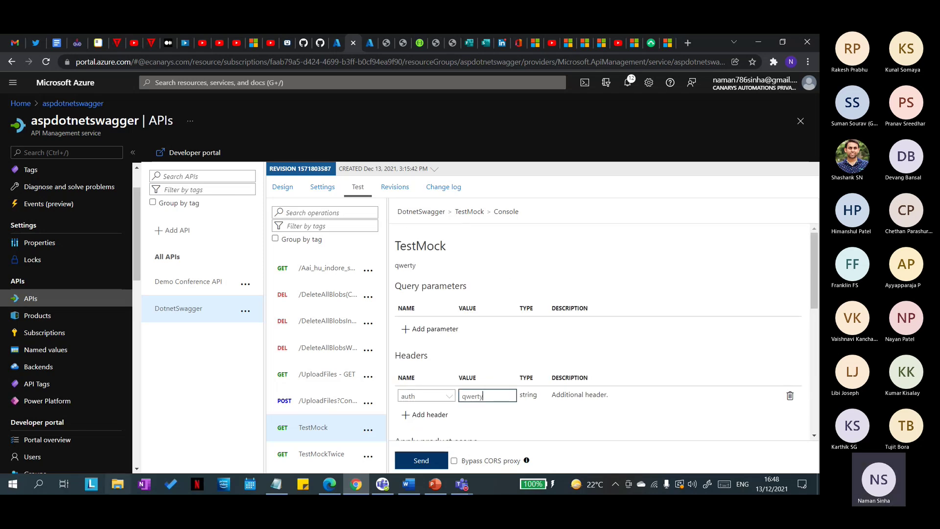
pyautogui.click(314, 428)
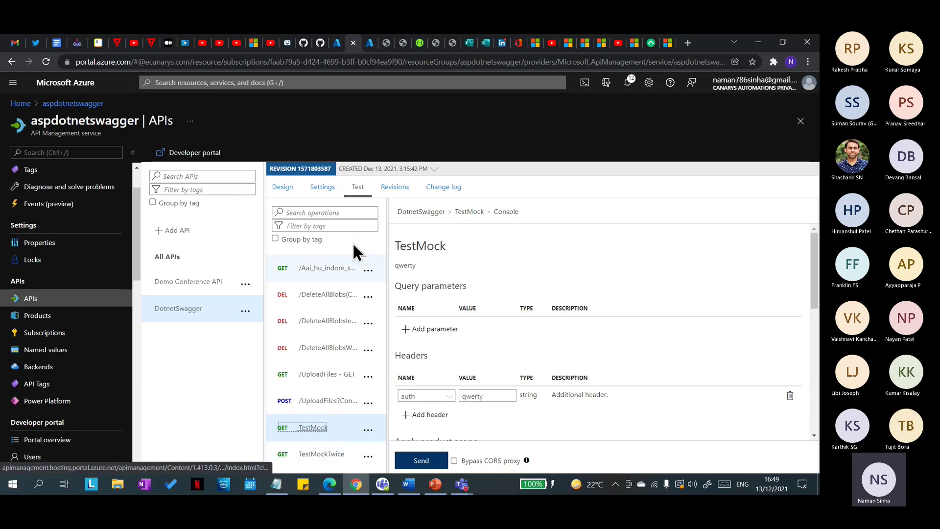
pyautogui.click(290, 186)
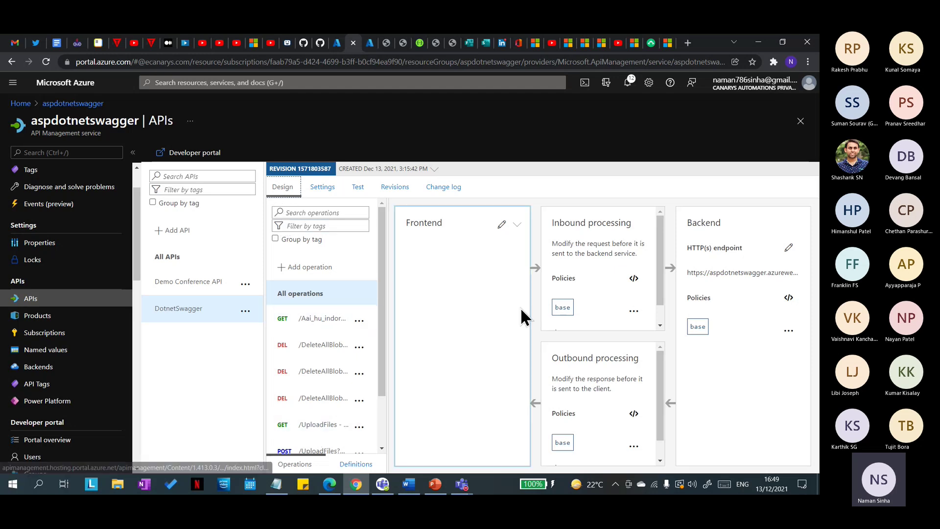
# Step: Select TestMock, view its inbound check-header policy XML, and discard without changes
pyautogui.scroll(-1, 583, 274)
pyautogui.scroll(-3, 313, 429)
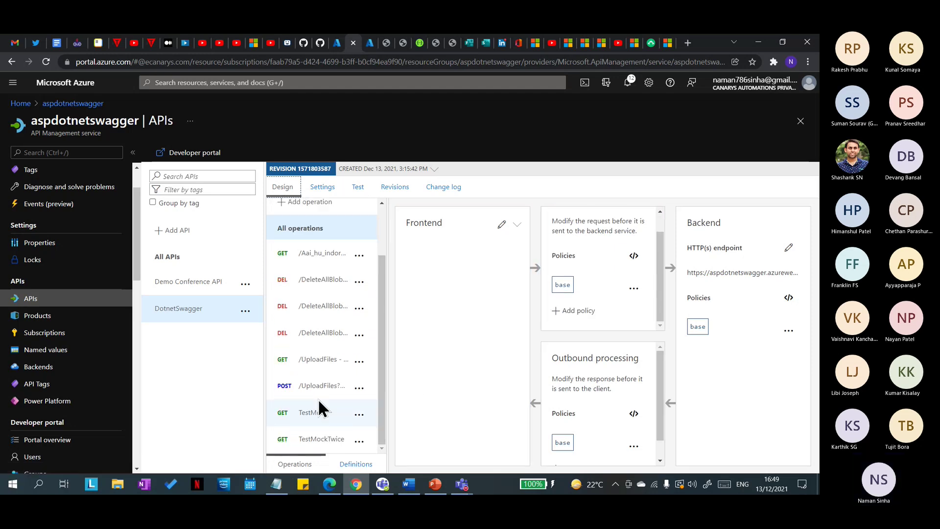
pyautogui.click(318, 414)
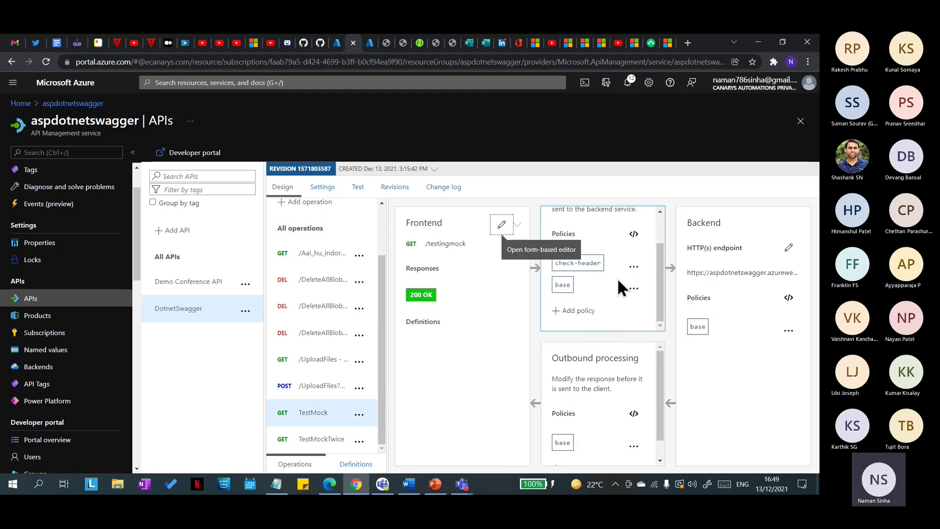
pyautogui.click(633, 234)
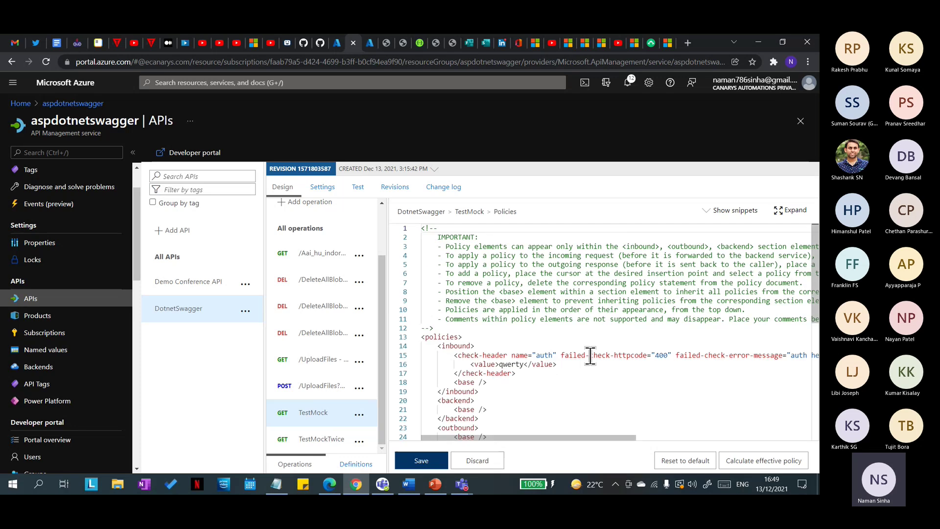
pyautogui.moveTo(571, 439)
pyautogui.mouseDown()
pyautogui.moveTo(674, 437)
pyautogui.moveTo(558, 432)
pyautogui.mouseUp()
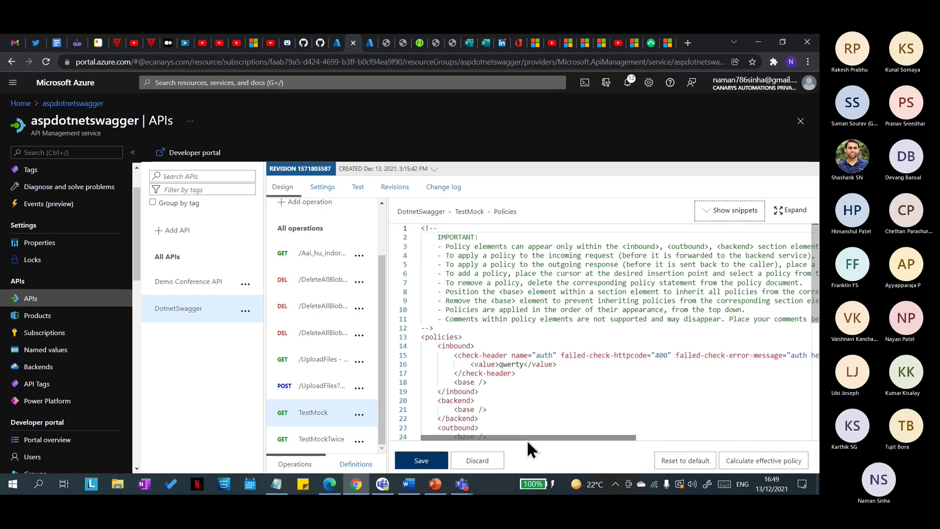
pyautogui.click(486, 462)
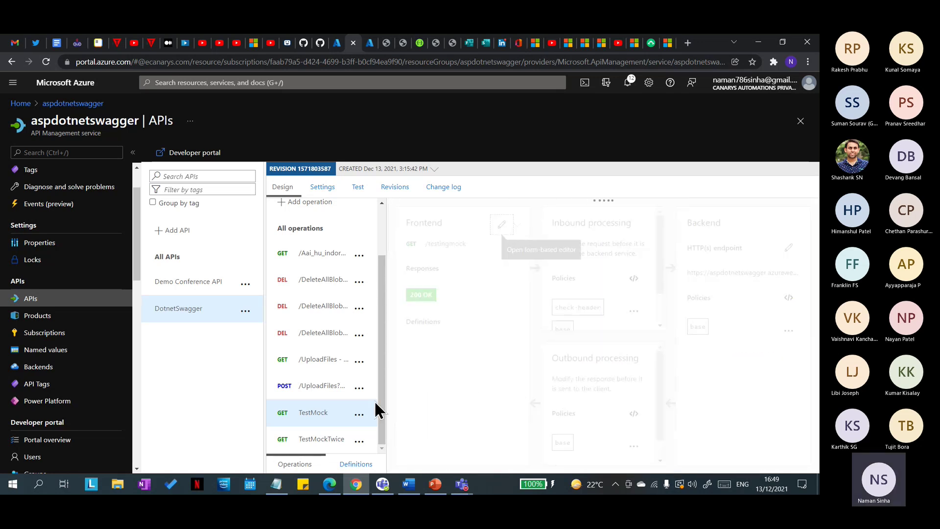
# Step: On the Test tab, add an auth header with value qwerty to the TestMock request
pyautogui.click(357, 187)
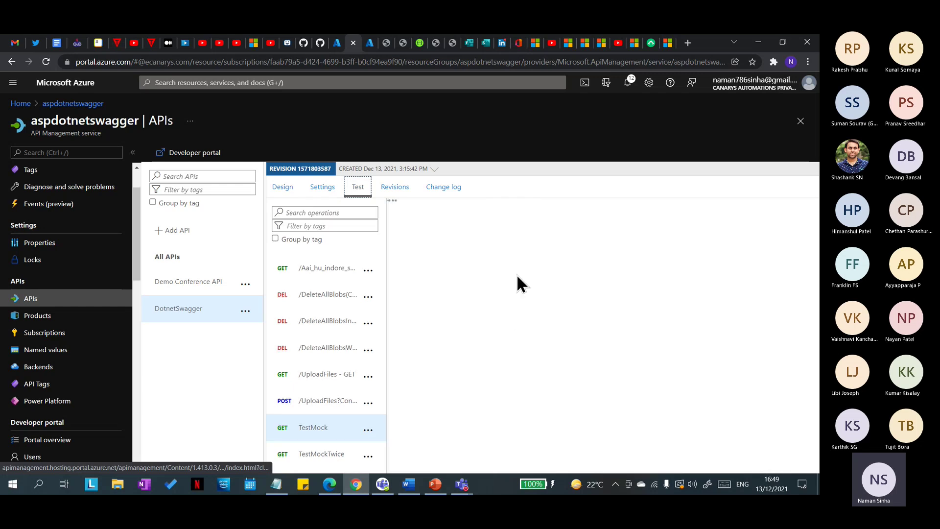
pyautogui.scroll(-1, 494, 338)
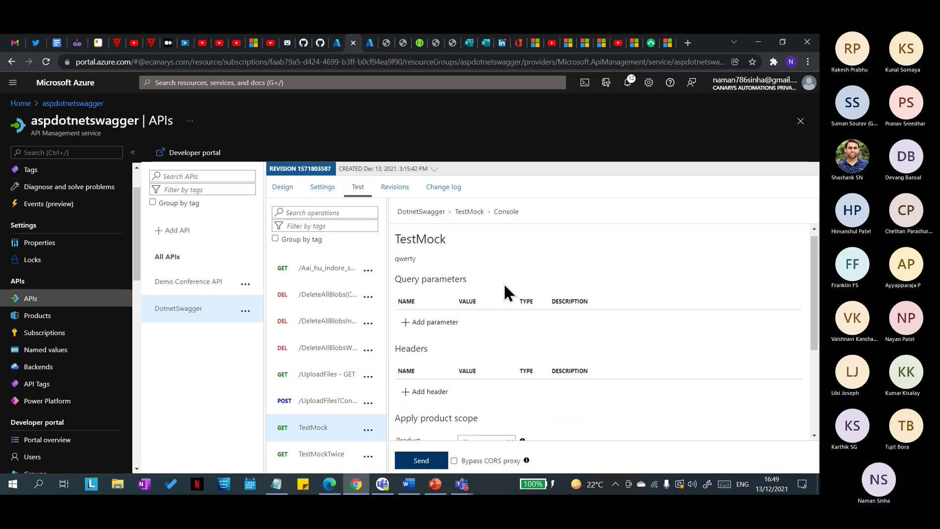
pyautogui.scroll(-1, 485, 294)
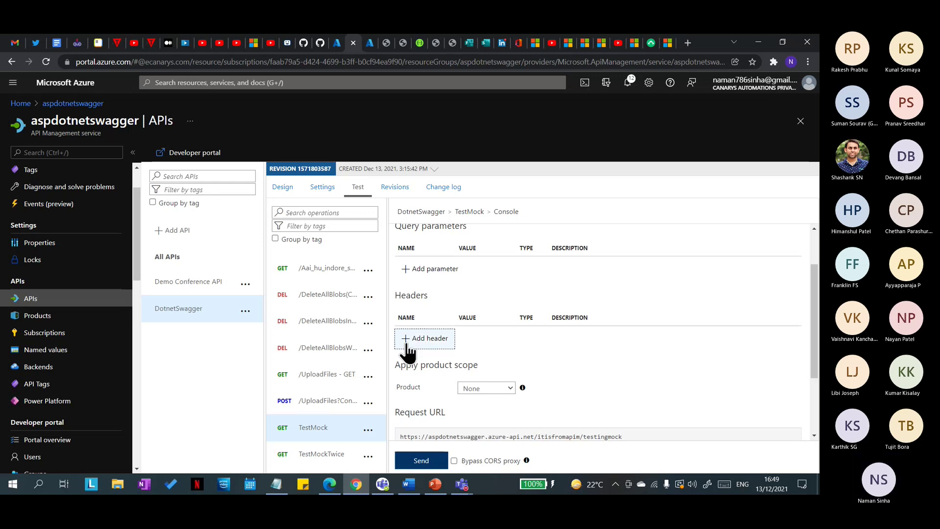
pyautogui.click(424, 338)
pyautogui.click(417, 337)
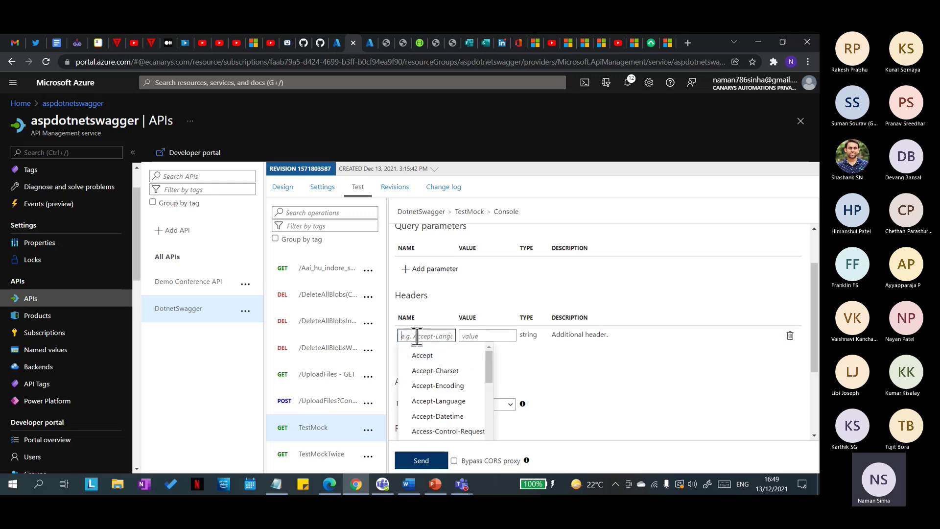
pyautogui.write('auth')
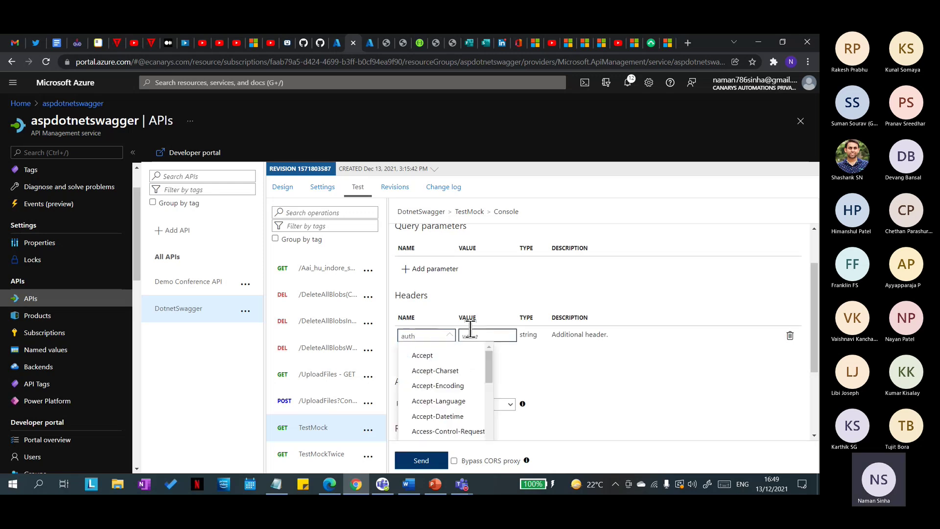
pyautogui.click(476, 335)
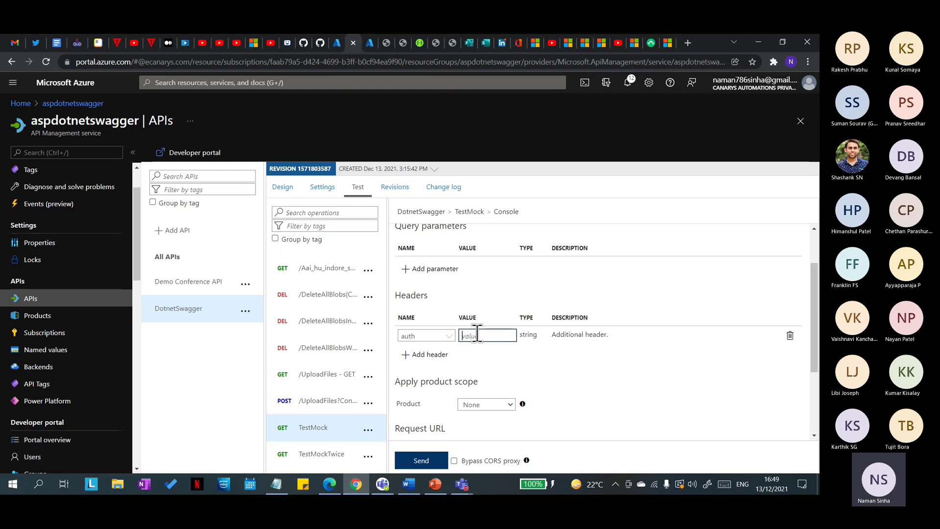
pyautogui.write('qwerty')
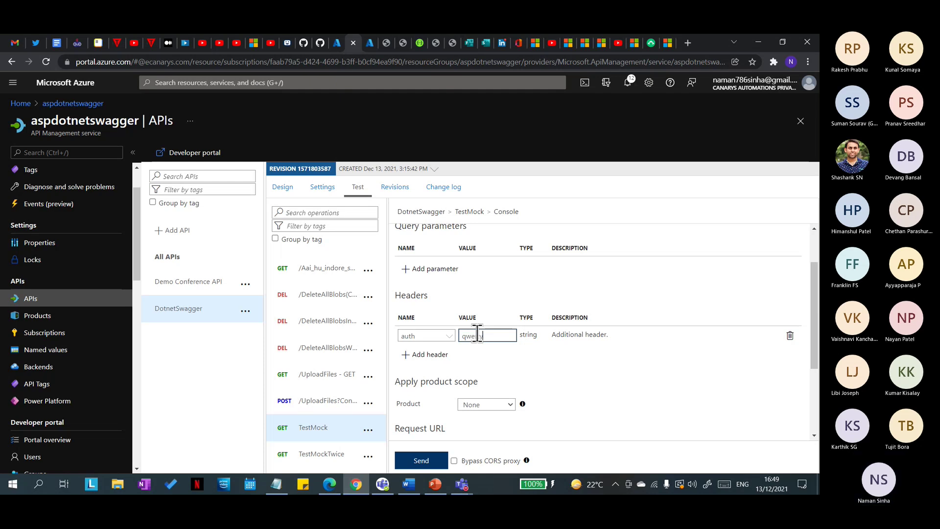
# Step: Send with Starter product scope, then resend with scope None, getting 404 Not Found
pyautogui.scroll(-2, 541, 401)
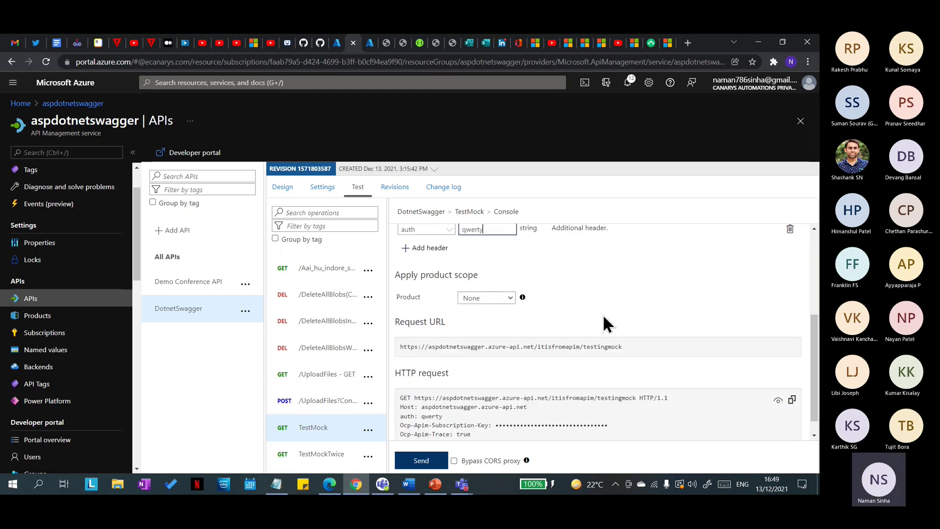
pyautogui.click(509, 280)
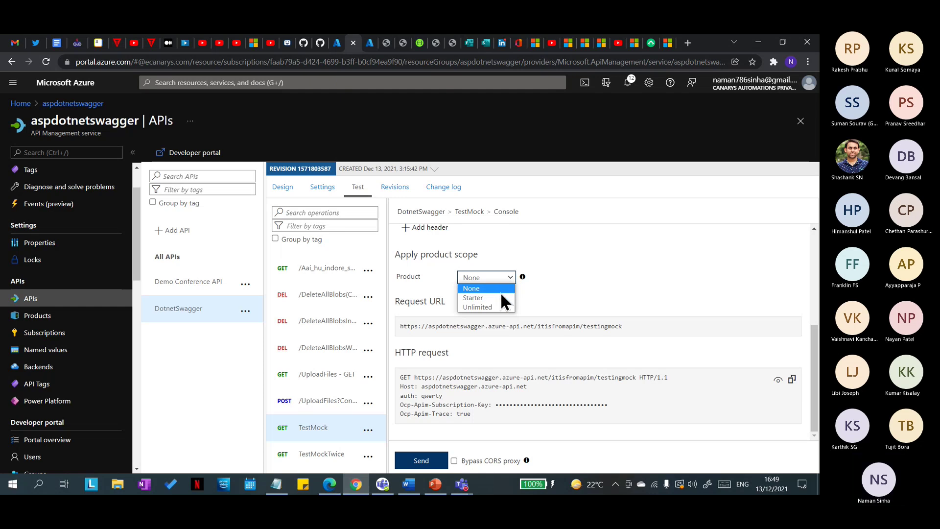
pyautogui.click(500, 292)
pyautogui.click(427, 462)
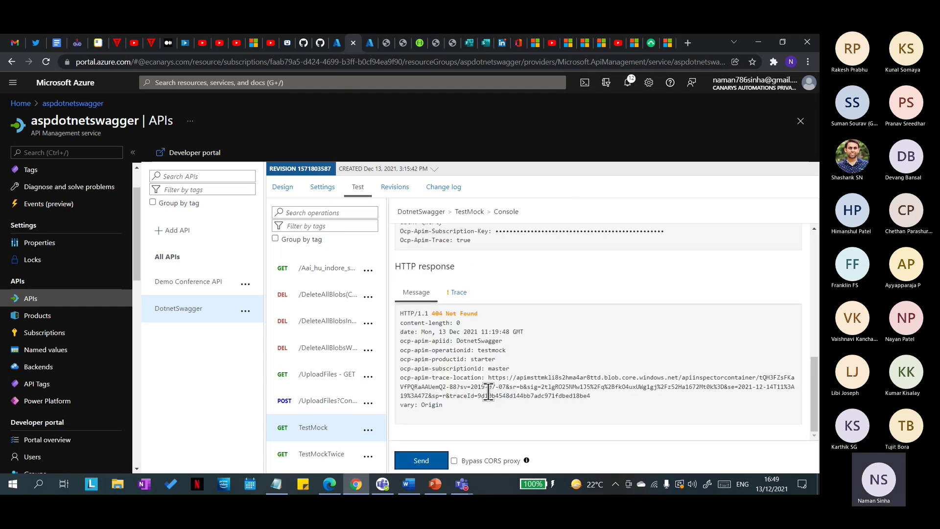
pyautogui.scroll(5, 495, 372)
pyautogui.click(504, 316)
pyautogui.click(485, 328)
pyautogui.click(423, 459)
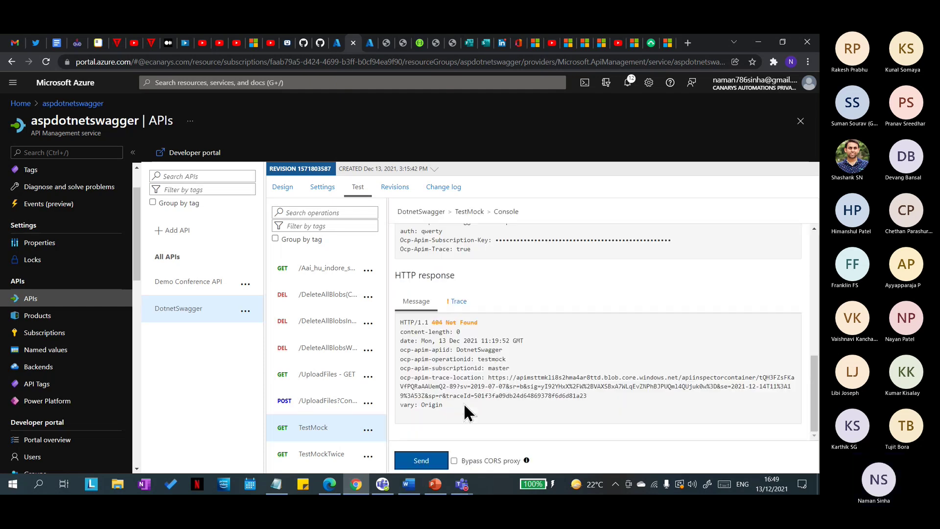
pyautogui.scroll(5, 464, 394)
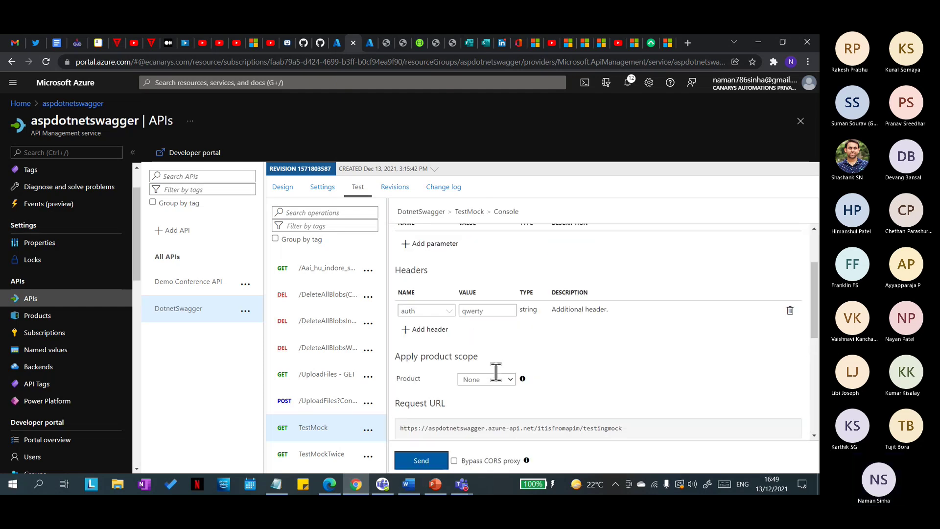
# Step: Add another header row, then dismiss the header name suggestions
pyautogui.click(430, 330)
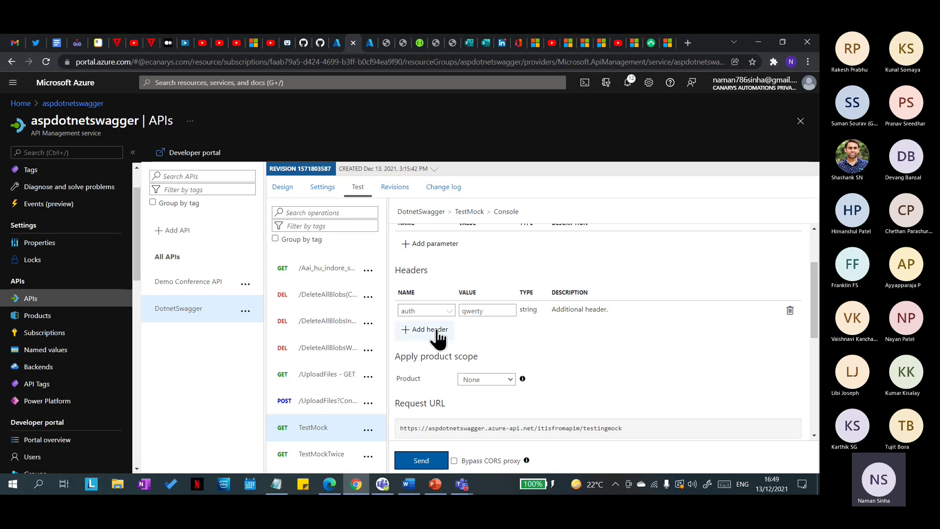
pyautogui.click(435, 327)
pyautogui.click(512, 350)
pyautogui.scroll(2, 554, 355)
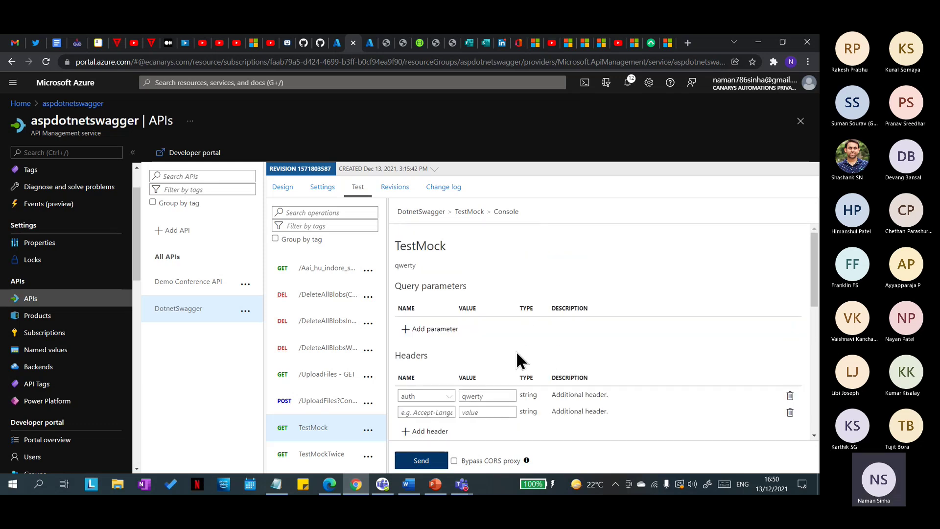
pyautogui.scroll(-2, 480, 289)
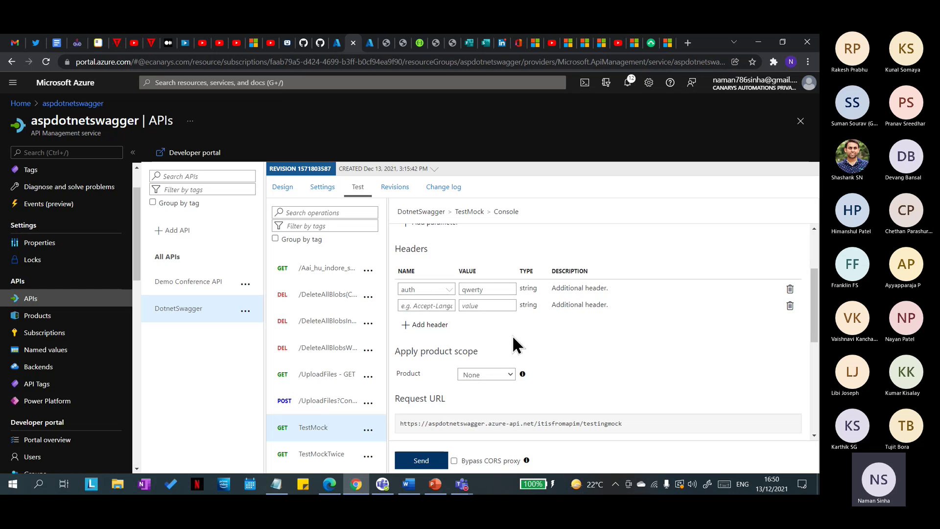
pyautogui.scroll(-3, 512, 335)
pyautogui.scroll(-3, 504, 379)
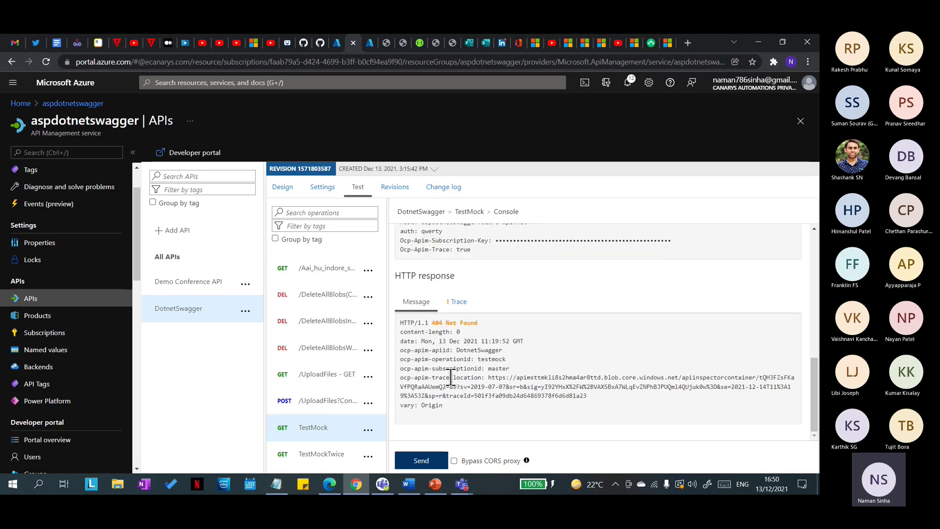
# Step: Reselect TestMock in the Design view and open its inbound policy code editor
pyautogui.click(314, 428)
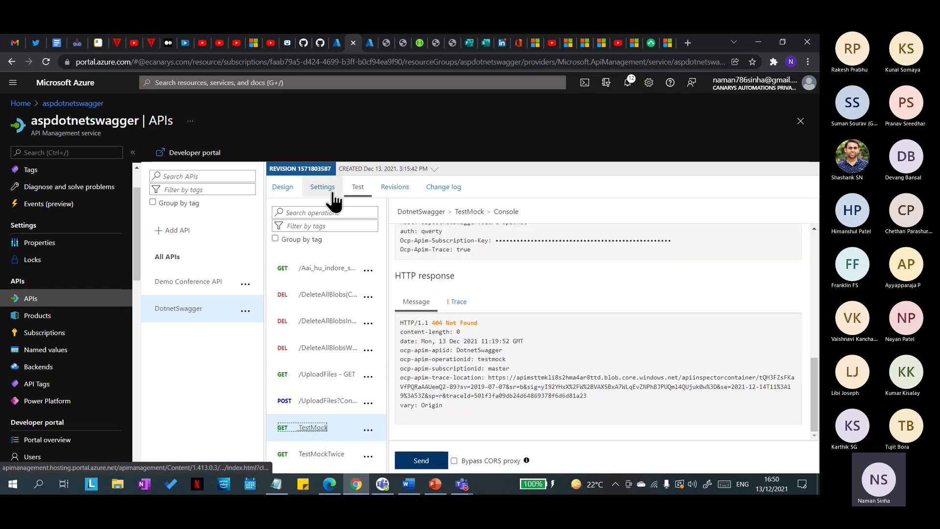
pyautogui.click(287, 188)
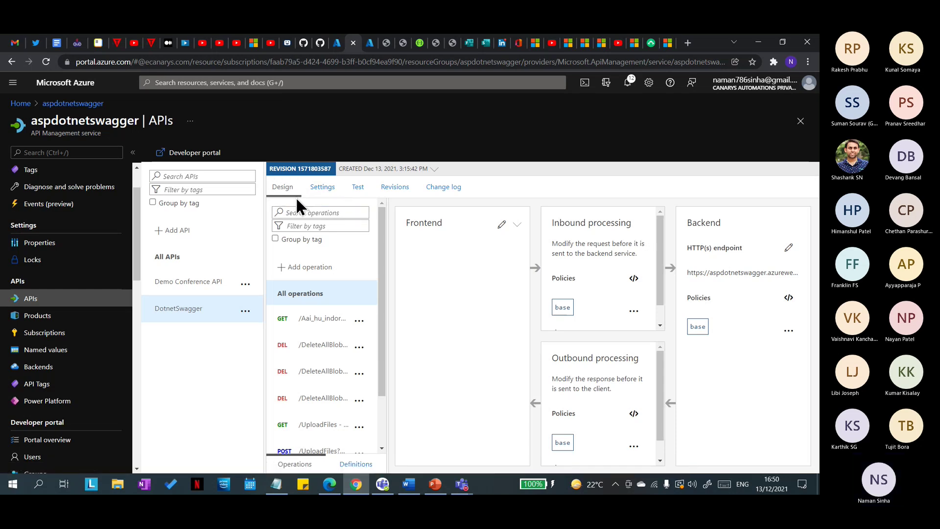
pyautogui.scroll(-2, 332, 431)
pyautogui.click(313, 413)
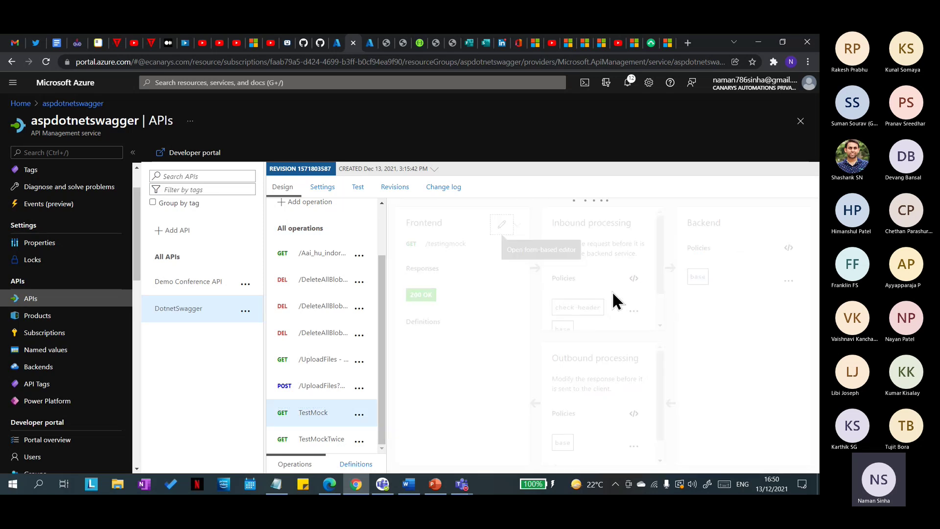
pyautogui.scroll(-1, 621, 255)
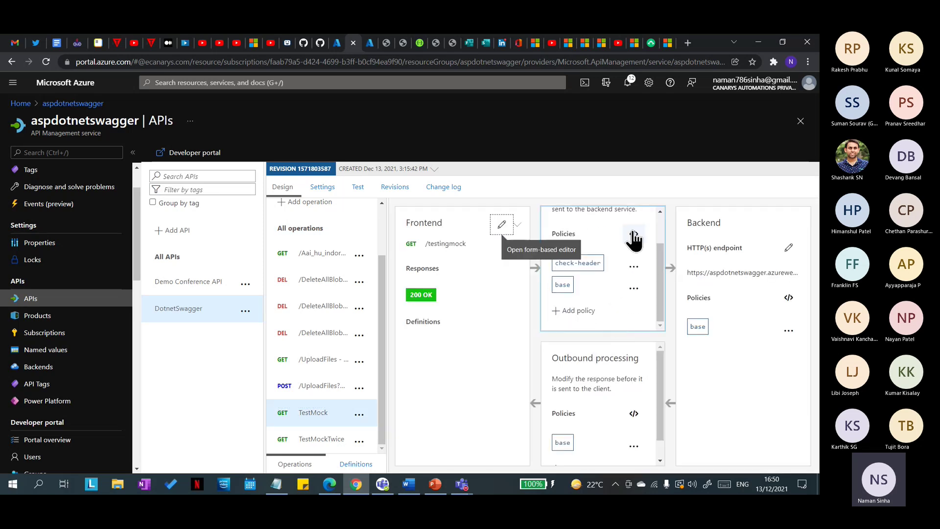
pyautogui.click(634, 233)
pyautogui.moveTo(531, 437); pyautogui.dragTo(534, 438)
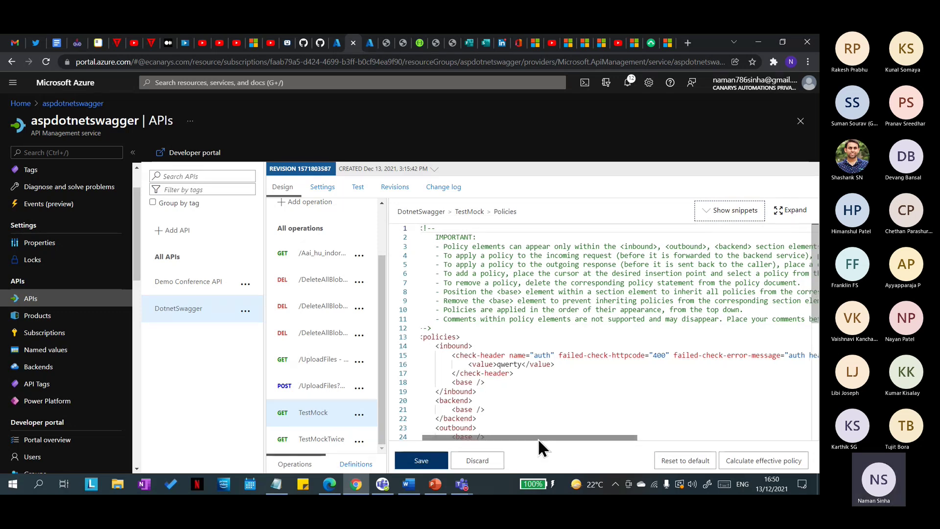
pyautogui.moveTo(538, 438); pyautogui.dragTo(623, 437)
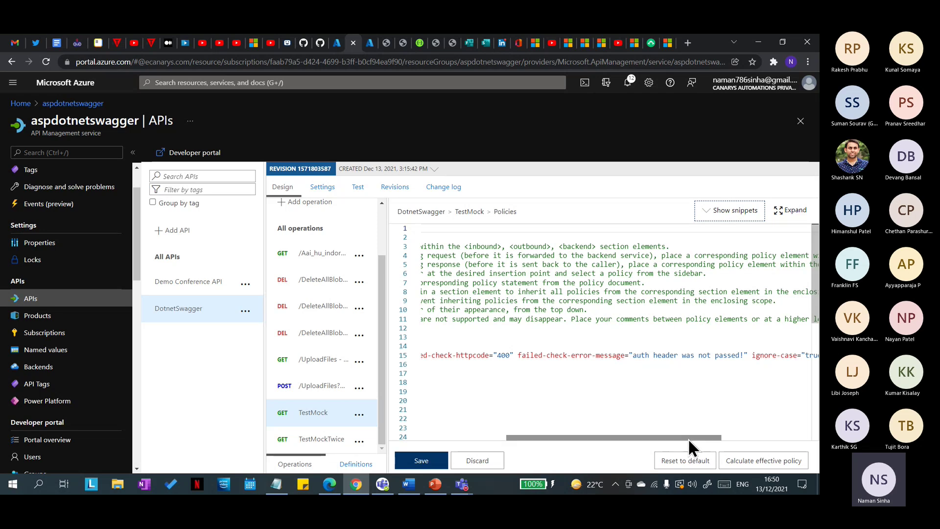
pyautogui.moveTo(697, 436); pyautogui.dragTo(777, 437)
pyautogui.moveTo(669, 438); pyautogui.dragTo(479, 437)
pyautogui.click(481, 365)
pyautogui.press('Delete')
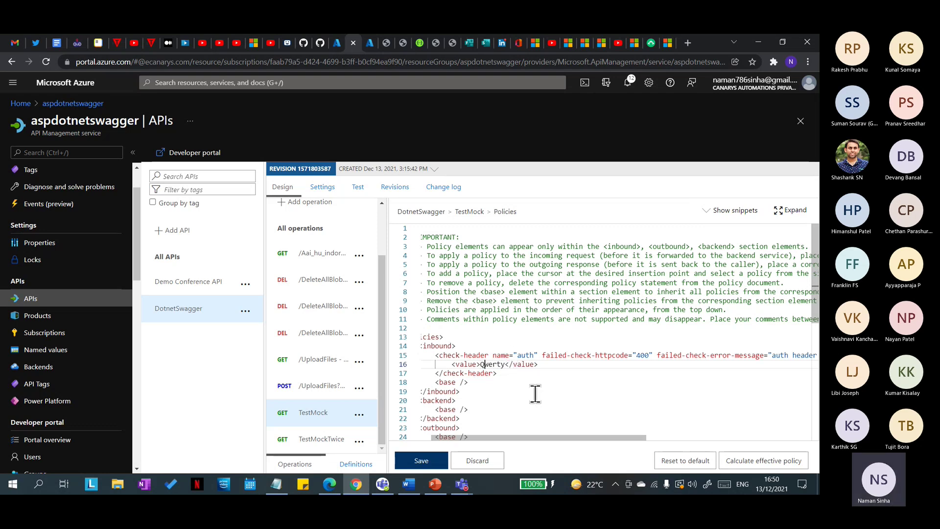
pyautogui.click(624, 436)
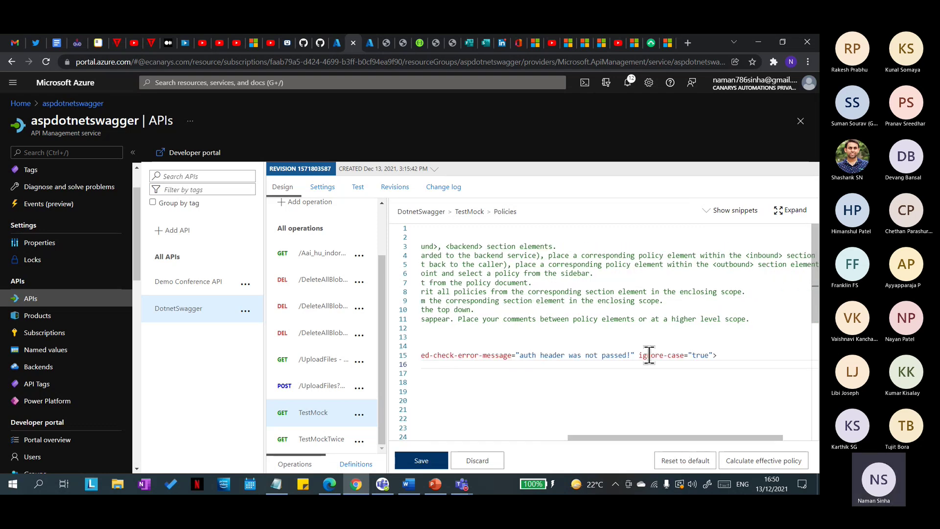
# Step: Set ignore-case to false on the auth check-header, keeping the Qwerty value
pyautogui.click(643, 356)
pyautogui.moveTo(675, 438); pyautogui.dragTo(529, 438)
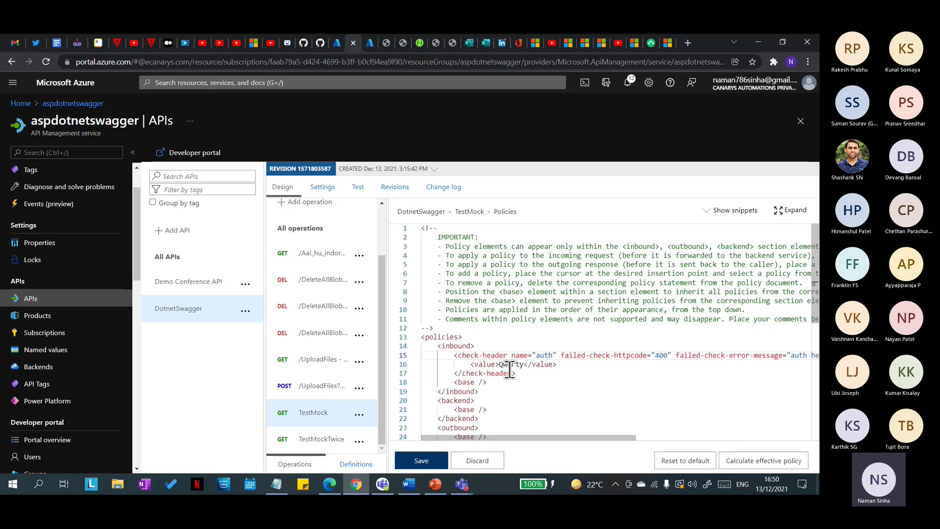
pyautogui.moveTo(500, 366); pyautogui.dragTo(521, 365)
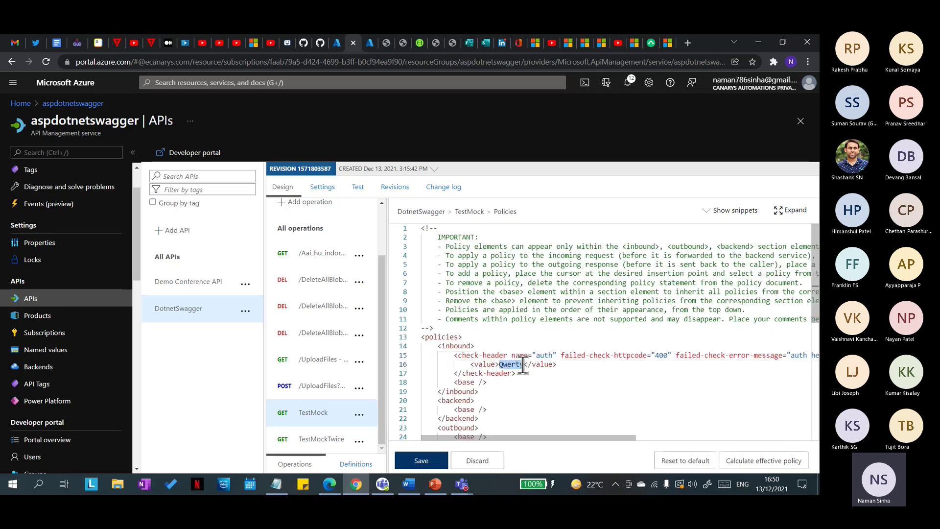
pyautogui.moveTo(562, 437); pyautogui.dragTo(707, 373)
pyautogui.doubleClick(718, 356)
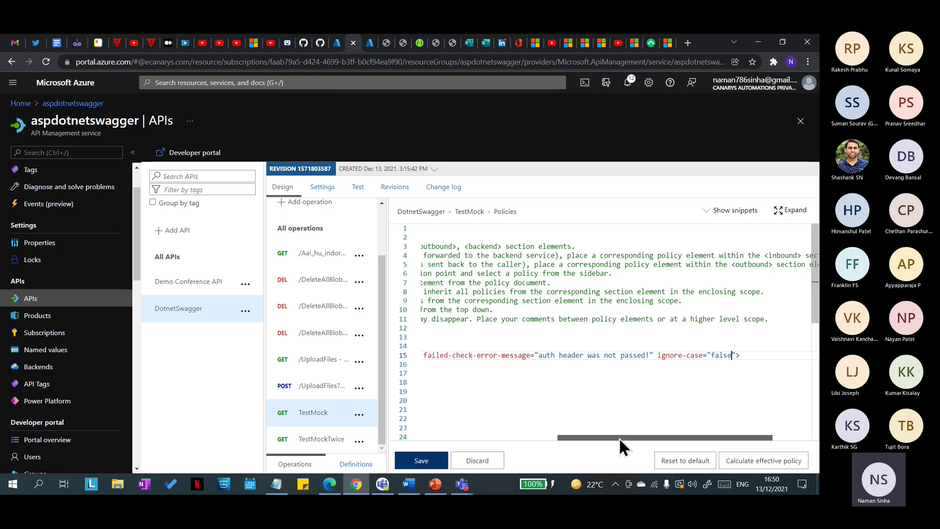
pyautogui.moveTo(619, 437); pyautogui.dragTo(483, 437)
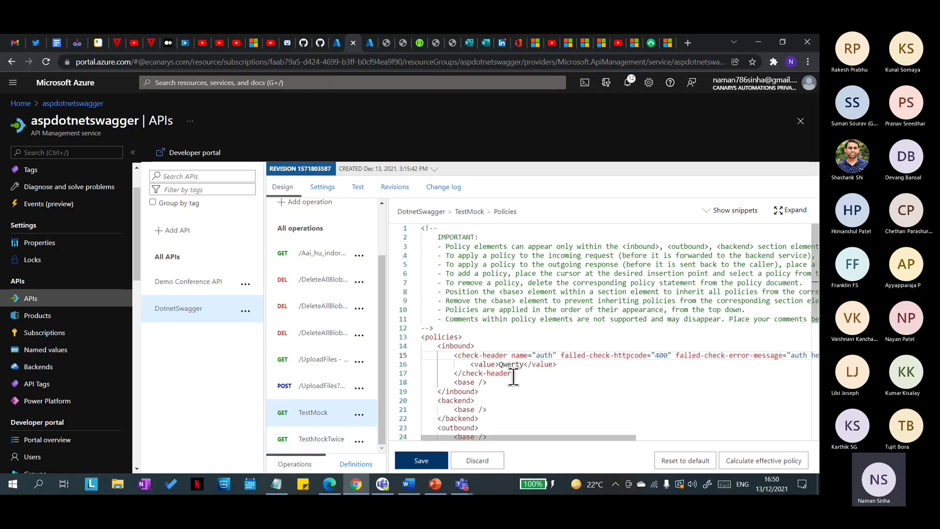
pyautogui.click(524, 374)
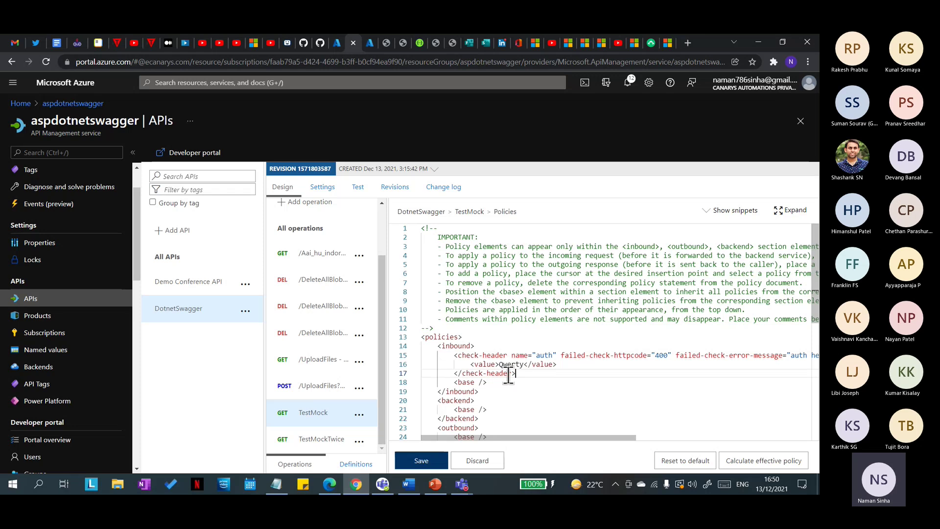
pyautogui.click(487, 385)
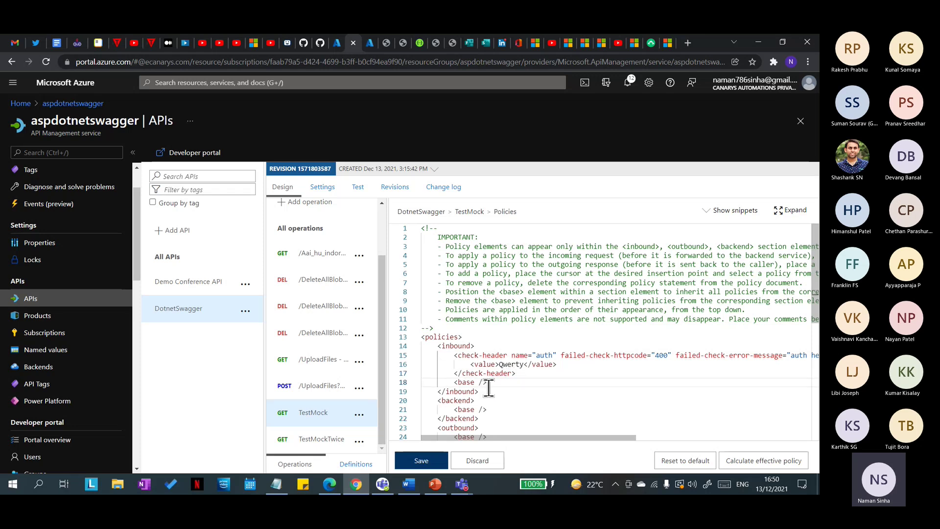
pyautogui.scroll(-2, 535, 424)
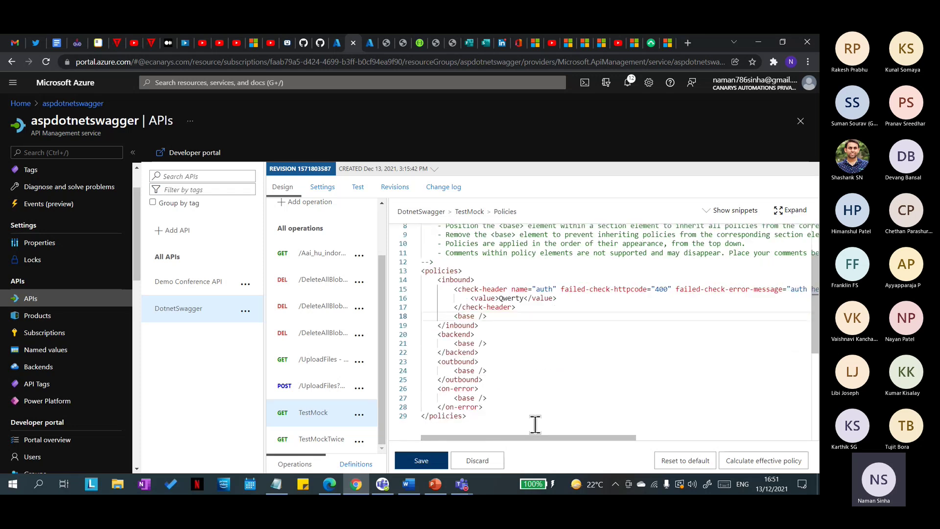
pyautogui.scroll(2, 528, 419)
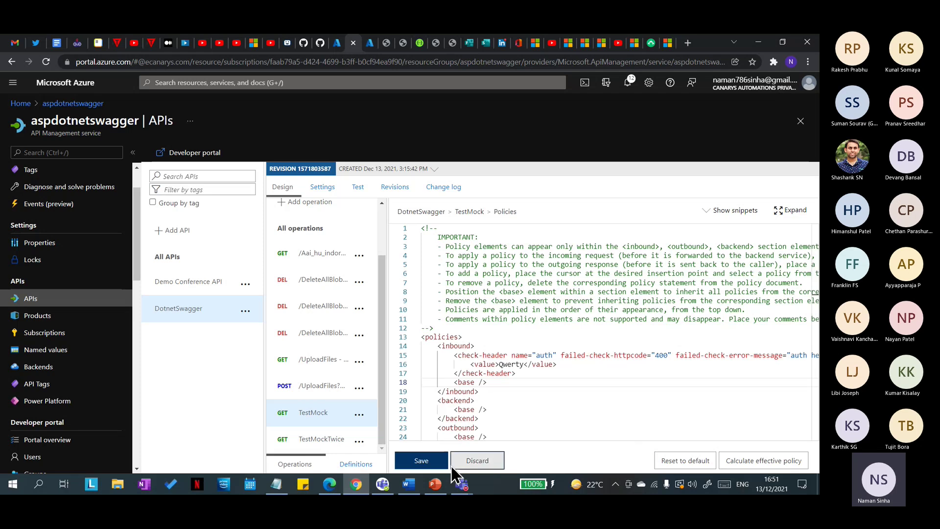
# Step: Save the edited TestMock policy and switch to testing the operation
pyautogui.click(419, 462)
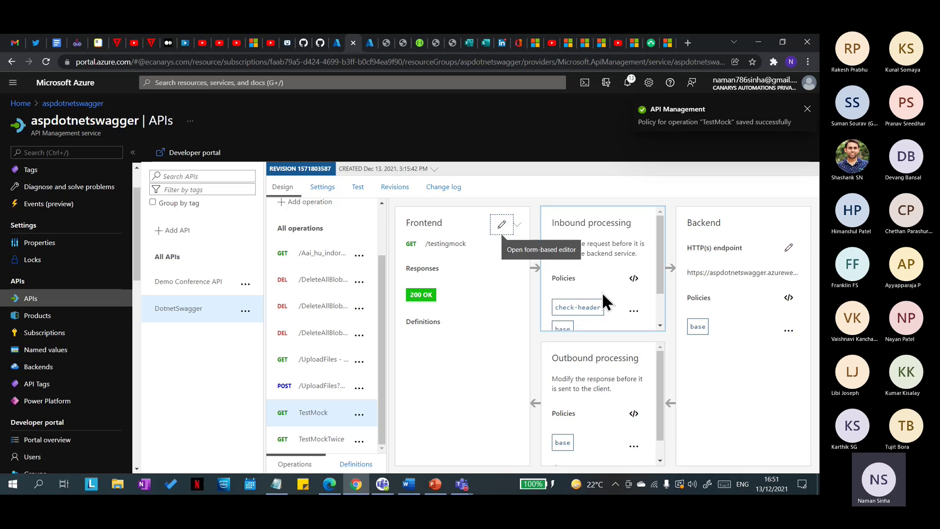
pyautogui.click(357, 192)
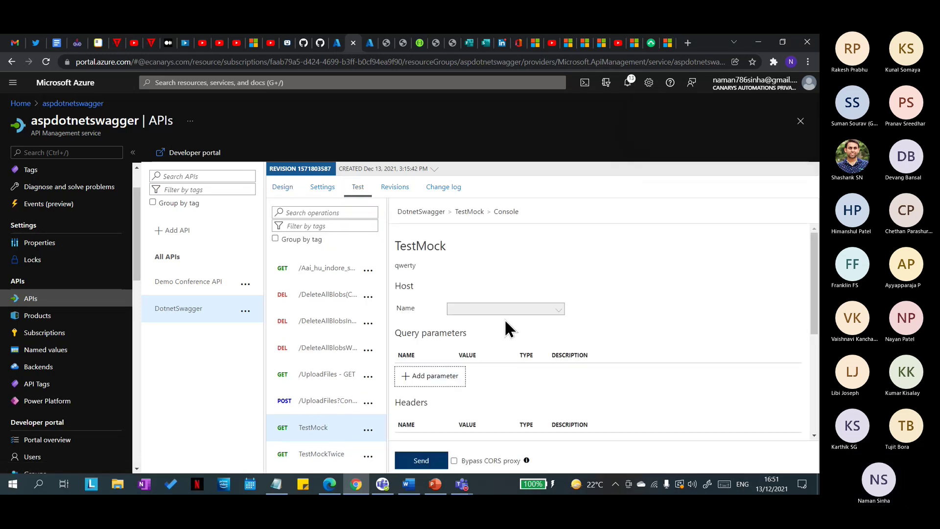
pyautogui.scroll(-1, 519, 280)
pyautogui.click(411, 340)
pyautogui.click(438, 336)
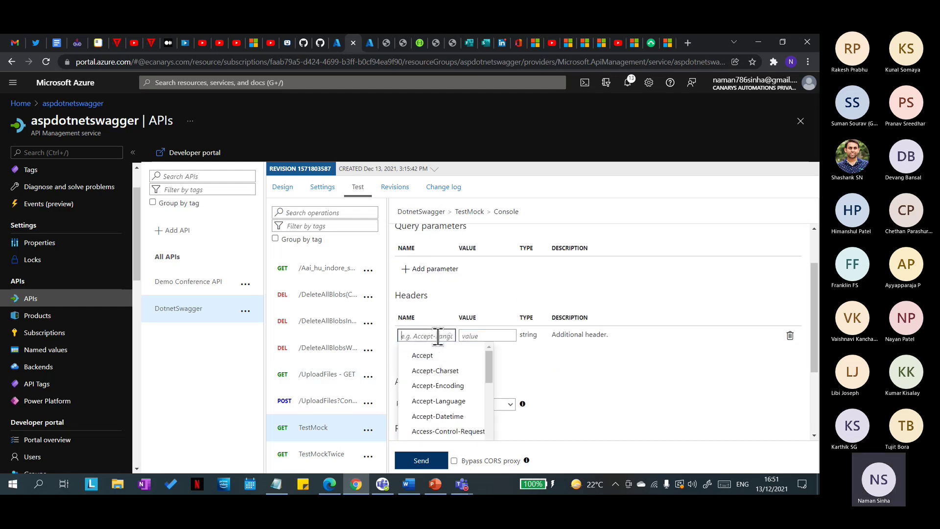
pyautogui.press('Down')
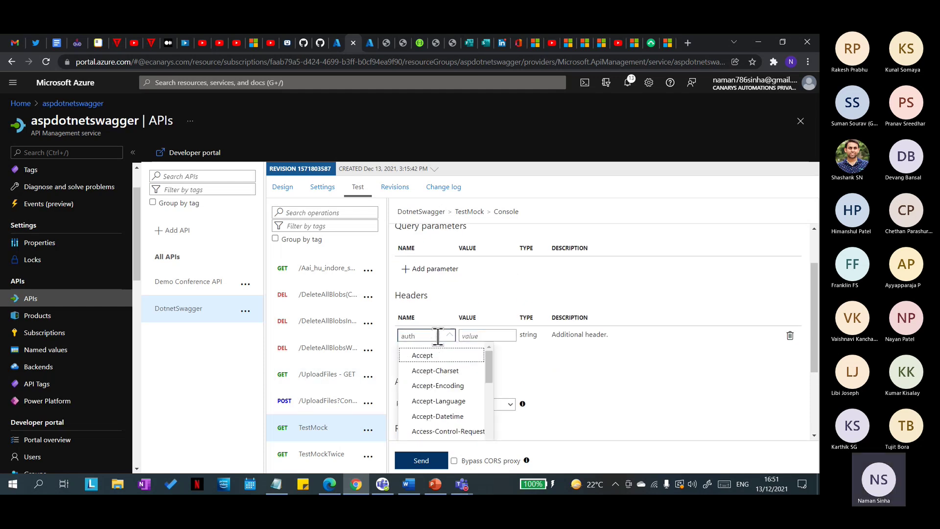
pyautogui.scroll(-10, 422, 388)
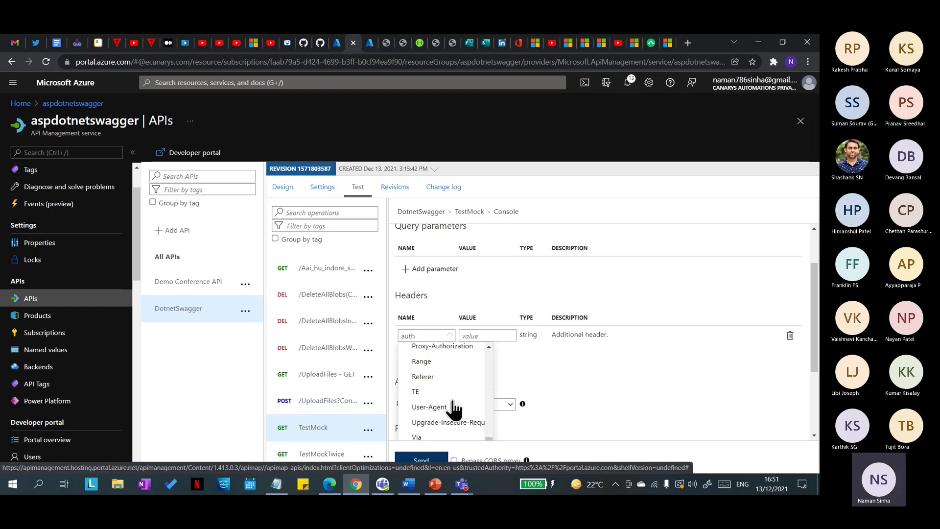
pyautogui.scroll(4, 507, 355)
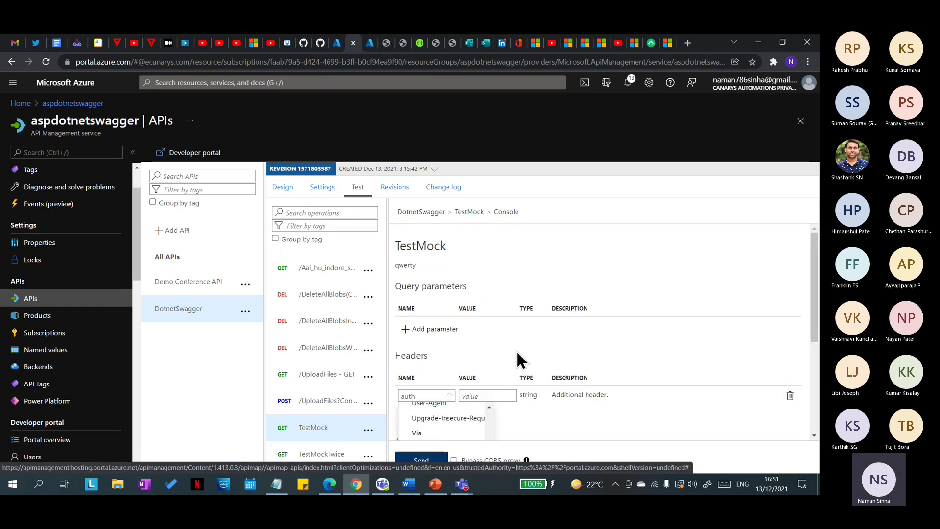
pyautogui.click(499, 395)
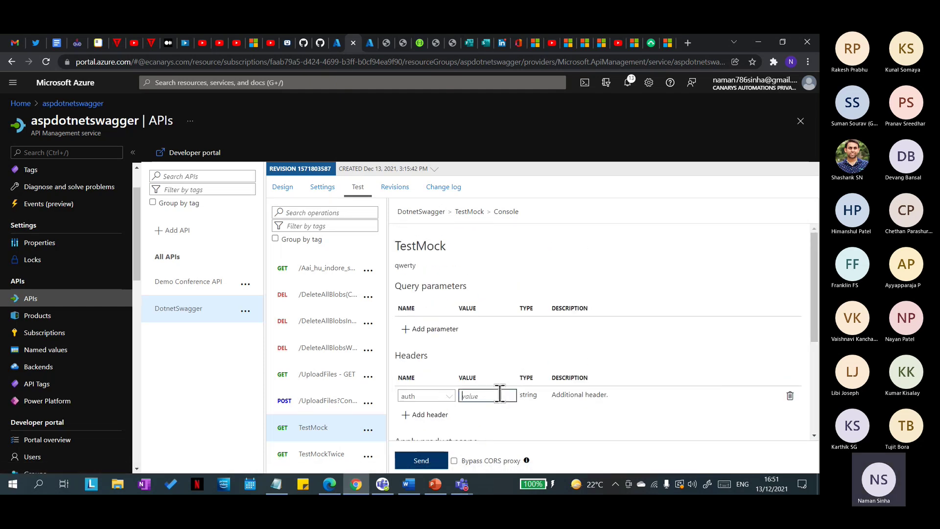
pyautogui.write('Qwert')
pyautogui.scroll(-4, 592, 340)
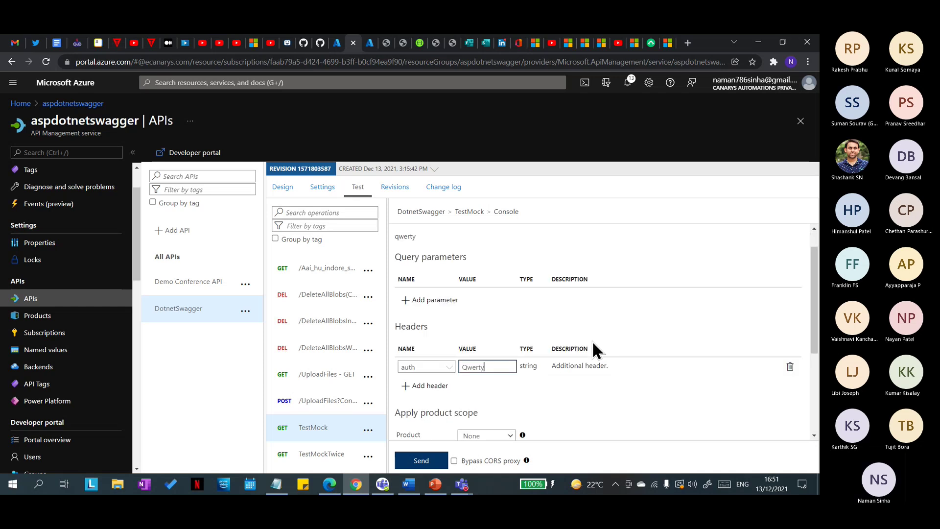
# Step: Send the request and scroll its Trace to the check-header entry reporting 'Header validated.'
pyautogui.click(425, 461)
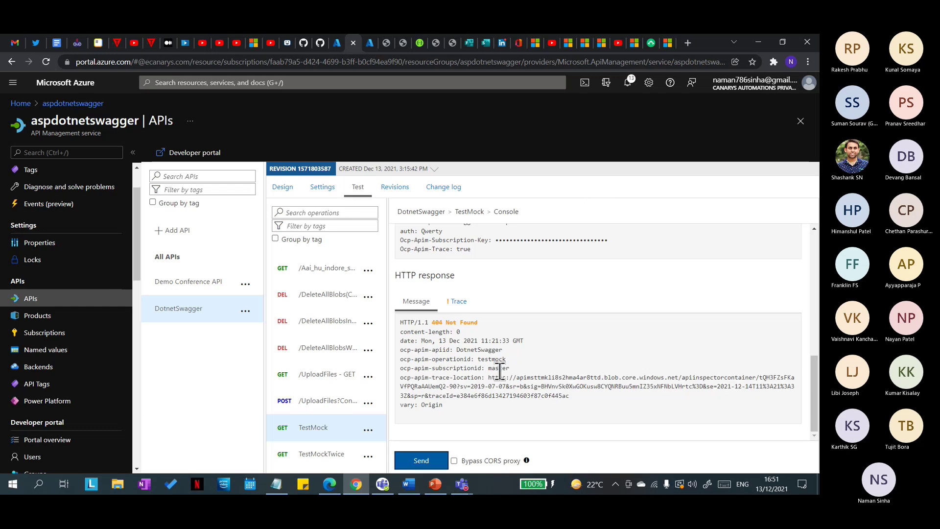
pyautogui.click(447, 301)
pyautogui.scroll(-10, 496, 348)
pyautogui.scroll(-2, 518, 345)
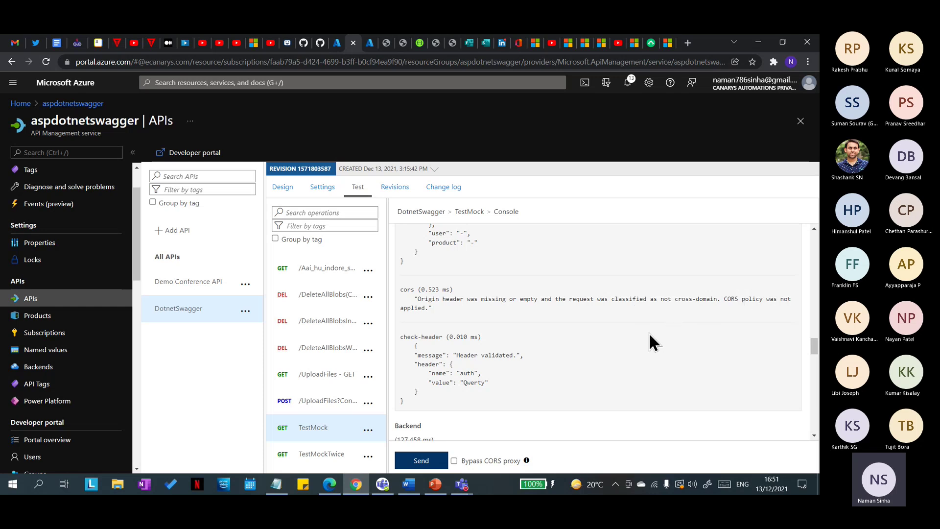
pyautogui.scroll(-2, 498, 385)
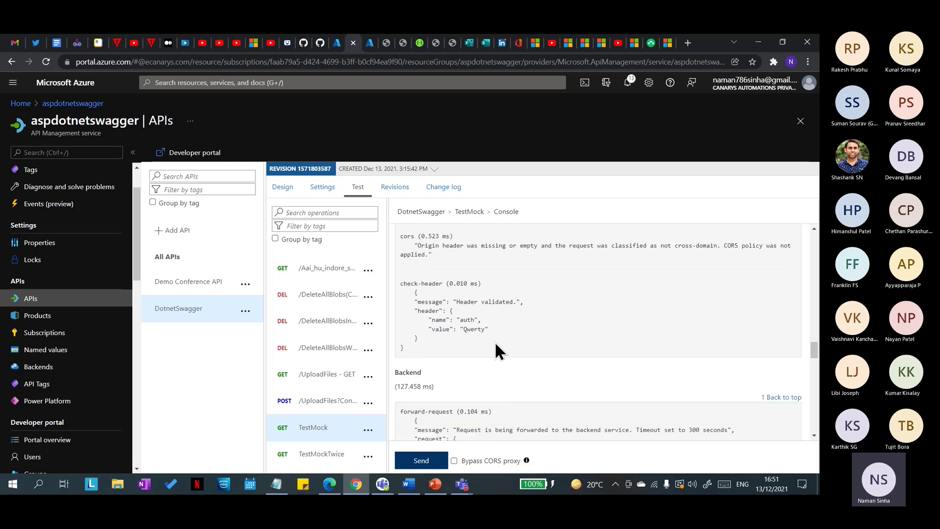
pyautogui.scroll(-3, 498, 367)
pyautogui.scroll(5, 491, 347)
pyautogui.scroll(4, 492, 352)
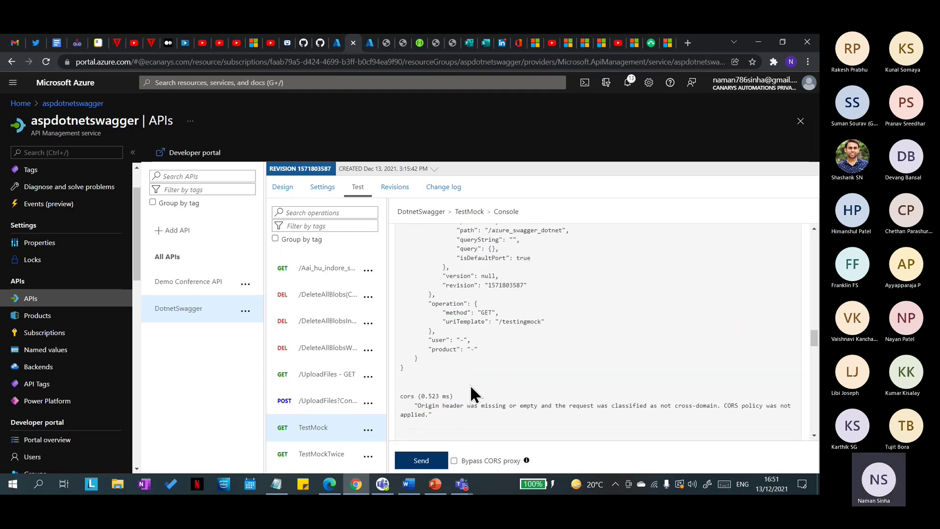
pyautogui.scroll(8, 490, 375)
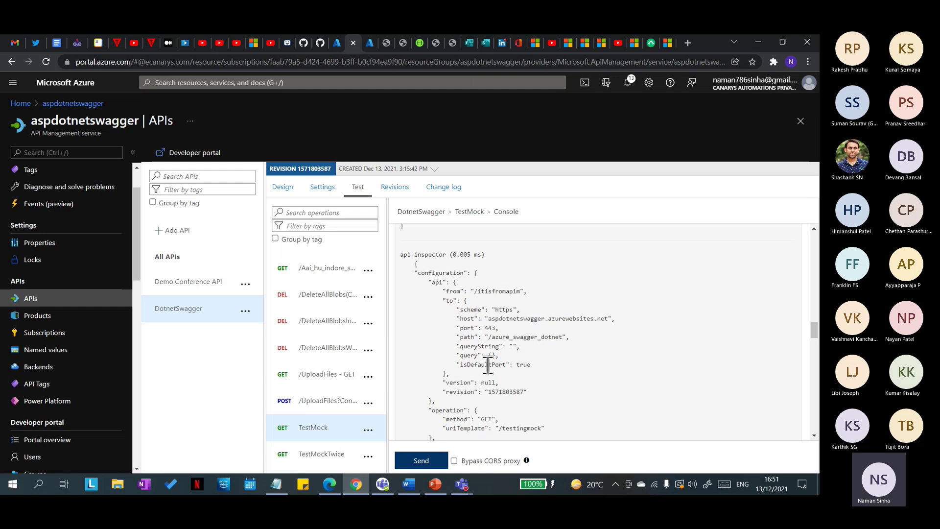
pyautogui.scroll(1, 488, 364)
pyautogui.scroll(-10, 484, 367)
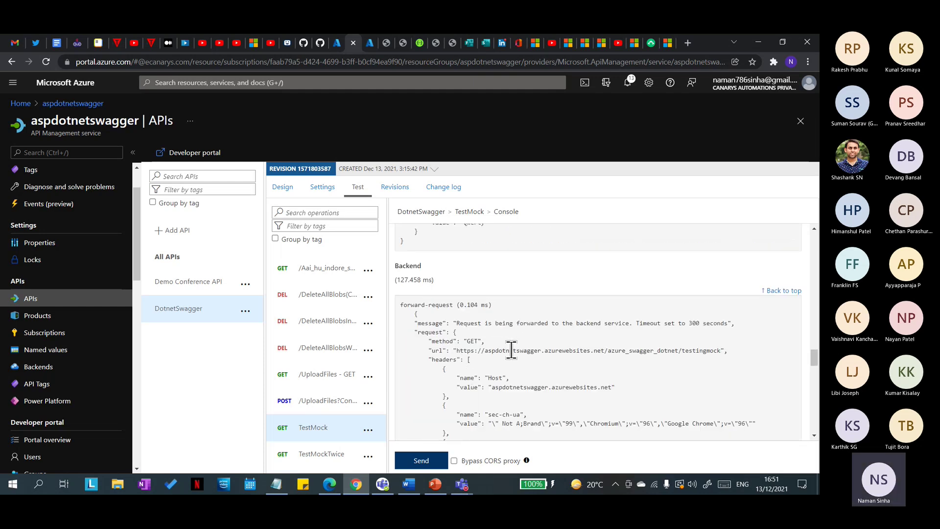
pyautogui.scroll(4, 465, 377)
# Step: Glance at the Agenda items slide in PowerPoint, then reopen TestMock's design view in Azure
pyautogui.click(435, 485)
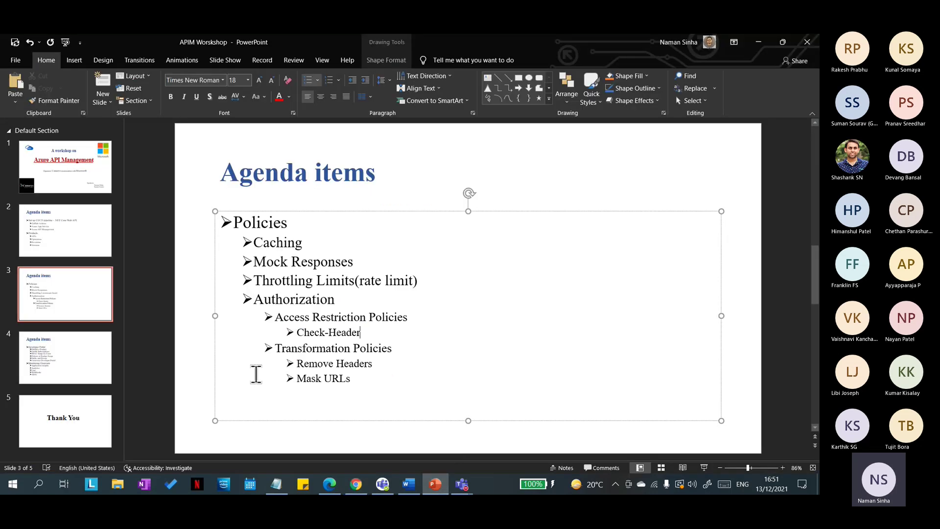
pyautogui.click(758, 42)
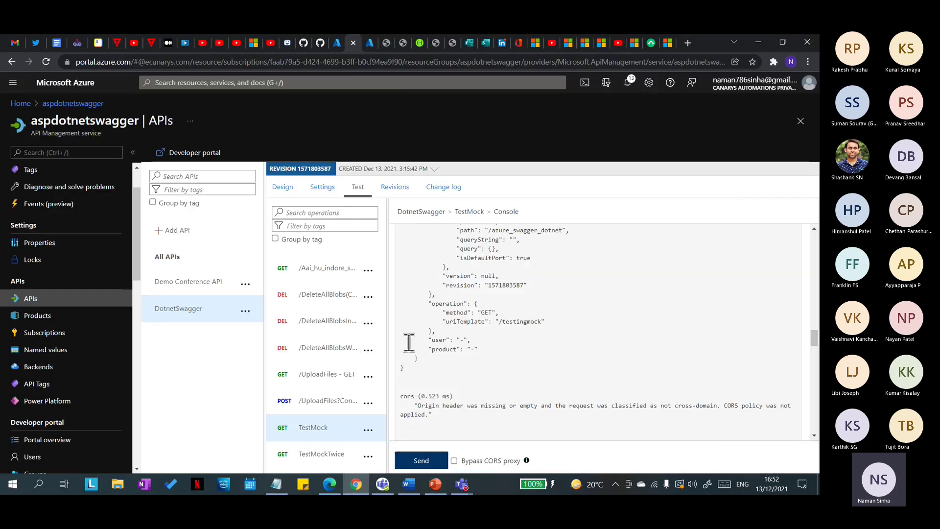
pyautogui.click(284, 186)
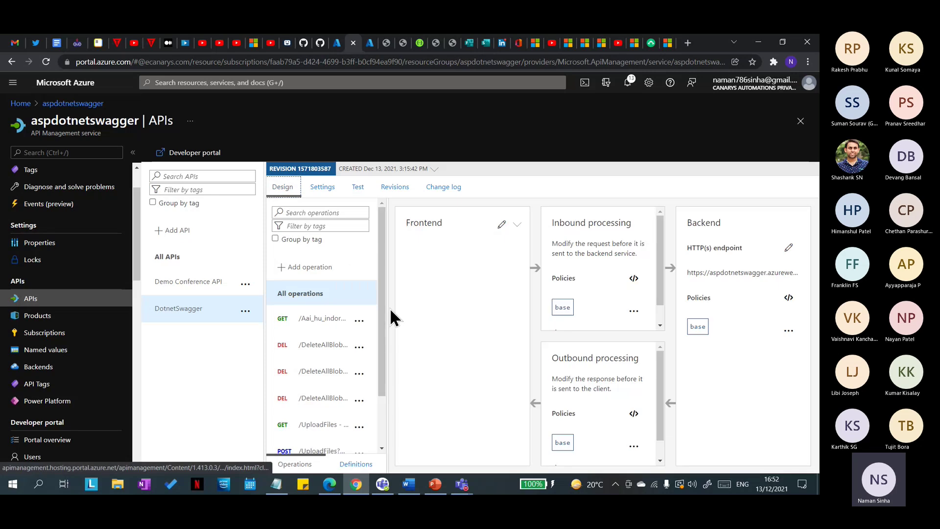
pyautogui.scroll(-2, 315, 431)
pyautogui.click(316, 415)
pyautogui.click(434, 484)
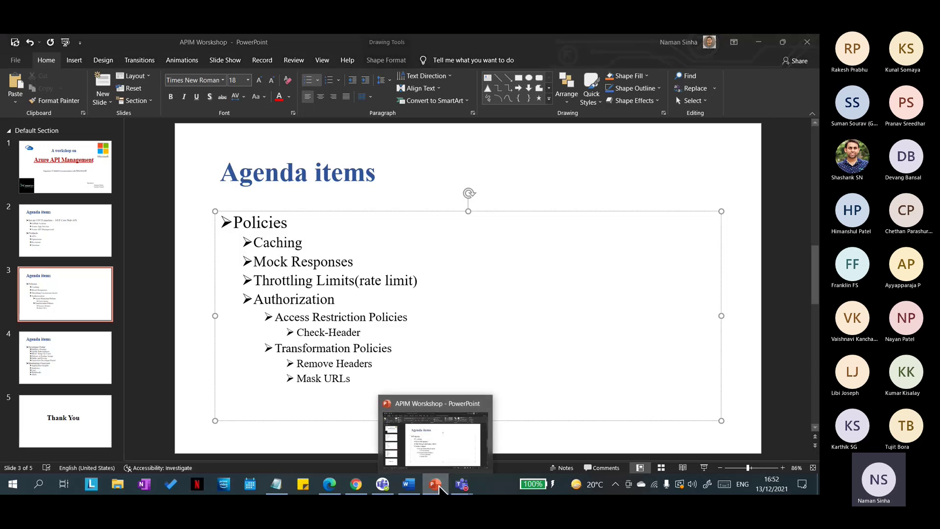
pyautogui.click(436, 486)
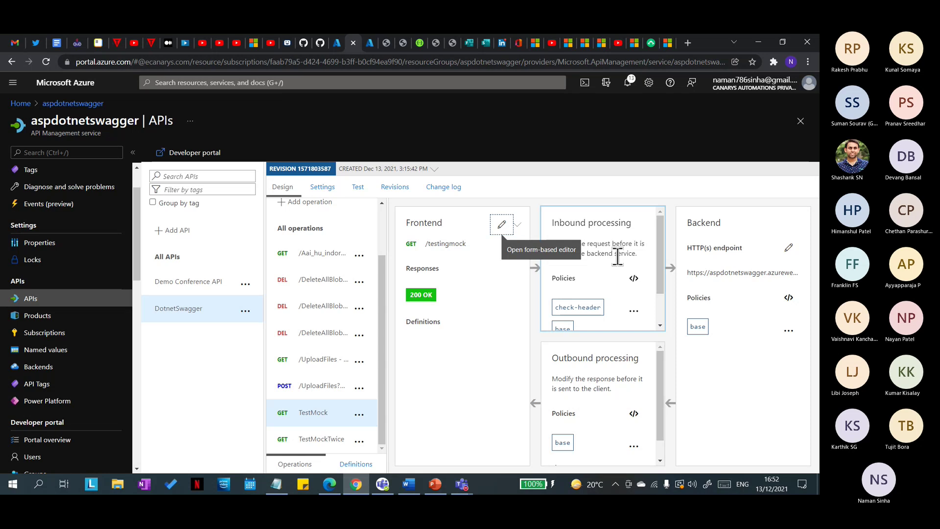
pyautogui.moveTo(461, 485)
pyautogui.click(509, 431)
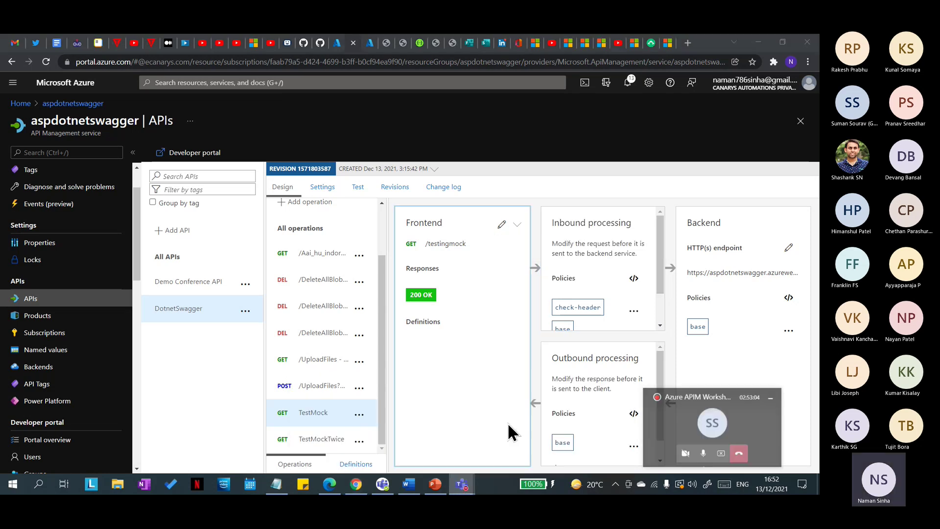
pyautogui.click(463, 449)
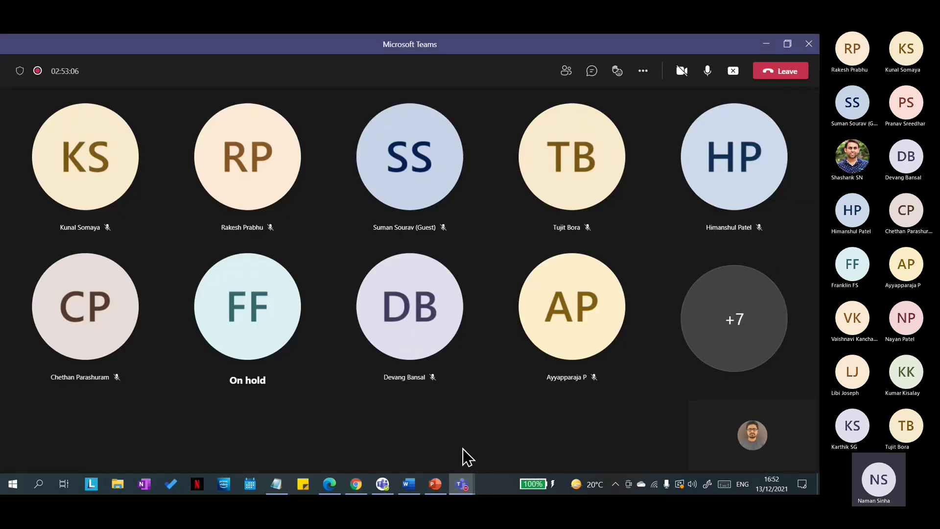
pyautogui.click(765, 45)
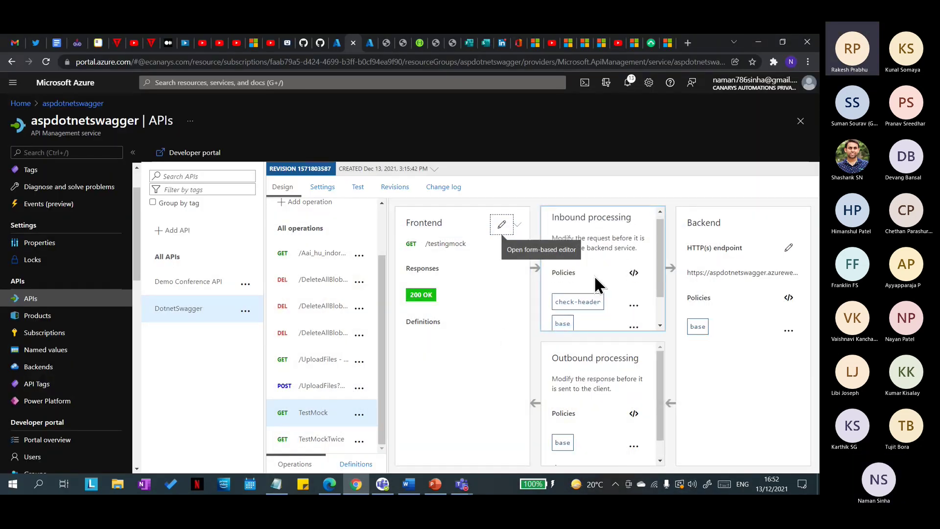
pyautogui.scroll(-1, 597, 289)
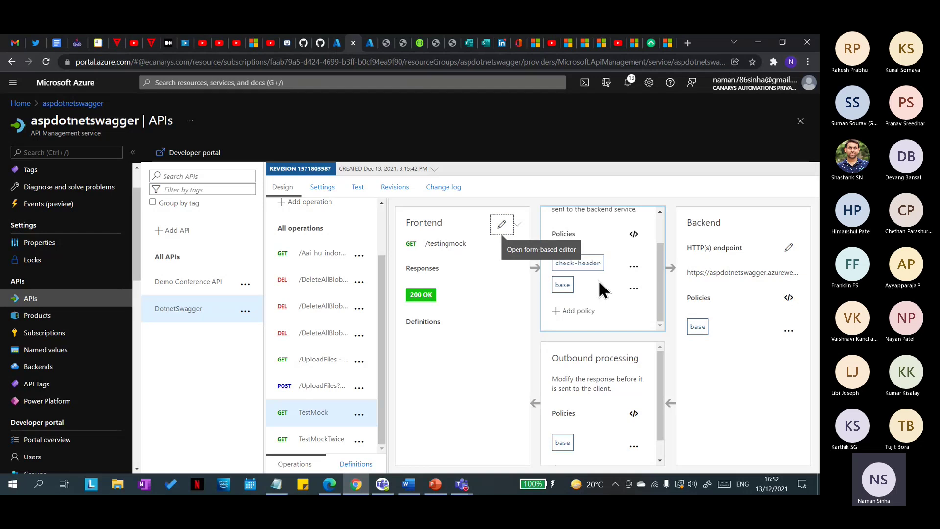
pyautogui.scroll(1, 598, 280)
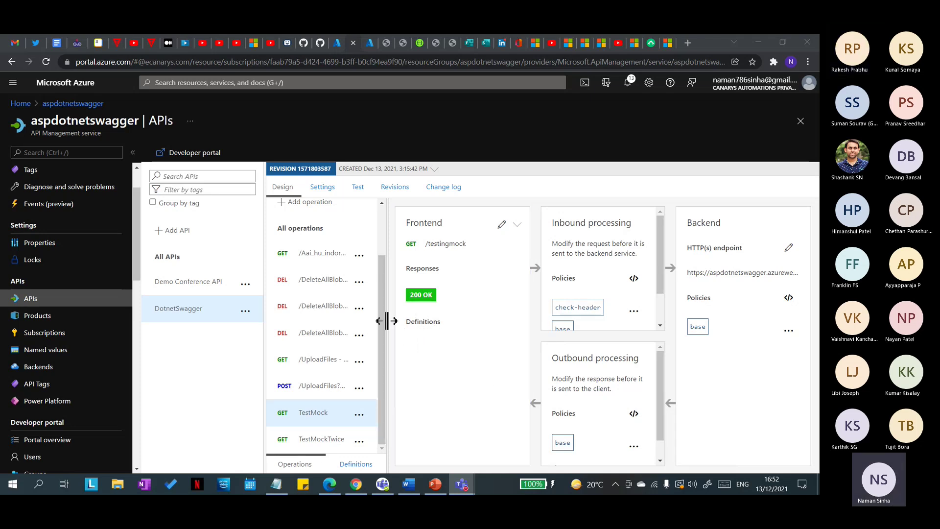
pyautogui.click(444, 325)
pyautogui.moveTo(444, 325); pyautogui.dragTo(401, 326)
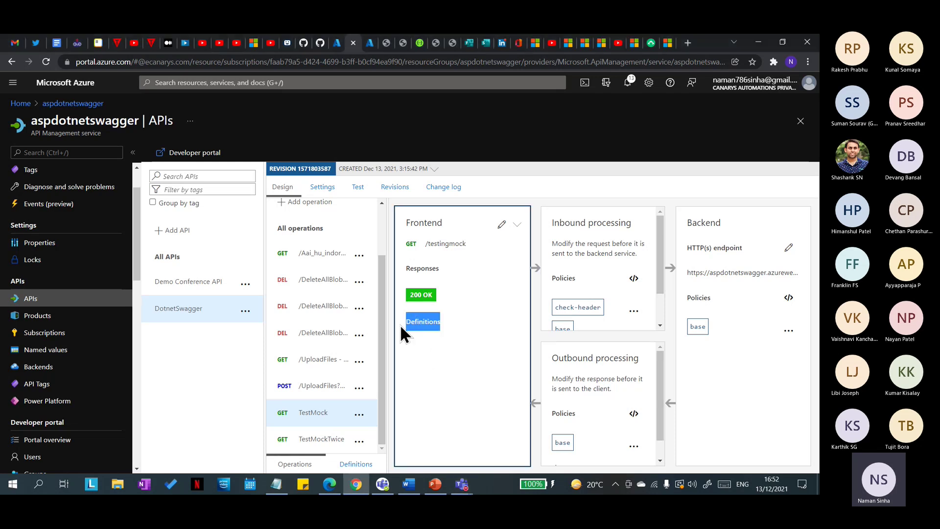
pyautogui.click(425, 364)
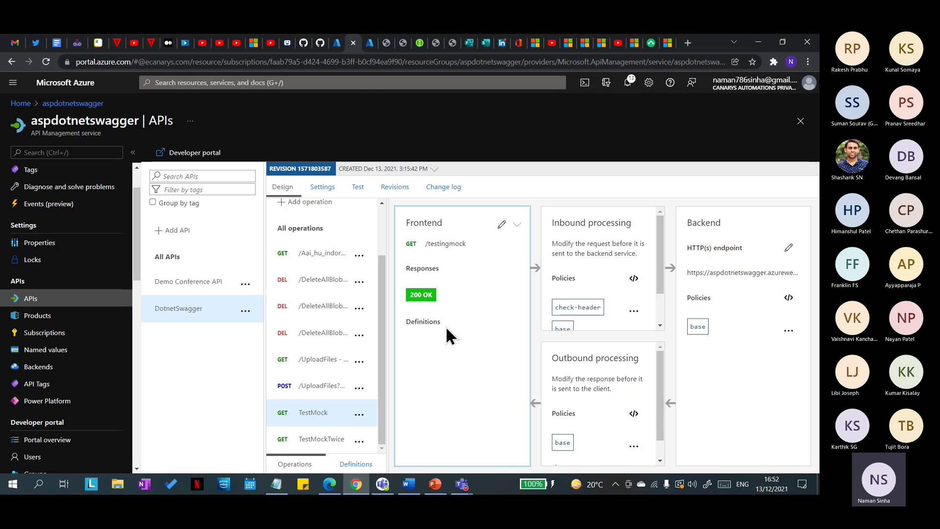
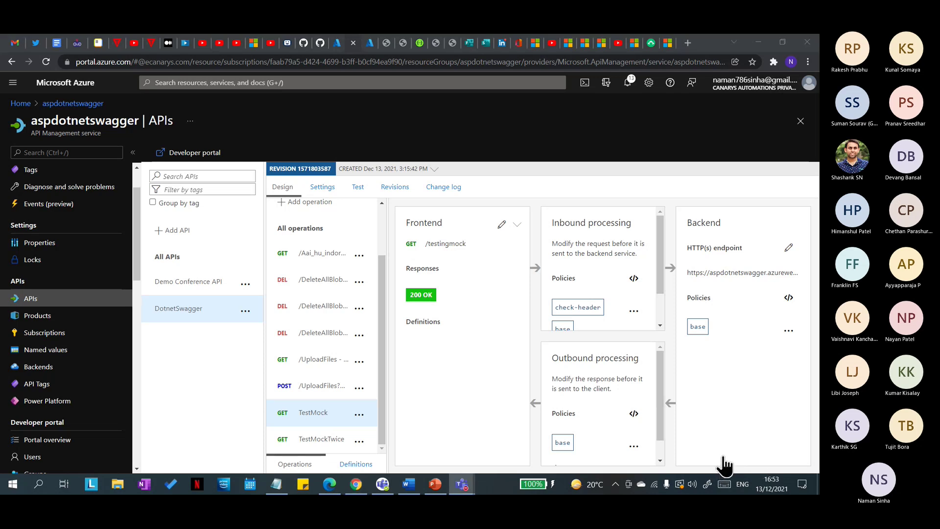
# Step: Highlight the Transformation Policies item on the workshop agenda slide, then minimize PowerPoint
pyautogui.click(434, 484)
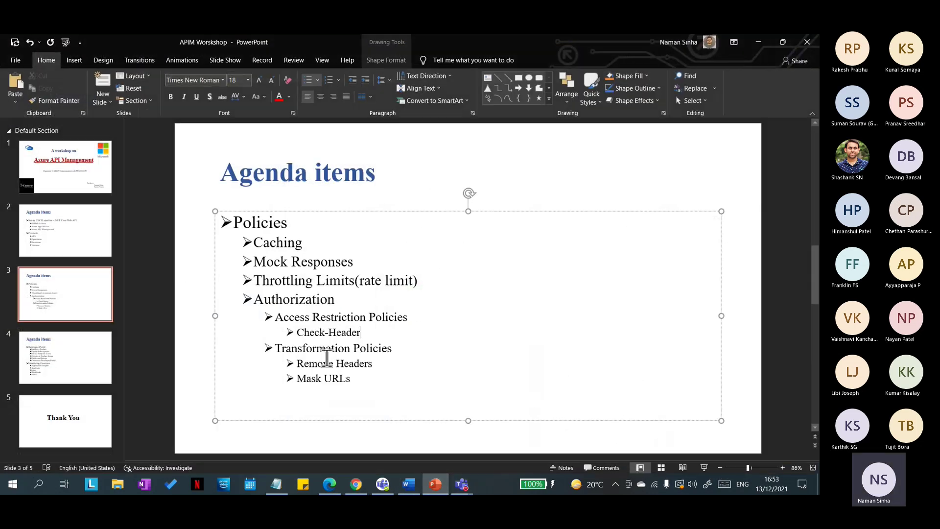
pyautogui.moveTo(278, 349); pyautogui.dragTo(394, 349)
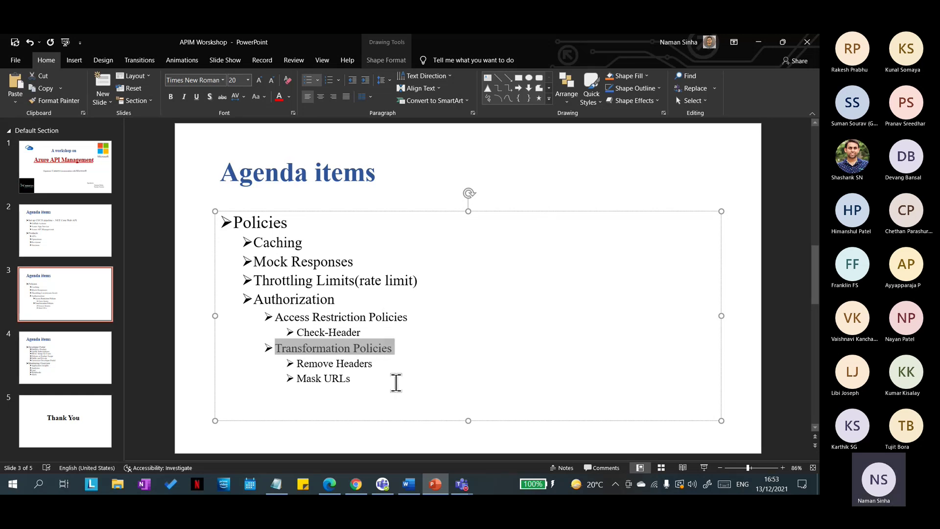
pyautogui.click(334, 363)
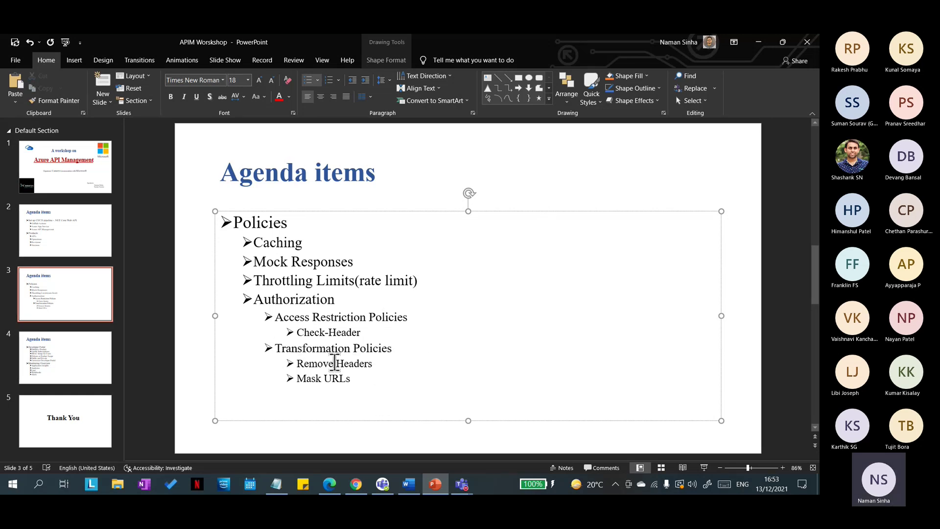
pyautogui.click(752, 42)
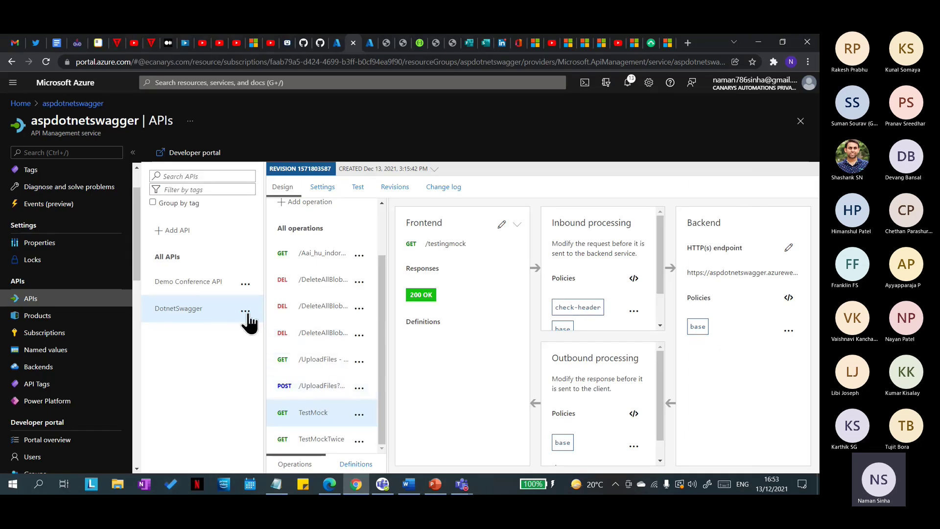
# Step: Delete the Demo Conference API with confirmation, then bring up the APIM Workshop notes in Word
pyautogui.click(188, 283)
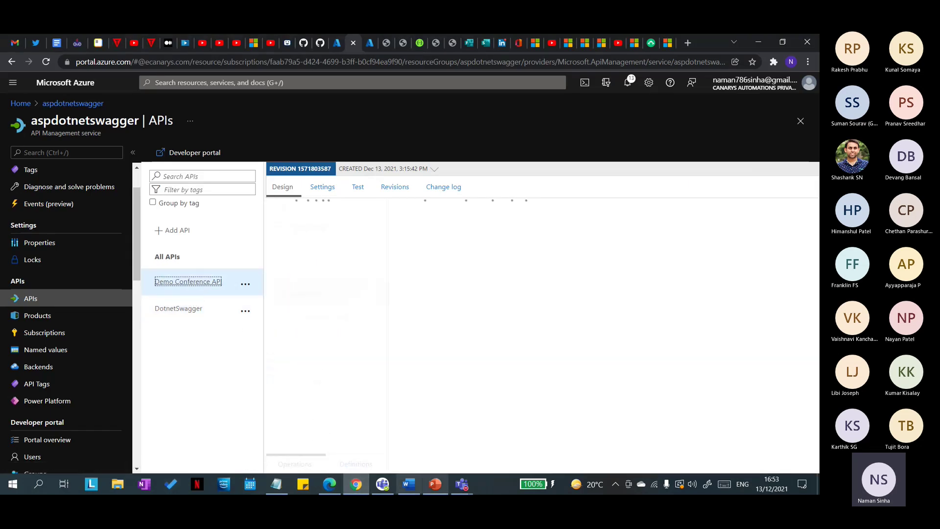
pyautogui.click(245, 283)
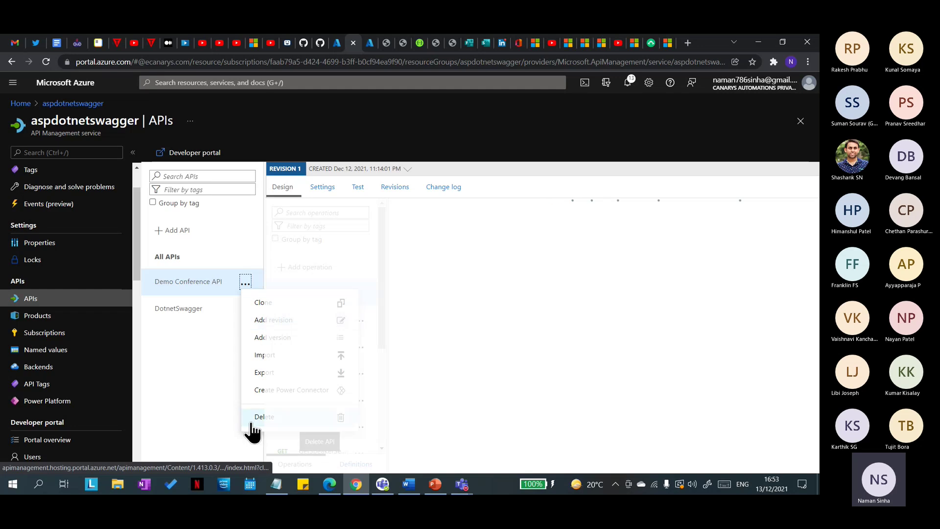
pyautogui.click(252, 424)
pyautogui.click(498, 255)
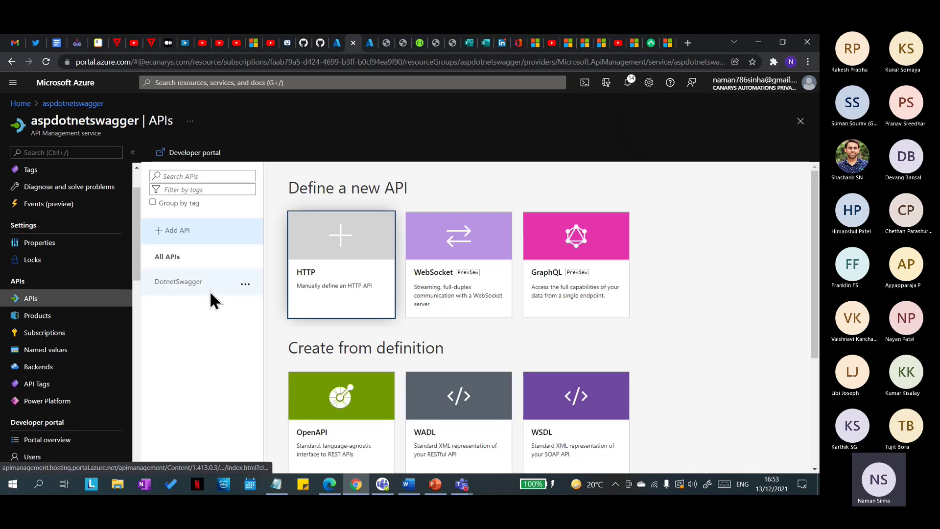
pyautogui.click(409, 484)
pyautogui.scroll(4, 414, 336)
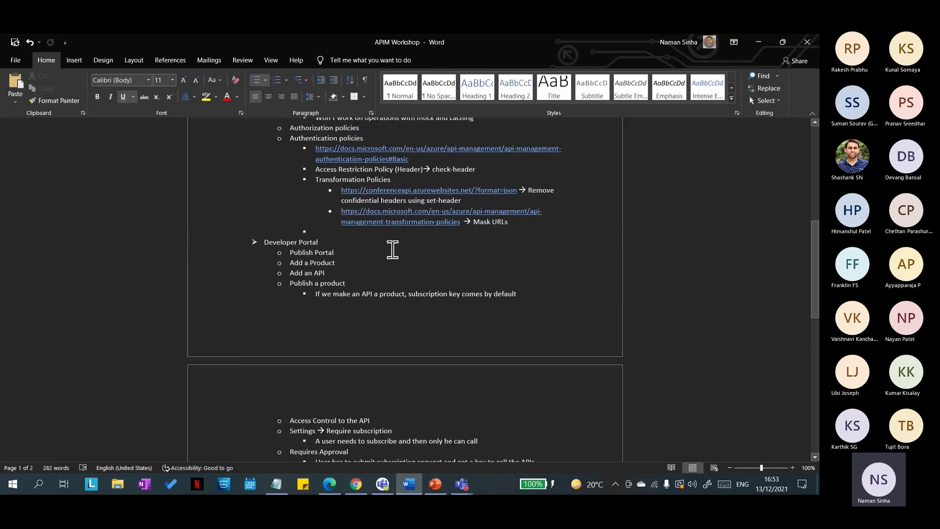
# Step: Copy the conferenceapi.azurewebsites.net URL from the notes and try loading it in the browser
pyautogui.moveTo(448, 193); pyautogui.dragTo(514, 191)
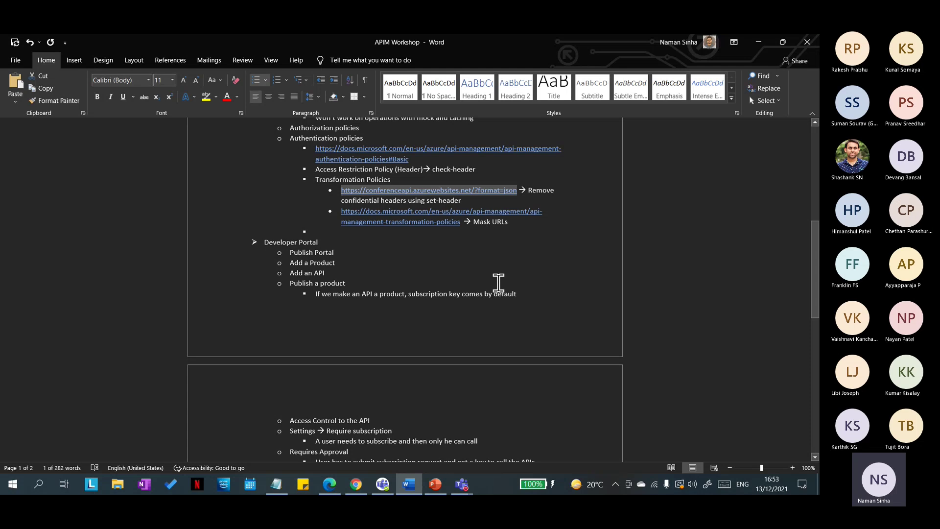
pyautogui.hotkey('ctrl', 'c')
pyautogui.hotkey('alt', 'Tab')
pyautogui.click(688, 43)
pyautogui.hotkey('ctrl', 'v')
pyautogui.press('Return')
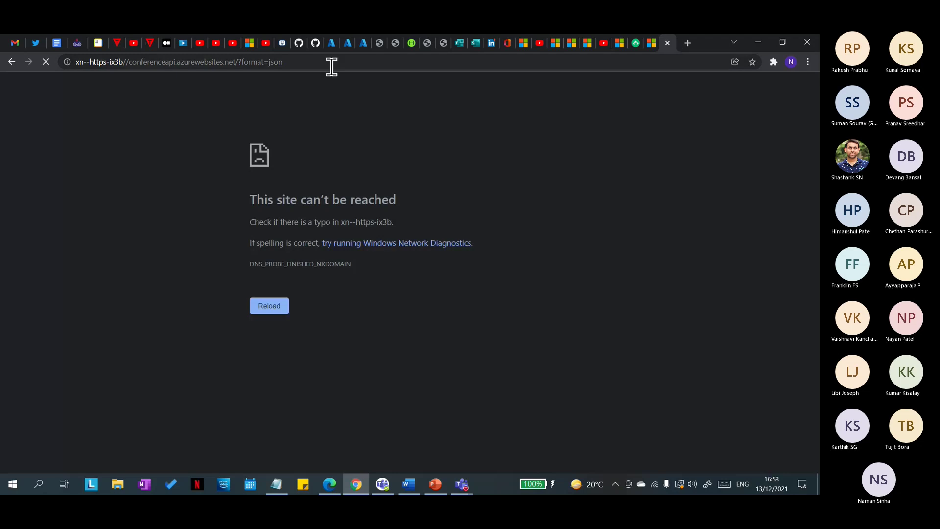
pyautogui.click(333, 64)
# Step: Recopy the link from the notes, reload it, then close the failed error tab
pyautogui.click(409, 484)
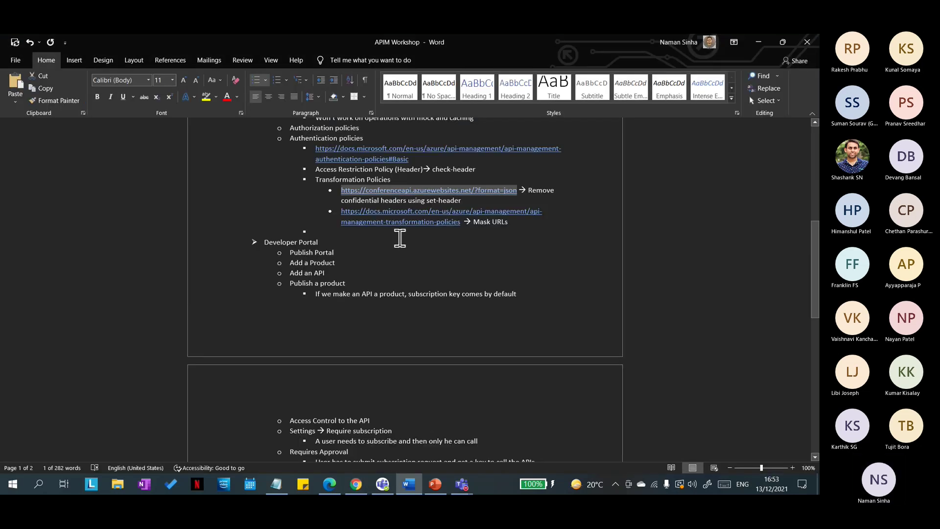
pyautogui.rightClick(434, 193)
pyautogui.press('Escape')
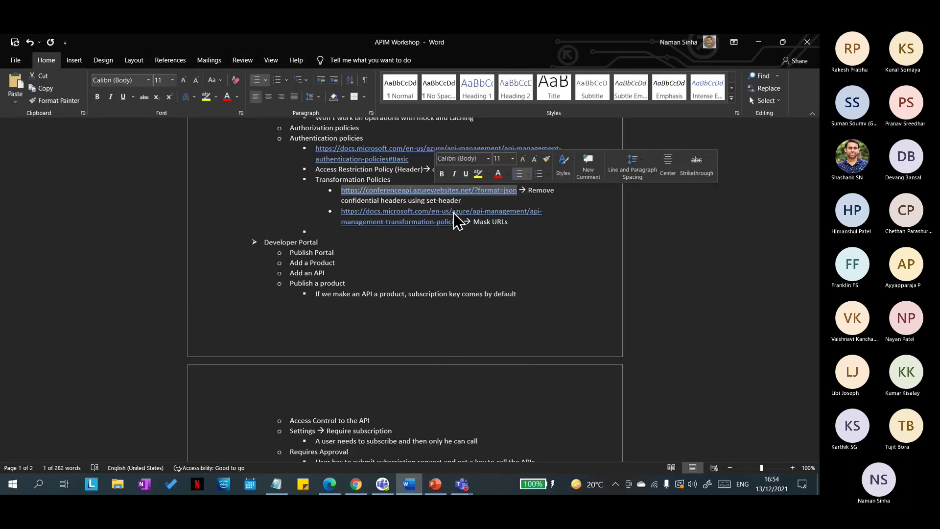
pyautogui.hotkey('alt', 'Tab')
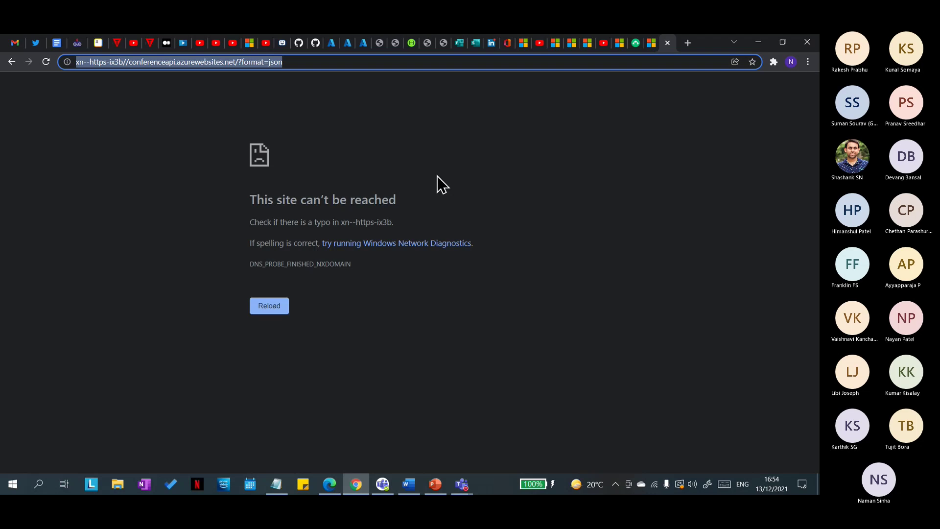
pyautogui.hotkey('ctrl', 'v')
pyautogui.press('Return')
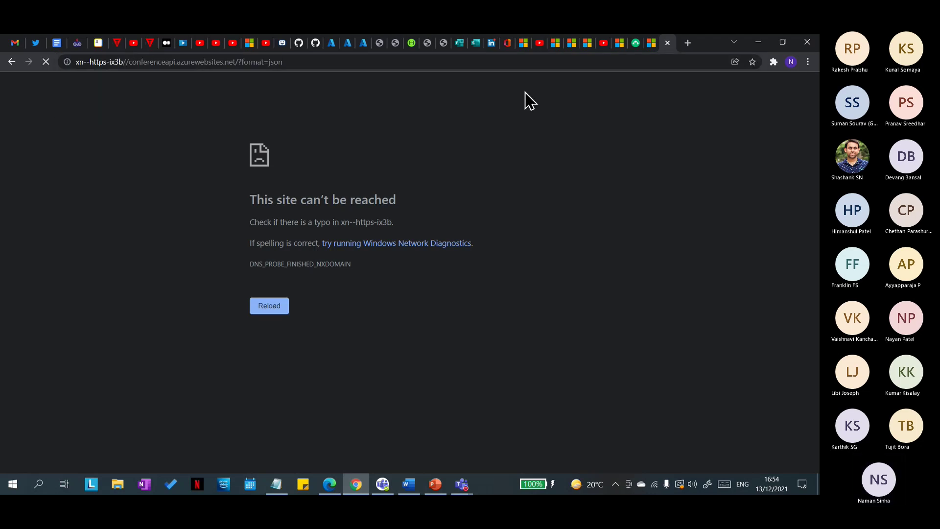
pyautogui.click(668, 43)
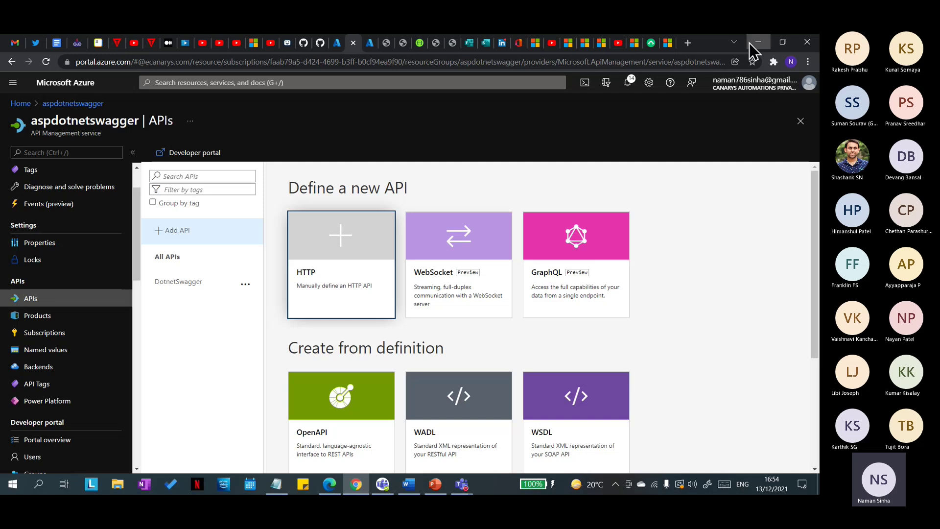
# Step: Reselect the conferenceapi URL in the notes and start adding a new API in Azure
pyautogui.click(749, 43)
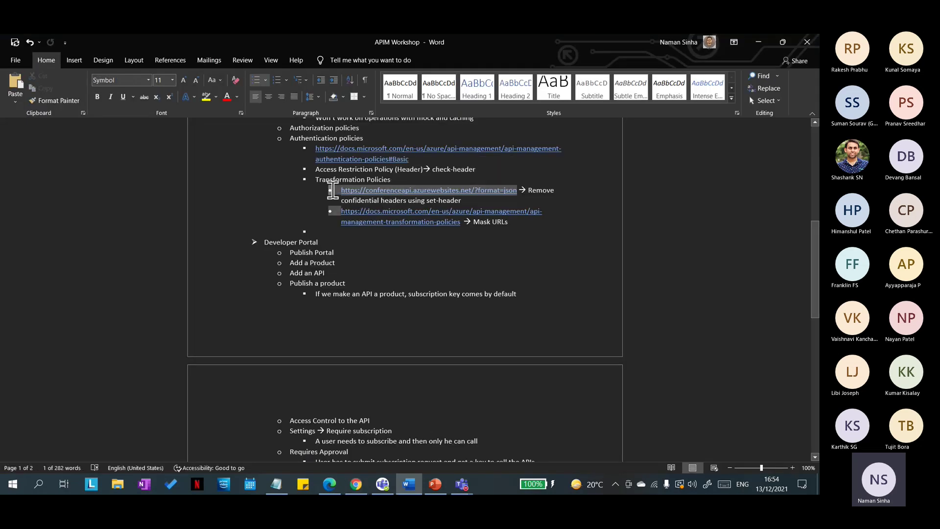
pyautogui.click(340, 193)
pyautogui.moveTo(339, 193); pyautogui.dragTo(518, 190)
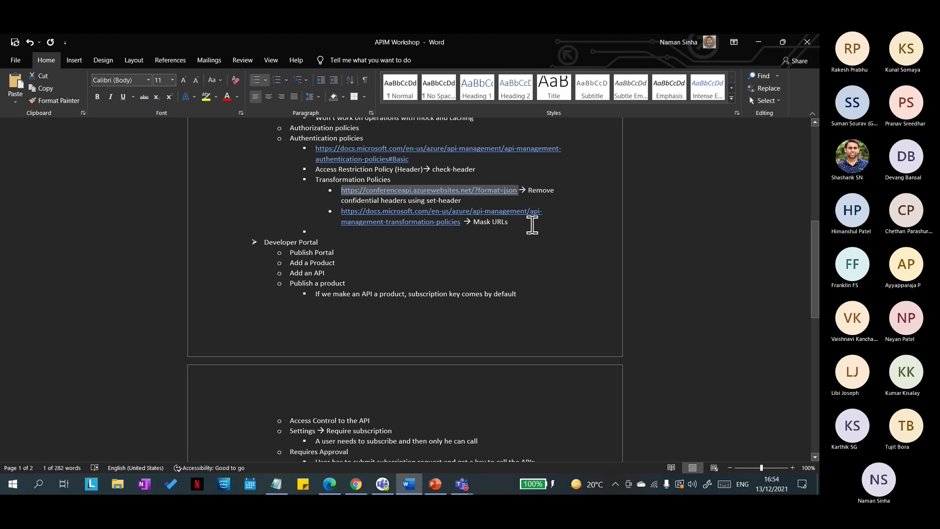
pyautogui.click(366, 486)
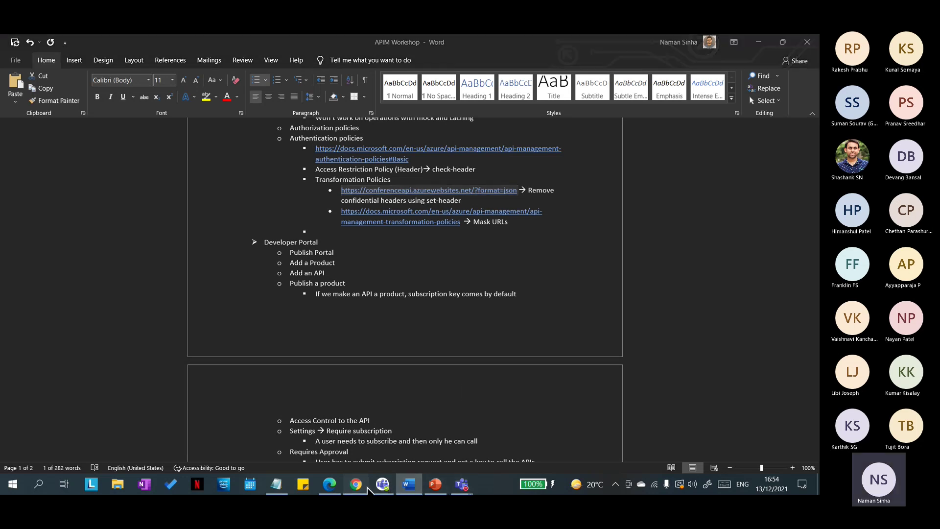
pyautogui.click(167, 231)
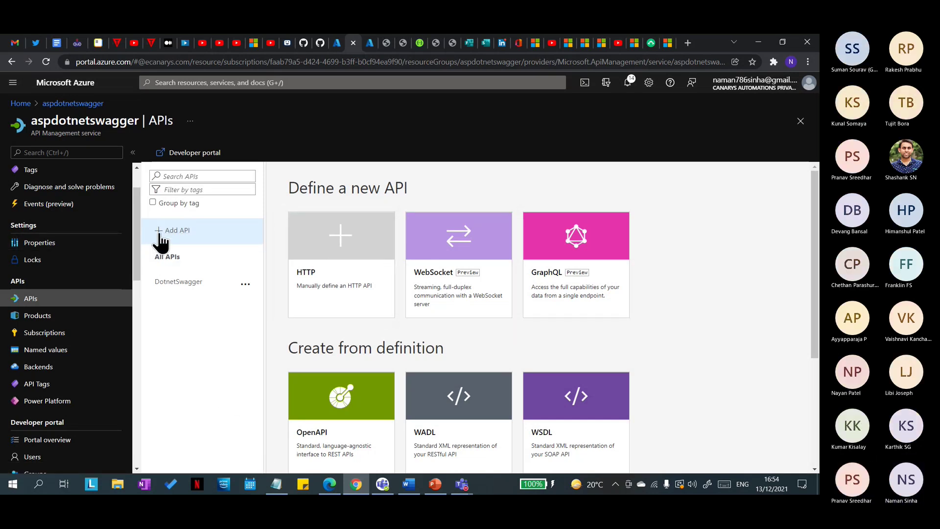
# Step: Create an API from the conferenceapi OpenAPI specification URL with API URL suffix 'test'
pyautogui.click(360, 412)
pyautogui.click(420, 241)
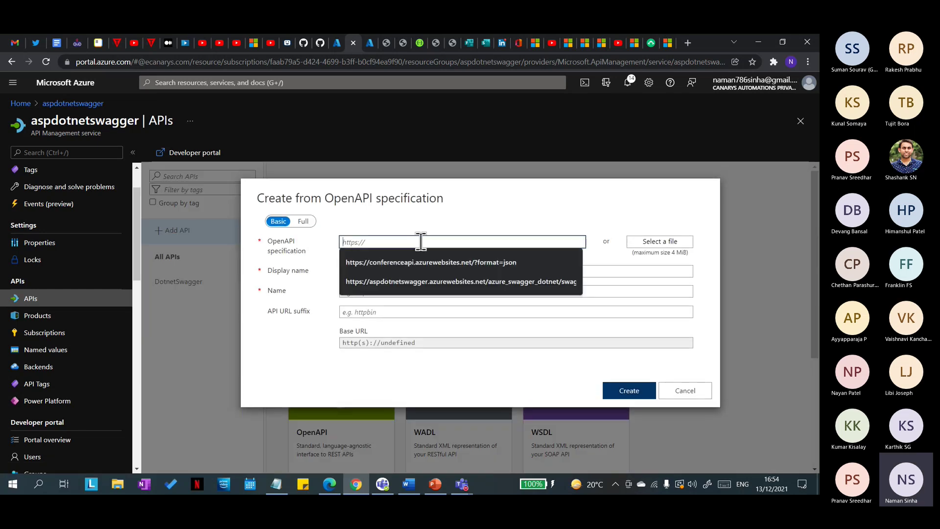
pyautogui.click(443, 263)
pyautogui.click(512, 275)
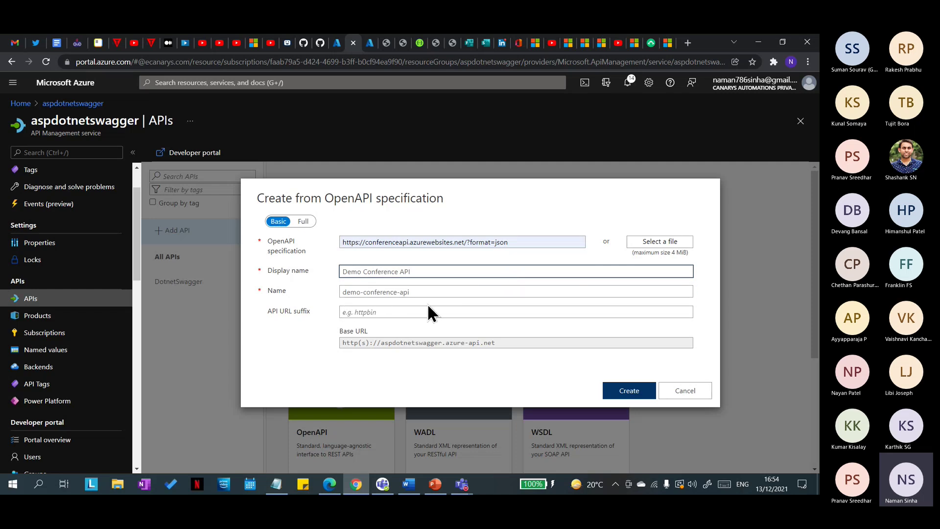
pyautogui.click(440, 308)
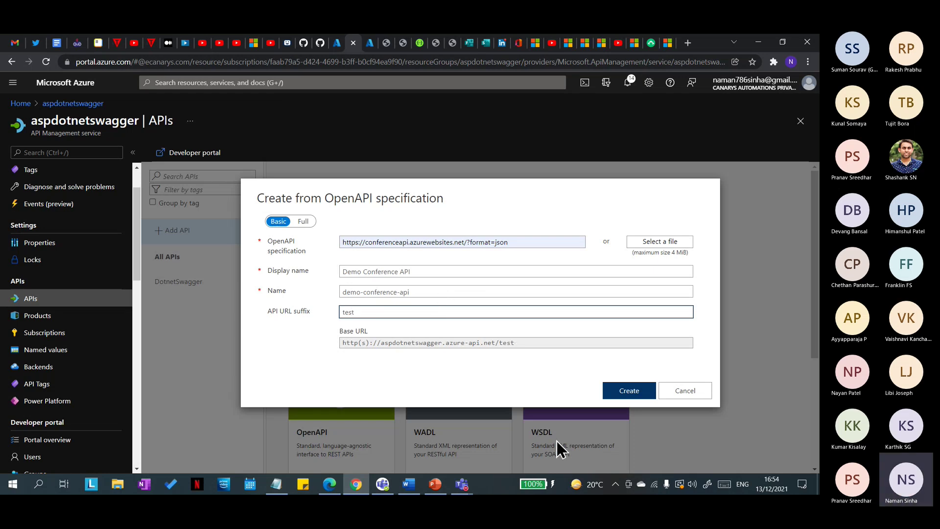
pyautogui.click(625, 396)
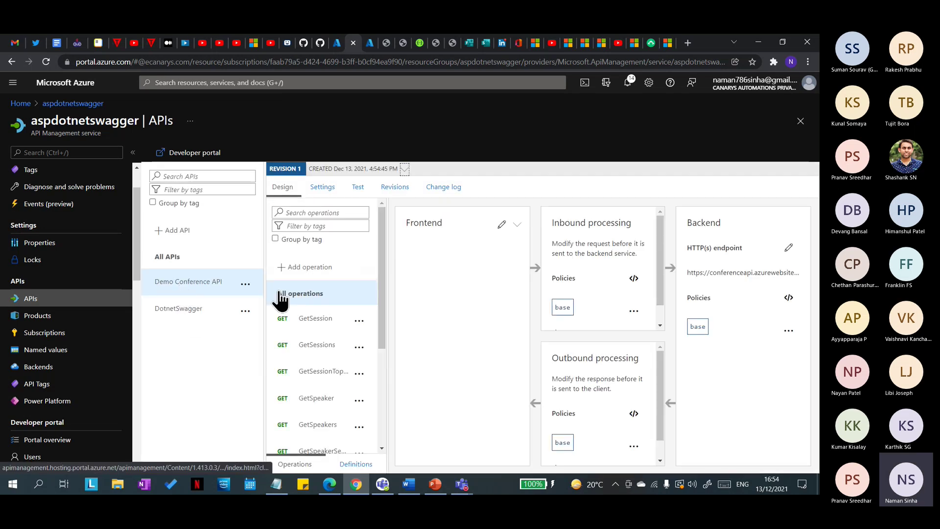
pyautogui.click(309, 349)
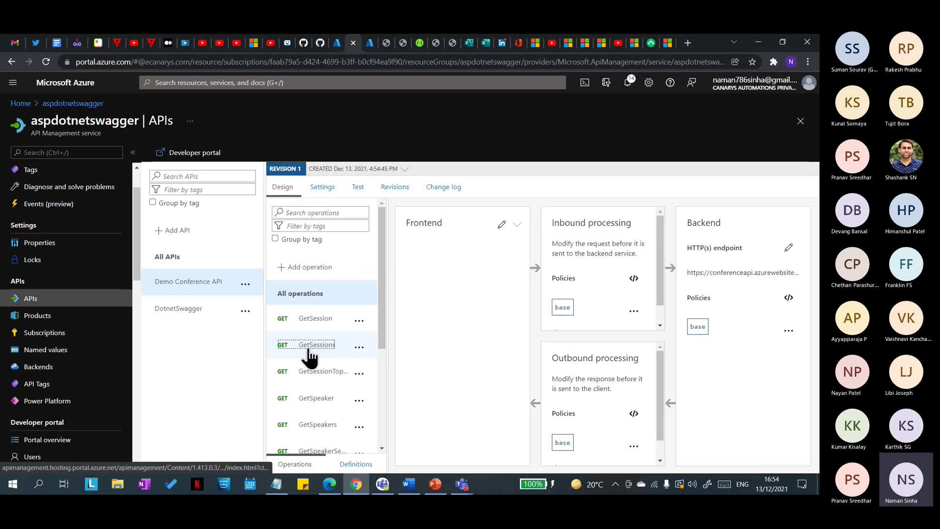
pyautogui.scroll(-4, 312, 362)
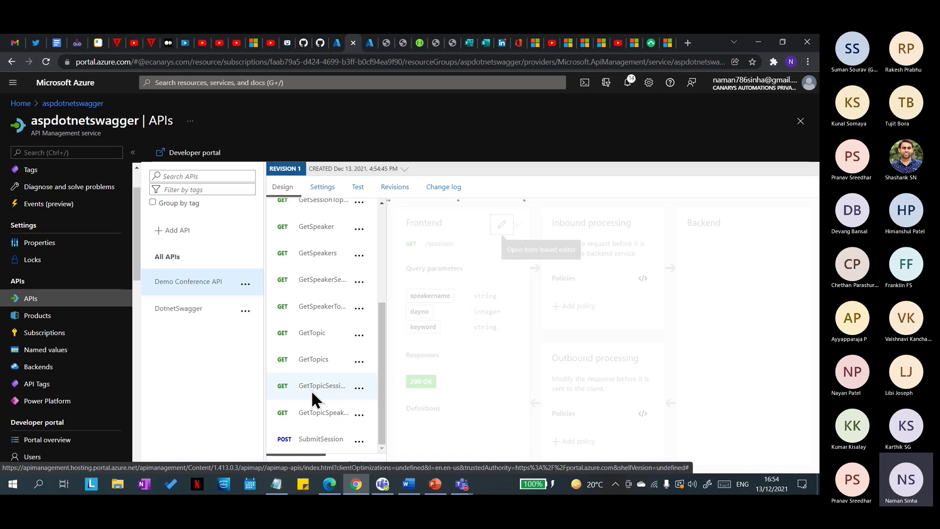
pyautogui.scroll(5, 313, 394)
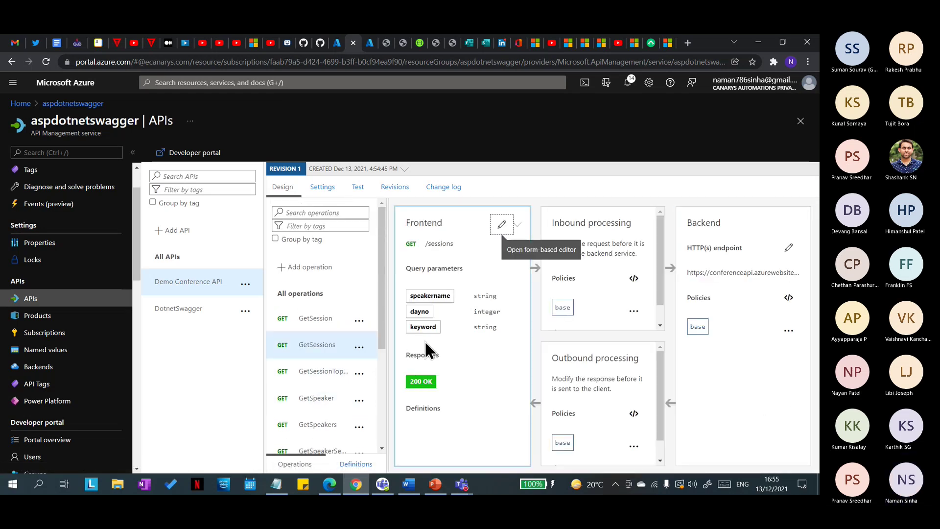
pyautogui.click(358, 187)
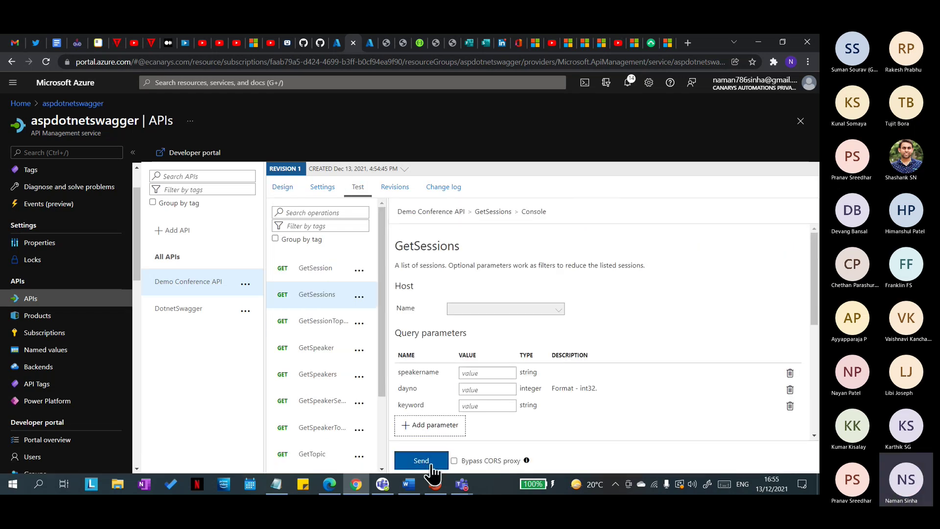
pyautogui.click(430, 465)
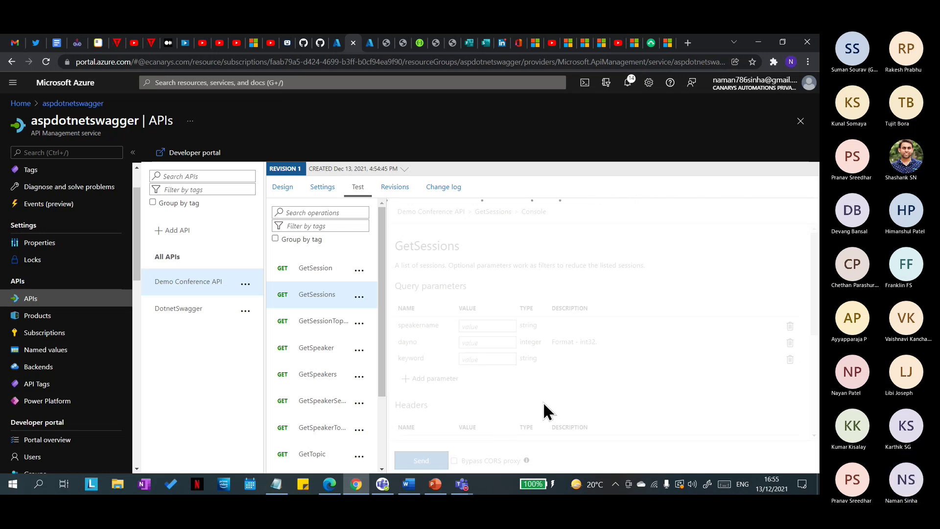
pyautogui.scroll(-1, 524, 358)
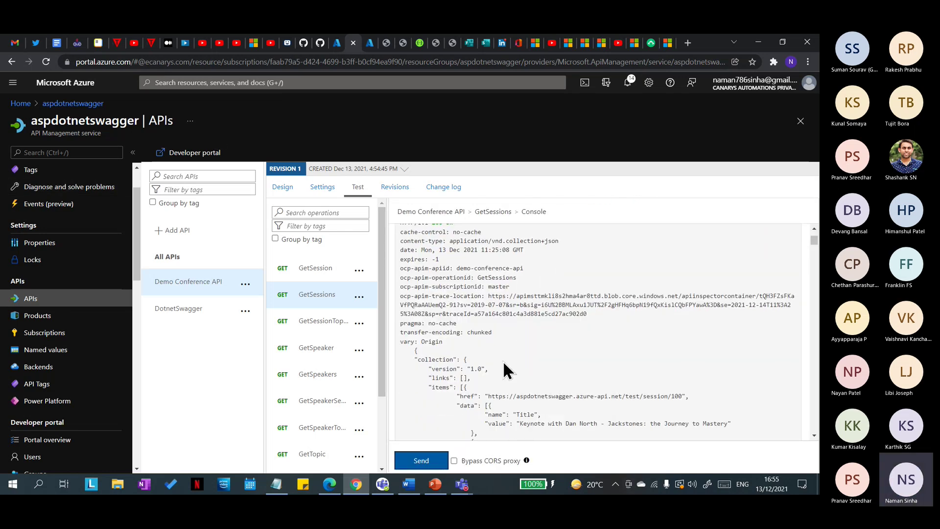
pyautogui.scroll(-3, 485, 340)
pyautogui.scroll(5, 486, 338)
pyautogui.scroll(-2, 492, 340)
pyautogui.scroll(4, 487, 366)
pyautogui.scroll(-2, 488, 366)
pyautogui.scroll(-3, 488, 368)
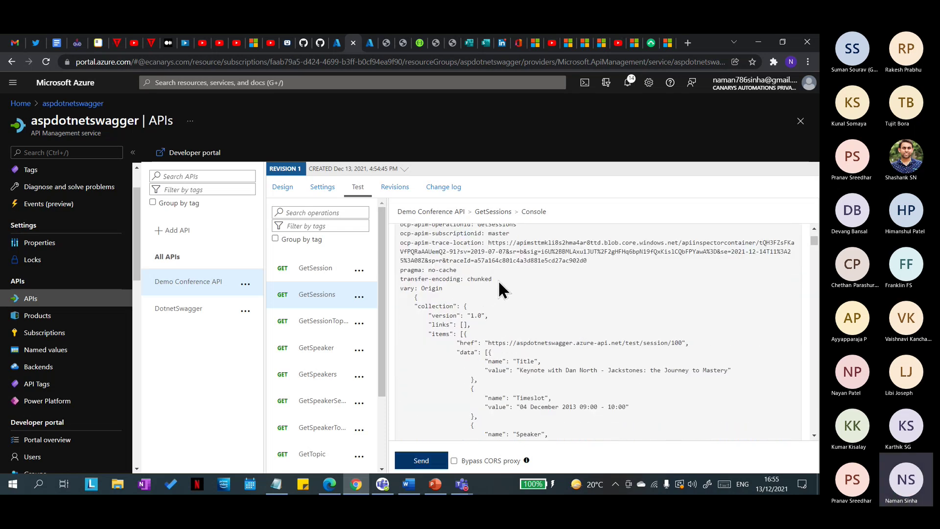
pyautogui.moveTo(393, 274); pyautogui.dragTo(392, 268)
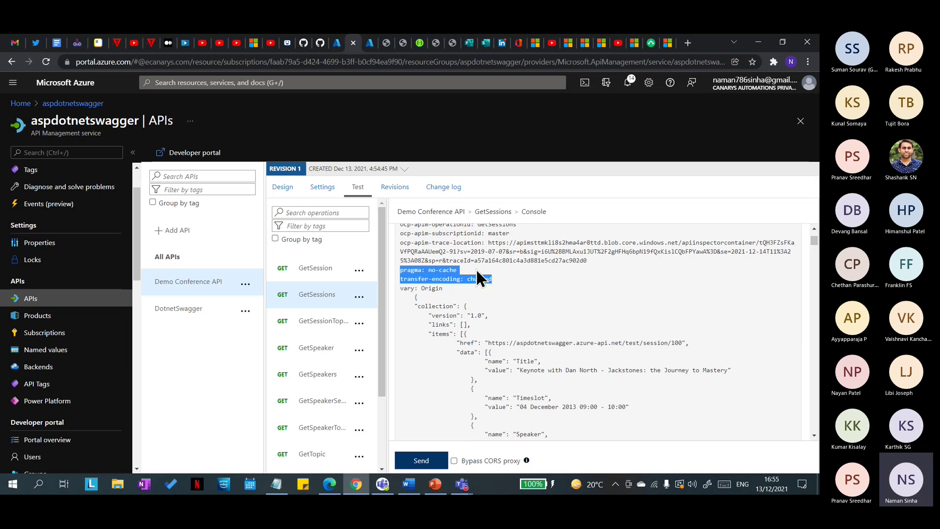
pyautogui.moveTo(493, 277); pyautogui.dragTo(390, 269)
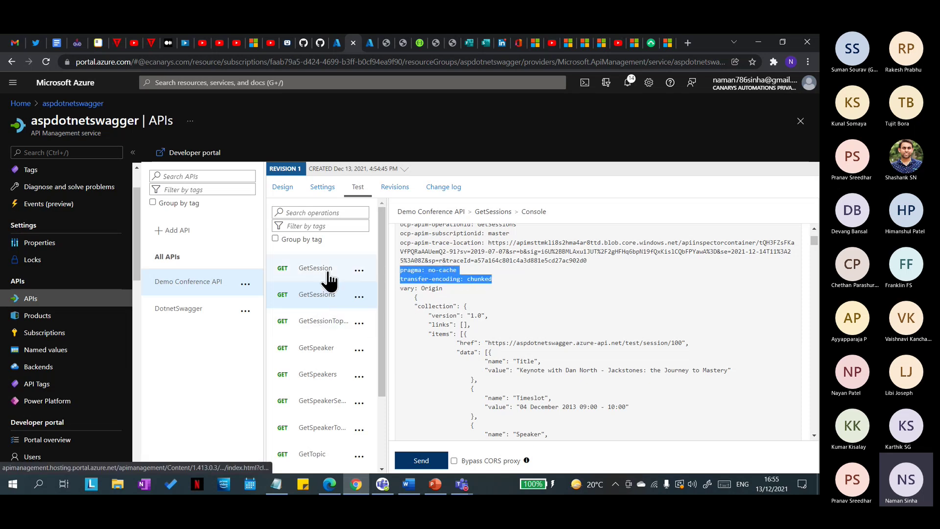
pyautogui.click(526, 296)
pyautogui.tripleClick(410, 270)
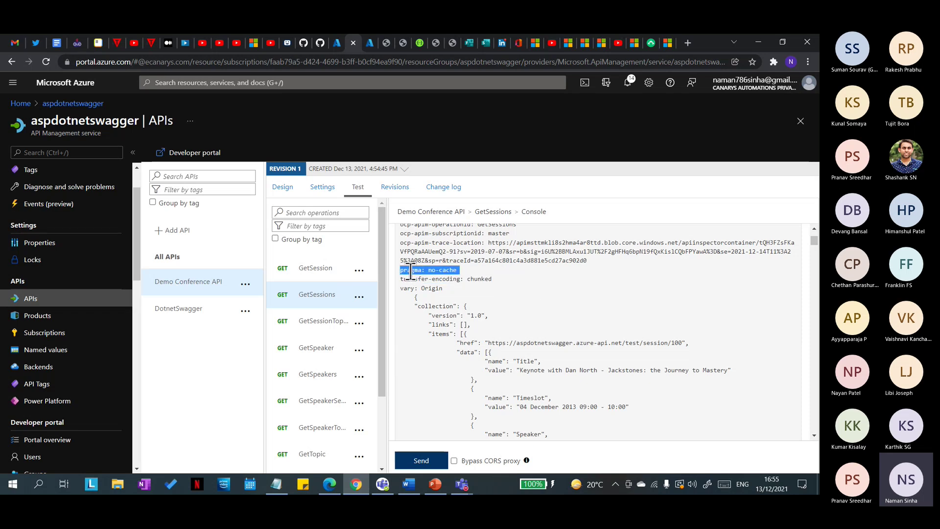
pyautogui.click(423, 282)
pyautogui.click(528, 318)
pyautogui.scroll(5, 532, 323)
pyautogui.click(319, 351)
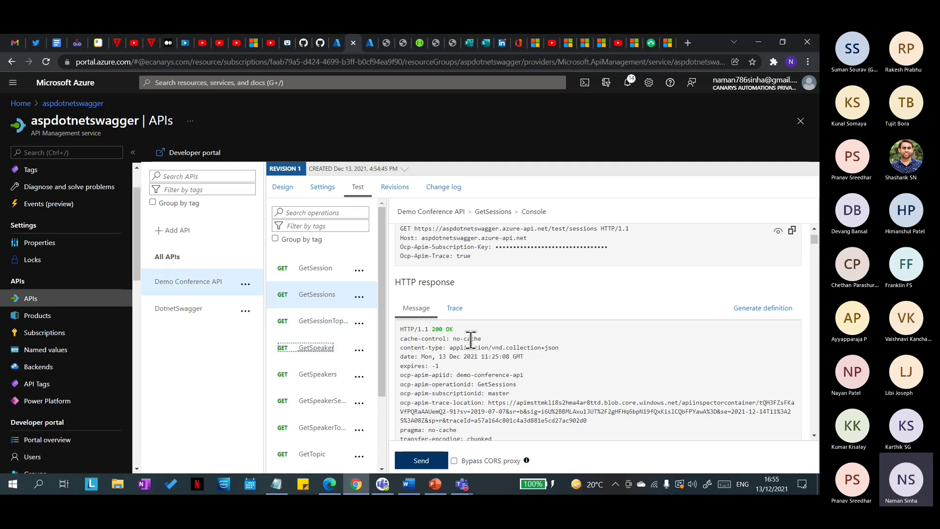
# Step: Send a test request for the GetSpeakers operation and view its response
pyautogui.click(316, 276)
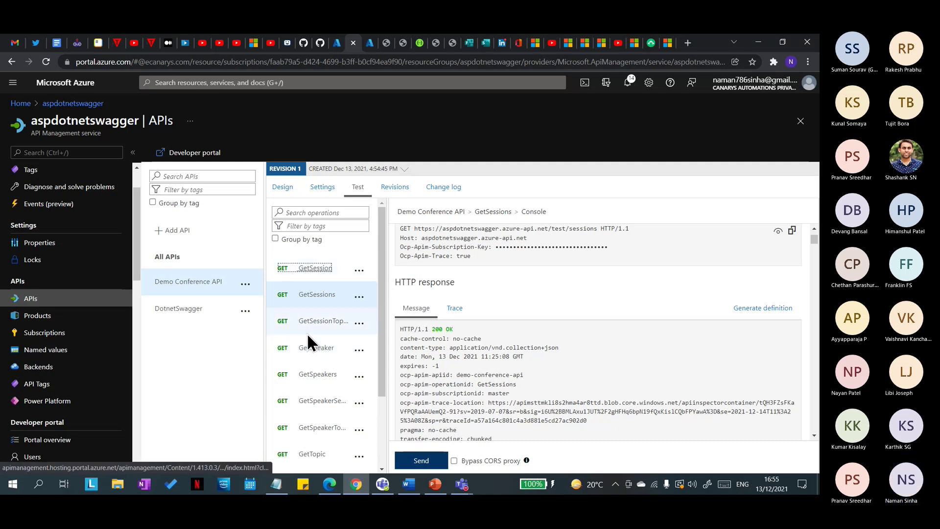
pyautogui.click(316, 372)
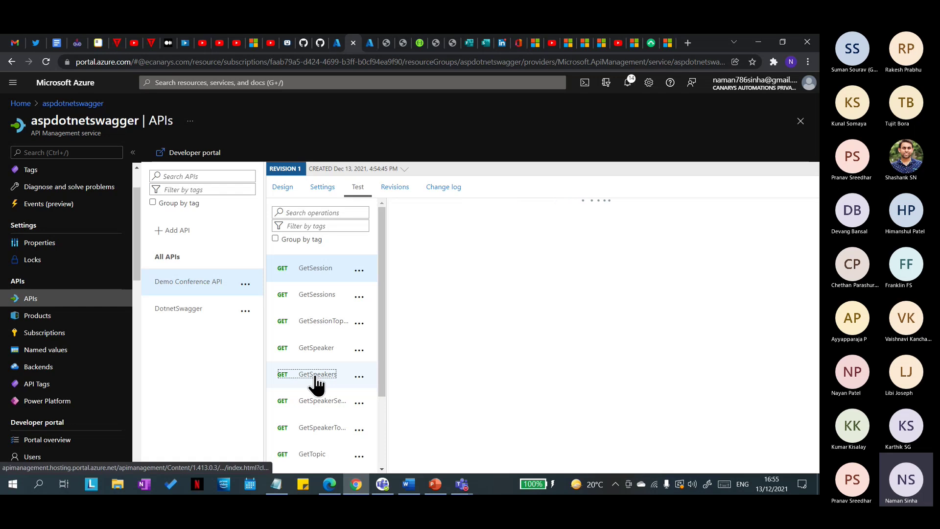
pyautogui.scroll(-5, 476, 330)
pyautogui.scroll(-1, 483, 392)
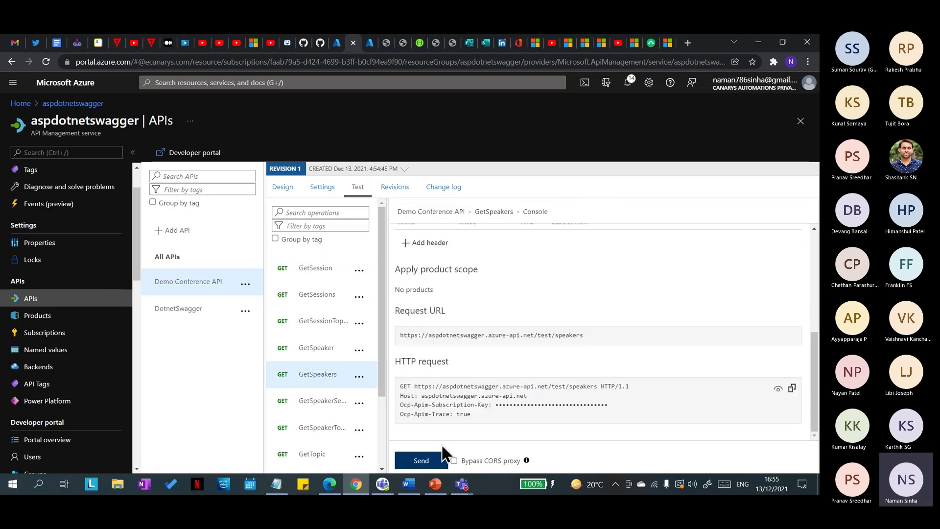
pyautogui.click(421, 459)
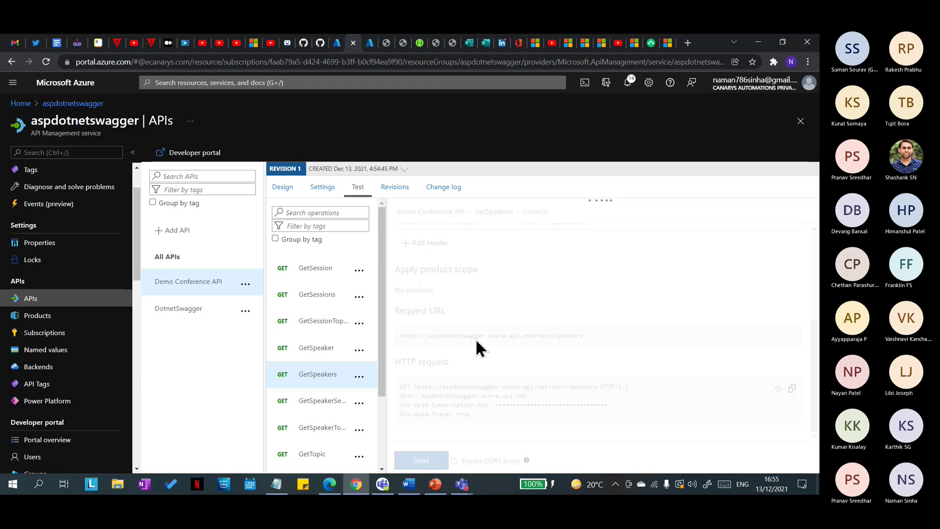
pyautogui.scroll(-4, 475, 338)
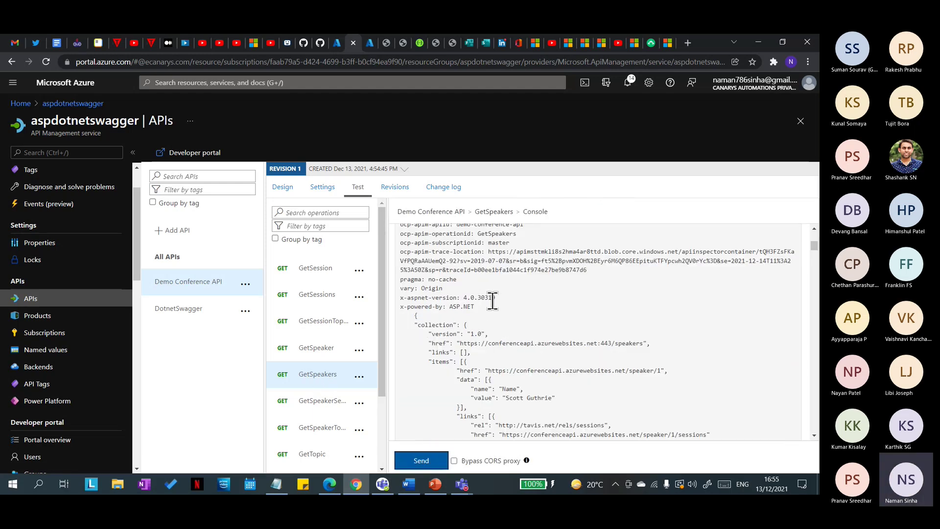
# Step: Highlight the x-aspnet-version and x-powered-by response headers, then switch to PowerPoint
pyautogui.moveTo(478, 307); pyautogui.dragTo(400, 298)
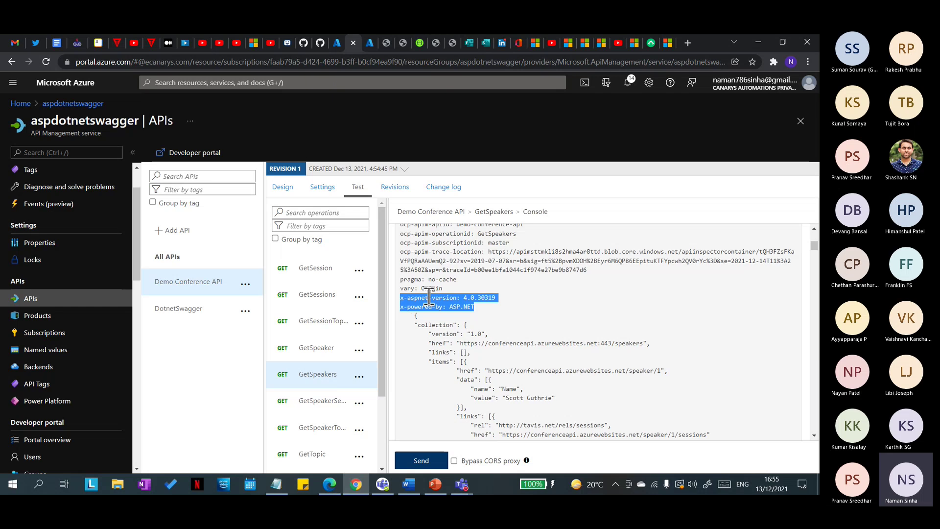
pyautogui.click(490, 306)
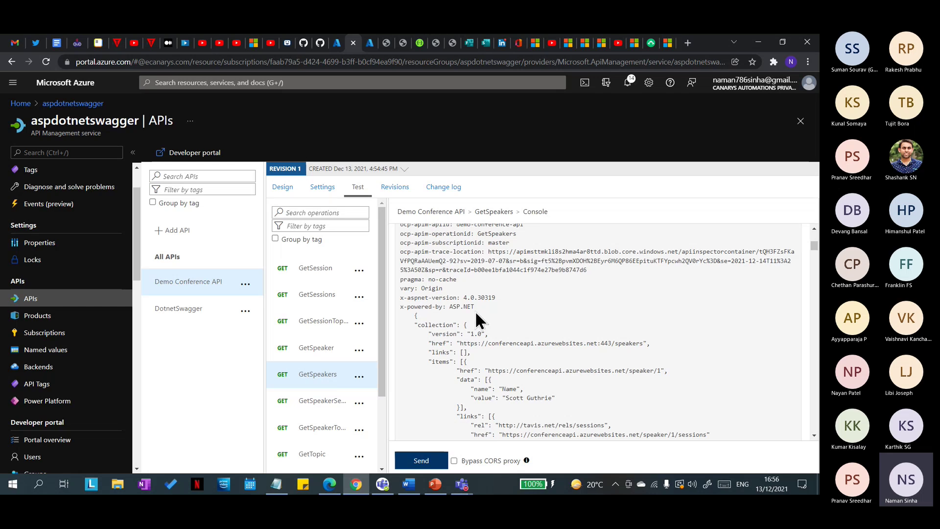
pyautogui.moveTo(475, 307); pyautogui.dragTo(394, 301)
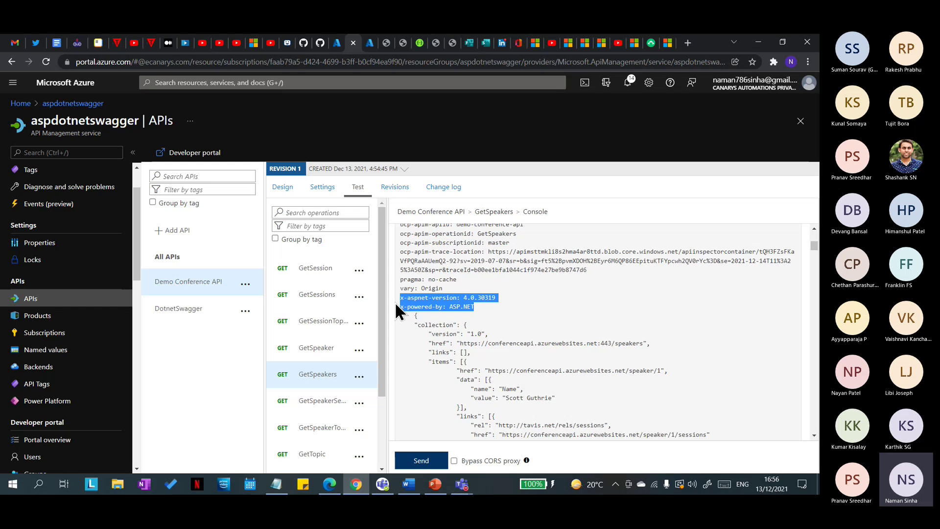
pyautogui.click(491, 306)
pyautogui.moveTo(474, 306); pyautogui.dragTo(401, 302)
pyautogui.click(494, 299)
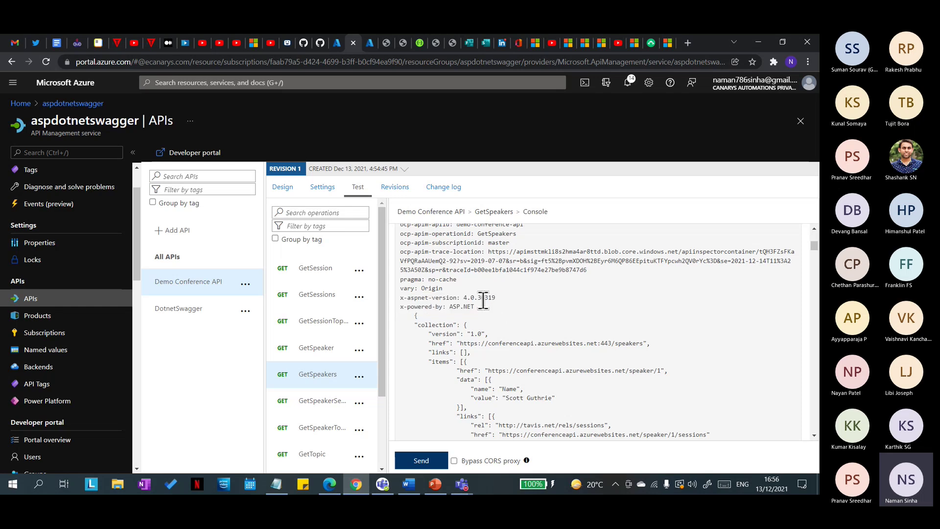
pyautogui.click(443, 488)
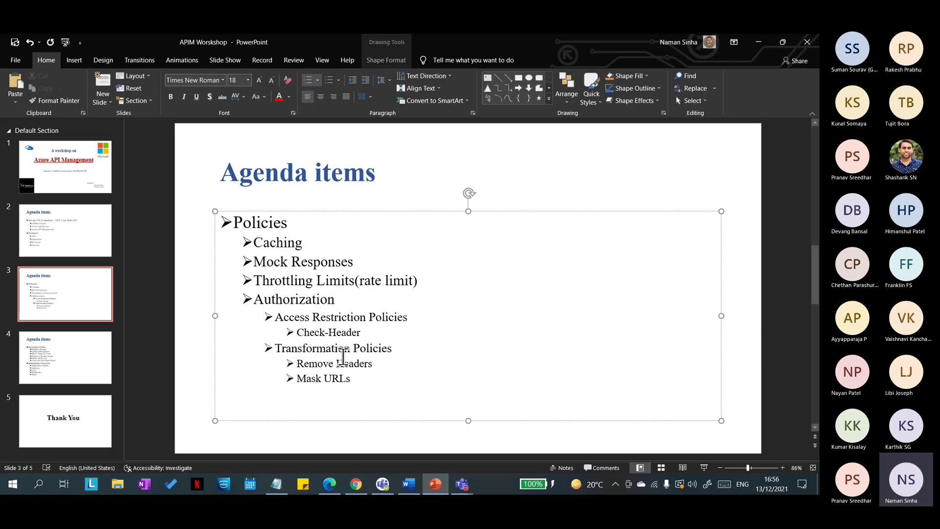
# Step: Select the Remove Headers agenda bullet on slide 3 and minimize PowerPoint
pyautogui.moveTo(296, 363); pyautogui.dragTo(373, 365)
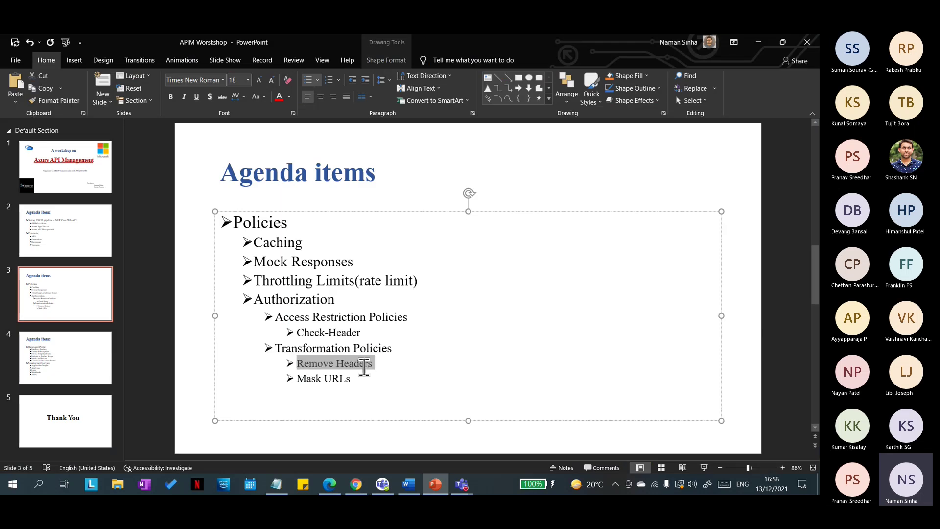
pyautogui.click(763, 39)
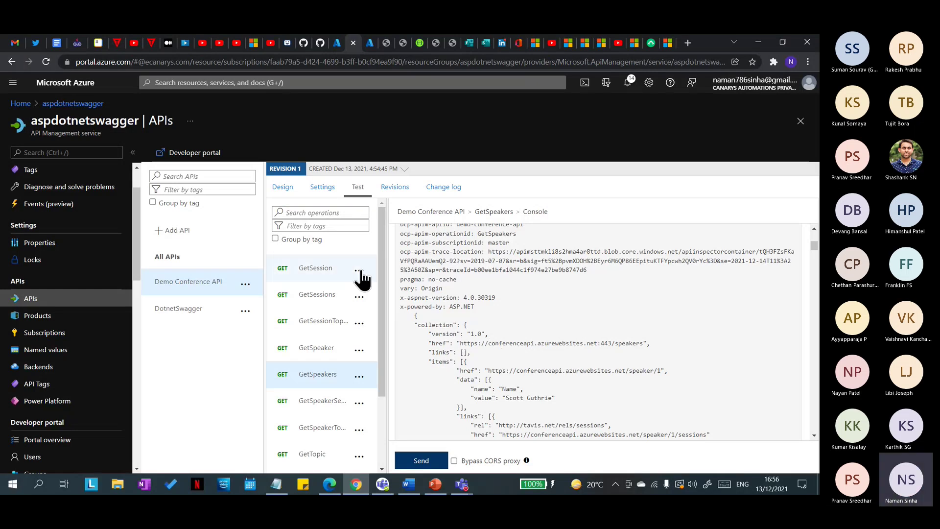
# Step: In GetSpeakers' design view, browse the inbound policy choices such as Set headers and Rewrite URL
pyautogui.click(282, 188)
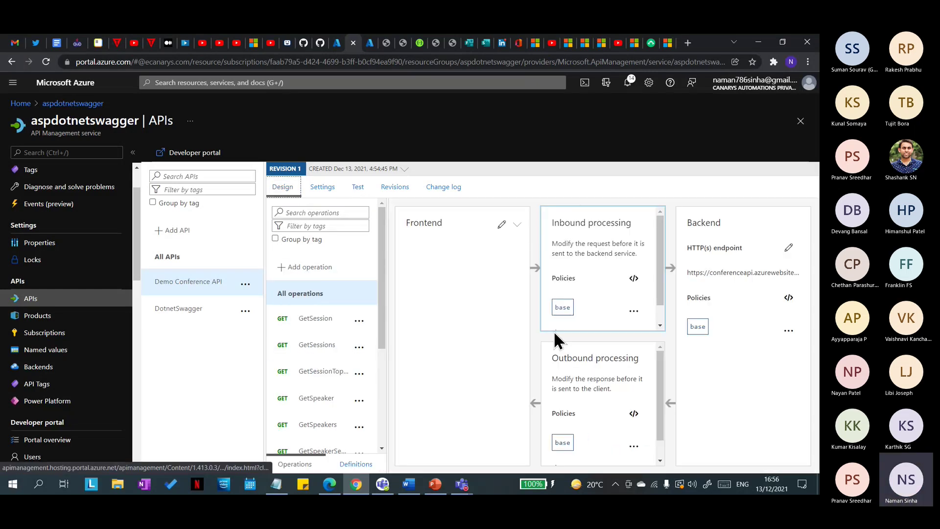
pyautogui.click(316, 425)
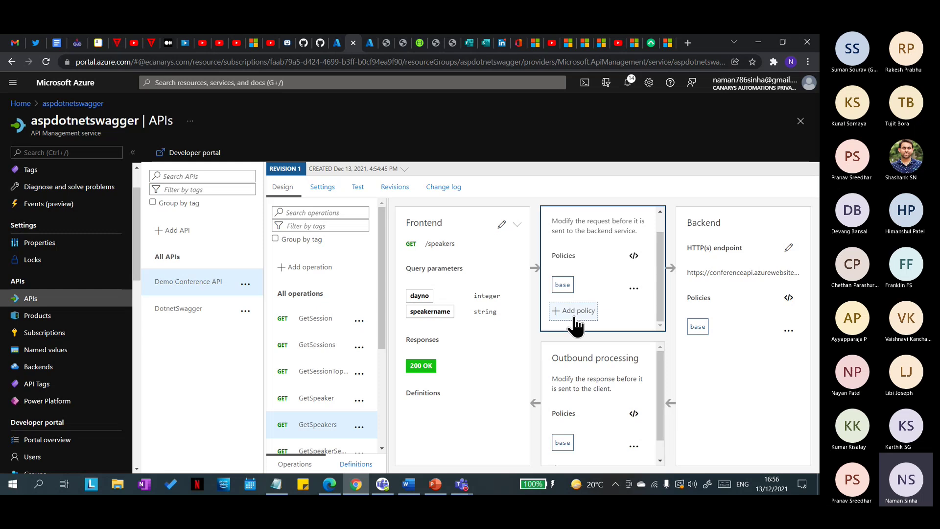
pyautogui.click(569, 309)
pyautogui.scroll(-8, 585, 383)
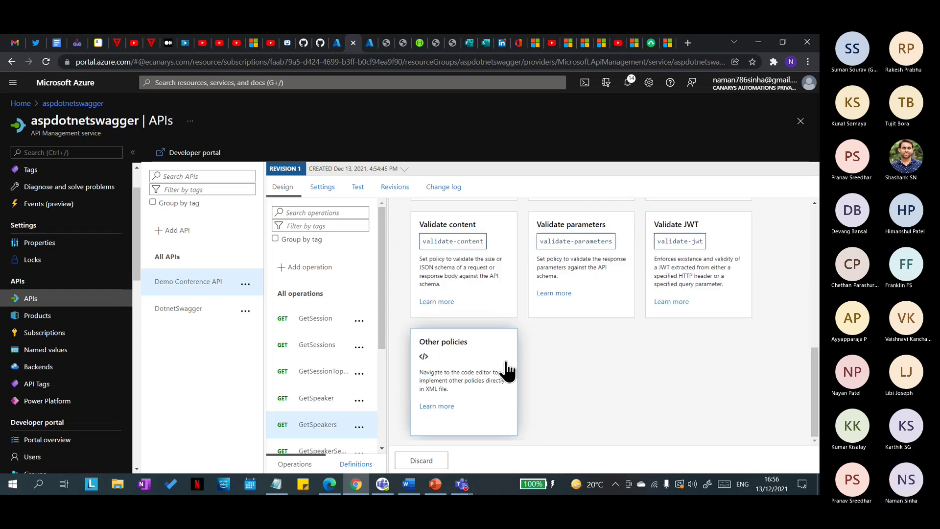
pyautogui.scroll(4, 504, 368)
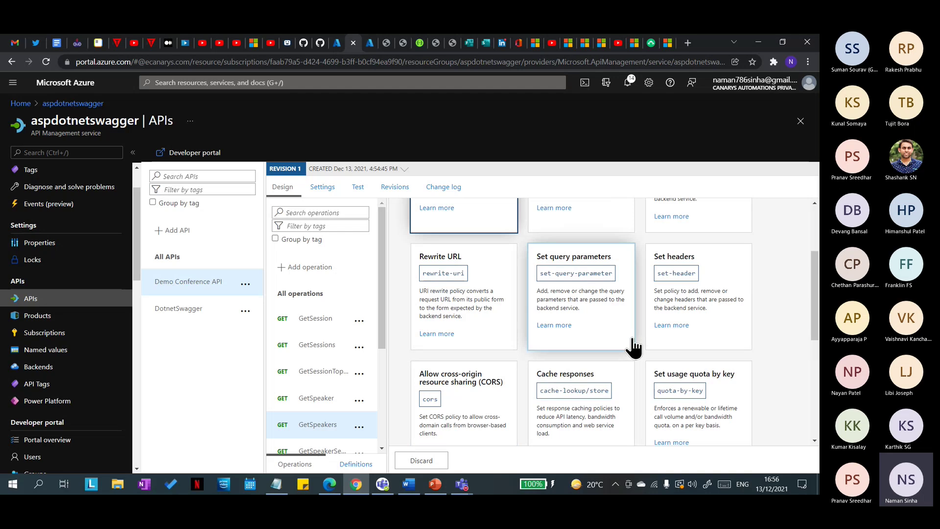
pyautogui.scroll(2, 636, 358)
# Step: Choose the Set headers inbound policy, then duplicate the portal tab and sign in there
pyautogui.click(684, 361)
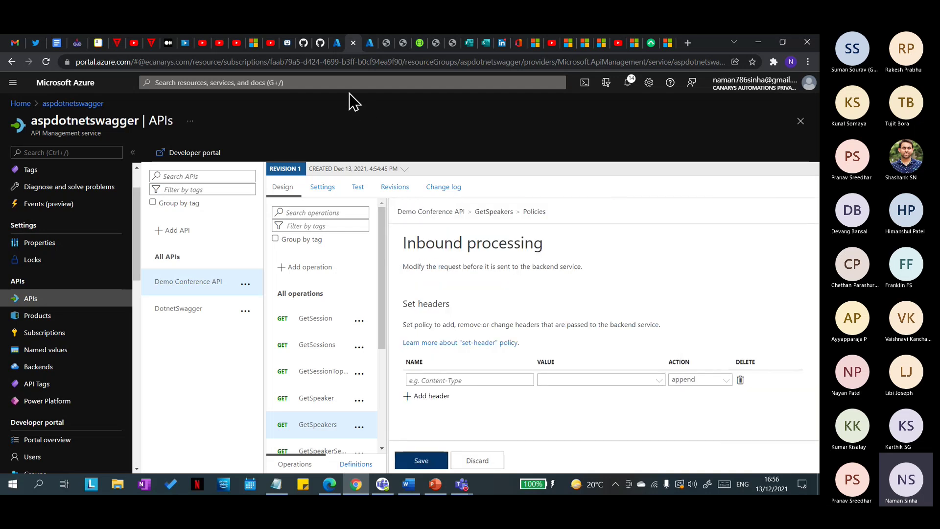
pyautogui.rightClick(351, 40)
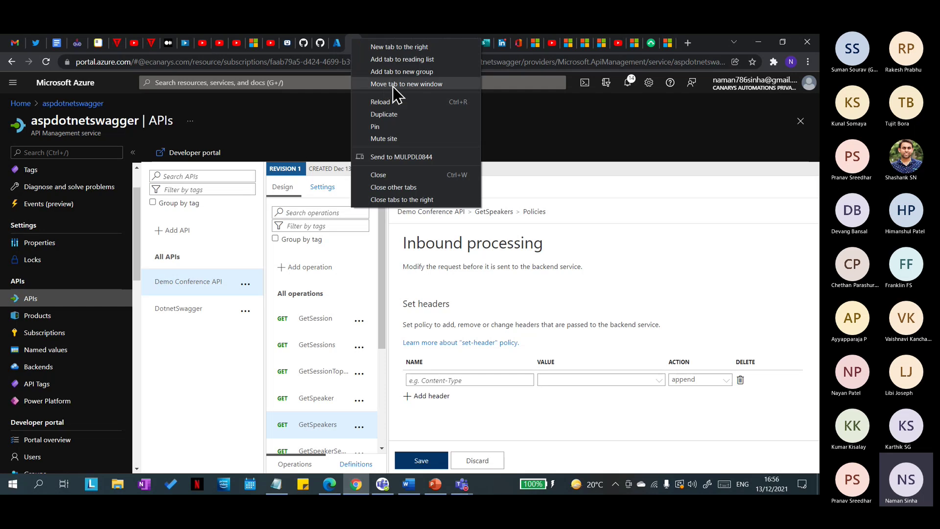
pyautogui.click(400, 114)
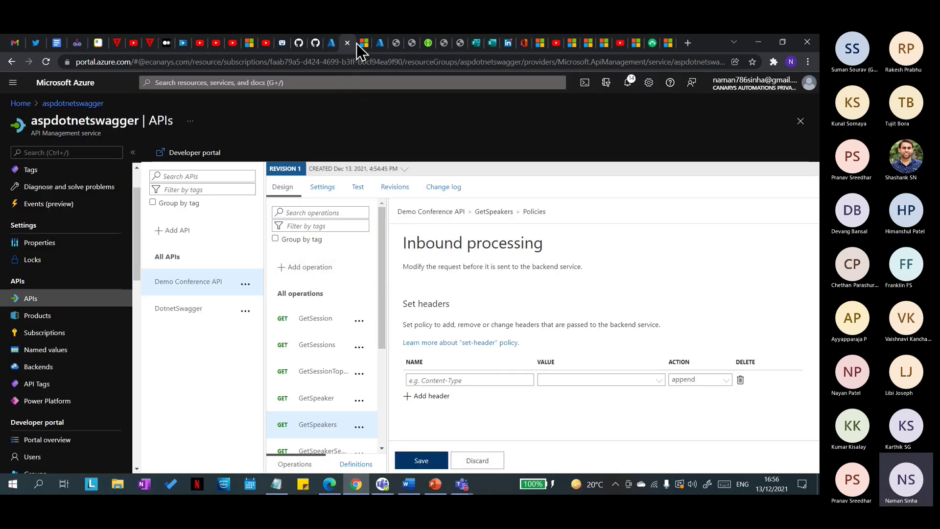
pyautogui.click(357, 44)
pyautogui.click(380, 234)
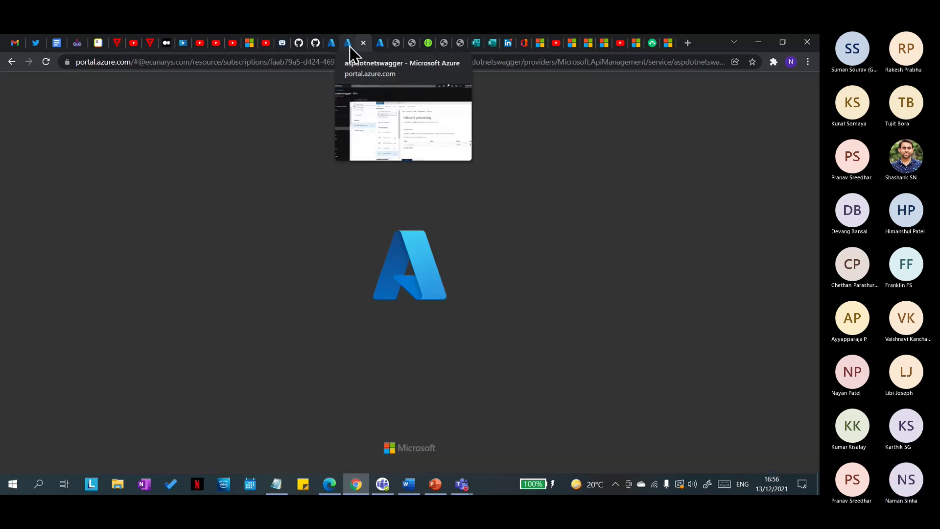
pyautogui.click(349, 46)
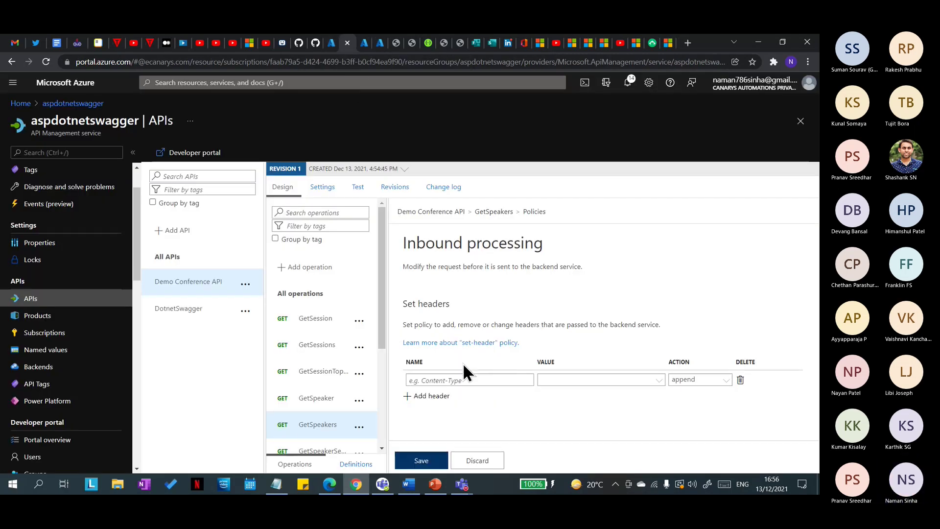
pyautogui.click(366, 43)
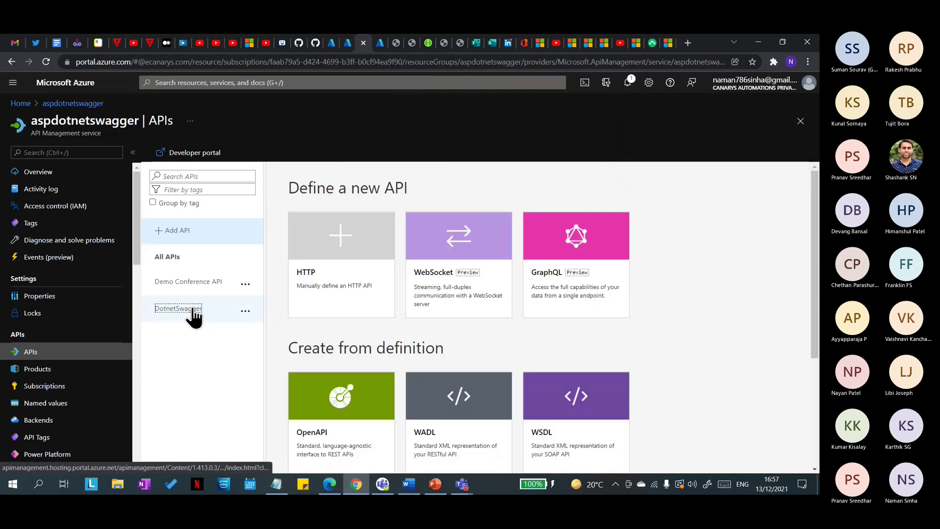
# Step: In the duplicate tab, select the Demo Conference API's GetSpeakers operation
pyautogui.click(202, 284)
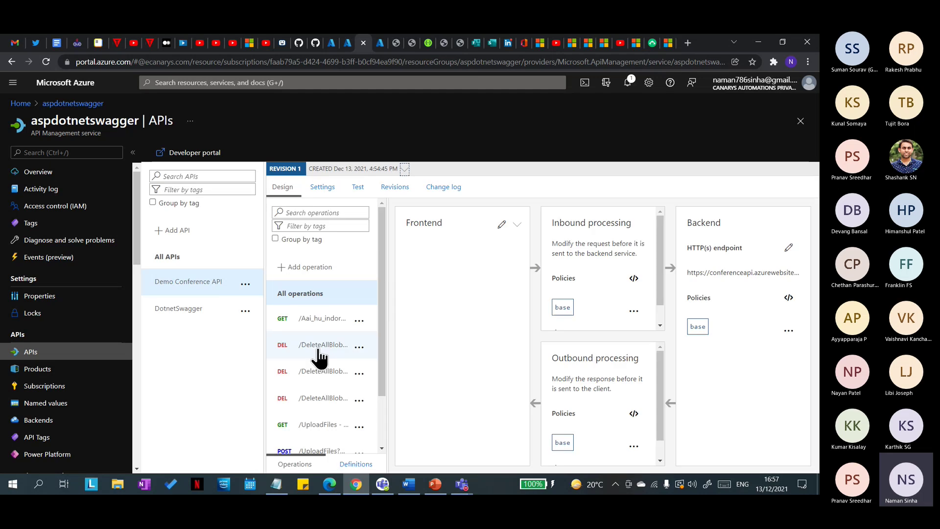
pyautogui.click(311, 426)
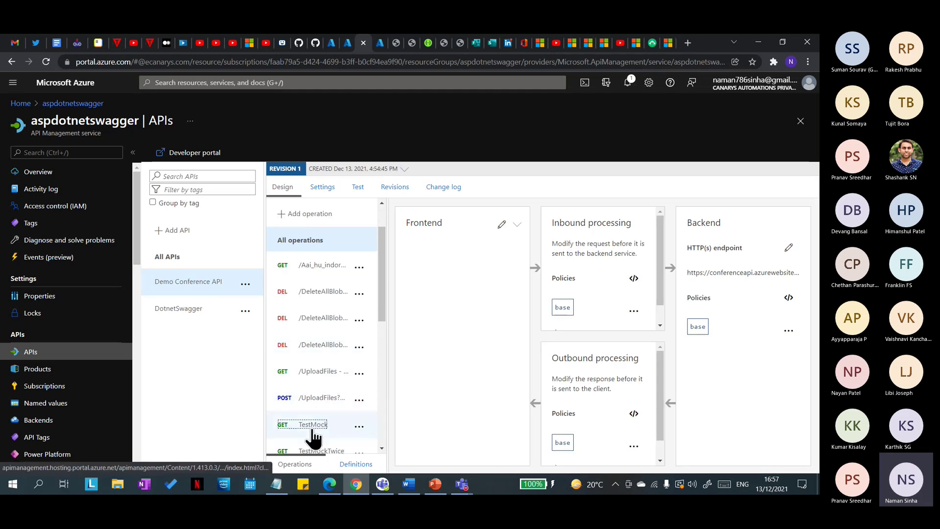
pyautogui.scroll(-3, 314, 431)
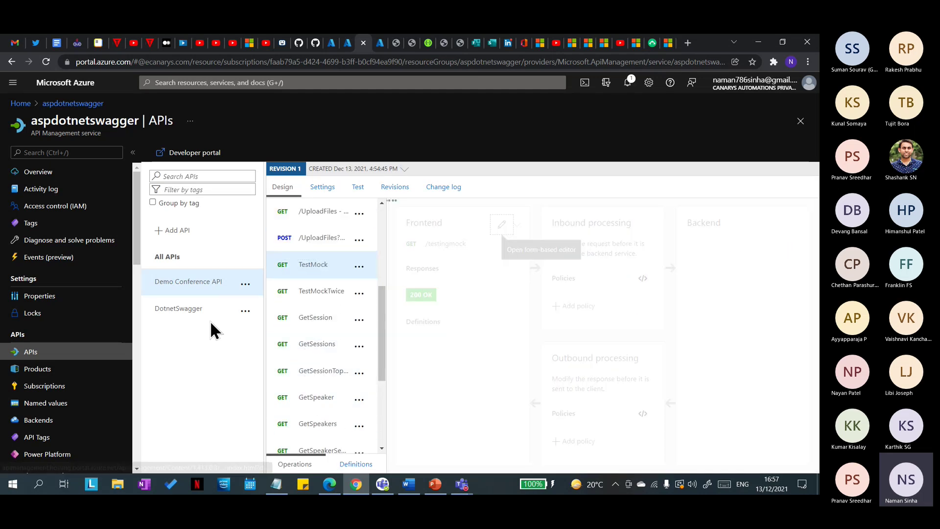
pyautogui.scroll(5, 316, 313)
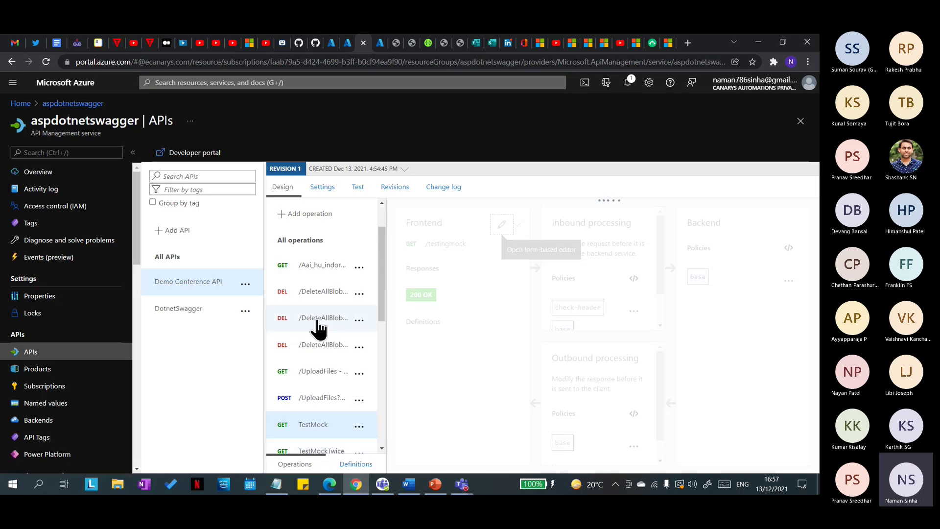
pyautogui.click(176, 314)
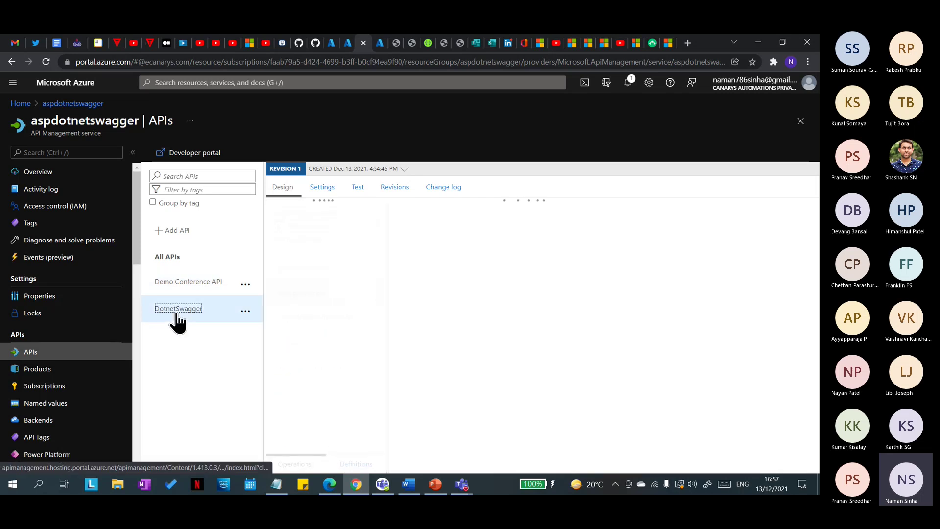
pyautogui.click(188, 286)
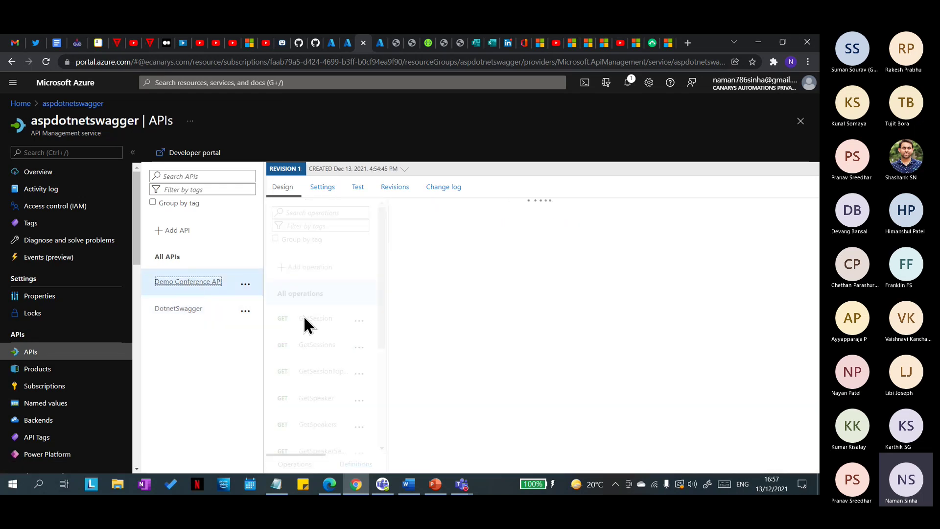
pyautogui.scroll(-3, 302, 343)
pyautogui.click(314, 323)
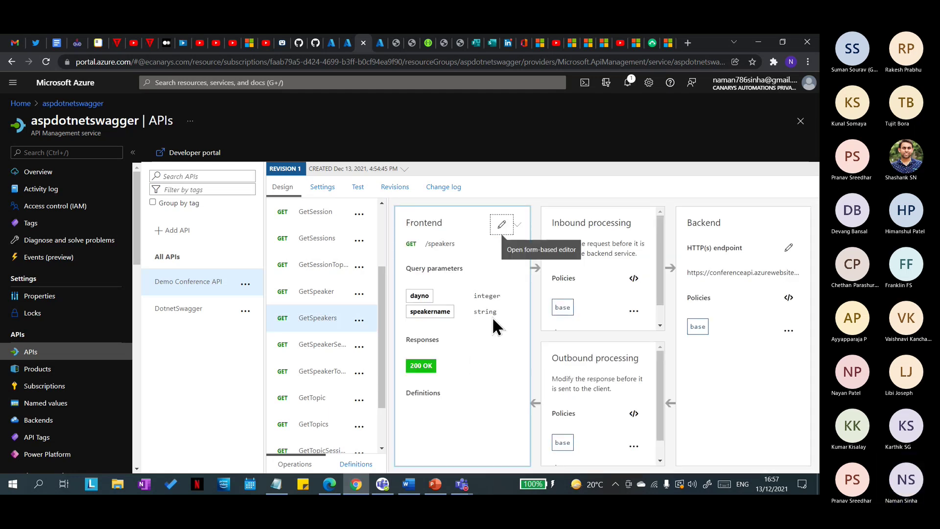
# Step: Check GetSpeakers' 200 OK test response and select the x-aspnet-version header name
pyautogui.click(359, 188)
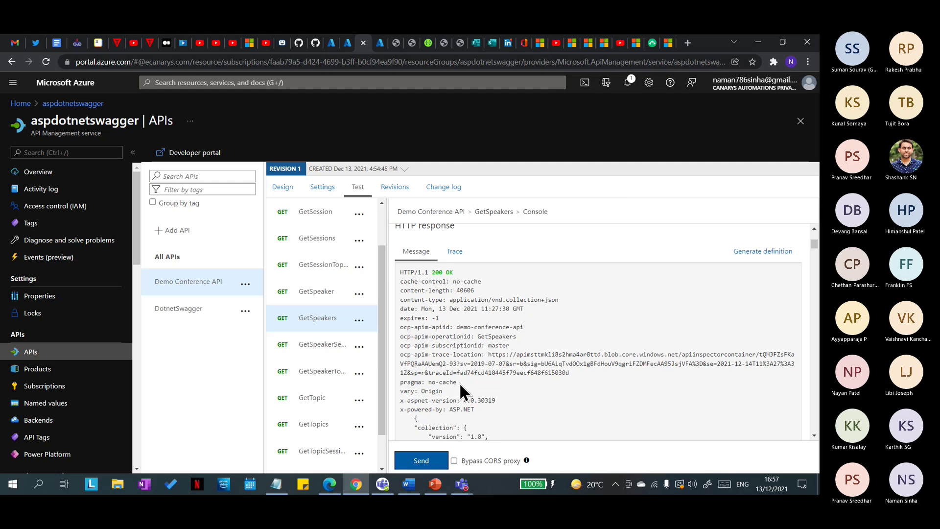
pyautogui.scroll(-3, 451, 342)
pyautogui.moveTo(454, 297); pyautogui.dragTo(397, 293)
pyautogui.click(396, 293)
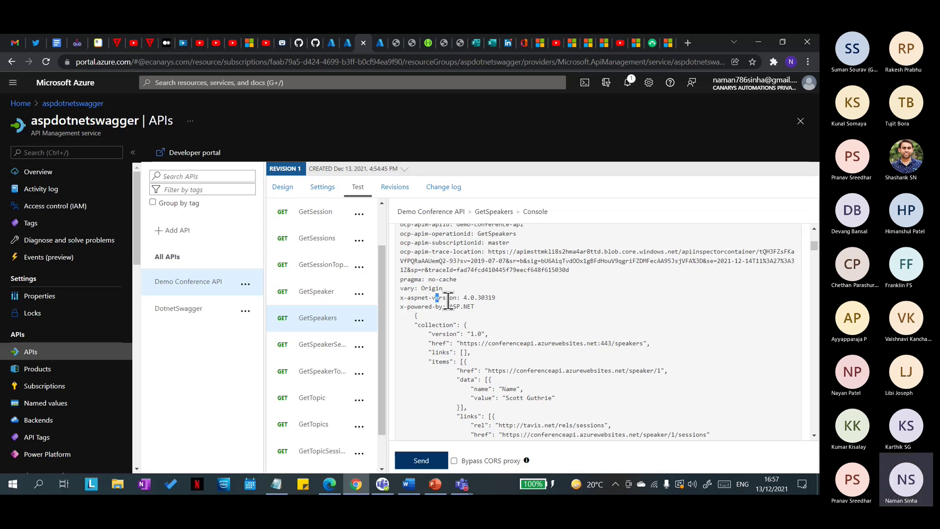
pyautogui.moveTo(458, 298); pyautogui.dragTo(399, 297)
pyautogui.hotkey('ctrl', 'c')
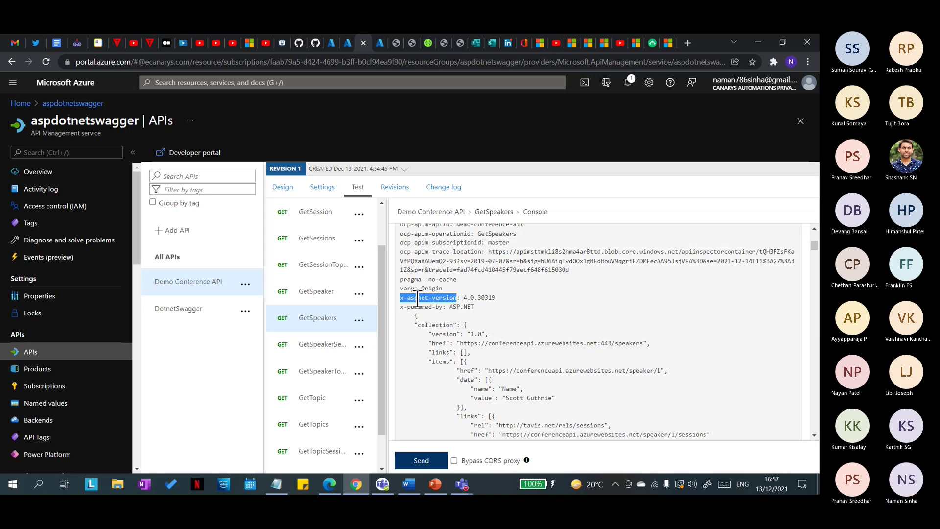
pyautogui.click(348, 43)
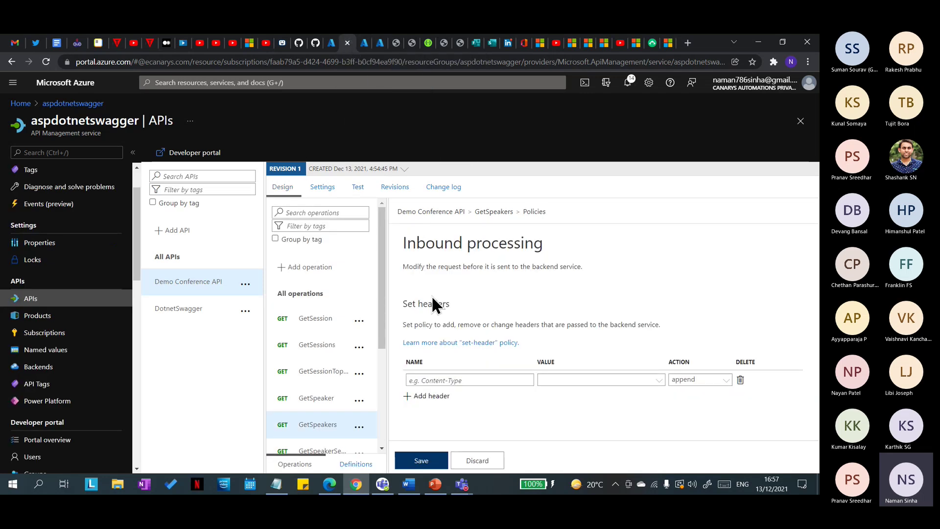
# Step: Enter x-aspnet-version as the name of the new Set headers rule
pyautogui.click(471, 380)
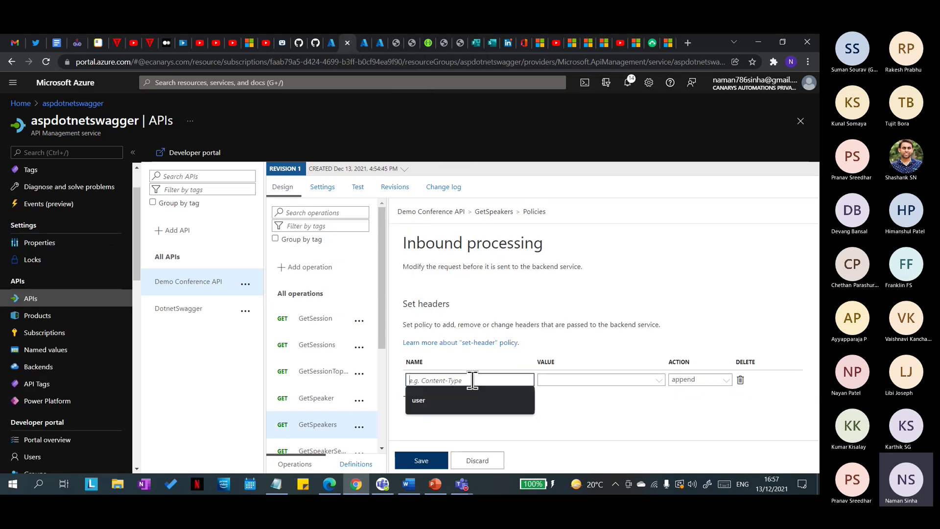
pyautogui.write('V')
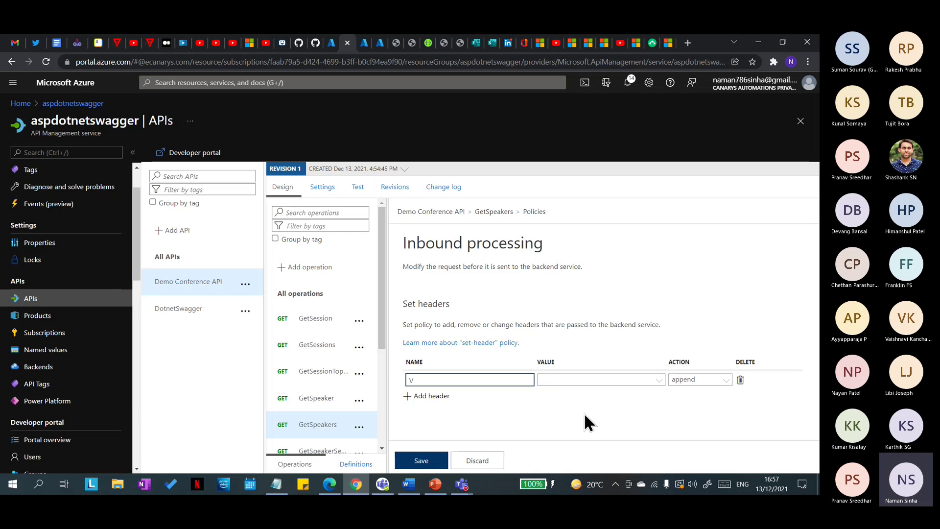
pyautogui.press('BackSpace')
pyautogui.hotkey('ctrl', 'v')
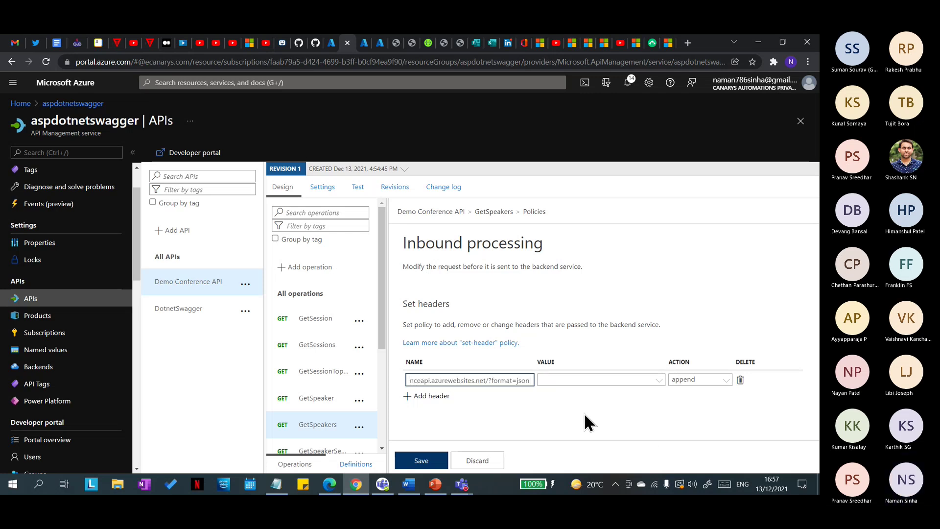
pyautogui.hotkey('ctrl', 'z')
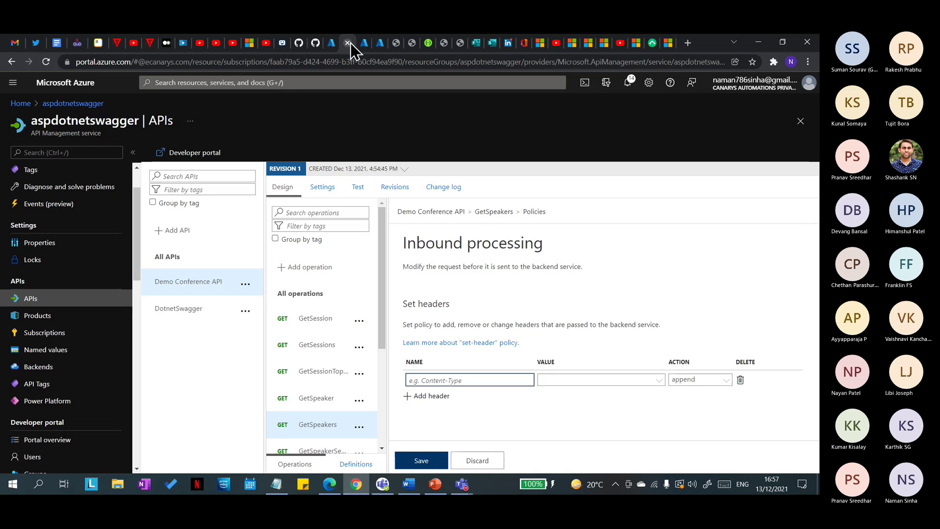
pyautogui.click(365, 45)
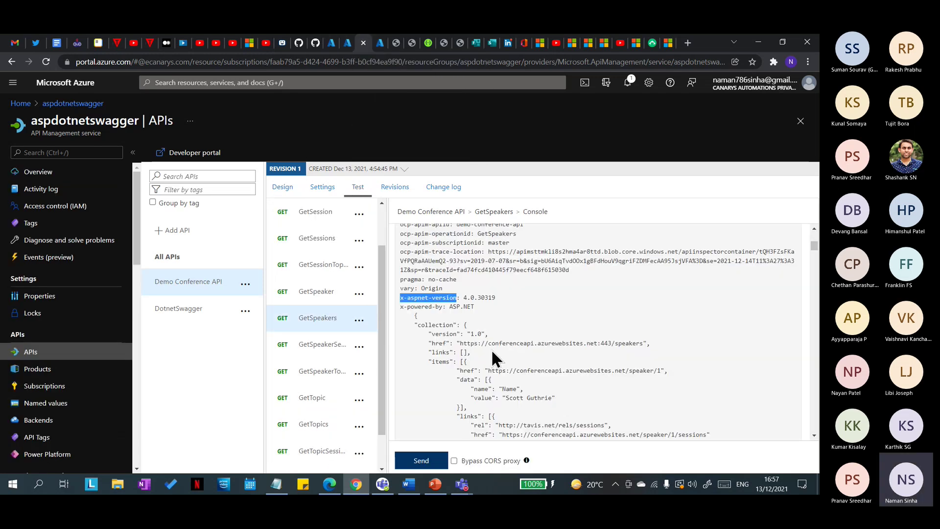
pyautogui.click(349, 43)
pyautogui.hotkey('ctrl', 'v')
# Step: Set the x-aspnet-version rule's action to delete
pyautogui.click(553, 381)
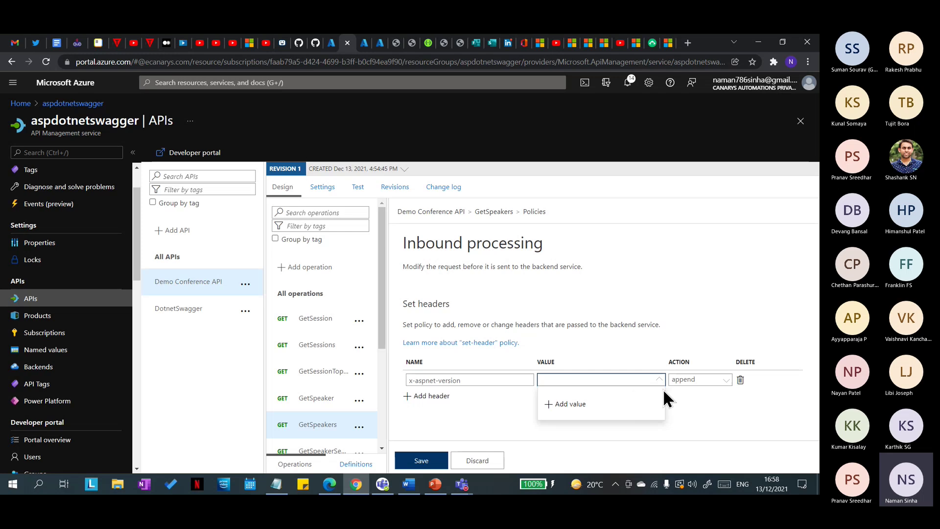
pyautogui.click(678, 399)
pyautogui.click(715, 381)
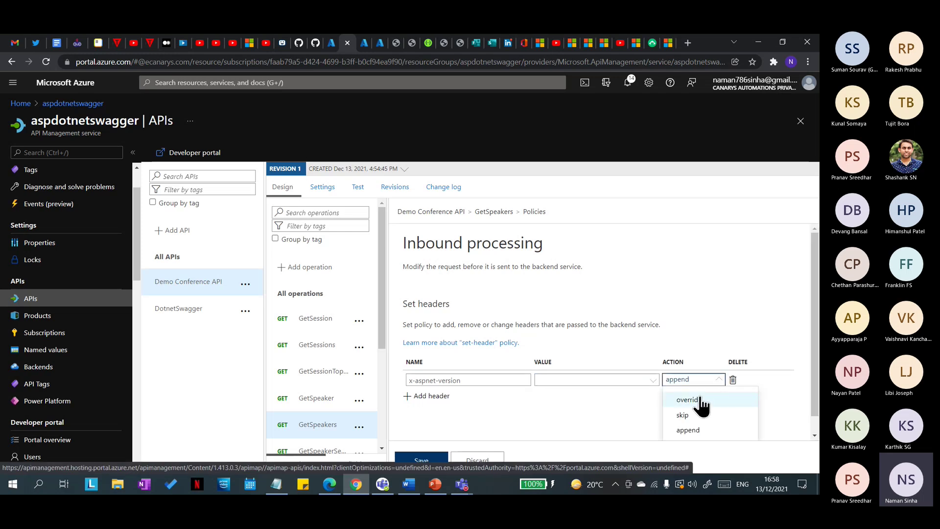
pyautogui.scroll(-1, 713, 423)
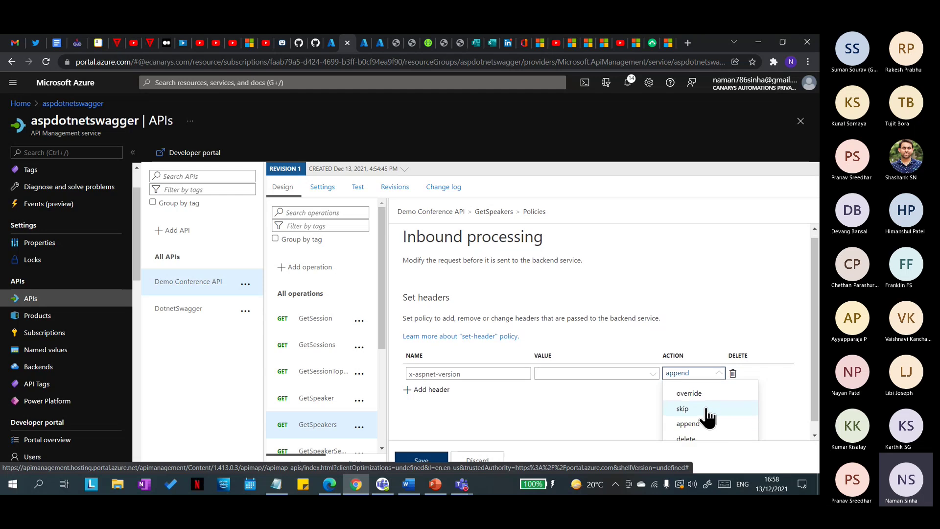
pyautogui.click(708, 430)
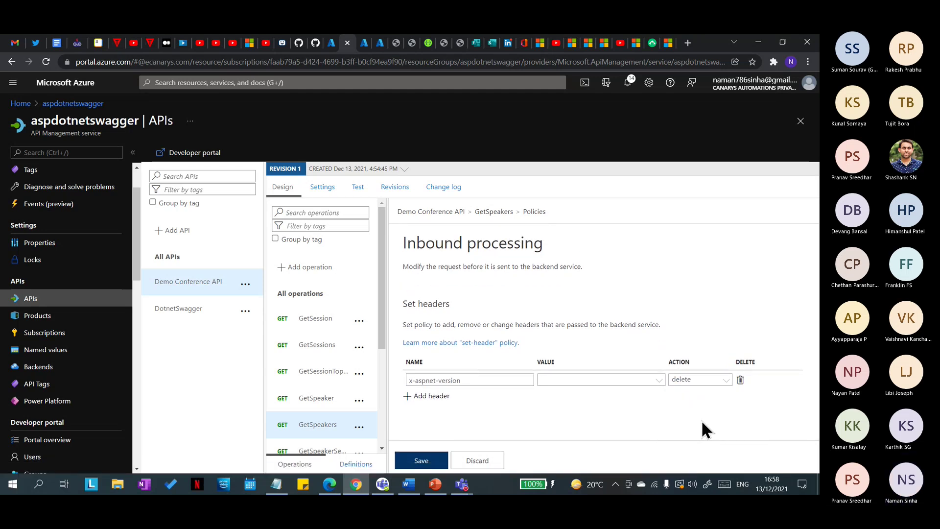
# Step: Copy x-powered-by from the response and add a second header rule deleting it
pyautogui.click(362, 43)
pyautogui.click(400, 310)
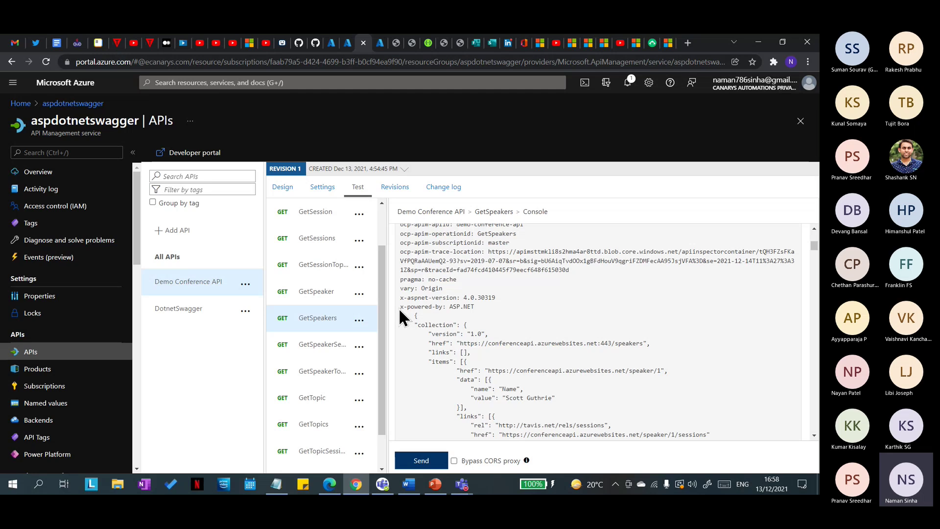
pyautogui.moveTo(400, 307); pyautogui.dragTo(442, 307)
pyautogui.hotkey('ctrl', 'c')
pyautogui.click(348, 42)
pyautogui.click(443, 396)
pyautogui.click(454, 396)
pyautogui.hotkey('ctrl', 'v')
pyautogui.click(712, 397)
pyautogui.click(704, 433)
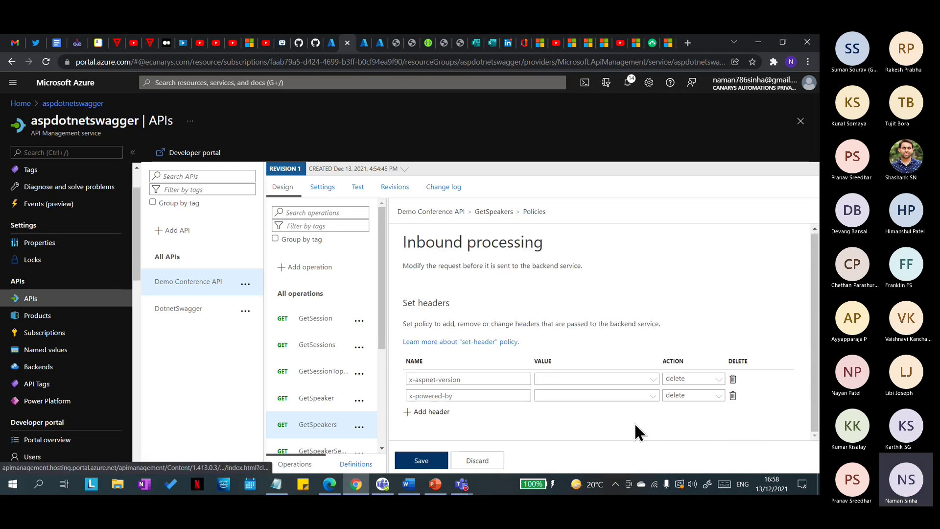
# Step: Save the header policies, then remove the empty value from the x-powered-by rule after the validation error
pyautogui.click(443, 458)
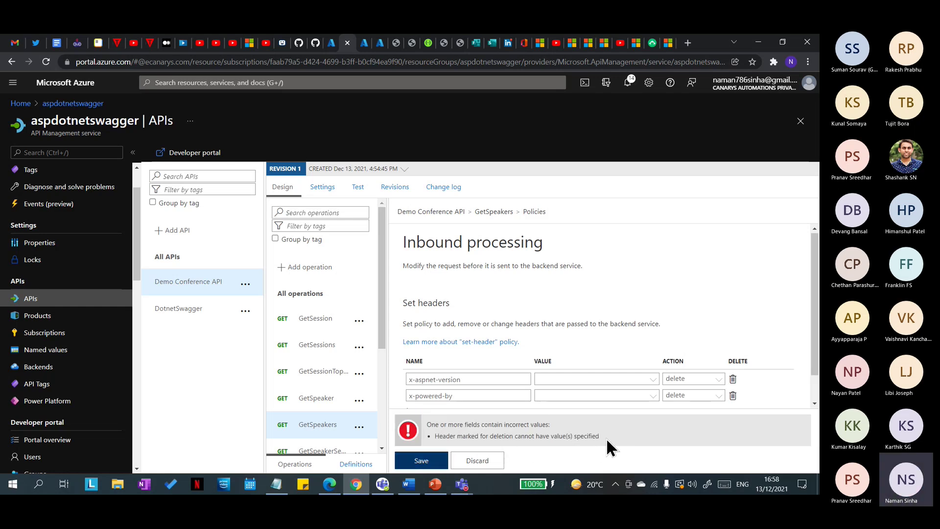
pyautogui.moveTo(606, 438); pyautogui.dragTo(450, 436)
pyautogui.click(651, 397)
pyautogui.click(648, 374)
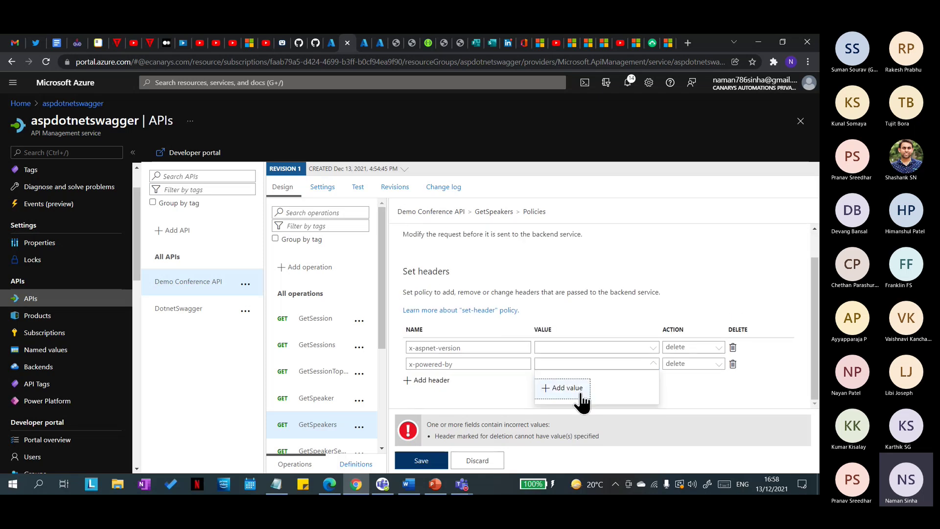
pyautogui.click(497, 400)
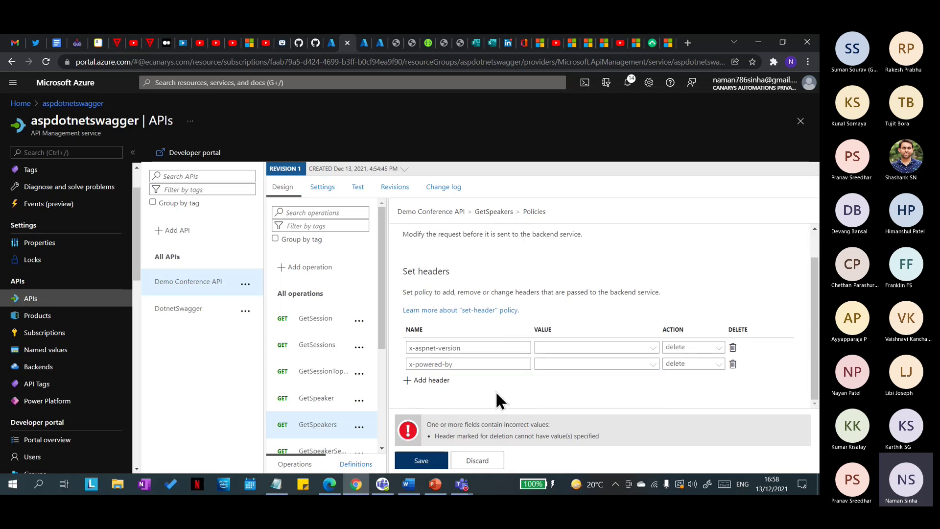
# Step: Save the corrected GetSpeakers header policies
pyautogui.click(426, 461)
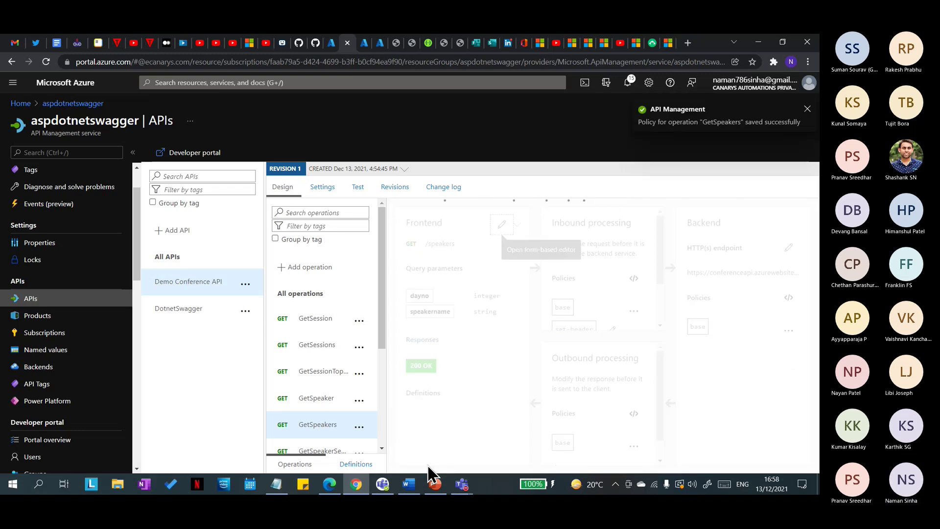
pyautogui.scroll(-2, 593, 257)
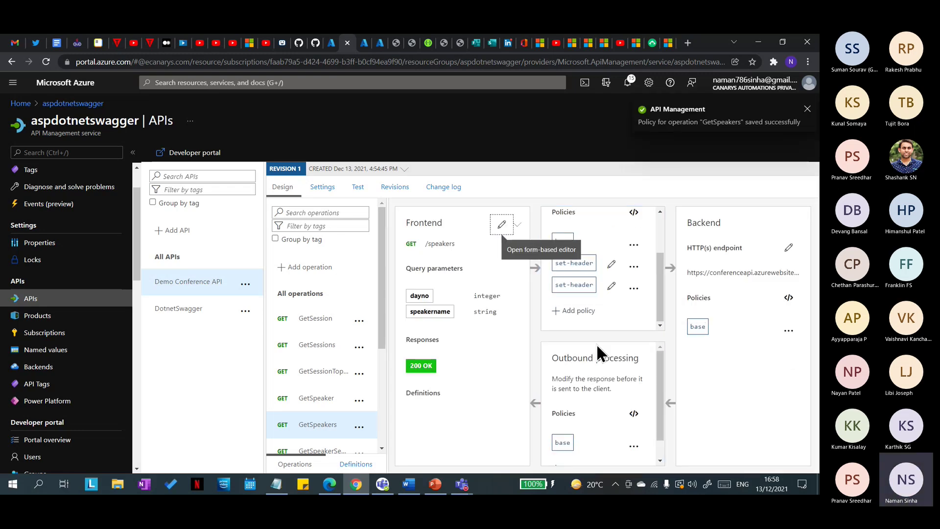
pyautogui.scroll(2, 584, 327)
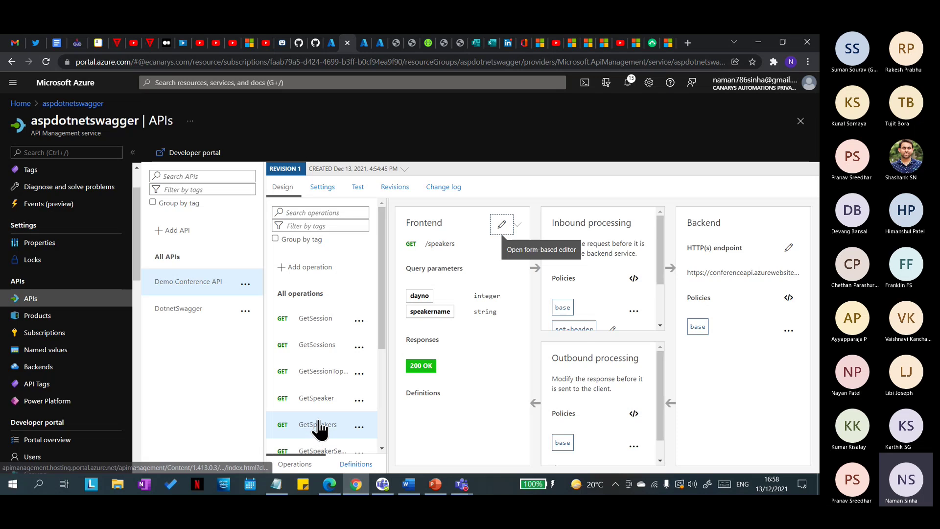
# Step: Rerun the GetSpeakers test; x-aspnet-version and x-powered-by still appear in the response headers
pyautogui.click(358, 186)
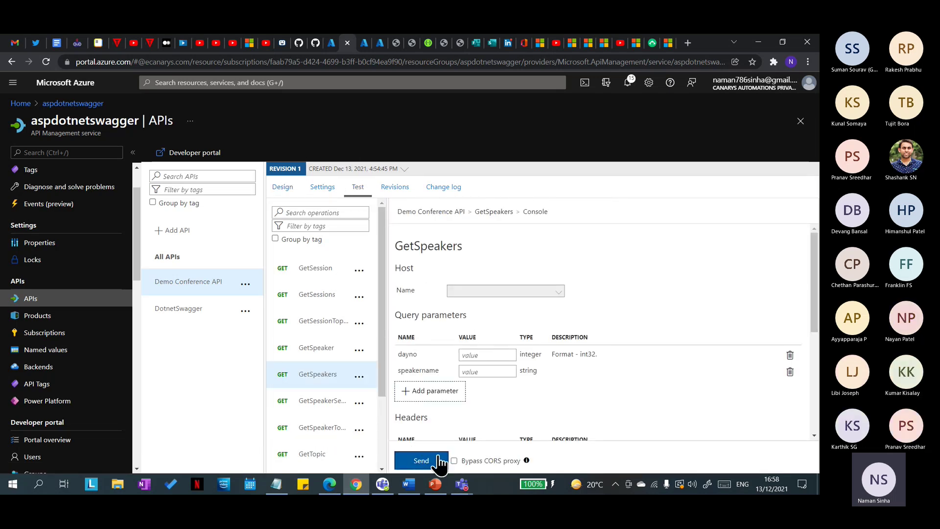
pyautogui.scroll(-4, 496, 406)
pyautogui.click(424, 460)
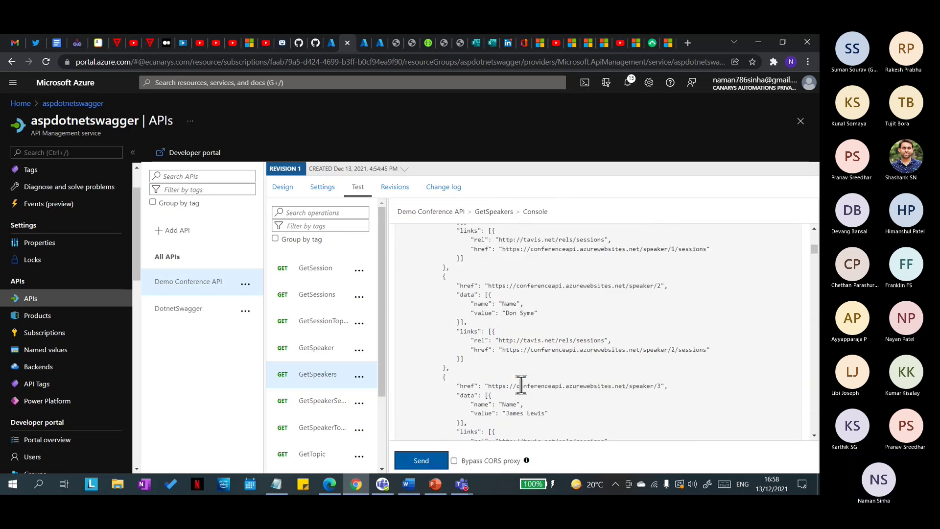
pyautogui.scroll(1, 521, 386)
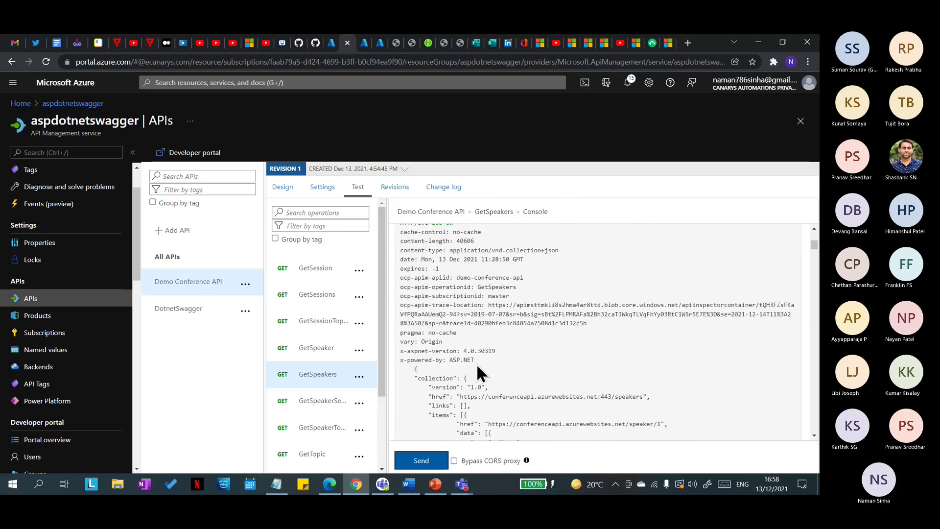
pyautogui.moveTo(473, 361); pyautogui.dragTo(394, 351)
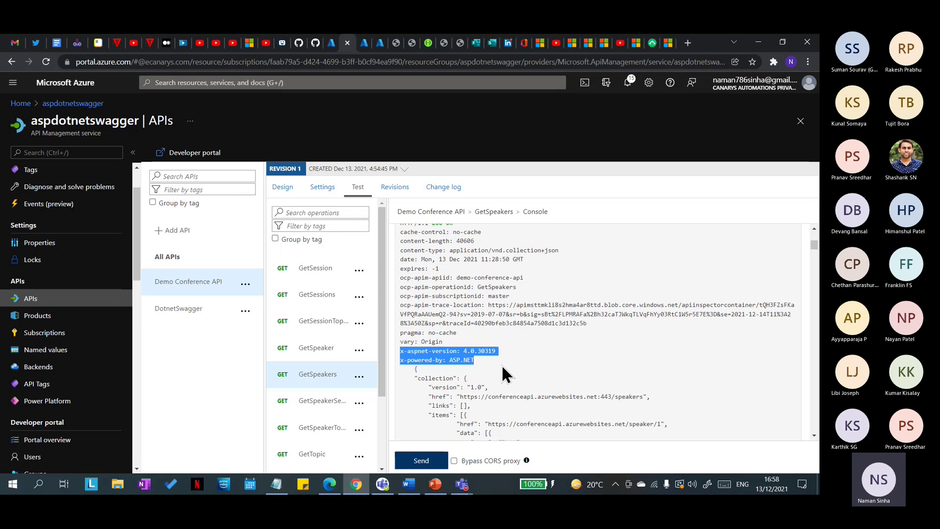
pyautogui.click(502, 366)
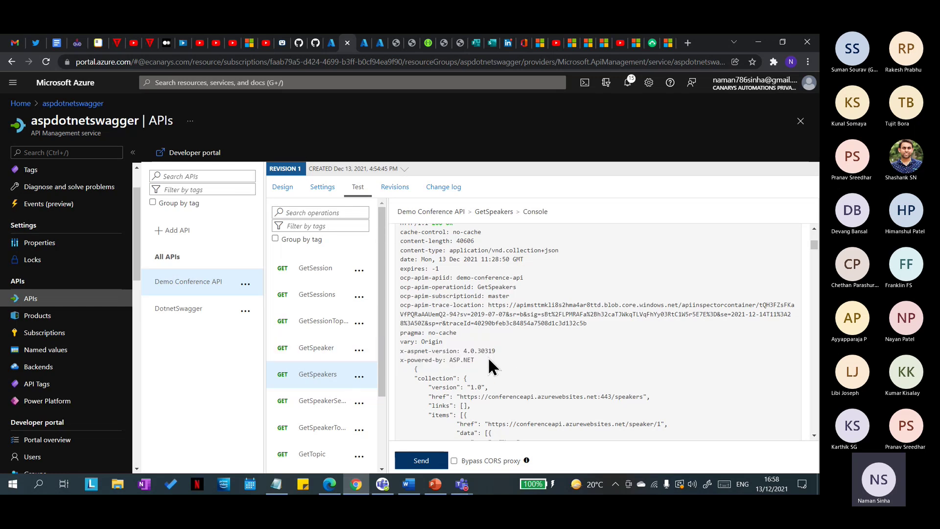
pyautogui.moveTo(475, 361); pyautogui.dragTo(395, 351)
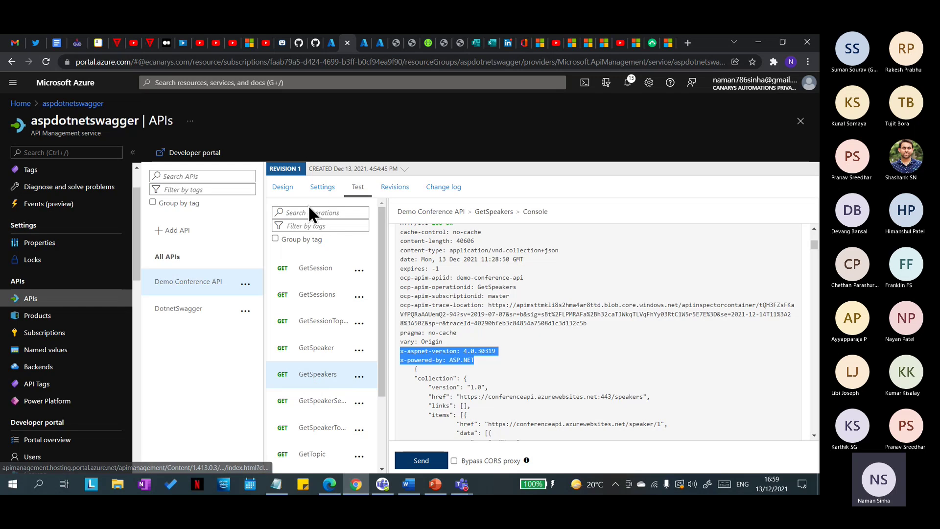
pyautogui.click(283, 186)
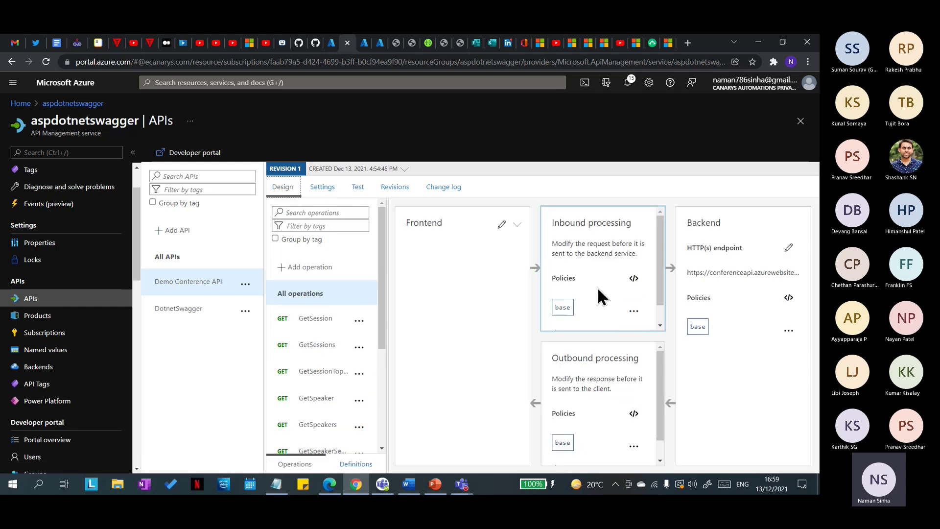
# Step: Open GetSpeakers' design and review its inbound policy code: base plus the set-header policy
pyautogui.click(313, 425)
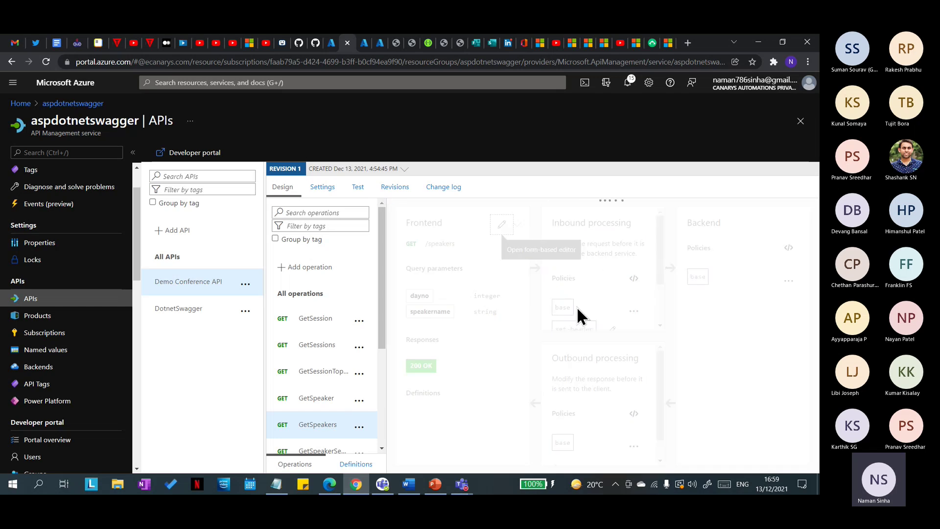
pyautogui.scroll(-2, 578, 308)
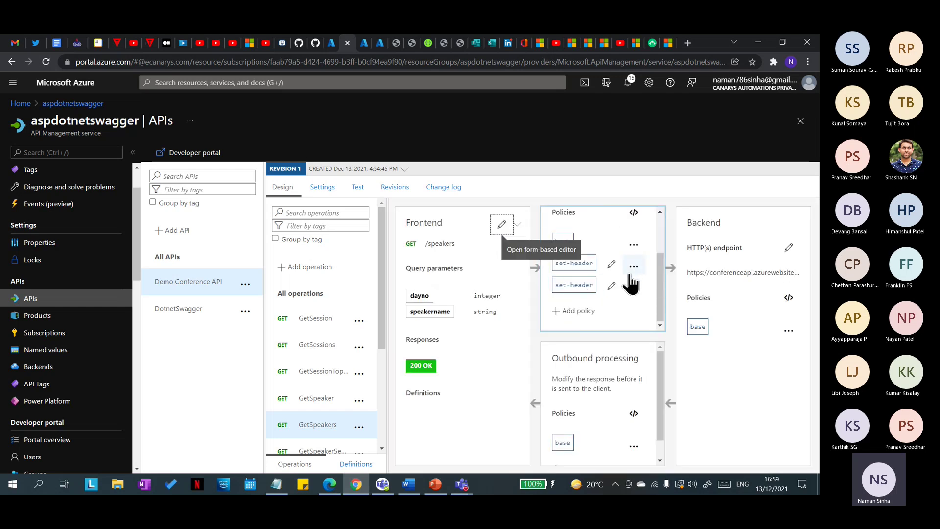
pyautogui.scroll(-2, 590, 410)
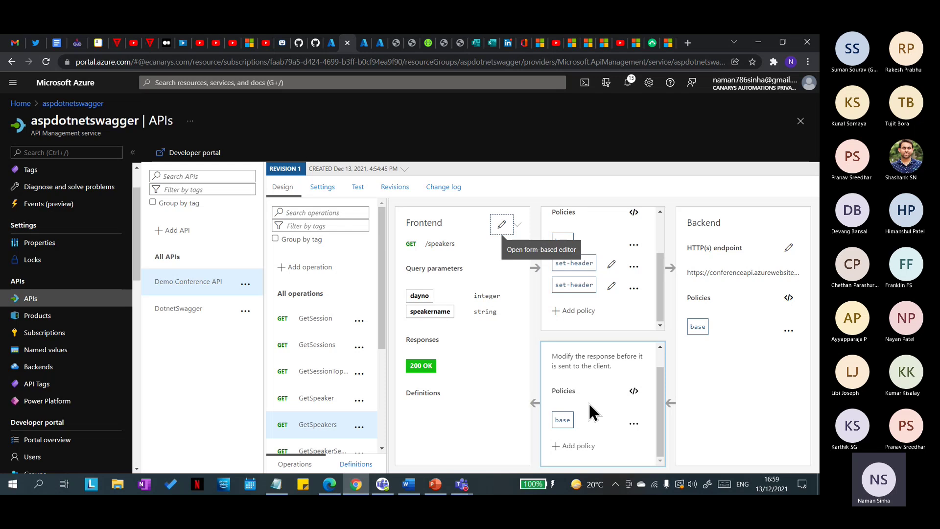
pyautogui.scroll(2, 592, 413)
pyautogui.scroll(2, 637, 280)
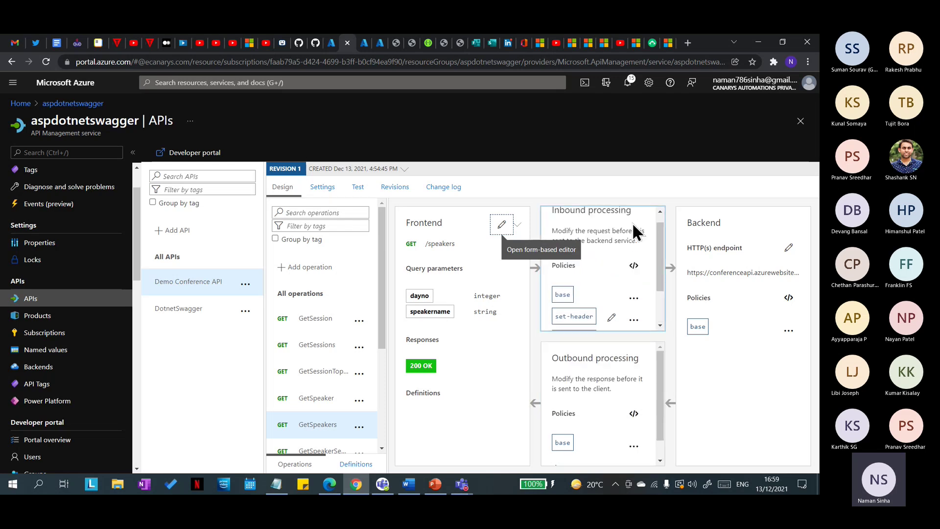
pyautogui.click(635, 267)
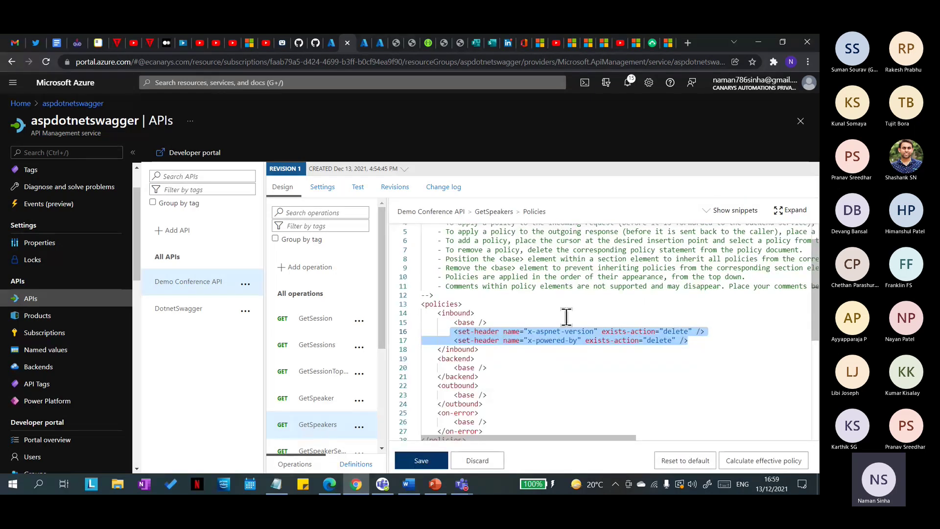
pyautogui.click(478, 460)
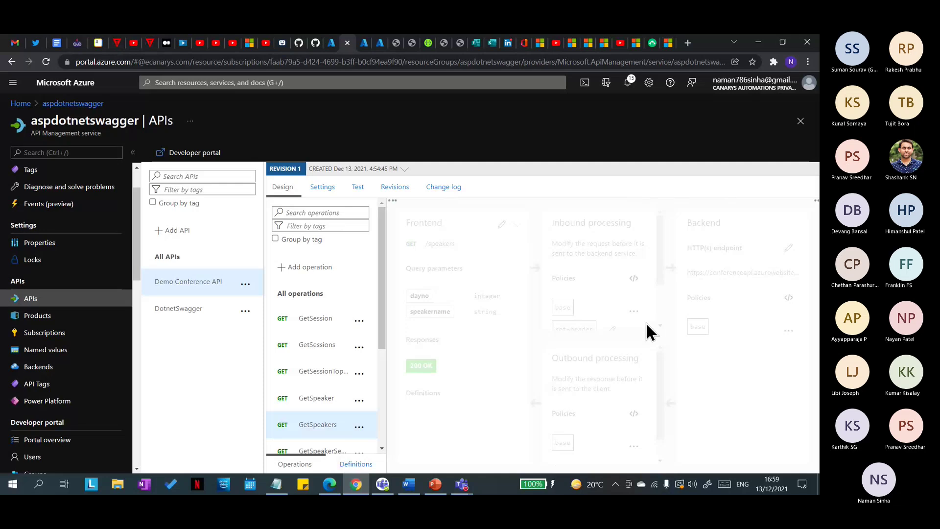
# Step: Move the x-aspnet-version and x-powered-by set-header lines below outbound <base /> and save
pyautogui.scroll(-1, 612, 382)
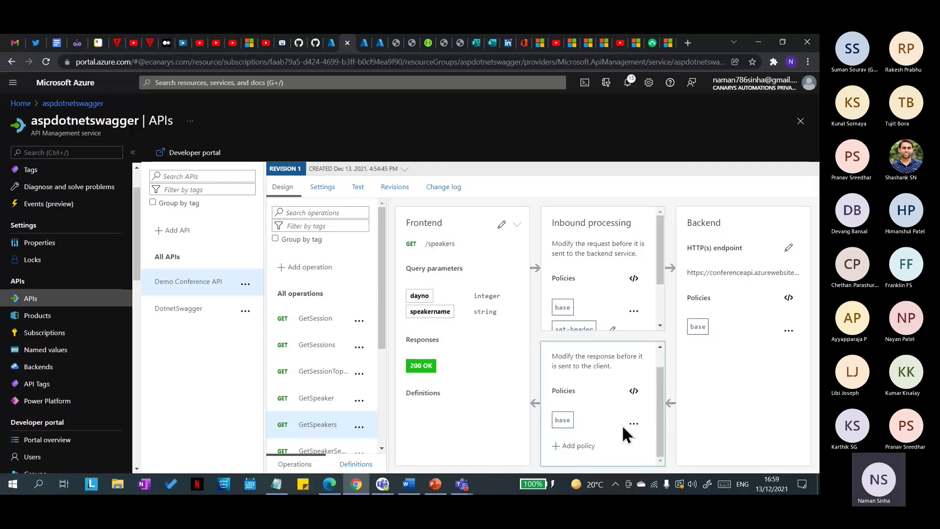
pyautogui.click(634, 390)
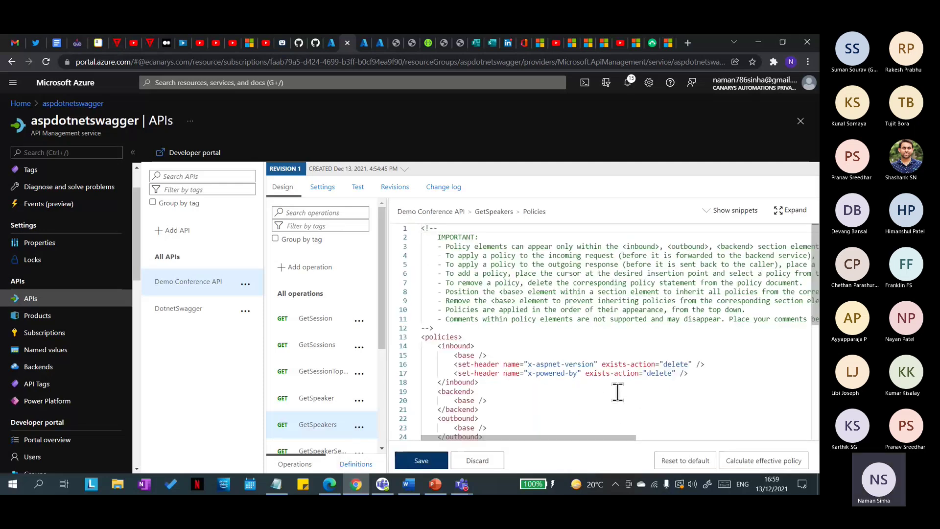
pyautogui.scroll(-2, 678, 380)
pyautogui.moveTo(707, 314); pyautogui.dragTo(560, 276)
pyautogui.hotkey('ctrl', 'c')
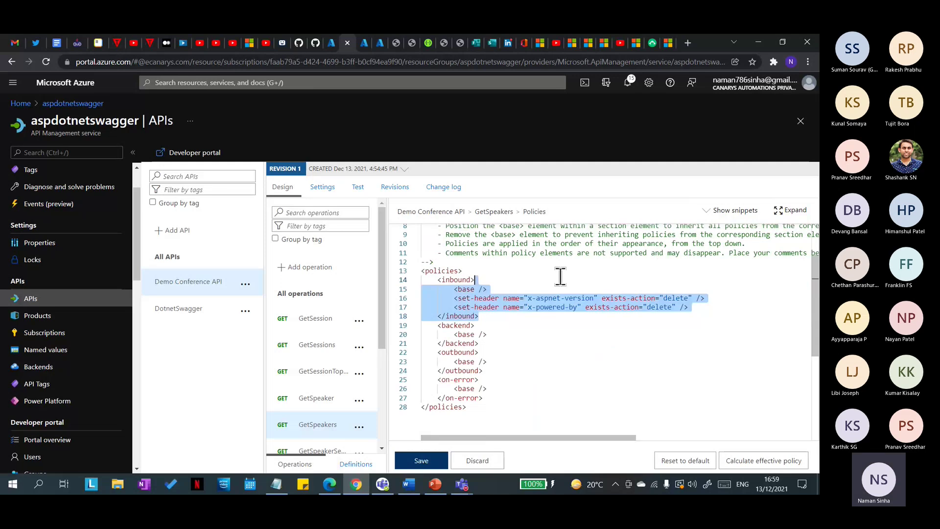
pyautogui.moveTo(705, 308); pyautogui.dragTo(455, 299)
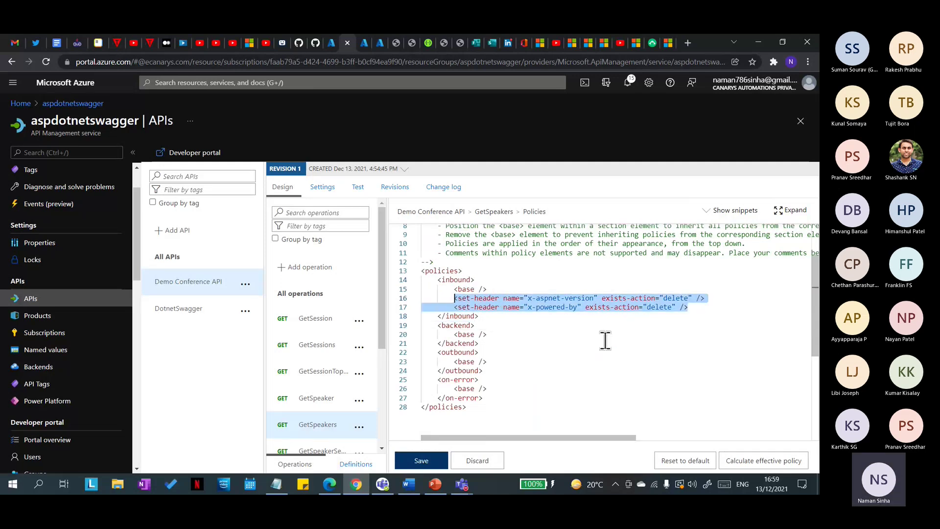
pyautogui.press('Delete')
pyautogui.click(508, 355)
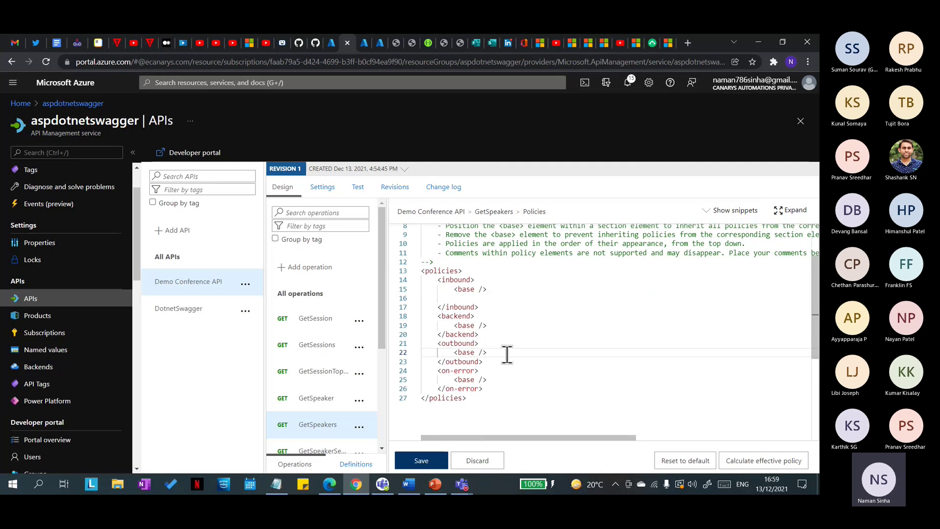
pyautogui.press('Return')
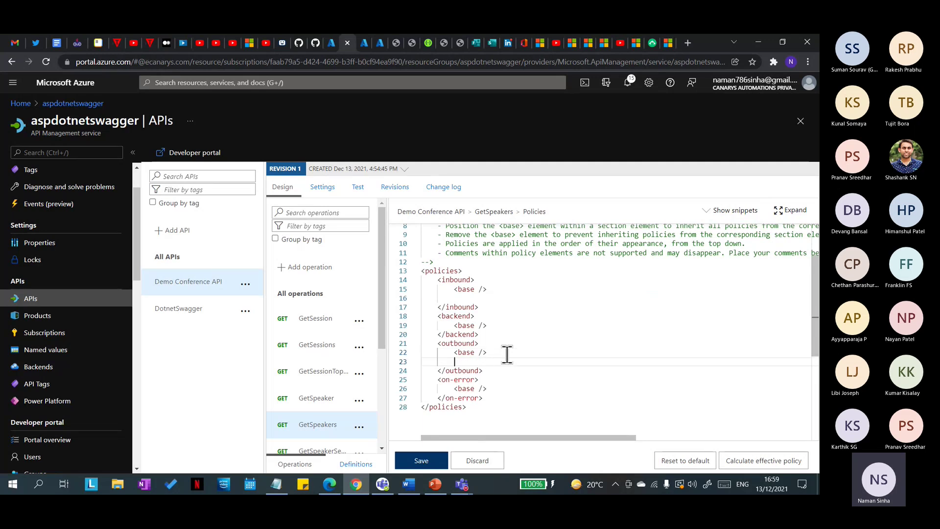
pyautogui.hotkey('ctrl', 'v')
pyautogui.click(421, 460)
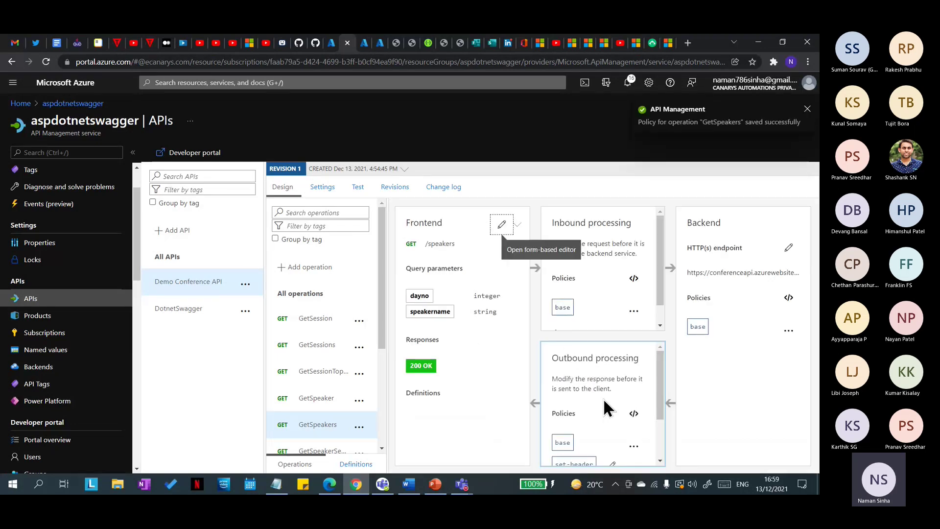
# Step: Send a new GetSpeakers test request
pyautogui.click(358, 187)
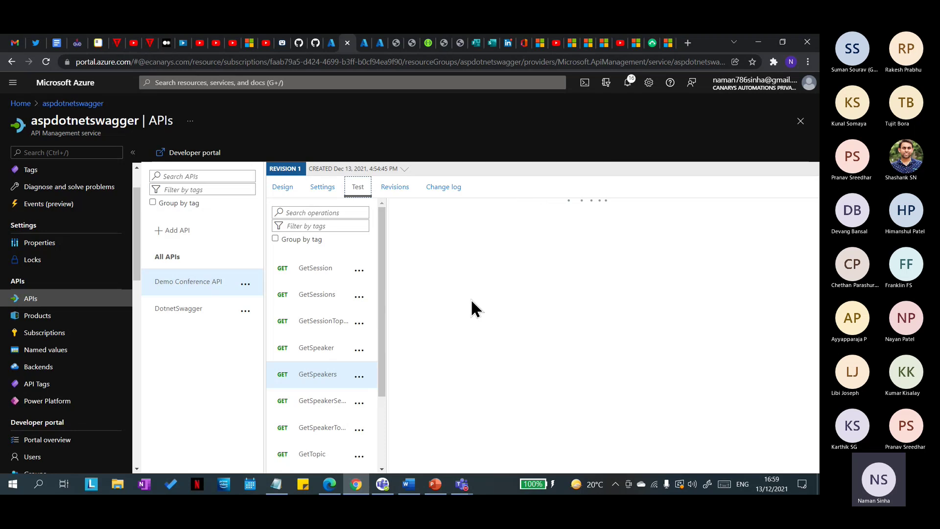
pyautogui.scroll(-5, 472, 301)
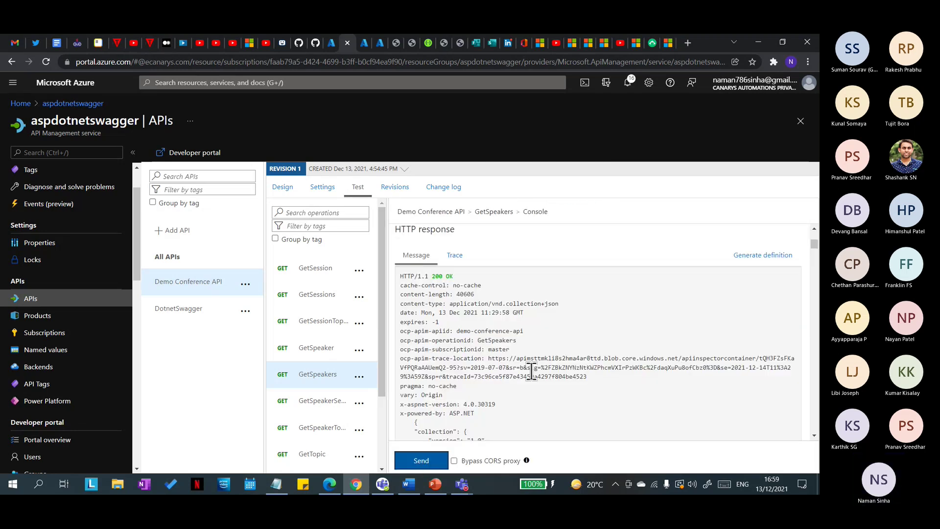
pyautogui.scroll(-1, 529, 373)
pyautogui.scroll(-2, 528, 375)
pyautogui.click(323, 375)
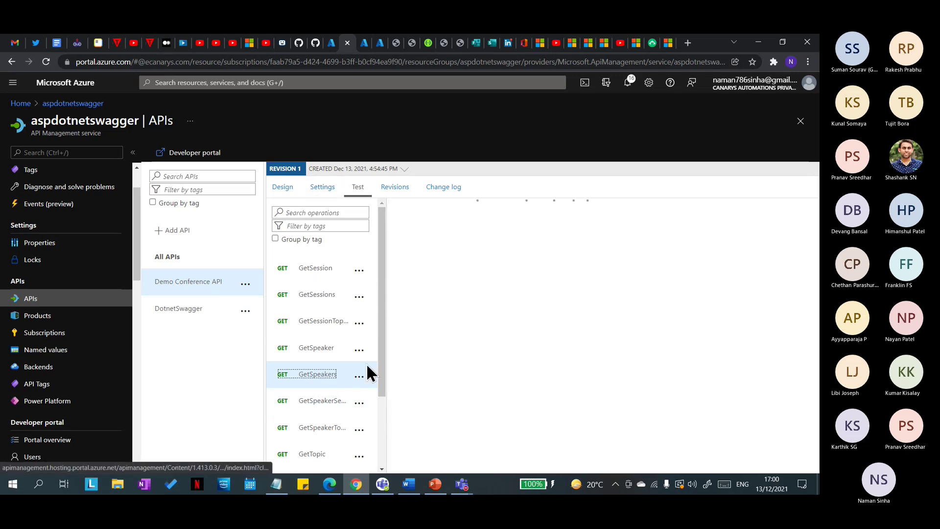
pyautogui.scroll(-3, 517, 404)
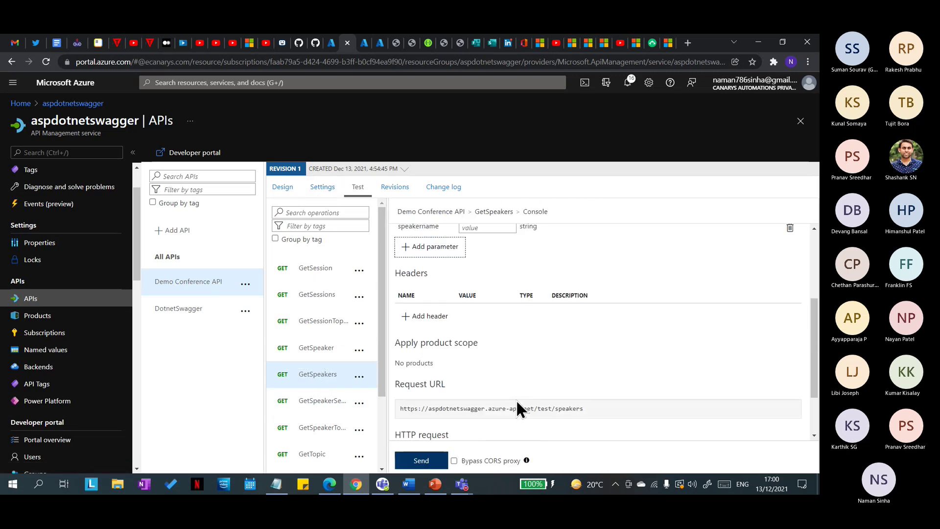
pyautogui.click(437, 459)
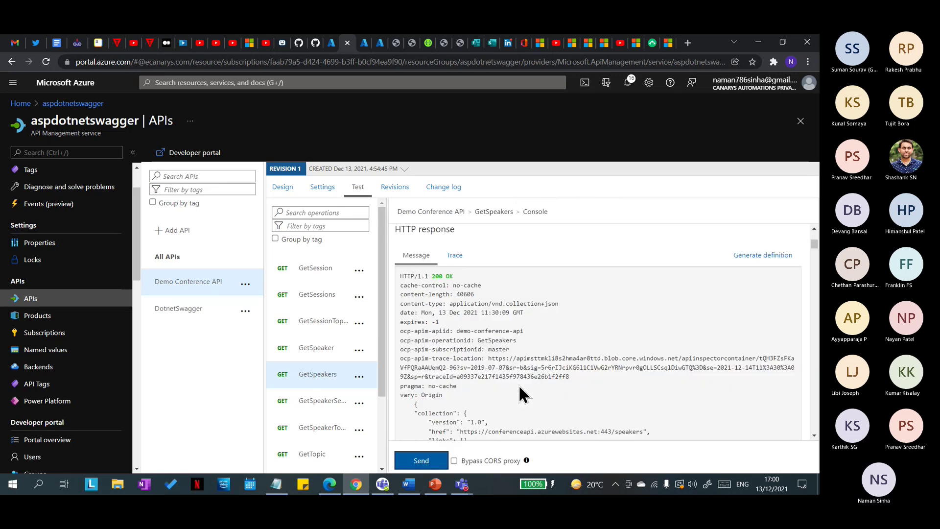
# Step: Compare with the earlier response to confirm x-aspnet-version and x-powered-by are gone
pyautogui.scroll(-1, 408, 309)
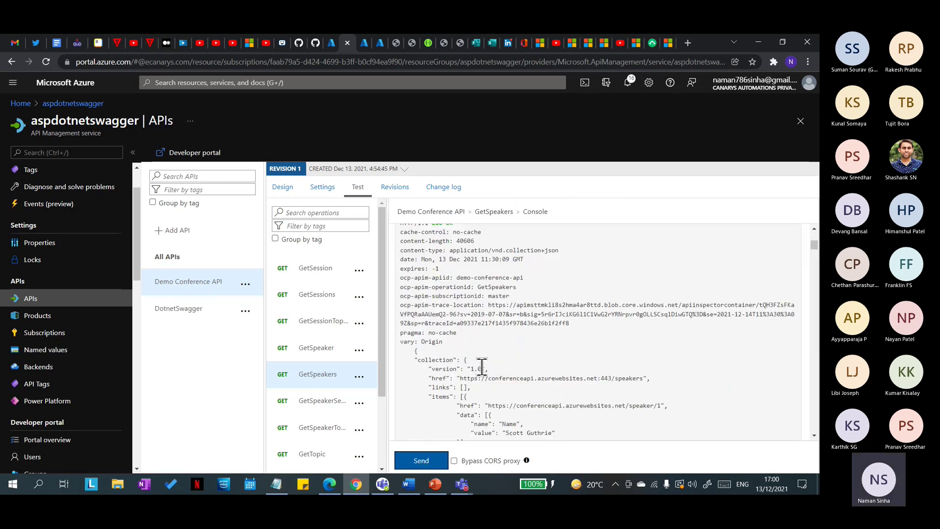
pyautogui.moveTo(475, 340); pyautogui.dragTo(399, 334)
pyautogui.click(465, 336)
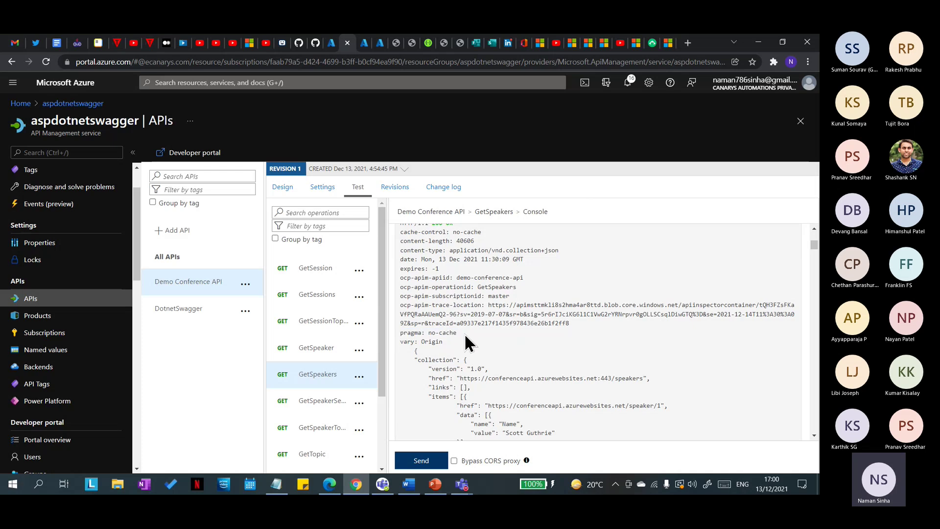
pyautogui.click(363, 45)
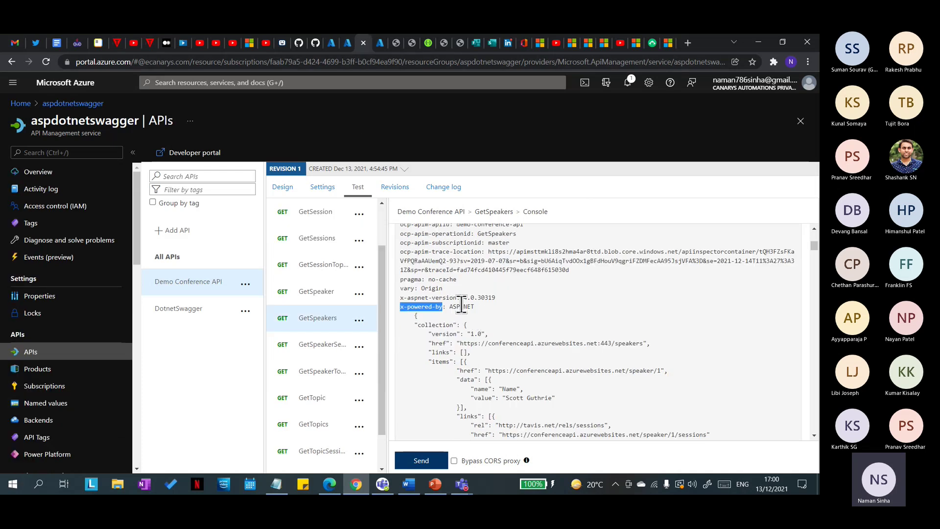
pyautogui.click(349, 46)
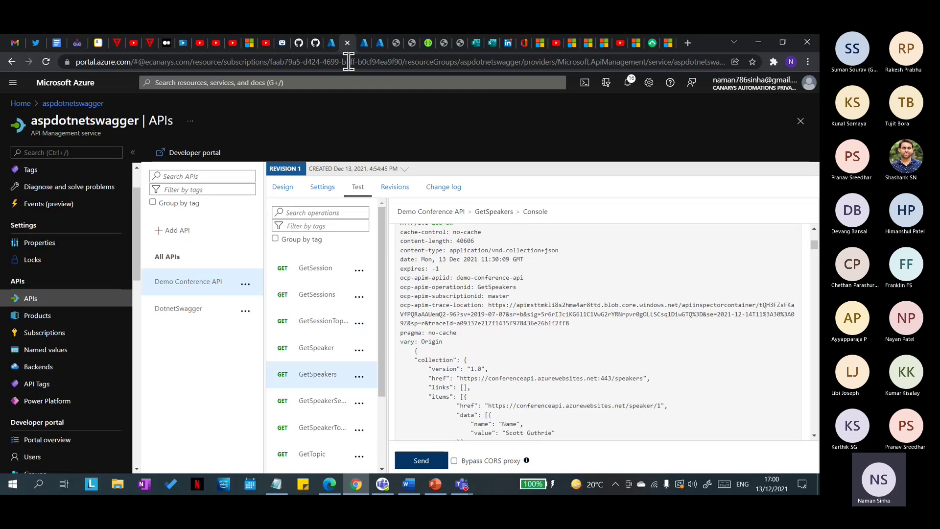
pyautogui.moveTo(464, 342); pyautogui.dragTo(469, 333)
pyautogui.click(468, 342)
pyautogui.scroll(-2, 489, 316)
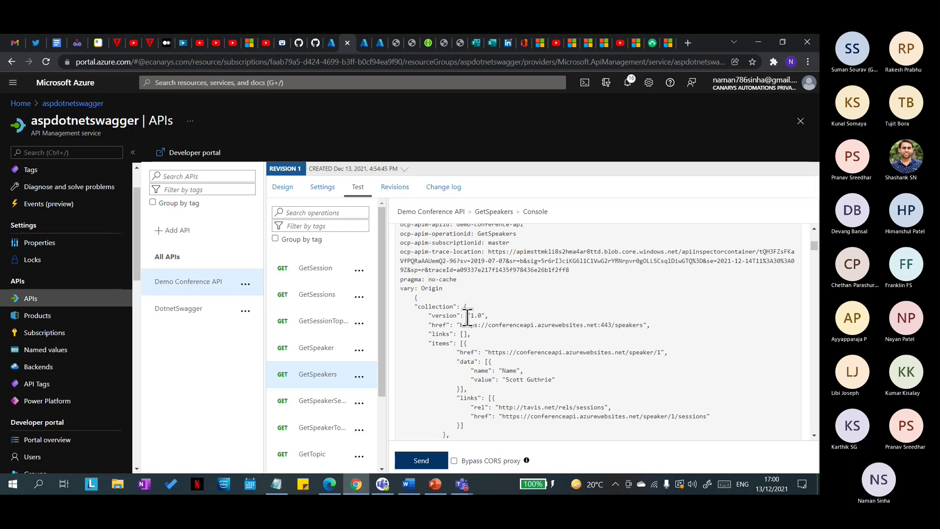
pyautogui.scroll(-3, 518, 347)
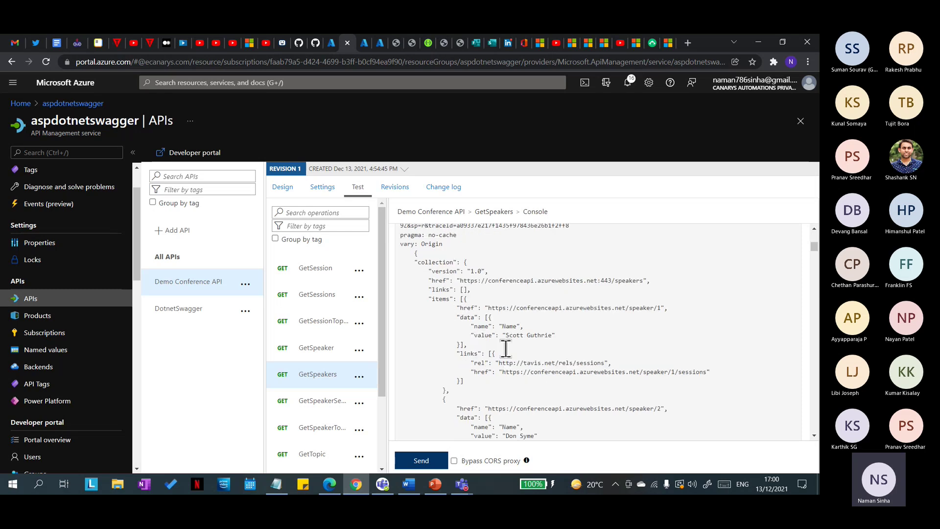
pyautogui.scroll(3, 505, 350)
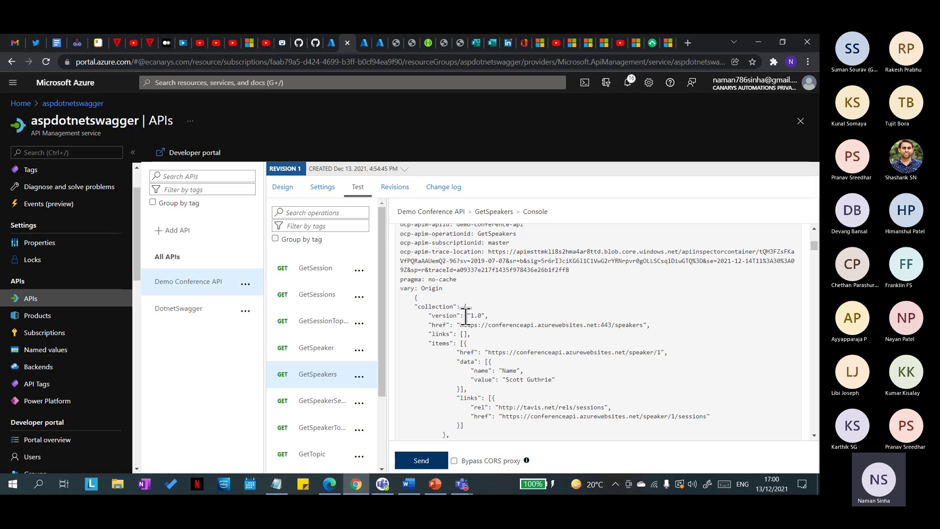
pyautogui.click(412, 43)
pyautogui.click(426, 43)
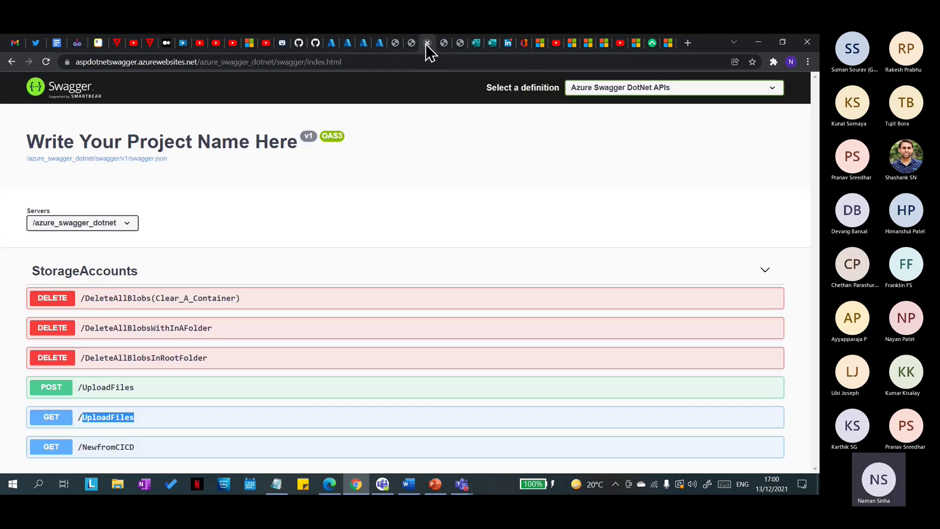
pyautogui.click(365, 62)
pyautogui.click(403, 181)
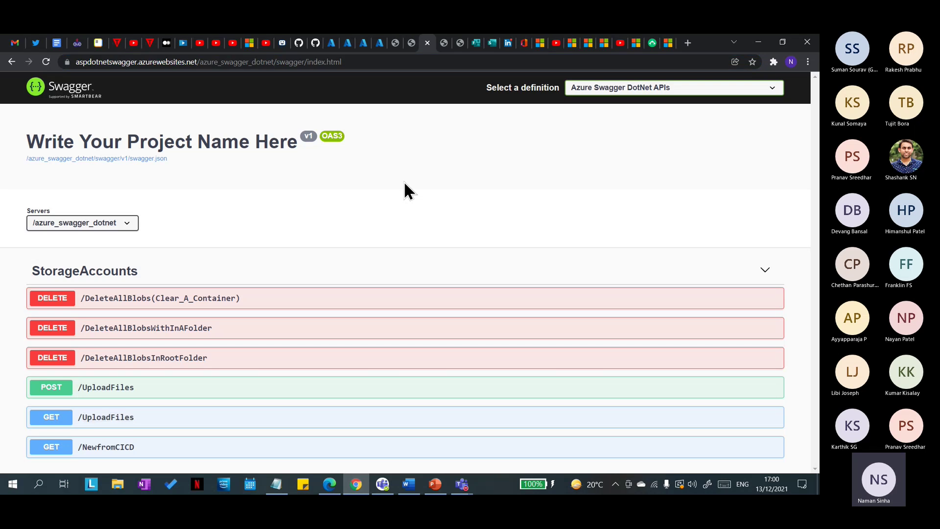
pyautogui.click(348, 49)
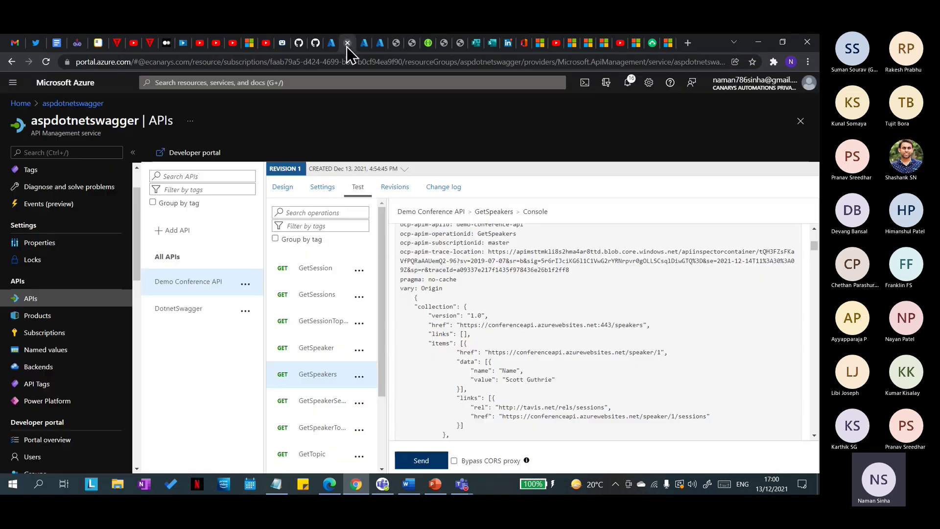
pyautogui.moveTo(459, 325); pyautogui.dragTo(568, 330)
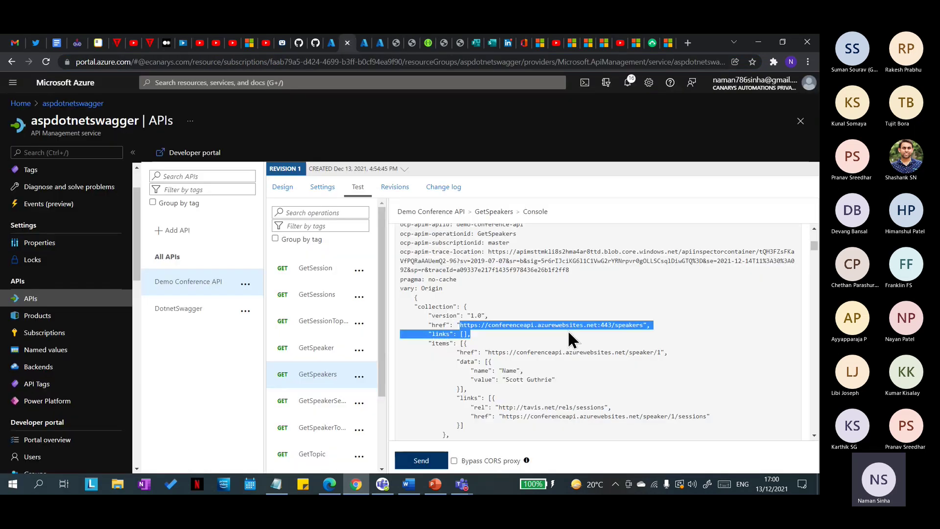
pyautogui.click(522, 326)
pyautogui.doubleClick(522, 325)
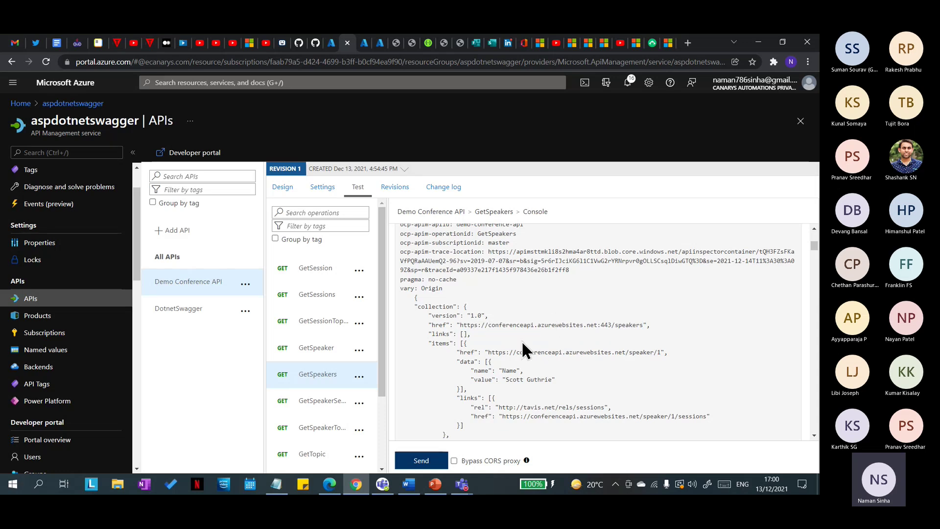
pyautogui.moveTo(509, 327); pyautogui.dragTo(506, 326)
pyautogui.doubleClick(506, 326)
pyautogui.click(528, 354)
pyautogui.scroll(-1, 528, 350)
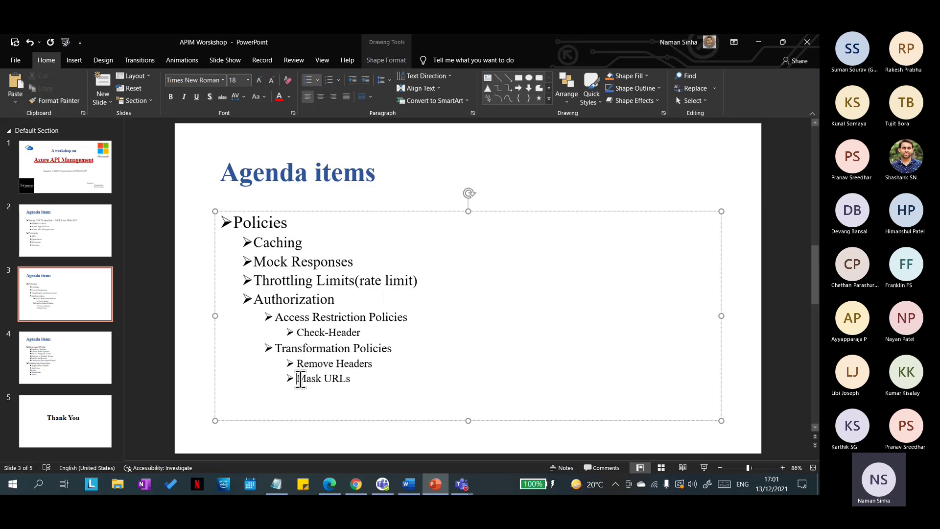
pyautogui.moveTo(297, 380); pyautogui.dragTo(351, 380)
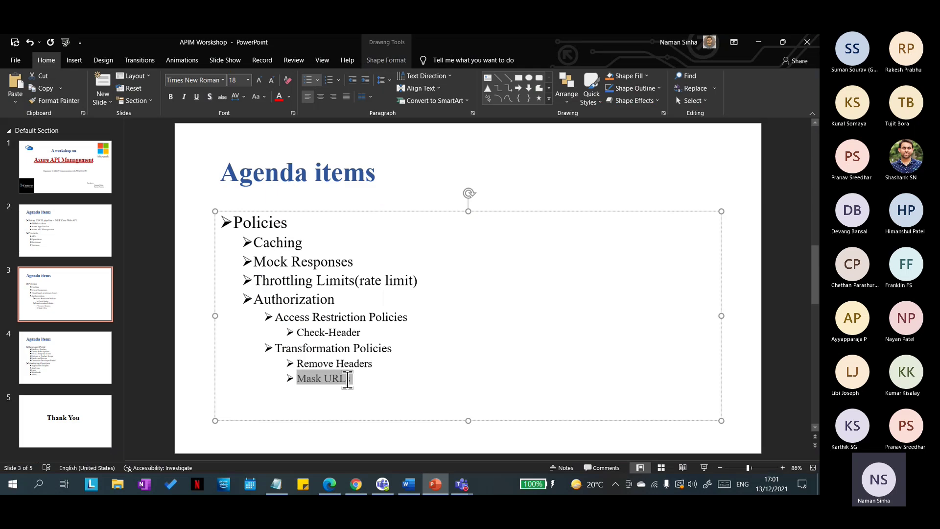
pyautogui.click(758, 49)
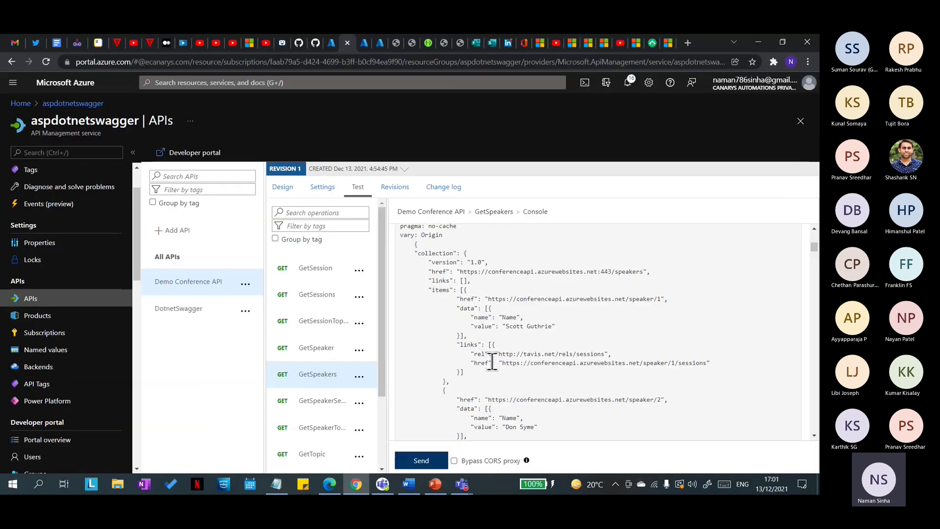
pyautogui.scroll(10, 449, 369)
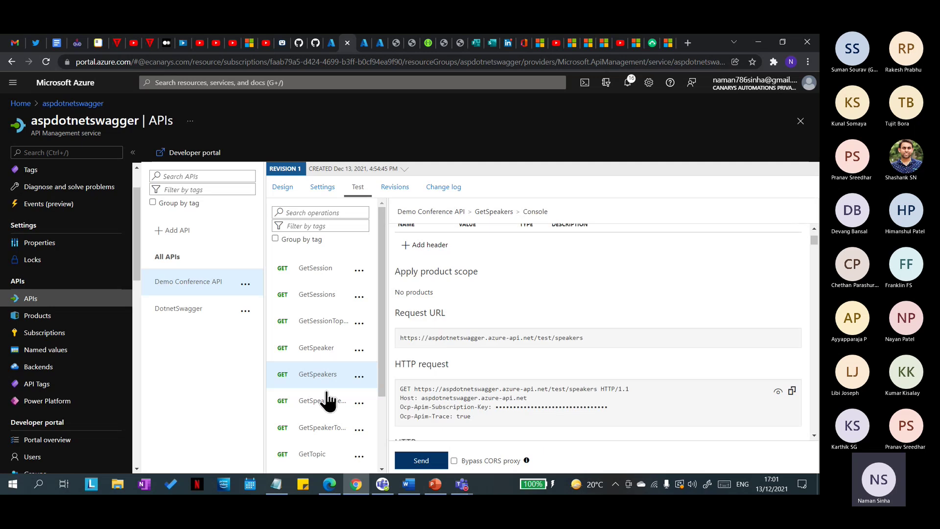
# Step: Bring up the design view for the GetSpeakers operation
pyautogui.click(283, 187)
pyautogui.scroll(-1, 606, 297)
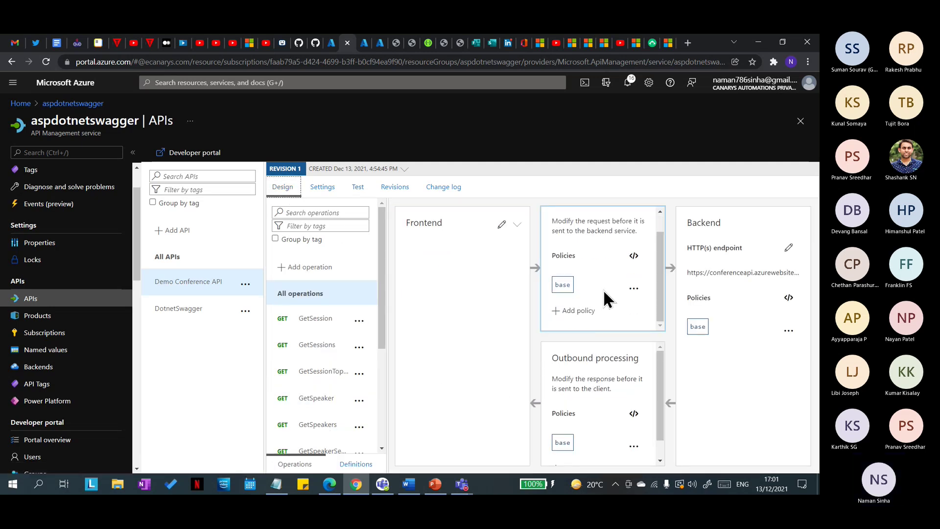
pyautogui.scroll(-1, 325, 421)
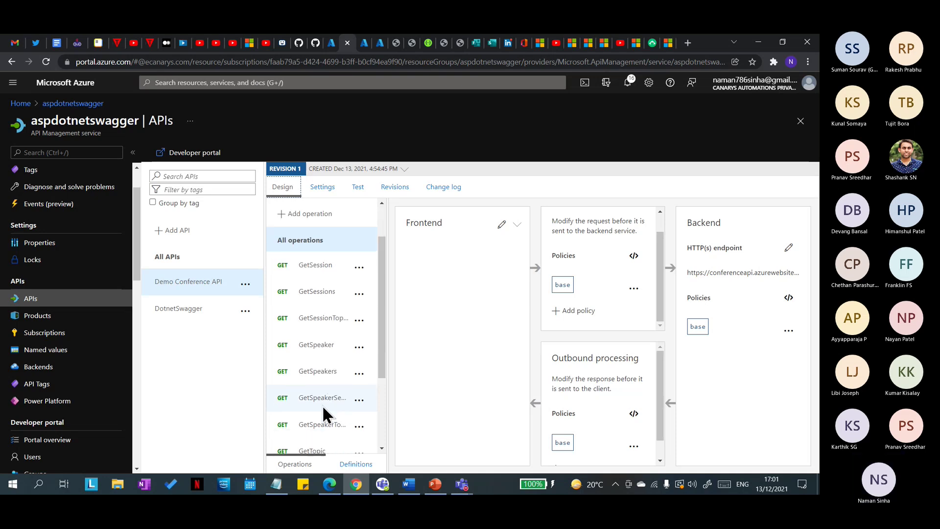
pyautogui.click(325, 377)
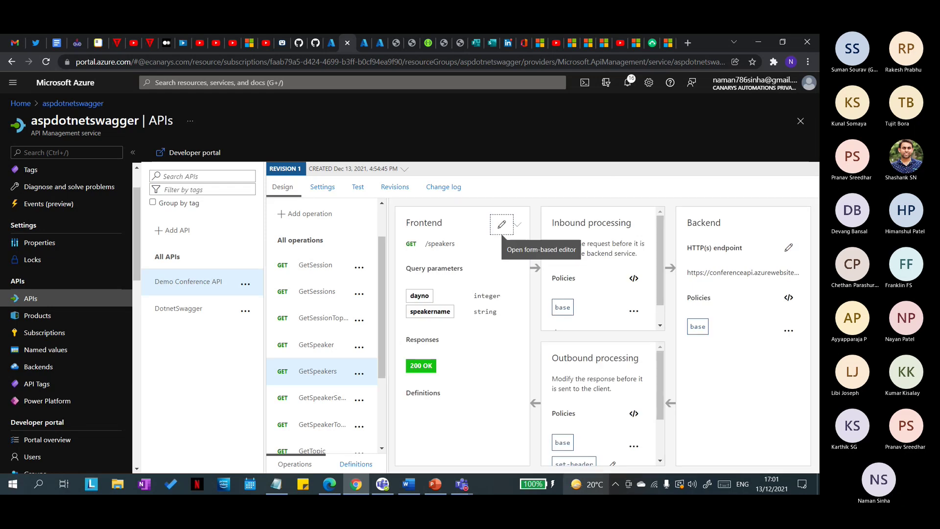
pyautogui.scroll(-2, 595, 248)
# Step: Open the Other policies code editor and browse its snippets down to Transformation policies
pyautogui.click(579, 311)
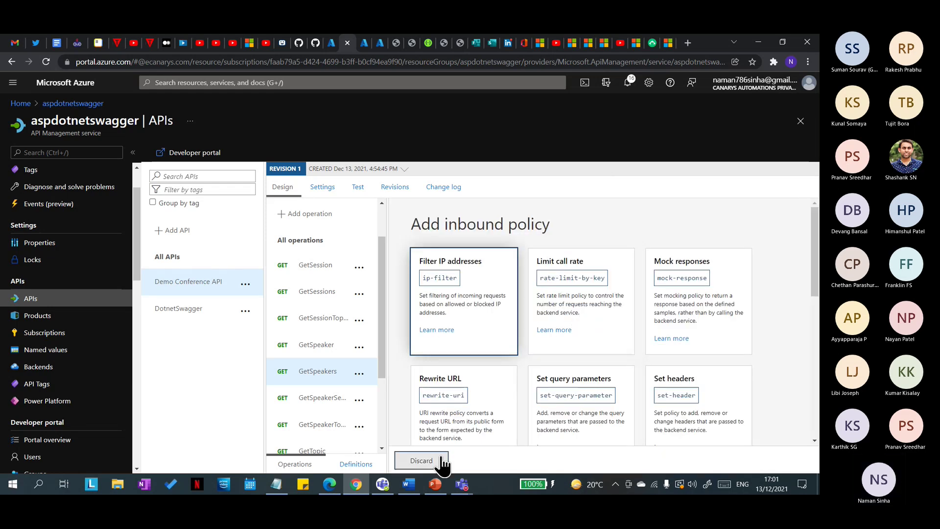
pyautogui.scroll(-10, 564, 362)
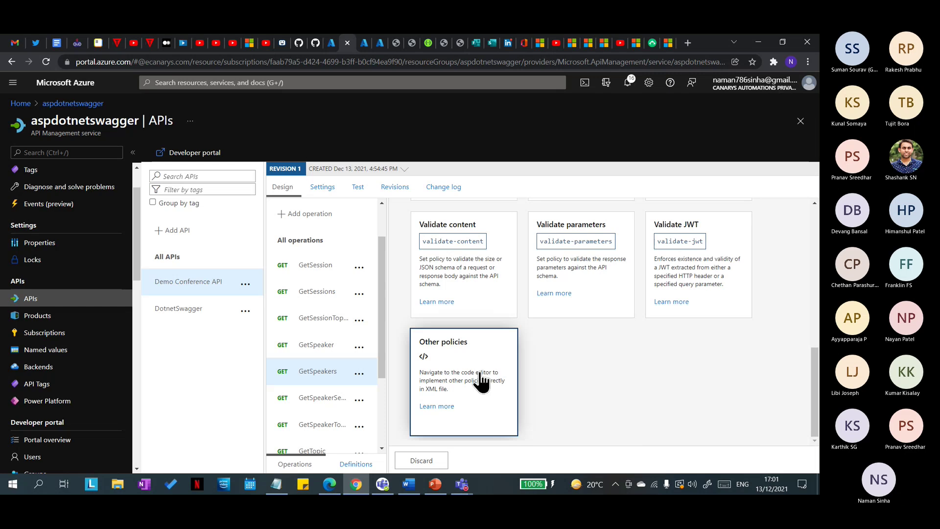
pyautogui.click(482, 382)
pyautogui.click(708, 216)
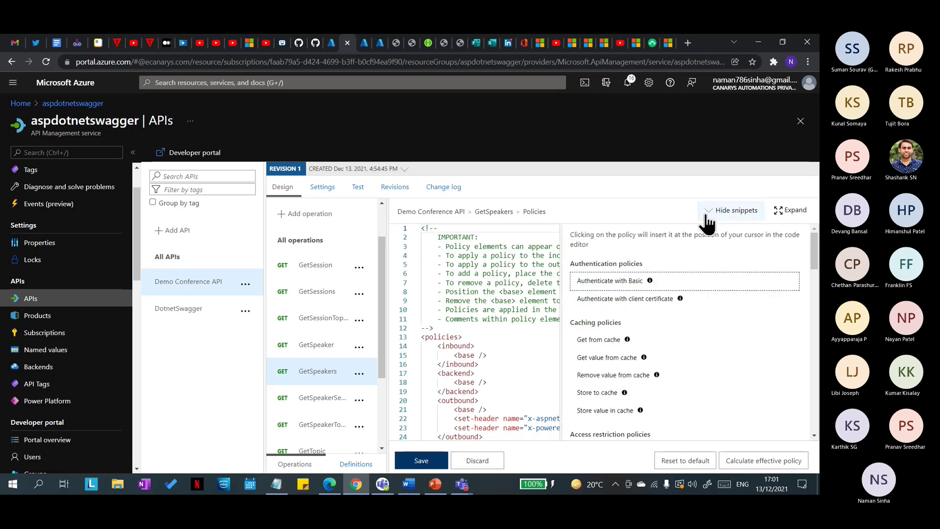
pyautogui.scroll(-3, 608, 399)
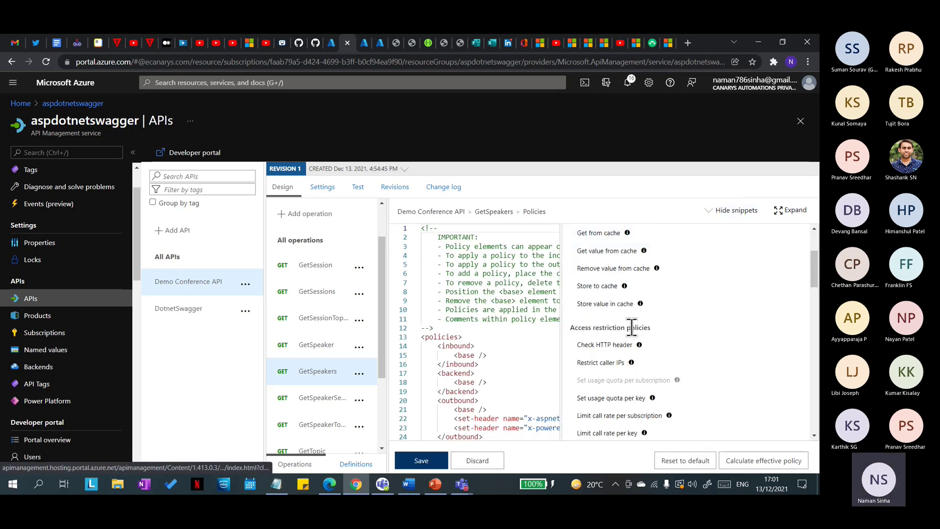
pyautogui.scroll(-3, 632, 328)
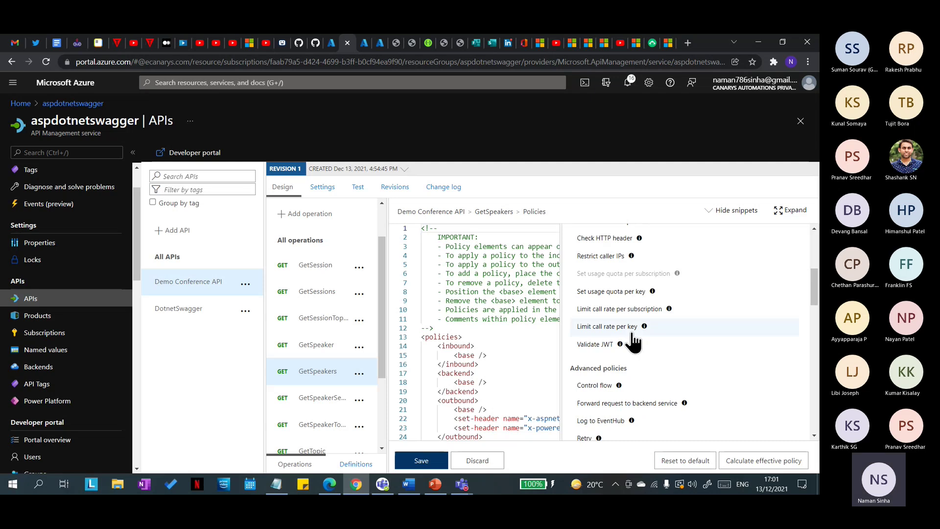
pyautogui.scroll(1, 634, 342)
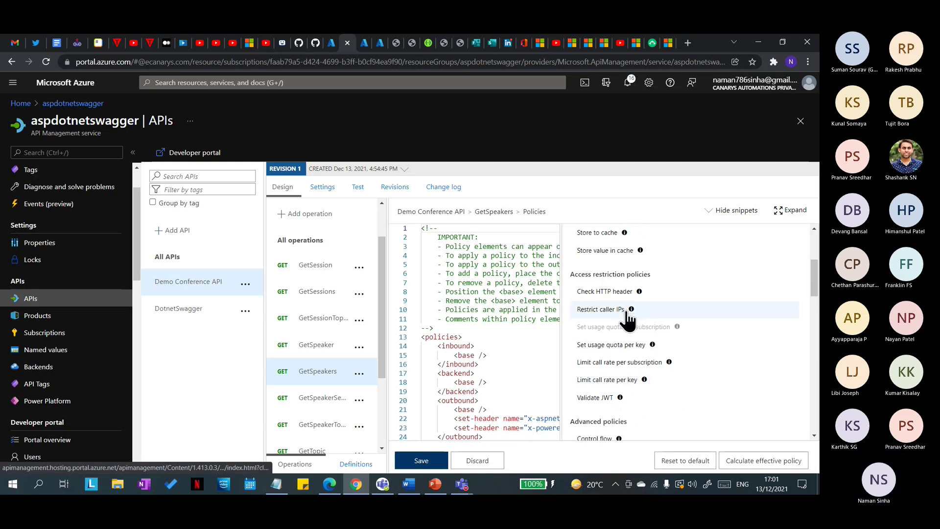
pyautogui.scroll(-8, 599, 373)
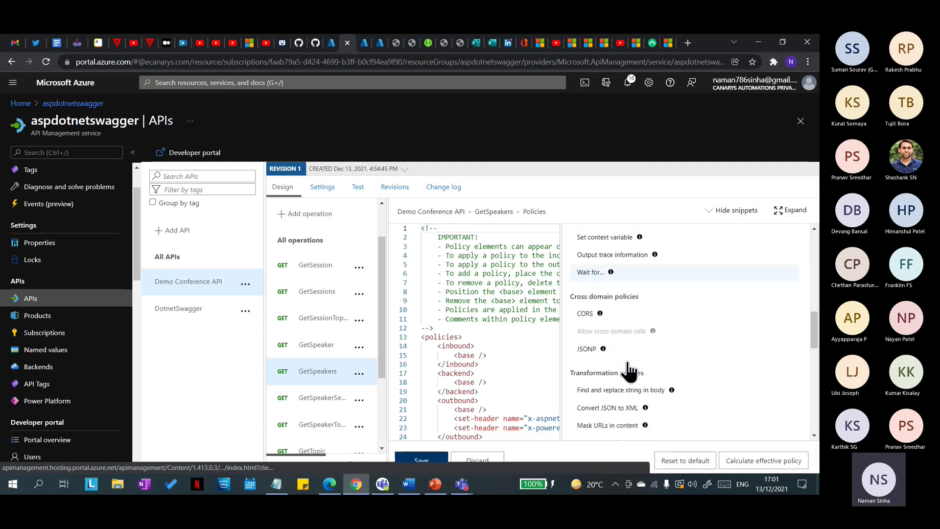
pyautogui.scroll(-2, 630, 372)
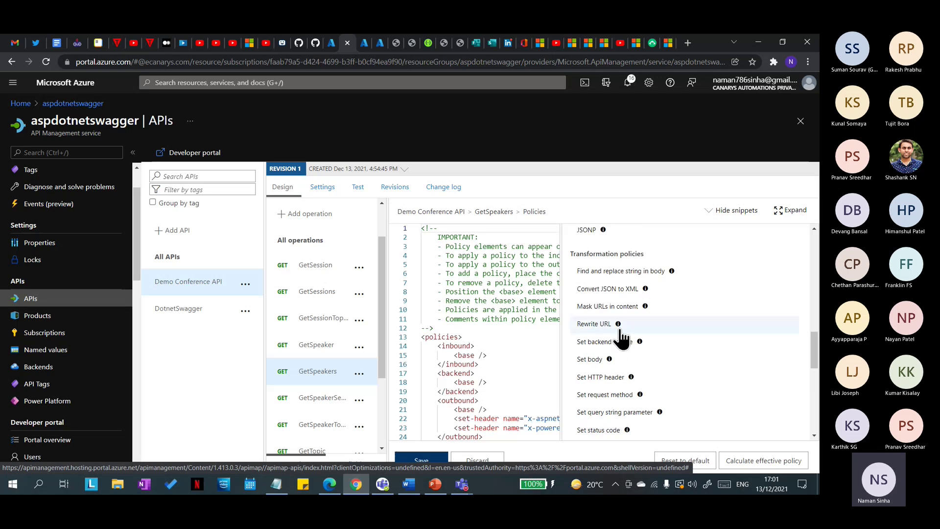
# Step: Insert the Mask URLs in content snippet and move it after the outbound set-header lines
pyautogui.click(607, 310)
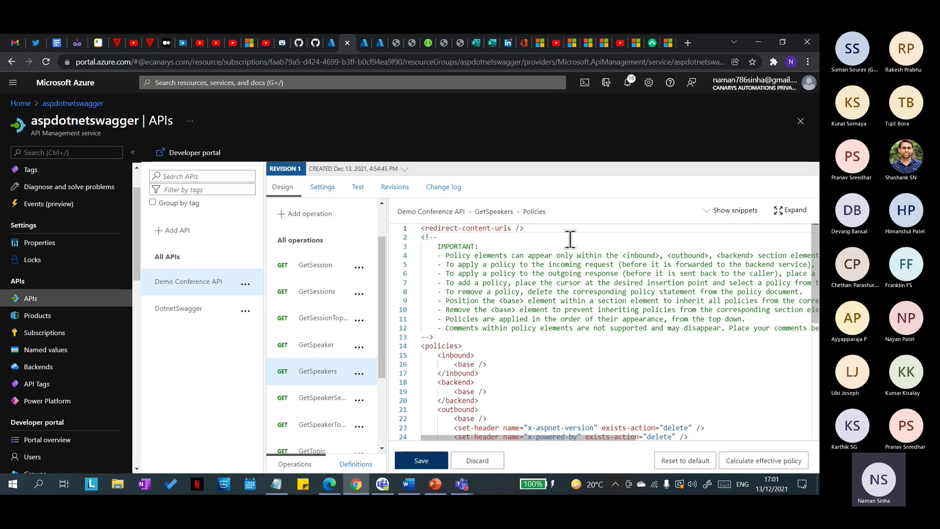
pyautogui.moveTo(538, 237); pyautogui.dragTo(422, 228)
pyautogui.click(423, 228)
pyautogui.click(498, 239)
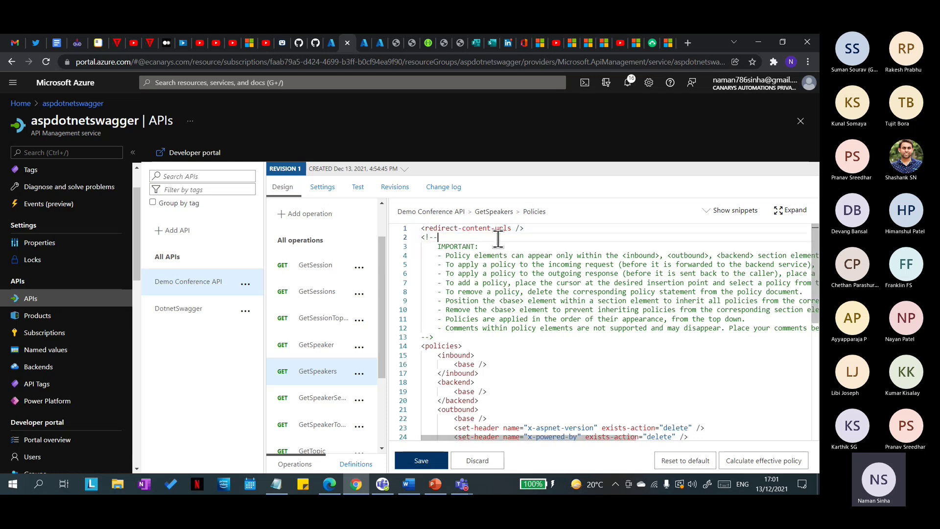
pyautogui.moveTo(531, 228); pyautogui.dragTo(421, 227)
pyautogui.hotkey('ctrl', 'c')
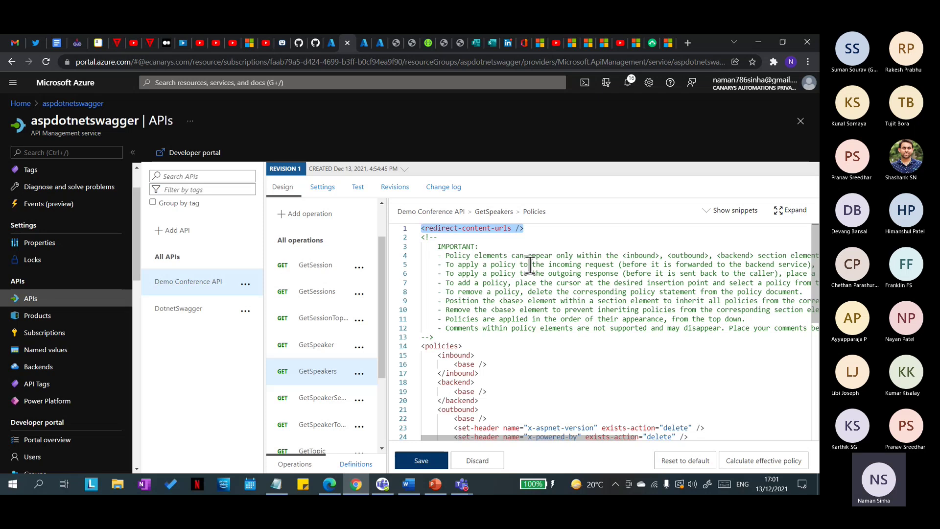
pyautogui.scroll(-3, 553, 341)
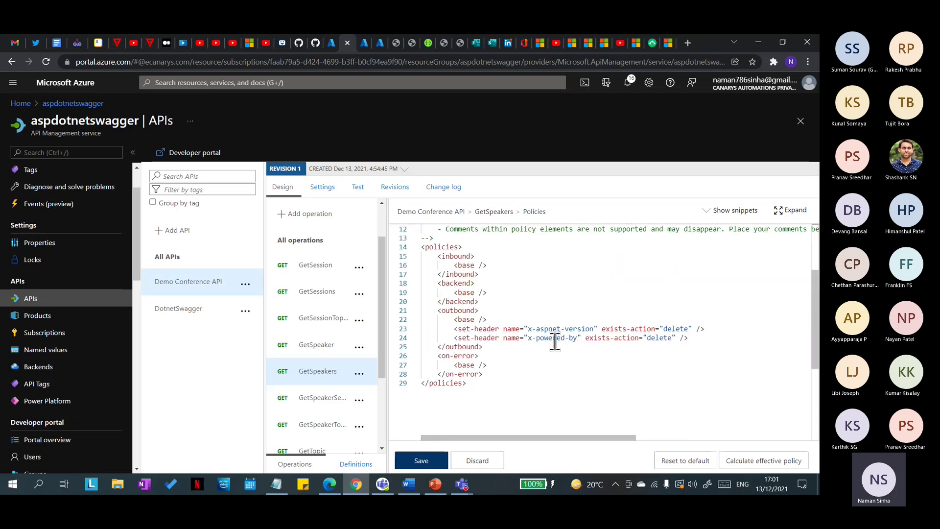
pyautogui.click(700, 336)
pyautogui.press('Return')
pyautogui.hotkey('ctrl', 'v')
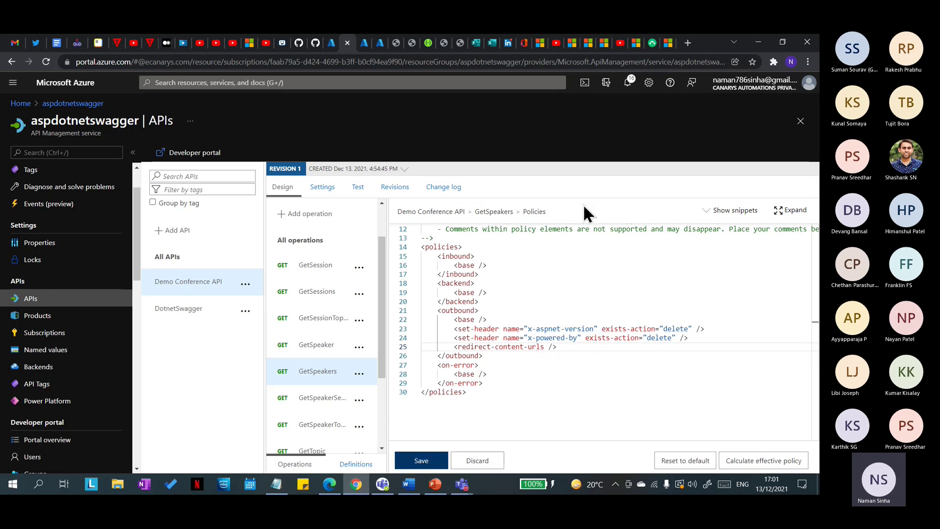
# Step: Recheck the snippets list and confirm redirect-content-urls sits in the outbound section
pyautogui.scroll(3, 531, 279)
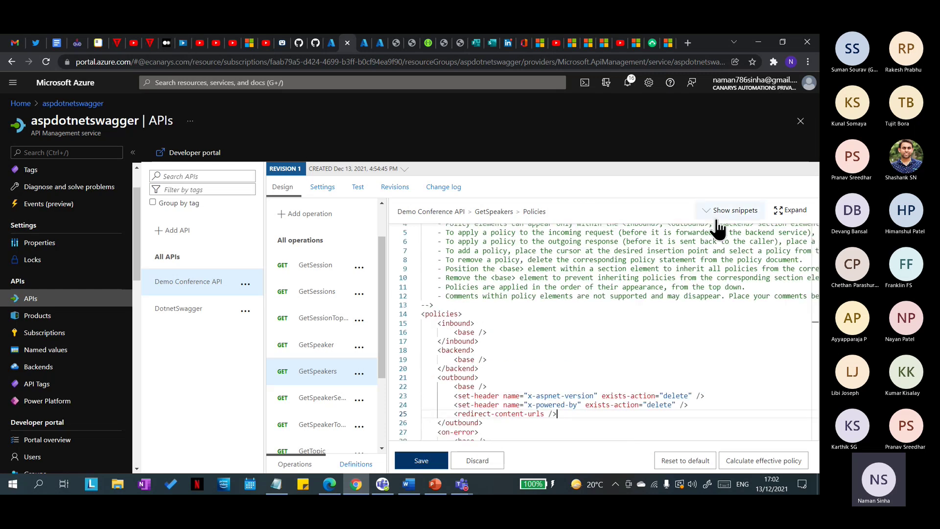
pyautogui.click(735, 210)
pyautogui.scroll(-5, 637, 382)
pyautogui.click(499, 331)
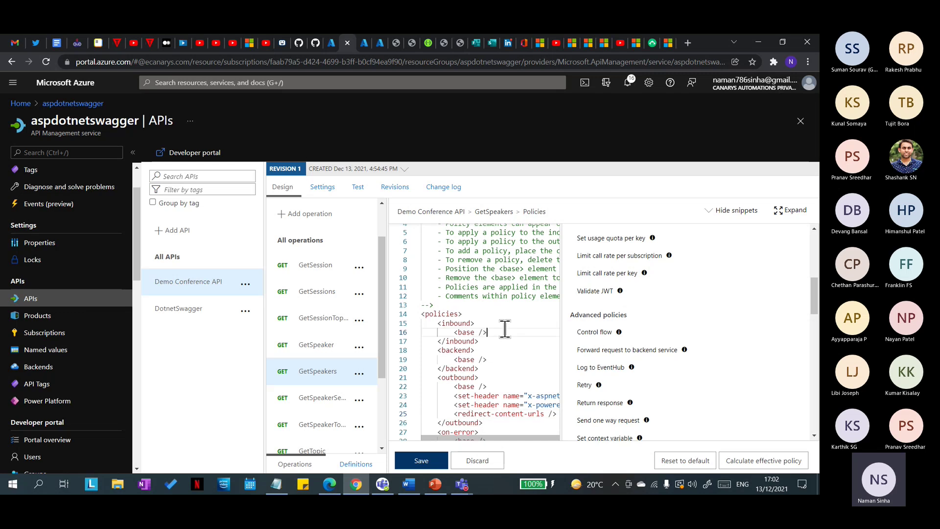
pyautogui.scroll(1, 521, 314)
pyautogui.click(732, 210)
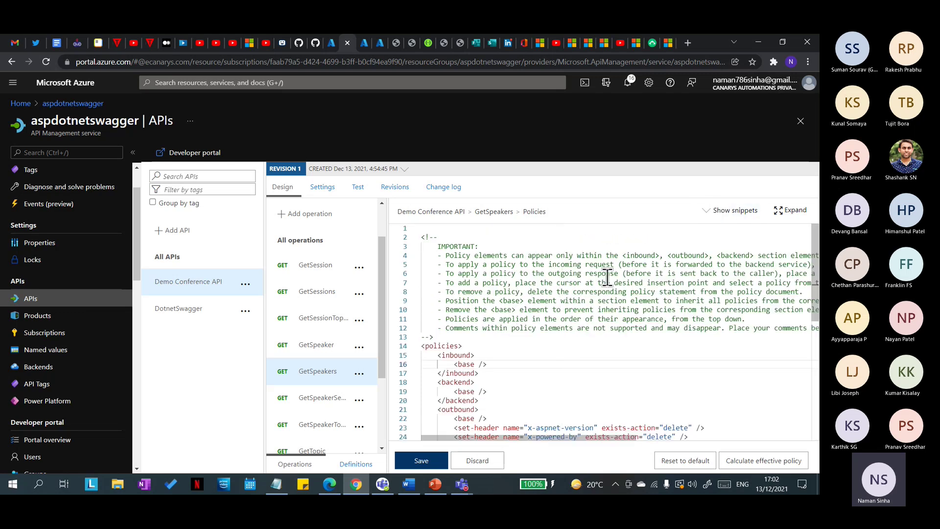
pyautogui.scroll(-3, 533, 317)
pyautogui.moveTo(558, 347); pyautogui.dragTo(450, 347)
pyautogui.click(457, 348)
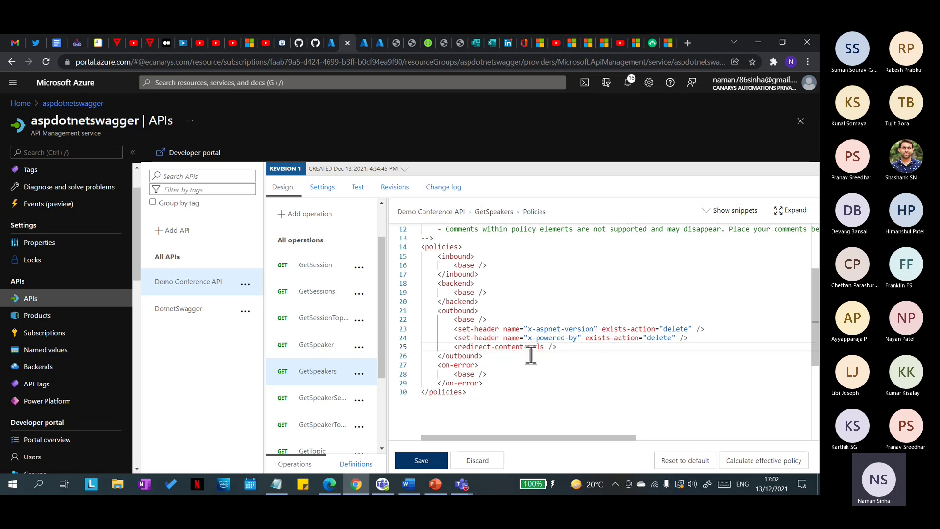
# Step: Read the Mask URLs in content section of the transformation policies docs, then return to the editor
pyautogui.click(667, 43)
pyautogui.scroll(10, 391, 343)
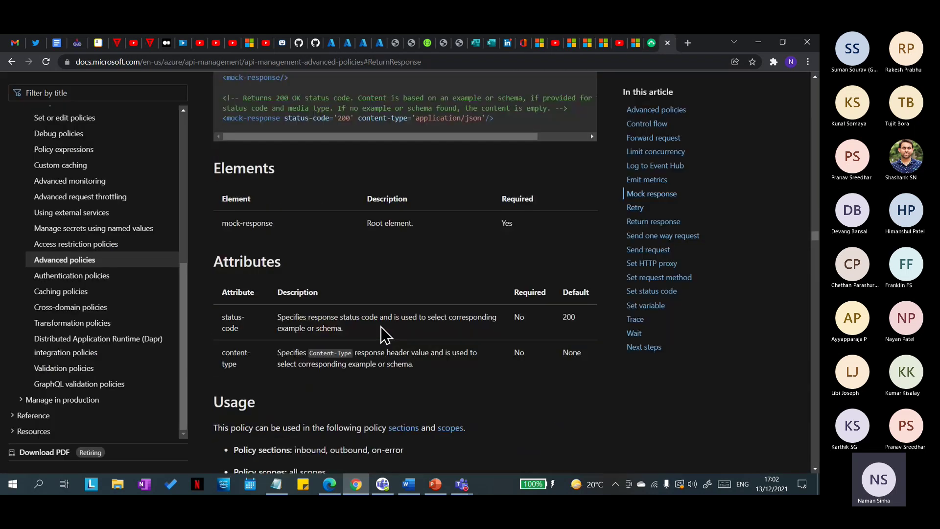
pyautogui.scroll(10, 385, 335)
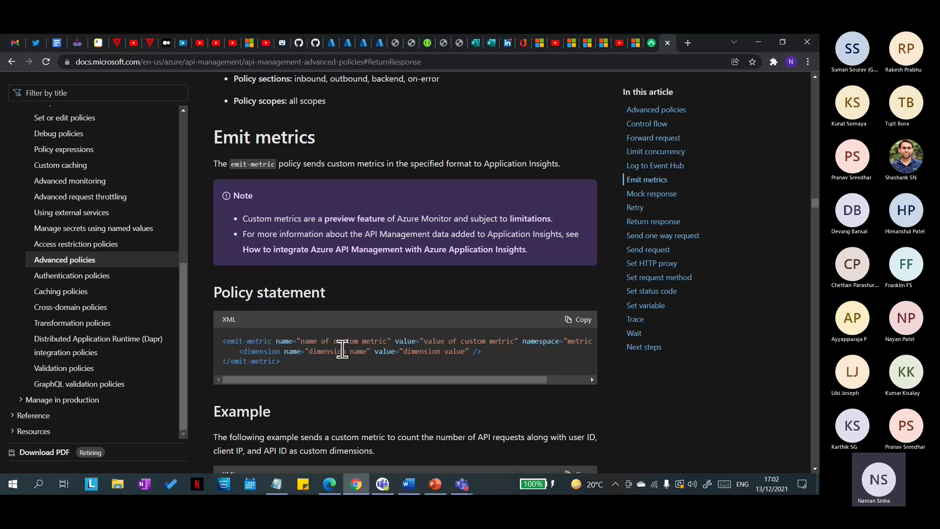
pyautogui.scroll(-5, 342, 350)
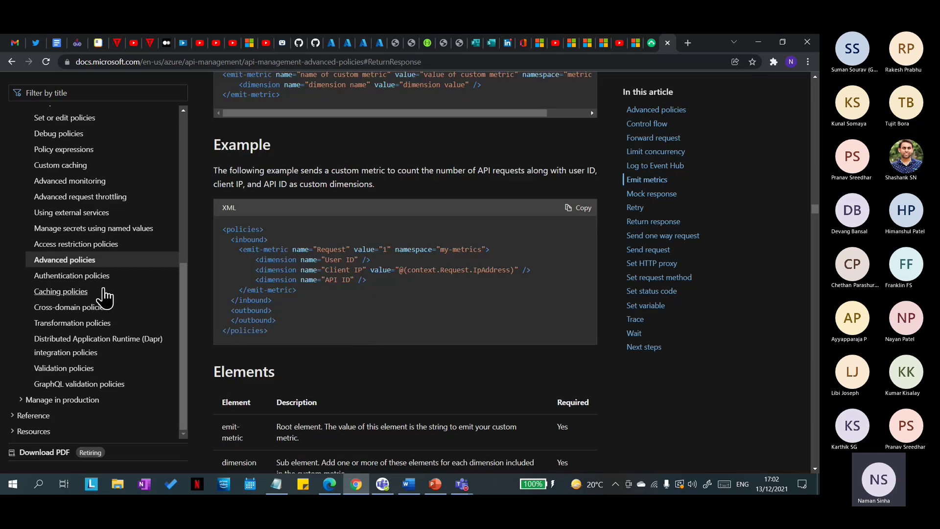
pyautogui.click(71, 324)
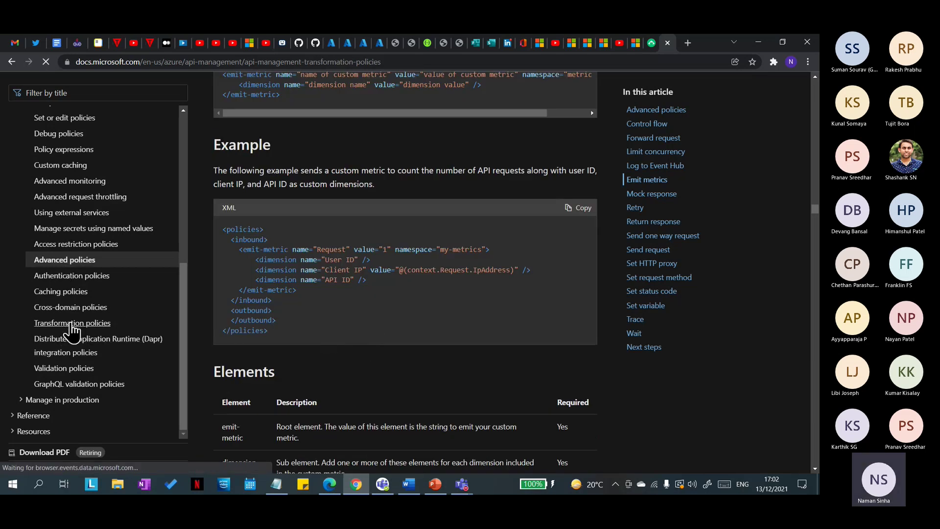
pyautogui.scroll(-10, 440, 328)
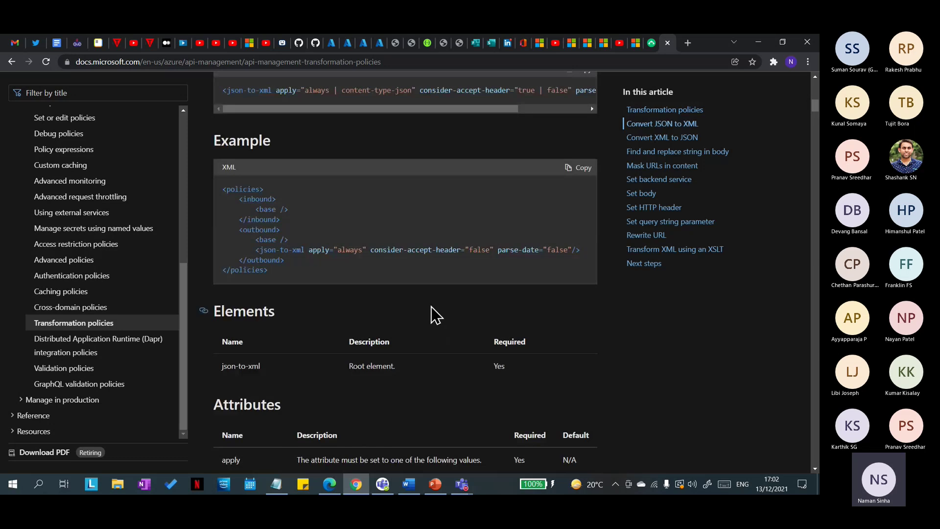
pyautogui.scroll(-15, 421, 318)
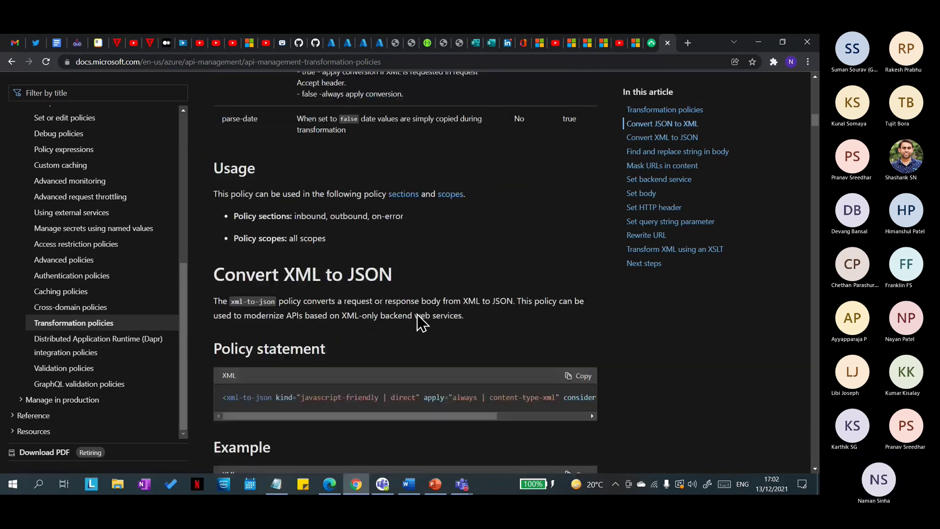
pyautogui.click(666, 168)
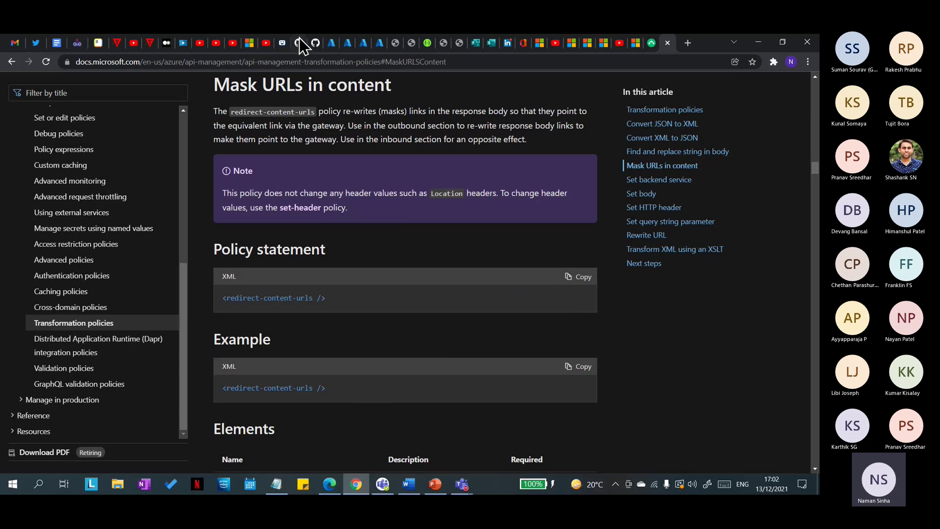
pyautogui.click(342, 43)
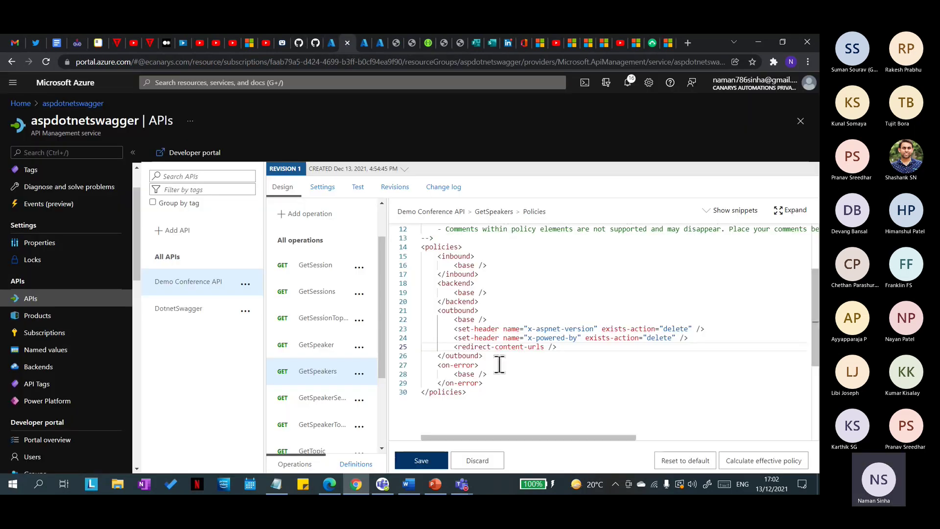
# Step: Save the GetSpeakers policy with redirect-content-urls and check the outbound processing list
pyautogui.click(423, 459)
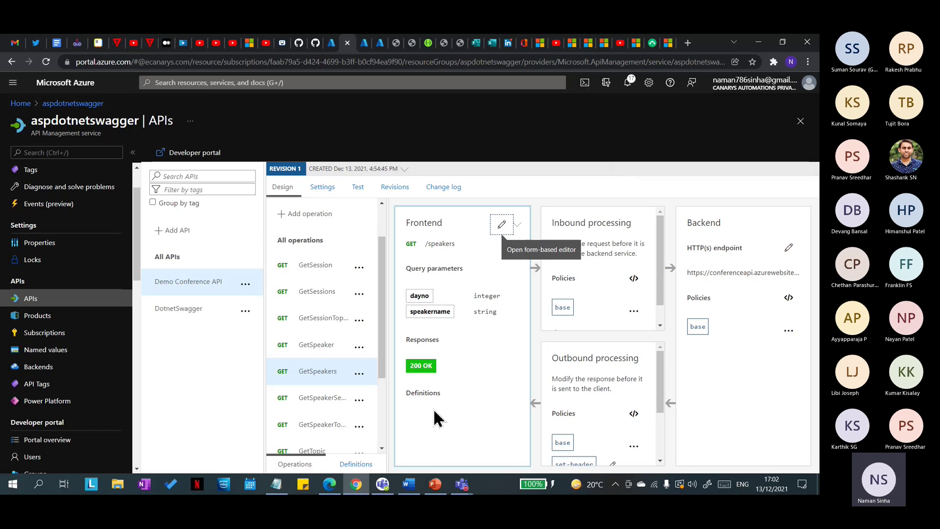
pyautogui.scroll(-2, 592, 420)
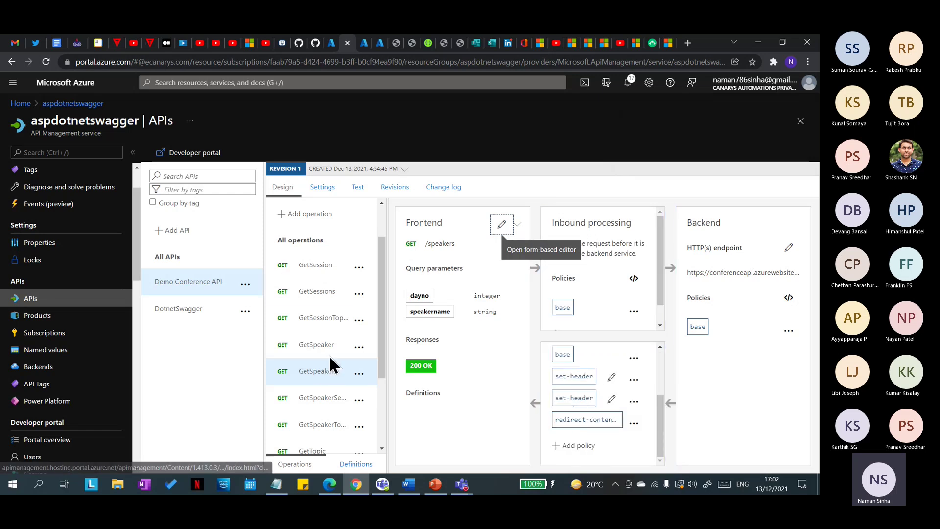
pyautogui.click(358, 187)
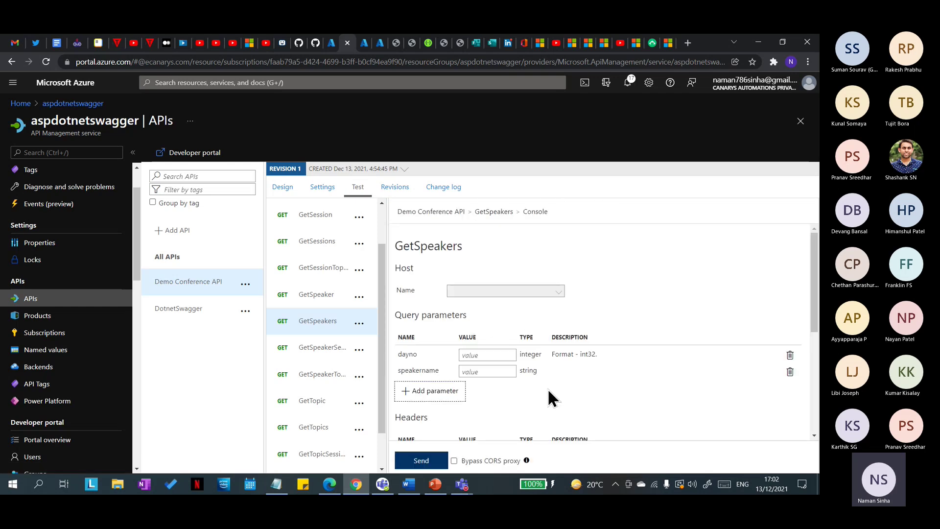
# Step: Send a GetSpeakers test and verify the speaker hrefs use aspdotnetswagger.azure-api.net
pyautogui.scroll(-2, 484, 405)
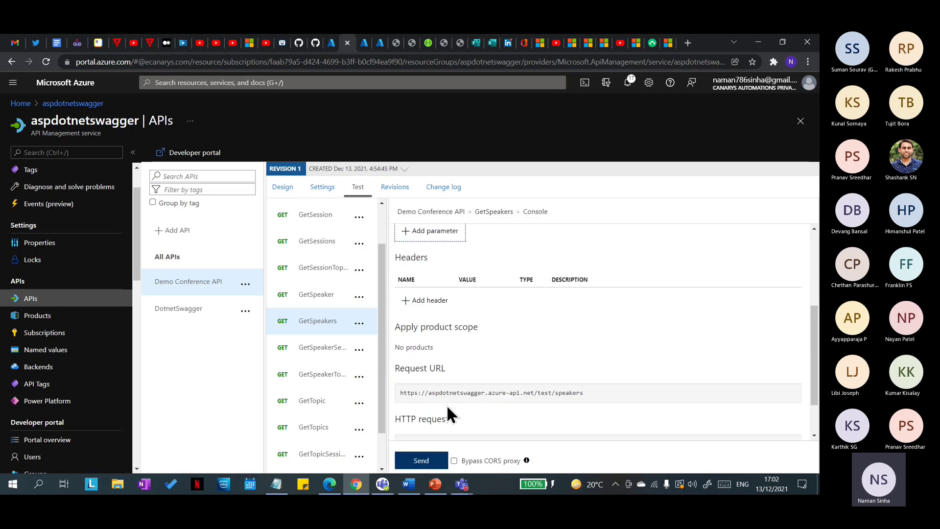
pyautogui.click(419, 461)
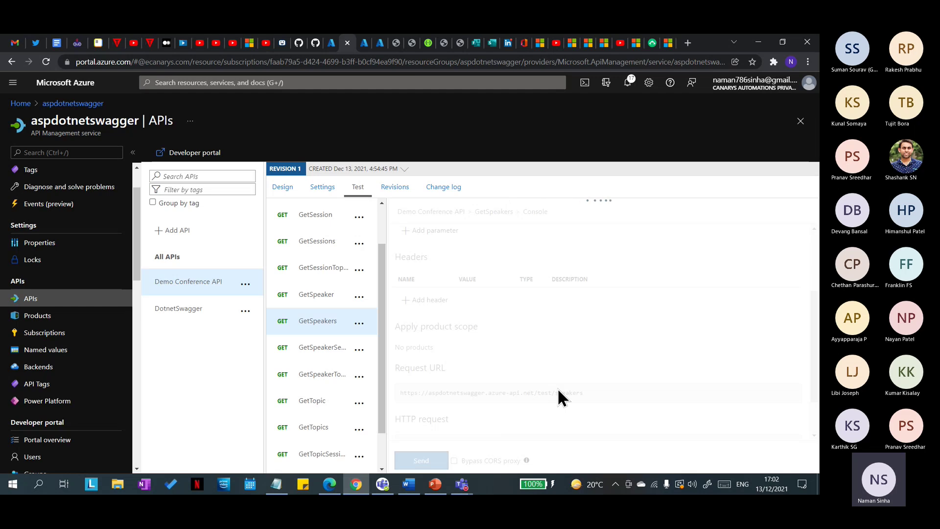
pyautogui.scroll(-3, 560, 386)
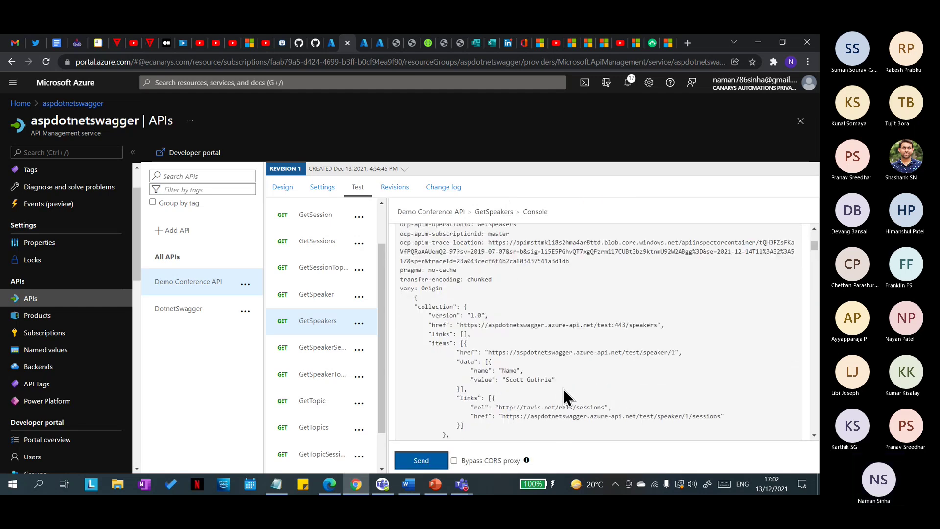
pyautogui.moveTo(461, 325); pyautogui.dragTo(659, 325)
pyautogui.click(563, 347)
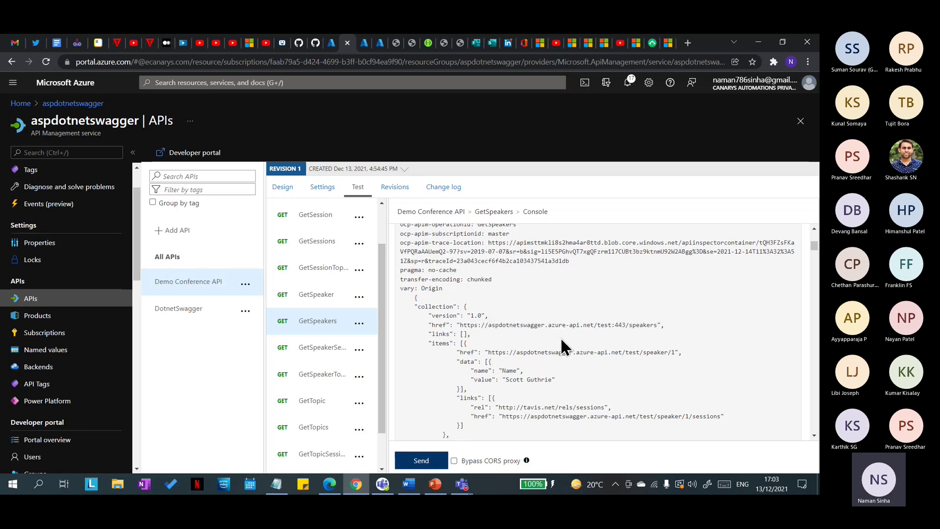
pyautogui.tripleClick(502, 325)
pyautogui.doubleClick(502, 325)
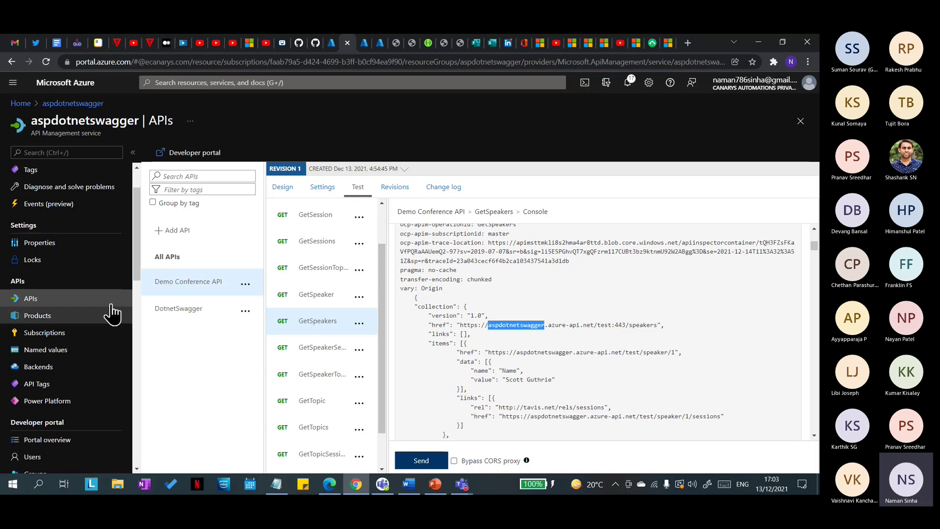
pyautogui.scroll(2, 98, 289)
pyautogui.click(54, 177)
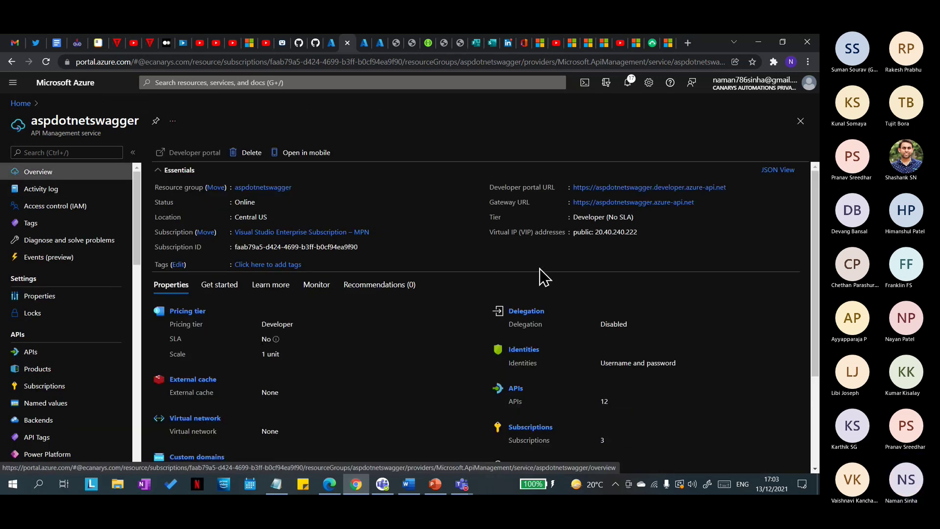
# Step: Copy the gateway URL and open the Demo Conference API's GetSessions frontend editor
pyautogui.click(700, 202)
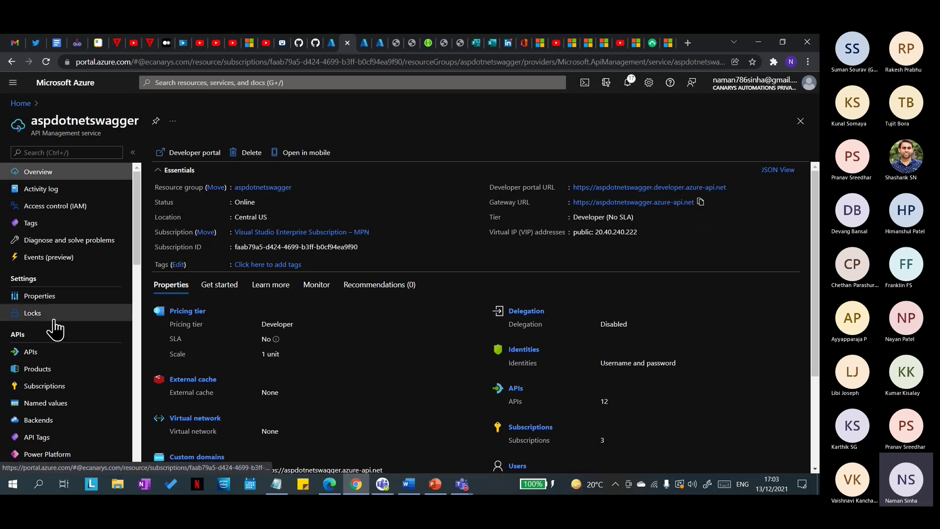
pyautogui.click(63, 354)
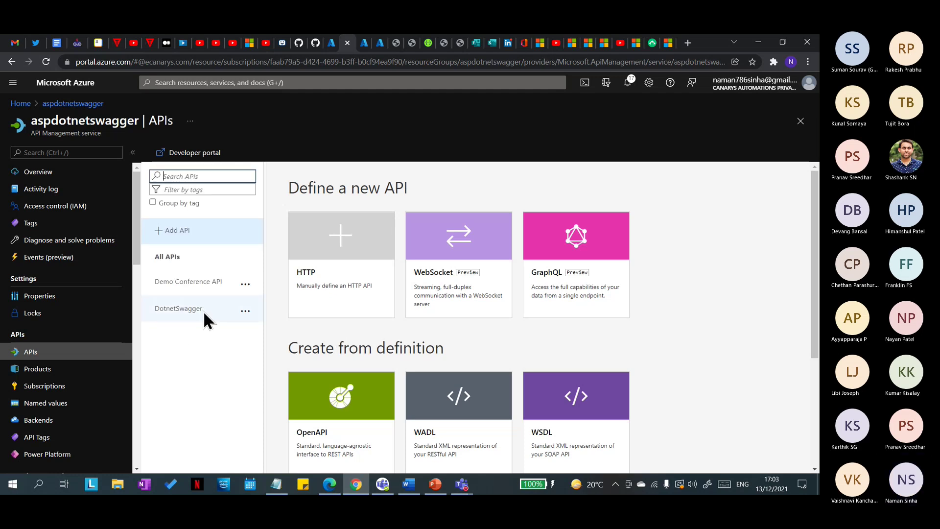
pyautogui.click(196, 289)
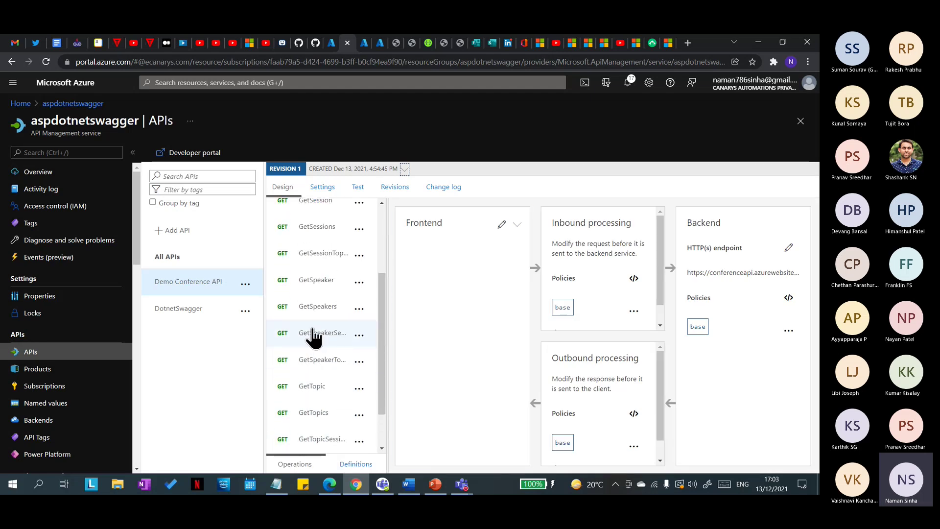
pyautogui.scroll(2, 319, 333)
pyautogui.click(316, 333)
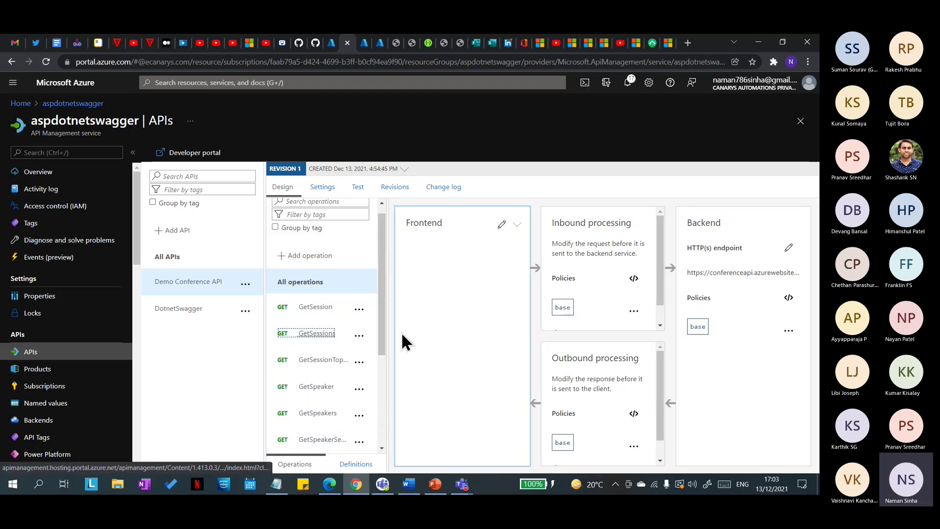
pyautogui.click(501, 224)
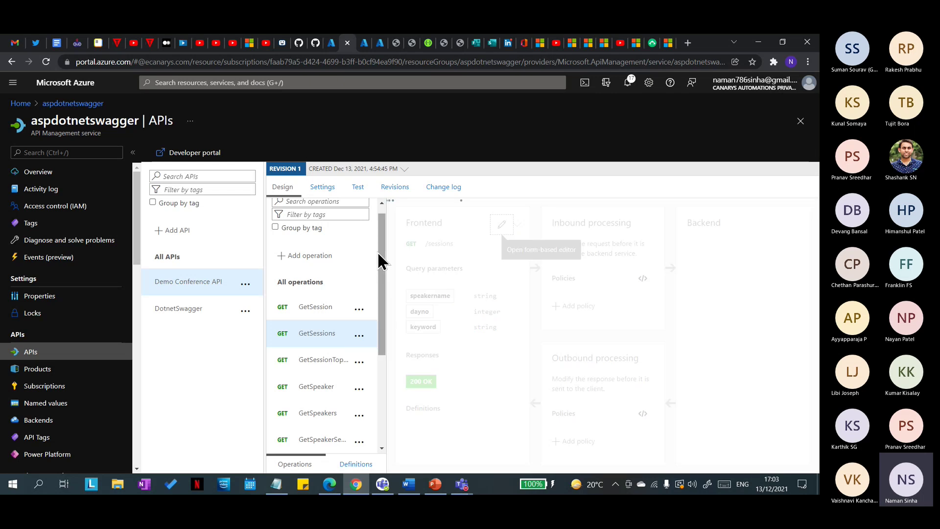
# Step: Glance at the PowerPoint agenda slide, then show the GetSessions test console in Azure
pyautogui.click(436, 485)
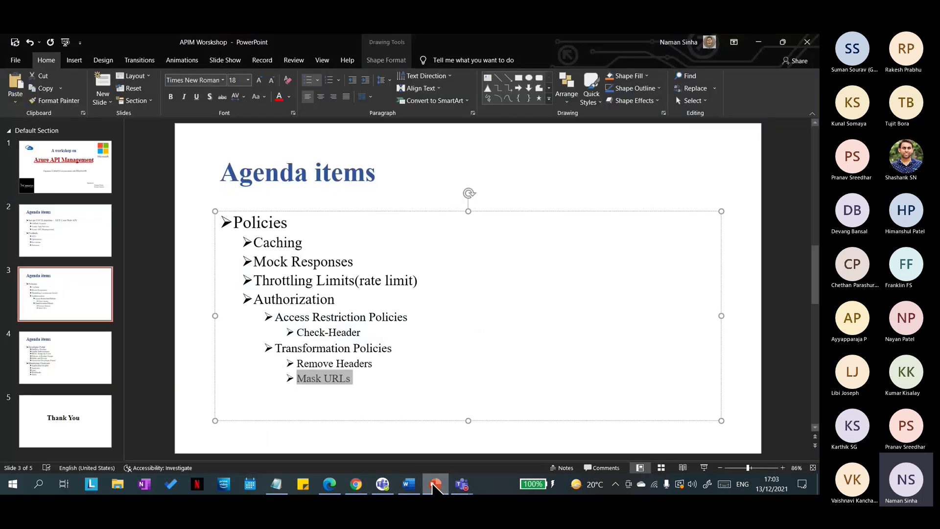
pyautogui.click(434, 484)
pyautogui.click(357, 190)
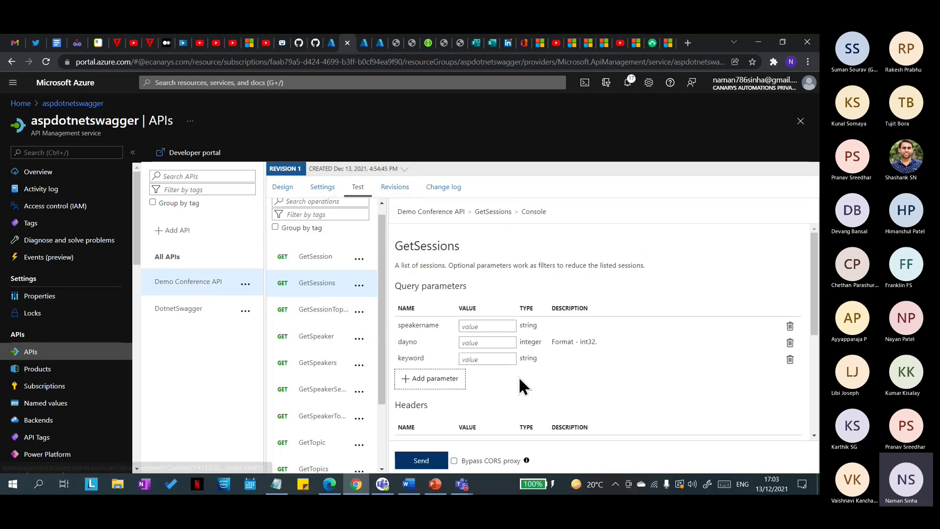
# Step: Add an inbound policy for all Demo Conference API operations and review the policy types in Other policies
pyautogui.scroll(-4, 518, 376)
pyautogui.click(283, 190)
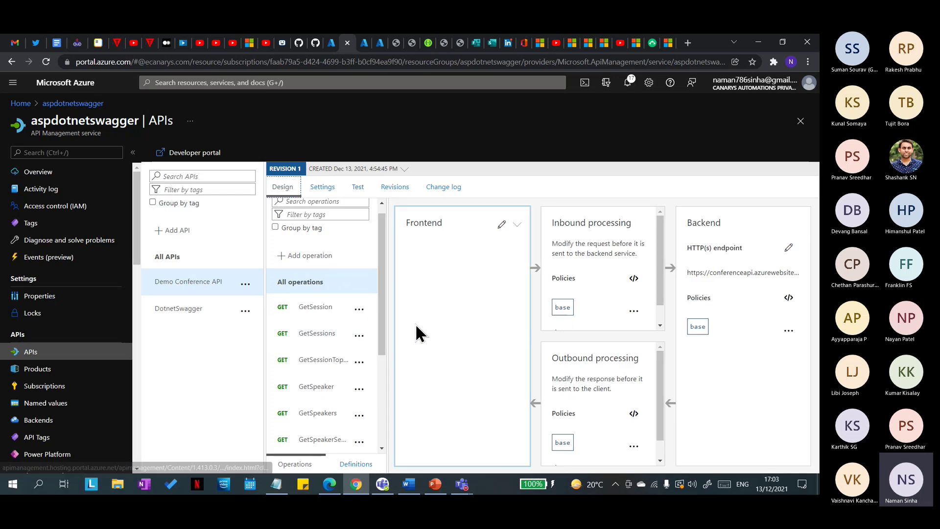
pyautogui.scroll(-1, 617, 297)
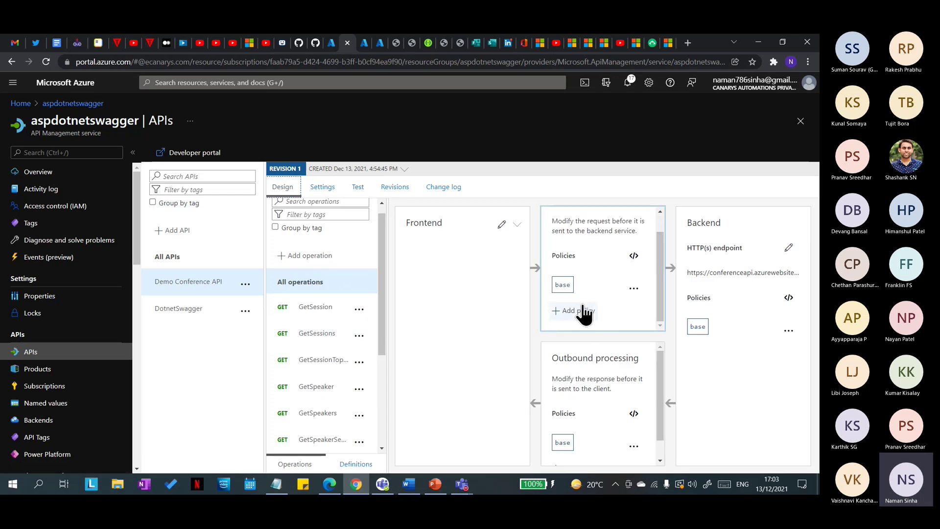
pyautogui.click(582, 312)
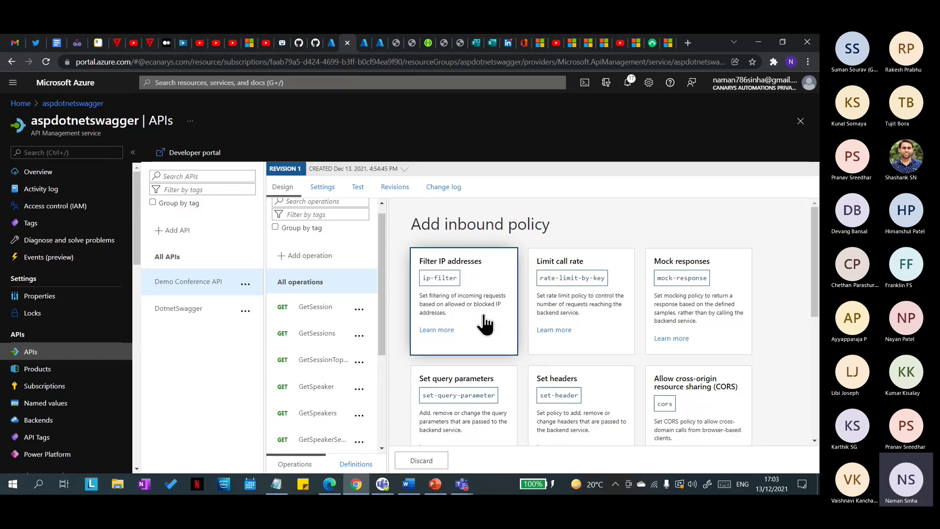
pyautogui.scroll(-1, 703, 324)
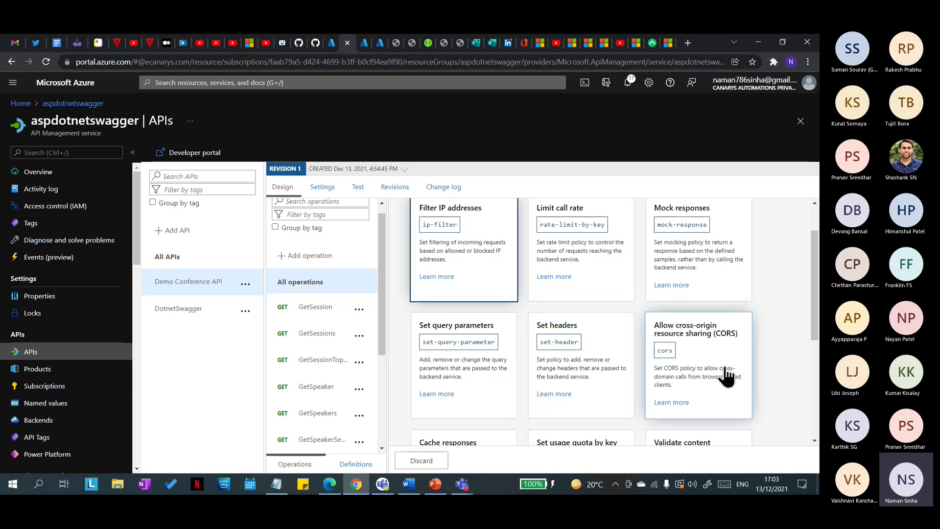
pyautogui.scroll(-2, 720, 362)
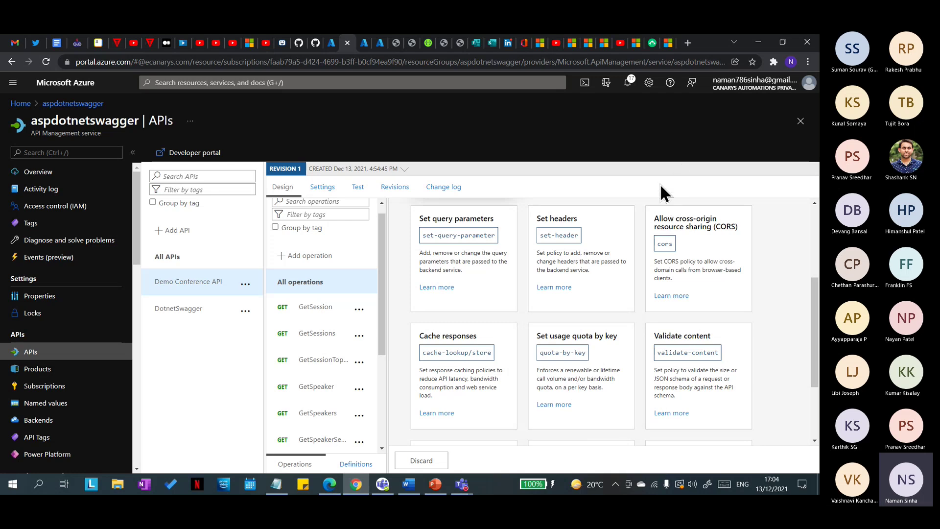
pyautogui.scroll(-1, 627, 364)
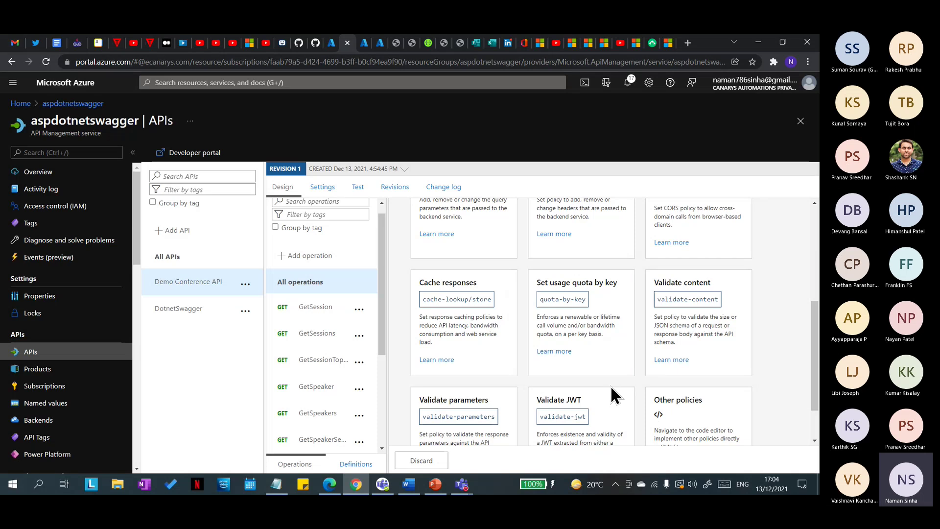
pyautogui.scroll(-1, 632, 379)
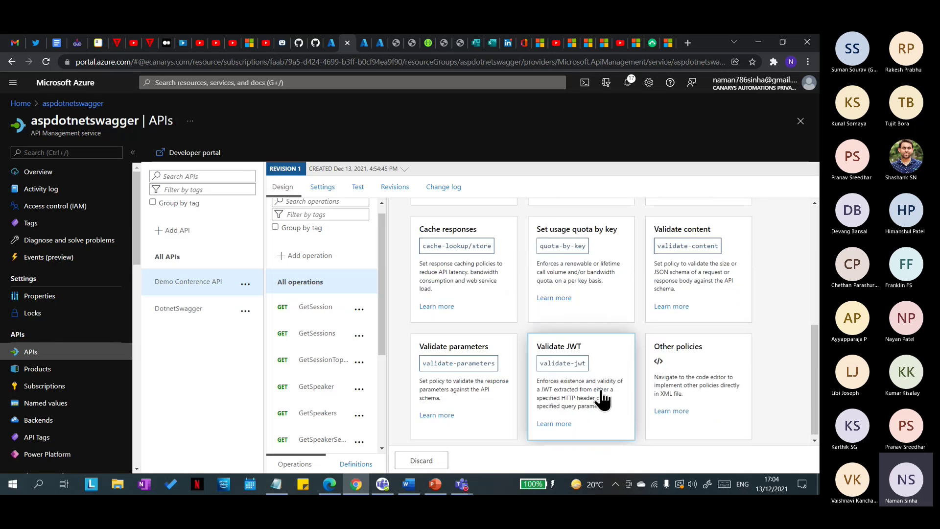
pyautogui.click(714, 389)
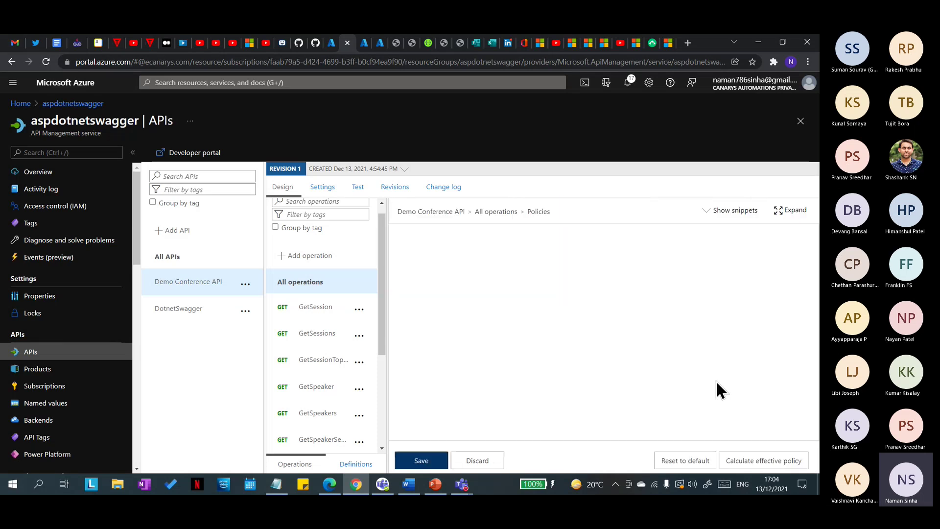
# Step: Browse the policy snippets list beside the all-operations policy code editor
pyautogui.click(708, 211)
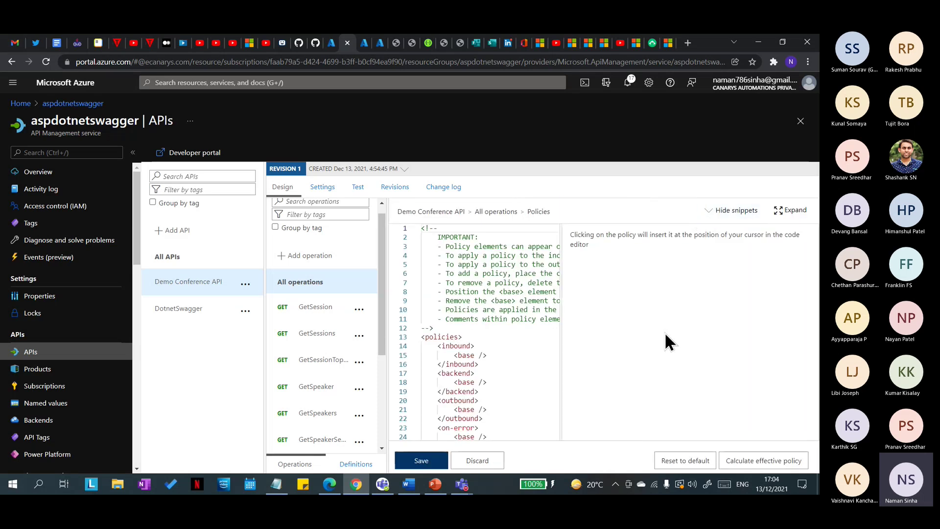
pyautogui.click(718, 211)
pyautogui.click(721, 212)
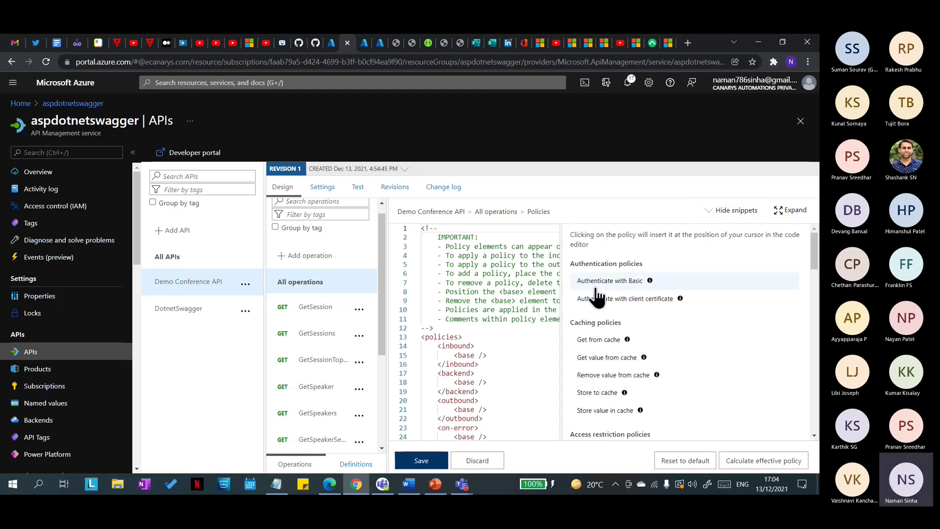
pyautogui.scroll(-3, 631, 301)
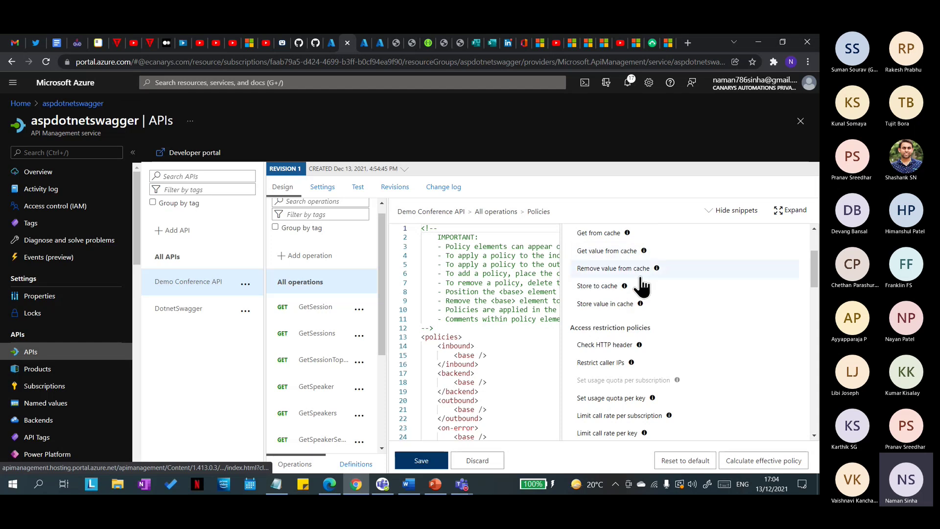
pyautogui.scroll(2, 627, 284)
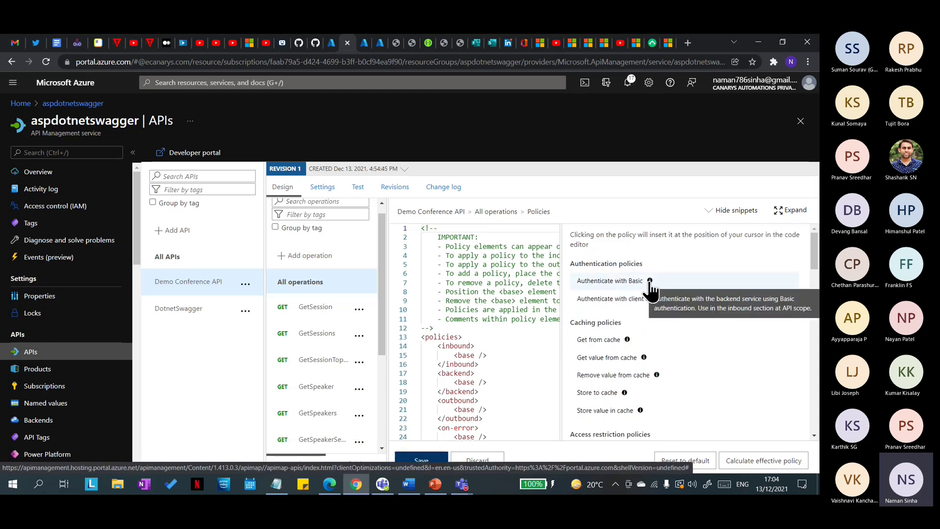
pyautogui.scroll(-2, 669, 357)
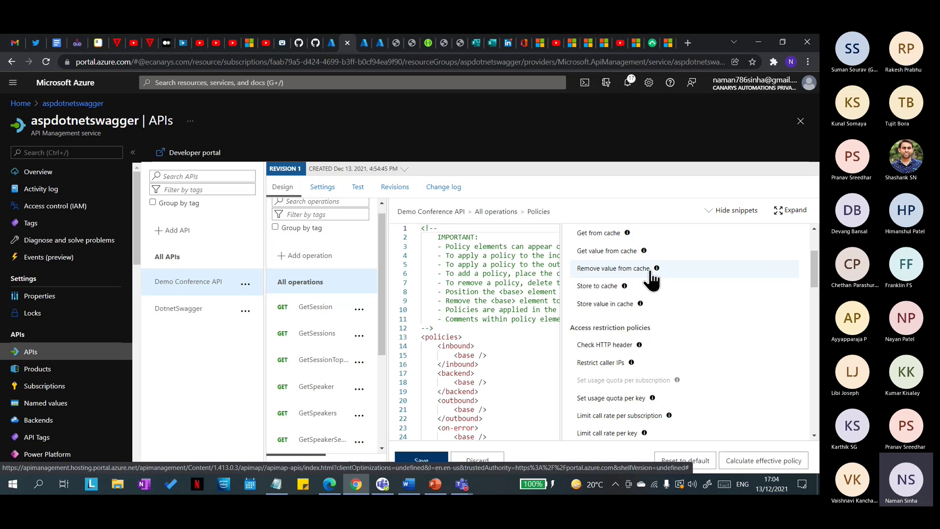
pyautogui.scroll(-1, 685, 351)
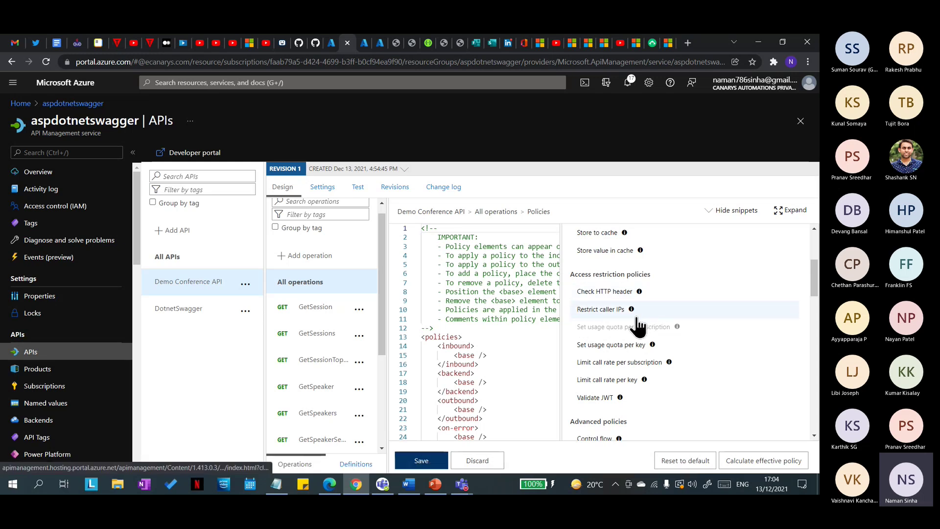
pyautogui.scroll(-1, 677, 389)
pyautogui.scroll(-2, 677, 389)
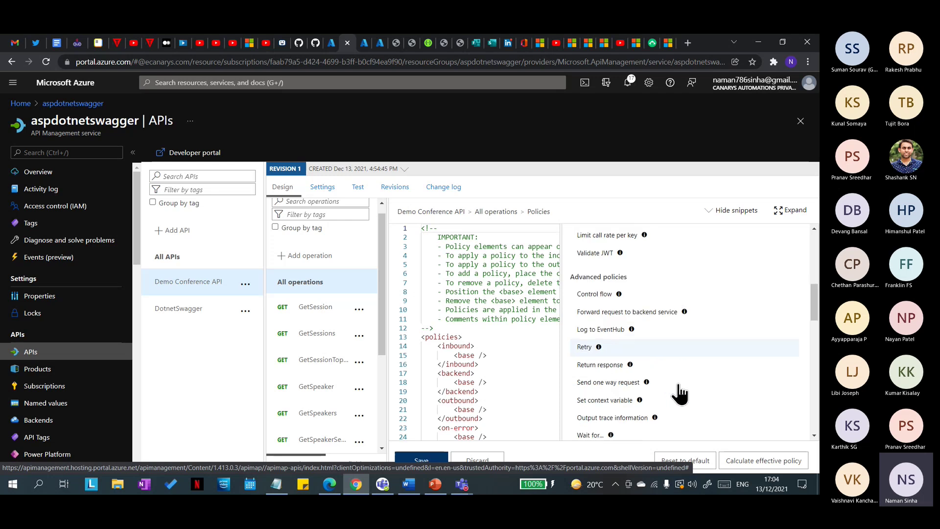
pyautogui.scroll(-1, 603, 341)
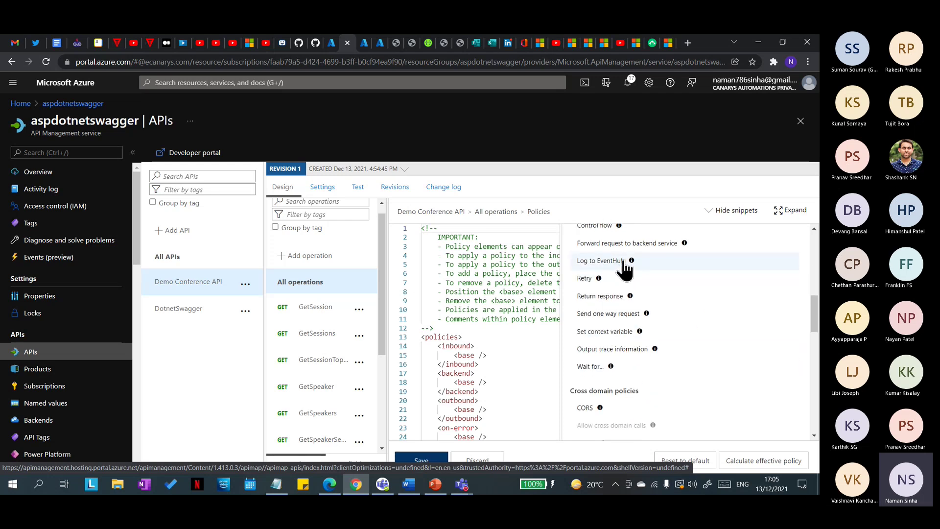
pyautogui.moveTo(628, 263)
pyautogui.scroll(-1, 637, 274)
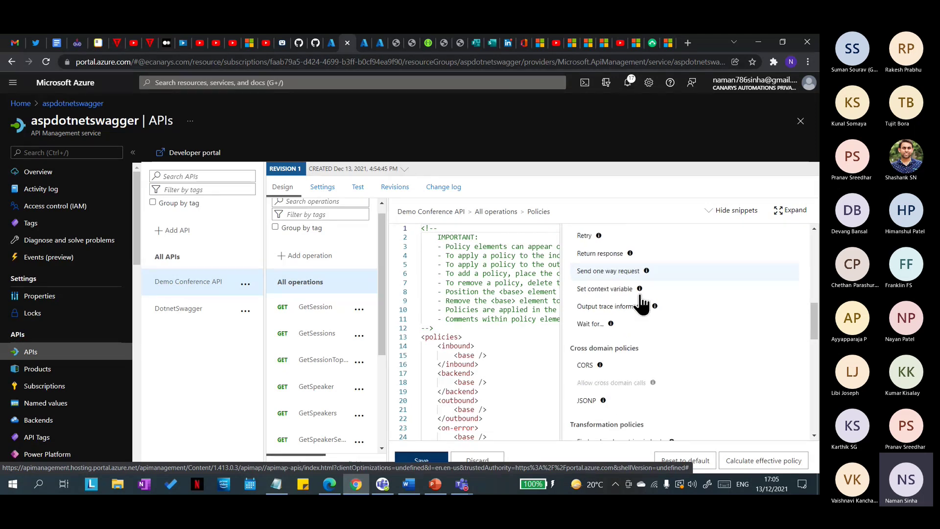
pyautogui.scroll(-4, 629, 276)
pyautogui.scroll(2, 600, 262)
pyautogui.moveTo(600, 250)
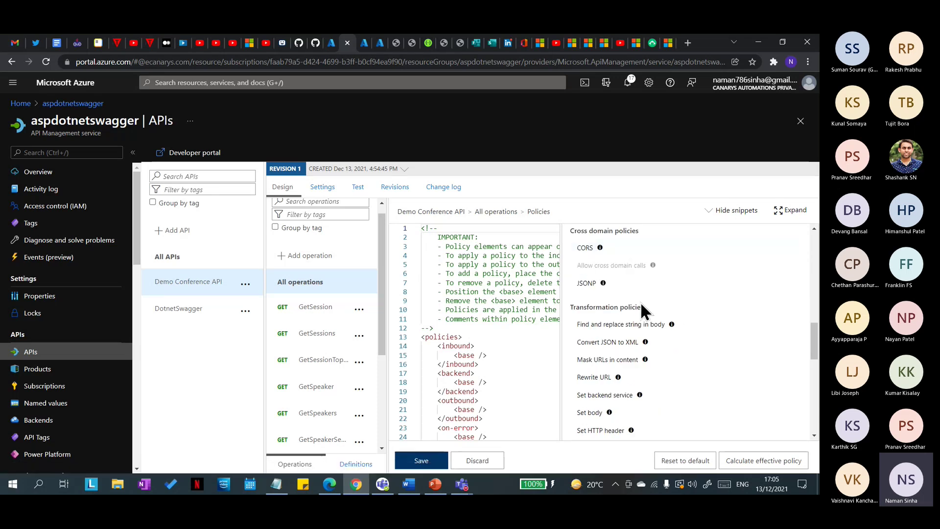
pyautogui.scroll(-1, 637, 299)
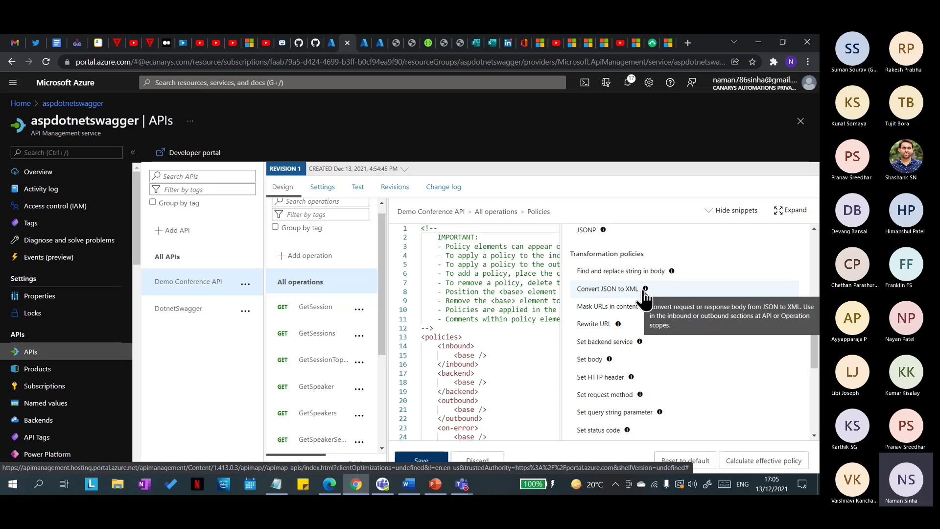
pyautogui.moveTo(646, 294)
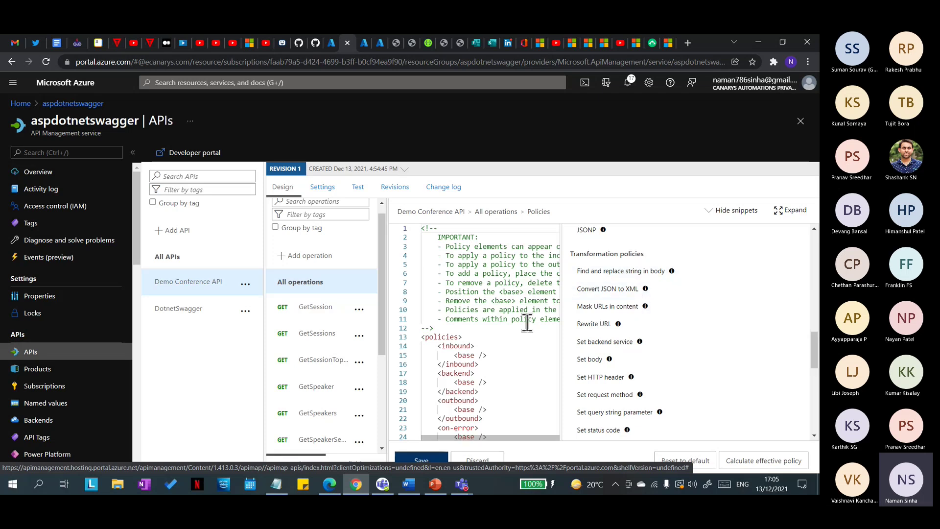
pyautogui.scroll(-5, 487, 372)
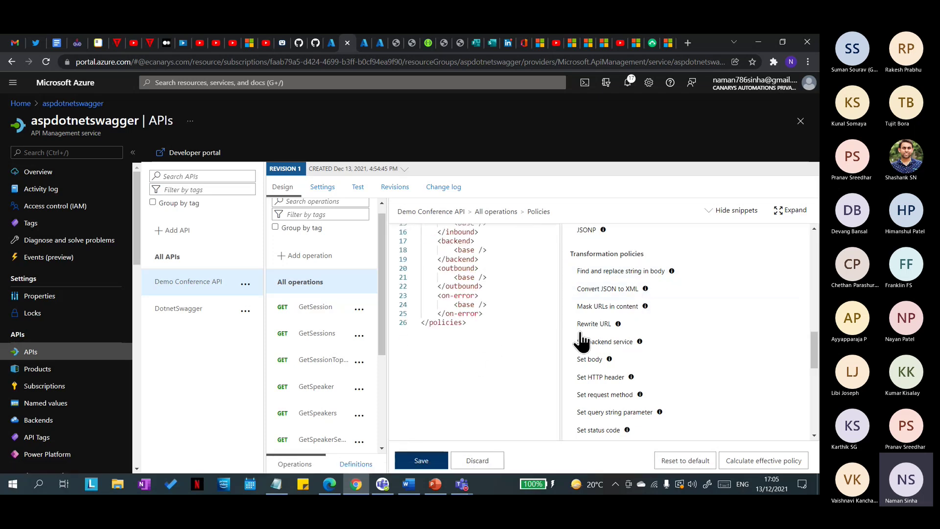
pyautogui.scroll(5, 523, 336)
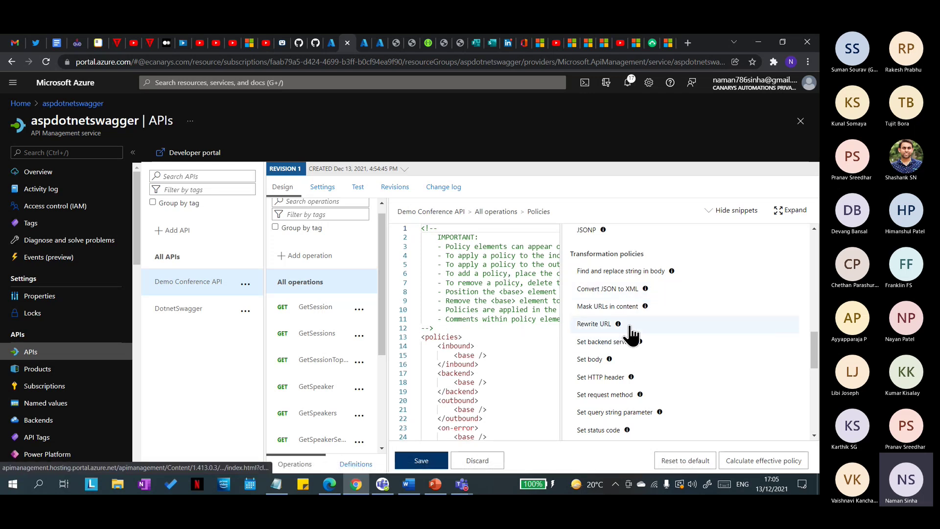
pyautogui.scroll(-2, 634, 335)
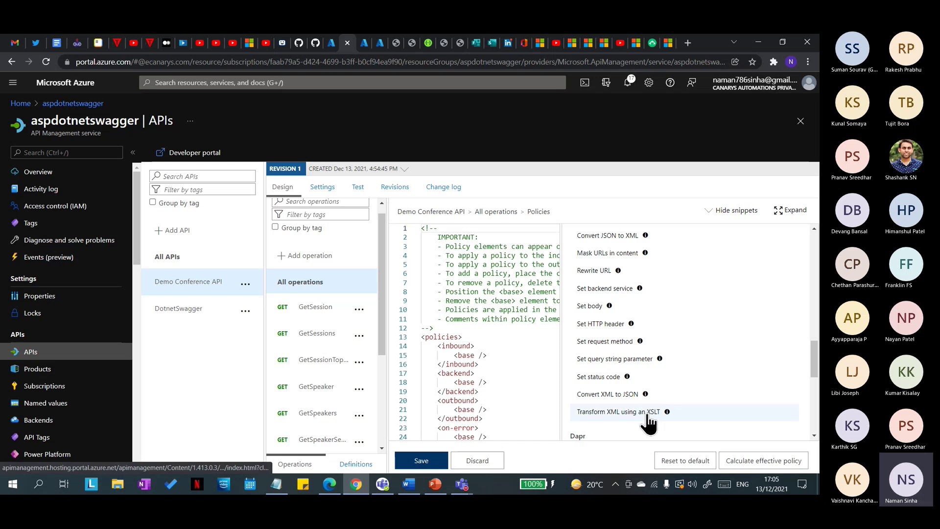
pyautogui.scroll(-3, 649, 422)
pyautogui.scroll(-1, 510, 407)
# Step: Inspect the inbound, backend and outbound sections of the default policy XML
pyautogui.click(461, 313)
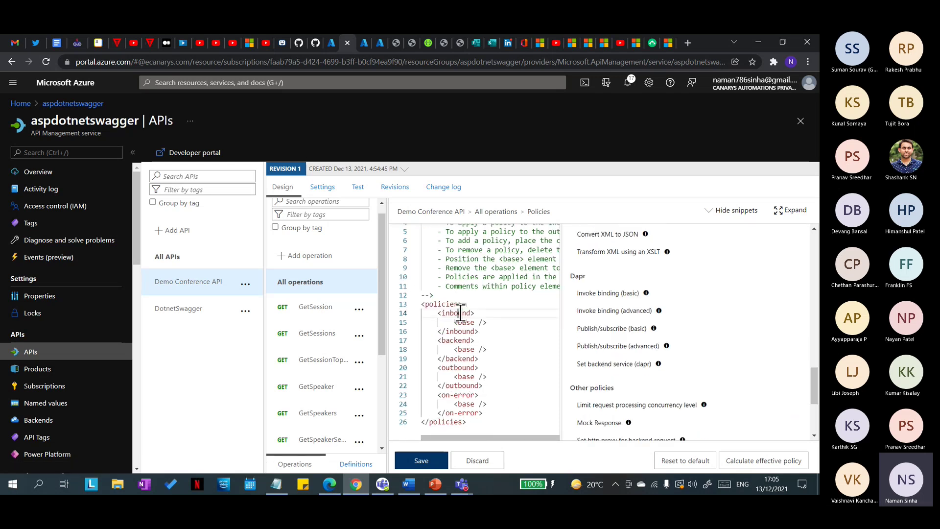
pyautogui.click(454, 341)
pyautogui.doubleClick(462, 371)
pyautogui.click(516, 365)
pyautogui.scroll(-2, 516, 364)
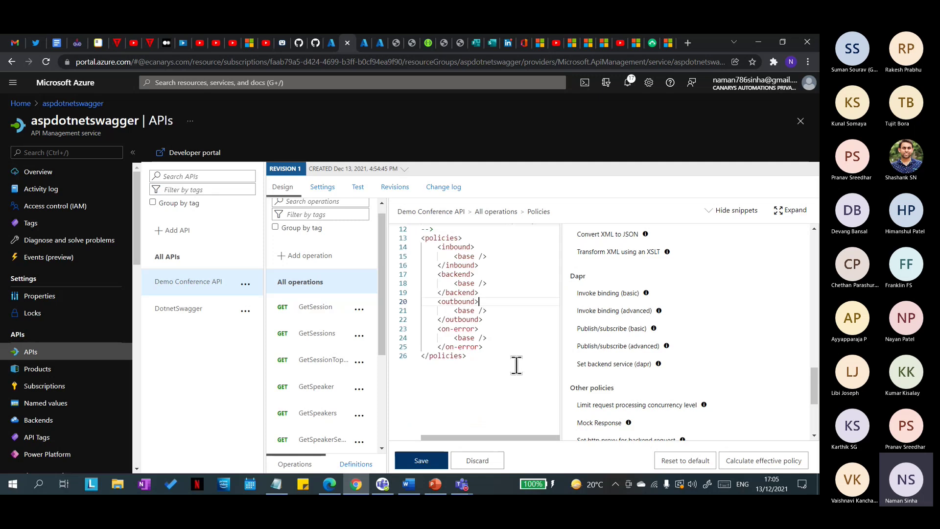
pyautogui.scroll(-1, 659, 416)
pyautogui.scroll(-2, 658, 417)
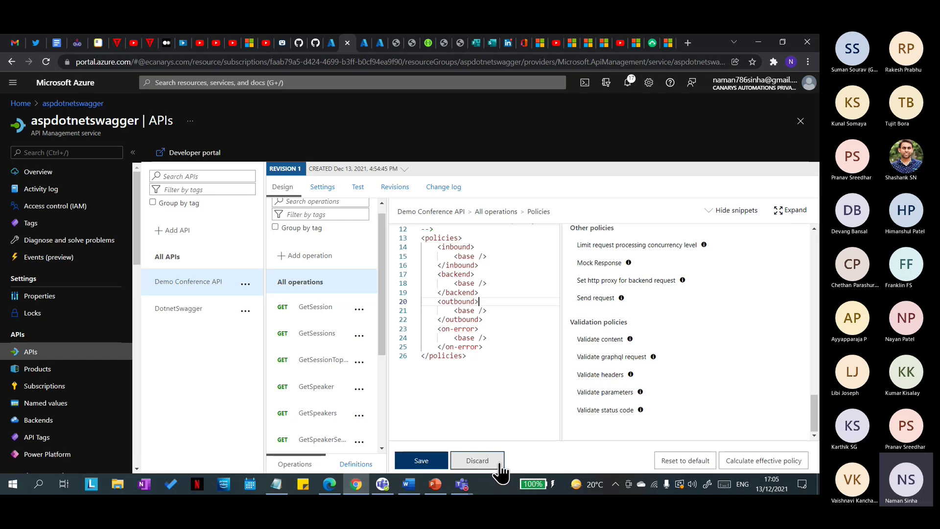
# Step: Discard the unchanged policy, mute the Teams meeting microphone, and return to the slide deck
pyautogui.click(501, 466)
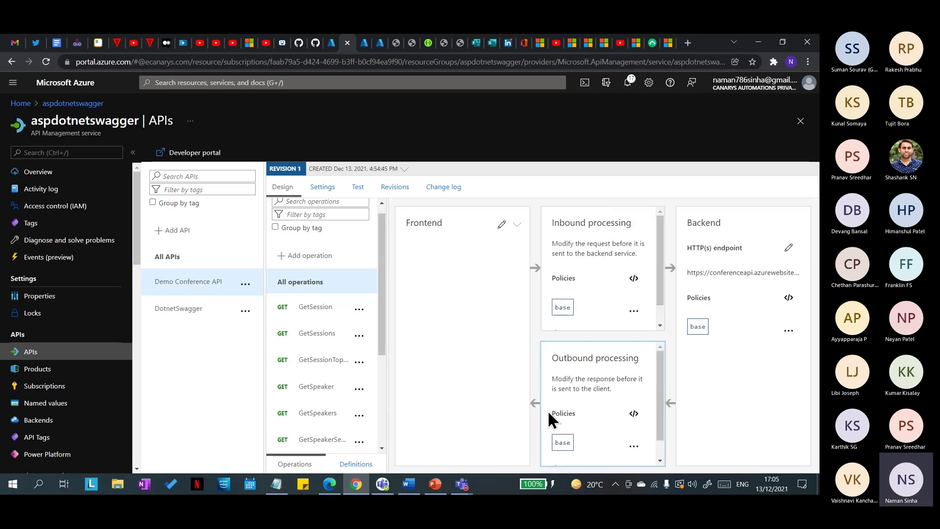
pyautogui.moveTo(462, 483)
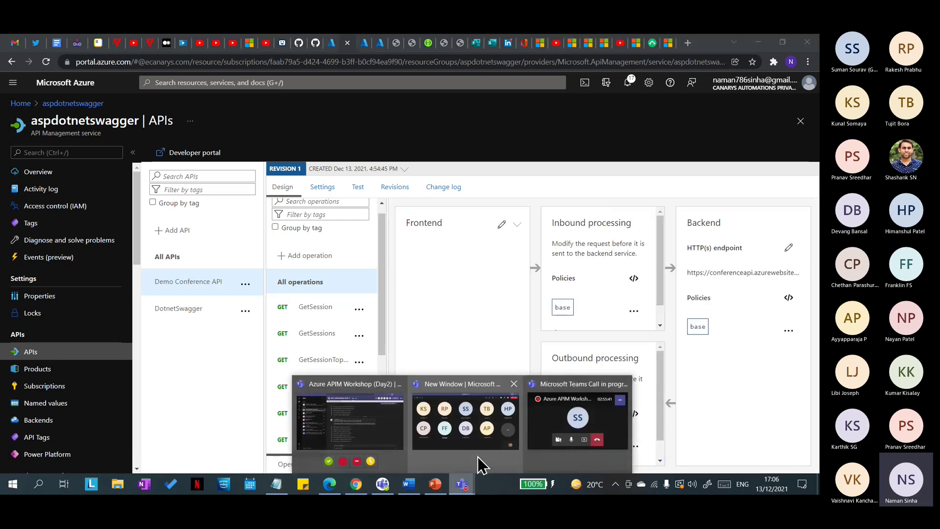
pyautogui.click(478, 457)
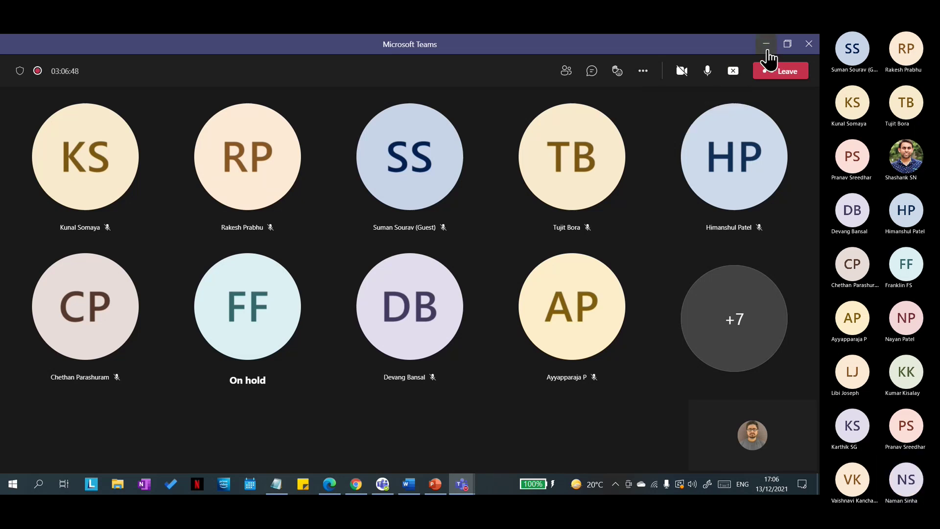
pyautogui.click(707, 73)
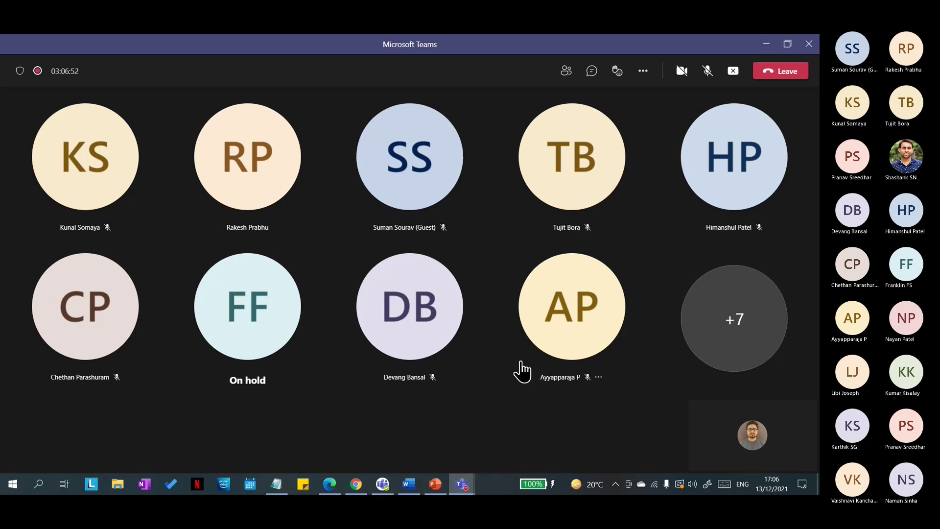
pyautogui.click(434, 484)
# Step: Show agenda slide 4, then unmute the Teams microphone and minimize the meeting window
pyautogui.click(76, 350)
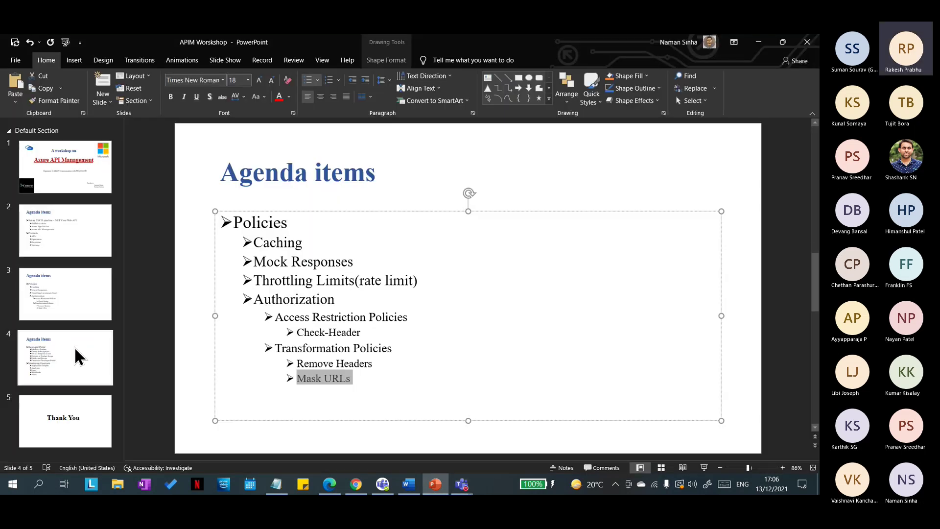
pyautogui.moveTo(461, 484)
pyautogui.click(496, 463)
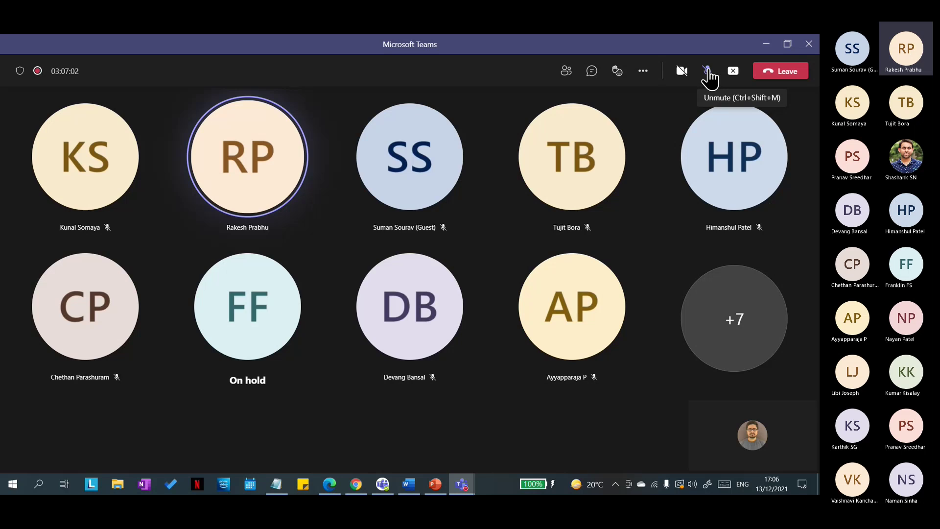
pyautogui.click(708, 72)
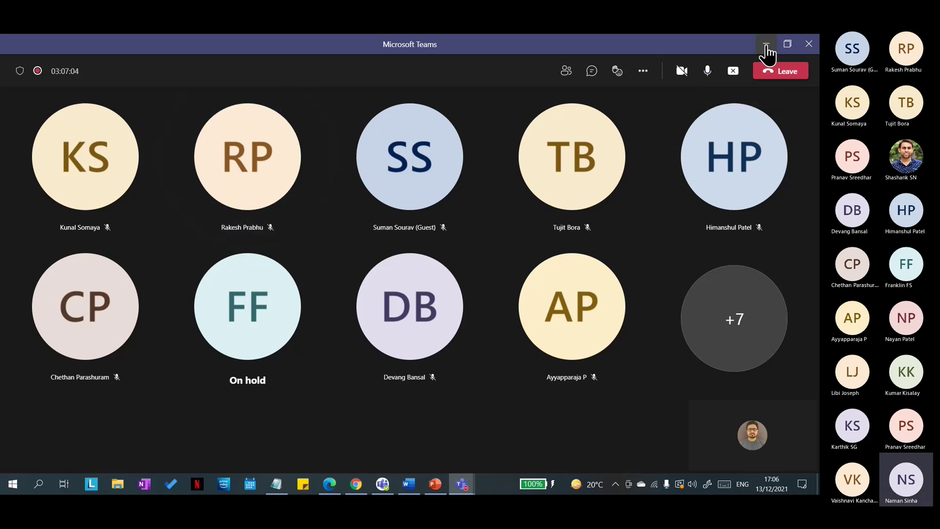
pyautogui.click(766, 46)
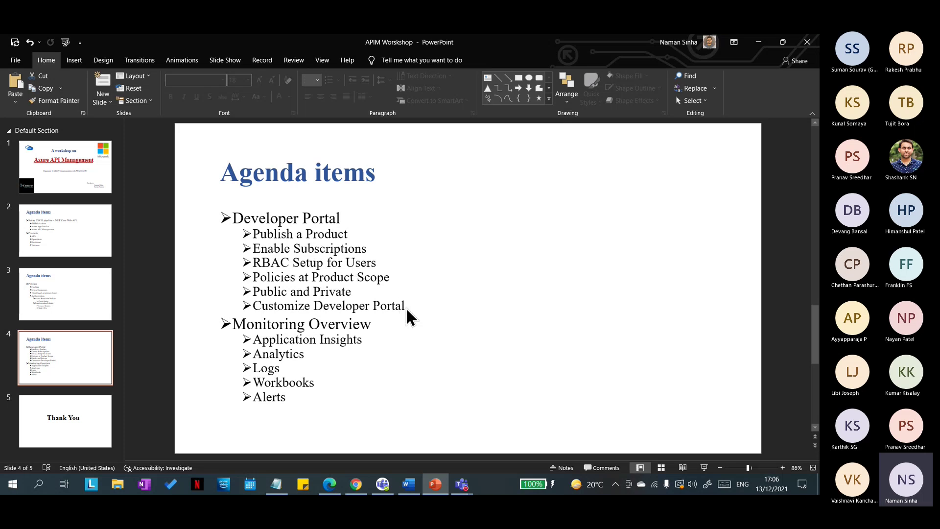
# Step: Review the Developer Portal agenda items on slides 3 and 4, then minimize PowerPoint
pyautogui.moveTo(406, 309); pyautogui.dragTo(239, 213)
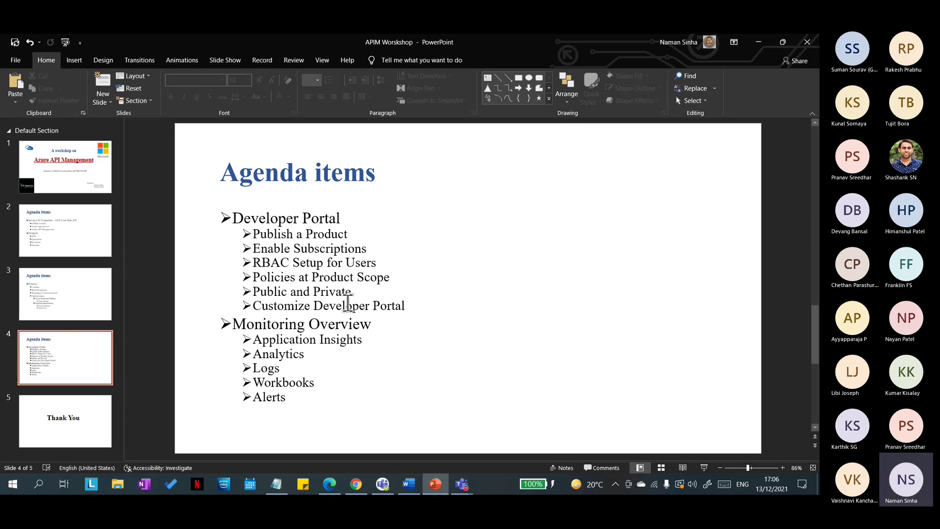
pyautogui.click(37, 294)
pyautogui.click(63, 378)
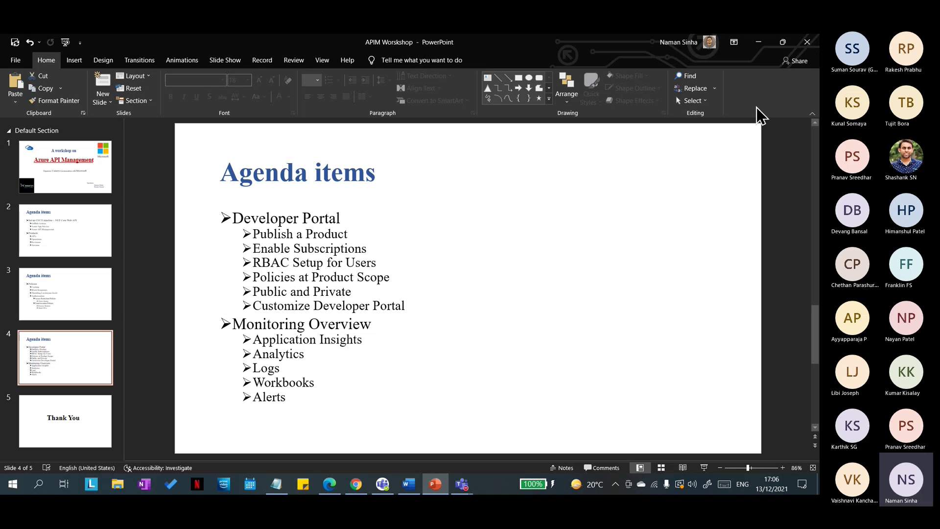
pyautogui.click(758, 43)
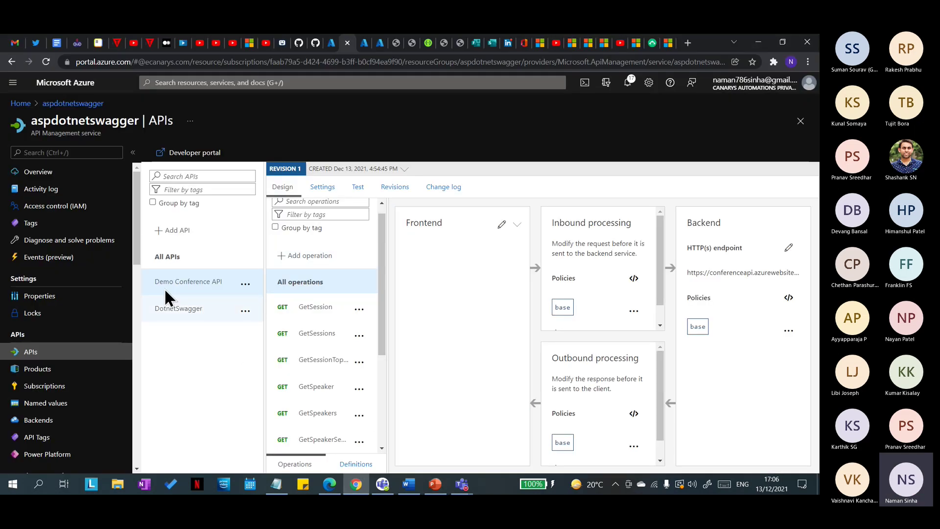
# Step: Select DotnetSwagger's GET /UploadFiles to view its cache-lookup inbound and cache-store outbound policies
pyautogui.click(39, 377)
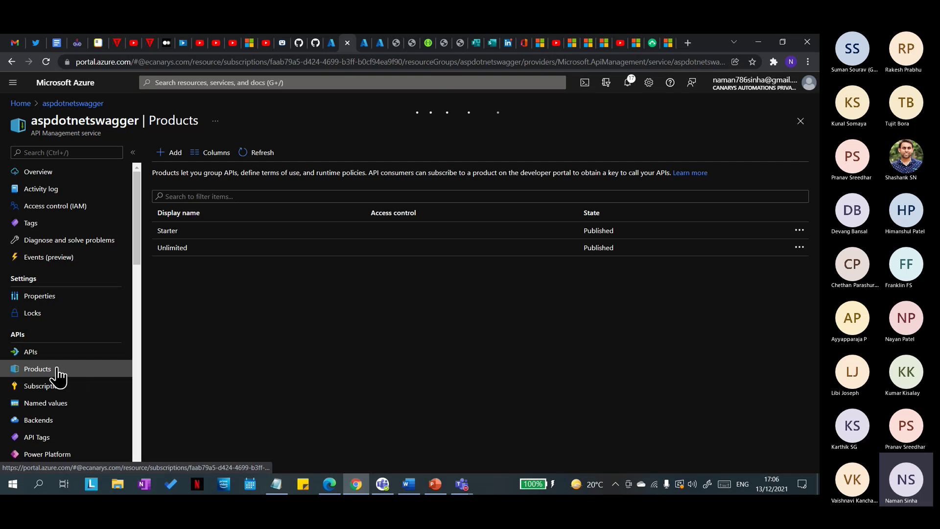
pyautogui.click(27, 351)
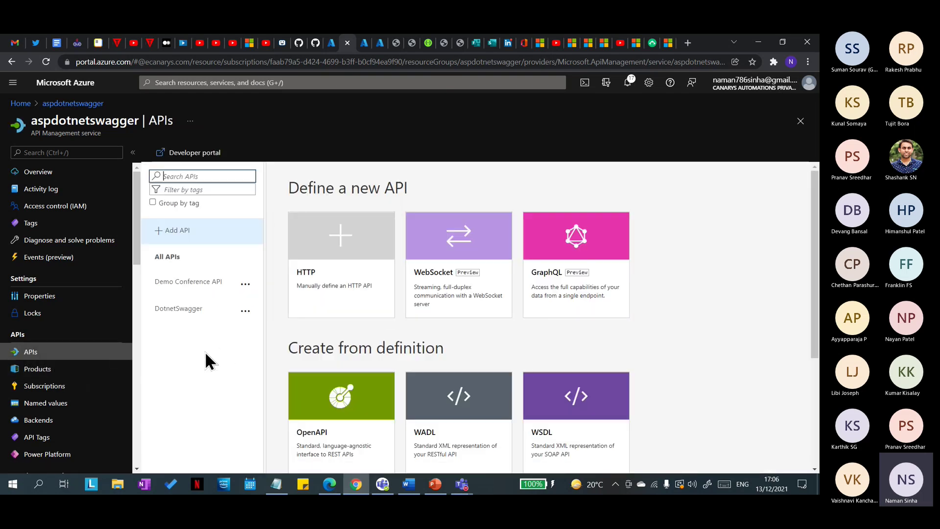
pyautogui.click(164, 314)
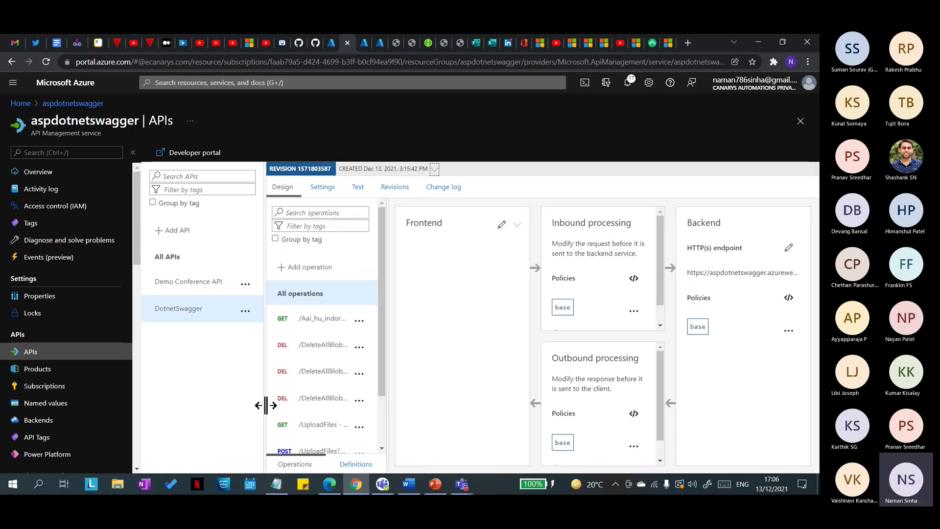
pyautogui.scroll(-2, 264, 411)
pyautogui.click(316, 360)
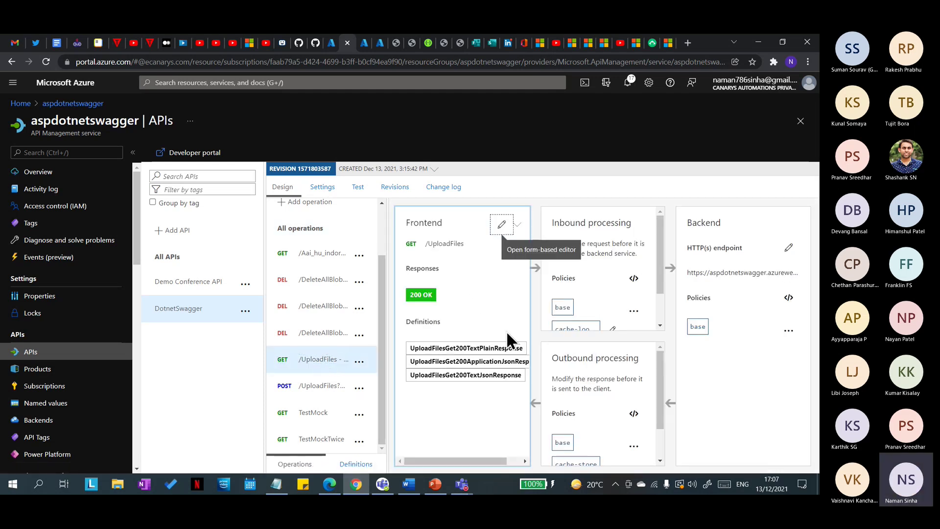
pyautogui.scroll(-2, 620, 300)
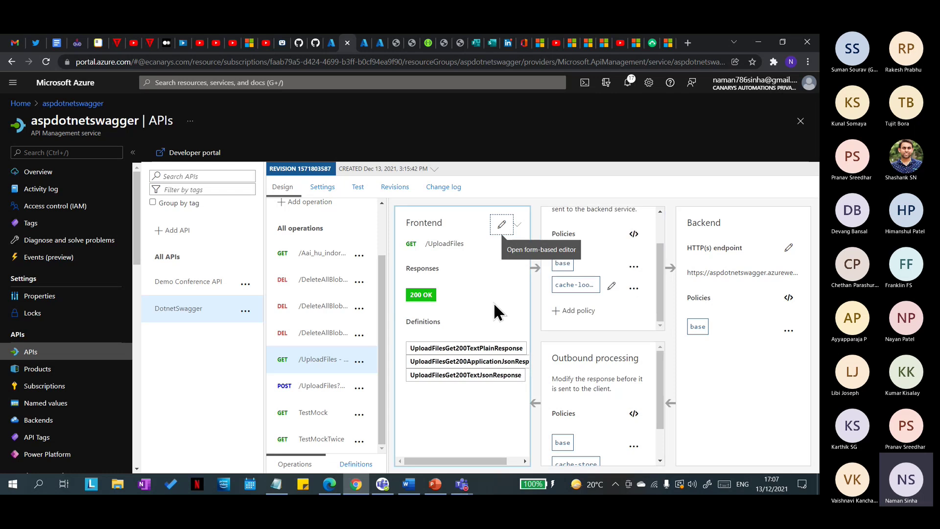
# Step: Open DotnetSwagger's Settings and toggle Subscription required off and back on
pyautogui.click(332, 188)
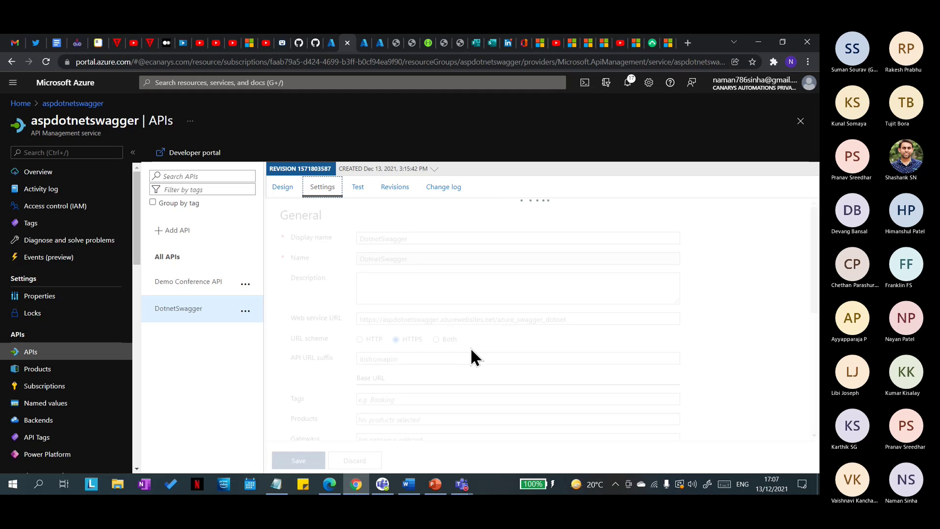
pyautogui.scroll(-3, 477, 365)
pyautogui.scroll(-1, 477, 372)
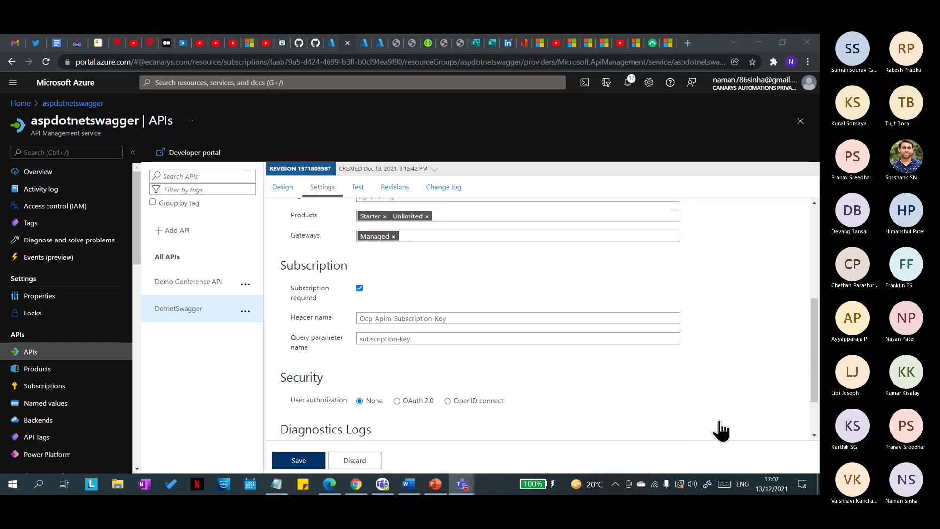
pyautogui.moveTo(464, 321); pyautogui.dragTo(347, 345)
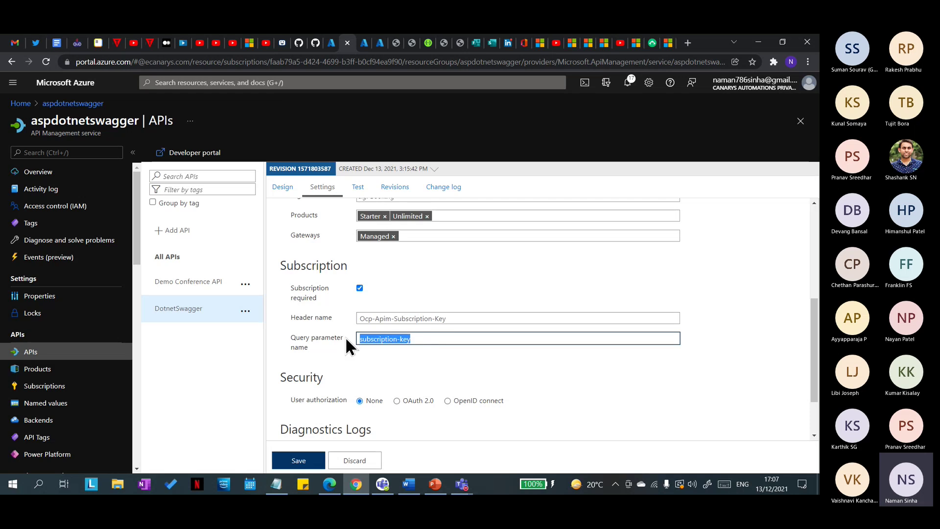
pyautogui.click(438, 365)
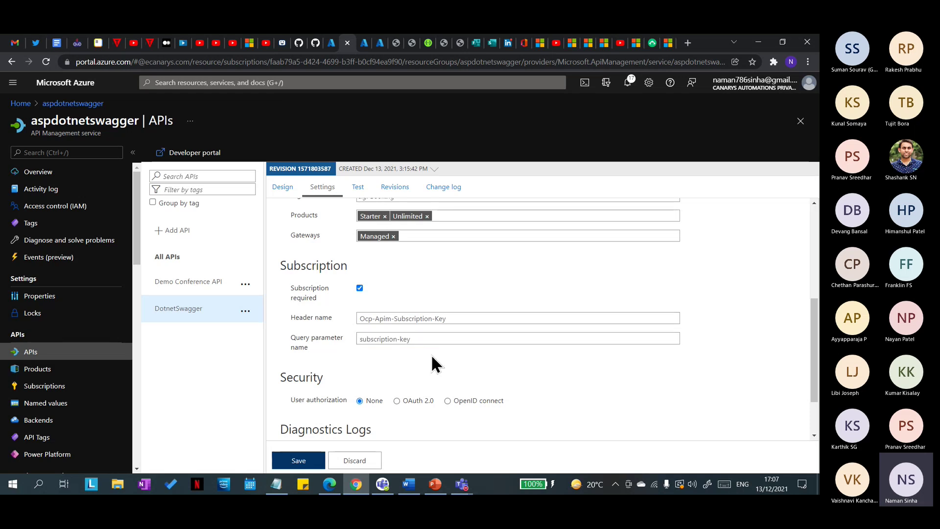
pyautogui.click(360, 291)
pyautogui.click(360, 288)
# Step: Review the header name Ocp-Apim-Subscription-Key and query parameter name subscription-key
pyautogui.scroll(1, 397, 313)
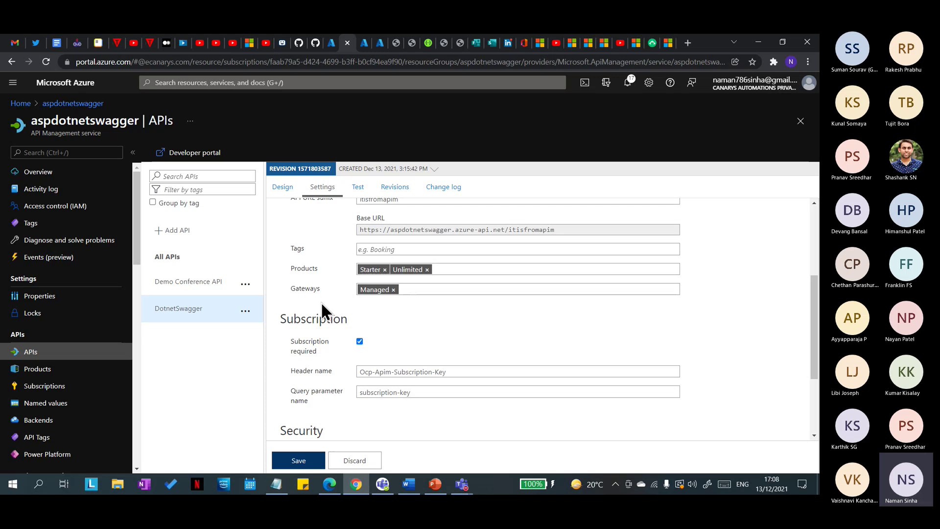
pyautogui.scroll(4, 288, 333)
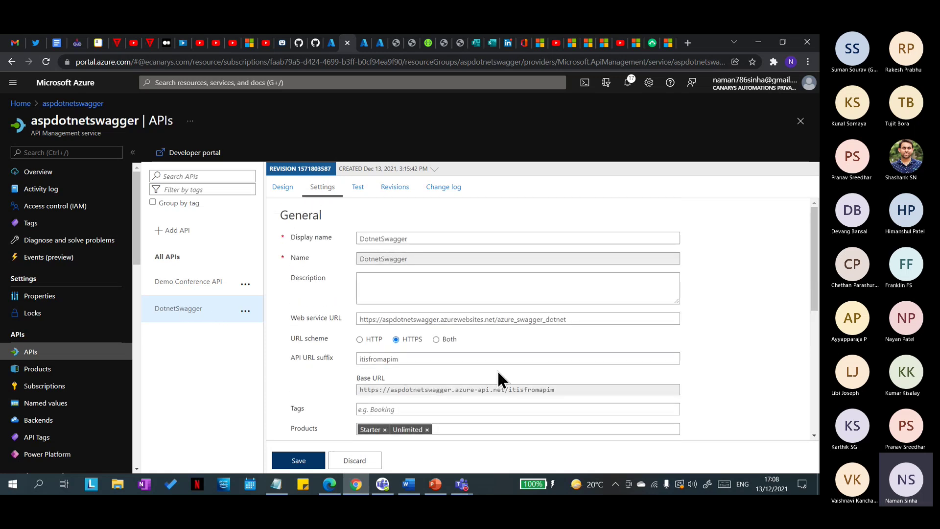
pyautogui.scroll(-3, 490, 367)
pyautogui.scroll(-1, 436, 372)
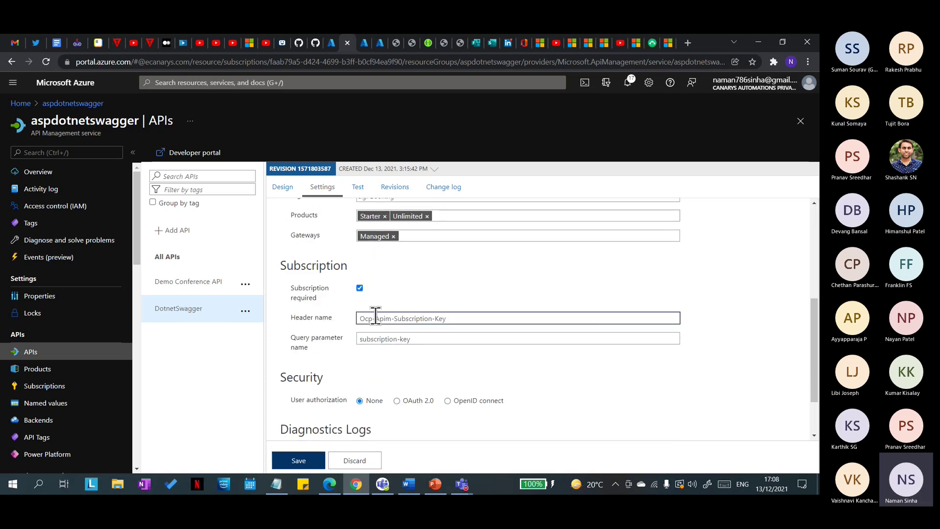
pyautogui.click(411, 318)
pyautogui.click(451, 319)
pyautogui.moveTo(451, 319); pyautogui.dragTo(338, 317)
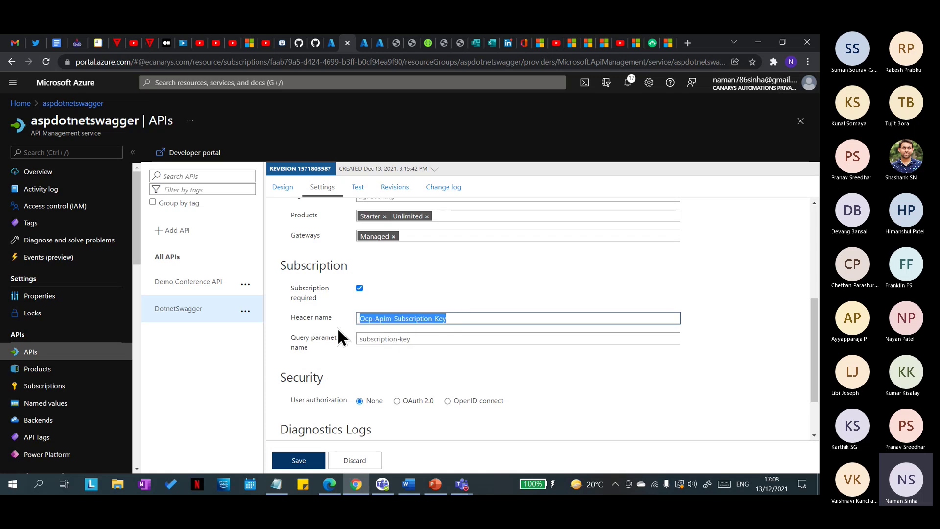
pyautogui.click(488, 287)
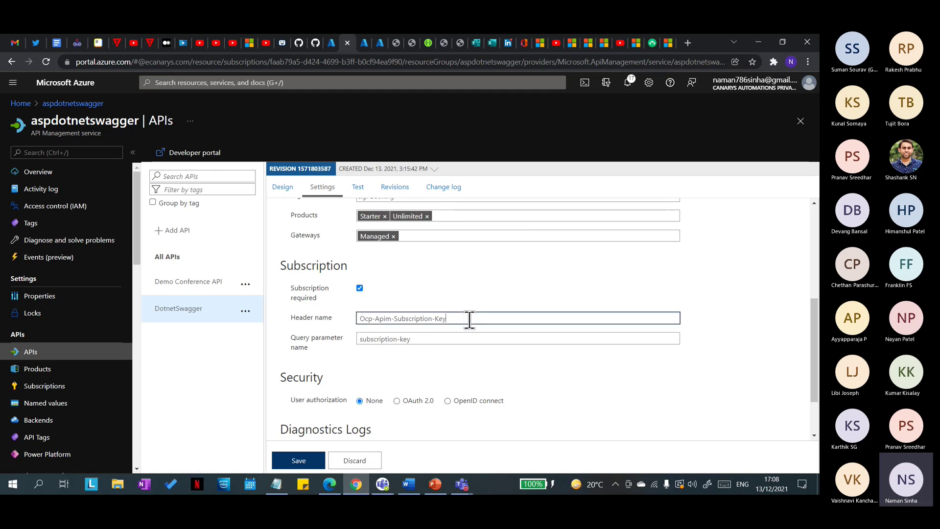
pyautogui.moveTo(471, 318); pyautogui.dragTo(343, 324)
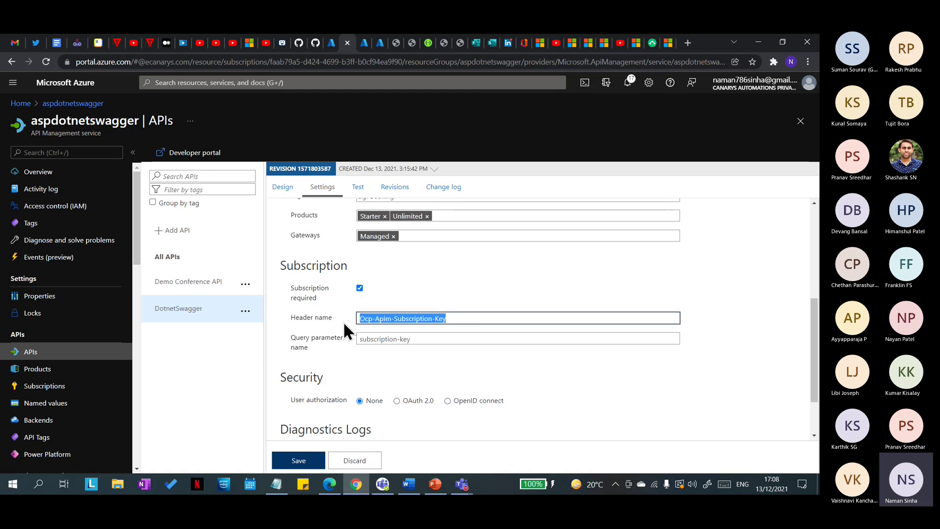
pyautogui.click(434, 287)
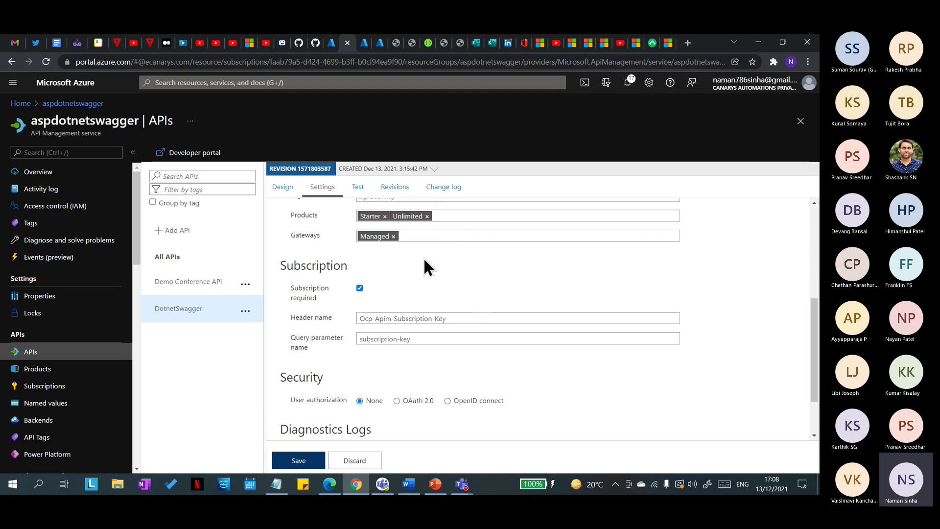
pyautogui.click(406, 338)
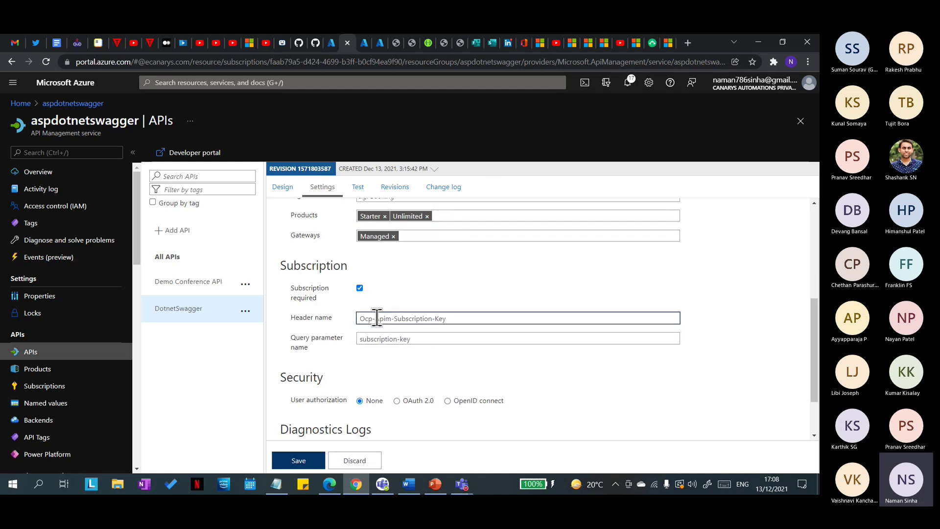
pyautogui.moveTo(427, 339); pyautogui.dragTo(349, 342)
pyautogui.moveTo(482, 318); pyautogui.dragTo(341, 330)
pyautogui.click(447, 357)
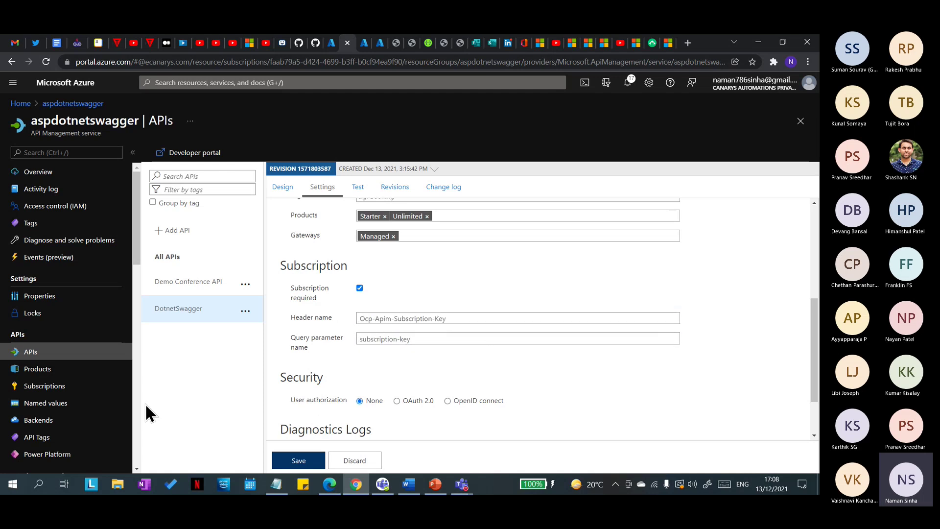
# Step: Show and read the service-scoped subscription's primary and secondary keys, then return to APIs
pyautogui.click(69, 388)
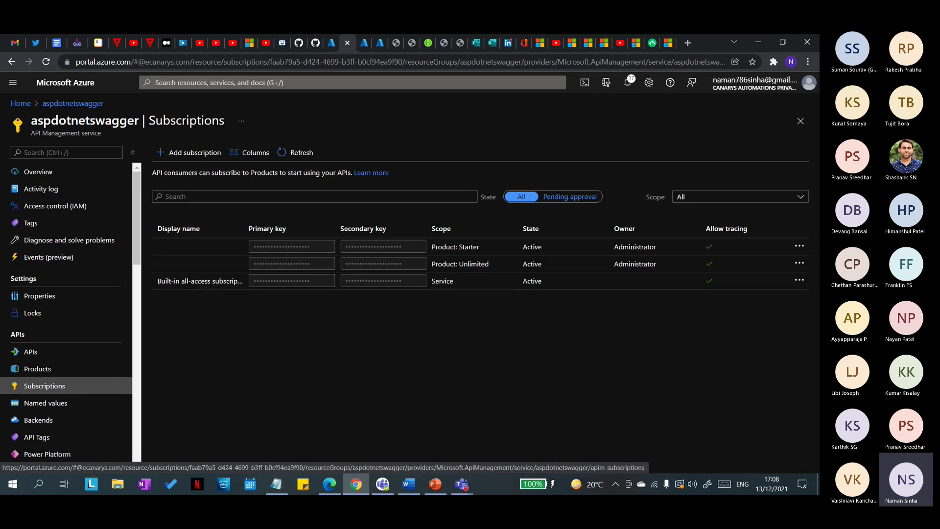
pyautogui.click(800, 283)
pyautogui.click(735, 293)
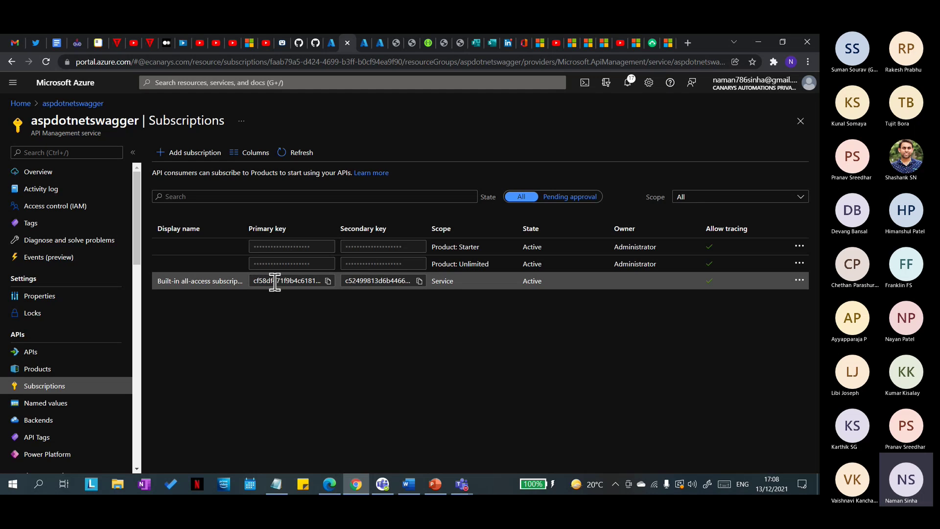
pyautogui.click(297, 281)
pyautogui.press('Right')
pyautogui.press('Right')
pyautogui.press('Right')
pyautogui.press('Right')
pyautogui.press('Right')
pyautogui.press('Right')
pyautogui.press('Right')
pyautogui.press('Right')
pyautogui.press('Right')
pyautogui.press('Right')
pyautogui.press('Right')
pyautogui.press('Right')
pyautogui.press('Right')
pyautogui.press('Right')
pyautogui.press('Right')
pyautogui.press('Right')
pyautogui.click(33, 353)
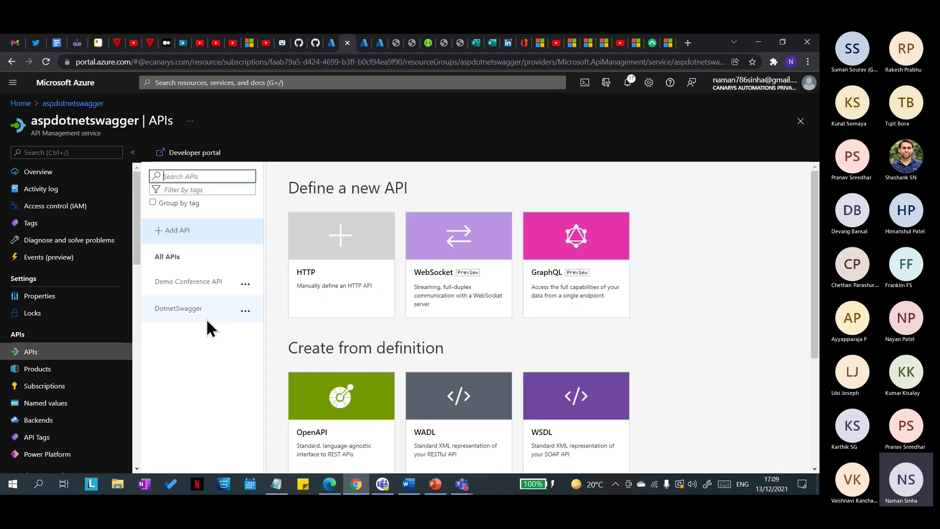
# Step: Send a test request to DotnetSwagger's GET /UploadFiles and get 200 OK
pyautogui.click(180, 312)
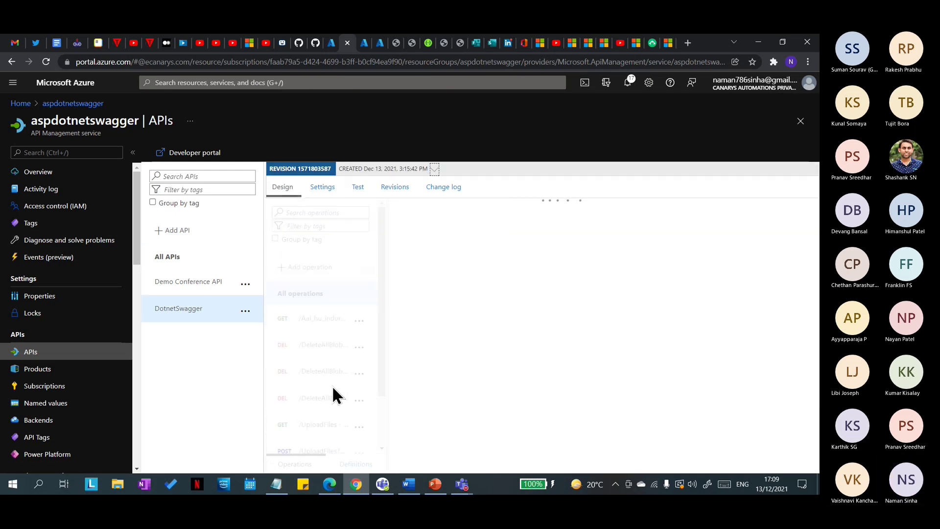
pyautogui.scroll(-2, 332, 386)
pyautogui.click(318, 366)
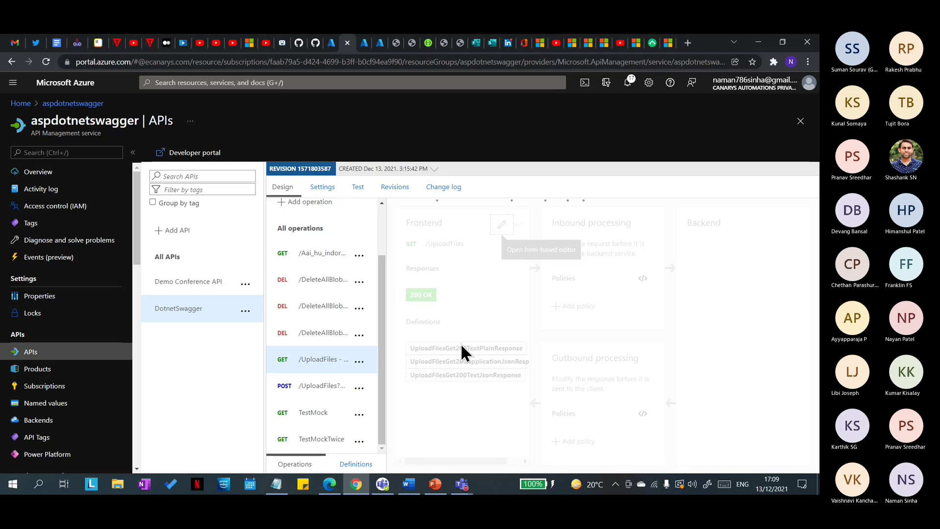
pyautogui.click(358, 189)
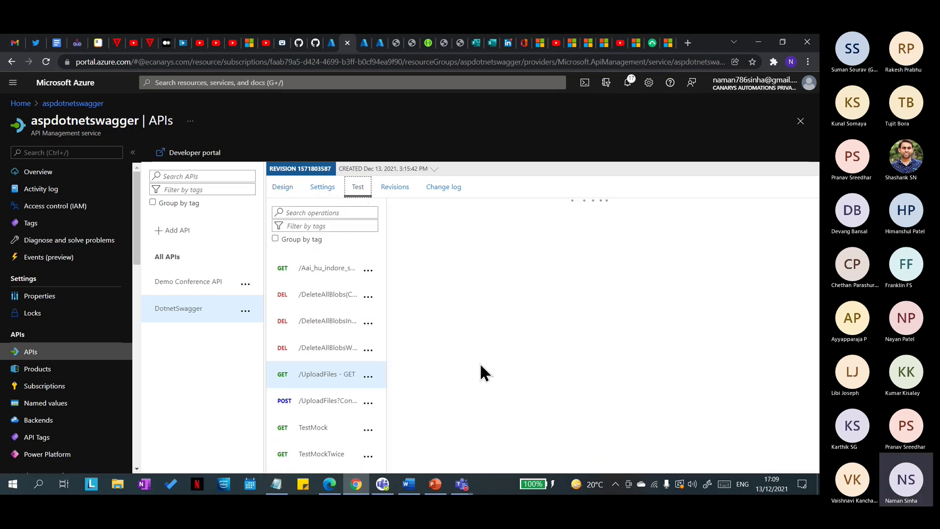
pyautogui.scroll(-5, 480, 371)
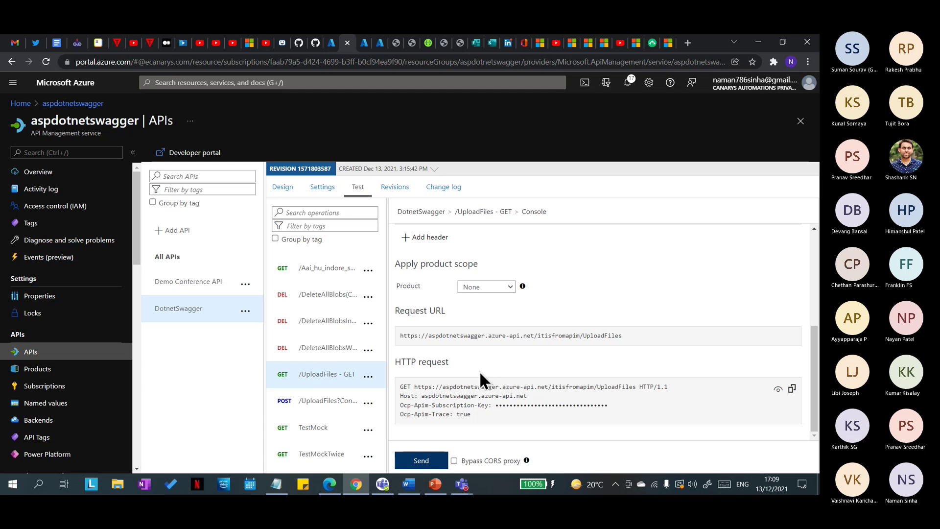
pyautogui.click(421, 460)
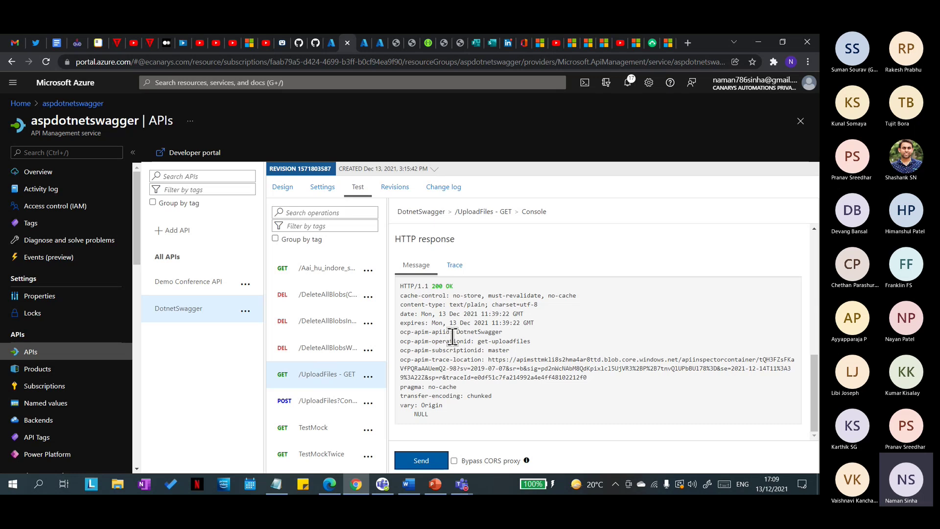
# Step: Unmask the subscription key in the request and examine its header line
pyautogui.scroll(3, 461, 339)
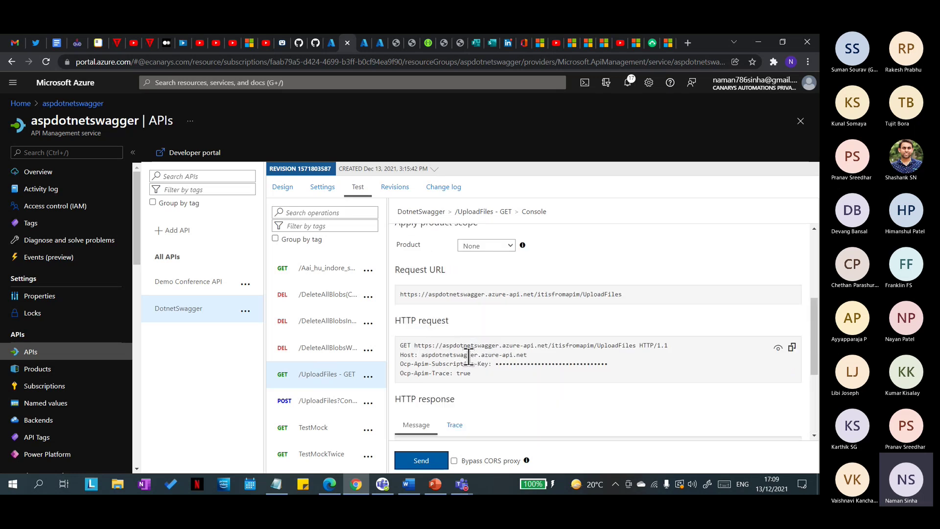
pyautogui.click(778, 348)
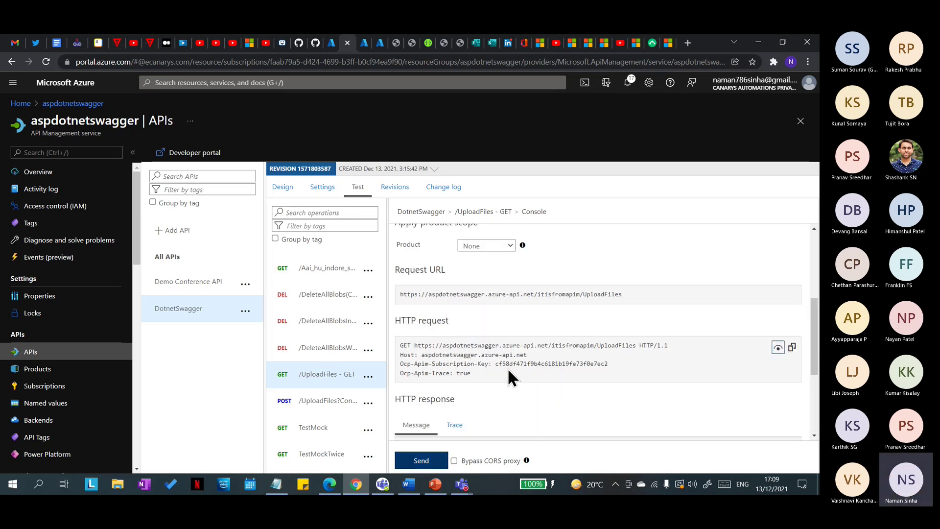
pyautogui.moveTo(496, 365); pyautogui.dragTo(501, 367)
pyautogui.moveTo(602, 364); pyautogui.dragTo(610, 363)
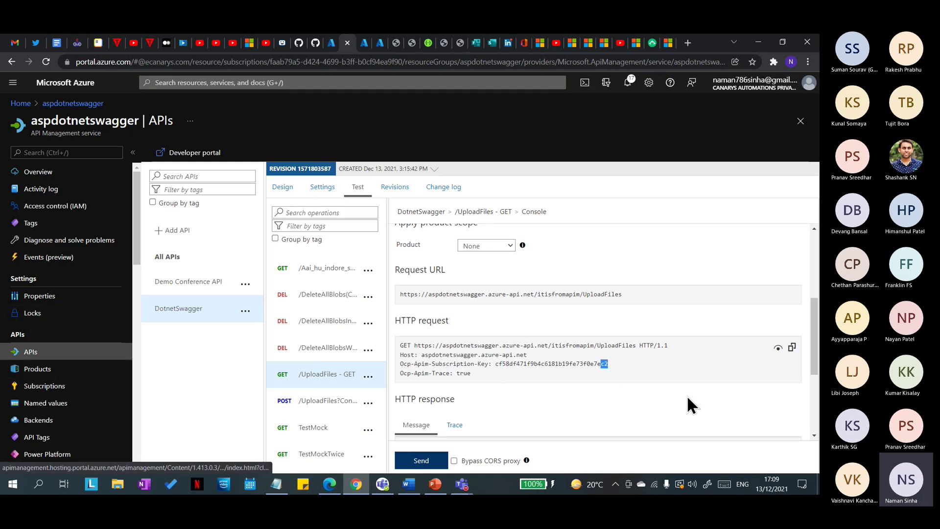
pyautogui.moveTo(618, 366); pyautogui.dragTo(406, 371)
pyautogui.click(497, 377)
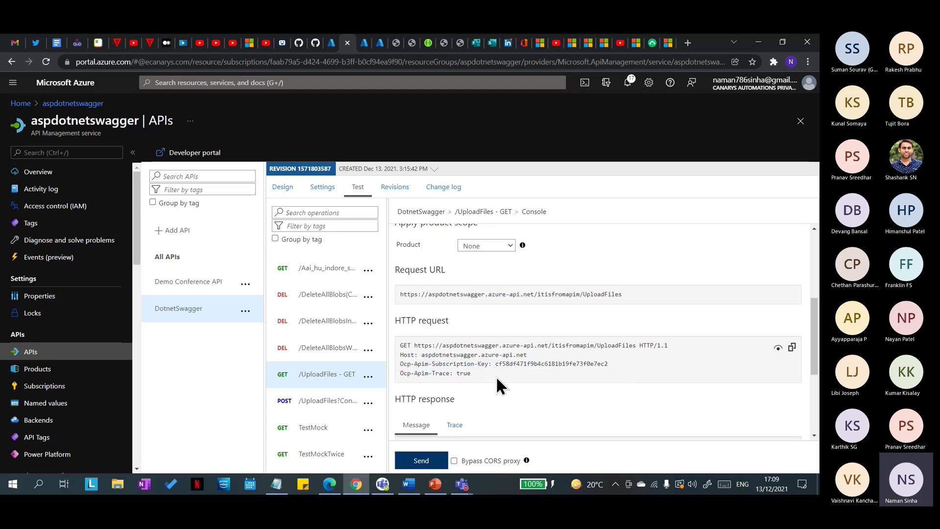
pyautogui.click(43, 387)
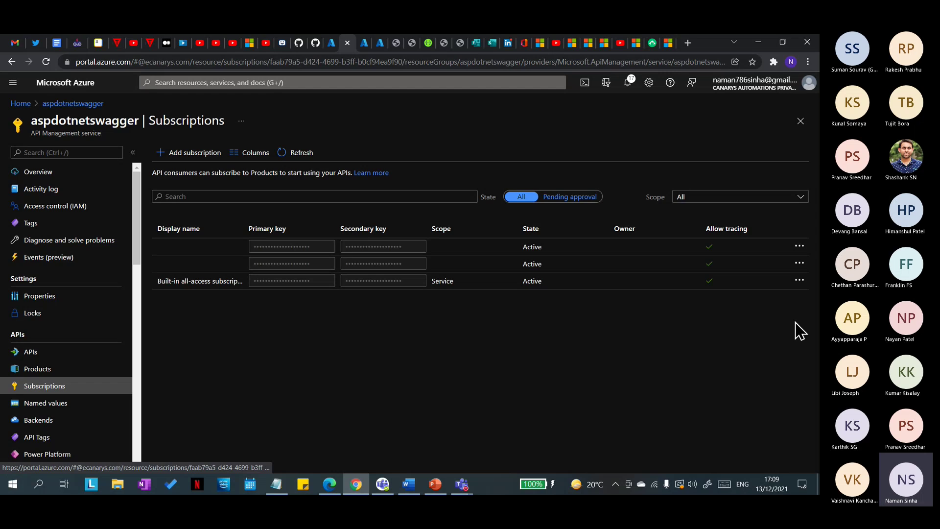
# Step: Show the primary and secondary keys of the service-scoped built-in subscription
pyautogui.click(799, 280)
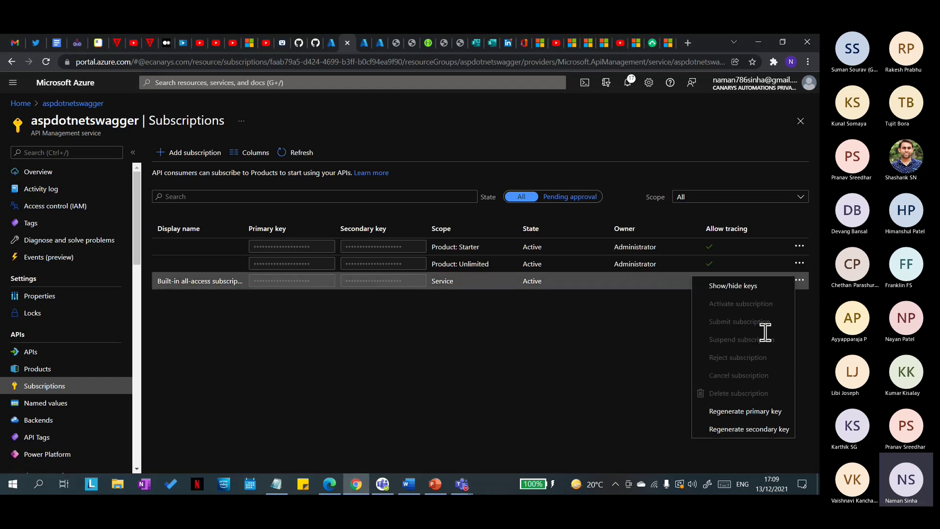
pyautogui.click(401, 298)
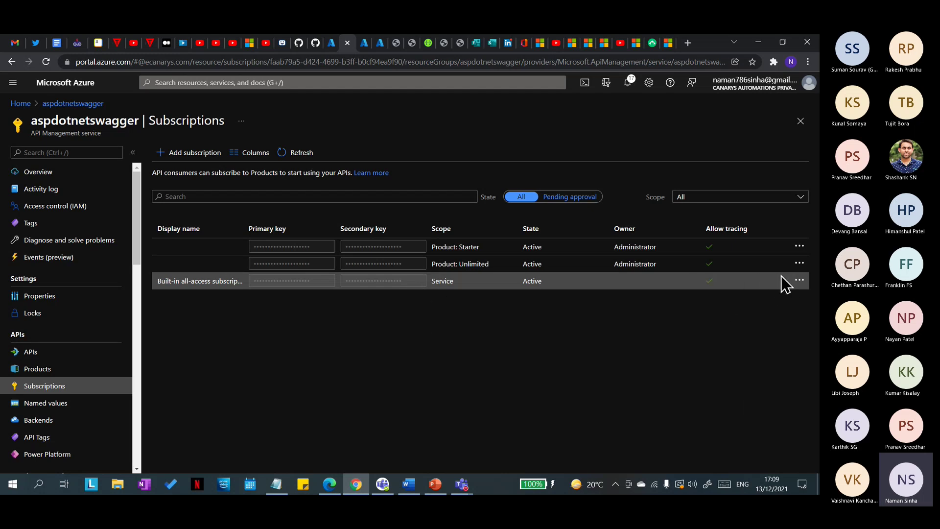
pyautogui.click(798, 280)
pyautogui.click(320, 300)
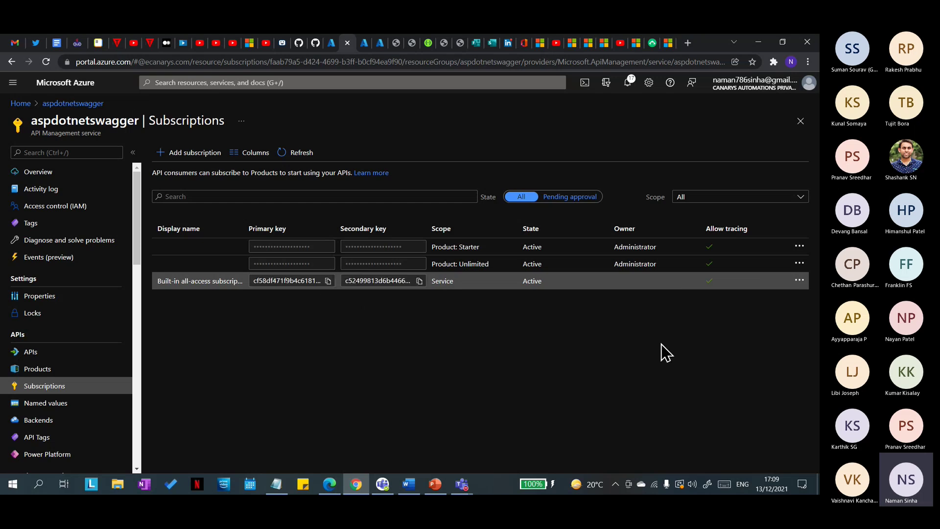
pyautogui.click(799, 280)
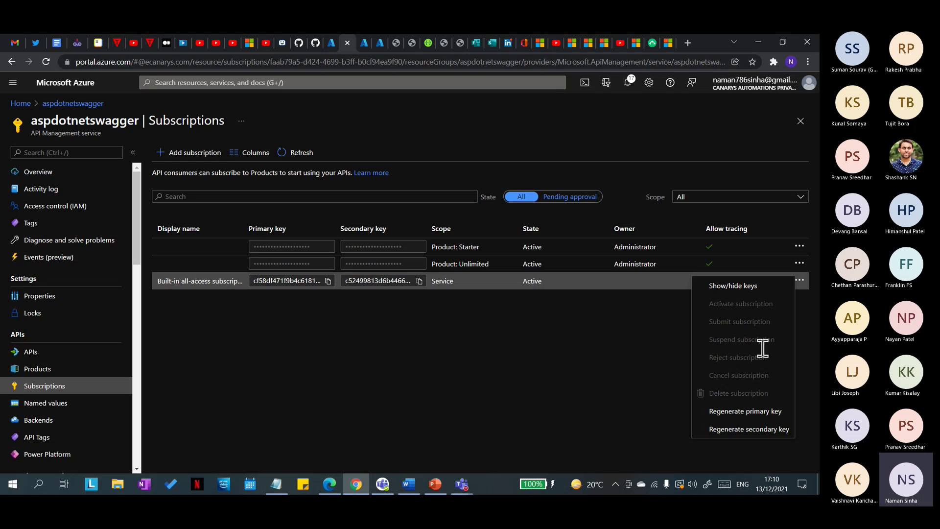
pyautogui.click(584, 373)
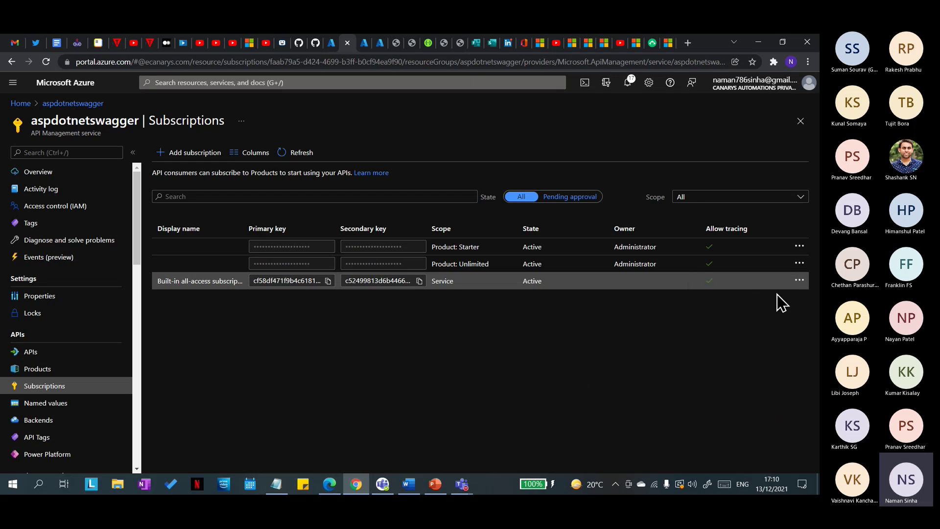
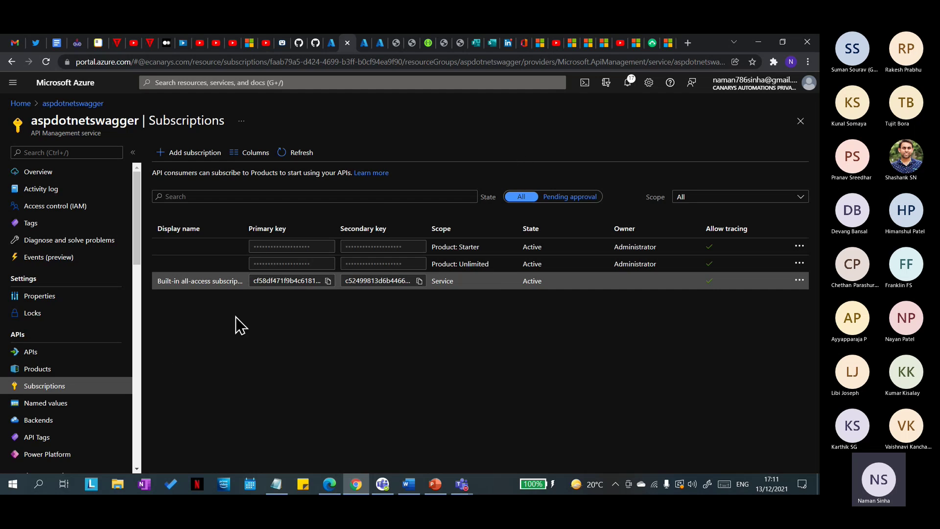
# Step: After a brief look at APIs, show the aspdotnetswagger Products list with Starter and Unlimited
pyautogui.click(51, 373)
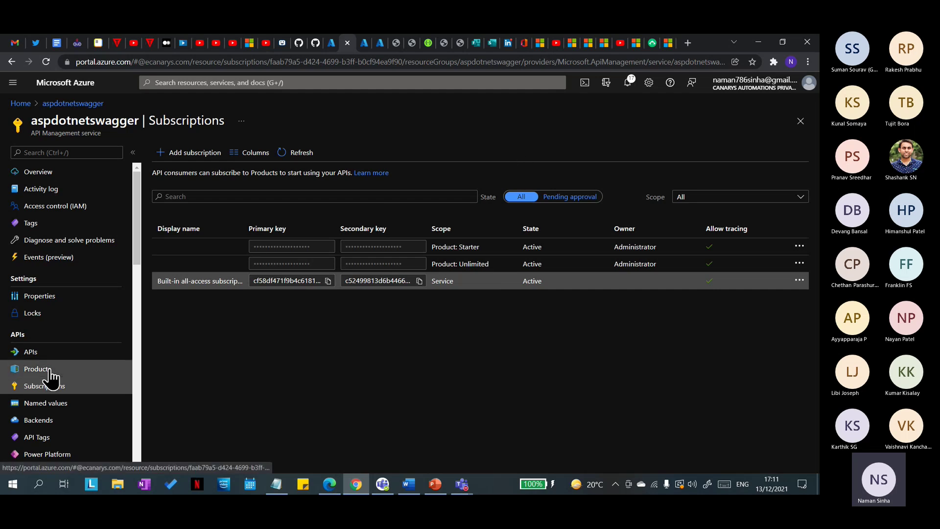
pyautogui.click(46, 353)
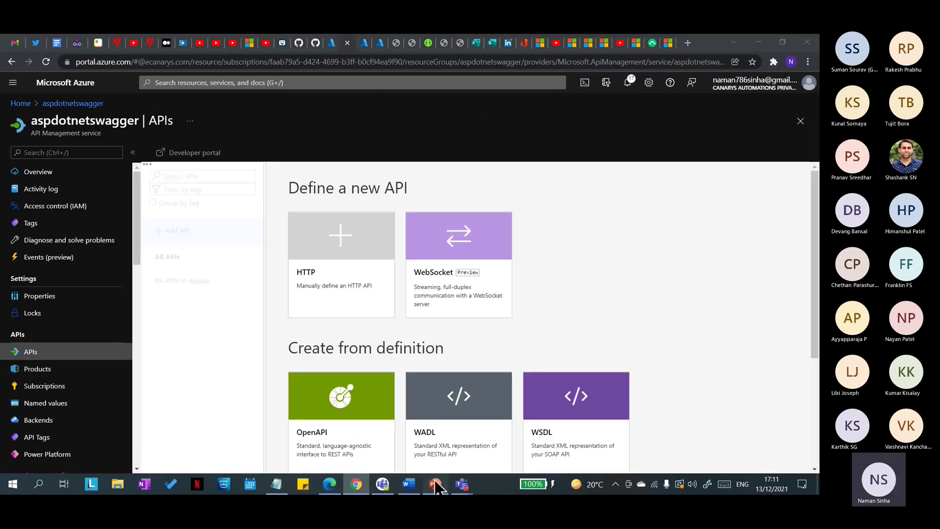
pyautogui.click(435, 483)
pyautogui.click(435, 484)
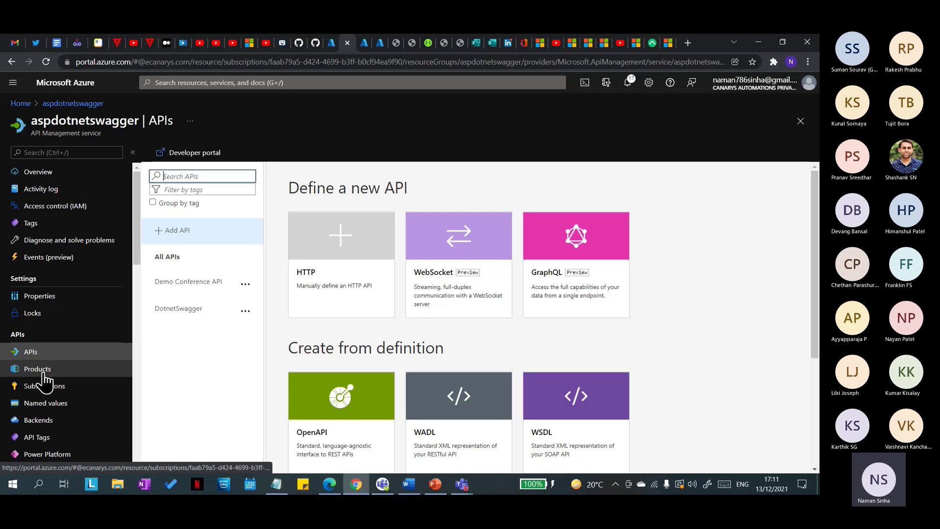
pyautogui.click(41, 354)
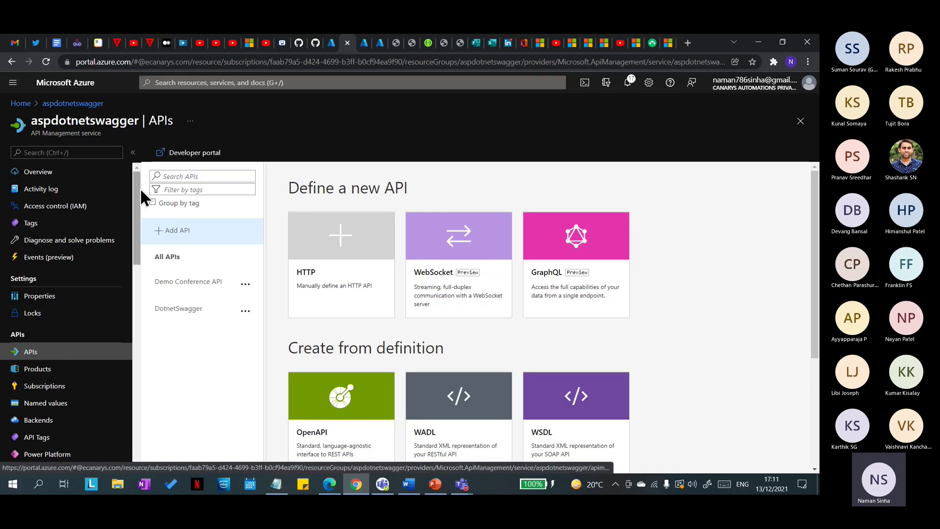
pyautogui.click(33, 377)
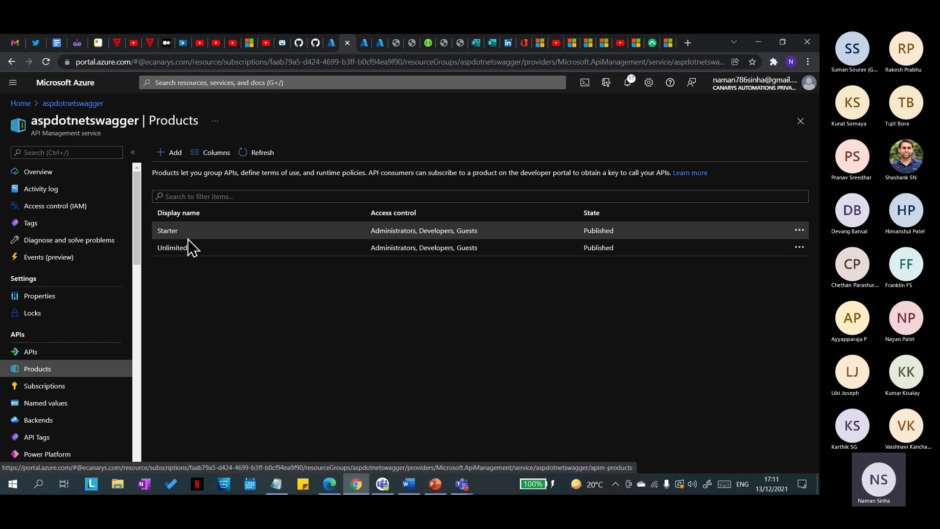
# Step: Start a new product named SampleProdcut with Requires subscription unchecked
pyautogui.click(172, 155)
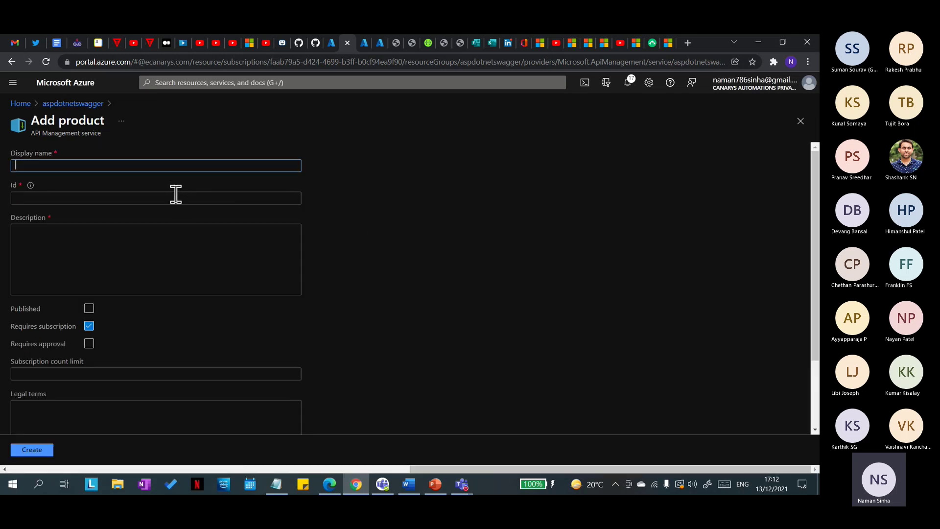
pyautogui.write('Sample')
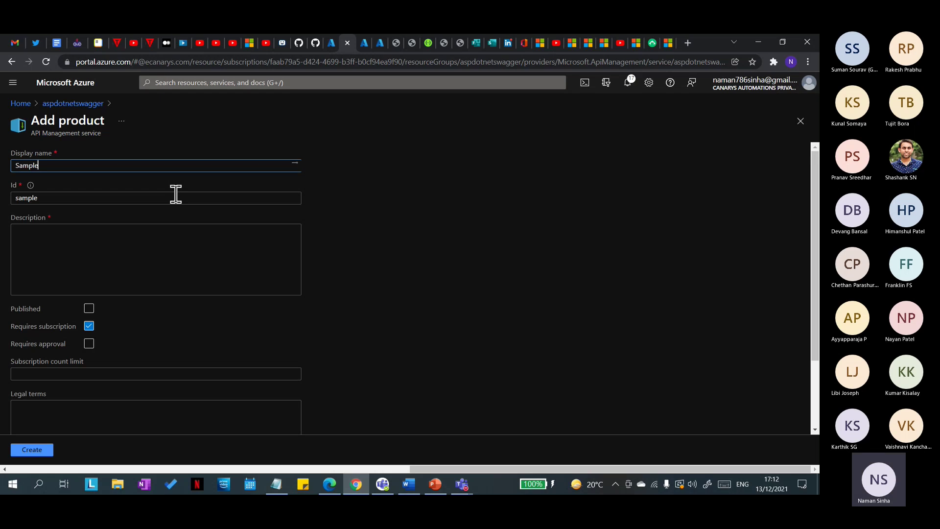
pyautogui.write('Prodcut')
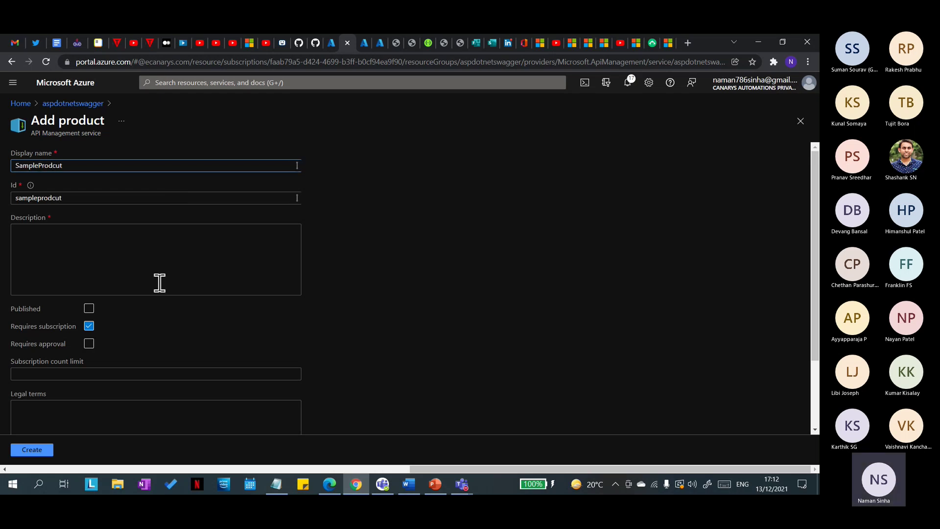
pyautogui.scroll(-1, 126, 284)
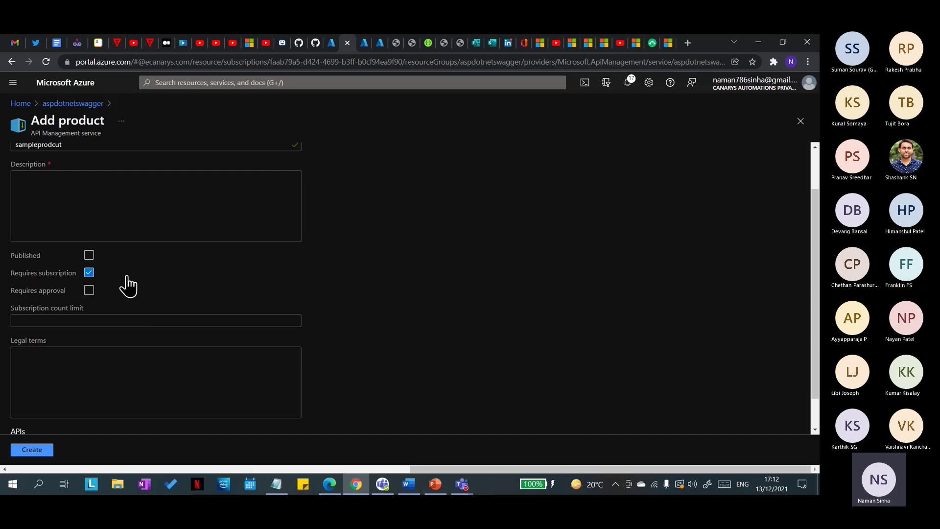
pyautogui.click(90, 272)
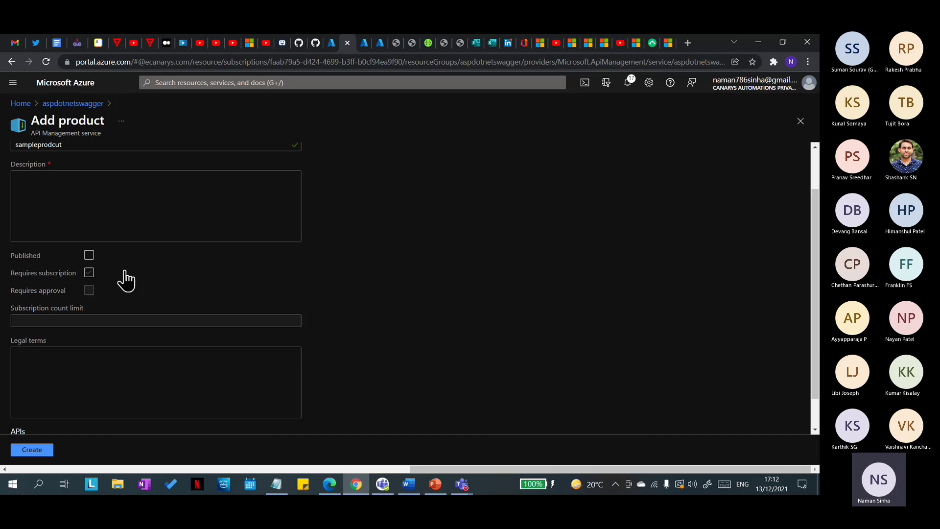
pyautogui.scroll(-1, 80, 323)
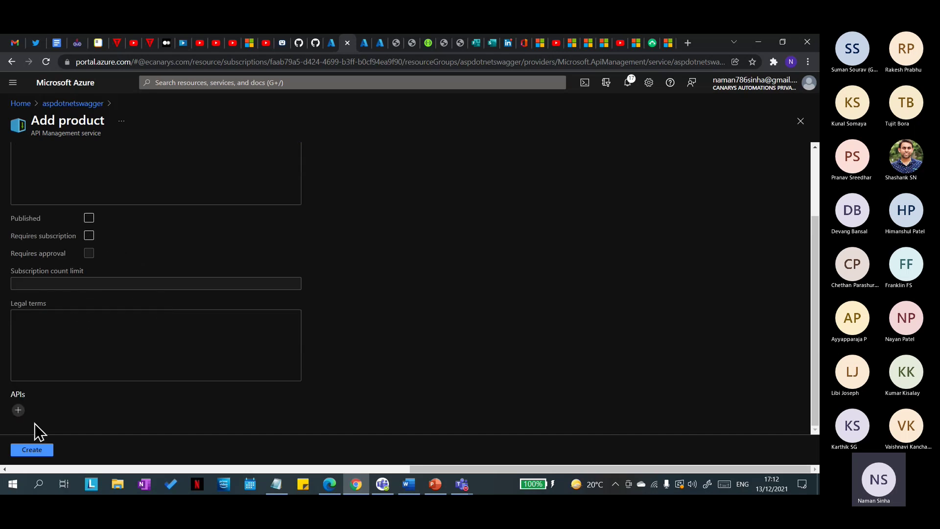
pyautogui.click(23, 451)
# Step: Add the description 'Qwerty' and create the SampleProdcut product
pyautogui.scroll(2, 154, 265)
pyautogui.click(157, 246)
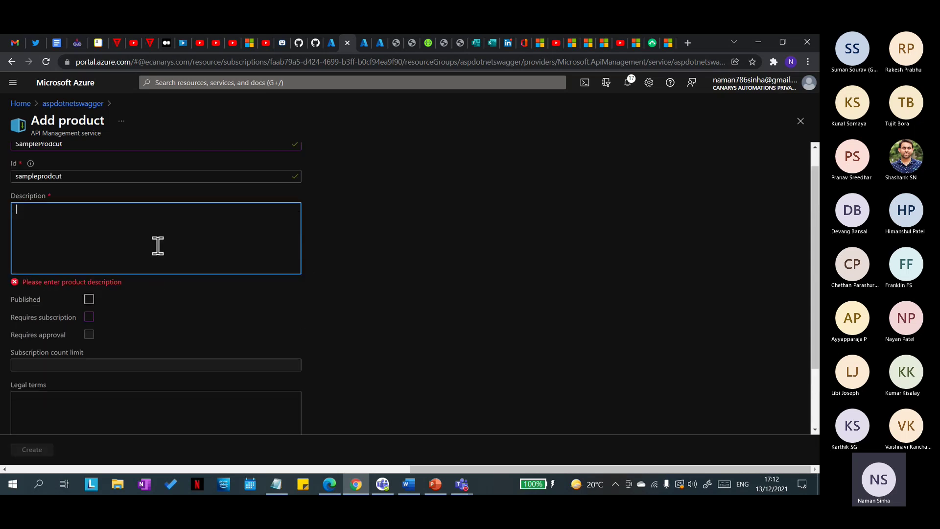
pyautogui.write('Qwerty')
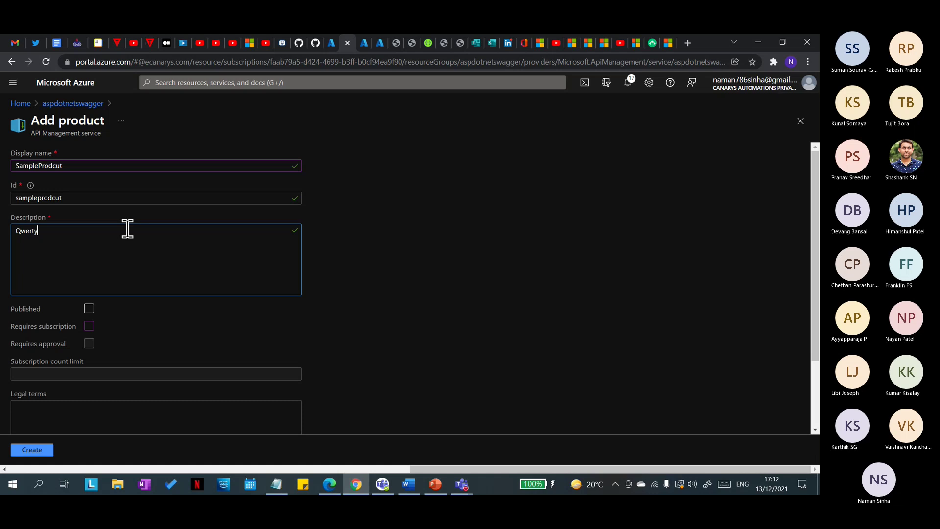
pyautogui.scroll(-2, 105, 177)
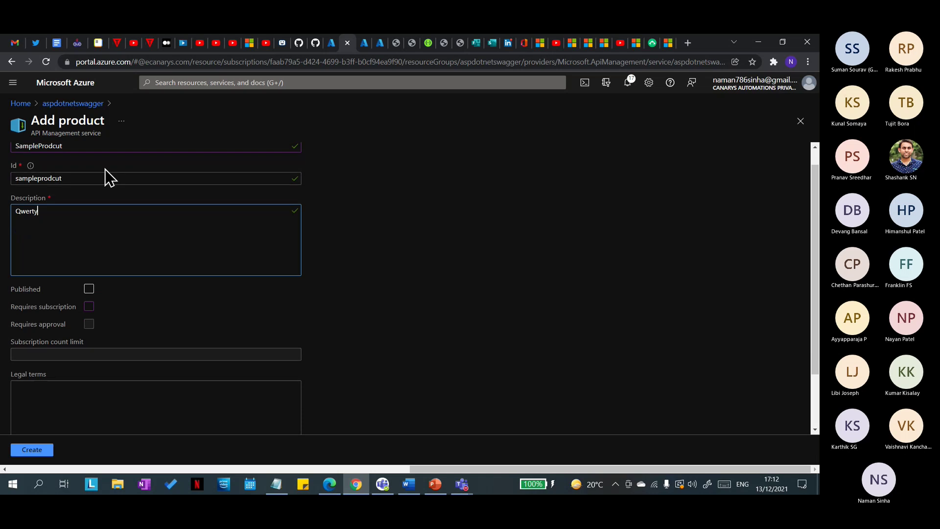
pyautogui.click(48, 451)
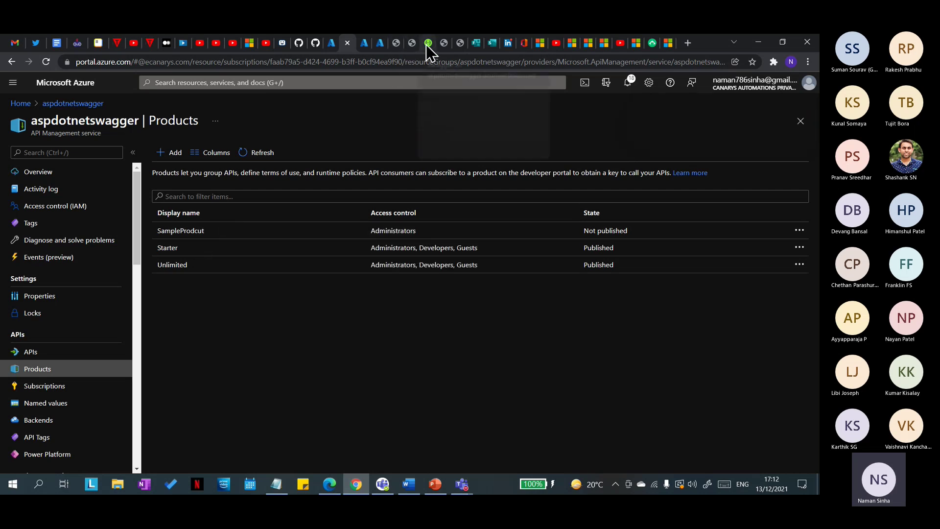
# Step: Review the Developer portal overview page, then view the API's OpenAPI 3.0.1 swagger.json
pyautogui.scroll(-3, 59, 390)
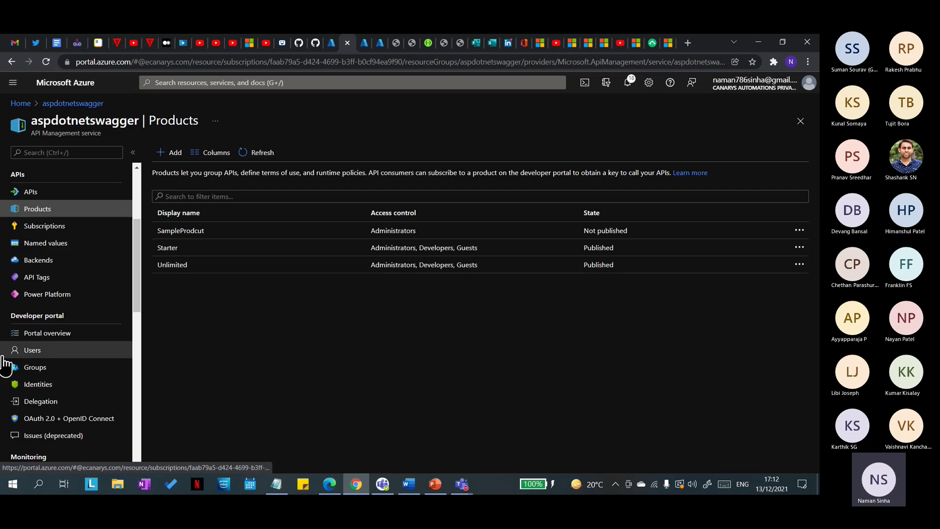
pyautogui.click(63, 338)
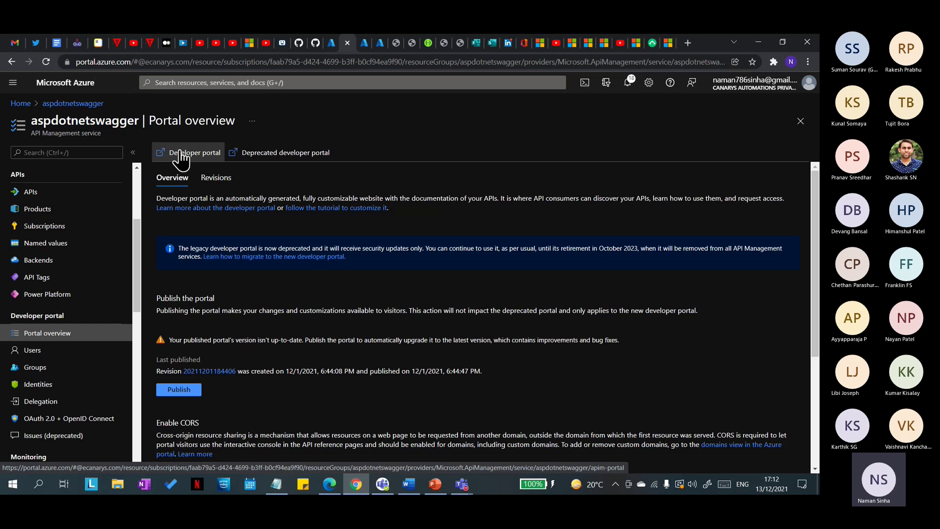
pyautogui.scroll(-3, 287, 298)
pyautogui.scroll(2, 264, 279)
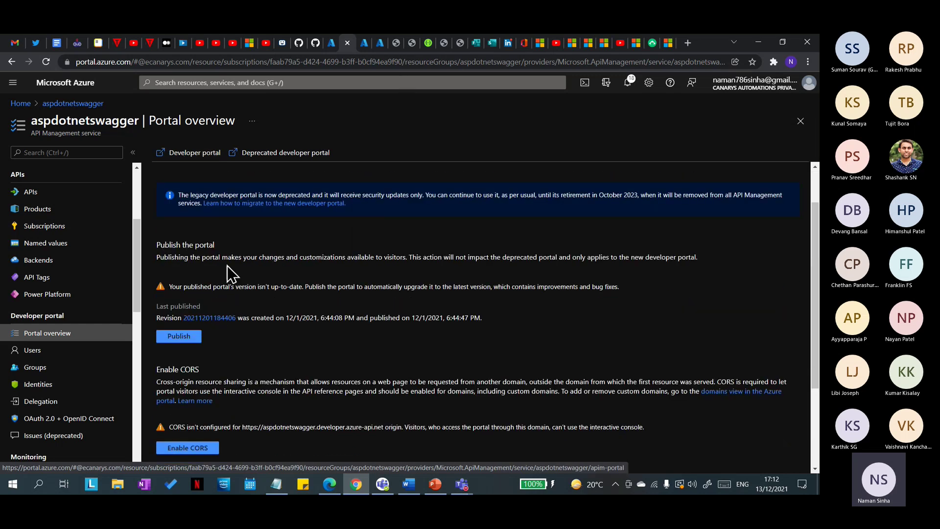
pyautogui.scroll(1, 196, 245)
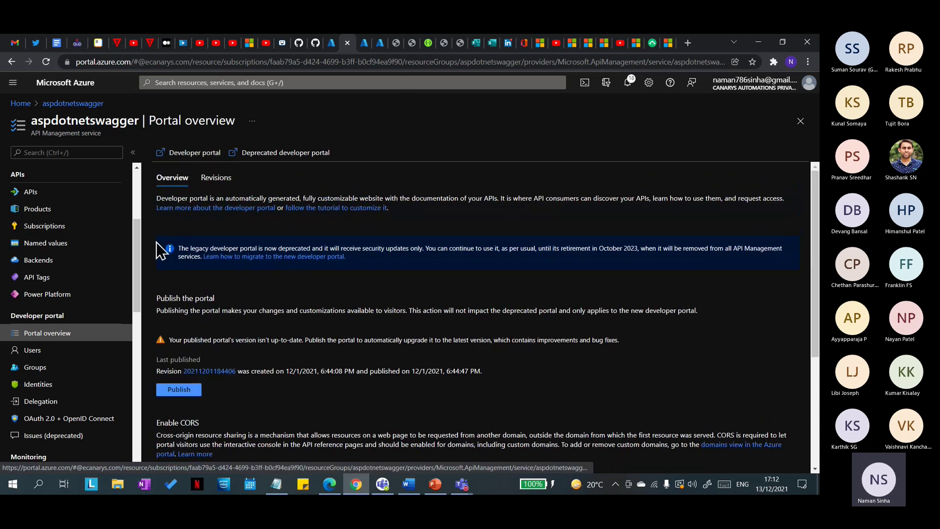
pyautogui.scroll(-1, 215, 309)
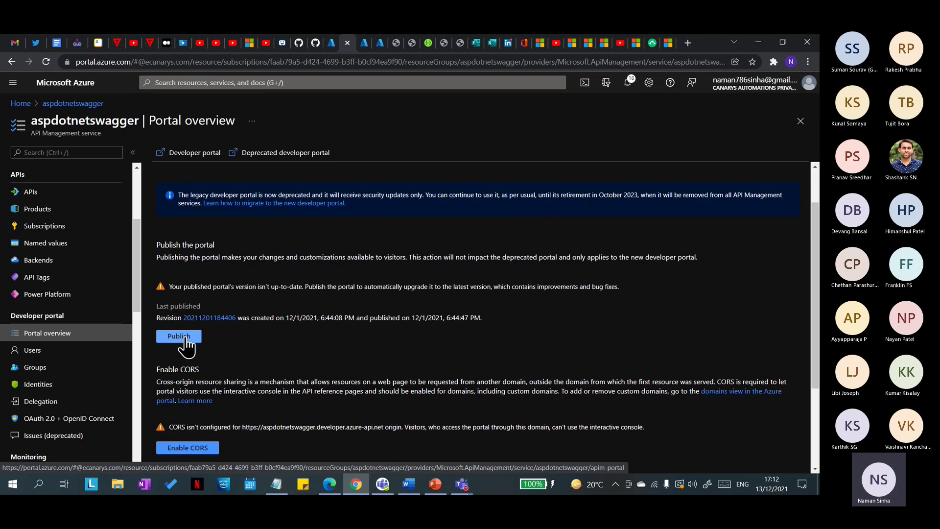
pyautogui.scroll(1, 200, 254)
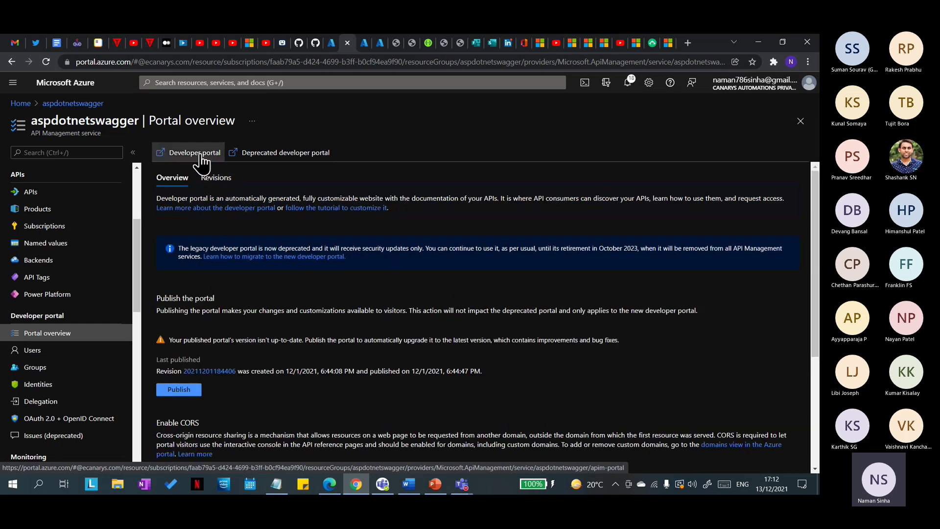
pyautogui.click(443, 43)
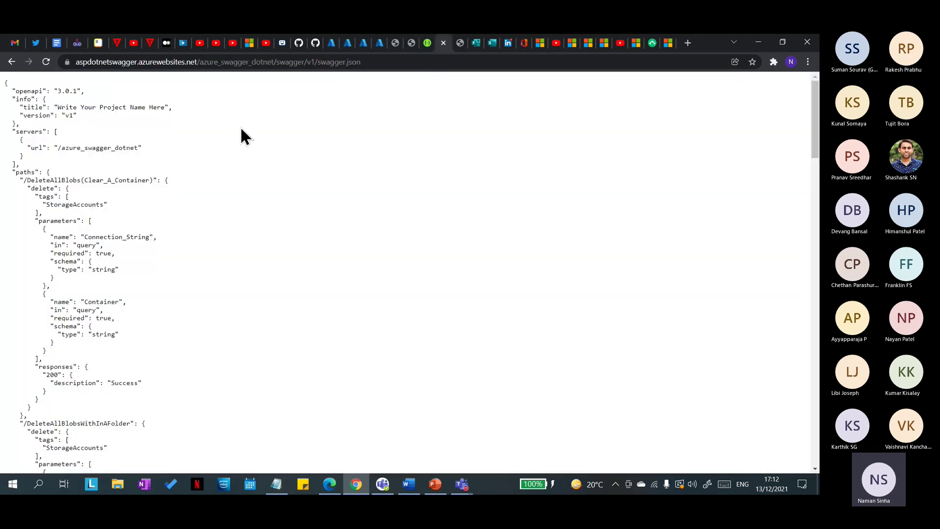
# Step: Copy the developer portal address and open it in a new tab of the other browser
pyautogui.click(392, 45)
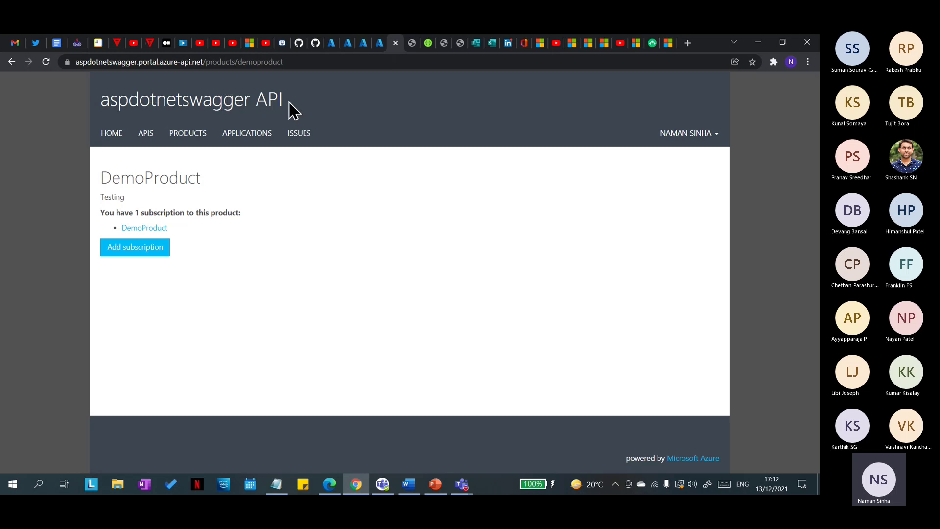
pyautogui.click(411, 44)
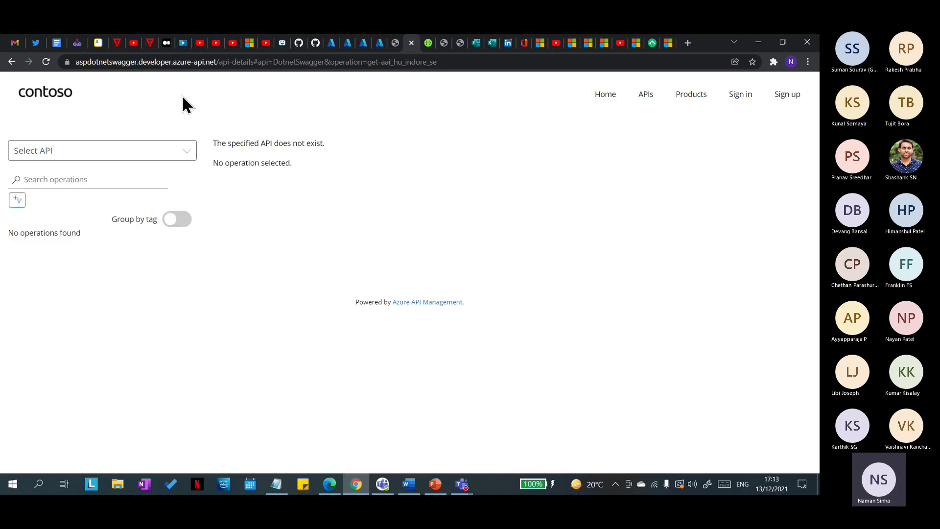
pyautogui.click(47, 63)
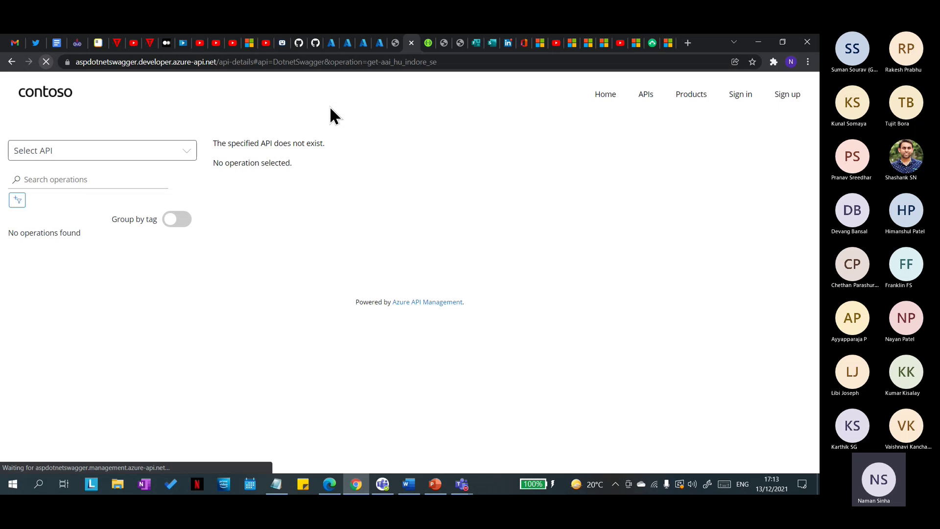
pyautogui.click(395, 44)
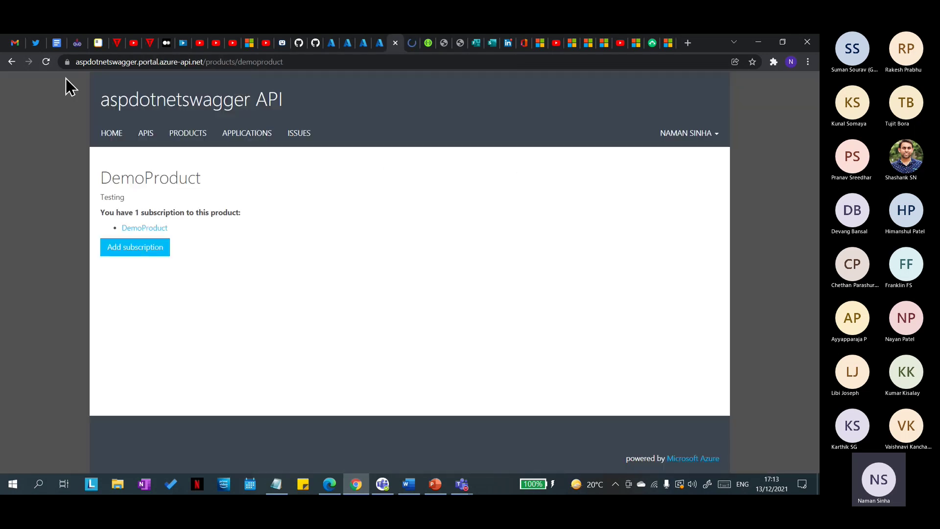
pyautogui.click(46, 62)
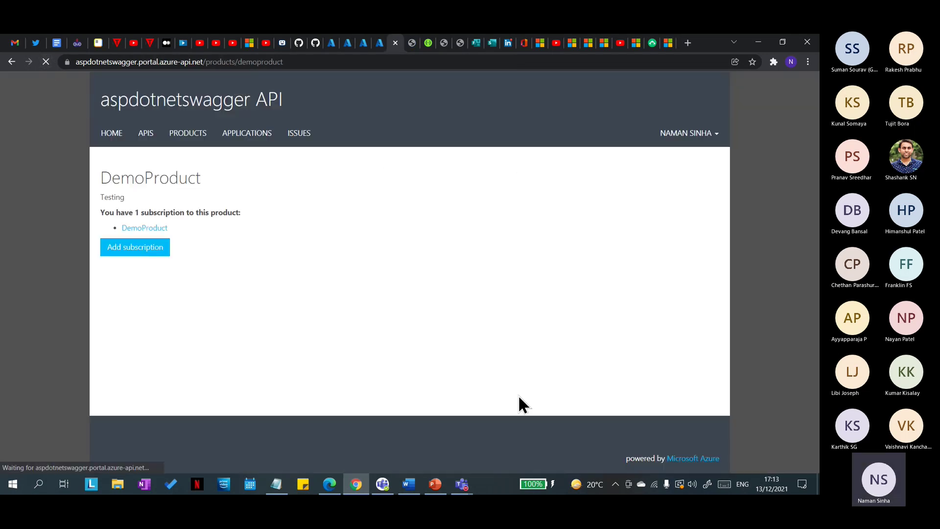
pyautogui.click(315, 43)
pyautogui.click(395, 43)
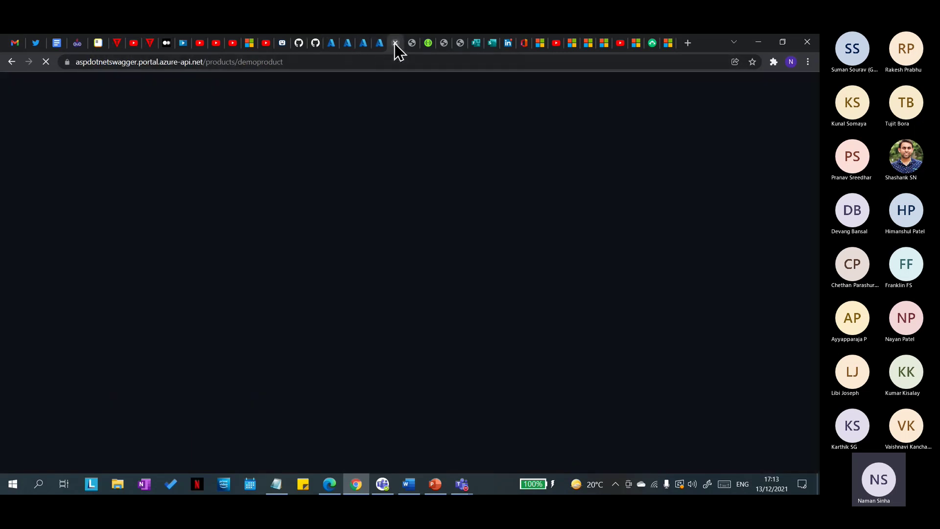
pyautogui.click(390, 62)
pyautogui.hotkey('ctrl', 'c')
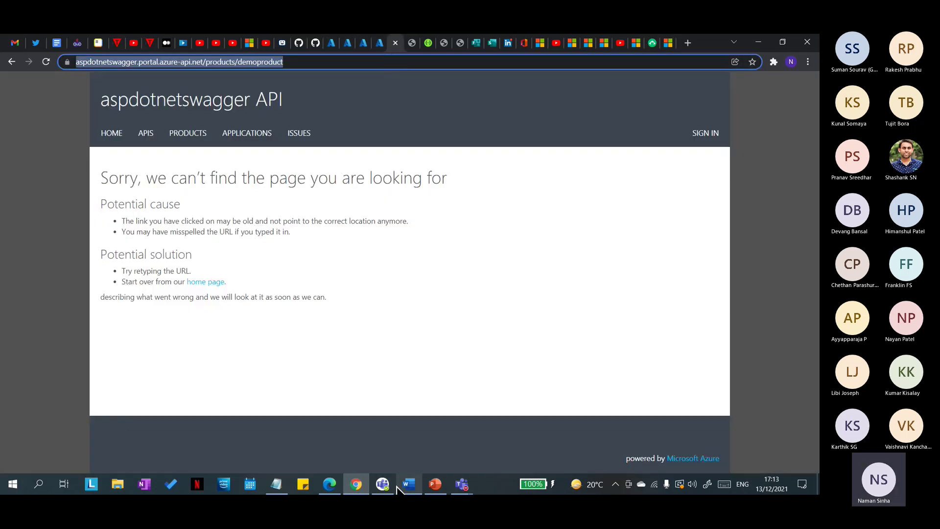
pyautogui.click(329, 483)
pyautogui.click(716, 42)
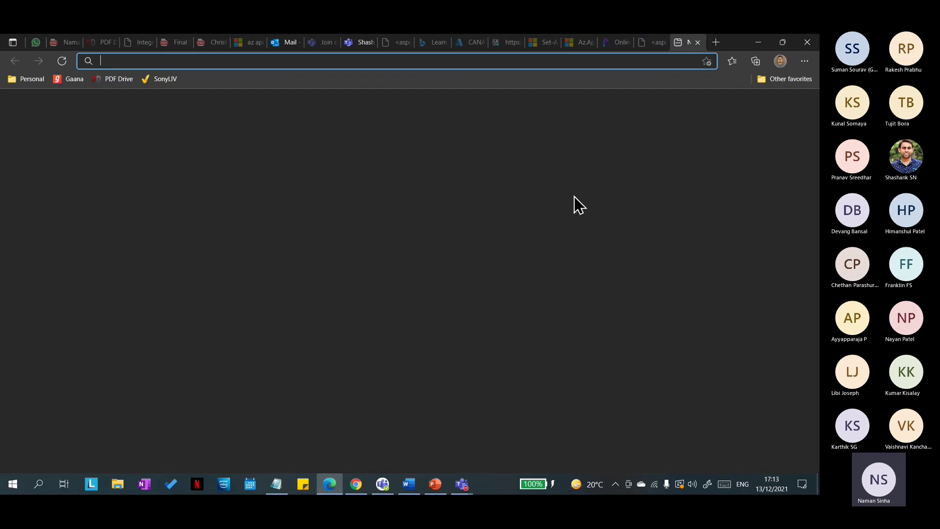
pyautogui.hotkey('ctrl', 'v')
pyautogui.press('Return')
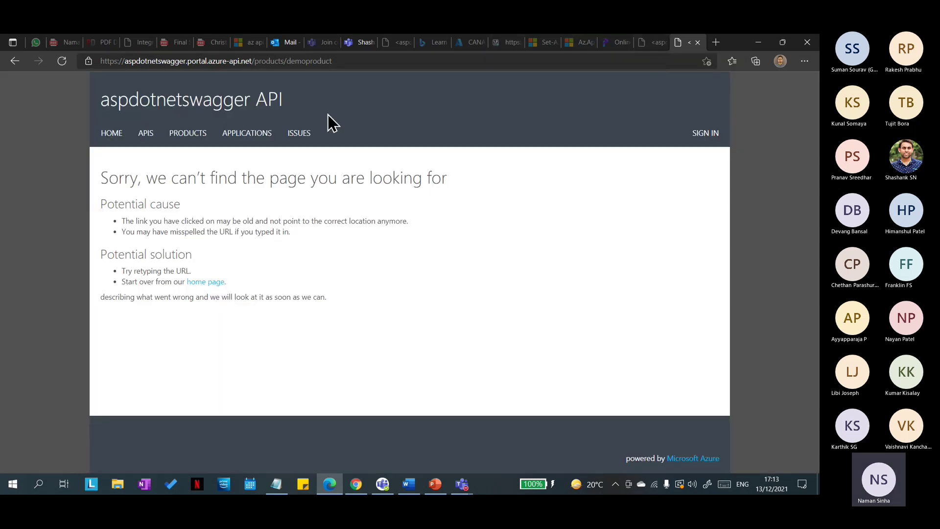
# Step: Trim the address to the portal root, browse APIs and DotnetSwagger, then view Products (Starter, Unlimited)
pyautogui.click(390, 59)
pyautogui.press('BackSpace')
pyautogui.press('BackSpace')
pyautogui.press('BackSpace')
pyautogui.press('BackSpace')
pyautogui.press('BackSpace')
pyautogui.press('BackSpace')
pyautogui.press('BackSpace')
pyautogui.press('BackSpace')
pyautogui.press('BackSpace')
pyautogui.press('BackSpace')
pyautogui.press('BackSpace')
pyautogui.press('BackSpace')
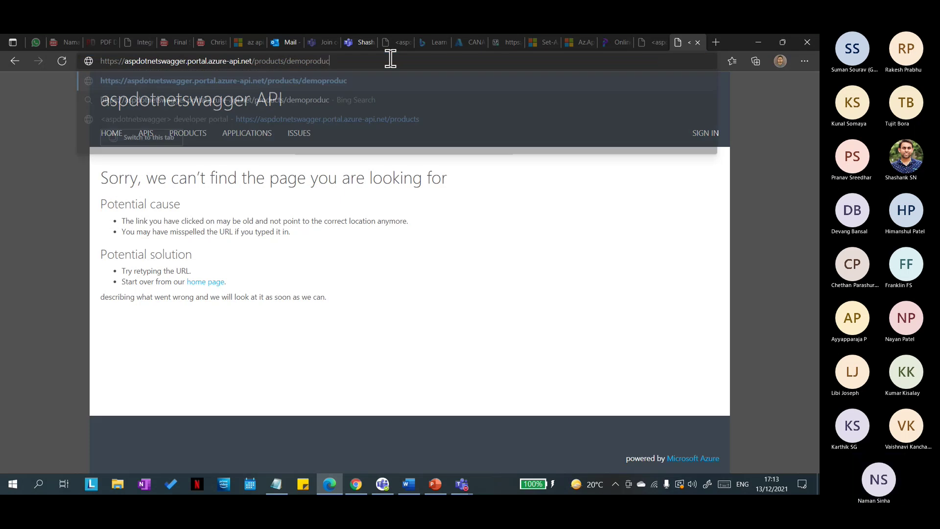
pyautogui.press('BackSpace')
pyautogui.press('BackSpace')
pyautogui.press('BackSpace')
pyautogui.press('BackSpace')
pyautogui.press('BackSpace')
pyautogui.press('BackSpace')
pyautogui.press('BackSpace')
pyautogui.press('BackSpace')
pyautogui.press('BackSpace')
pyautogui.press('Return')
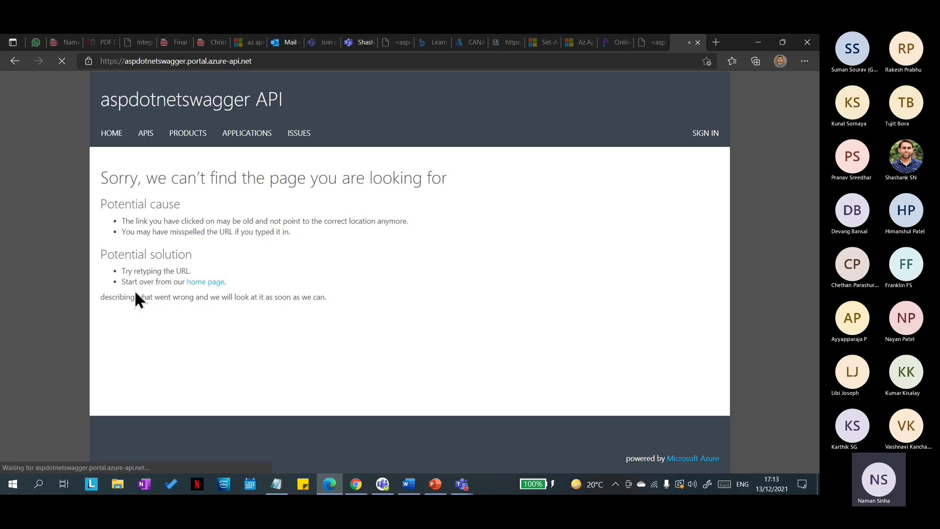
pyautogui.click(144, 135)
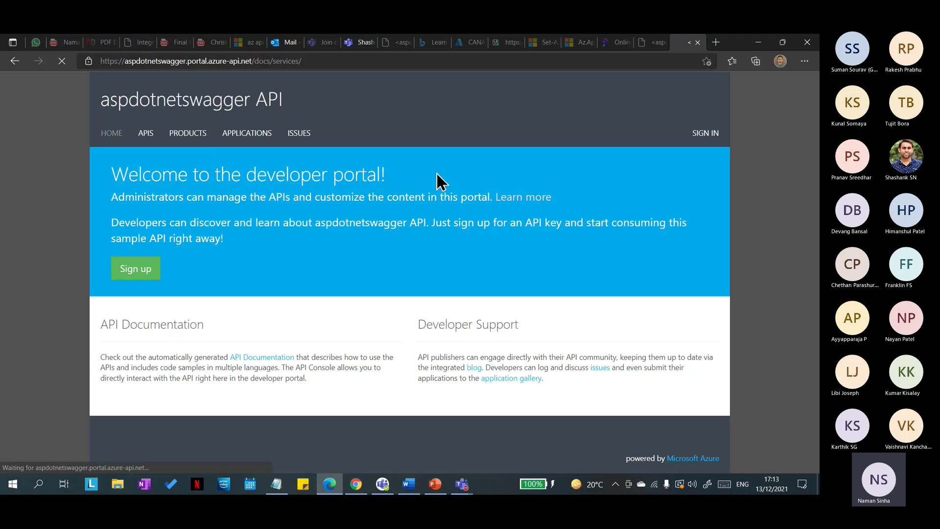
pyautogui.click(152, 208)
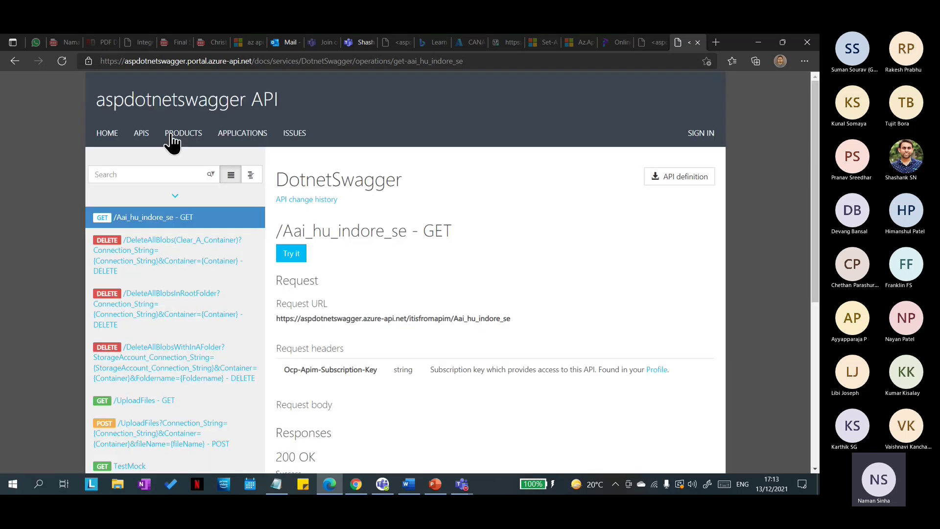
pyautogui.click(181, 135)
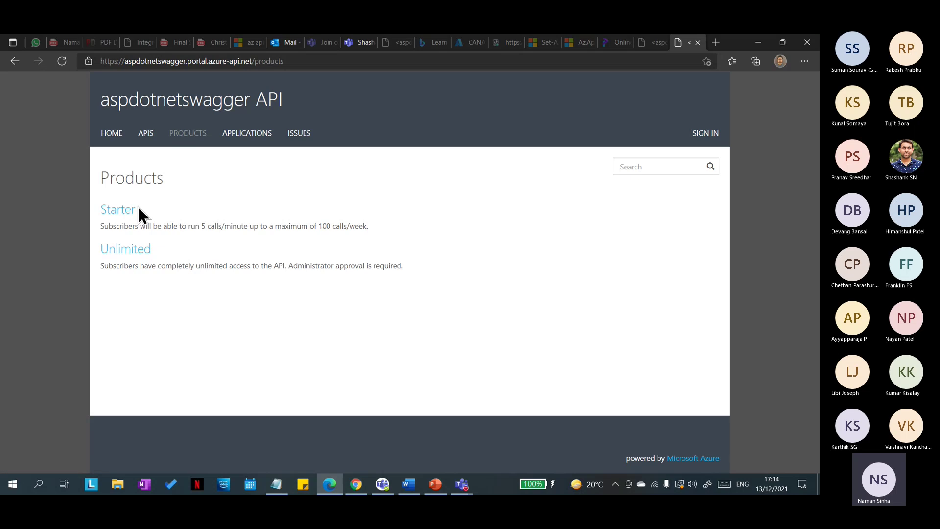
# Step: Return to the Azure portal's Portal overview tab
pyautogui.click(359, 43)
pyautogui.hotkey('ctrl', '9')
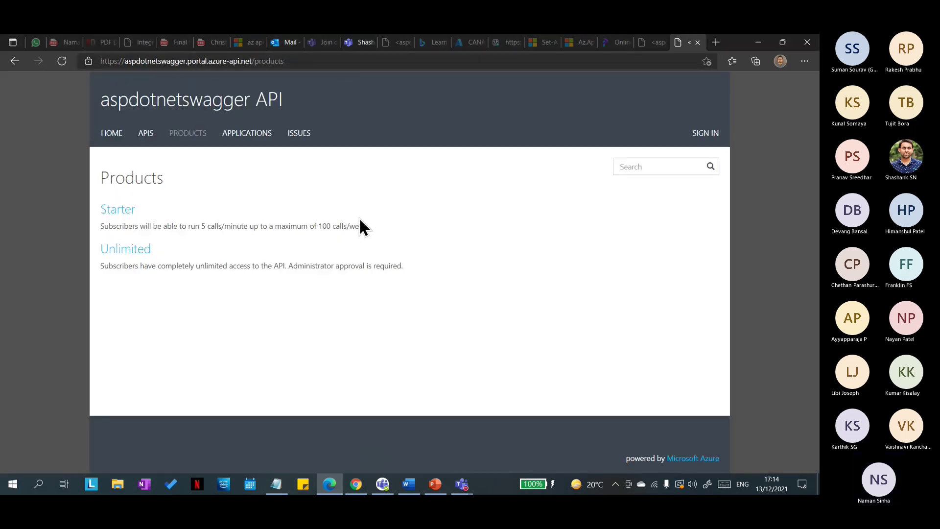
pyautogui.click(357, 484)
pyautogui.click(327, 61)
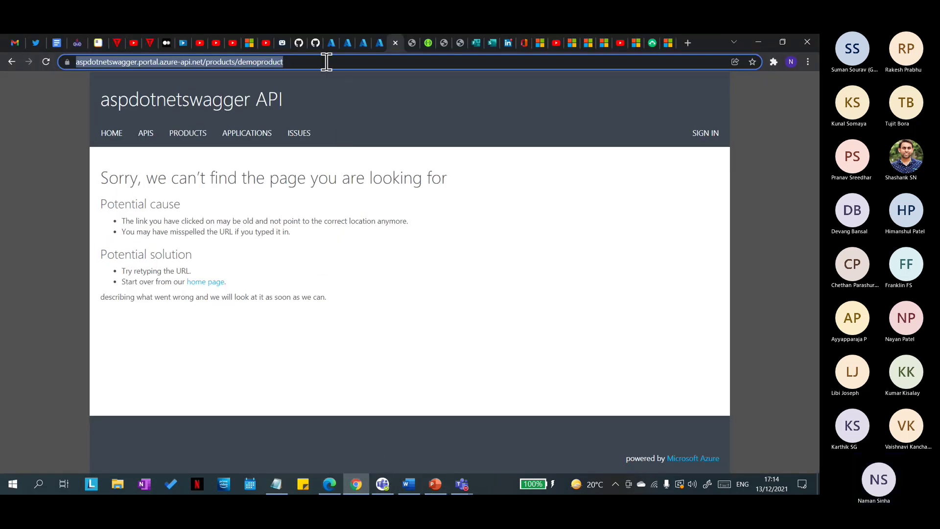
pyautogui.click(348, 47)
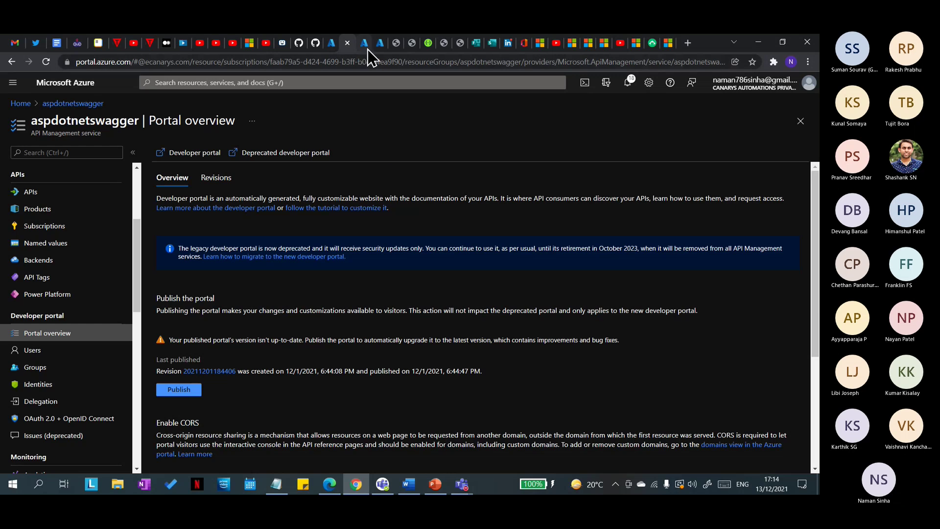
# Step: Open the Azure Products list for the service
pyautogui.click(366, 47)
pyautogui.click(345, 43)
pyautogui.scroll(2, 42, 353)
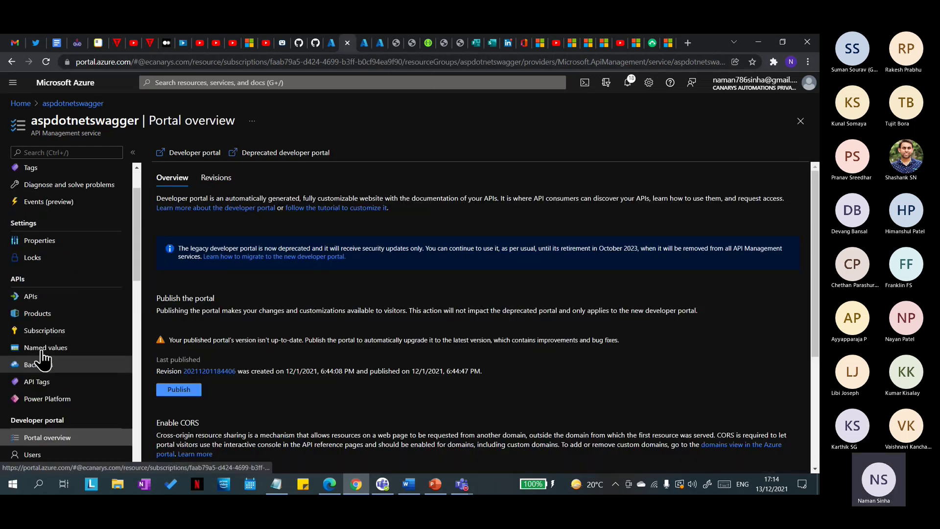
pyautogui.click(46, 316)
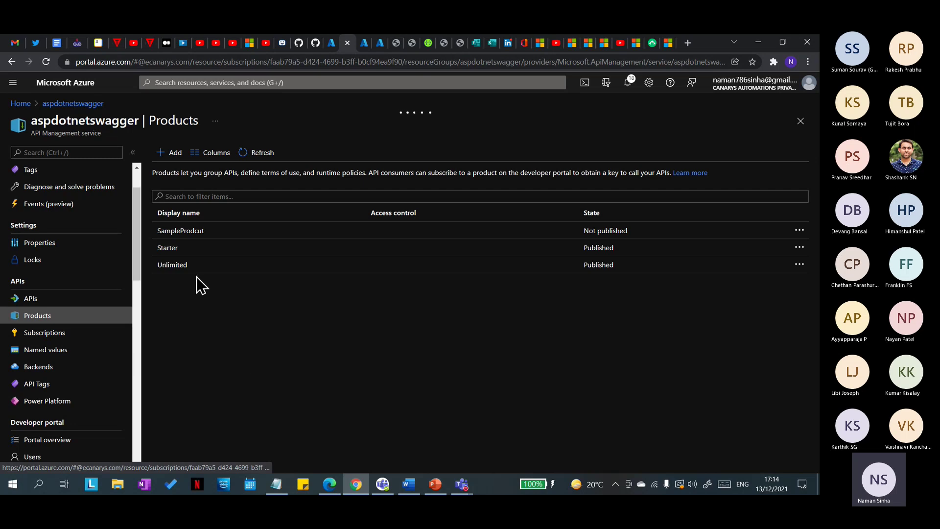
# Step: Compare with the developer portal, then publish SampleProdcut from its row menu
pyautogui.hotkey('alt', 'Tab')
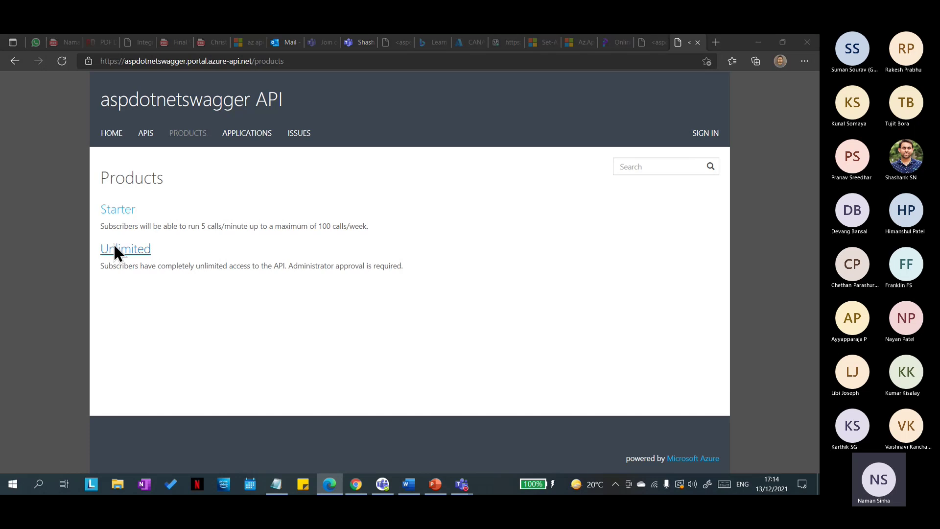
pyautogui.hotkey('alt', 'Tab')
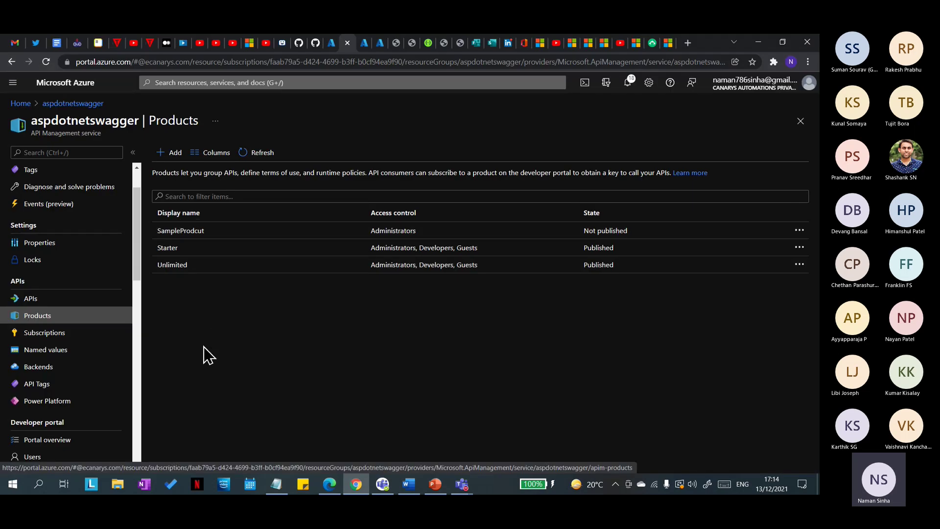
pyautogui.hotkey('alt', 'Tab')
pyautogui.hotkey('alt', 'Tab')
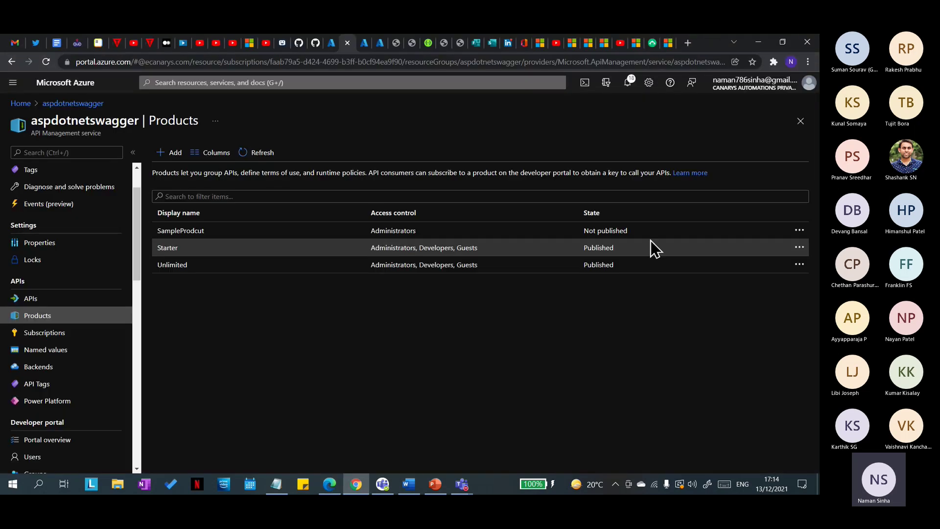
pyautogui.click(803, 232)
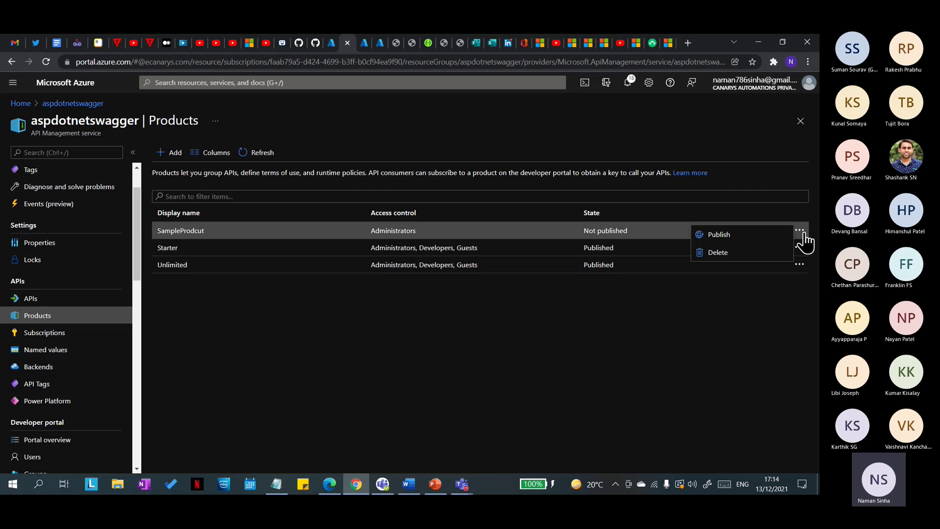
pyautogui.click(777, 235)
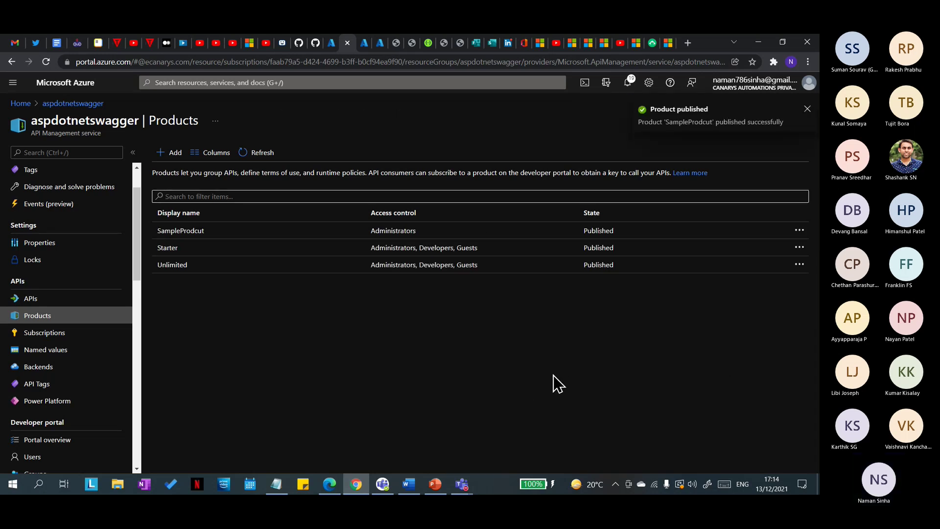
# Step: Reload the developer portal Products page, which still lists only Starter and Unlimited
pyautogui.hotkey('alt', 'Tab')
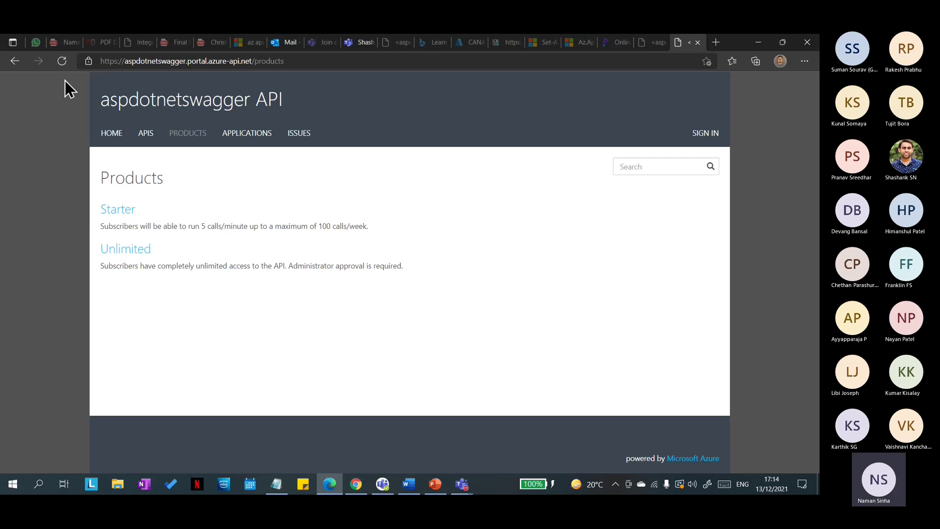
pyautogui.click(61, 60)
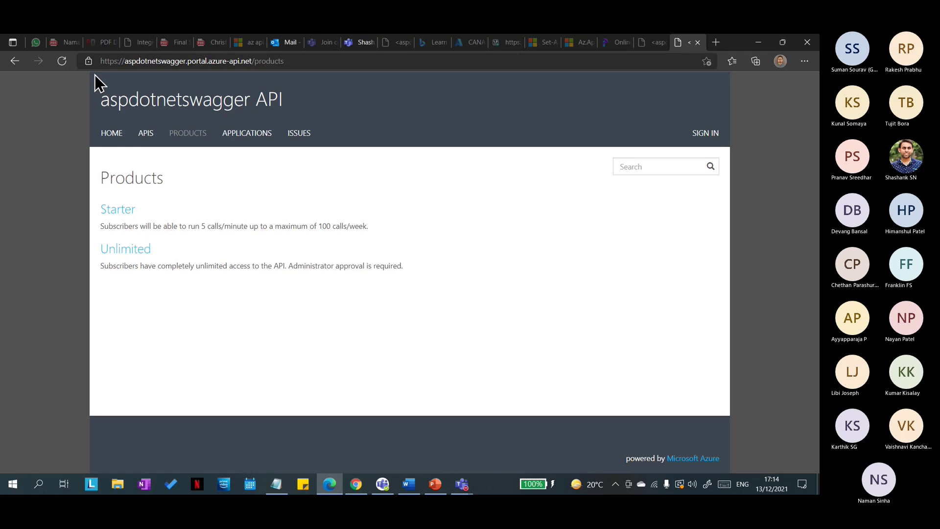
pyautogui.click(62, 62)
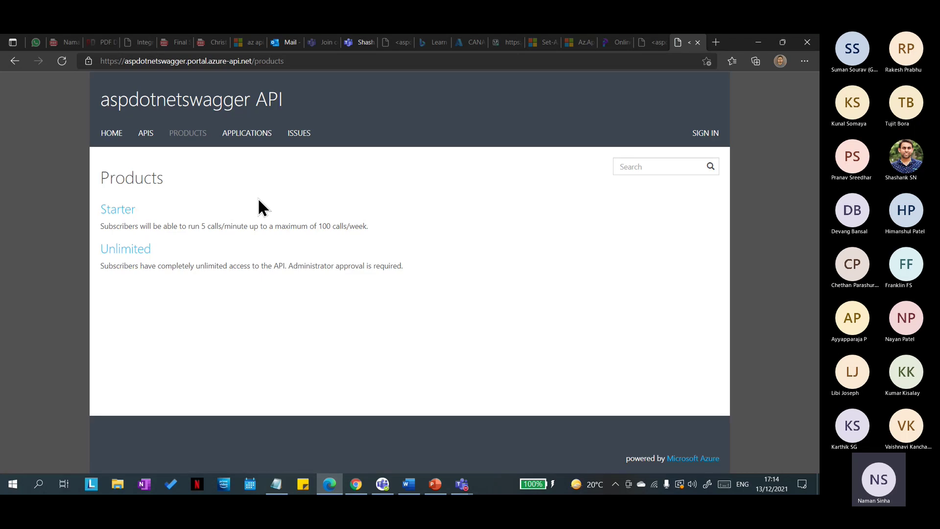
pyautogui.hotkey('alt', 'Tab')
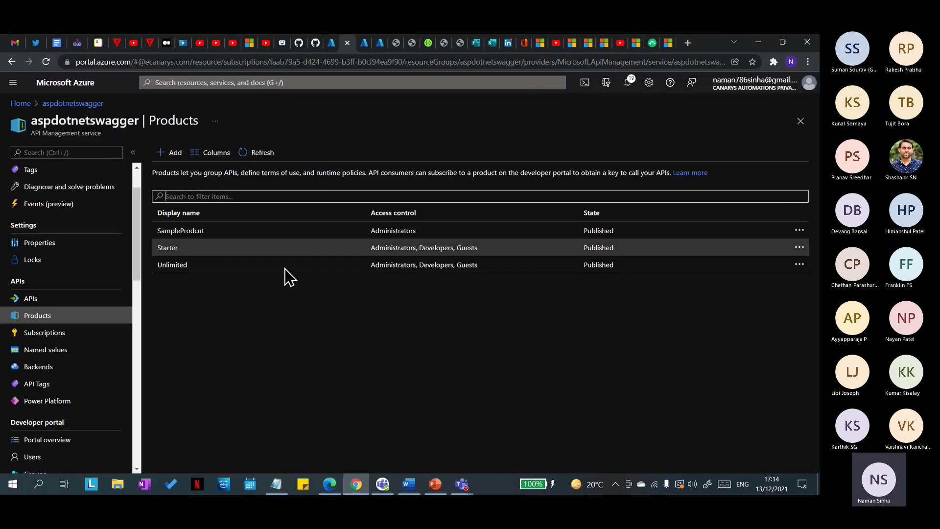
pyautogui.hotkey('alt', 'Tab')
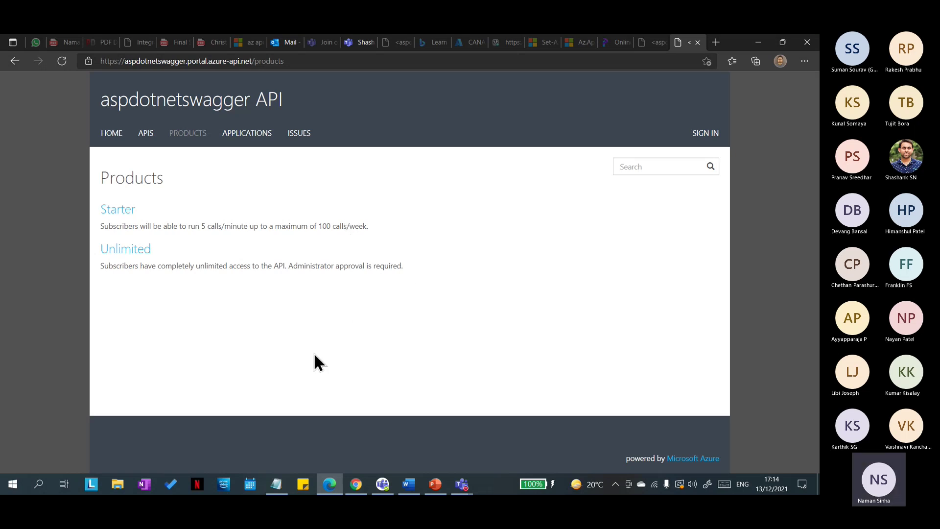
pyautogui.hotkey('alt', 'Tab')
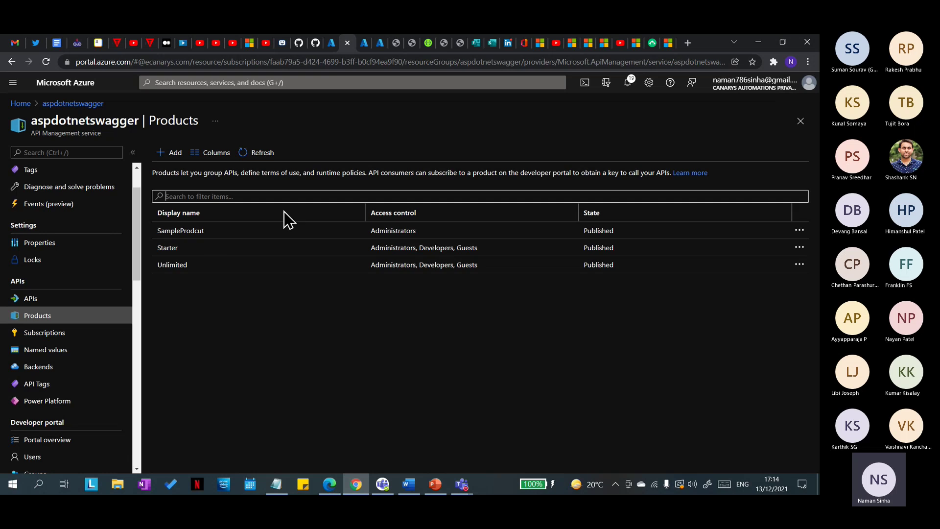
# Step: Add the DotnetSwagger API to the SampleProdcut product
pyautogui.click(222, 235)
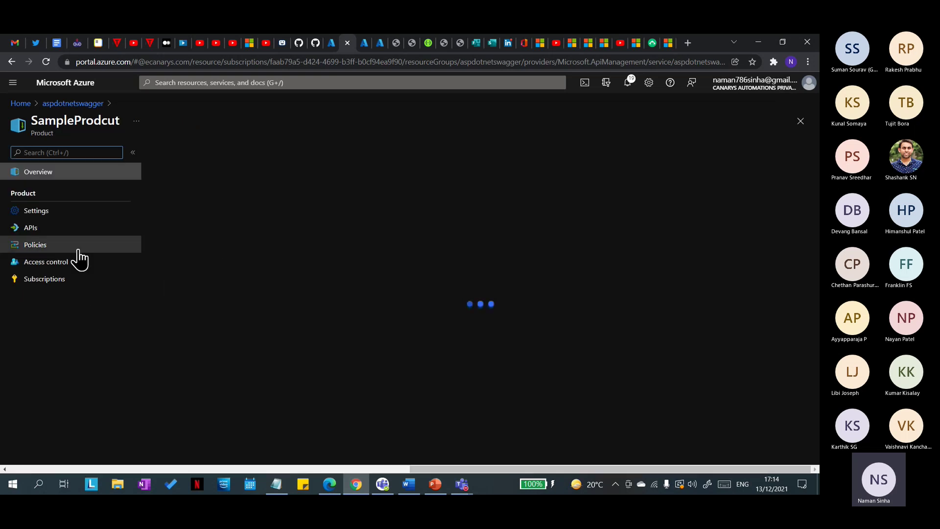
pyautogui.click(54, 234)
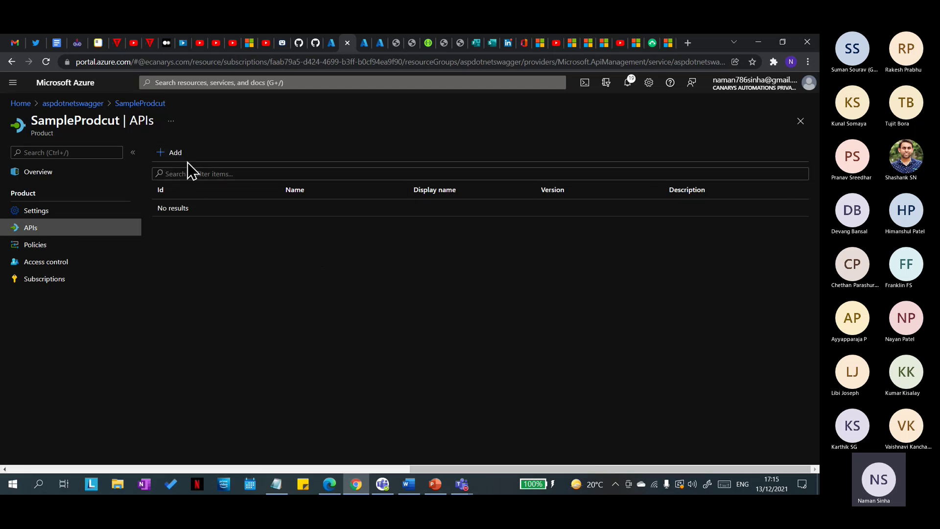
pyautogui.click(167, 153)
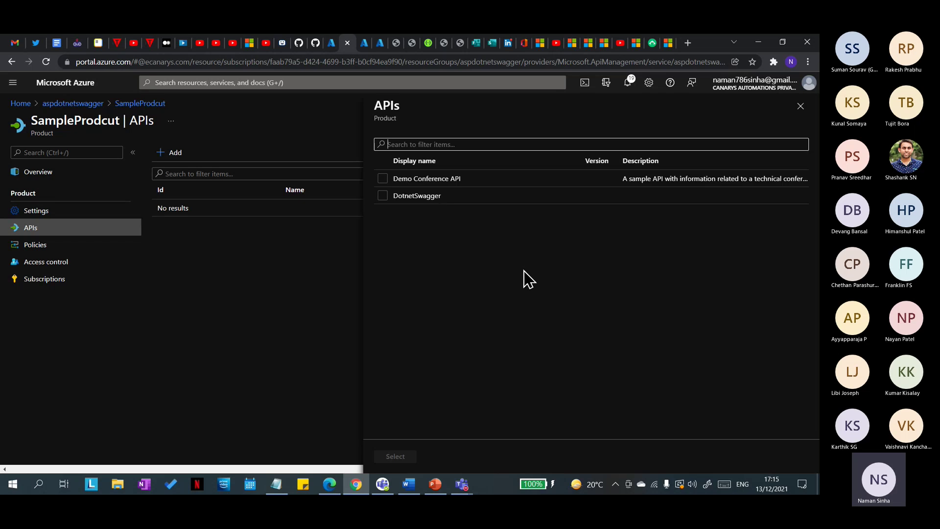
pyautogui.click(385, 198)
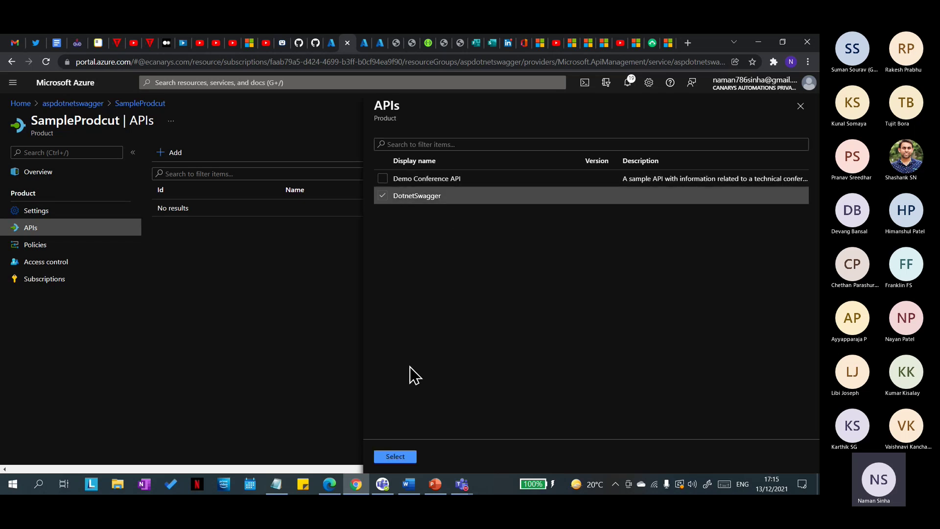
pyautogui.click(395, 457)
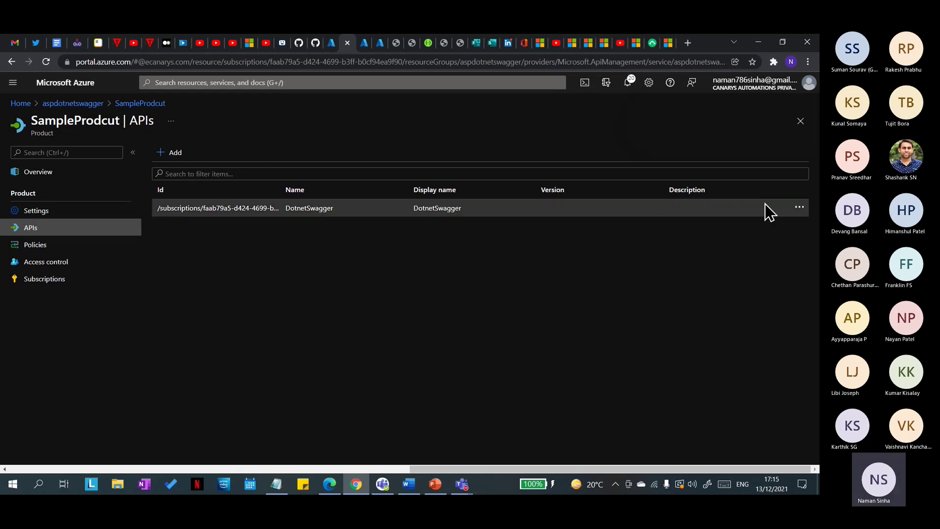
pyautogui.click(801, 209)
pyautogui.click(748, 283)
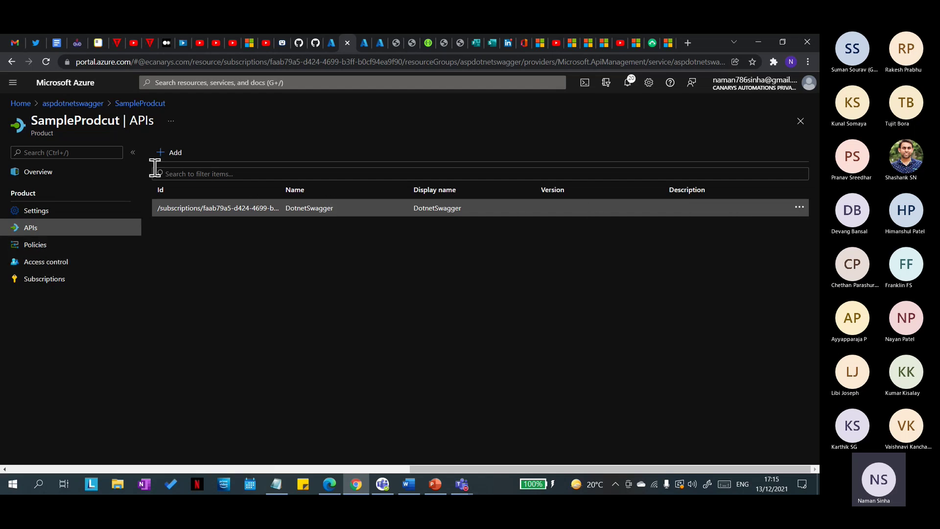
# Step: Reload the developer portal Products page, still showing only Starter and Unlimited
pyautogui.click(330, 484)
pyautogui.click(61, 67)
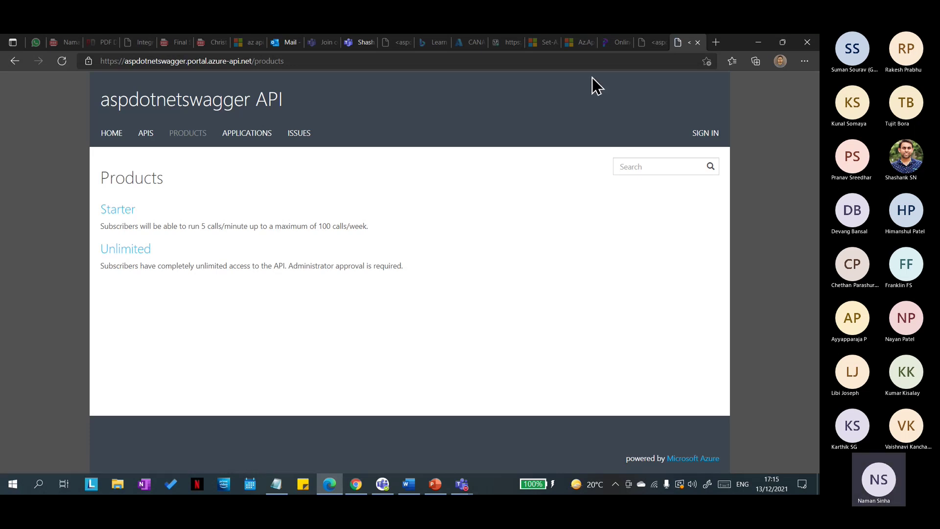
pyautogui.click(757, 43)
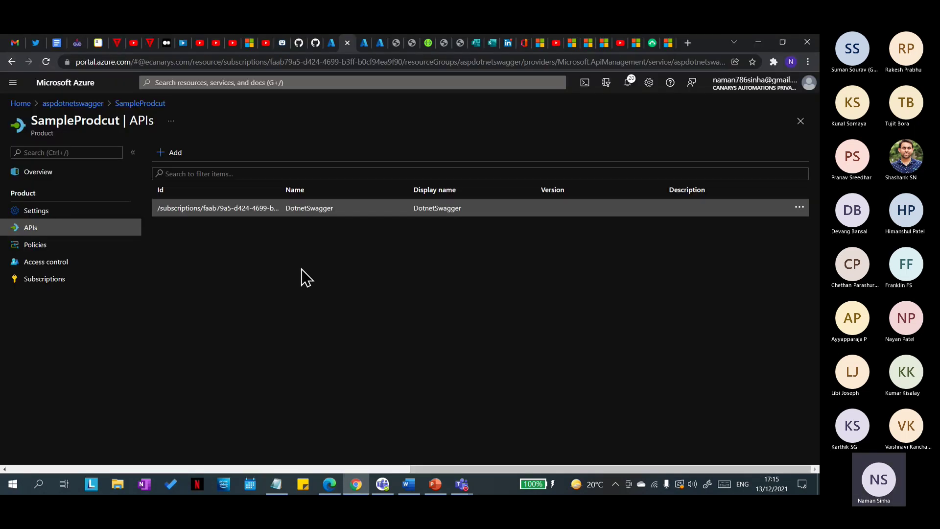
# Step: On the SampleProdcut overview, highlight the DotnetSwagger API, Administrators group and product title
pyautogui.click(58, 172)
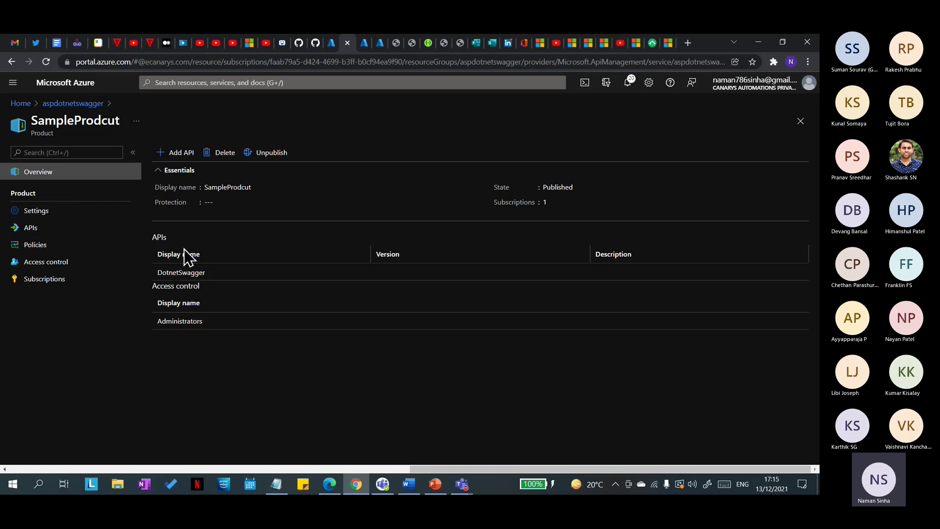
pyautogui.moveTo(207, 272); pyautogui.dragTo(153, 278)
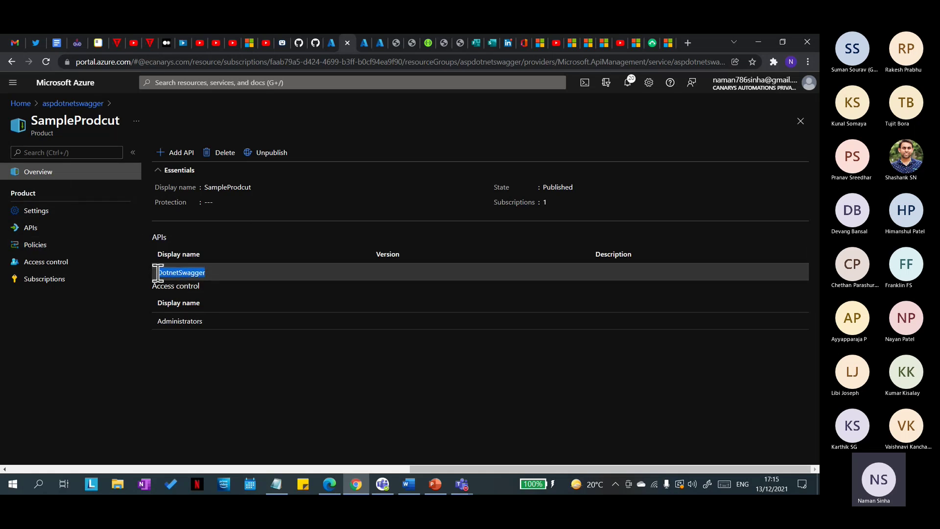
pyautogui.click(210, 327)
pyautogui.moveTo(160, 327); pyautogui.dragTo(155, 332)
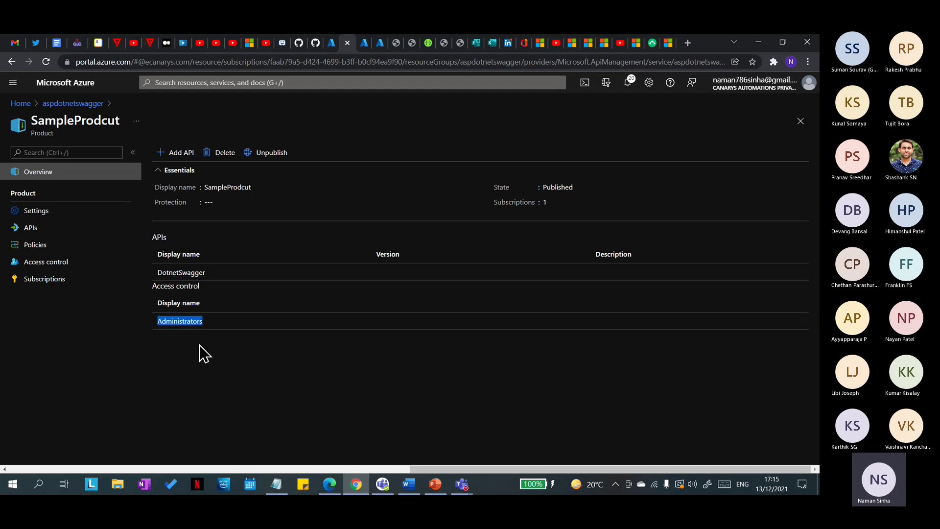
pyautogui.moveTo(122, 124); pyautogui.dragTo(37, 121)
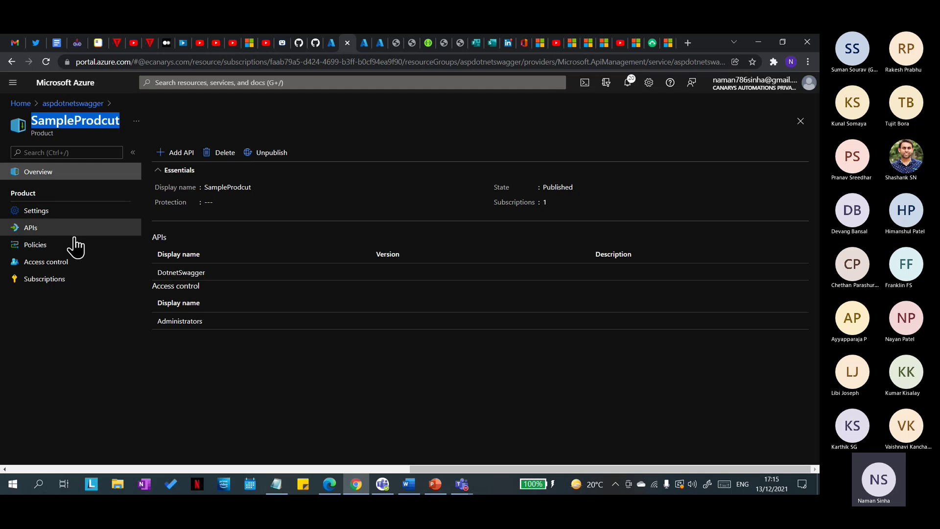
# Step: Add the Guests group to SampleProdcut's access control
pyautogui.click(73, 245)
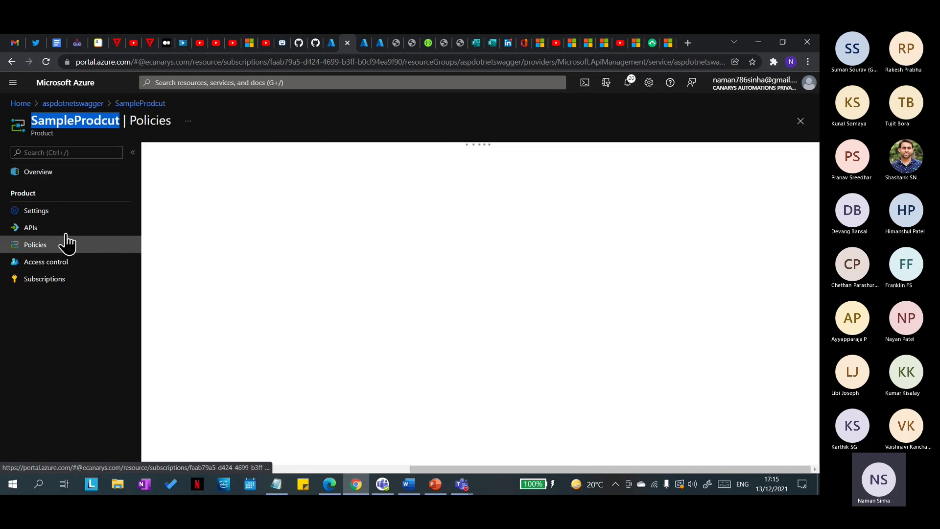
pyautogui.click(71, 264)
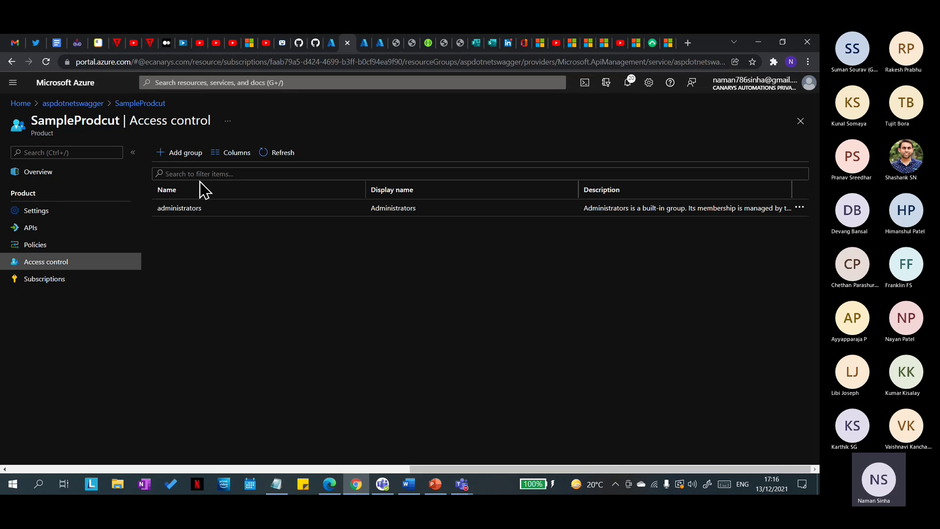
pyautogui.click(176, 168)
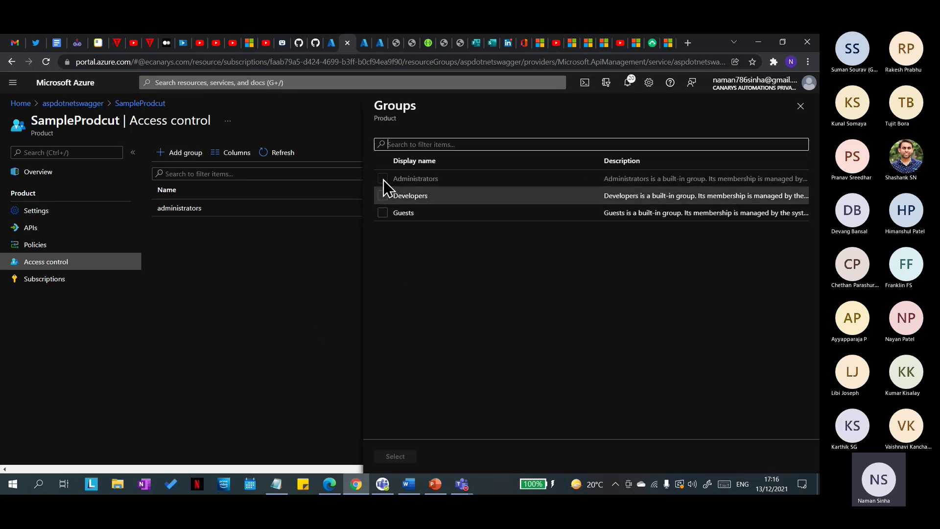
pyautogui.click(383, 213)
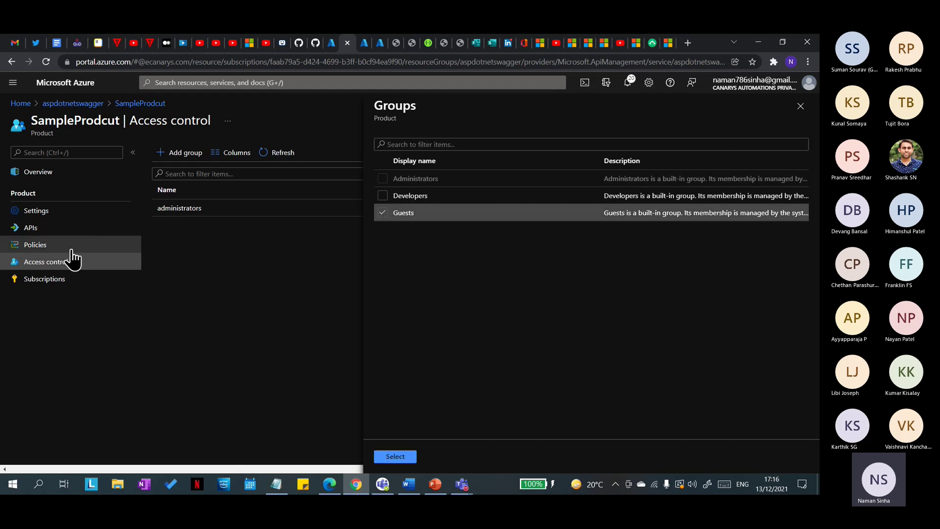
pyautogui.click(404, 460)
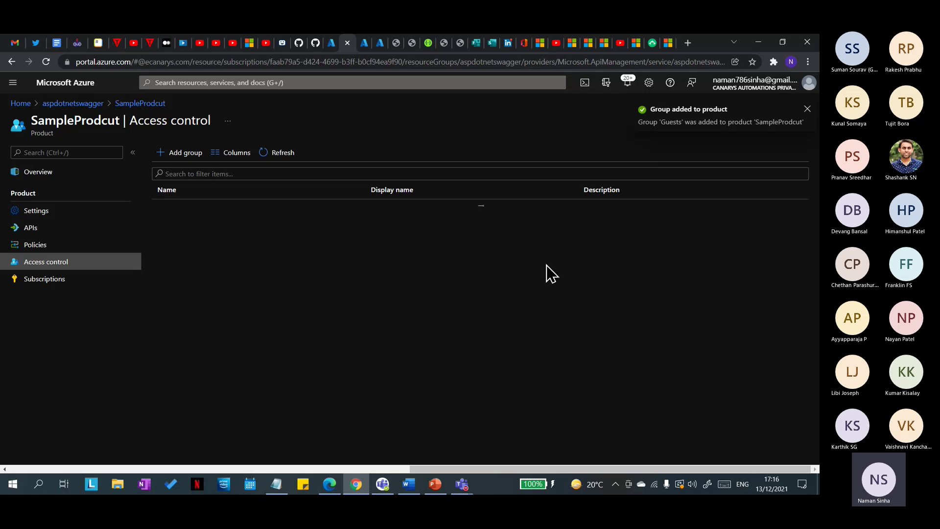
# Step: Reload the developer portal products page, which still lists only Starter and Unlimited
pyautogui.click(330, 484)
pyautogui.click(62, 63)
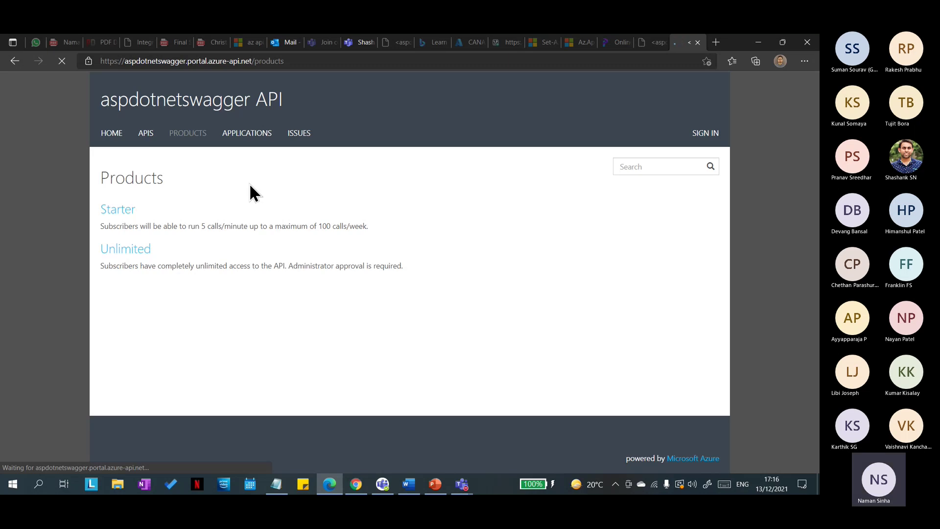
pyautogui.click(61, 61)
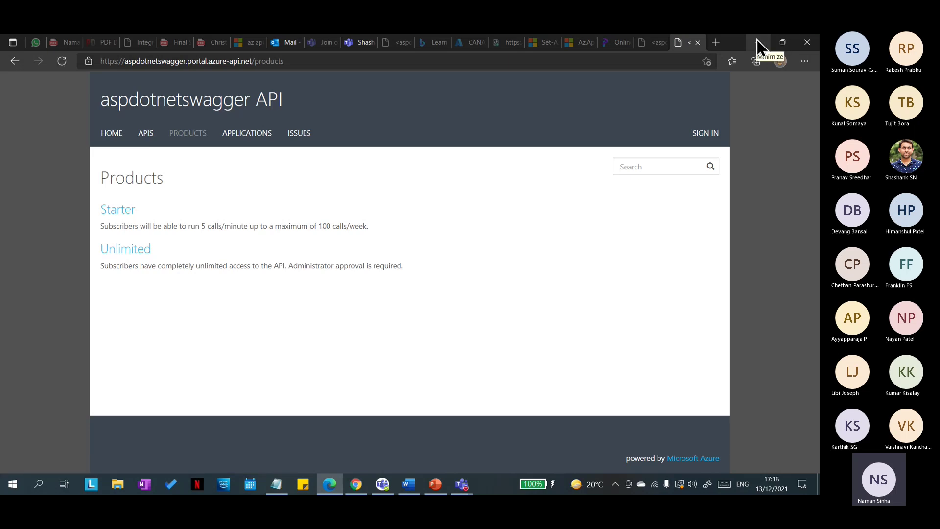
pyautogui.click(757, 41)
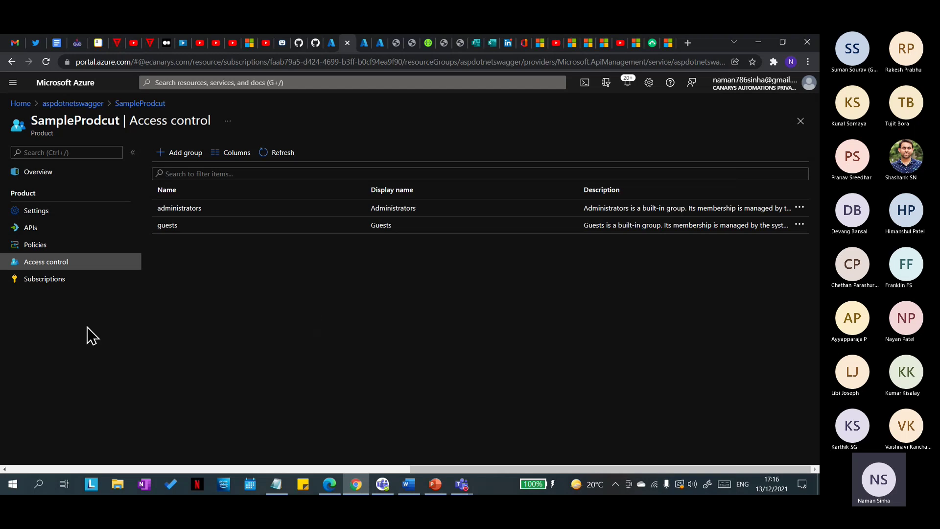
# Step: Check the product's subscriptions and Guests access, then turn on Requires subscription in Settings
pyautogui.click(45, 279)
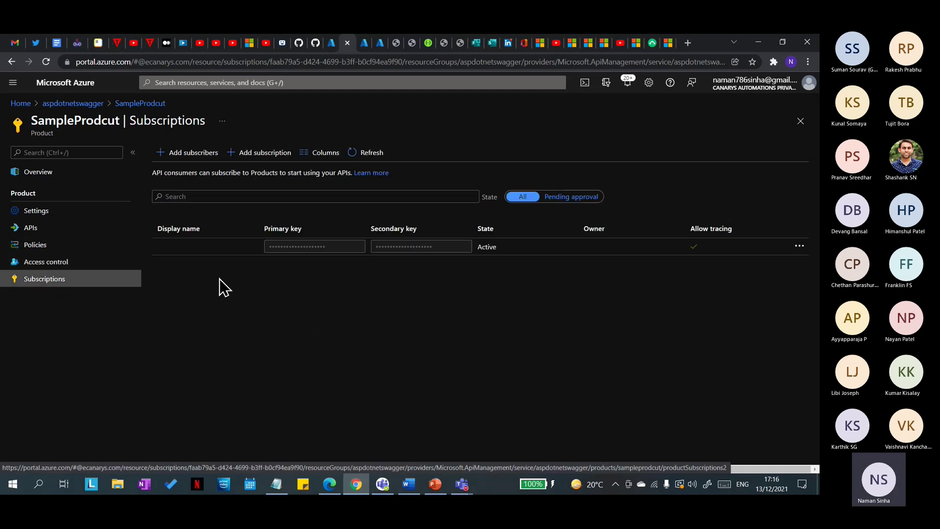
pyautogui.click(73, 264)
pyautogui.click(226, 229)
pyautogui.click(39, 212)
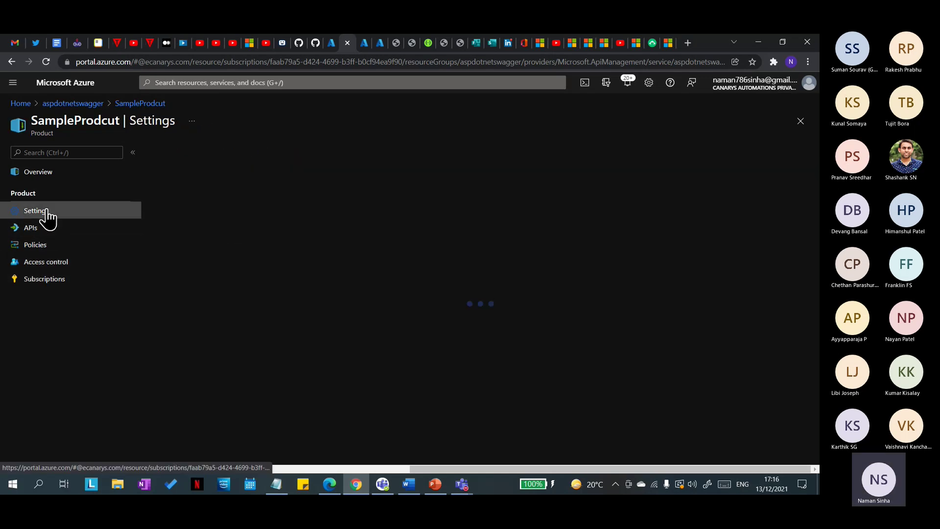
pyautogui.scroll(-1, 302, 342)
pyautogui.click(156, 319)
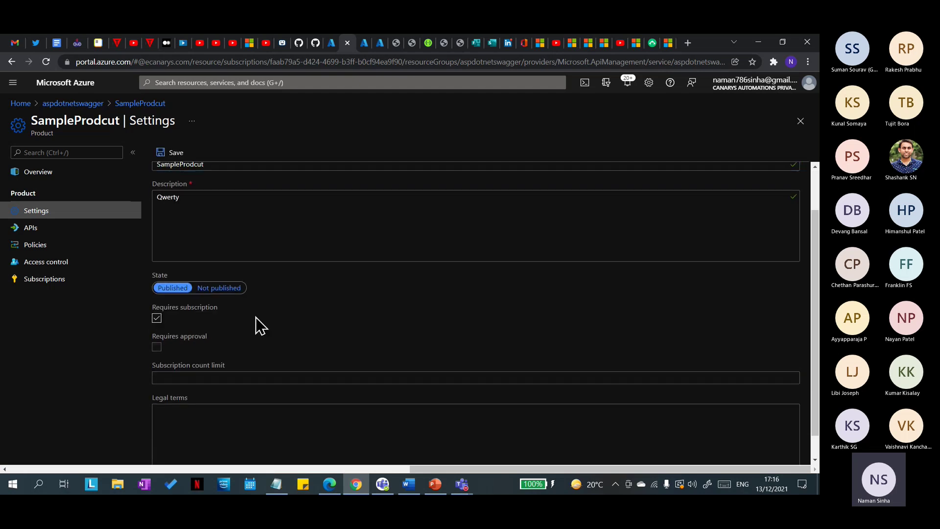
pyautogui.scroll(1, 294, 280)
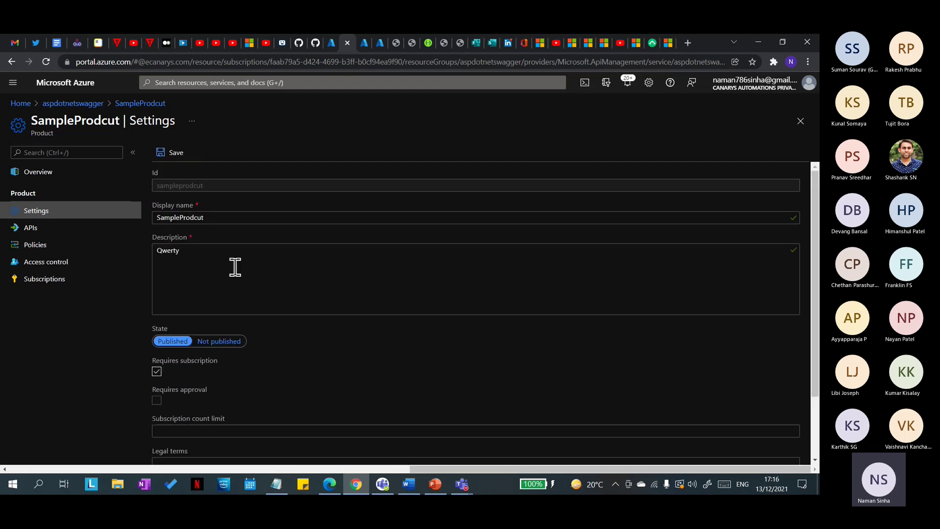
# Step: Reload the developer portal products list, now showing SampleProdcut with Starter and Unlimited
pyautogui.click(329, 483)
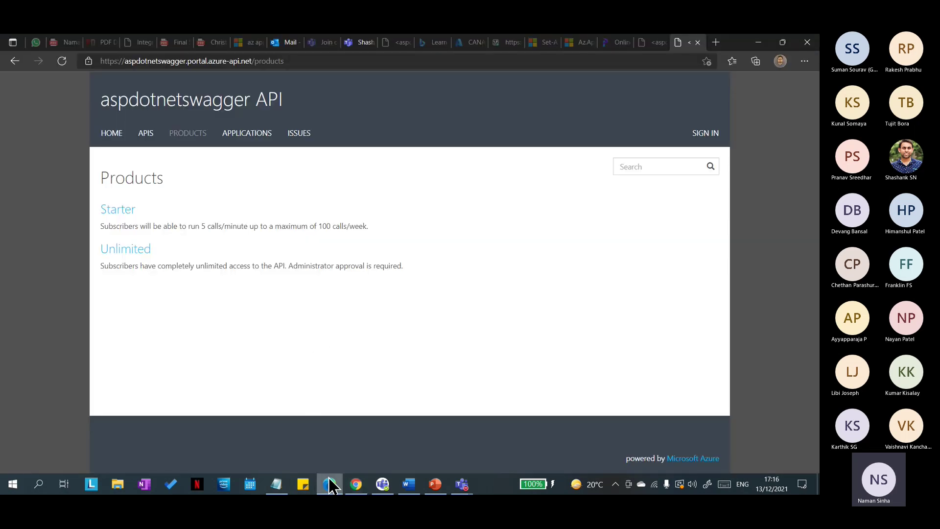
pyautogui.click(329, 482)
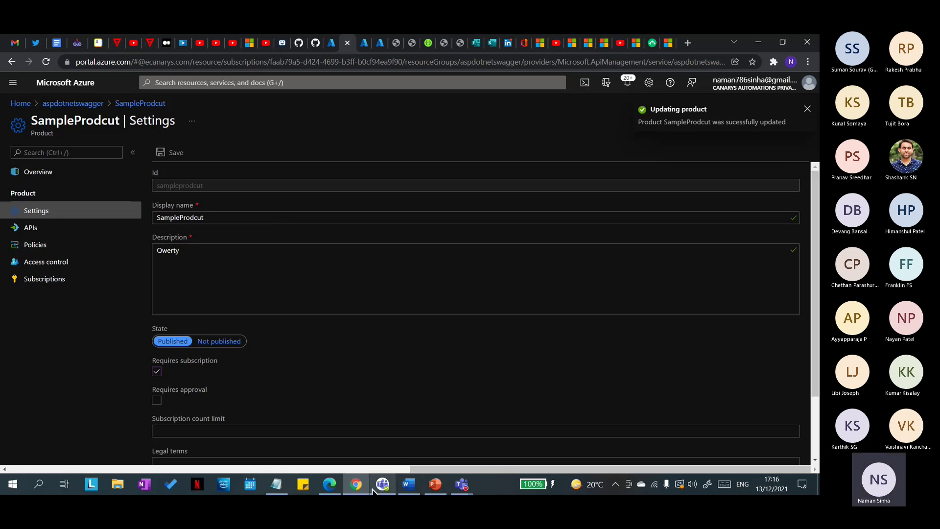
pyautogui.click(330, 486)
pyautogui.click(61, 61)
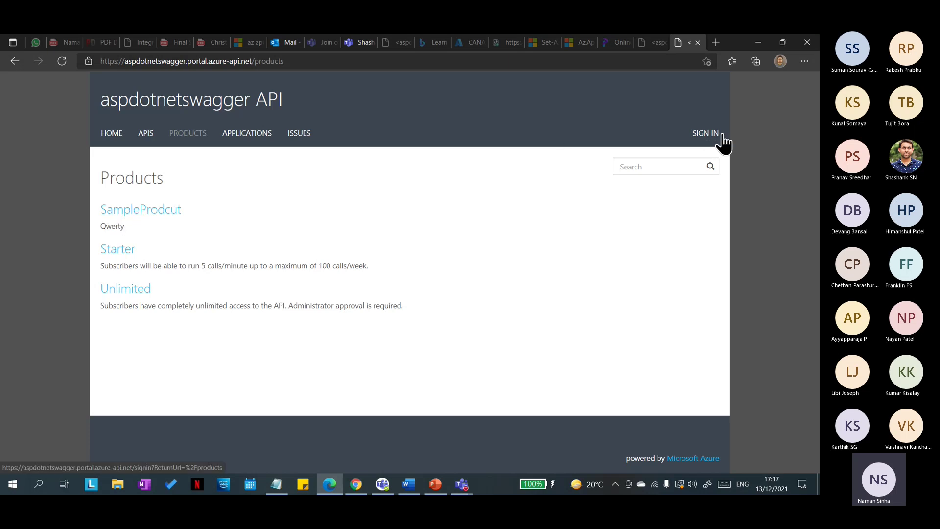
# Step: Open the SampleProdcut page in the developer portal and compare it with Azure
pyautogui.click(150, 216)
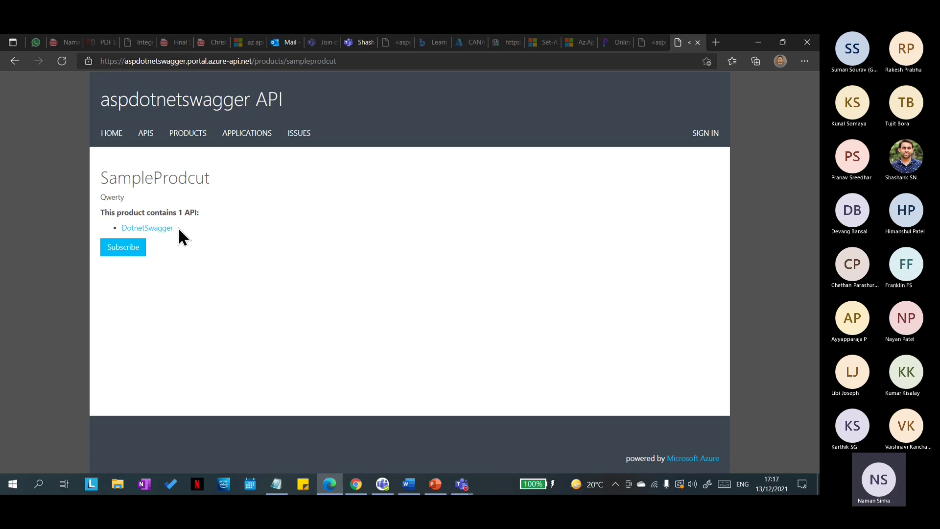
pyautogui.hotkey('alt', 'Tab')
pyautogui.scroll(-3, 260, 304)
pyautogui.scroll(3, 257, 316)
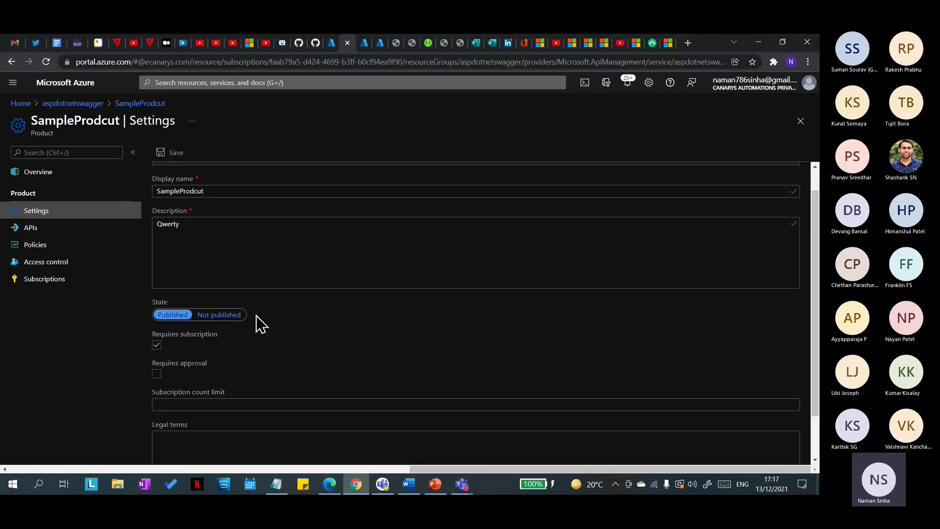
pyautogui.hotkey('alt', 'Tab')
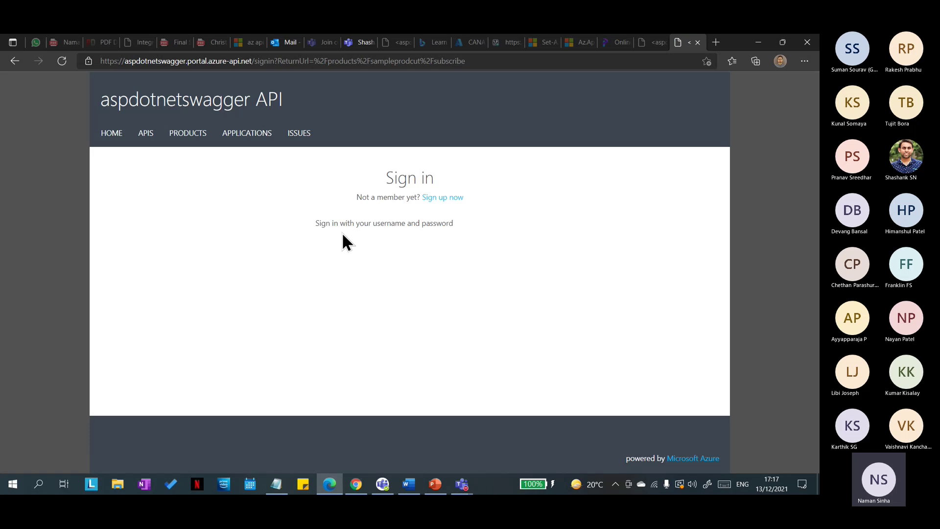
# Step: Sign in with the saved e-mail and password, then return to SampleProdcut's overview in Azure
pyautogui.click(411, 271)
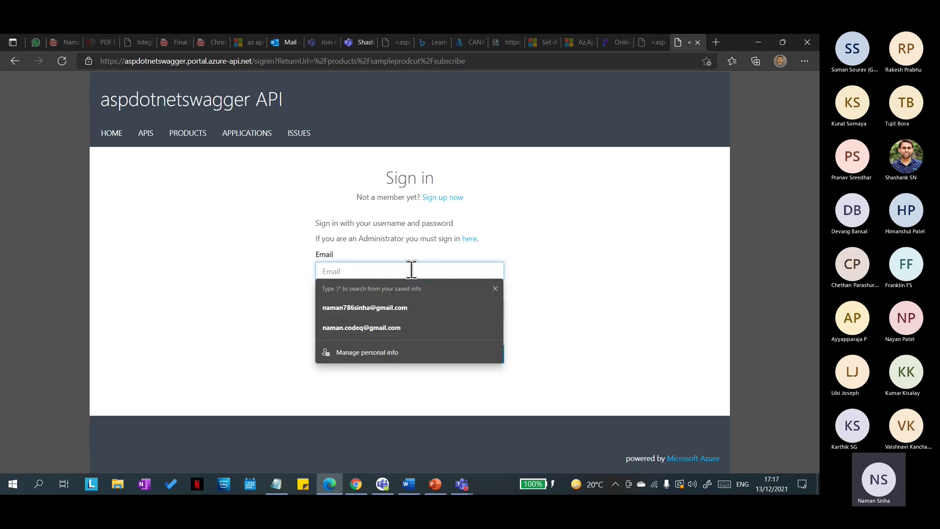
pyautogui.click(387, 307)
pyautogui.click(401, 309)
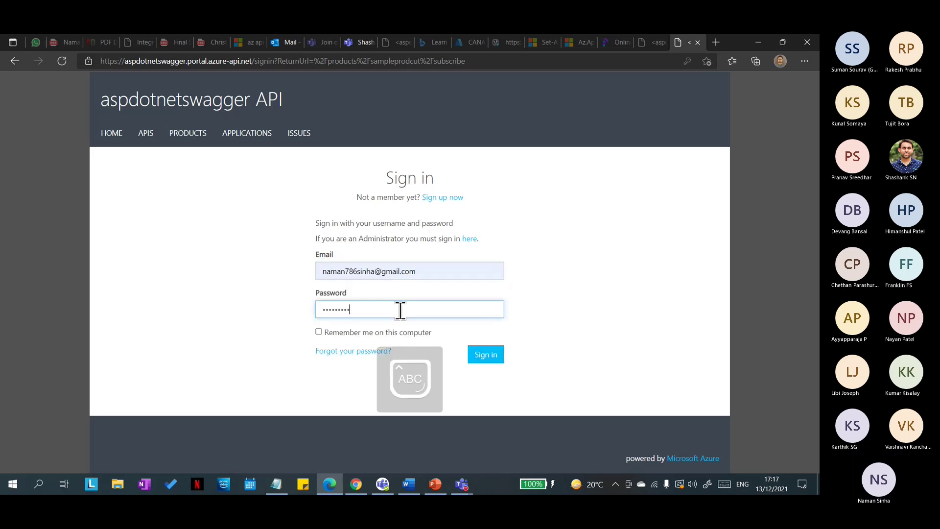
pyautogui.click(489, 360)
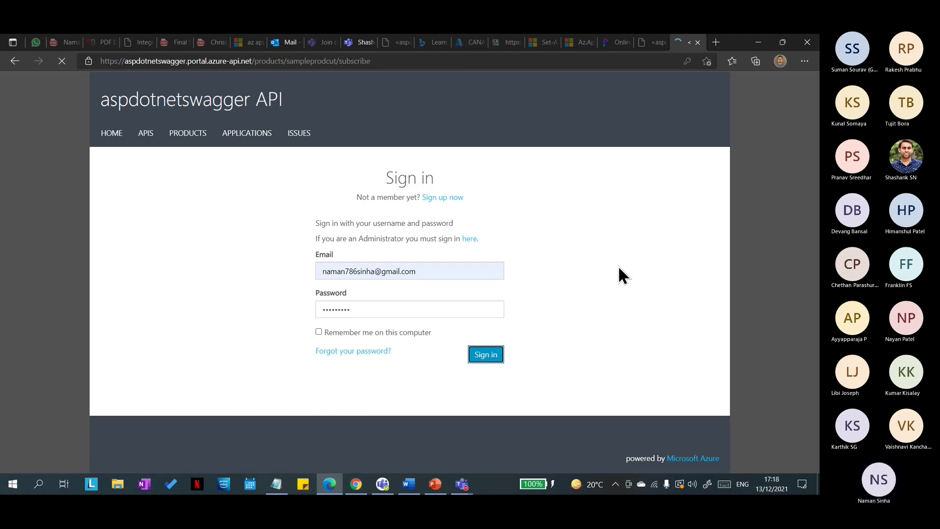
pyautogui.click(188, 139)
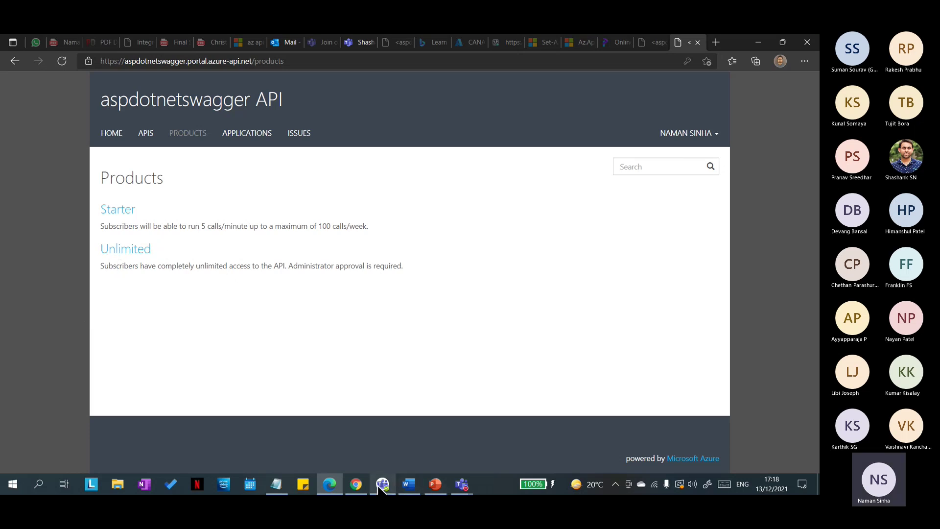
pyautogui.click(356, 483)
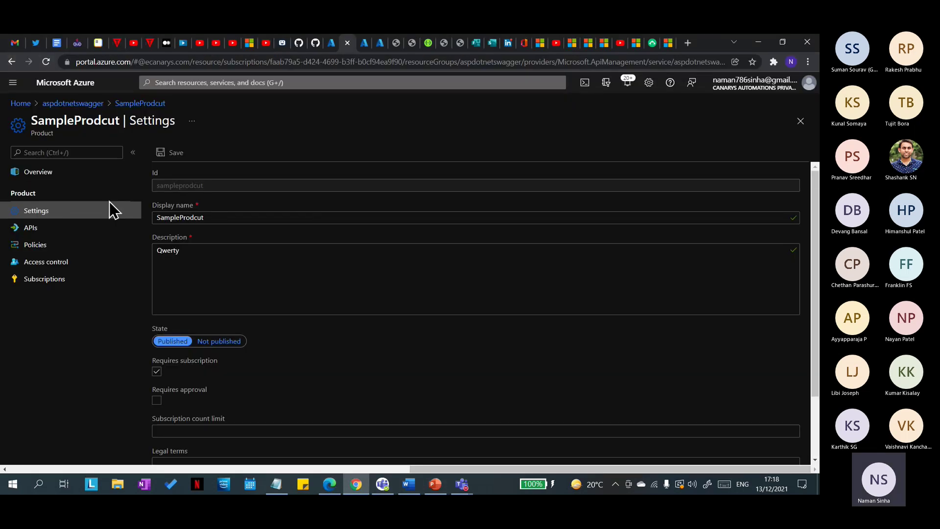
pyautogui.click(123, 104)
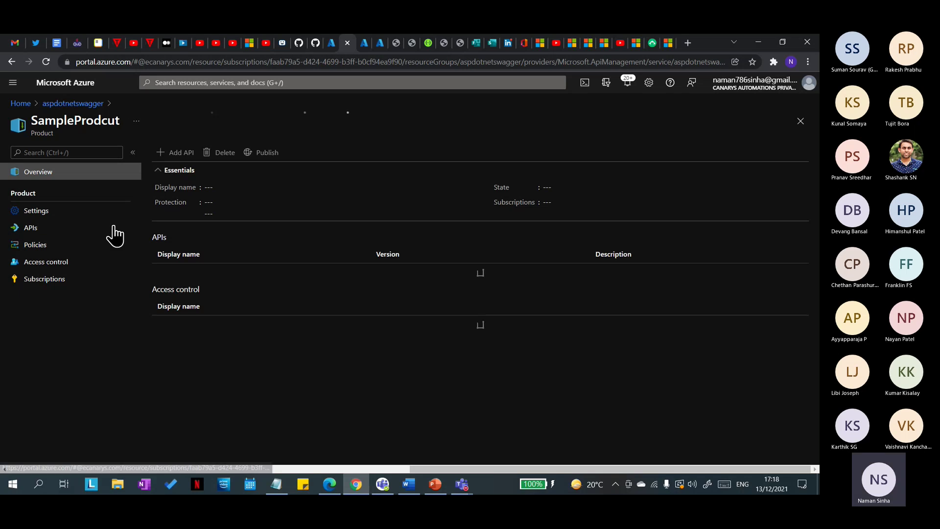
# Step: In the developer portal Users list, highlight the second user's e-mail and Developers group
pyautogui.click(82, 104)
pyautogui.scroll(-5, 59, 359)
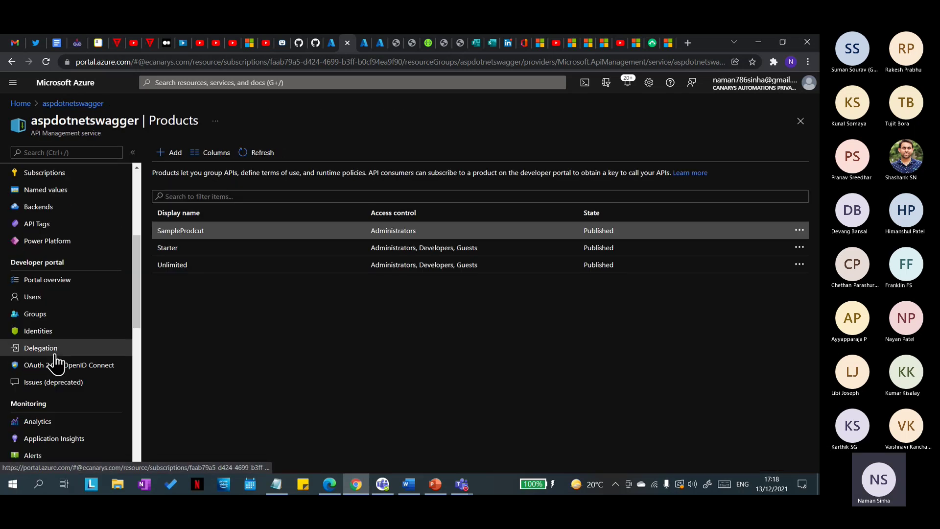
pyautogui.click(34, 298)
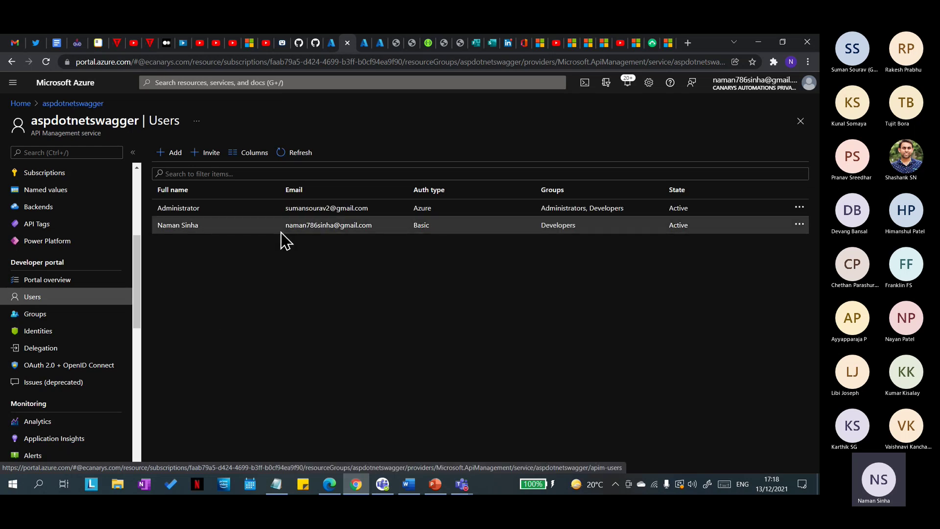
pyautogui.moveTo(281, 233); pyautogui.dragTo(383, 235)
pyautogui.click(376, 296)
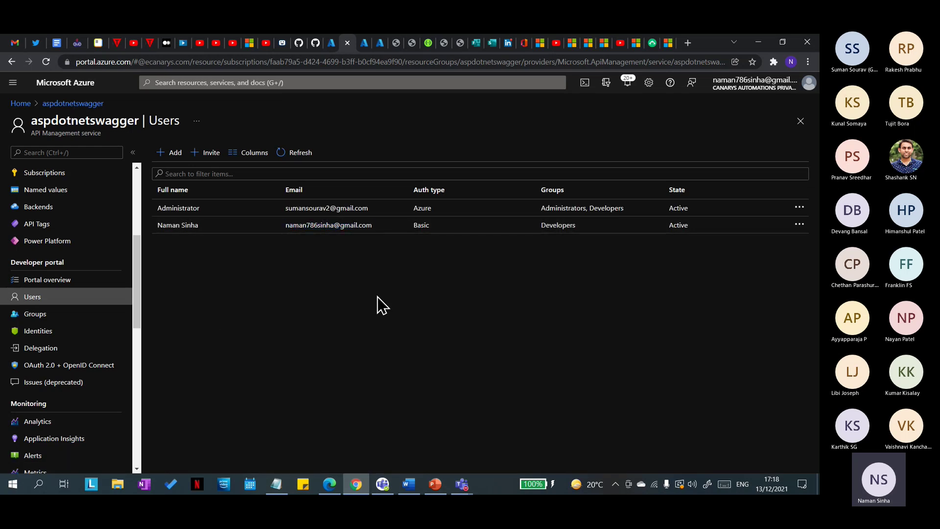
pyautogui.moveTo(580, 228); pyautogui.dragTo(534, 232)
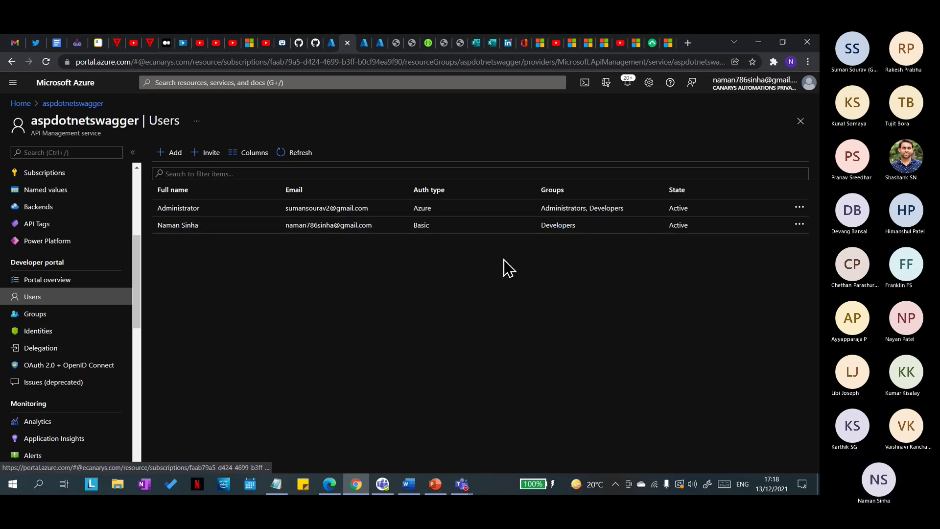
# Step: Go via Portal overview to Products, listing SampleProdcut, Starter and Unlimited as Published
pyautogui.scroll(1, 49, 311)
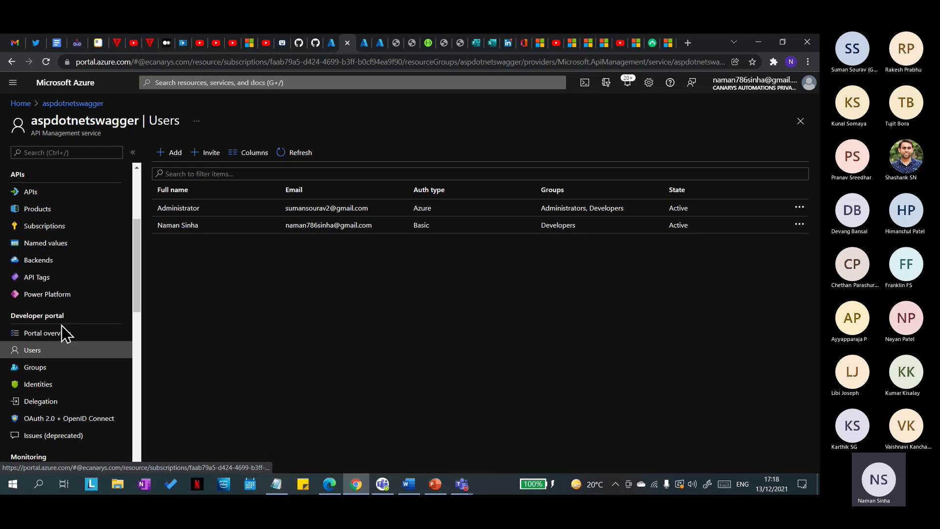
pyautogui.click(61, 334)
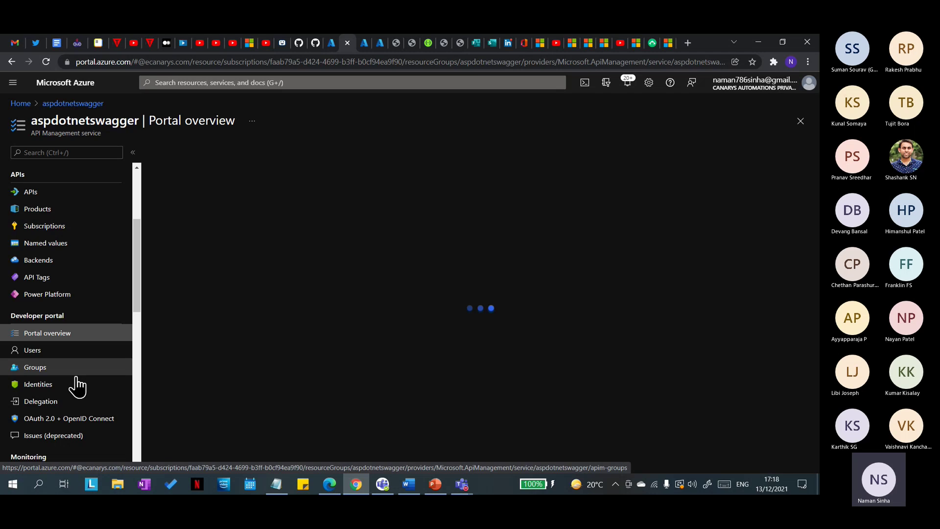
pyautogui.scroll(2, 50, 322)
pyautogui.click(52, 316)
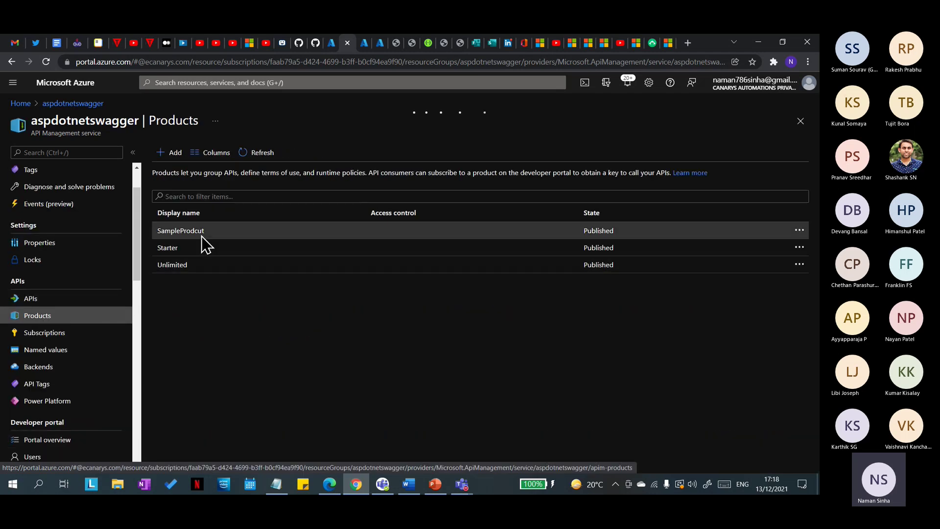
# Step: Open SampleProdcut's Access control and compare it with the developer portal's products list
pyautogui.click(201, 235)
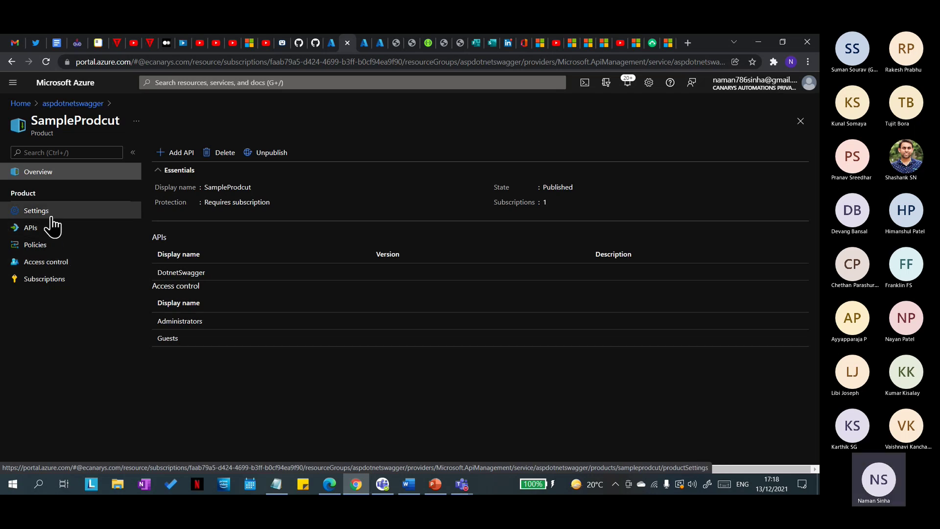
pyautogui.click(55, 262)
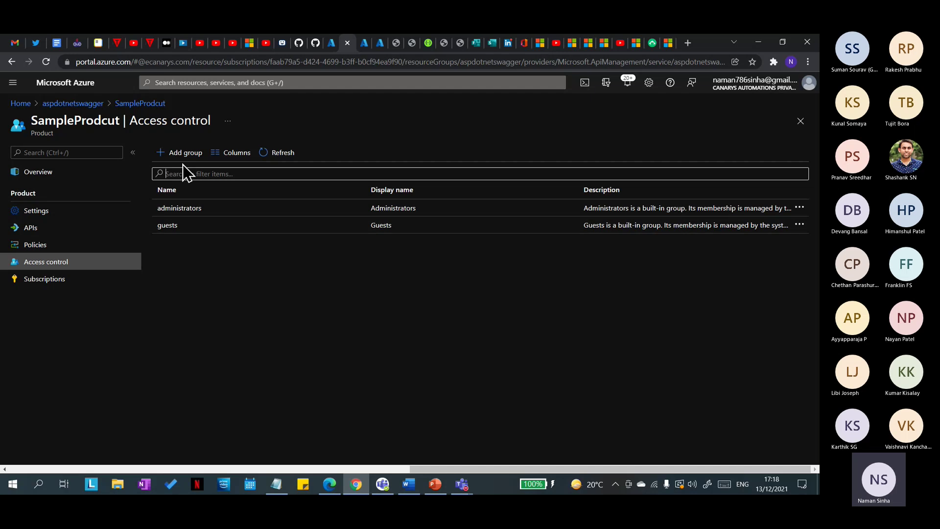
pyautogui.click(336, 483)
pyautogui.click(712, 134)
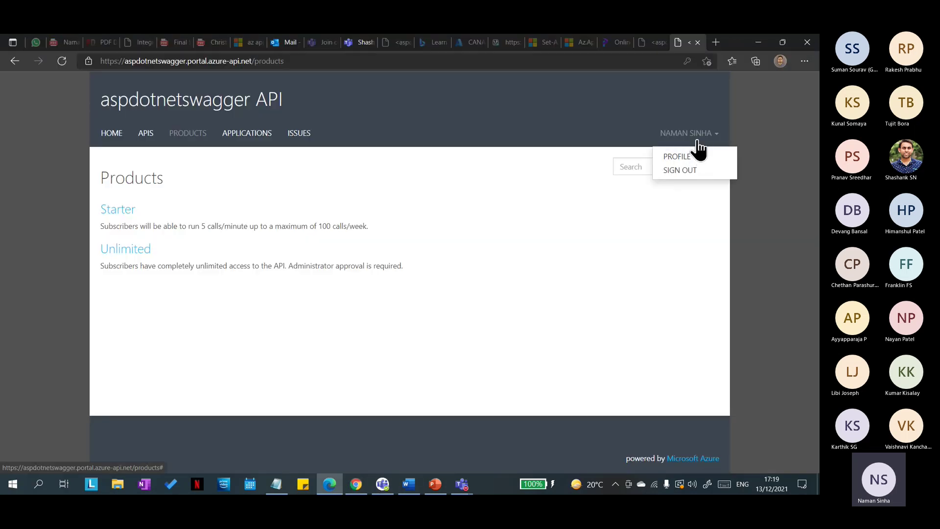
pyautogui.click(757, 42)
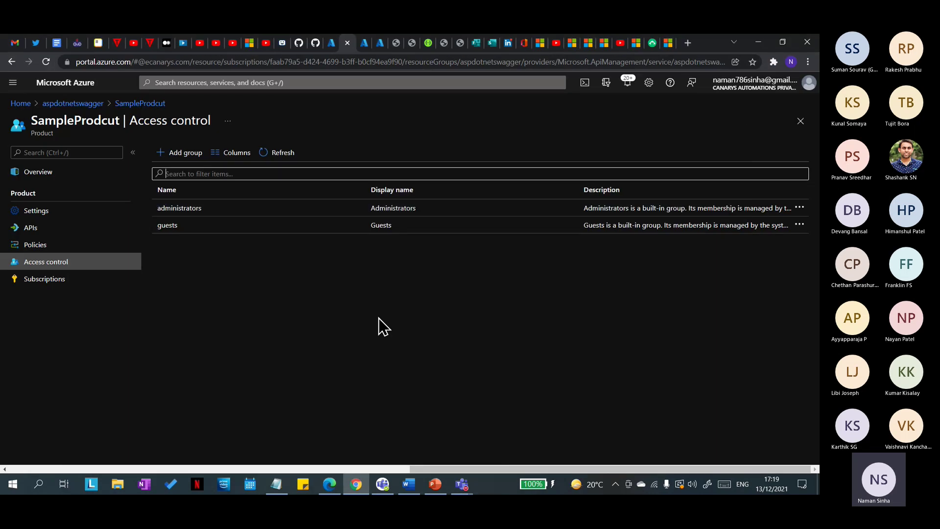
pyautogui.click(278, 323)
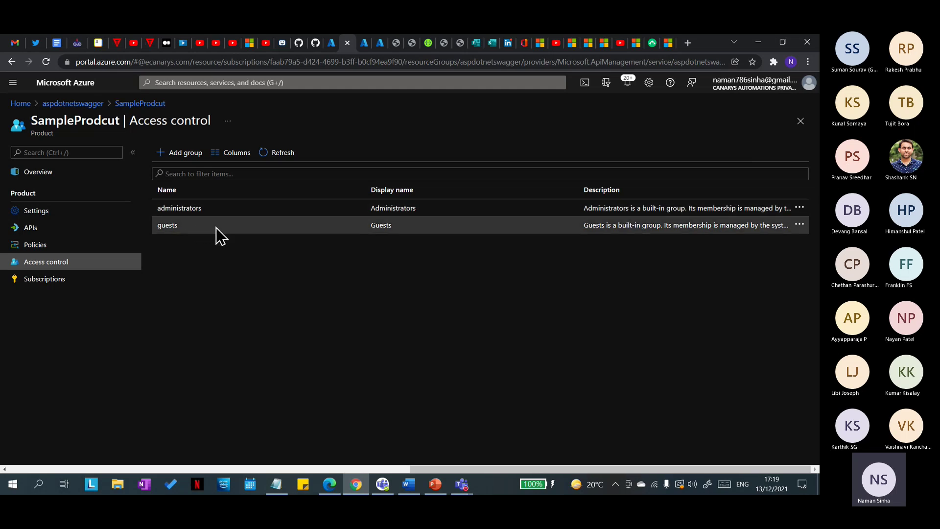
pyautogui.click(329, 483)
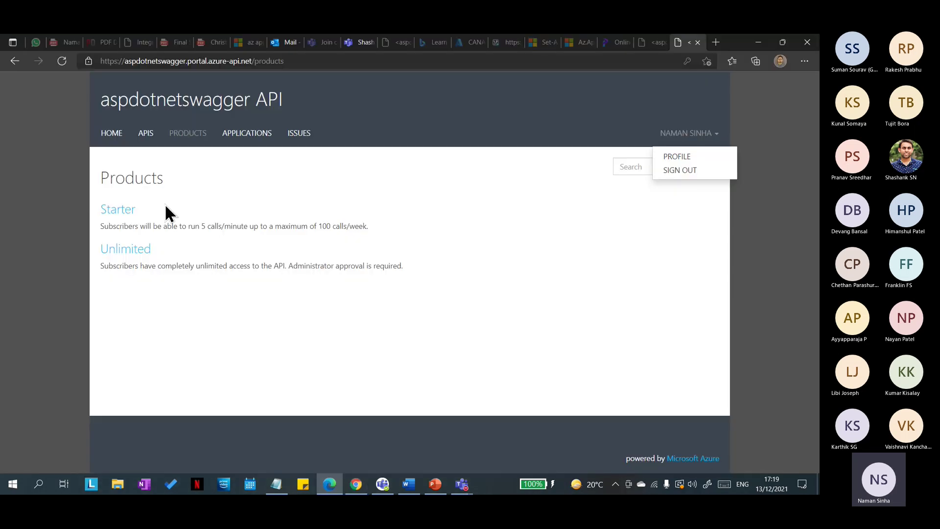
pyautogui.click(355, 483)
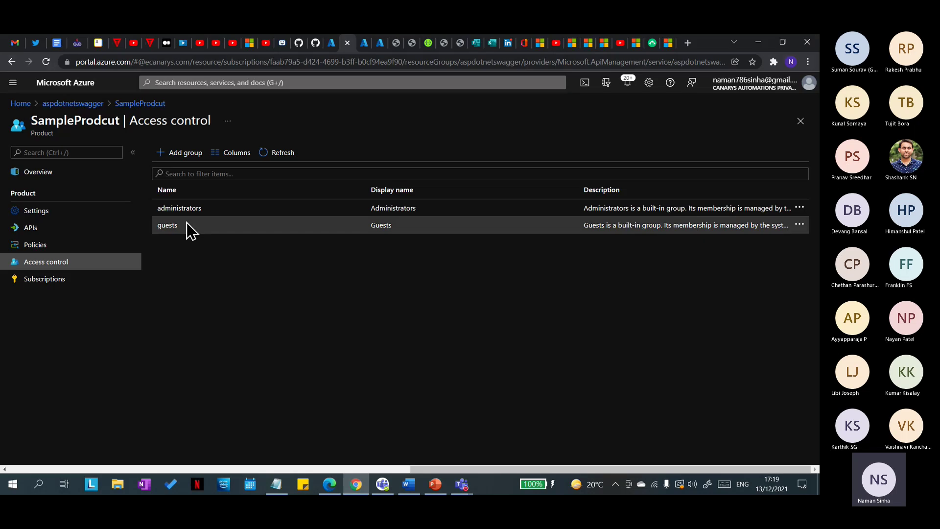
# Step: Add the Developers group to SampleProdcut's access control
pyautogui.click(180, 153)
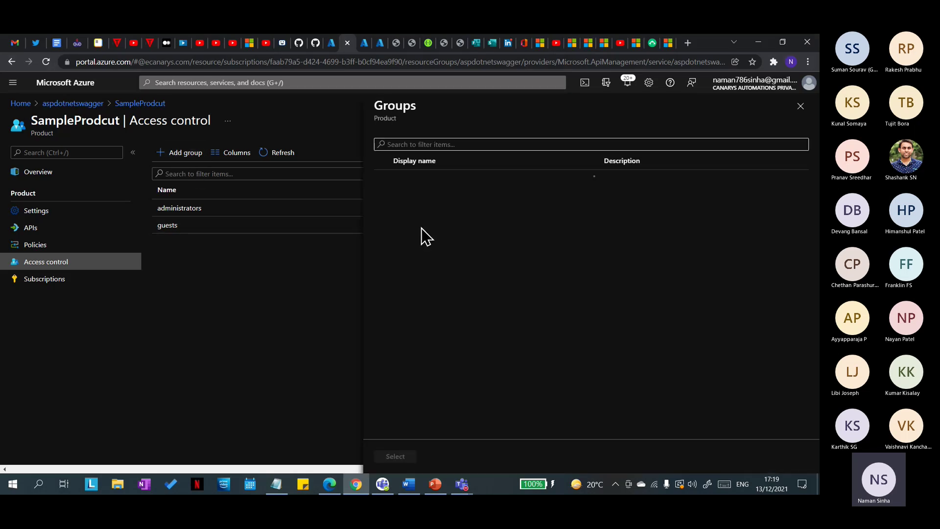
pyautogui.click(383, 196)
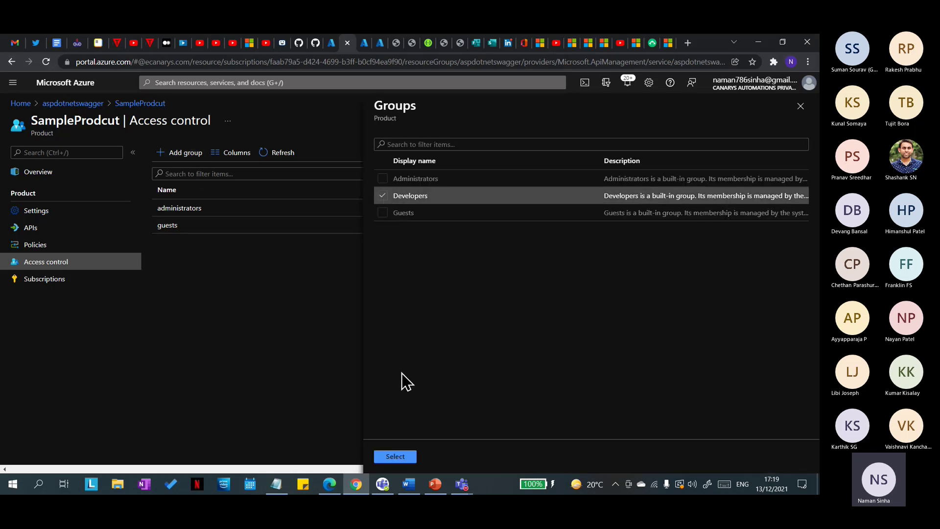
pyautogui.click(395, 456)
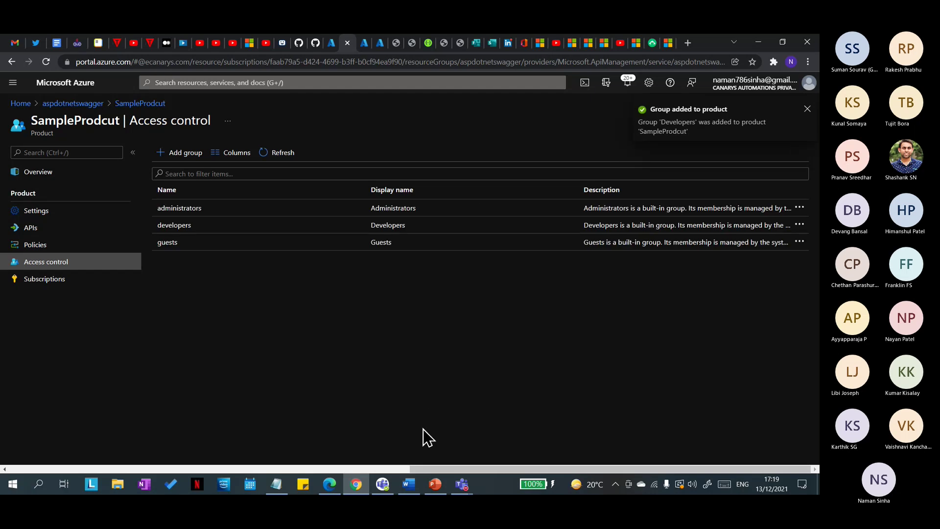
pyautogui.click(337, 485)
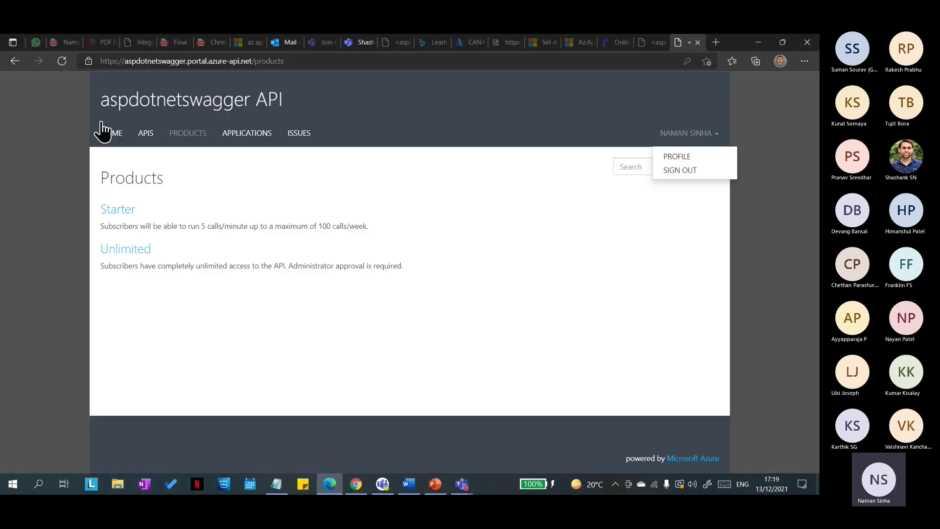
# Step: Reload the developer portal Products page and open SampleProdcut's subscribe form
pyautogui.click(62, 61)
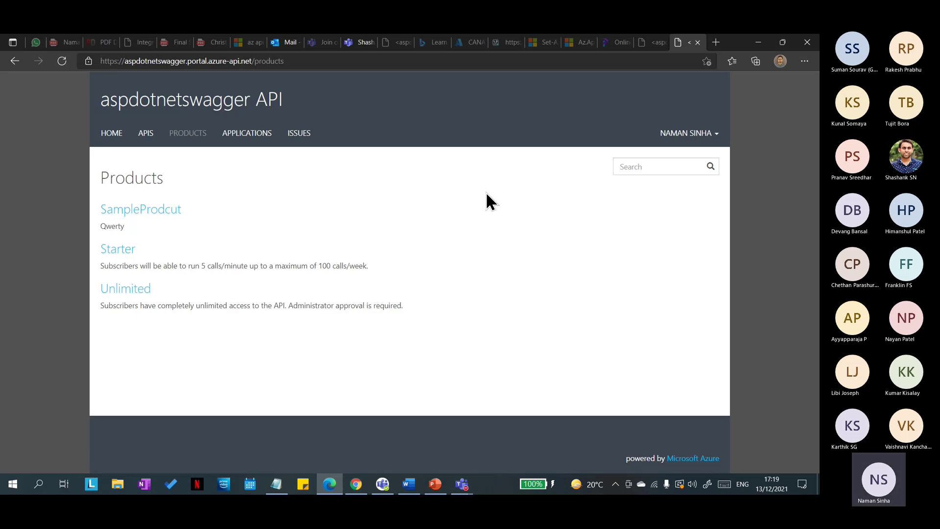
pyautogui.click(246, 208)
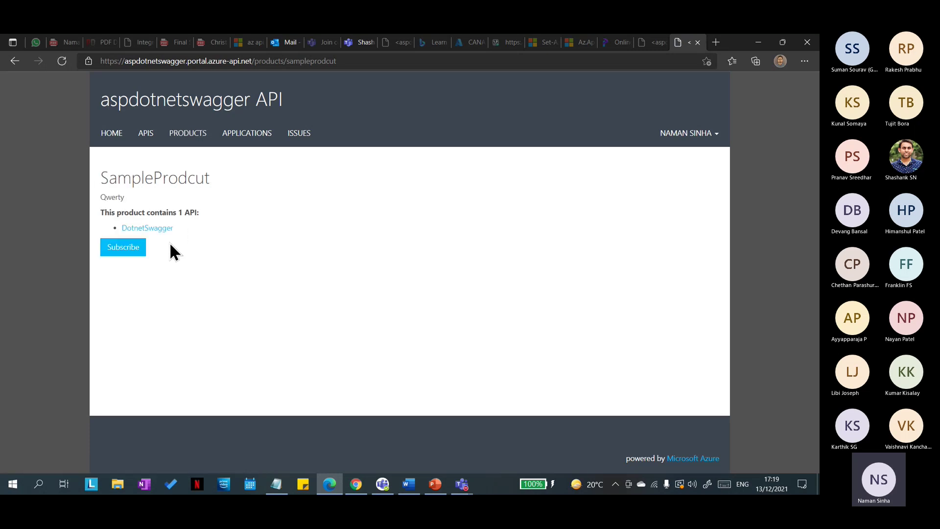
pyautogui.click(134, 252)
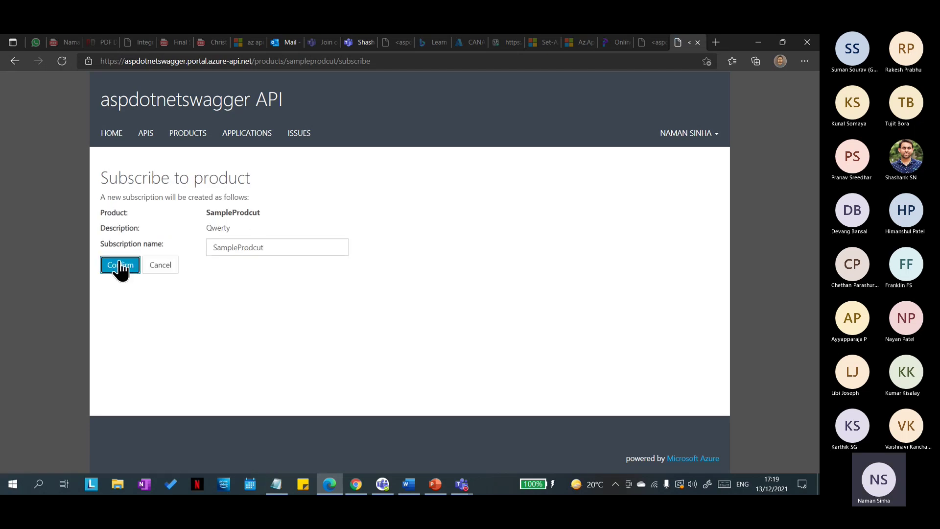
# Step: Check SampleProdcut's Subscriptions blade showing one active subscription owned by Administrator
pyautogui.click(356, 484)
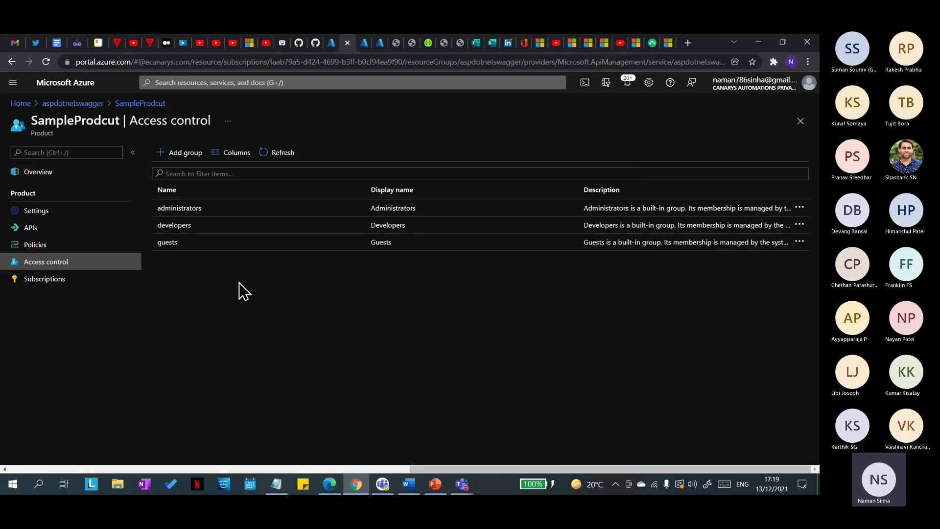
pyautogui.click(138, 104)
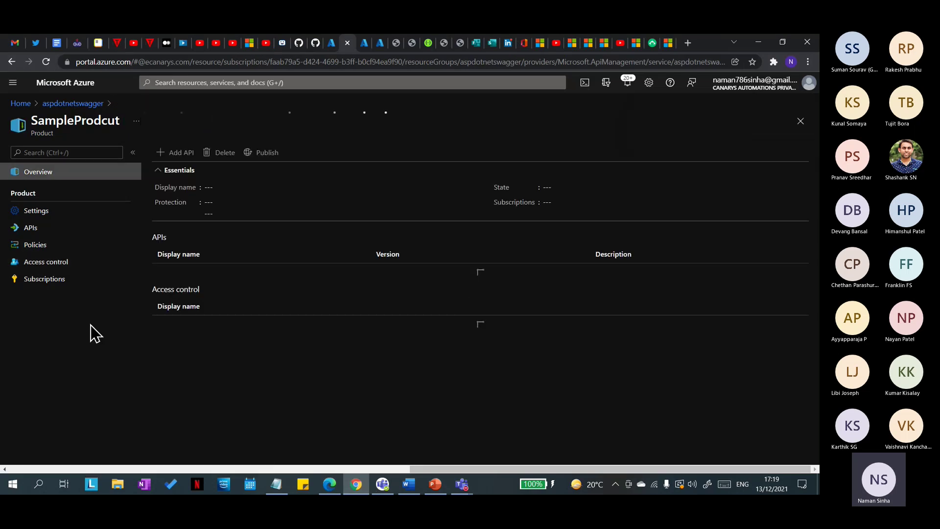
pyautogui.click(44, 279)
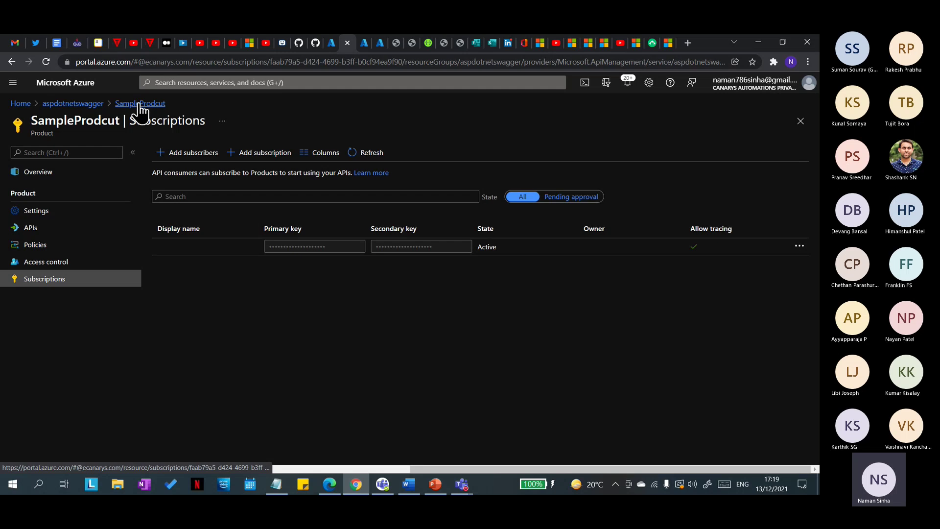
pyautogui.moveTo(651, 252); pyautogui.dragTo(580, 249)
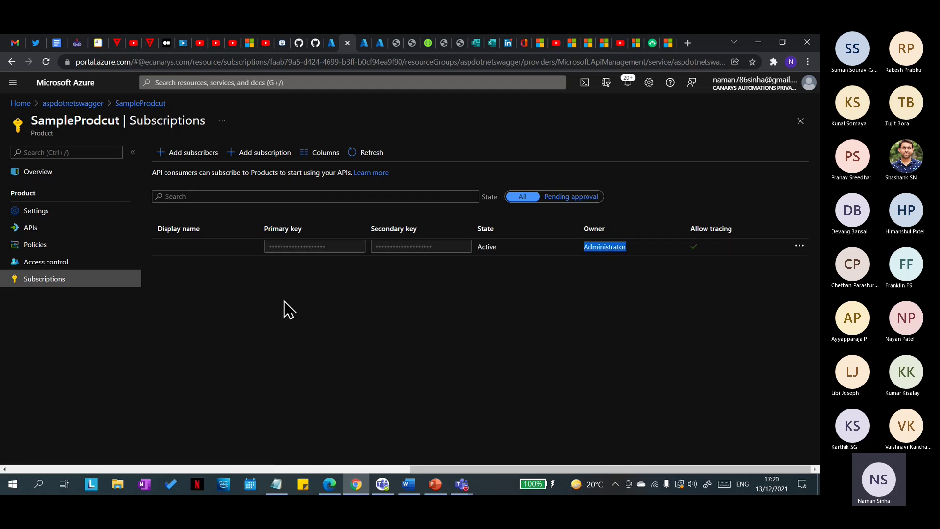
pyautogui.hotkey('alt', 'Tab')
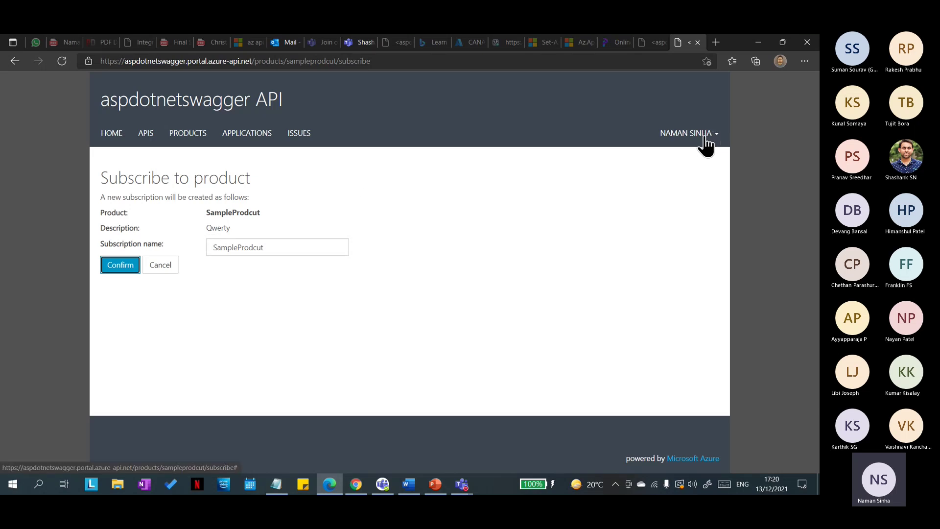
# Step: Confirm the SampleProdcut subscription in the developer portal
pyautogui.click(124, 265)
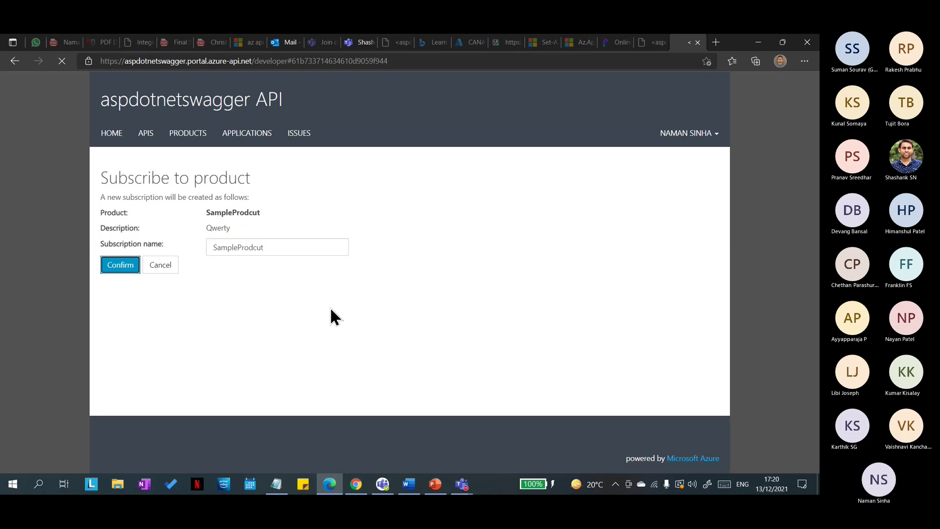
pyautogui.scroll(3, 345, 305)
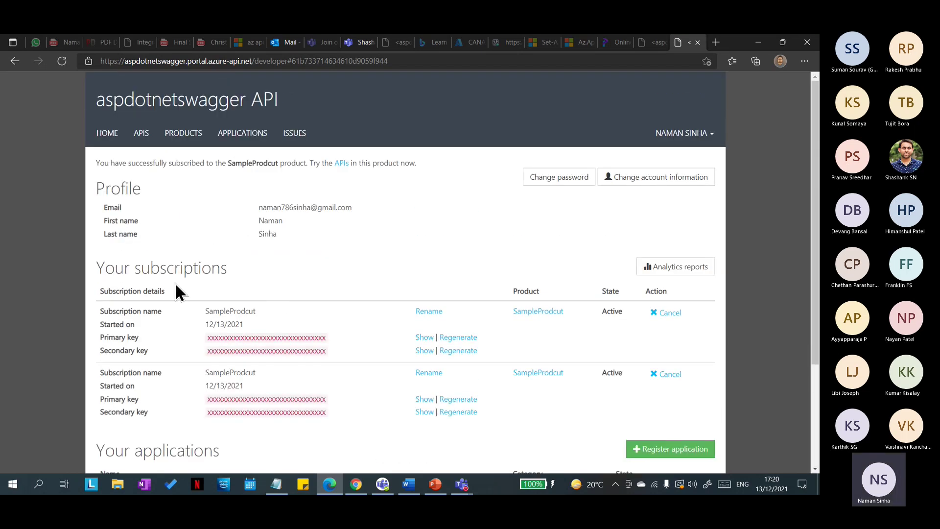
pyautogui.scroll(-3, 262, 298)
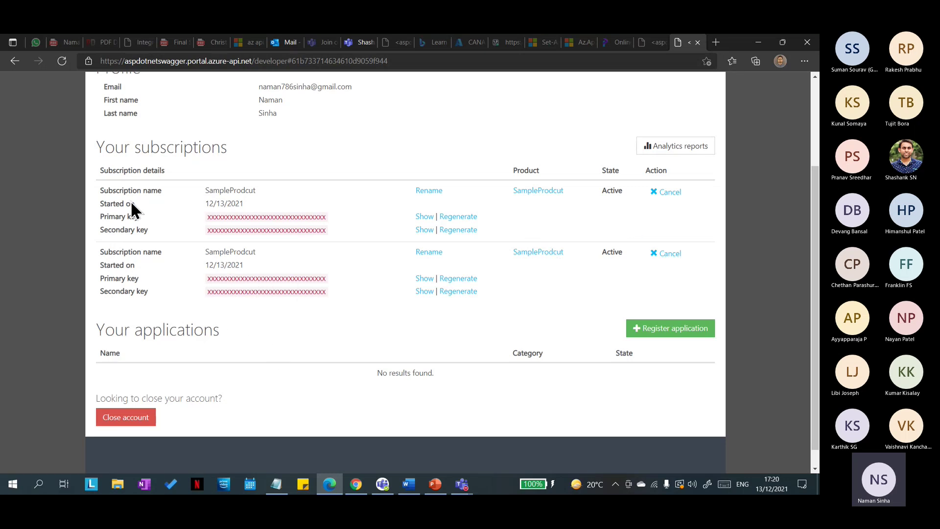
pyautogui.scroll(1, 302, 223)
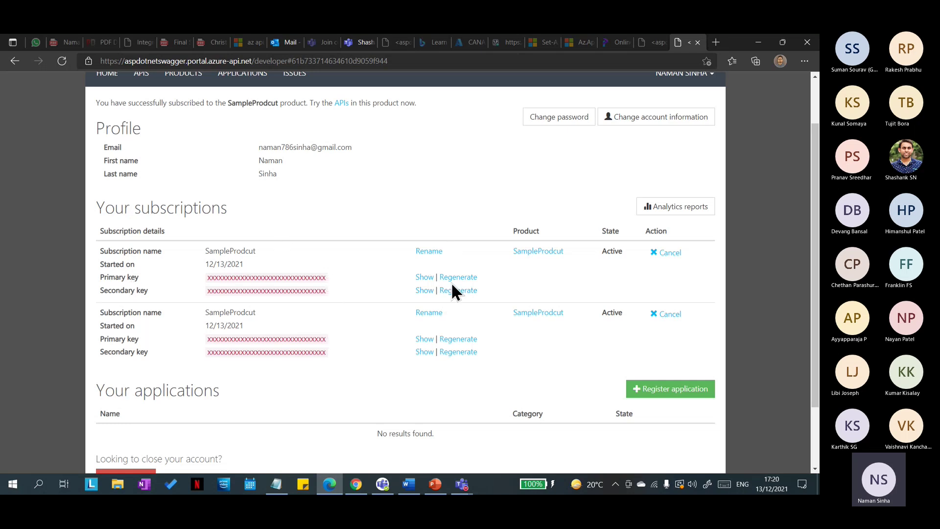
# Step: Reveal and highlight the first subscription's primary key
pyautogui.click(424, 277)
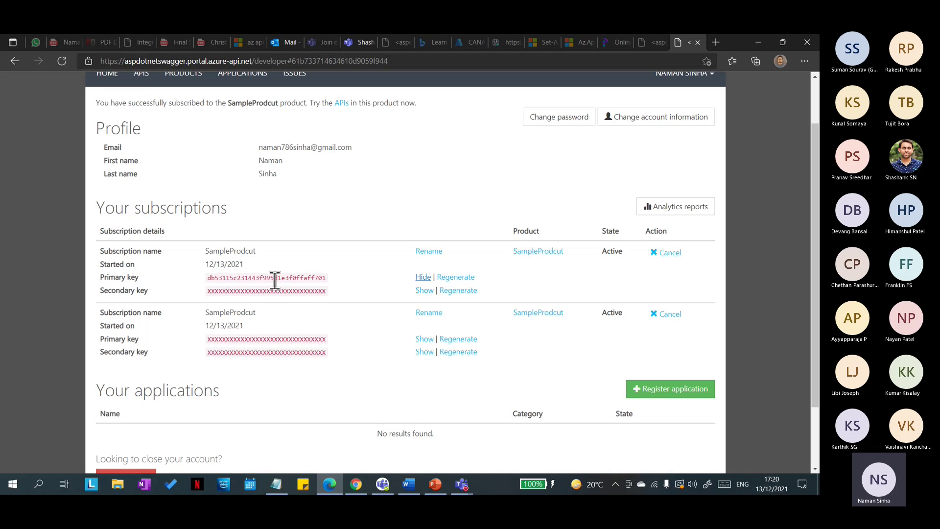
pyautogui.moveTo(332, 278); pyautogui.dragTo(269, 263)
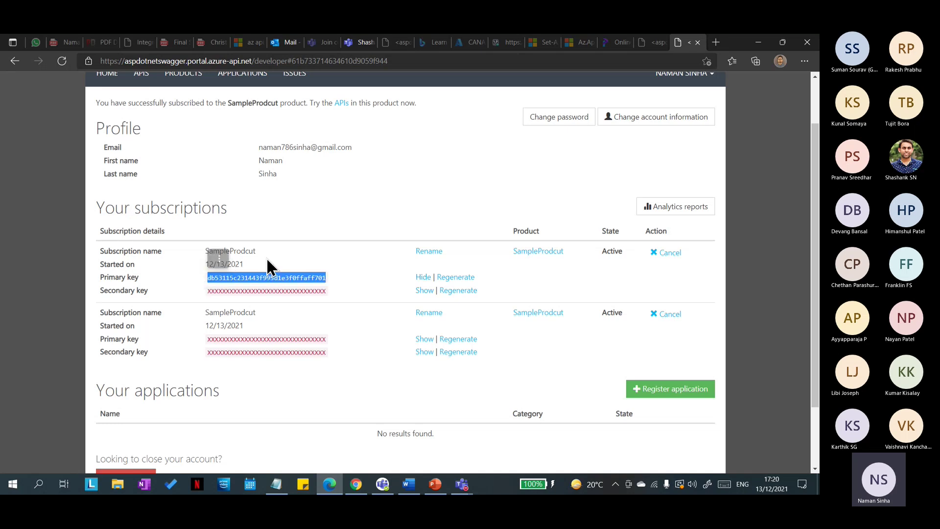
pyautogui.click(377, 221)
pyautogui.hotkey('alt', 'Tab')
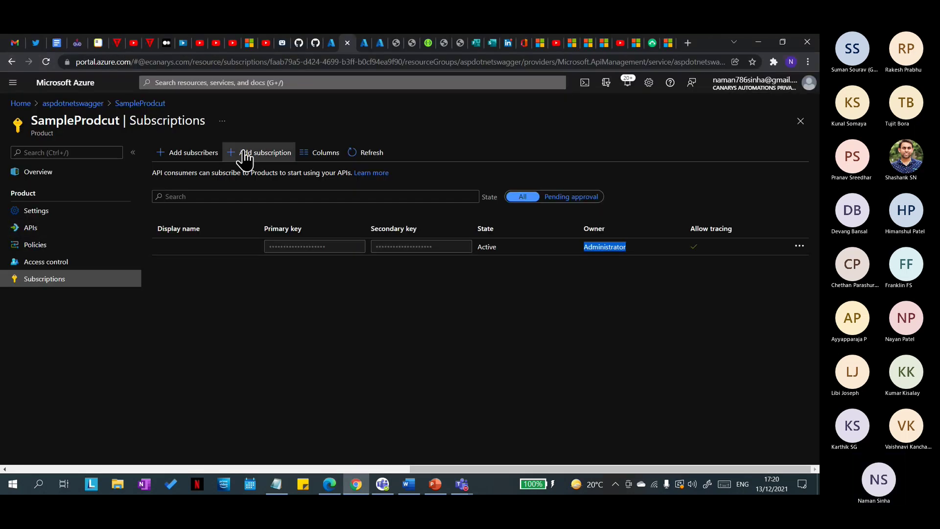
# Step: Refresh SampleProdcut's Subscriptions blade and highlight the listed owners and subscription rows
pyautogui.click(349, 153)
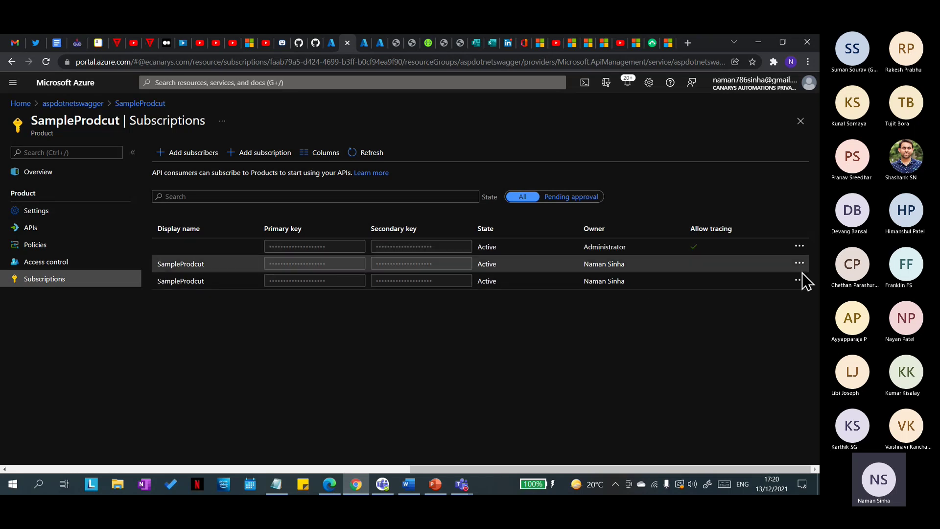
pyautogui.moveTo(627, 268); pyautogui.dragTo(579, 272)
pyautogui.click(591, 331)
pyautogui.moveTo(218, 272); pyautogui.dragTo(155, 284)
pyautogui.click(223, 309)
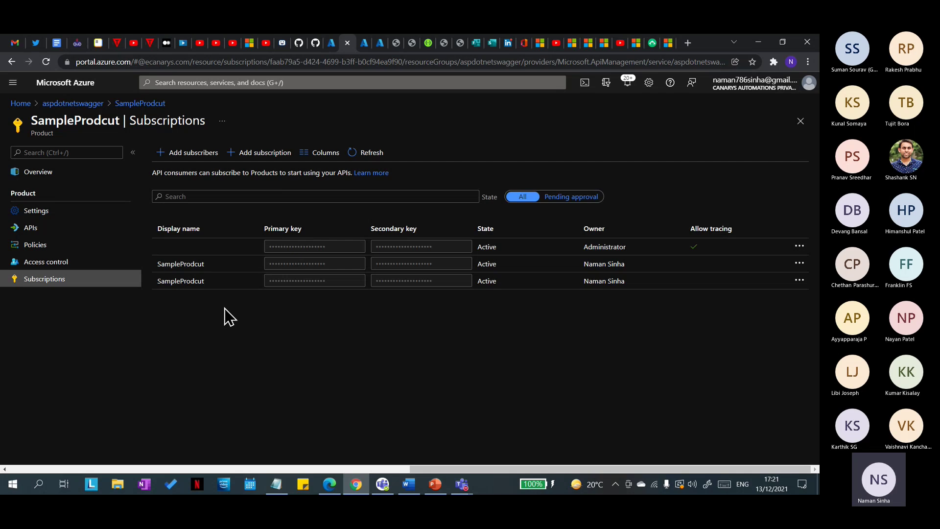
# Step: Compare the developer portal's two active subscriptions against the Azure portal list
pyautogui.hotkey('alt', 'Tab')
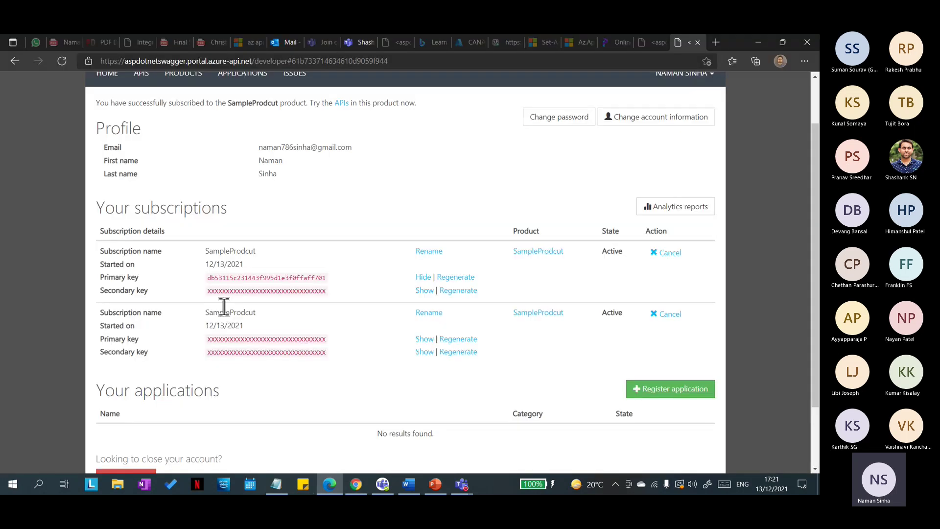
pyautogui.scroll(2, 152, 267)
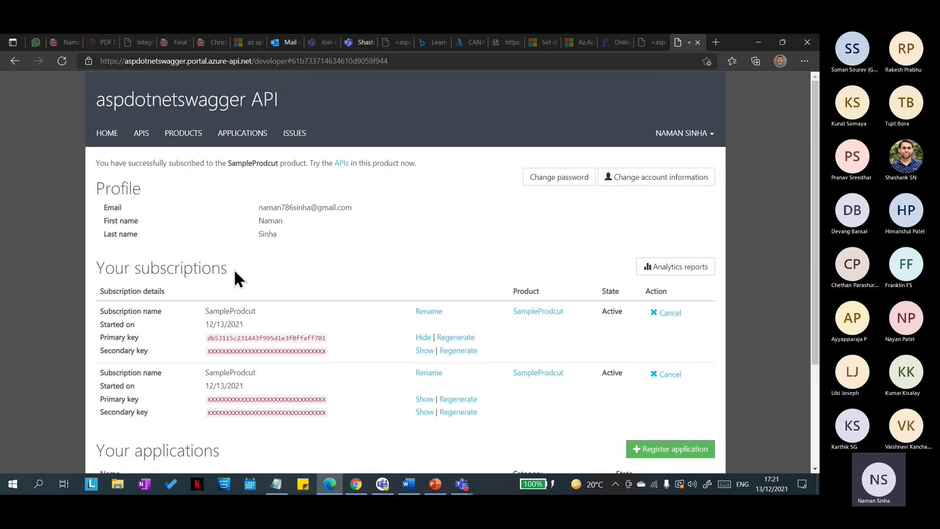
pyautogui.hotkey('alt', 'Tab')
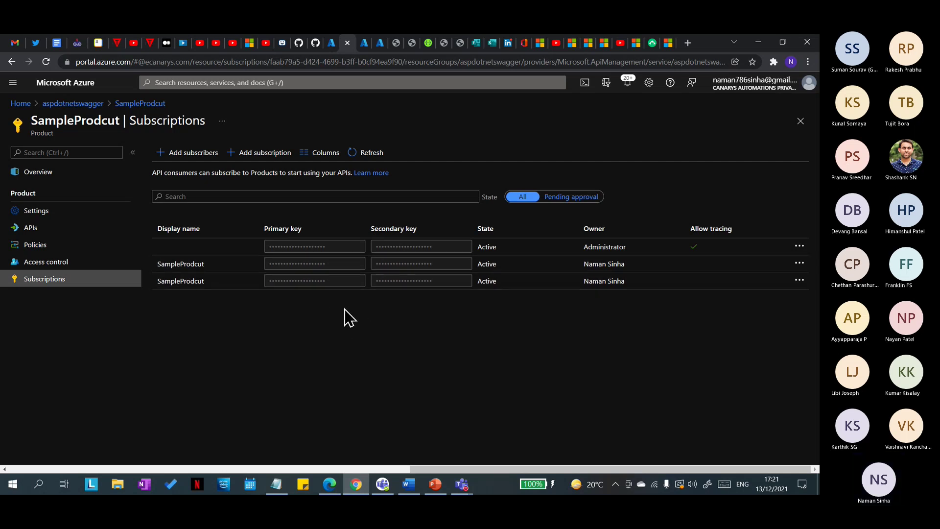
pyautogui.hotkey('alt', 'Tab')
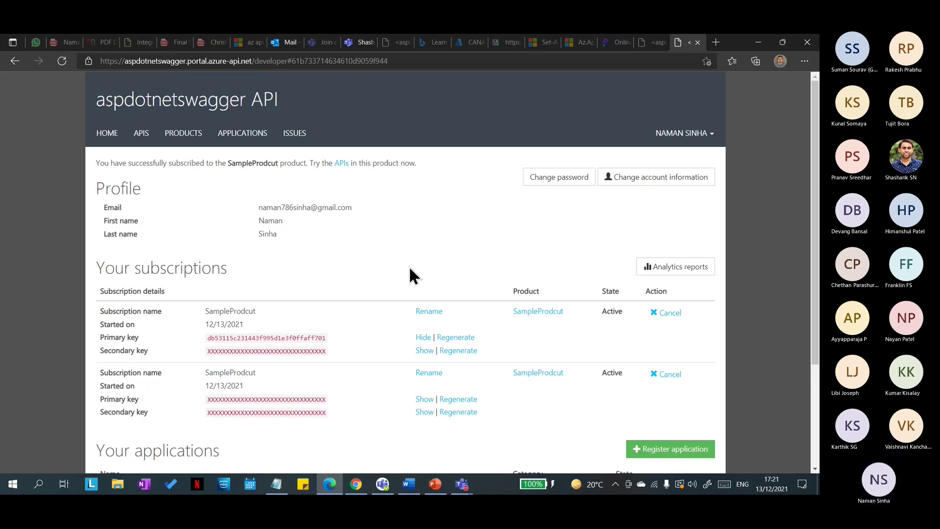
pyautogui.hotkey('alt', 'Tab')
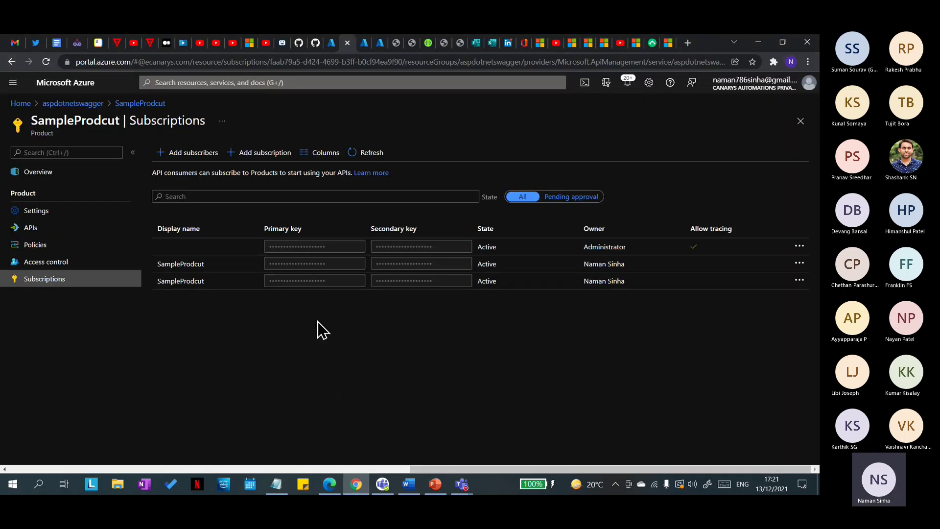
pyautogui.hotkey('alt', 'Tab')
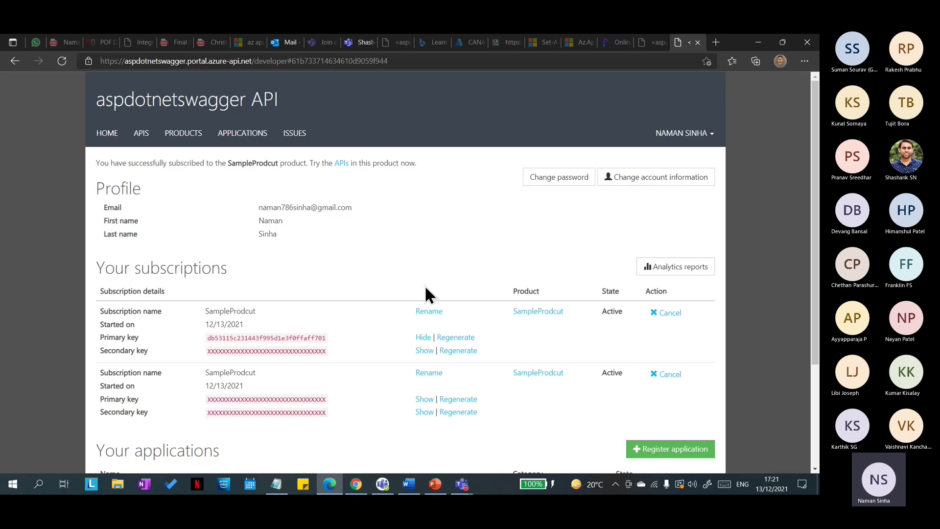
# Step: Cancel the second SampleProdcut subscription in the developer portal
pyautogui.click(675, 375)
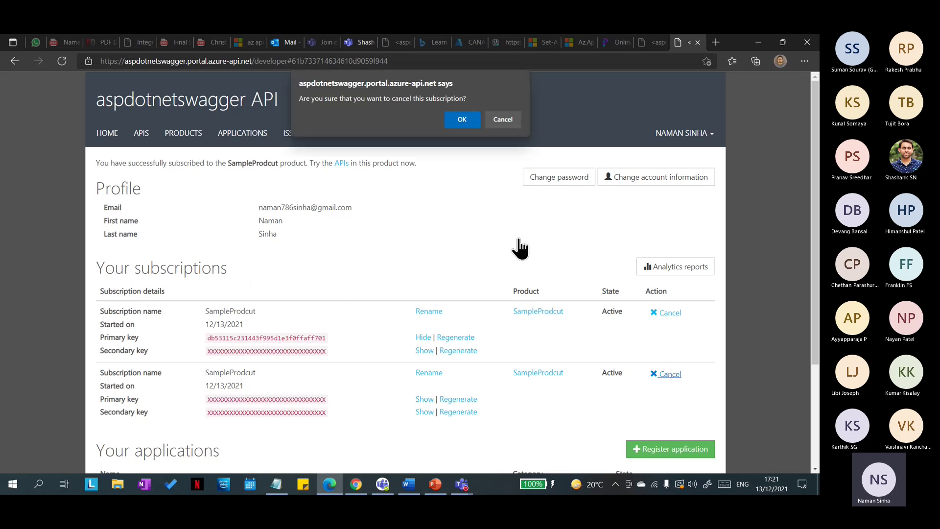
pyautogui.click(455, 120)
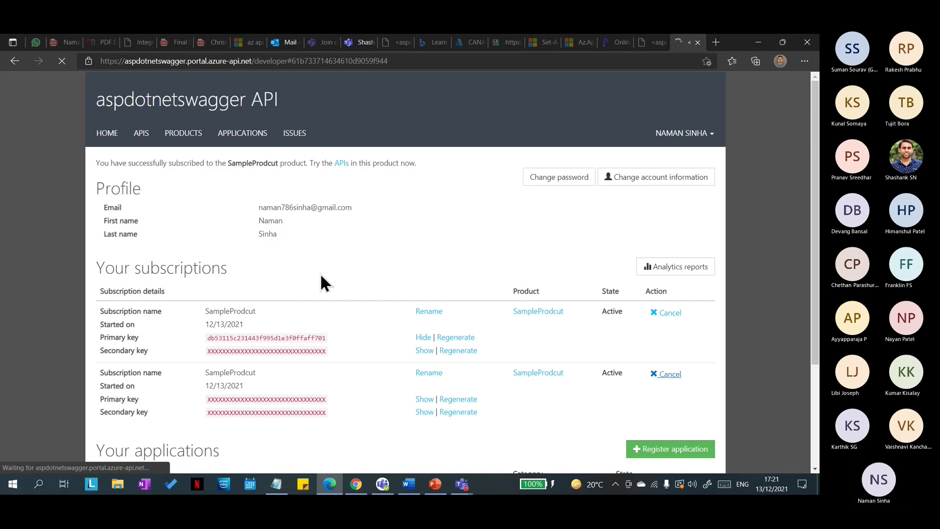
pyautogui.hotkey('alt', 'Tab')
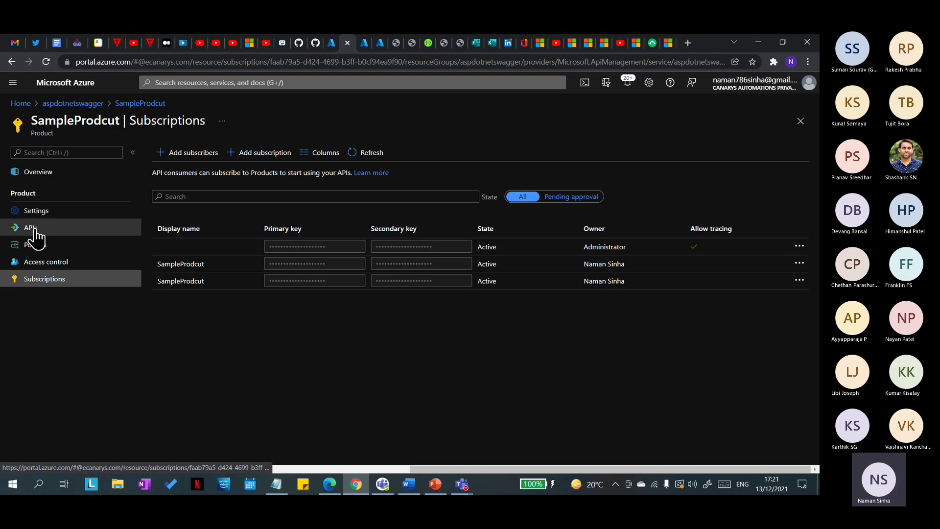
# Step: Go to SampleProdcut's Subscriptions blade and begin, then abandon, cancelling the active subscription
pyautogui.click(37, 211)
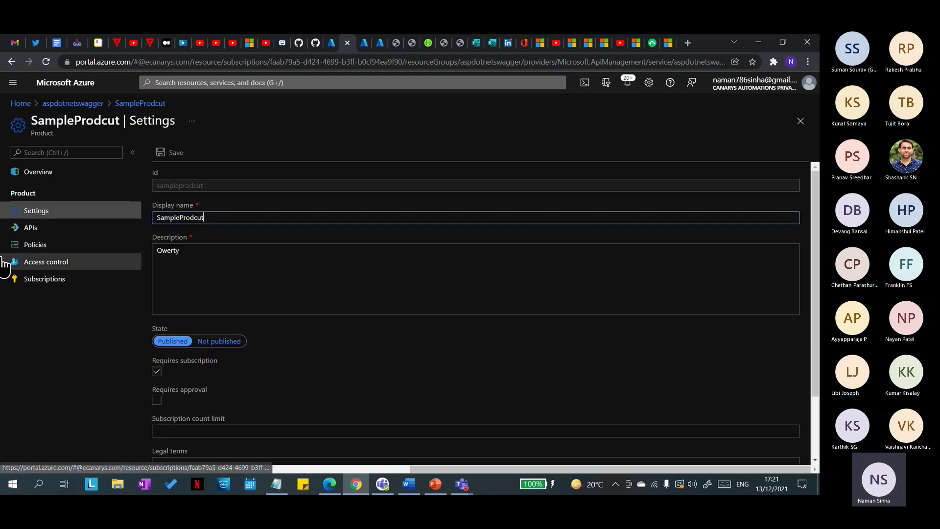
pyautogui.scroll(-3, 253, 368)
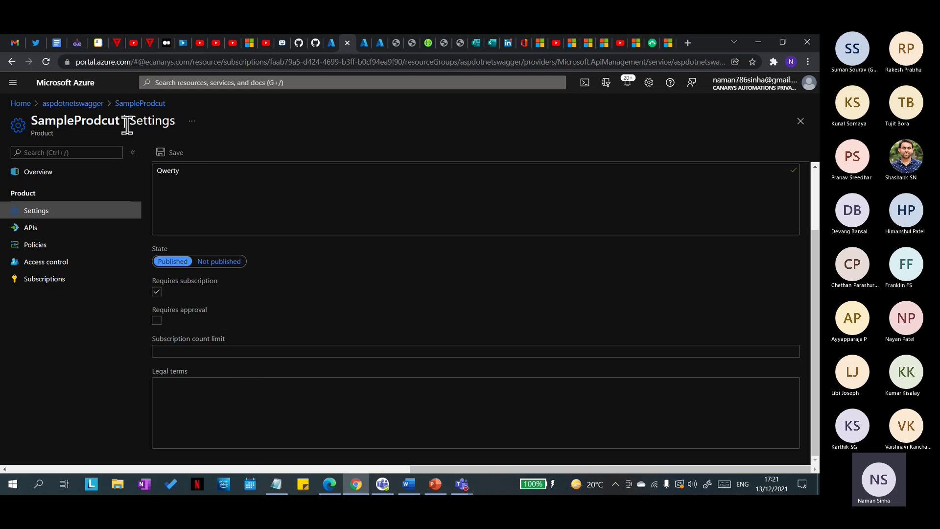
pyautogui.moveTo(135, 120); pyautogui.dragTo(136, 110)
pyautogui.click(135, 105)
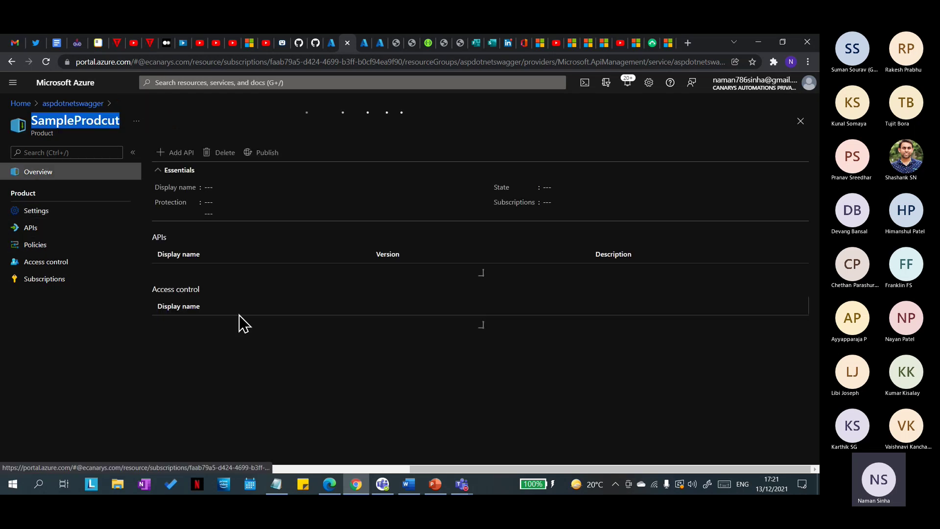
pyautogui.click(50, 264)
pyautogui.click(46, 283)
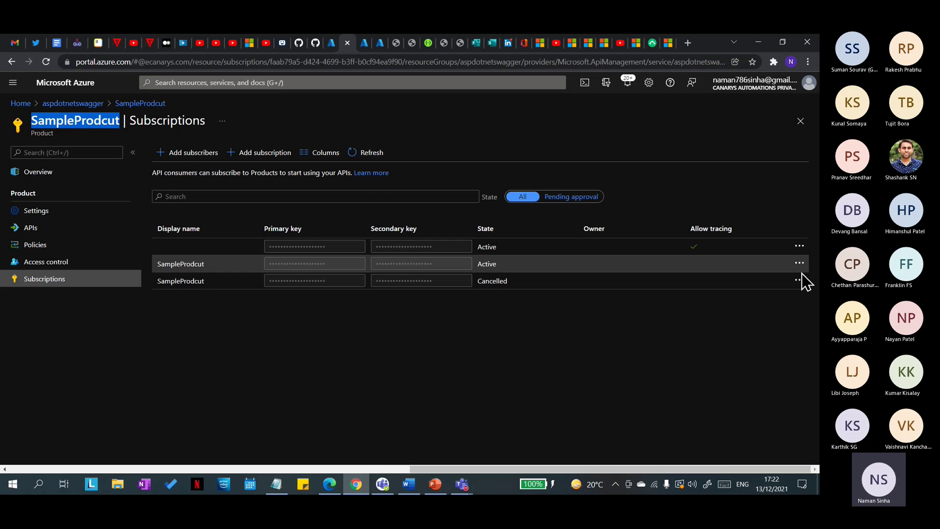
pyautogui.click(799, 264)
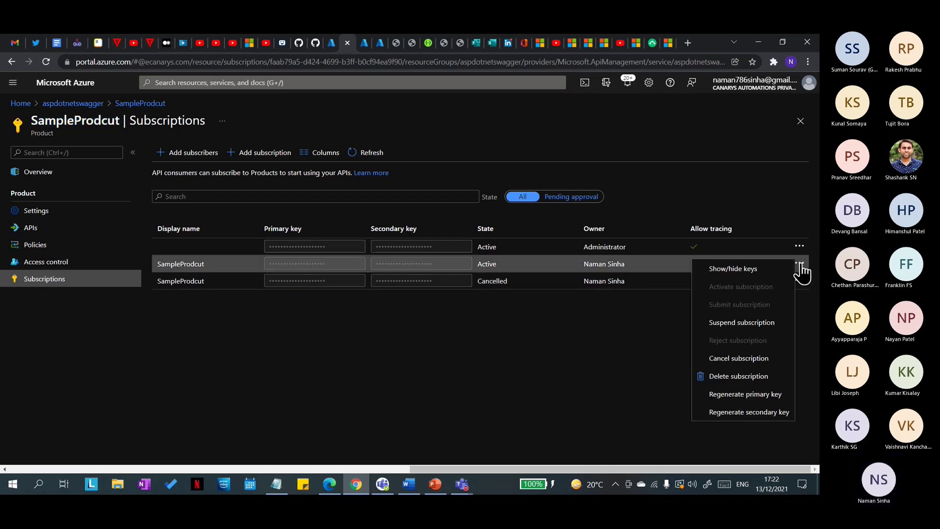
pyautogui.click(746, 360)
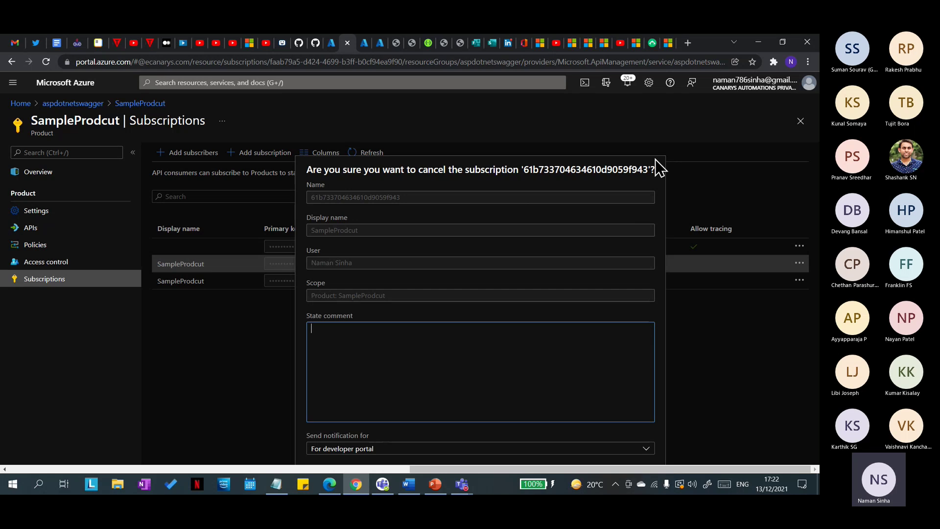
pyautogui.click(758, 205)
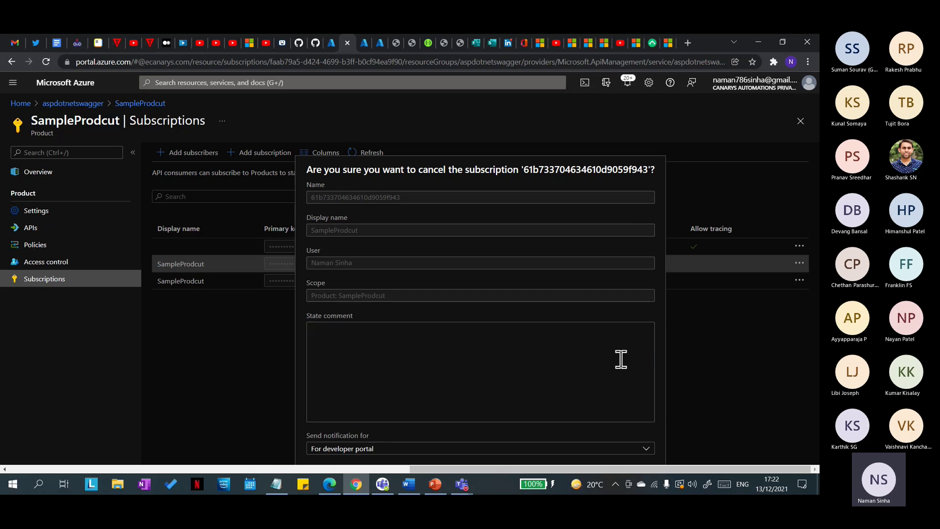
pyautogui.click(801, 121)
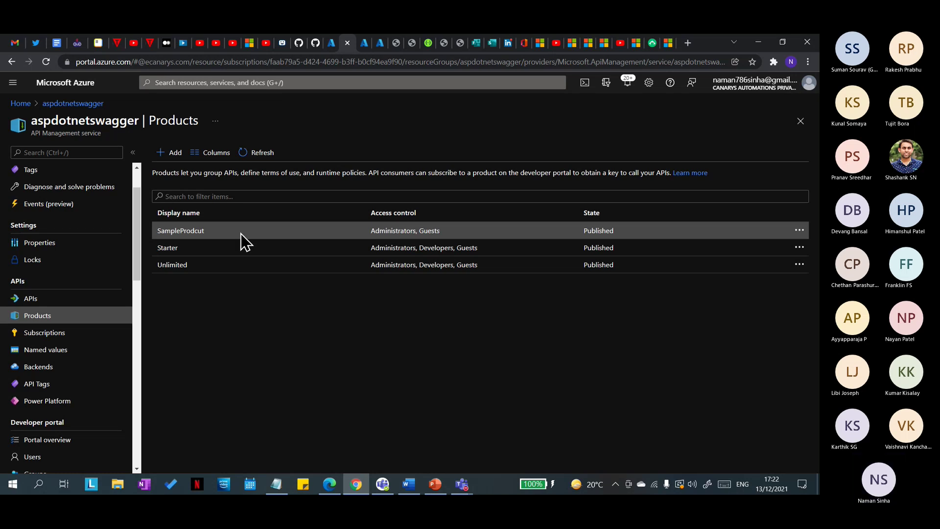
# Step: Delete a SampleProdcut subscription through its actions menu in the Subscriptions blade
pyautogui.click(182, 231)
pyautogui.click(54, 280)
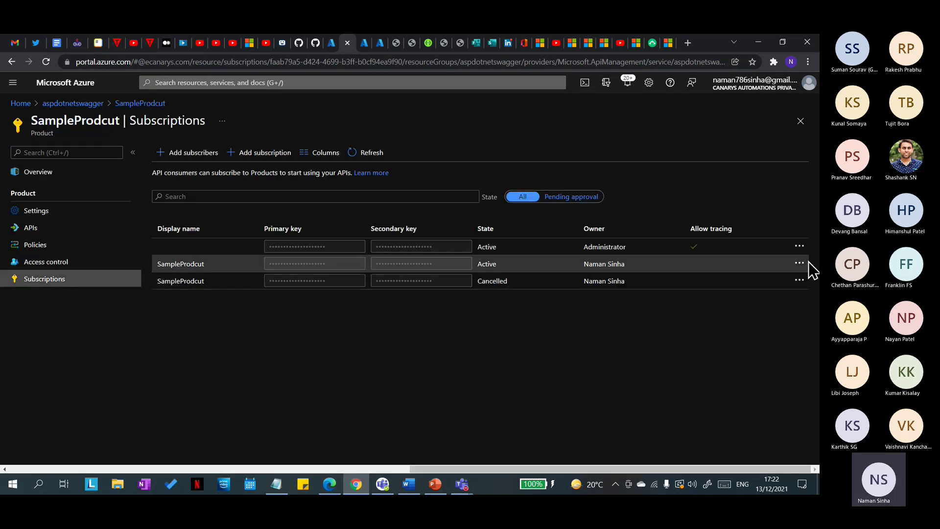
pyautogui.click(799, 265)
pyautogui.click(757, 380)
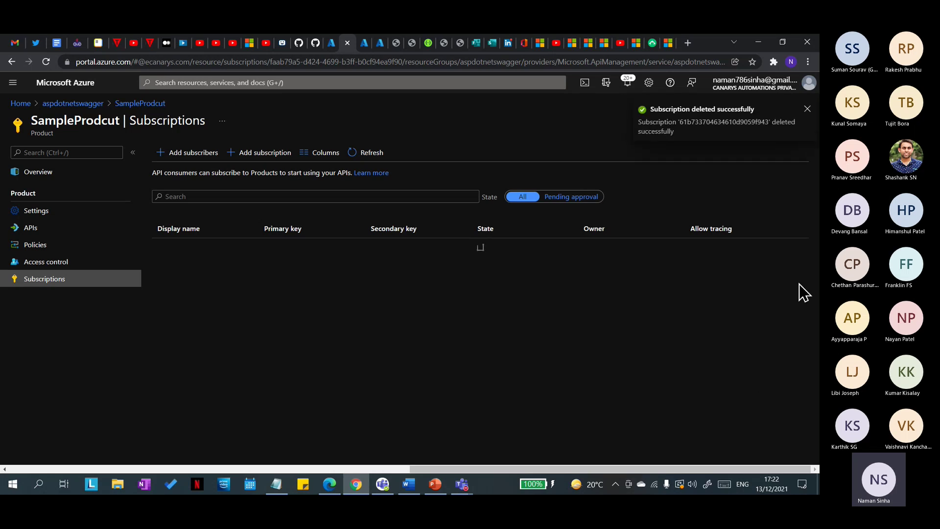
pyautogui.click(799, 263)
pyautogui.click(584, 352)
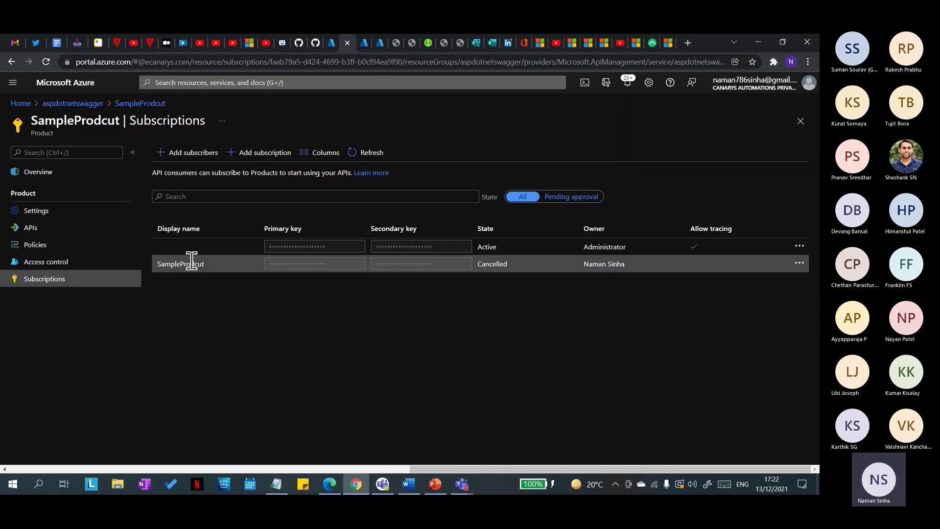
# Step: Remove the DotnetSwagger API from SampleProdcut
pyautogui.click(144, 109)
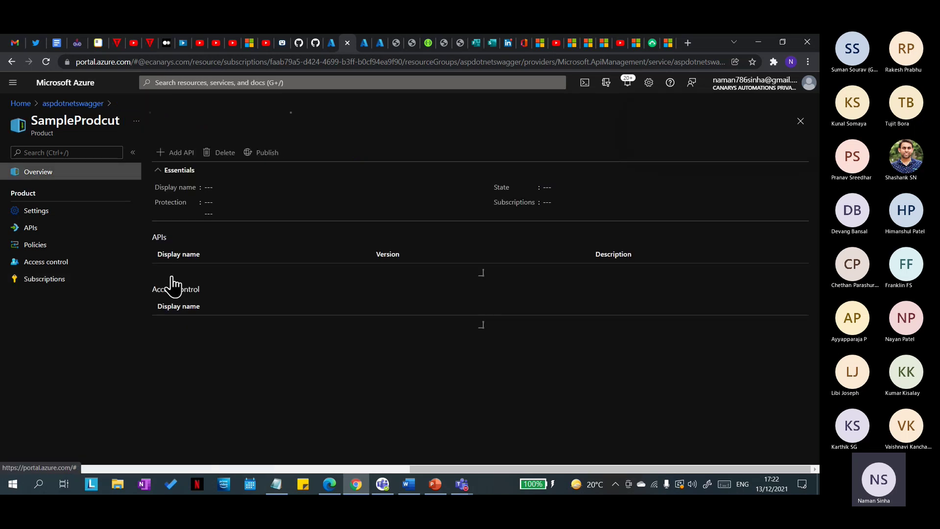
pyautogui.click(33, 229)
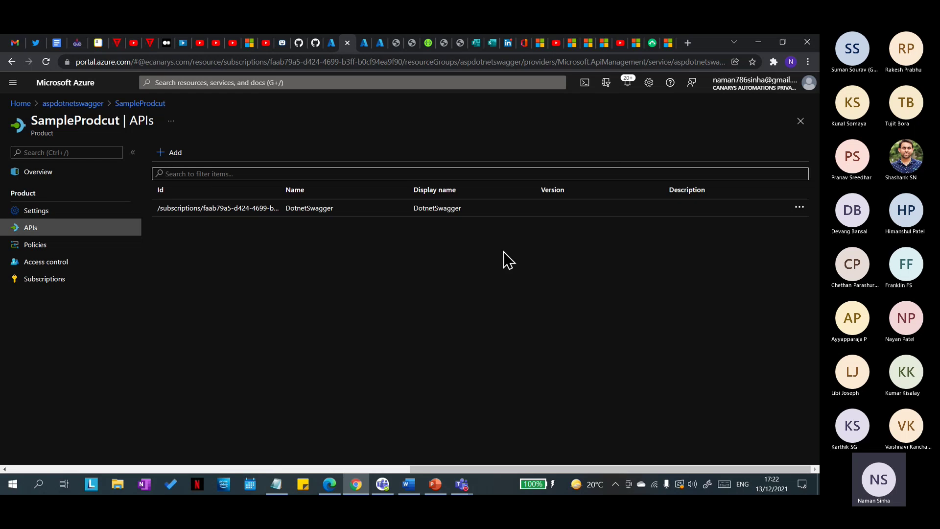
pyautogui.click(800, 208)
pyautogui.click(722, 216)
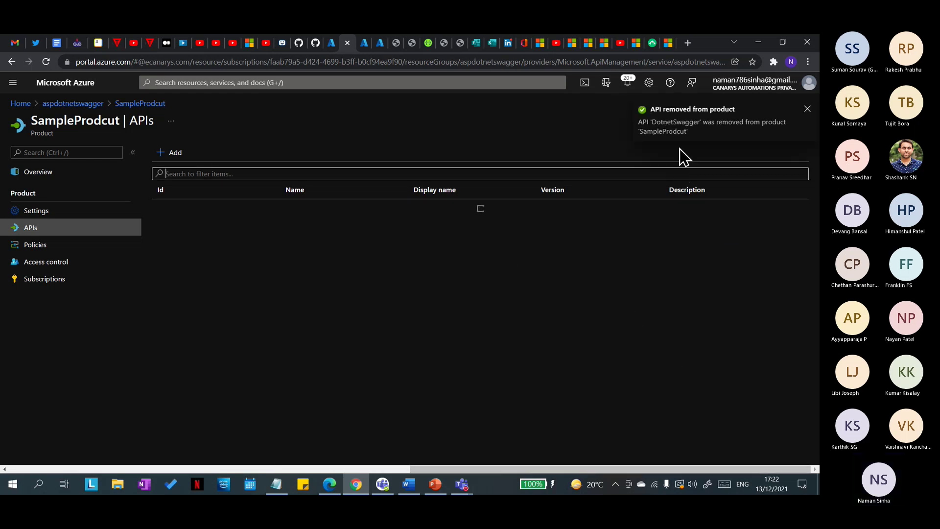
pyautogui.click(43, 280)
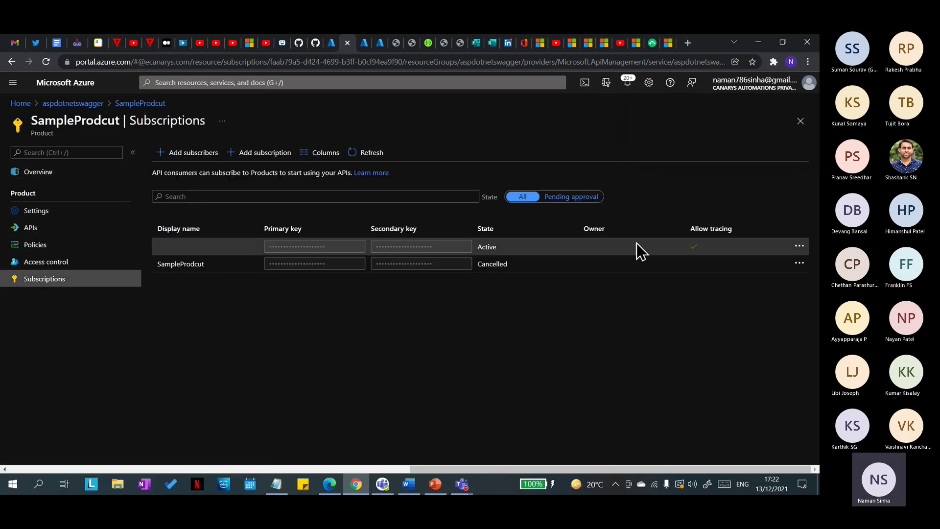
# Step: Add DotnetSwagger back to SampleProdcut's APIs, then go to the product's Settings
pyautogui.click(36, 230)
pyautogui.click(166, 155)
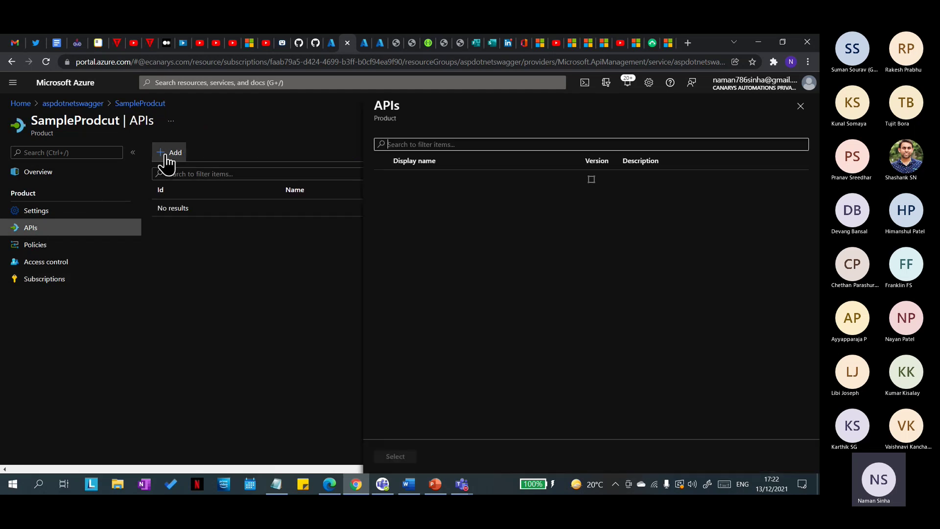
pyautogui.click(384, 196)
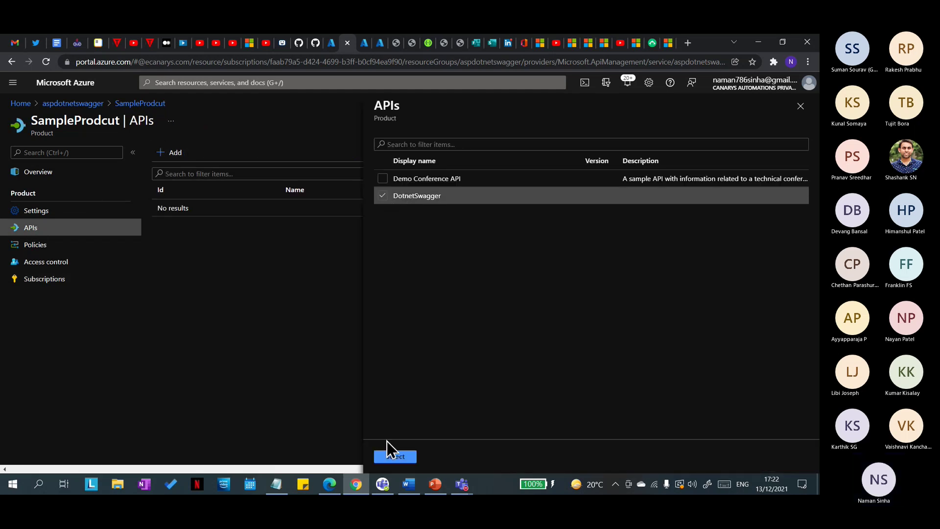
pyautogui.click(391, 456)
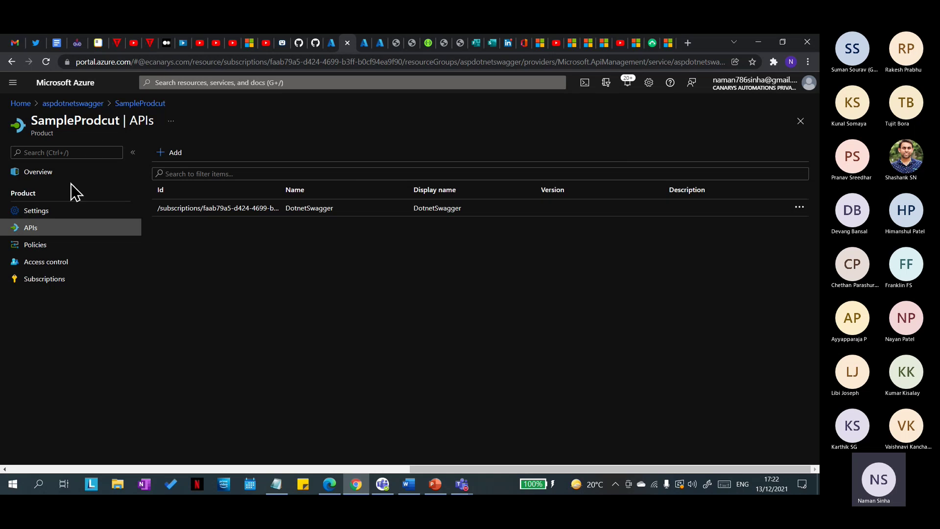
pyautogui.click(38, 212)
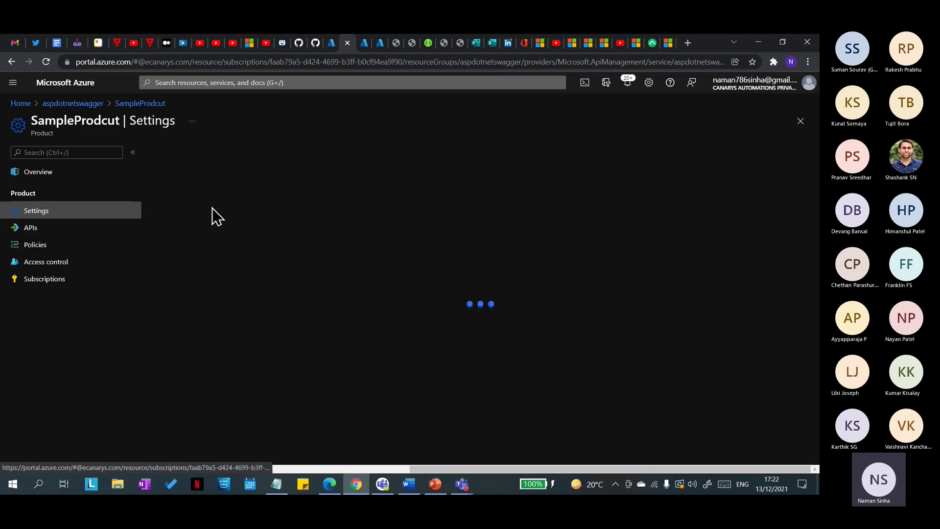
# Step: Turn on Requires approval for SampleProdcut, then reload the developer portal profile page
pyautogui.scroll(-2, 264, 336)
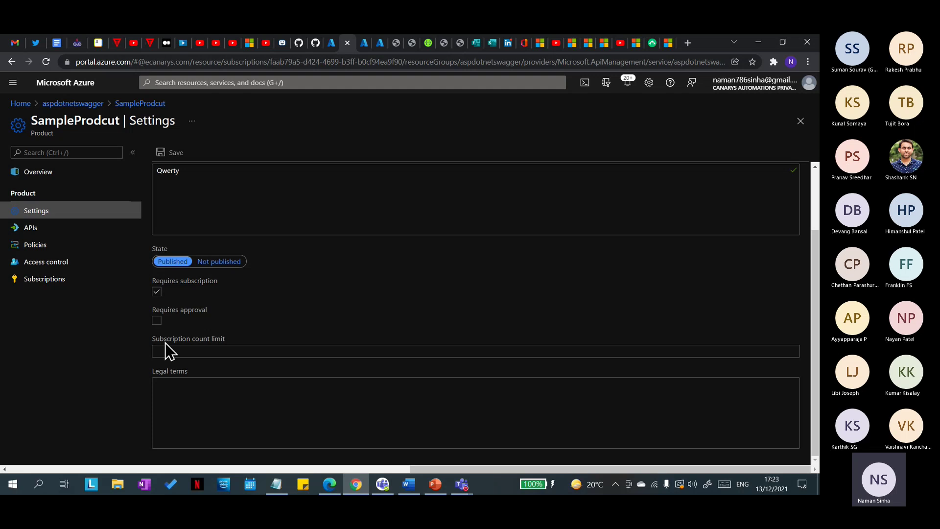
pyautogui.click(158, 322)
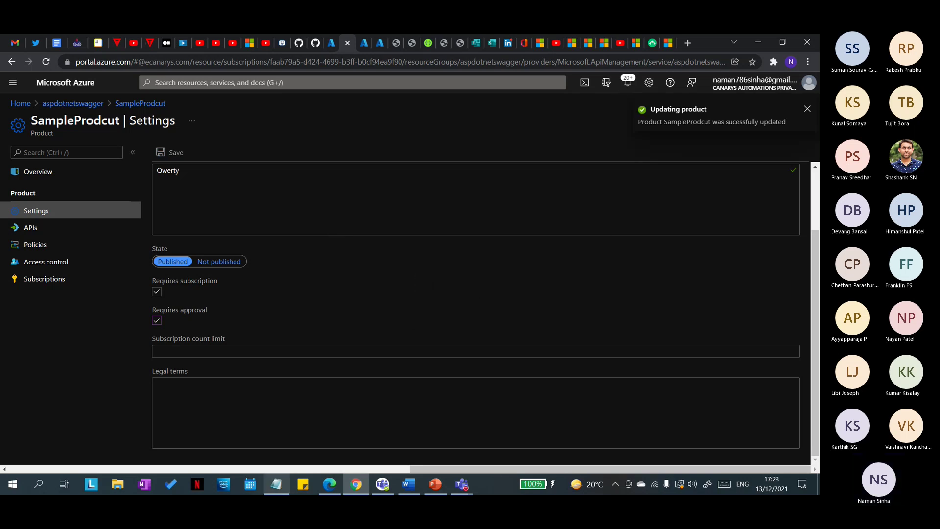
pyautogui.moveTo(336, 488)
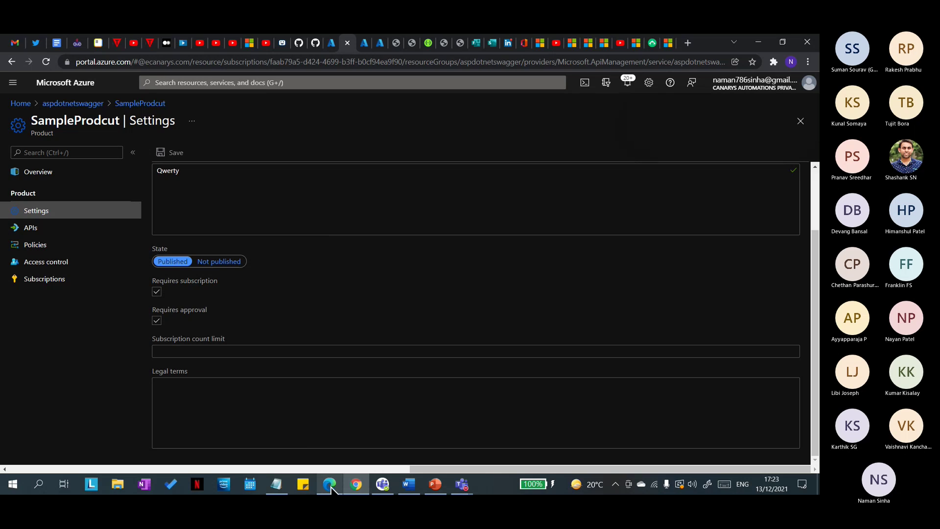
pyautogui.click(329, 483)
pyautogui.click(62, 60)
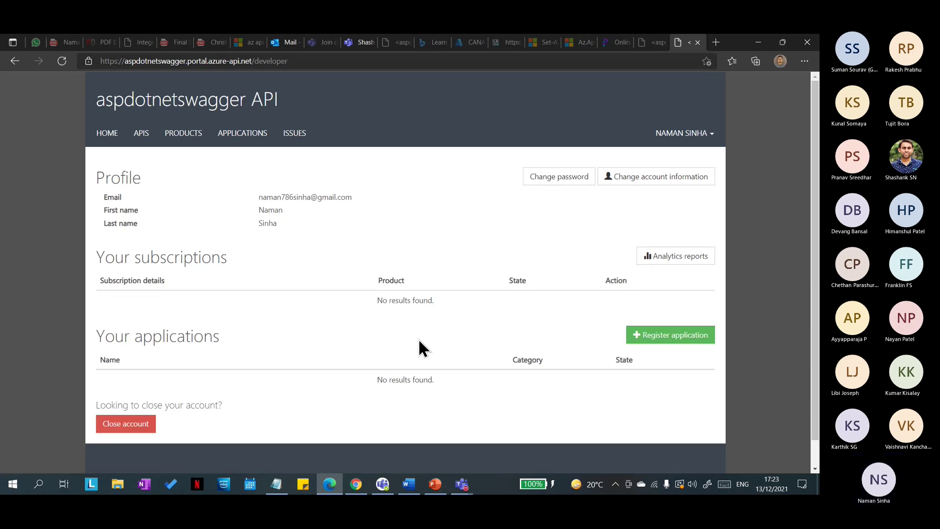
# Step: Open SampleProdcut from the developer portal's Products list, then return to the Azure portal
pyautogui.scroll(-1, 335, 361)
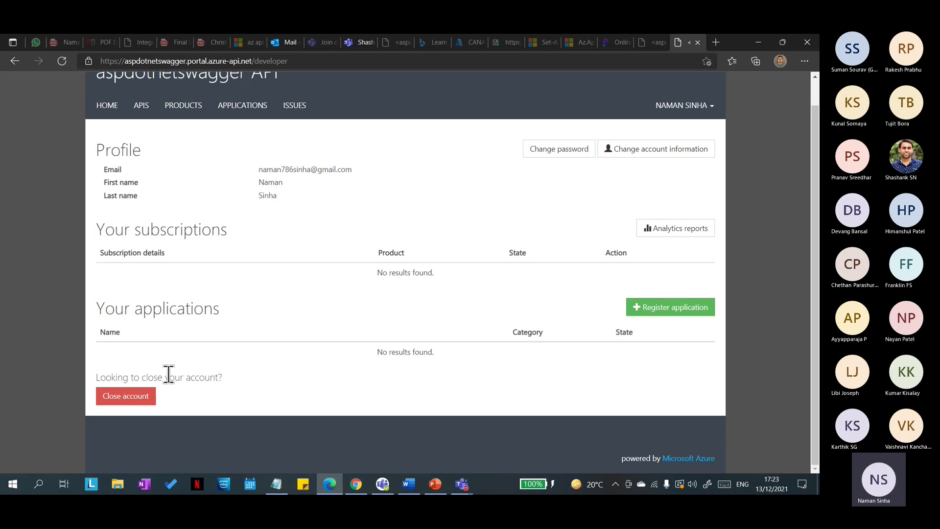
pyautogui.click(173, 109)
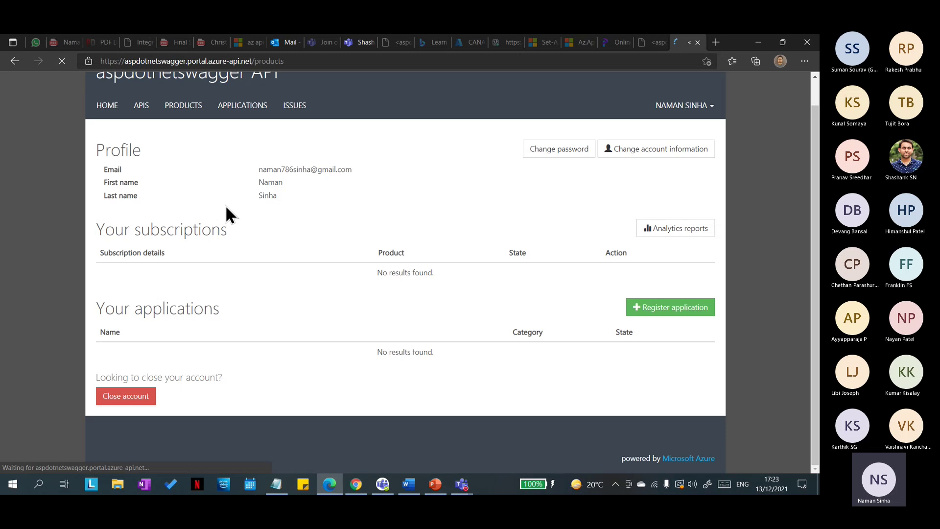
pyautogui.click(133, 217)
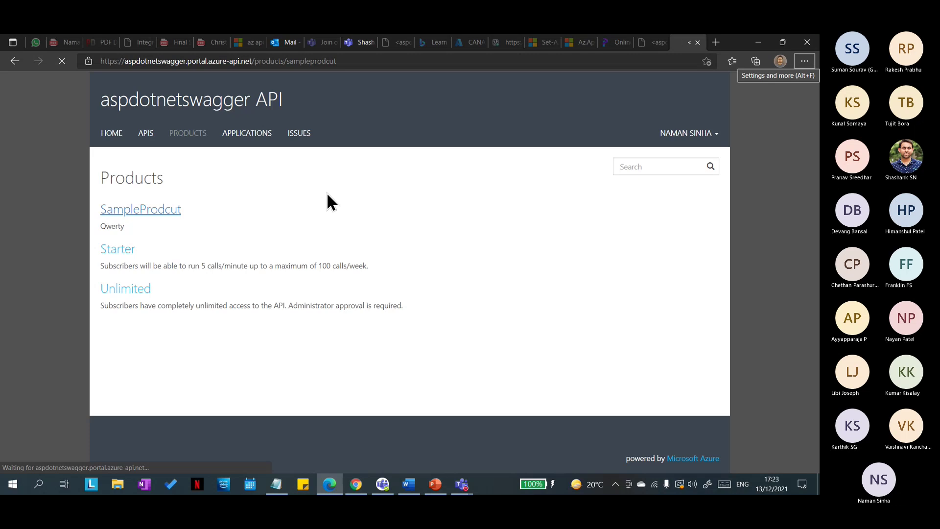
pyautogui.hotkey('alt', 'Tab')
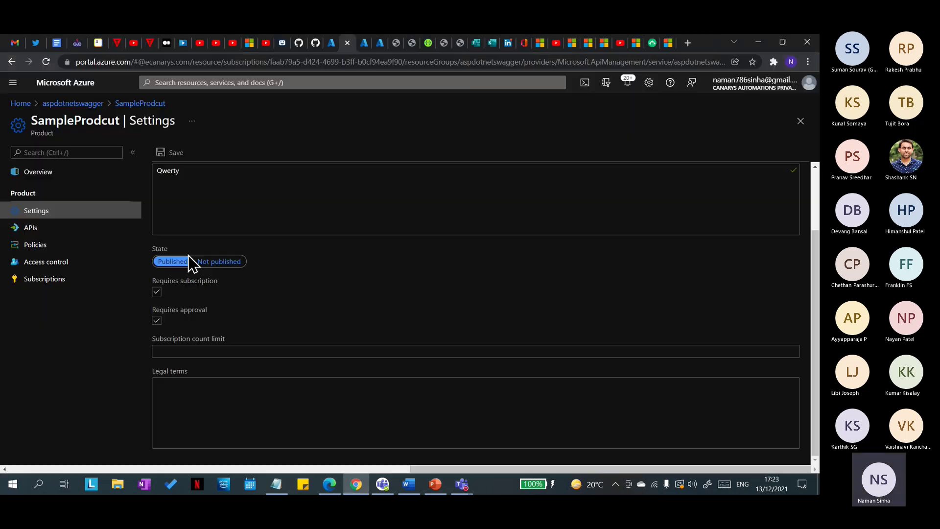
# Step: Delete the cancelled SampleProdcut subscription, then subscribe to SampleProdcut again in the developer portal
pyautogui.click(82, 278)
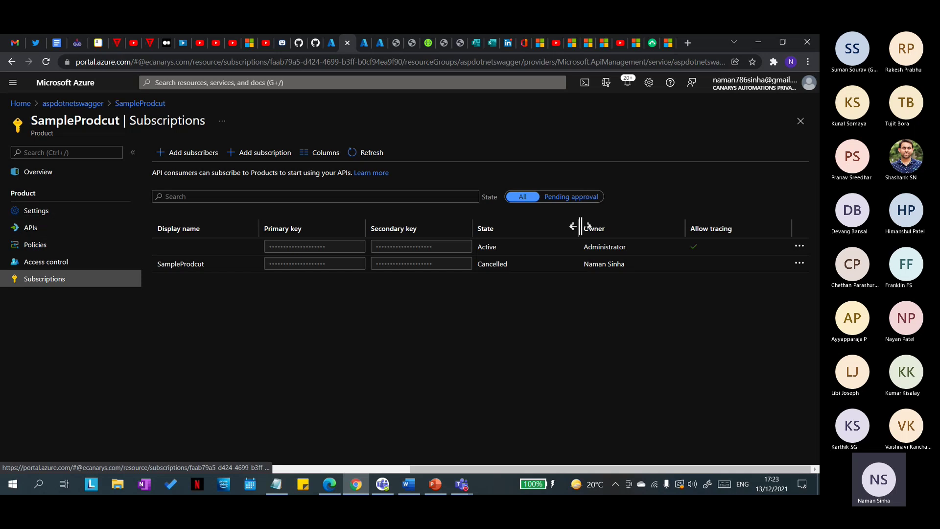
pyautogui.click(799, 263)
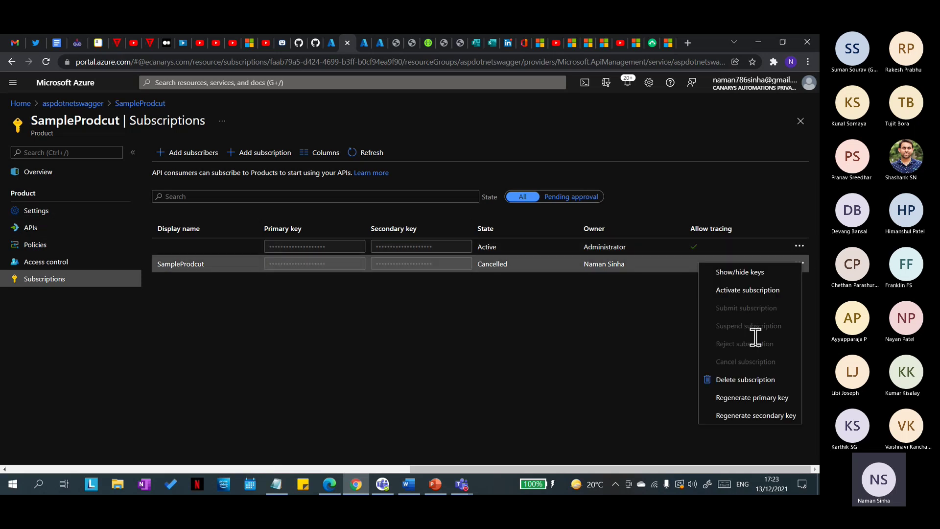
pyautogui.click(748, 380)
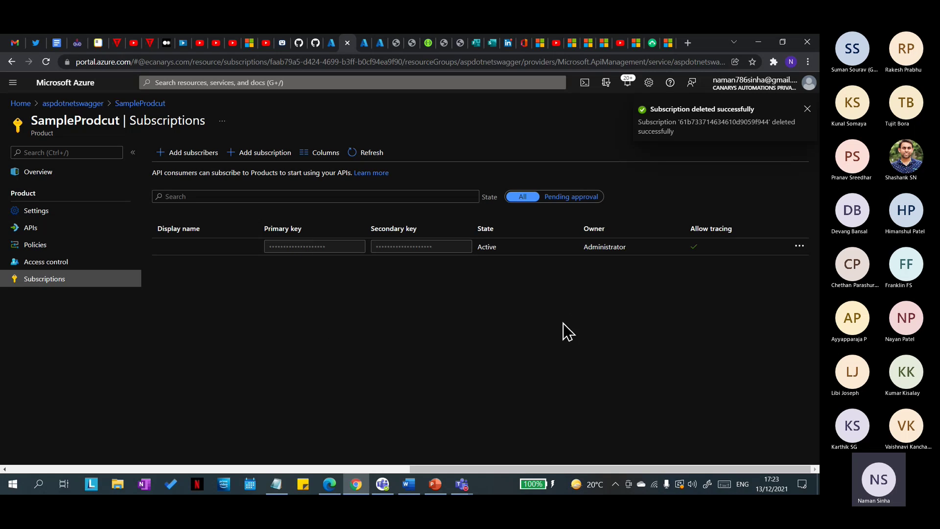
pyautogui.hotkey('alt', 'Tab')
pyautogui.click(123, 247)
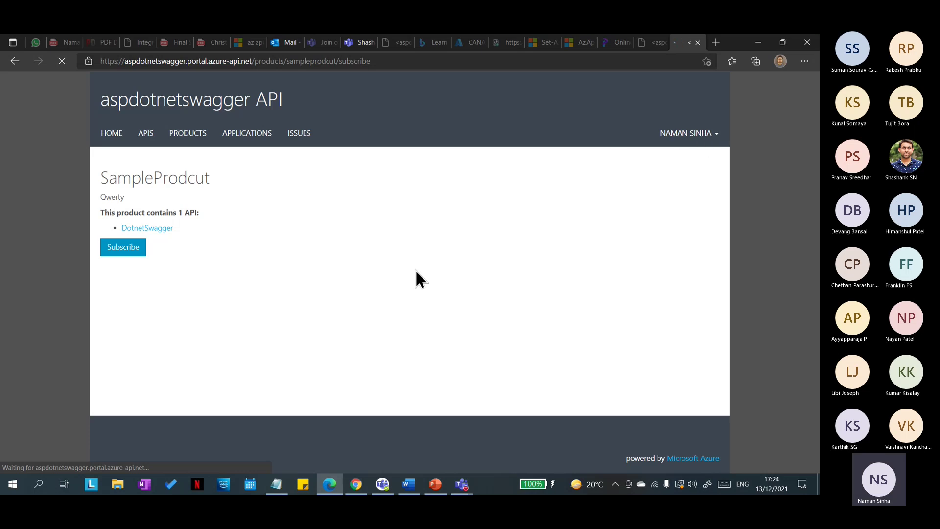
# Step: Confirm the SampleProdcut subscription request and check that its state reads Requested
pyautogui.click(123, 267)
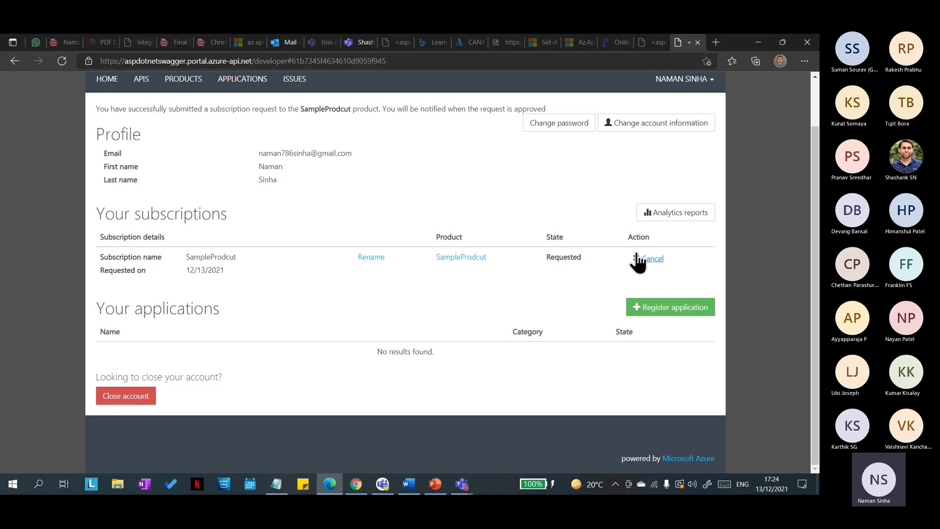
pyautogui.click(457, 259)
pyautogui.moveTo(582, 257); pyautogui.dragTo(545, 258)
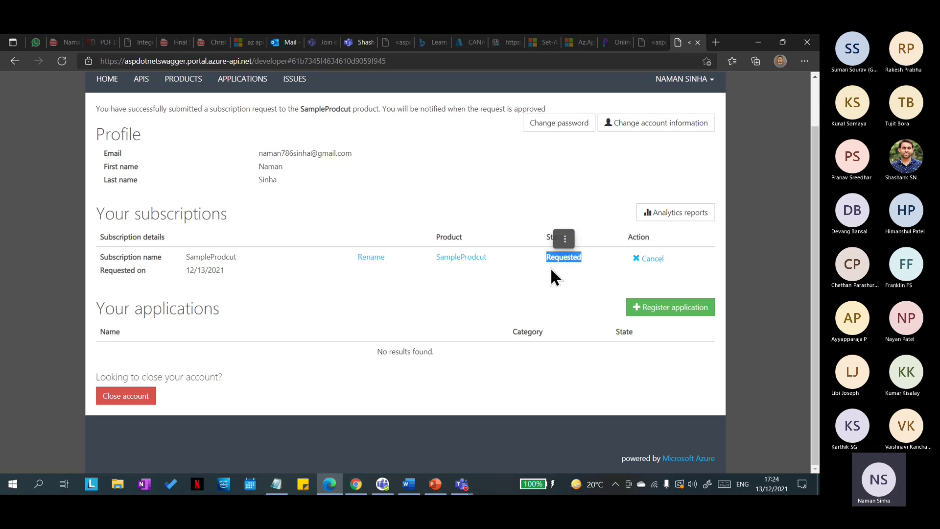
pyautogui.click(587, 265)
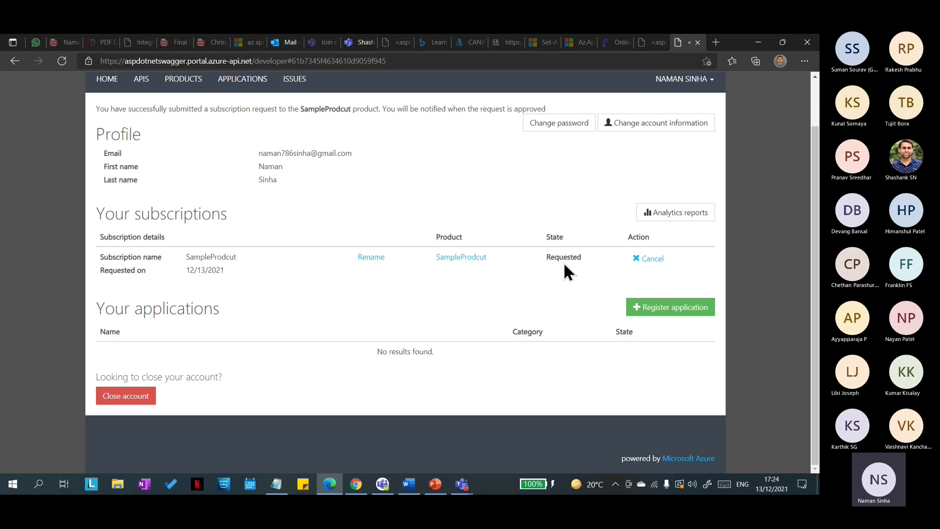
pyautogui.moveTo(554, 258); pyautogui.dragTo(542, 258)
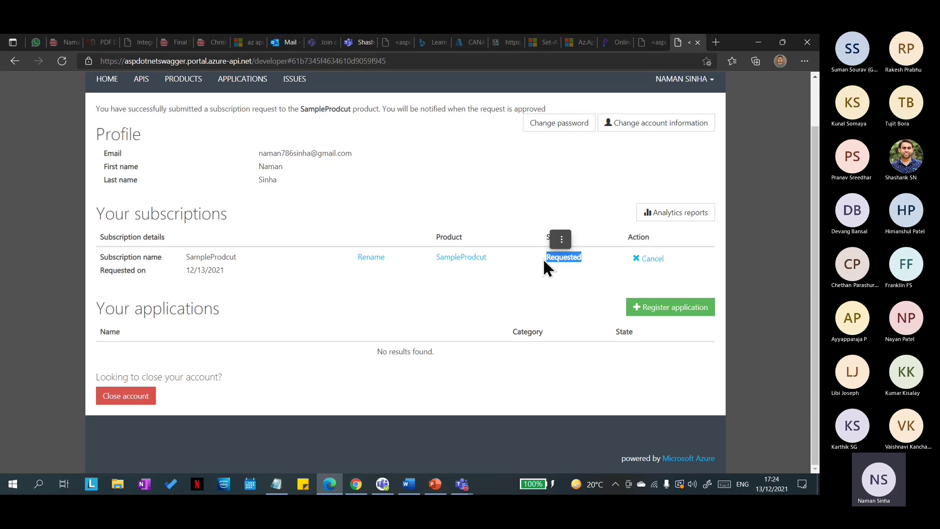
pyautogui.click(475, 178)
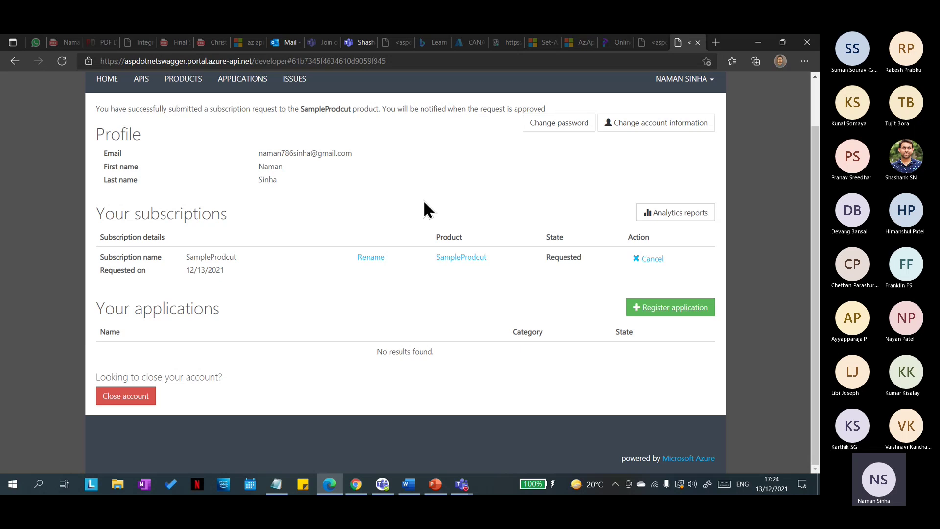
pyautogui.hotkey('alt', 'Tab')
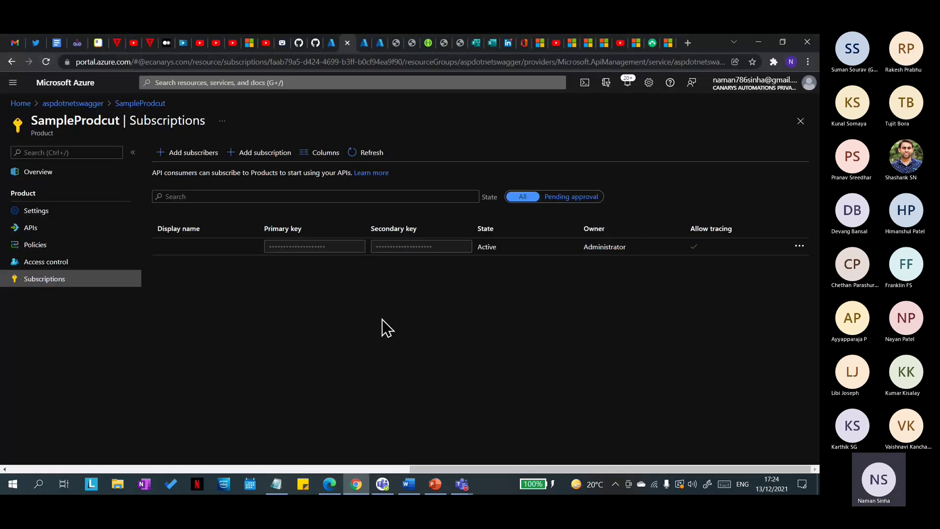
# Step: Filter subscriptions to Pending approval and choose Activate for the SampleProdcut request
pyautogui.click(350, 153)
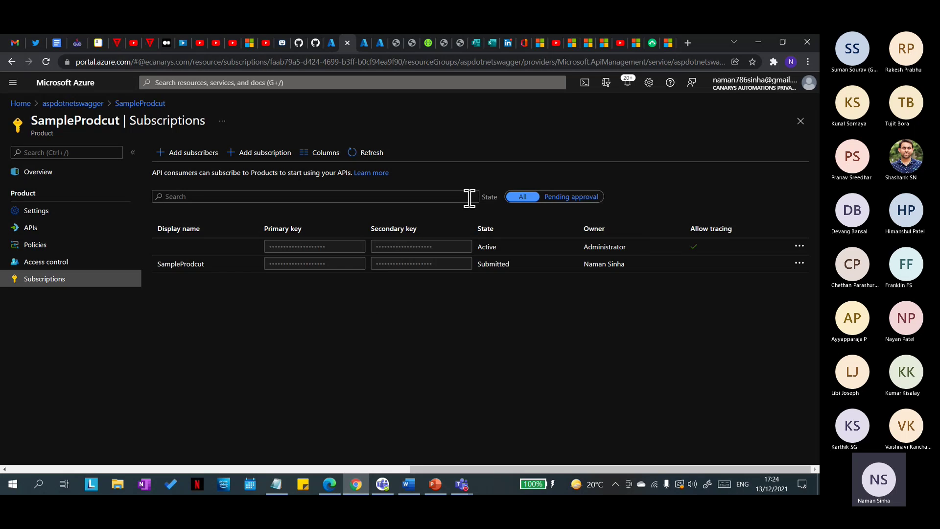
pyautogui.click(571, 197)
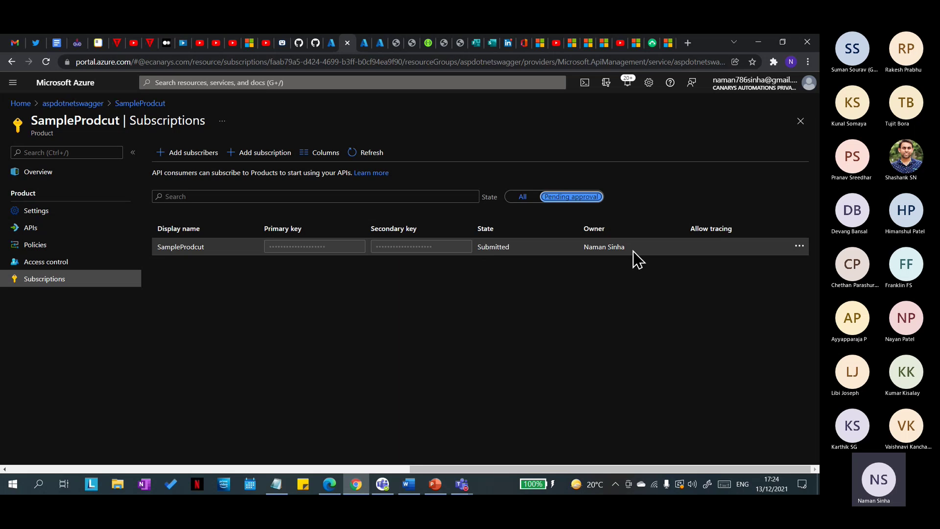
pyautogui.click(799, 247)
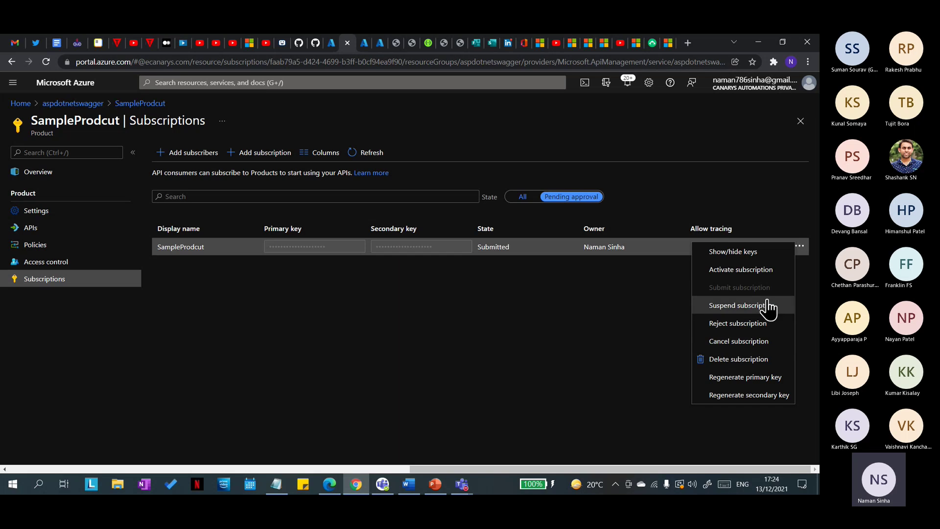
pyautogui.click(756, 277)
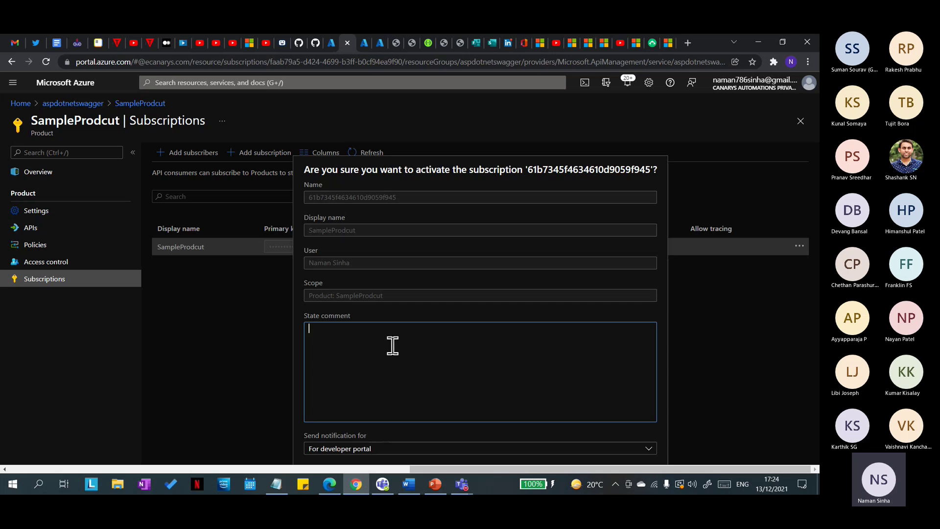
# Step: Add the comment 'JOY' and confirm activating the subscription
pyautogui.write('N')
pyautogui.press('BackSpace')
pyautogui.press('BackSpace')
pyautogui.write('JOY')
pyautogui.click(456, 451)
pyautogui.click(452, 444)
pyautogui.click(687, 349)
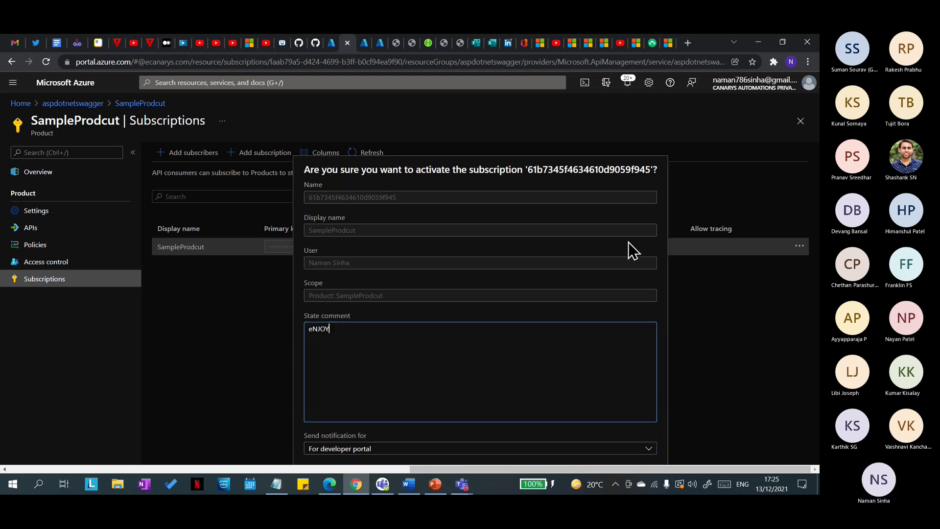
pyautogui.hotkey('ctrl', '-')
pyautogui.hotkey('ctrl', '-')
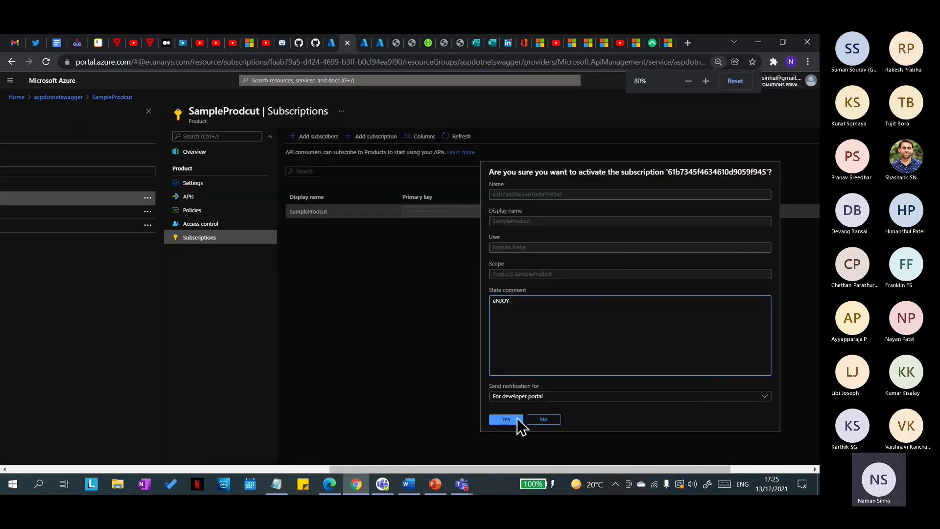
pyautogui.click(516, 420)
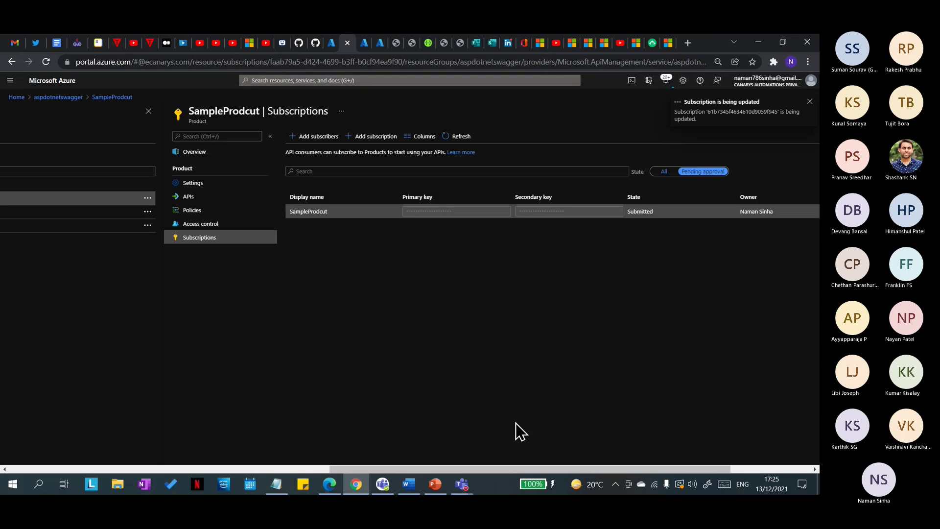
pyautogui.hotkey('ctrl', '0')
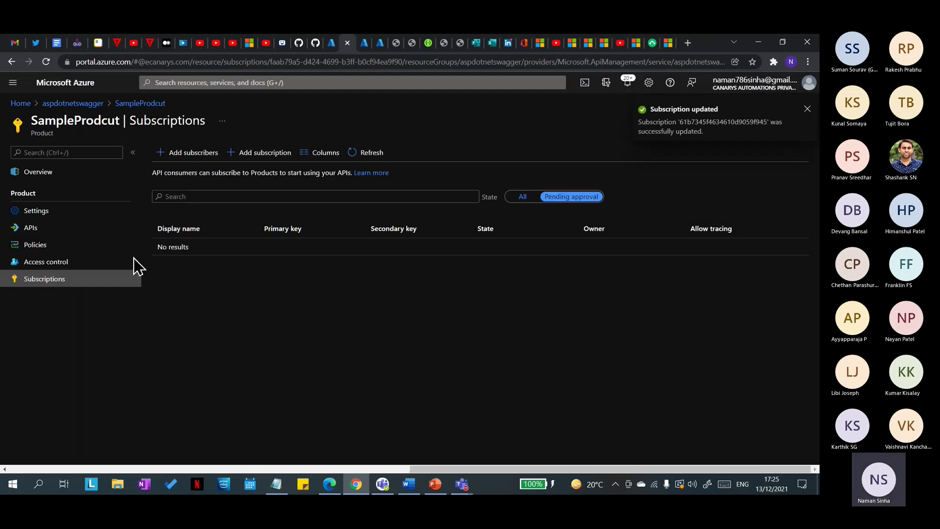
# Step: Show subscriptions in all states again and reload the developer portal profile page
pyautogui.click(521, 198)
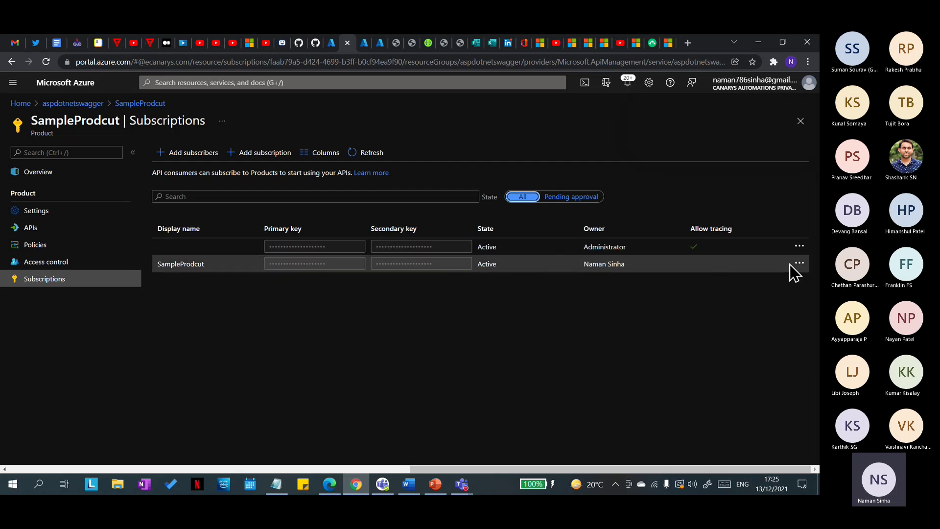
pyautogui.click(330, 484)
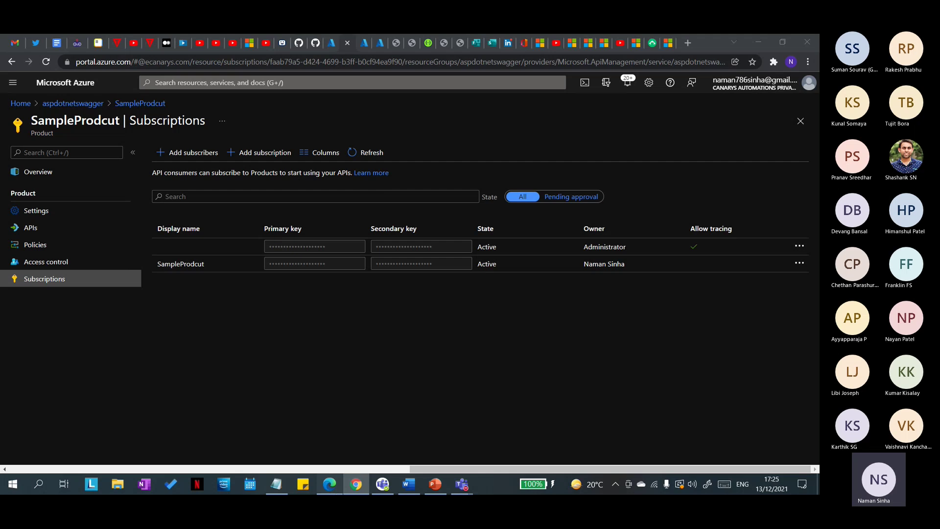
pyautogui.click(63, 61)
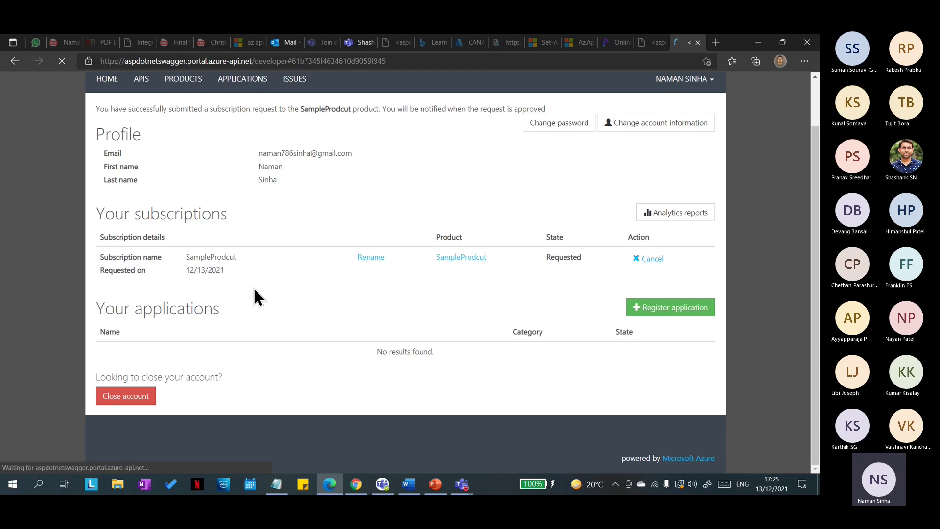
# Step: Reveal the Active SampleProdcut subscription's primary key, then mask it again
pyautogui.click(424, 282)
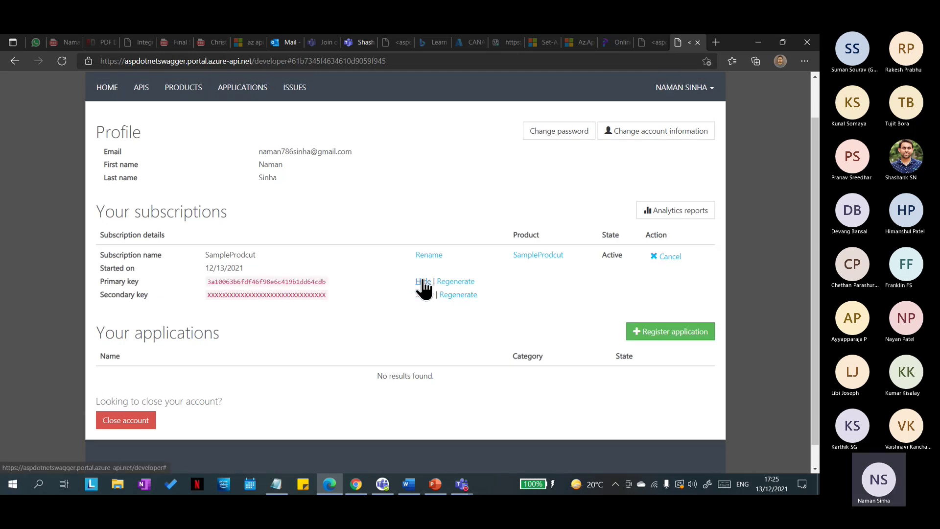
pyautogui.click(423, 281)
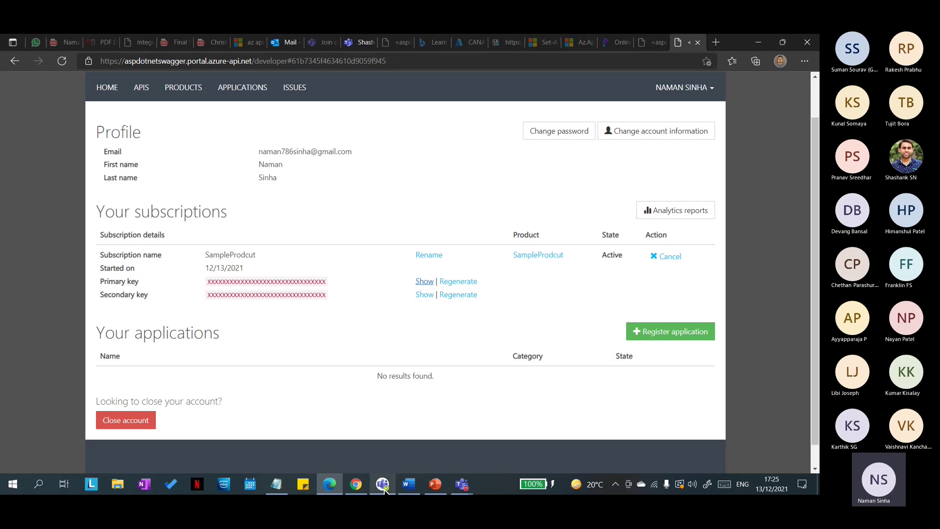
# Step: Review SampleProdcut's subscriptions, opening and closing Add subscribers without adding anyone
pyautogui.click(357, 485)
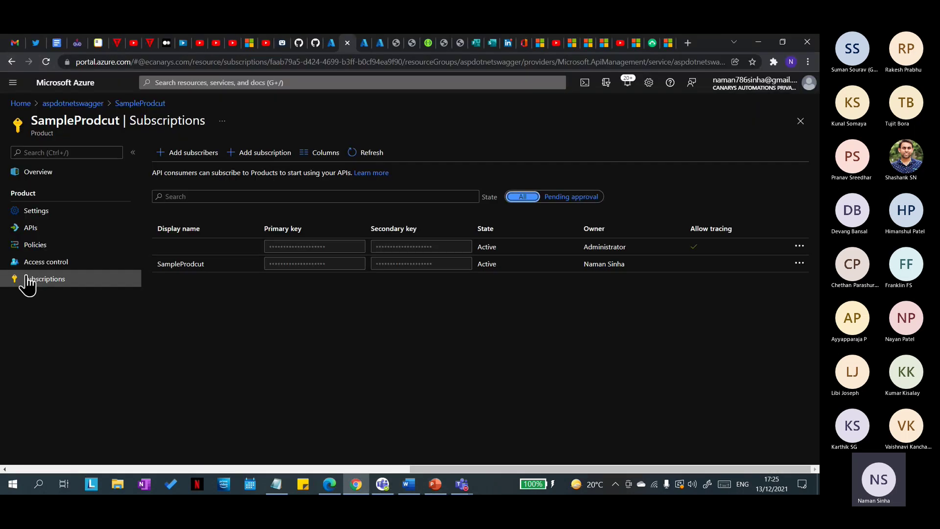
pyautogui.click(136, 103)
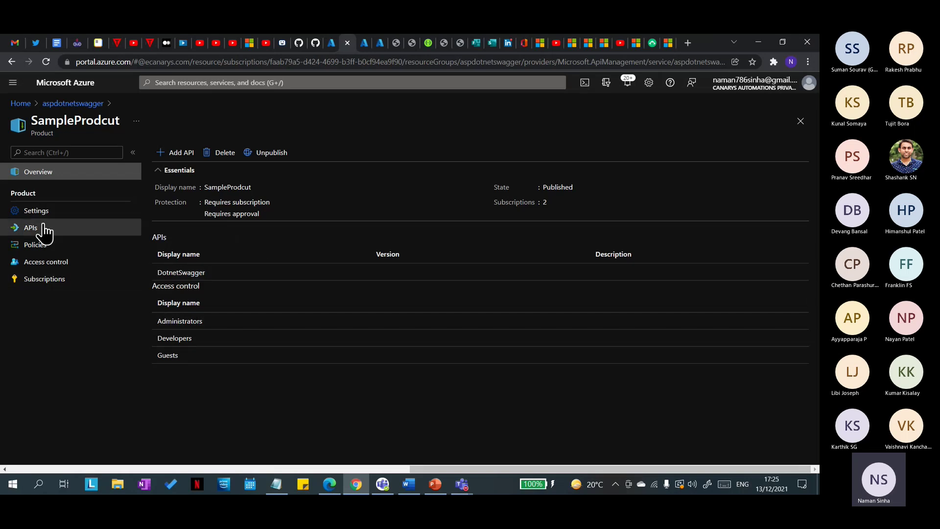
pyautogui.click(44, 279)
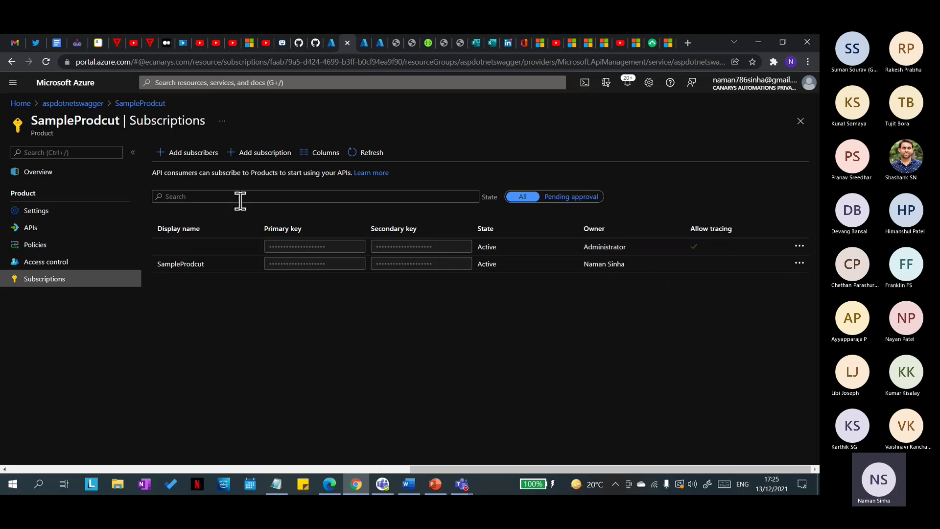
pyautogui.click(165, 156)
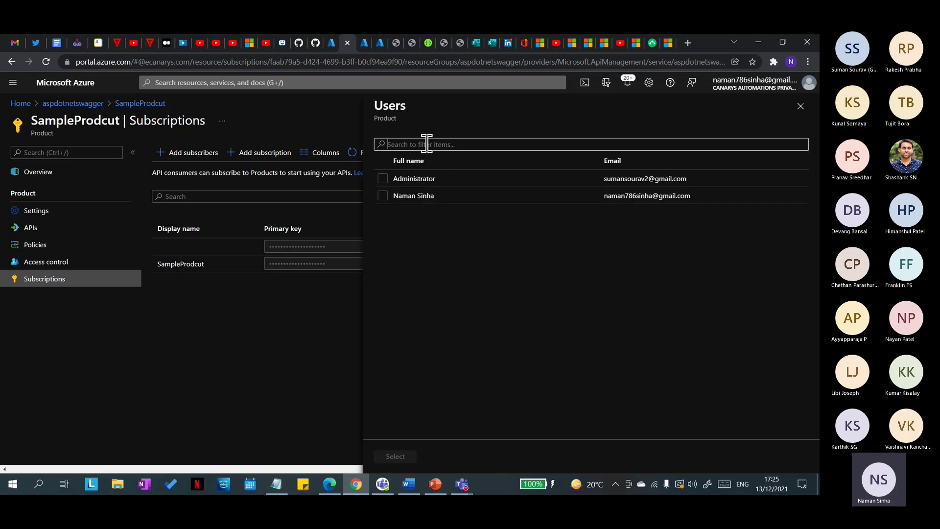
pyautogui.click(801, 107)
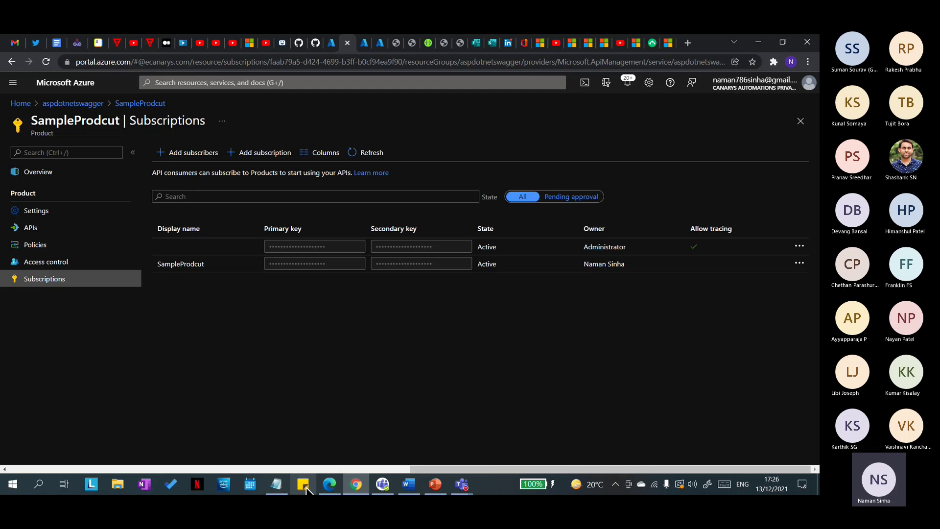
# Step: Navigate back up to the aspdotnetswagger service's products list
pyautogui.click(329, 483)
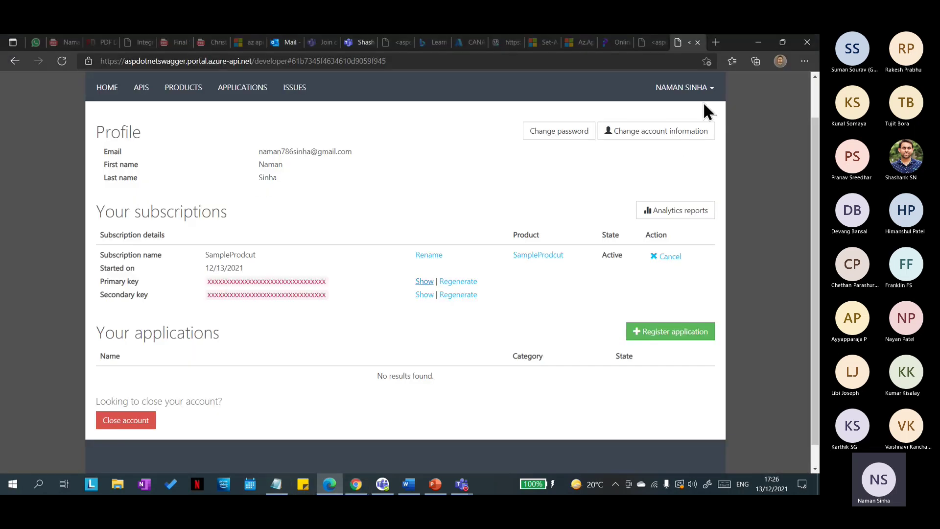
pyautogui.click(757, 42)
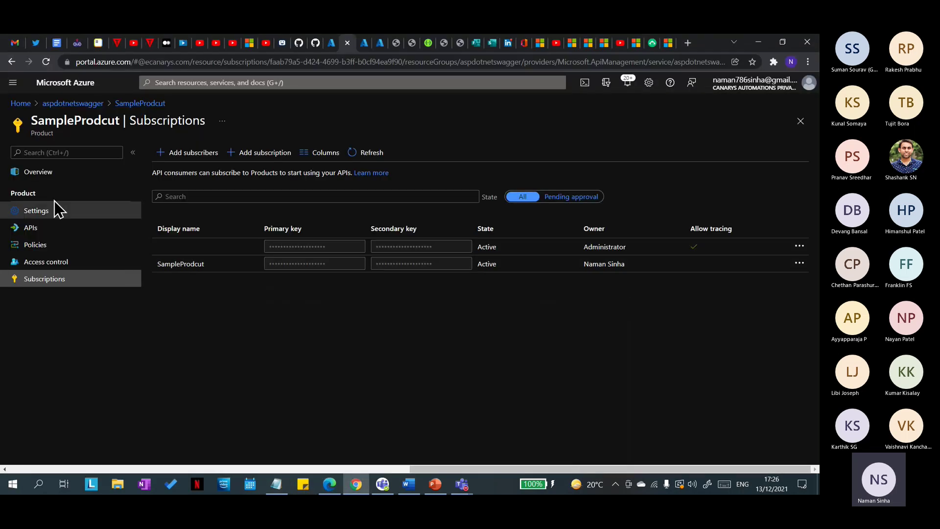
pyautogui.click(131, 104)
pyautogui.click(81, 102)
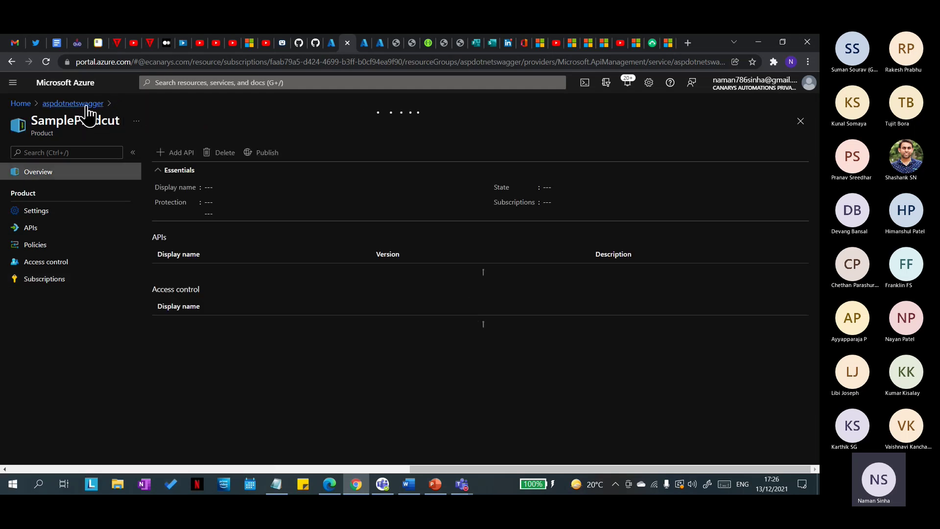
# Step: Open the Add user form under Users, step through its fields, and close it unsaved
pyautogui.scroll(-2, 44, 372)
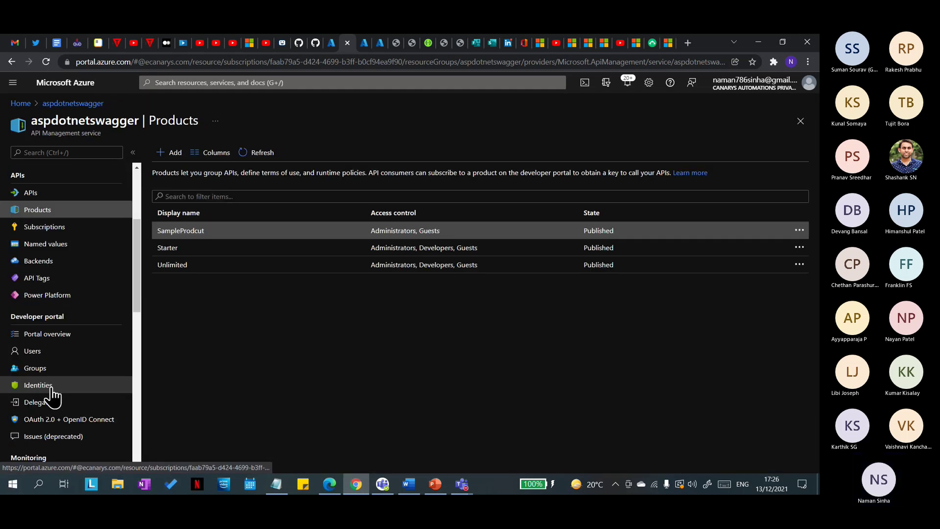
pyautogui.click(34, 352)
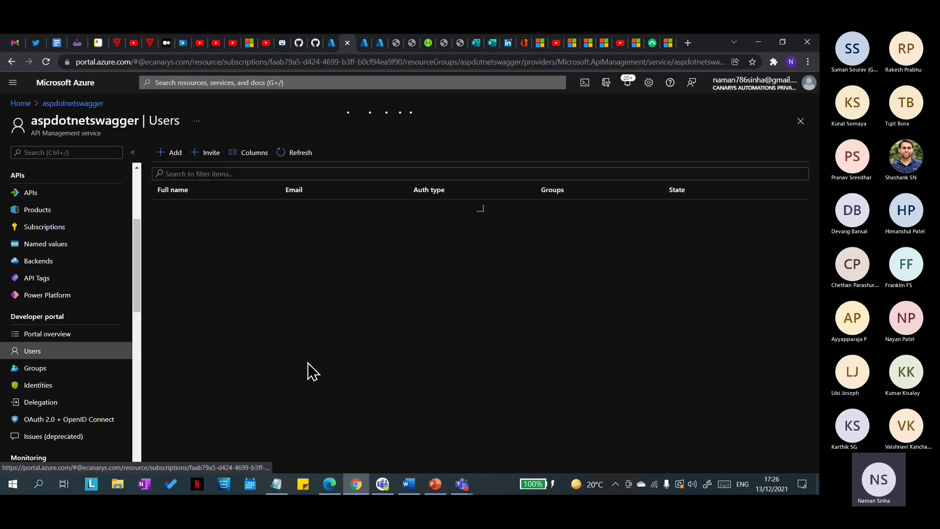
pyautogui.click(168, 152)
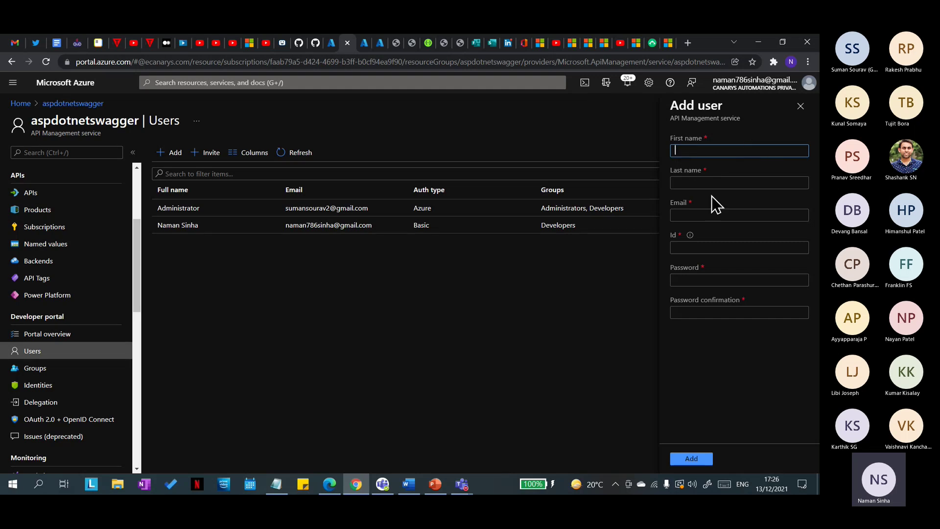
pyautogui.click(696, 218)
pyautogui.click(695, 248)
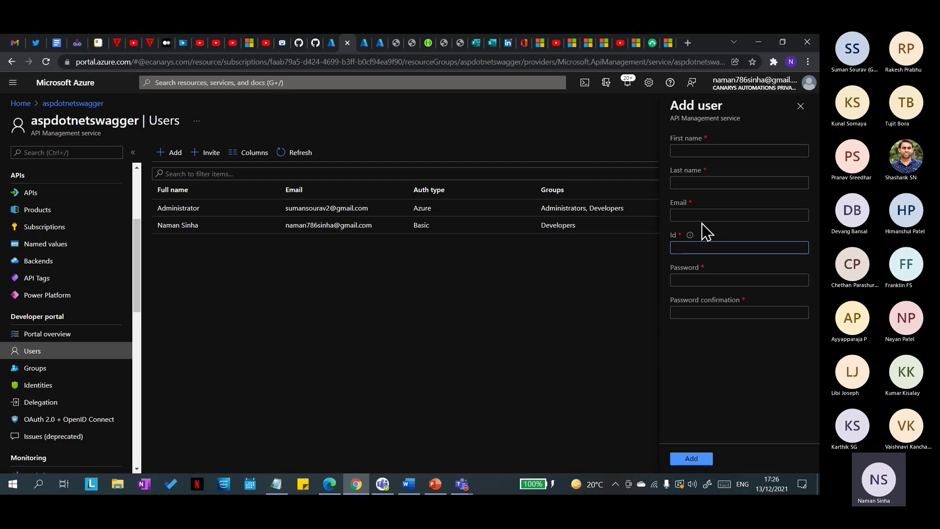
pyautogui.click(718, 277)
pyautogui.click(711, 314)
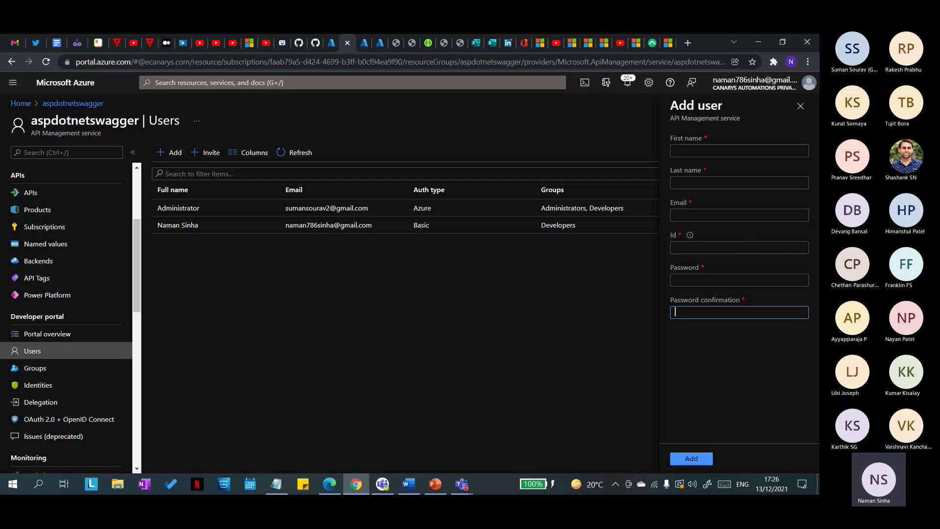
pyautogui.click(801, 106)
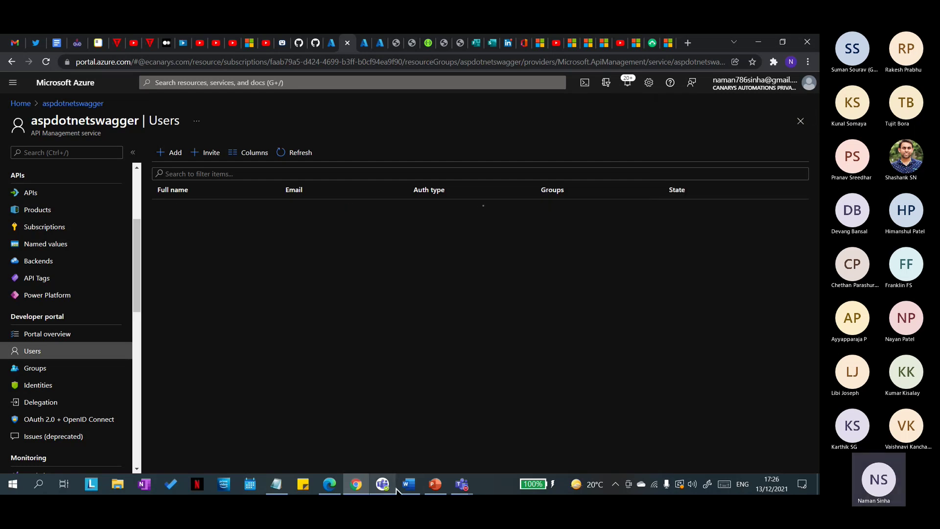
# Step: Open the aspdotnetswagger developer Portal overview
pyautogui.click(324, 485)
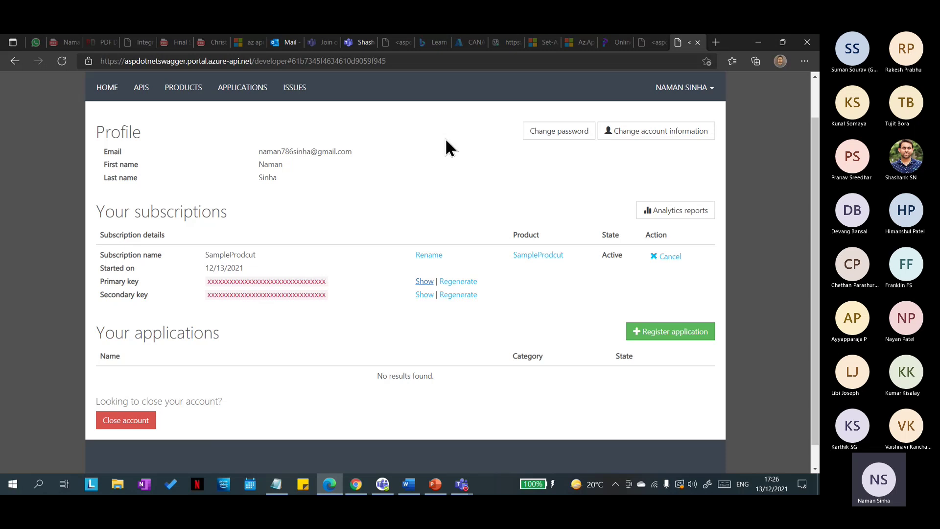
pyautogui.click(760, 37)
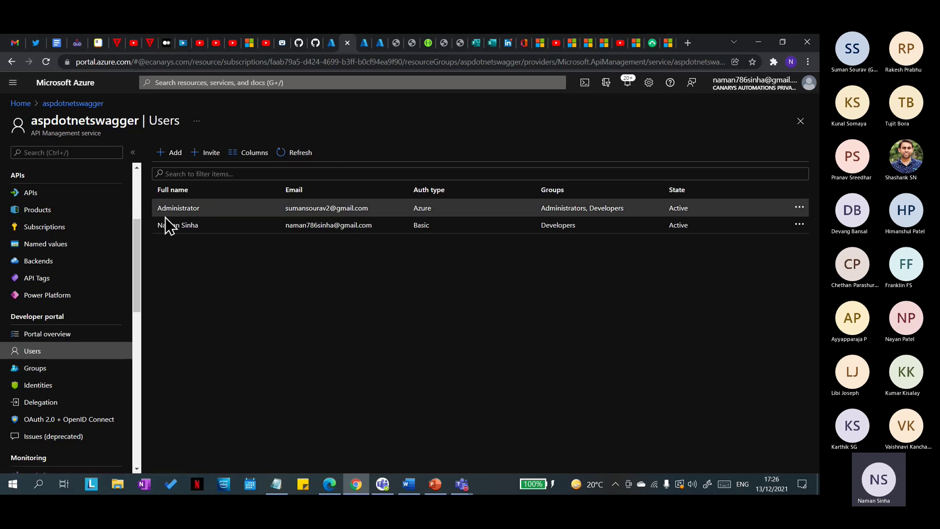
pyautogui.click(94, 339)
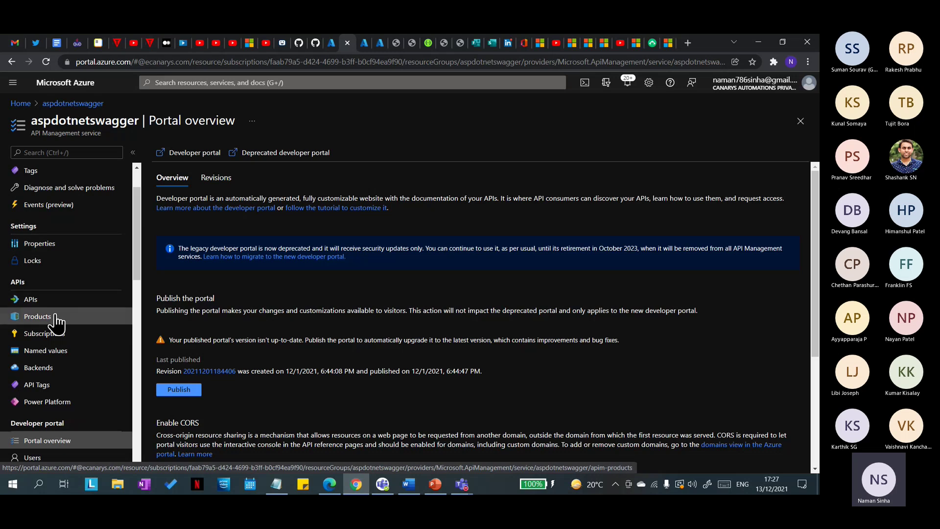
# Step: In Products > SampleProdcut, select Demo Conference API and add it to the product
pyautogui.click(57, 318)
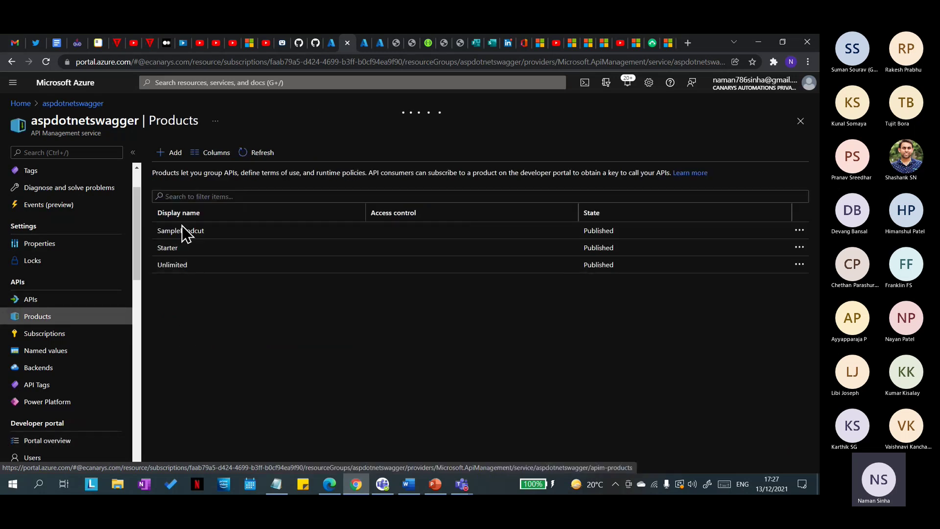
pyautogui.click(184, 231)
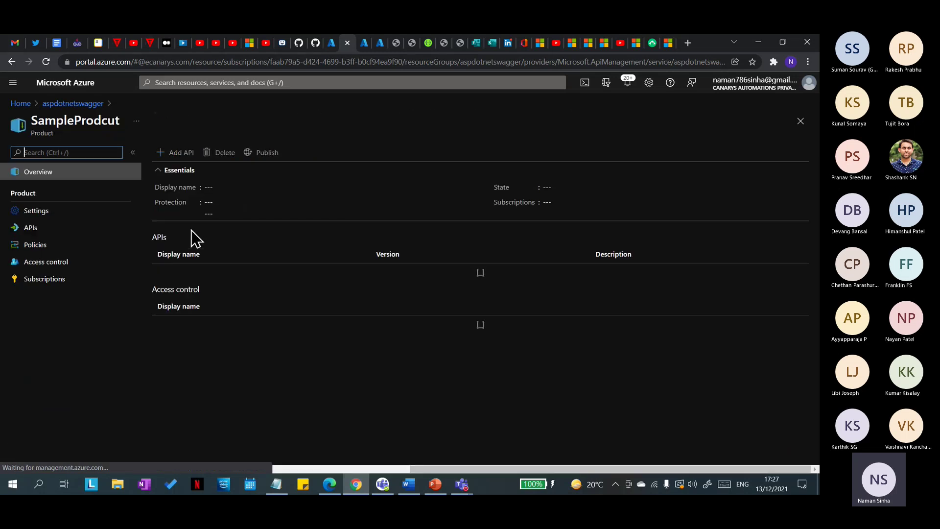
pyautogui.click(181, 153)
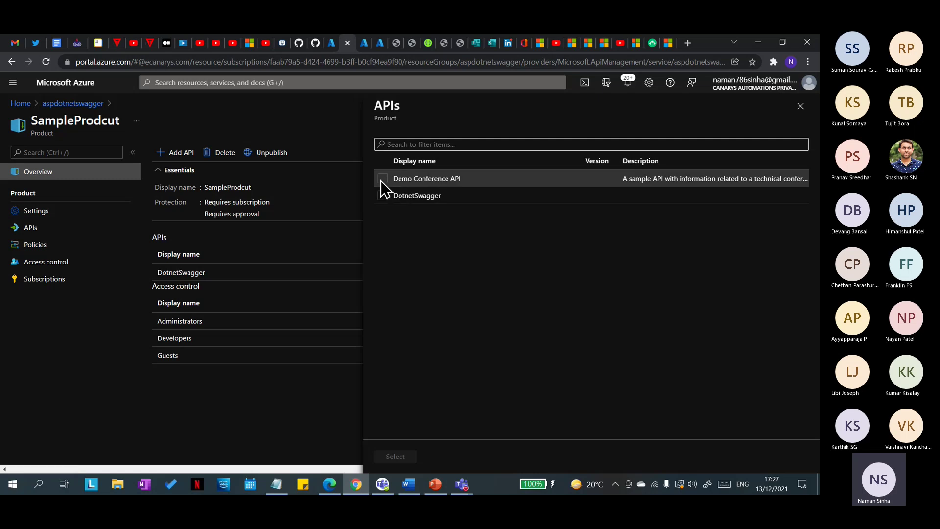
pyautogui.click(381, 179)
pyautogui.click(394, 457)
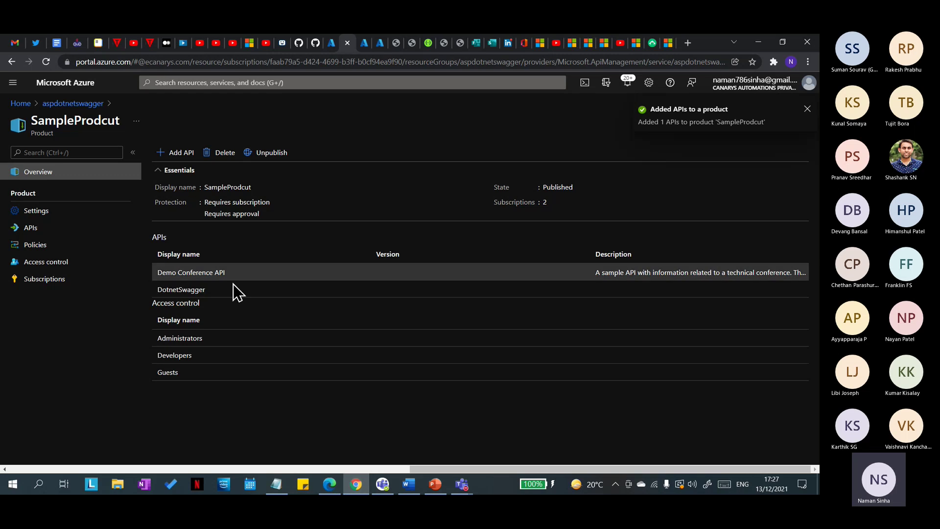
pyautogui.click(324, 484)
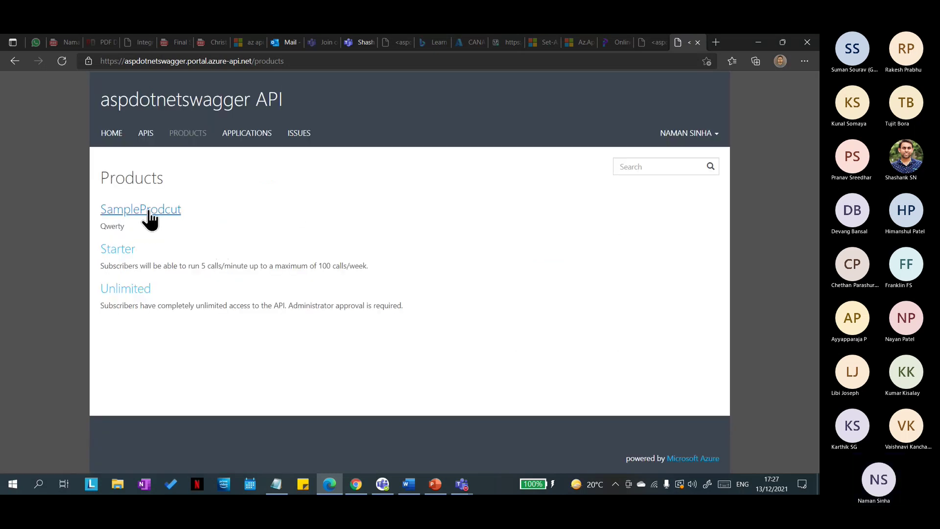
# Step: Open the SampleProdcut product page in the developer portal, backing out of a new subscription
pyautogui.click(145, 205)
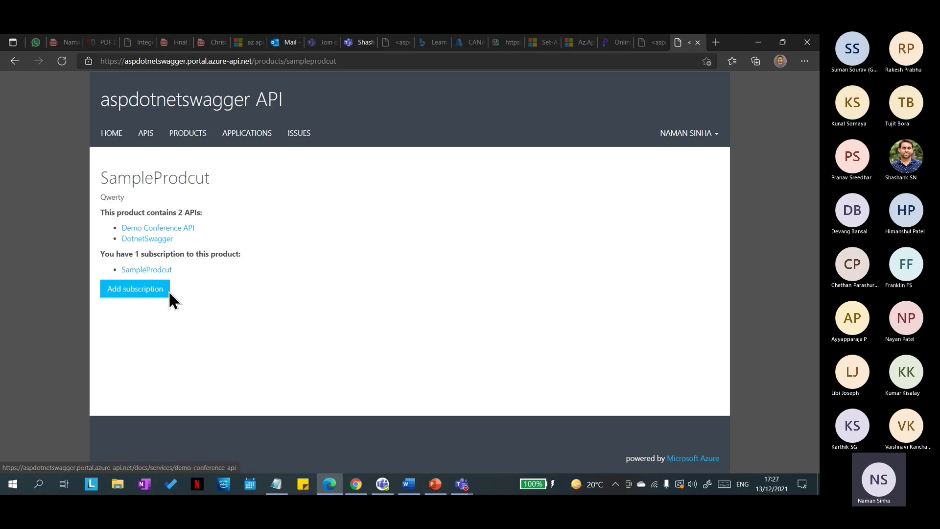
pyautogui.click(135, 293)
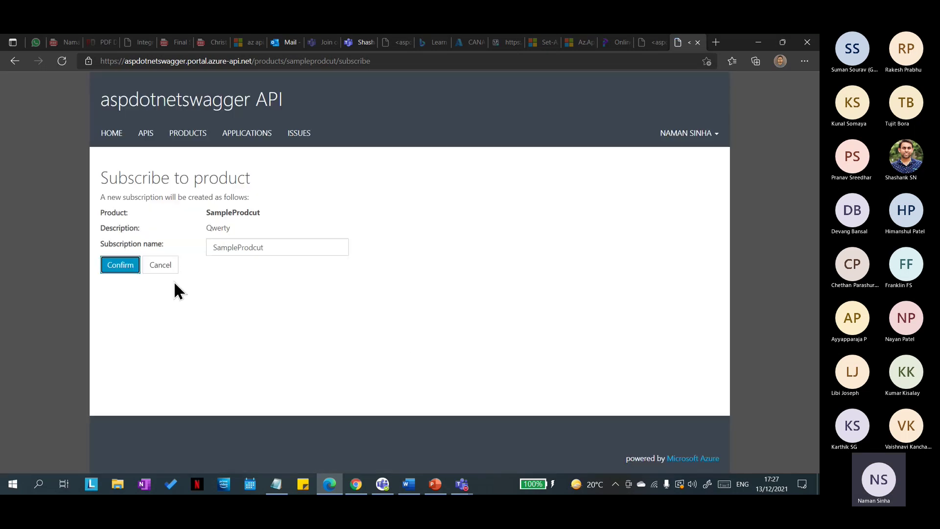
pyautogui.click(165, 267)
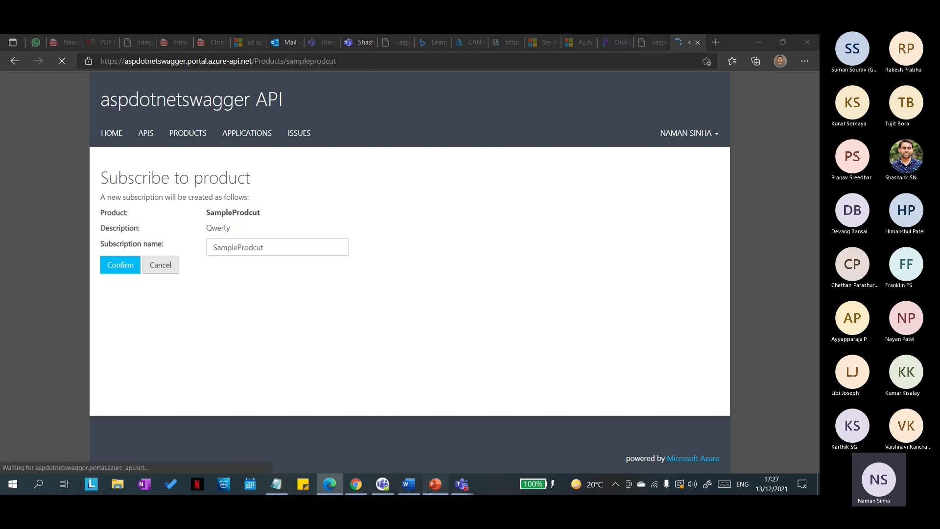
pyautogui.click(435, 483)
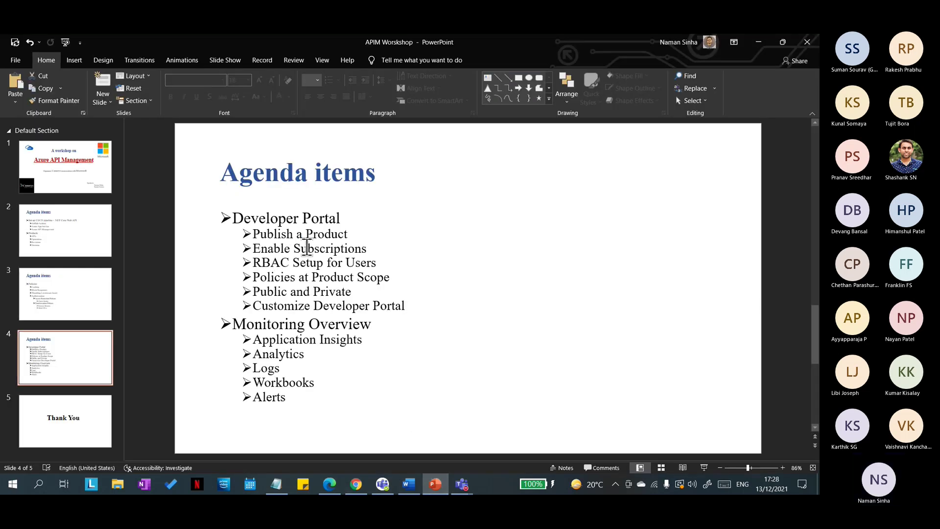
pyautogui.click(758, 43)
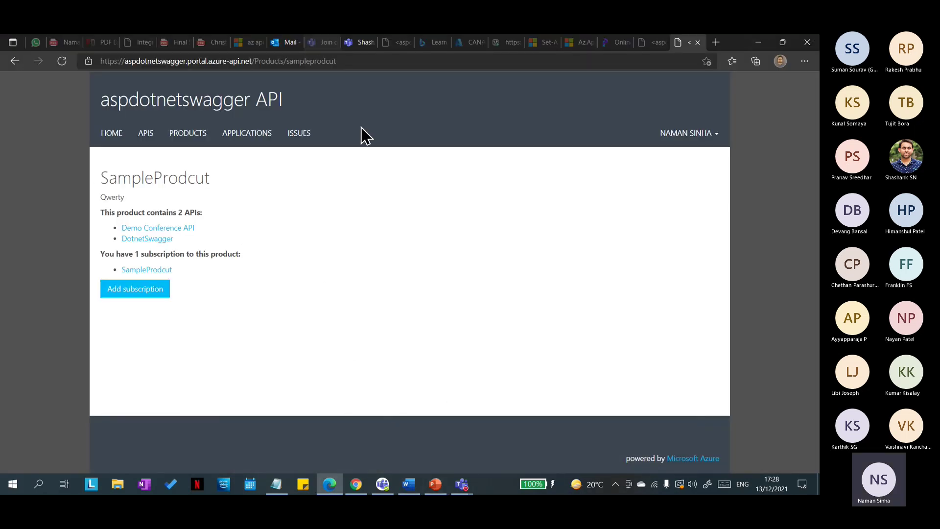
# Step: Open SampleProdcut's Policies blade in Azure, then return to the developer portal
pyautogui.click(356, 484)
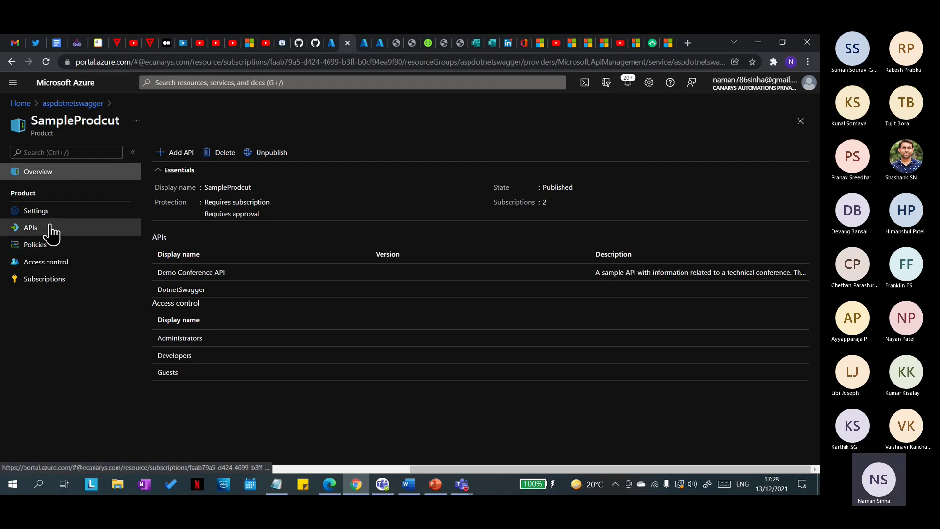
pyautogui.click(43, 247)
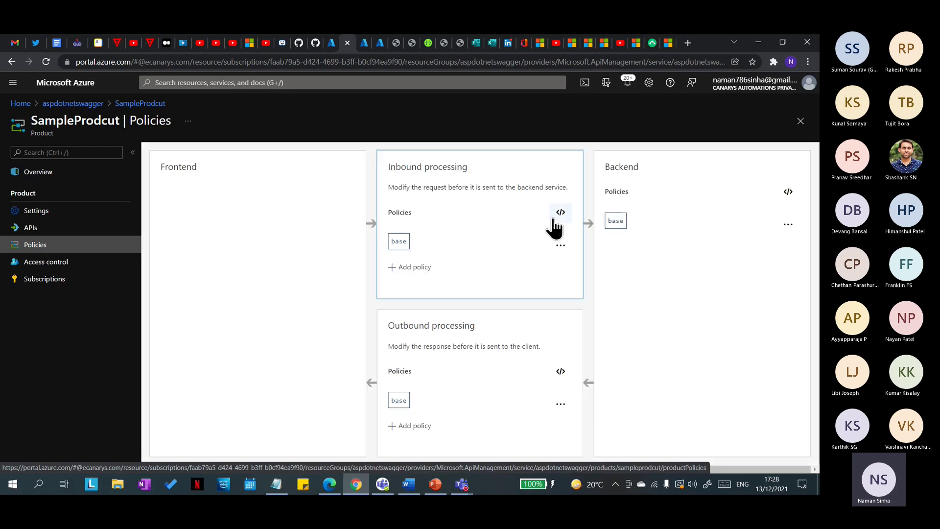
pyautogui.click(330, 484)
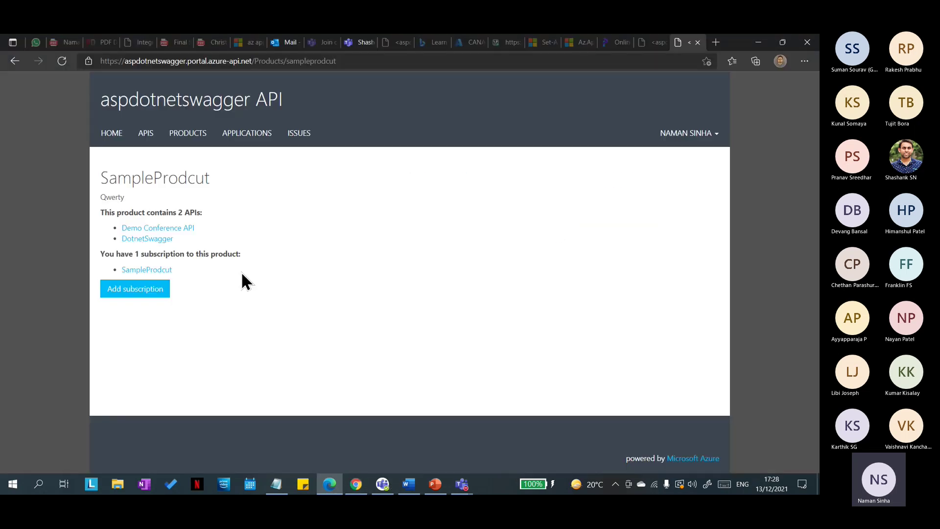
# Step: Open DotnetSwagger's TestMock operation in the test console
pyautogui.click(153, 244)
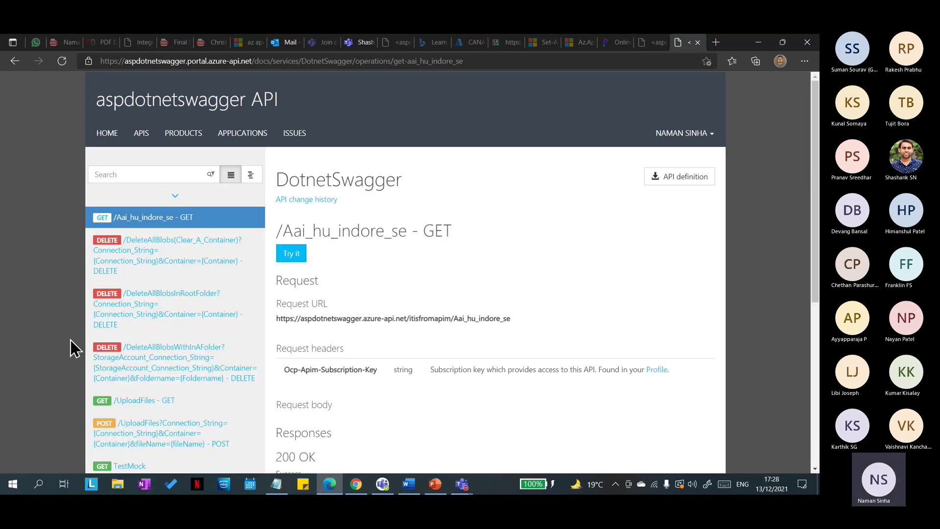
pyautogui.scroll(-6, 70, 340)
pyautogui.moveTo(125, 173)
pyautogui.mouseDown()
pyautogui.moveTo(161, 268)
pyautogui.moveTo(141, 176)
pyautogui.mouseUp()
pyautogui.click(139, 176)
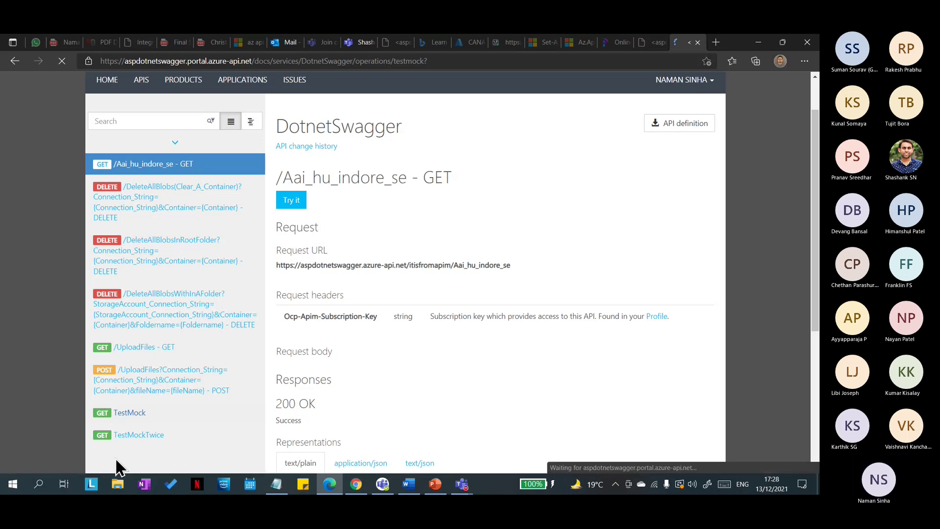
pyautogui.click(291, 209)
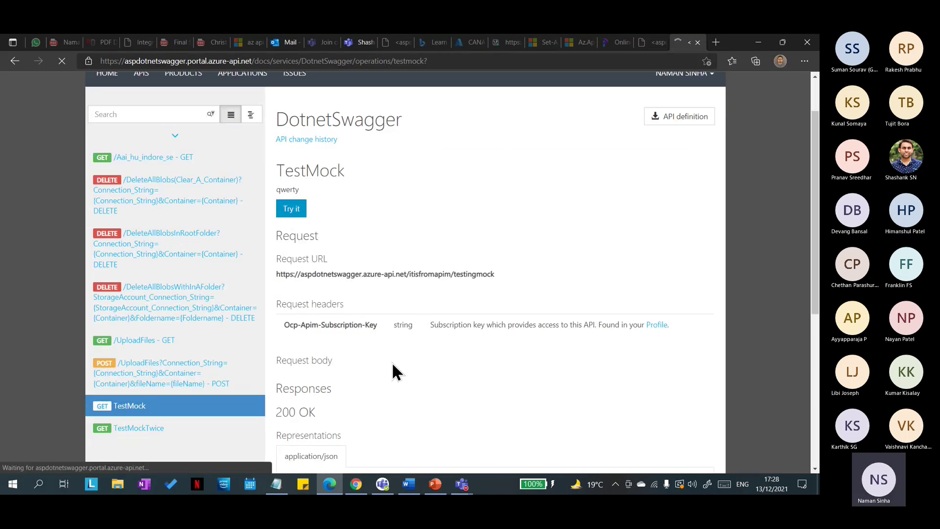
# Step: Reveal the subscription key and review TestMock's 400 Bad Request response
pyautogui.scroll(-1, 392, 358)
pyautogui.scroll(-4, 386, 337)
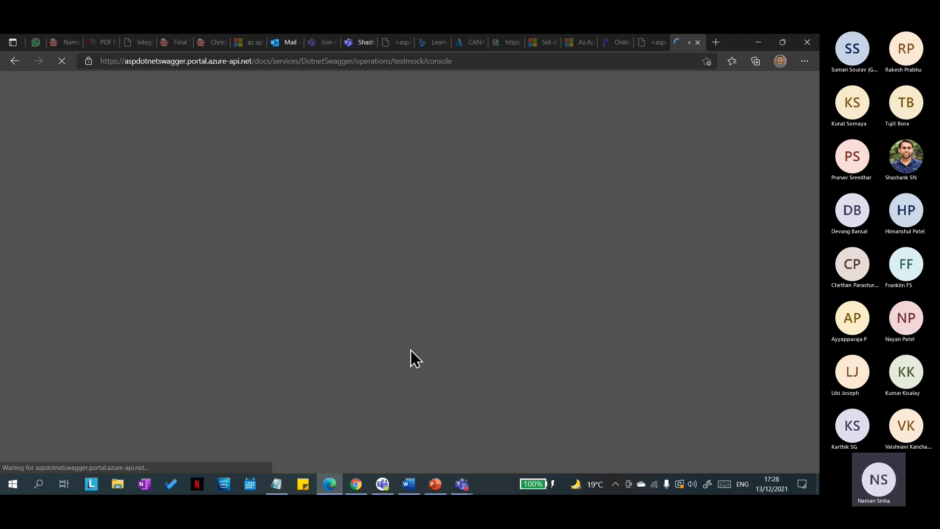
pyautogui.scroll(-1, 346, 413)
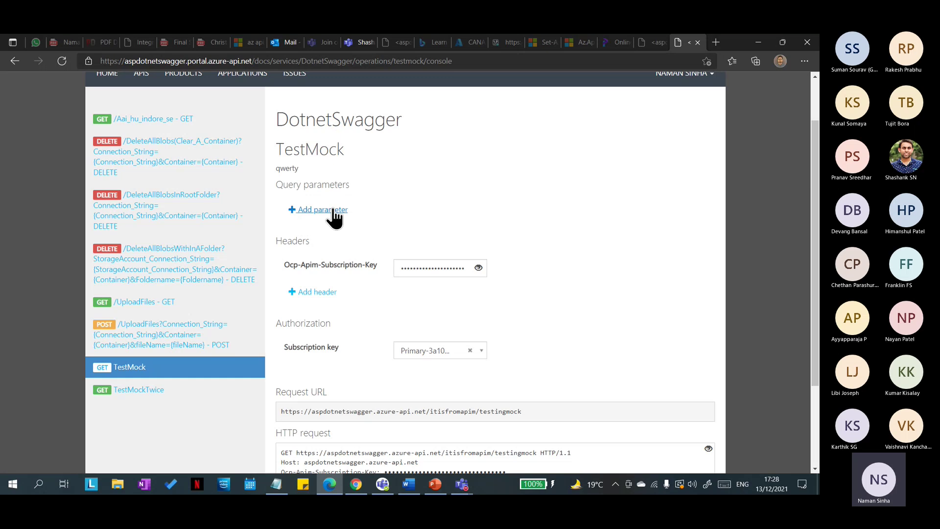
pyautogui.click(478, 268)
pyautogui.moveTo(410, 269); pyautogui.dragTo(473, 275)
pyautogui.click(369, 321)
pyautogui.scroll(-3, 347, 332)
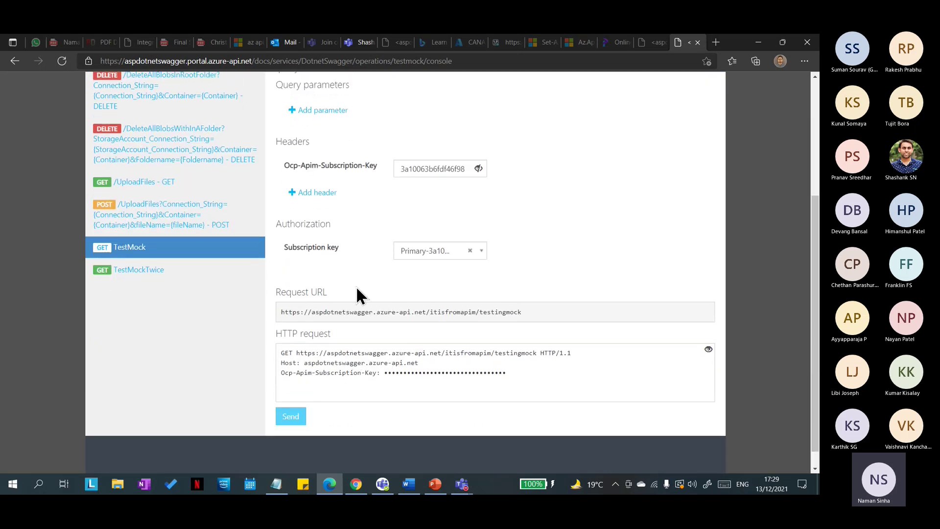
pyautogui.scroll(-1, 367, 372)
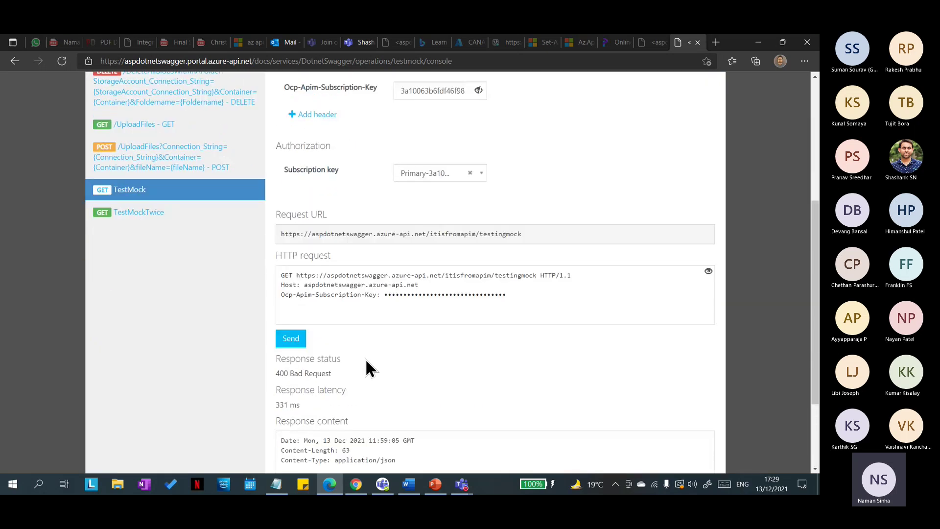
pyautogui.scroll(4, 367, 363)
pyautogui.scroll(-6, 366, 342)
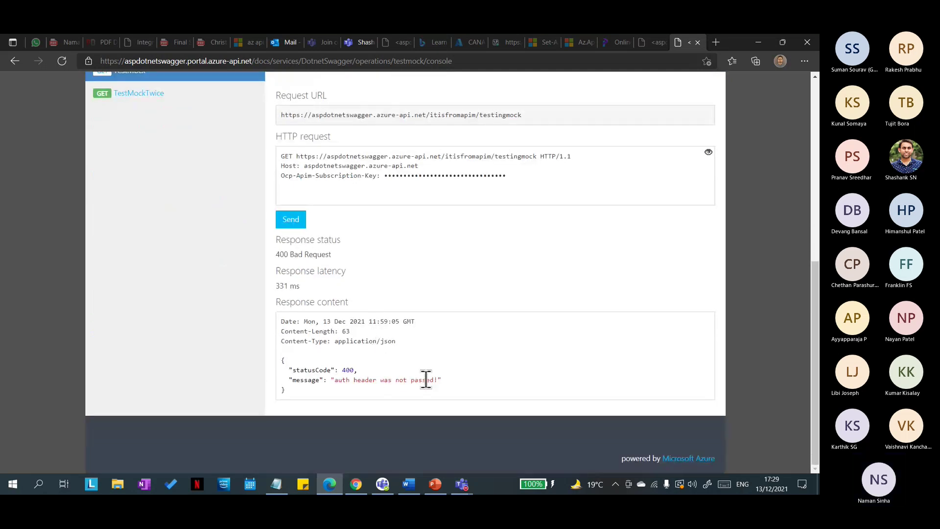
pyautogui.scroll(4, 386, 367)
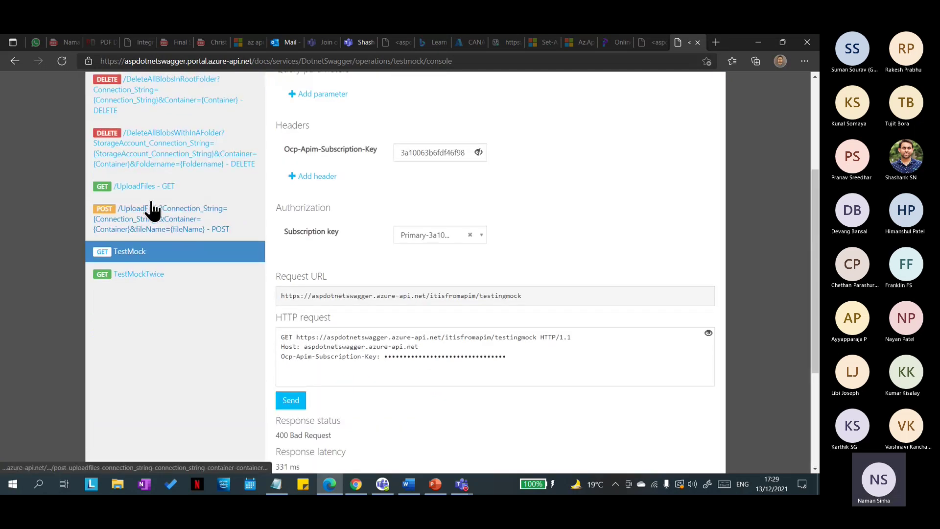
pyautogui.scroll(3, 161, 221)
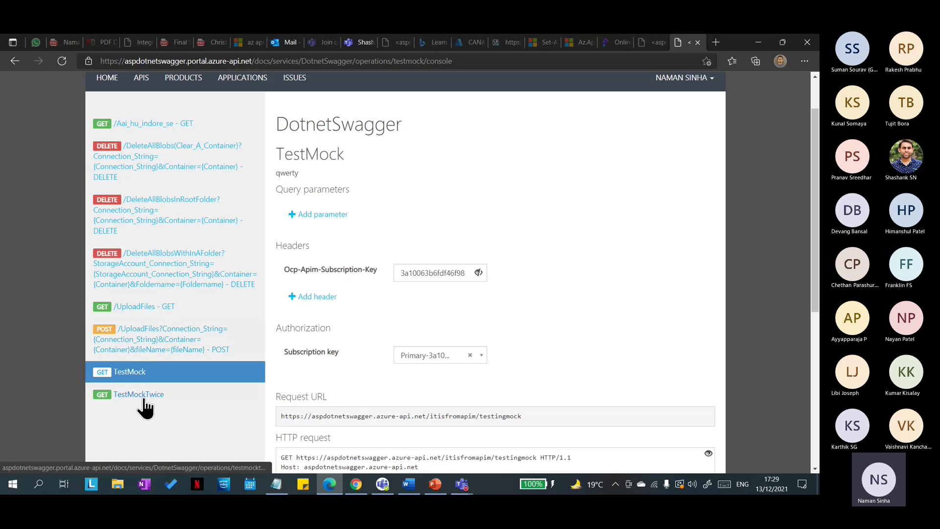
pyautogui.click(145, 398)
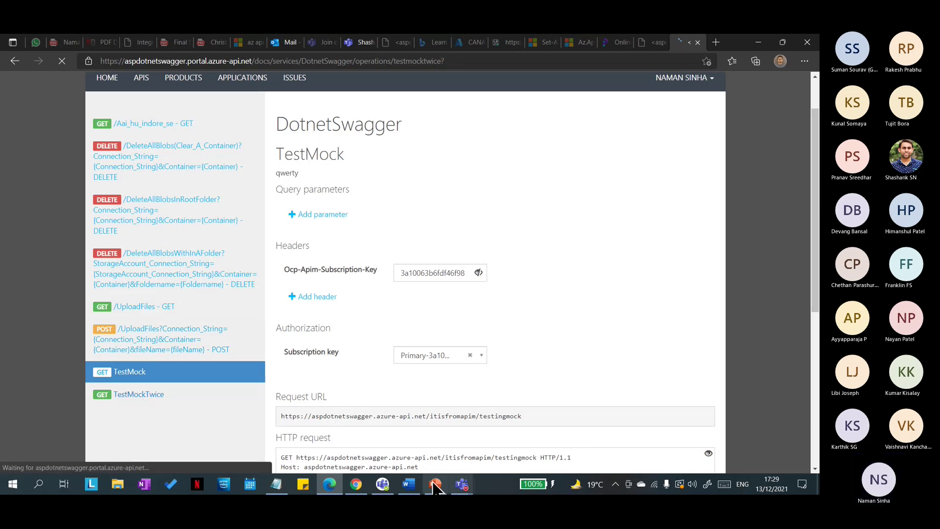
# Step: Send the TestMockTwice request and inspect its 202 Accepted JSON response
pyautogui.click(462, 484)
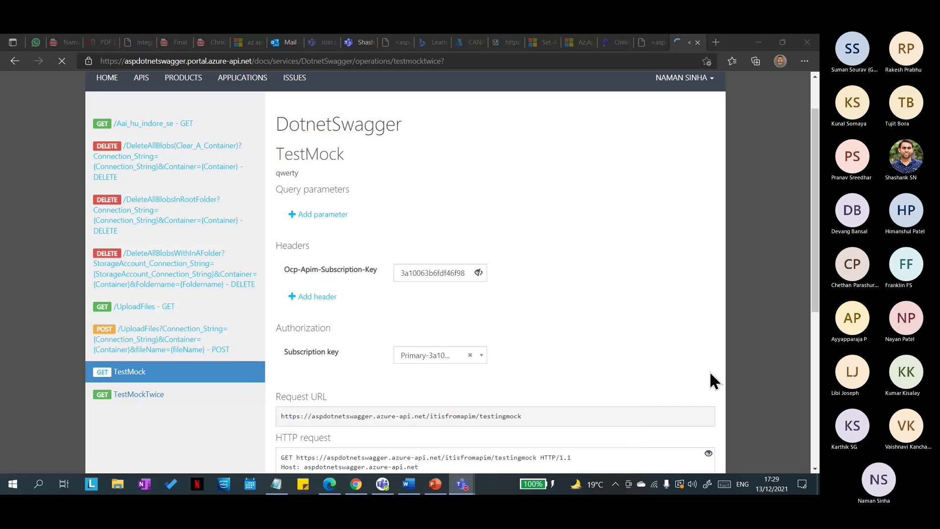
pyautogui.scroll(-6, 220, 401)
pyautogui.scroll(3, 410, 330)
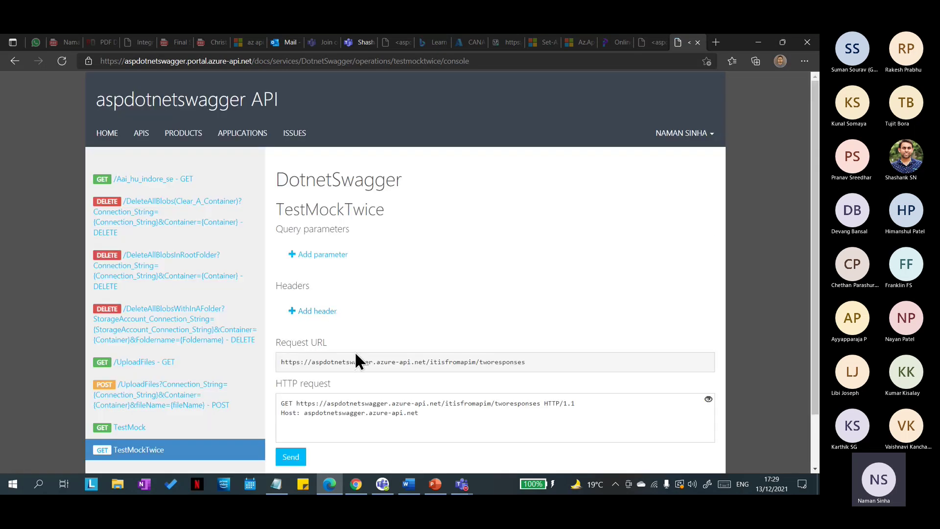
pyautogui.scroll(-3, 377, 352)
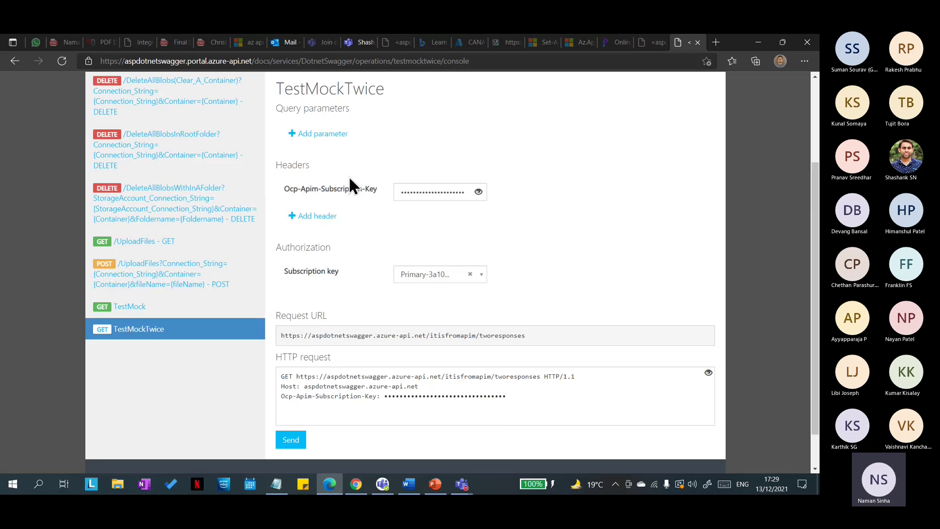
pyautogui.click(292, 442)
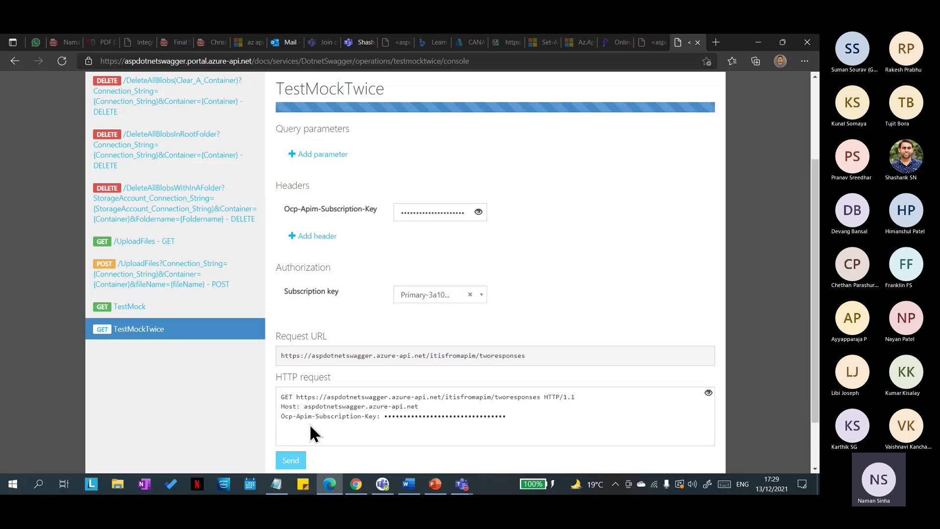
pyautogui.scroll(-3, 366, 410)
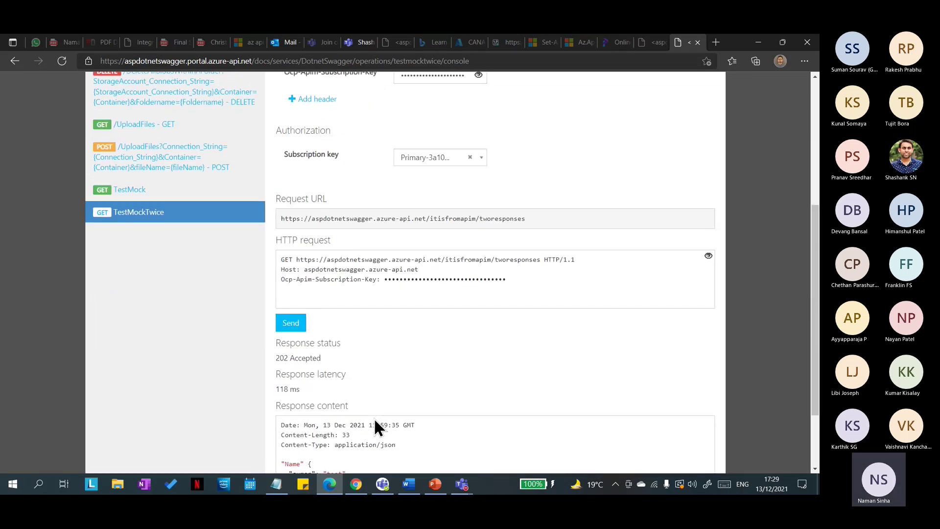
pyautogui.scroll(-2, 331, 420)
pyautogui.moveTo(296, 397); pyautogui.dragTo(284, 370)
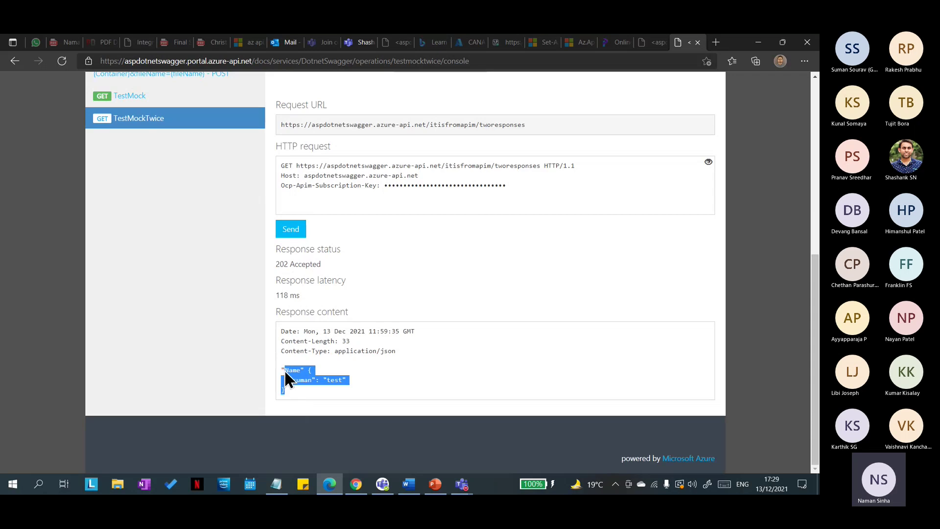
pyautogui.scroll(8, 353, 367)
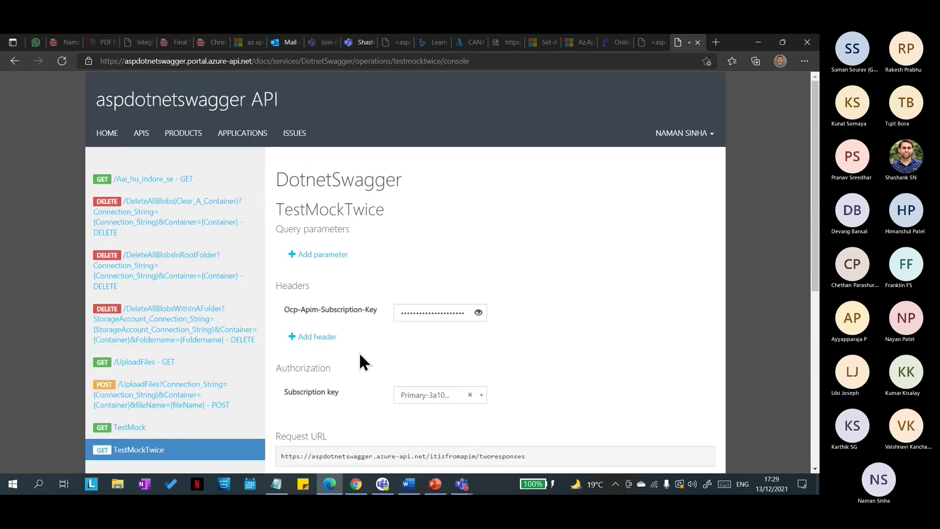
# Step: Glance at the Agenda slide in PowerPoint, then return to SampleProdcut's Policies page
pyautogui.click(435, 484)
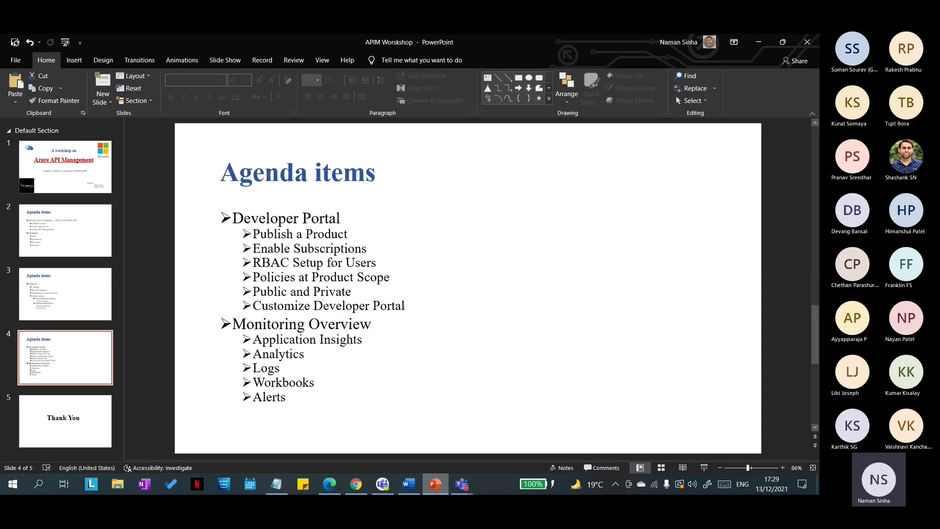
pyautogui.click(436, 484)
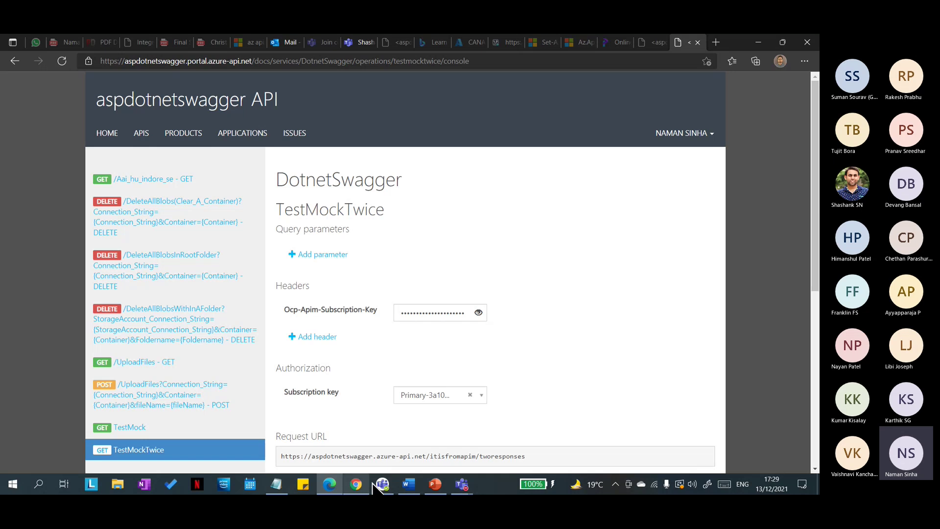
pyautogui.click(356, 484)
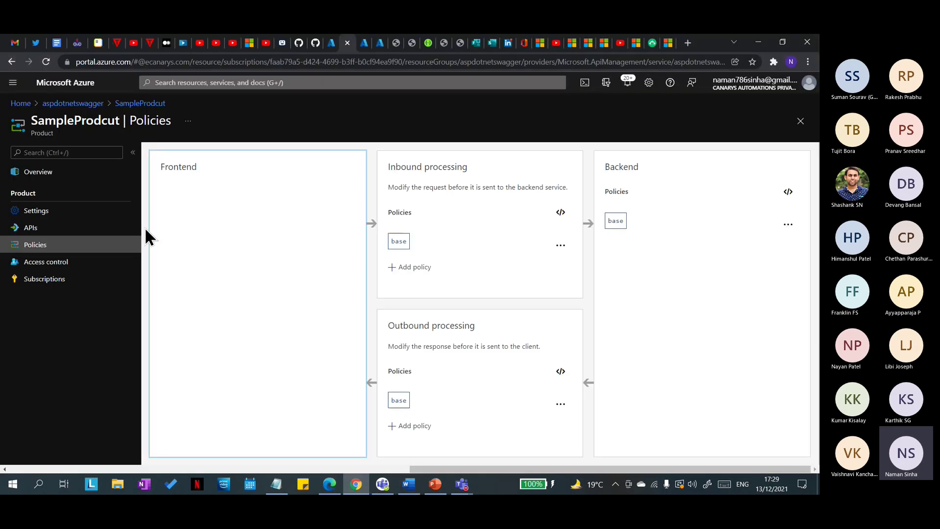
# Step: Navigate from aspdotnetswagger's products to the SampleProdcut product's Policies page
pyautogui.click(73, 103)
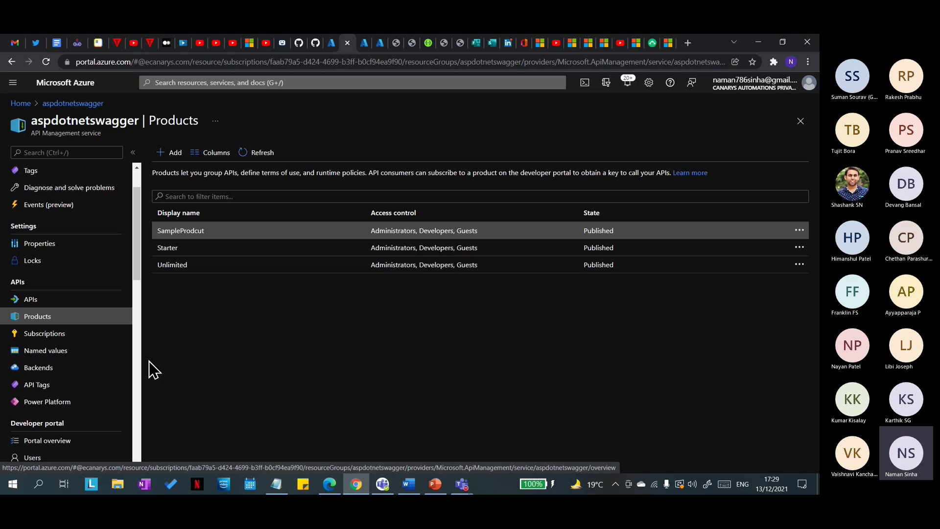
pyautogui.click(27, 301)
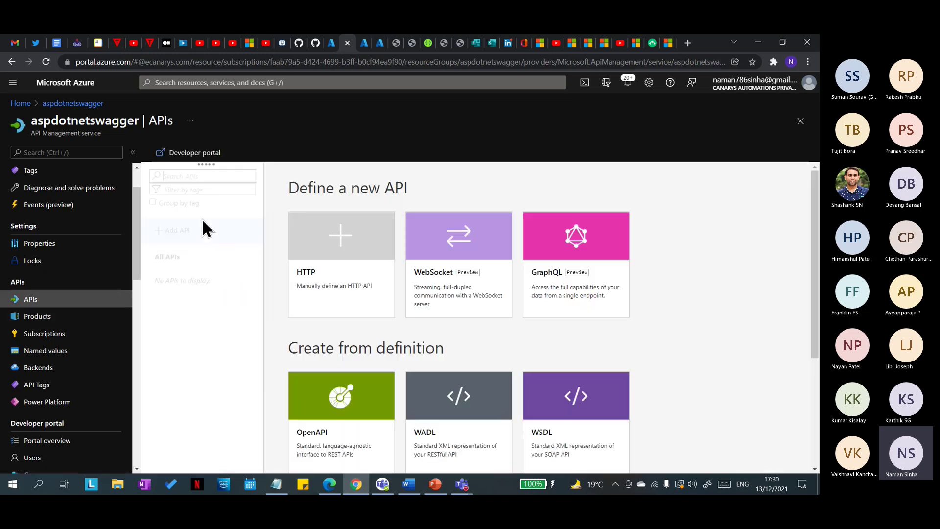
pyautogui.click(45, 318)
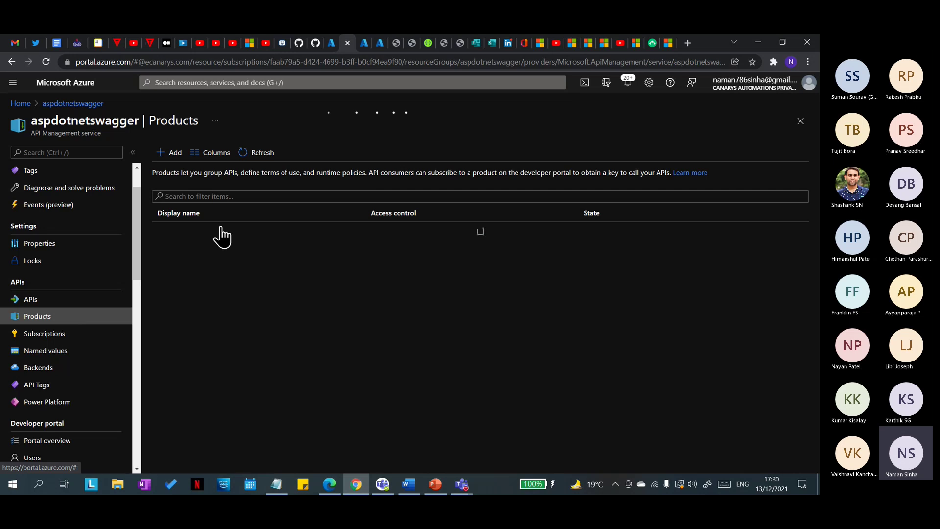
pyautogui.click(165, 232)
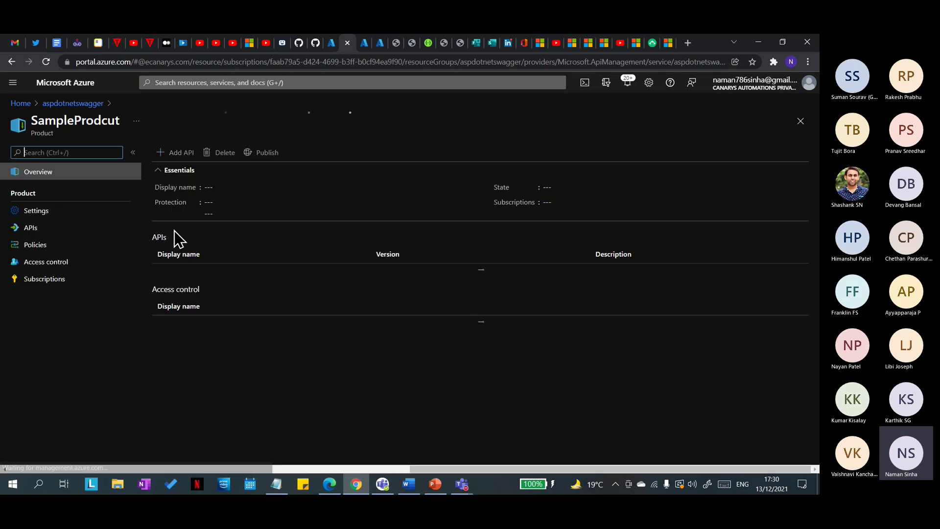
pyautogui.click(45, 229)
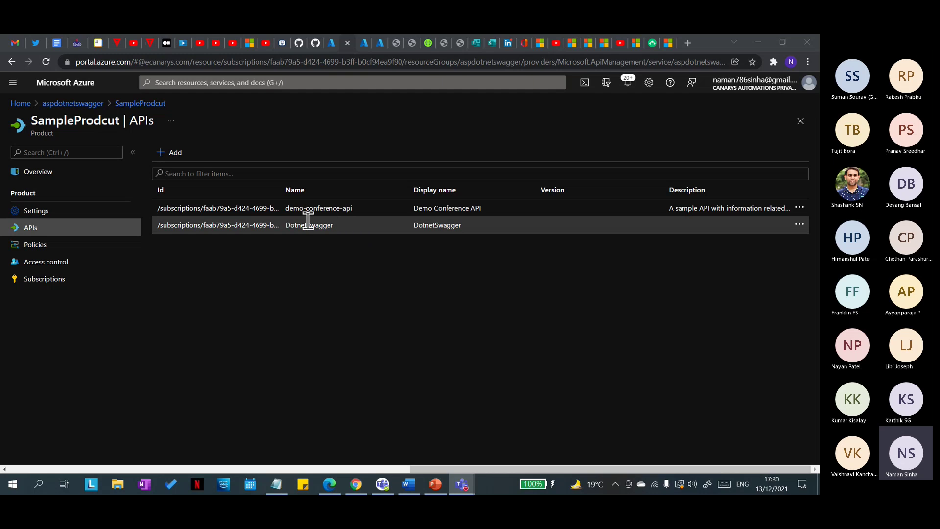
pyautogui.click(60, 246)
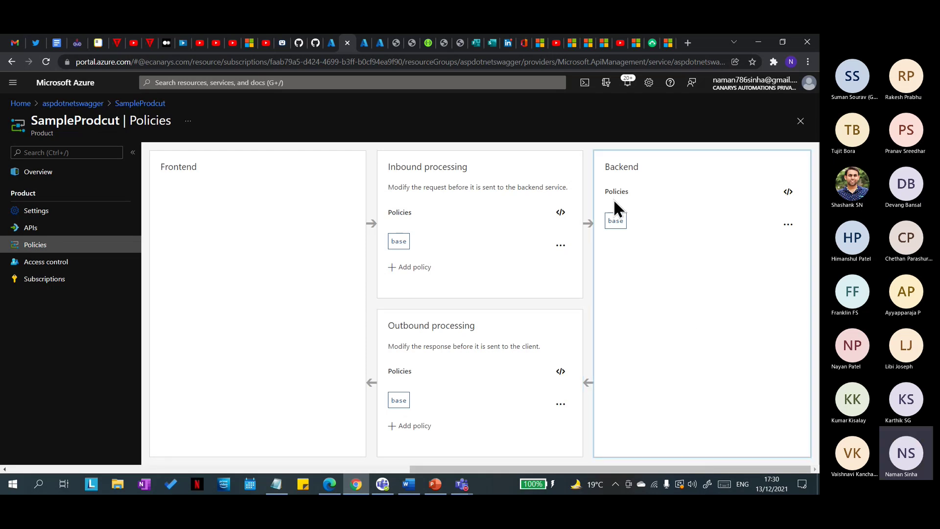
# Step: Start a Mock responses inbound policy, then discard it
pyautogui.click(401, 268)
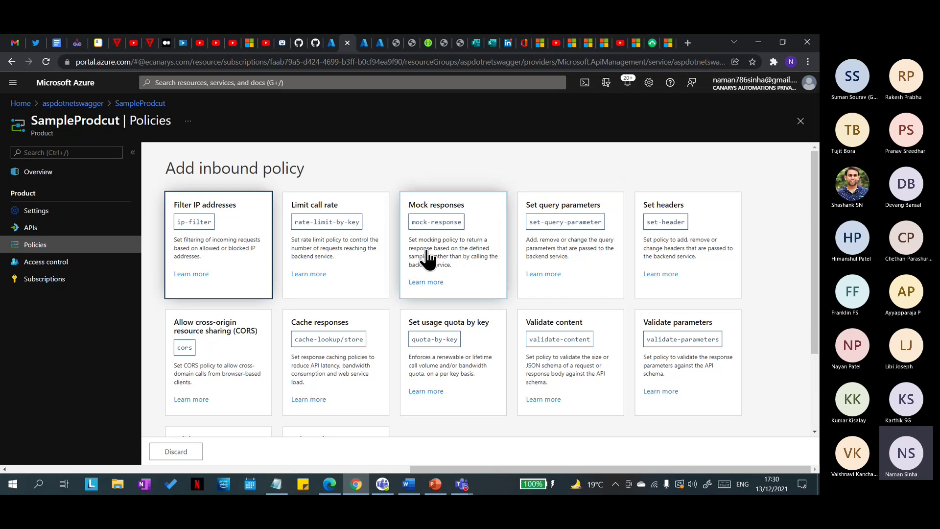
pyautogui.click(463, 269)
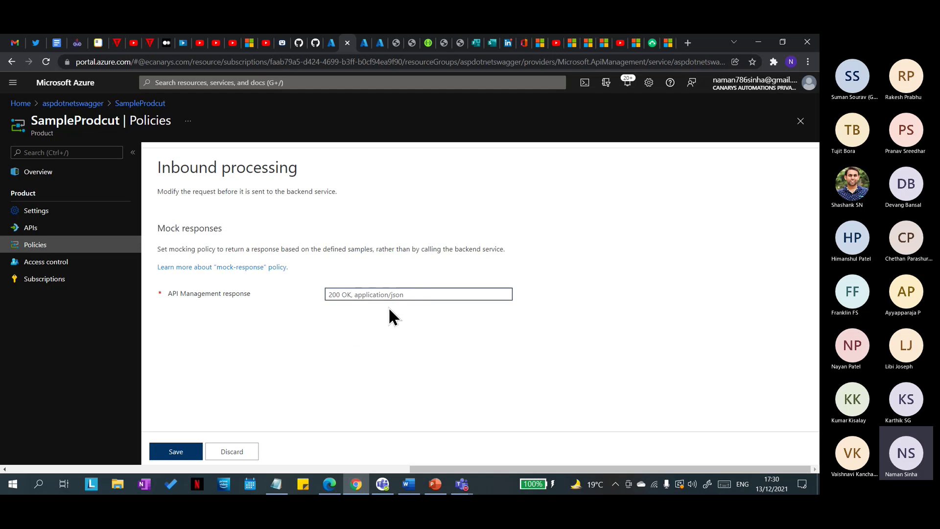
pyautogui.click(228, 451)
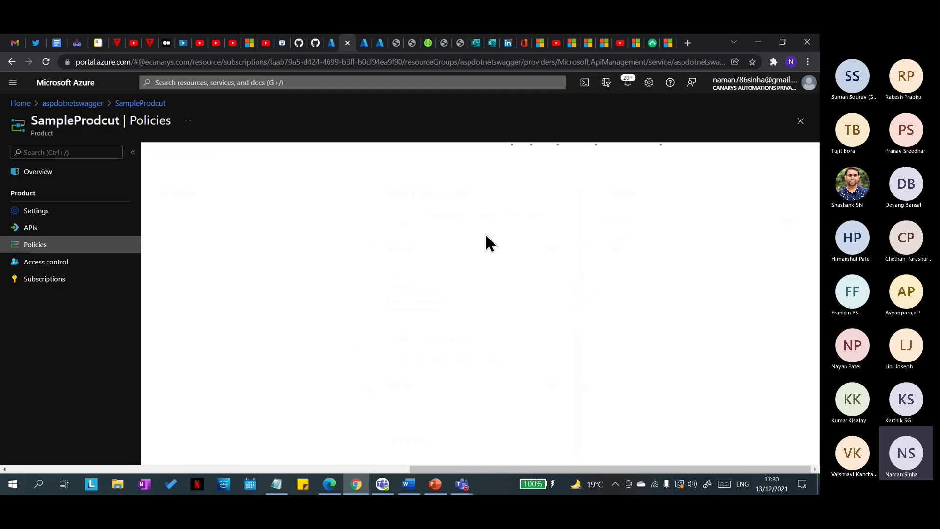
# Step: Add a Limit call rate inbound policy of 2 calls per 60-second renewal period and save it
pyautogui.click(406, 269)
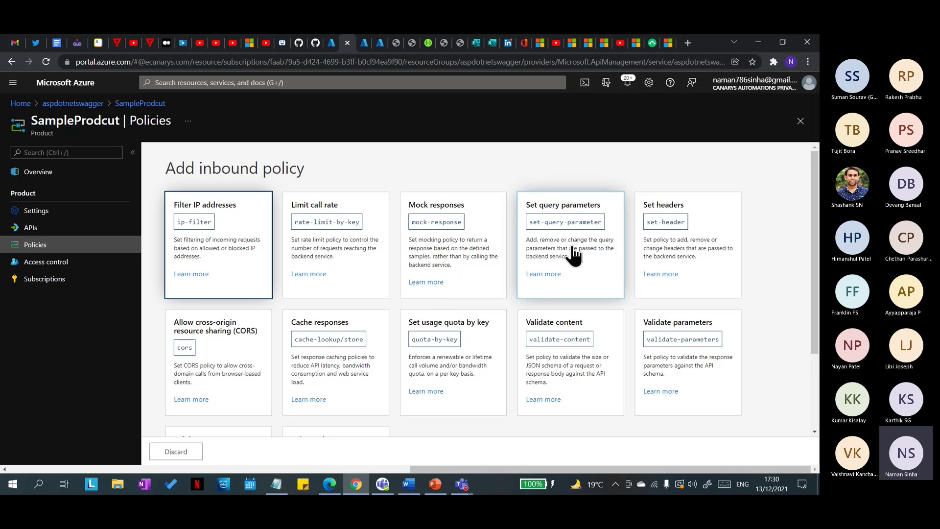
pyautogui.click(313, 284)
pyautogui.write('2')
pyautogui.click(325, 313)
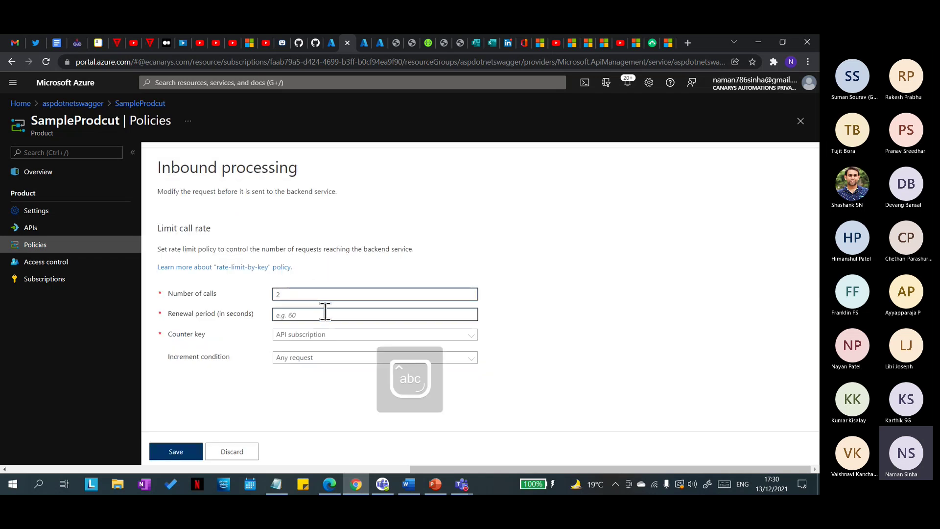
pyautogui.write('60')
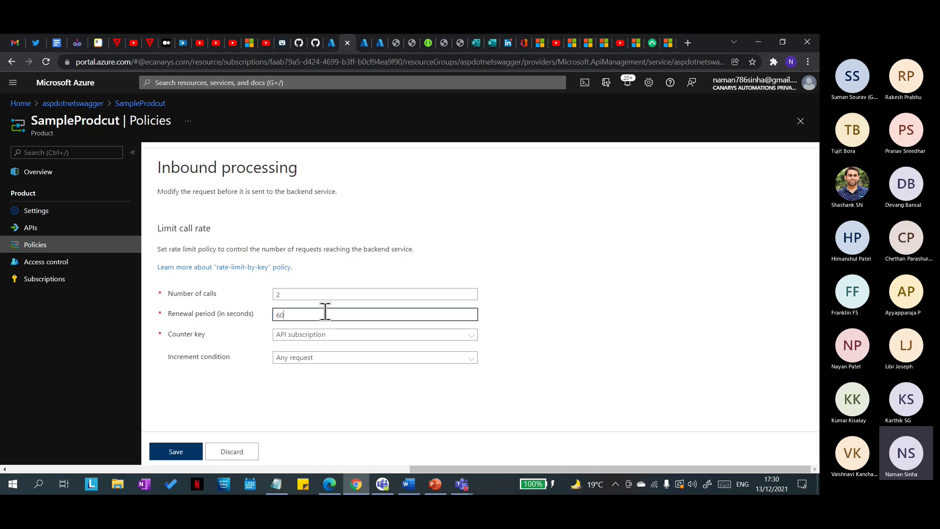
pyautogui.click(175, 451)
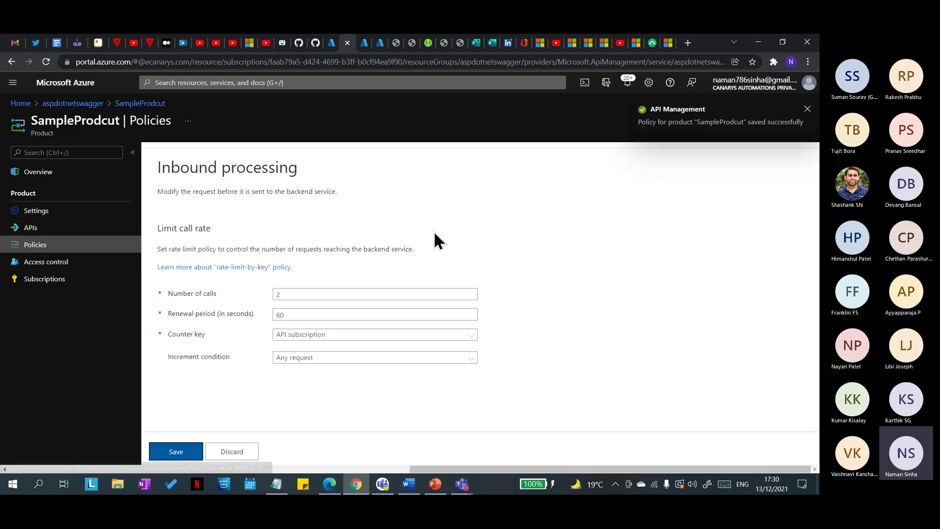
pyautogui.click(184, 453)
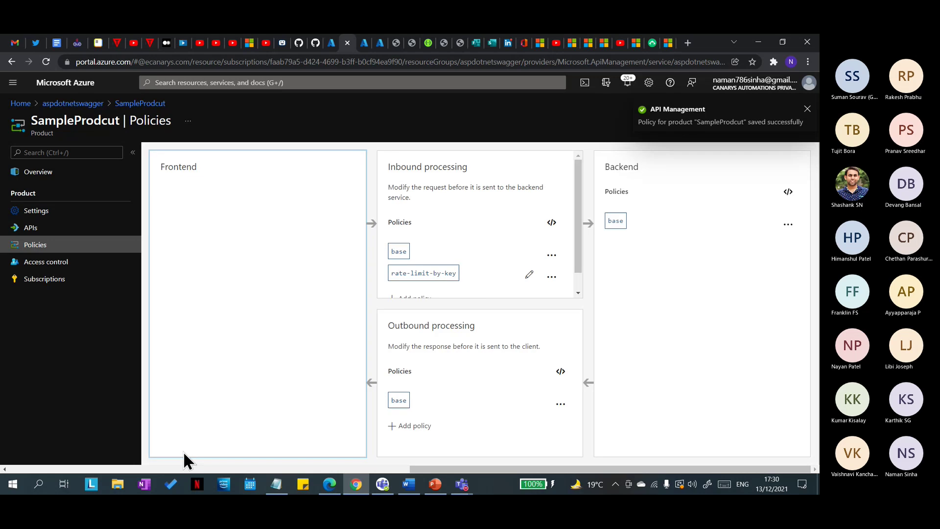
pyautogui.scroll(-1, 495, 269)
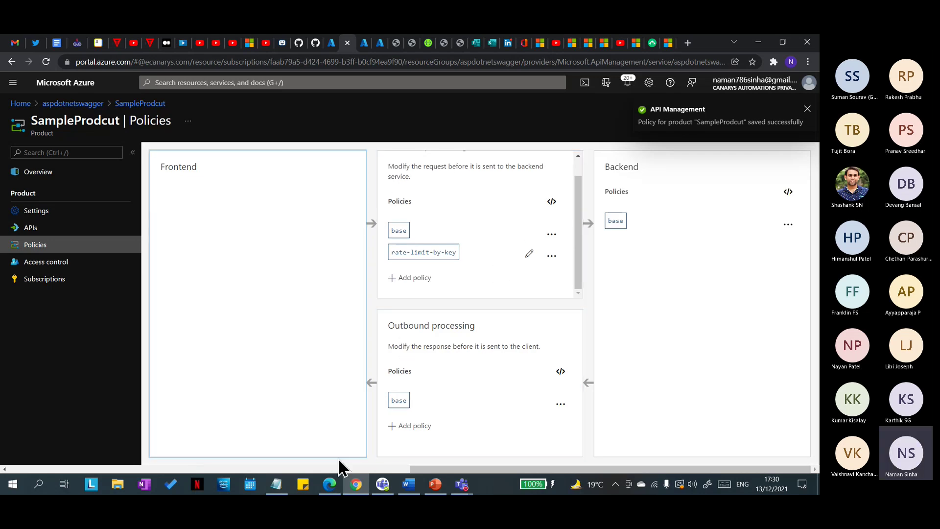
# Step: Send TestMockTwice twice in the developer portal until it returns 429 Too Many Requests, then return to Azure
pyautogui.click(329, 483)
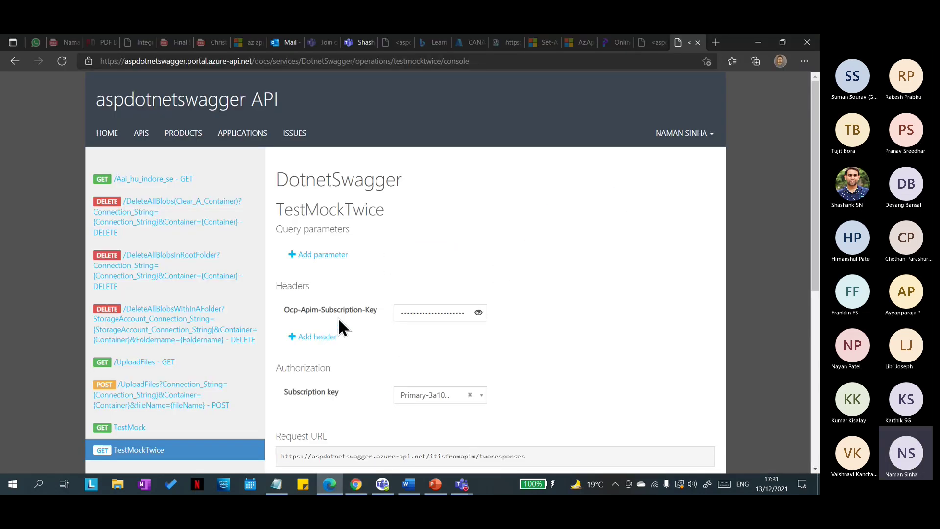
pyautogui.scroll(-5, 372, 343)
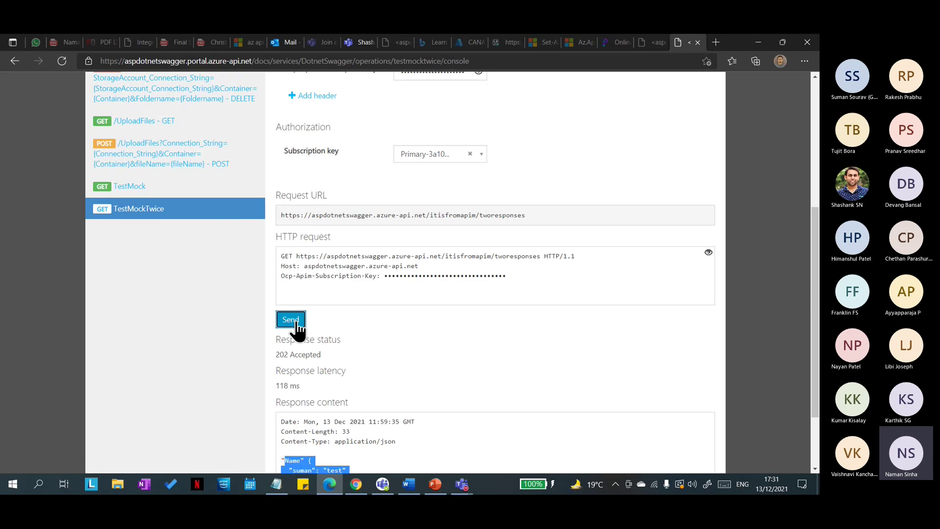
pyautogui.scroll(1, 413, 301)
pyautogui.click(294, 319)
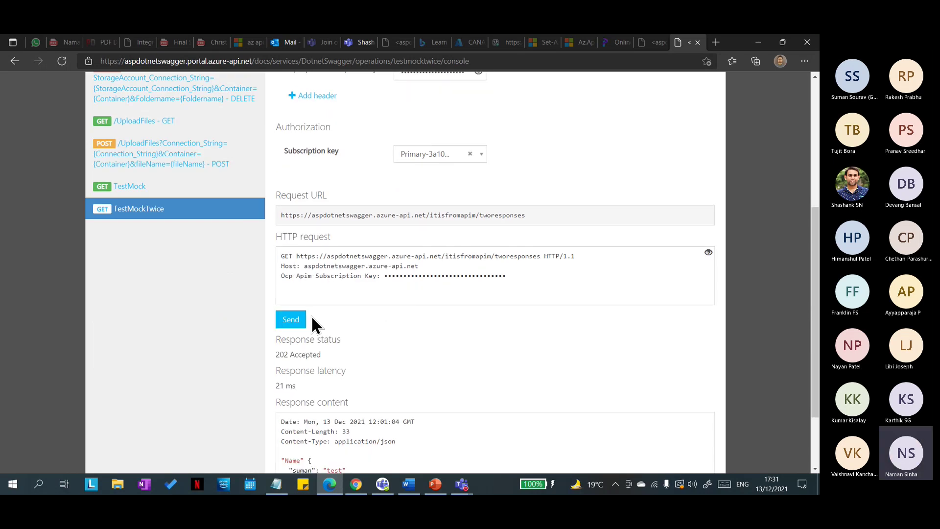
pyautogui.scroll(-1, 352, 319)
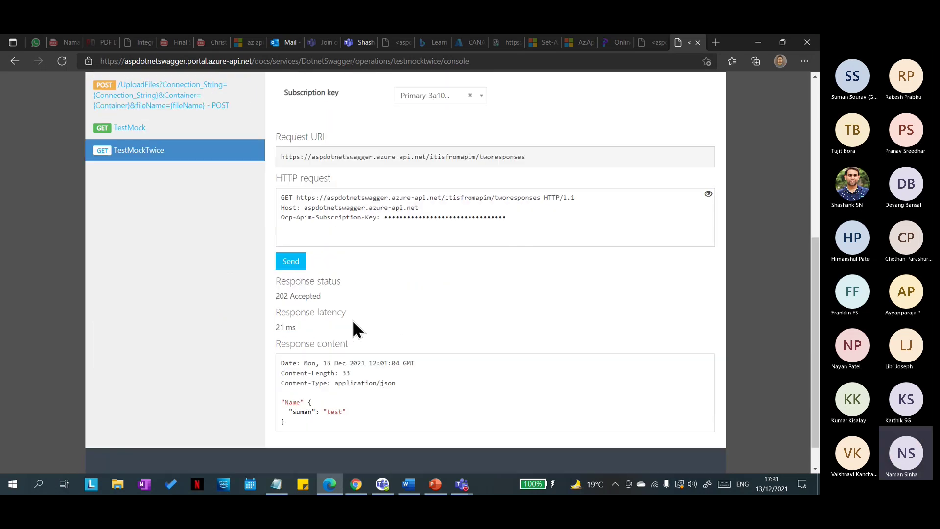
pyautogui.click(293, 260)
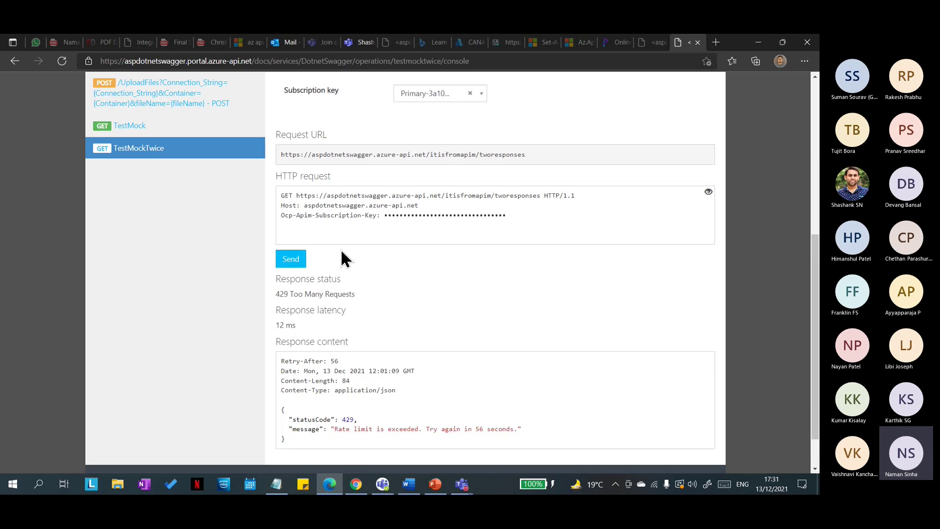
pyautogui.moveTo(356, 294); pyautogui.dragTo(278, 294)
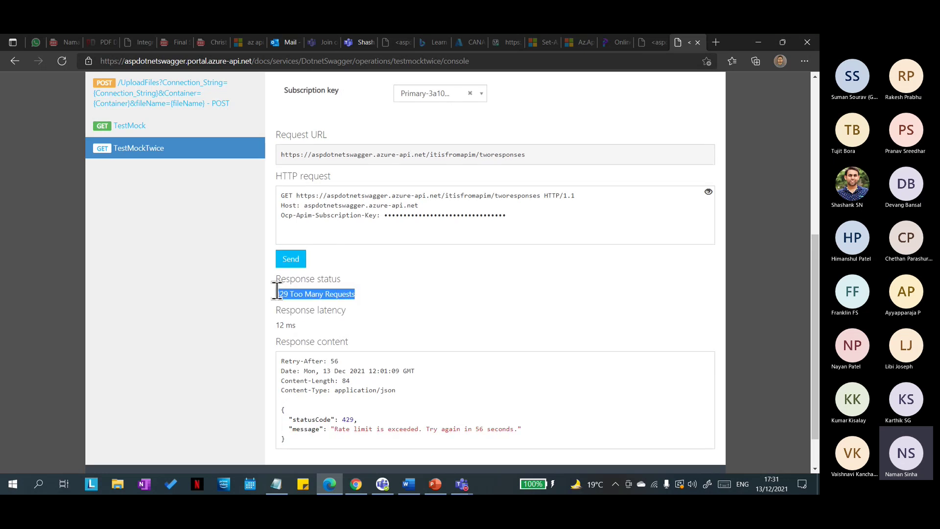
pyautogui.click(427, 278)
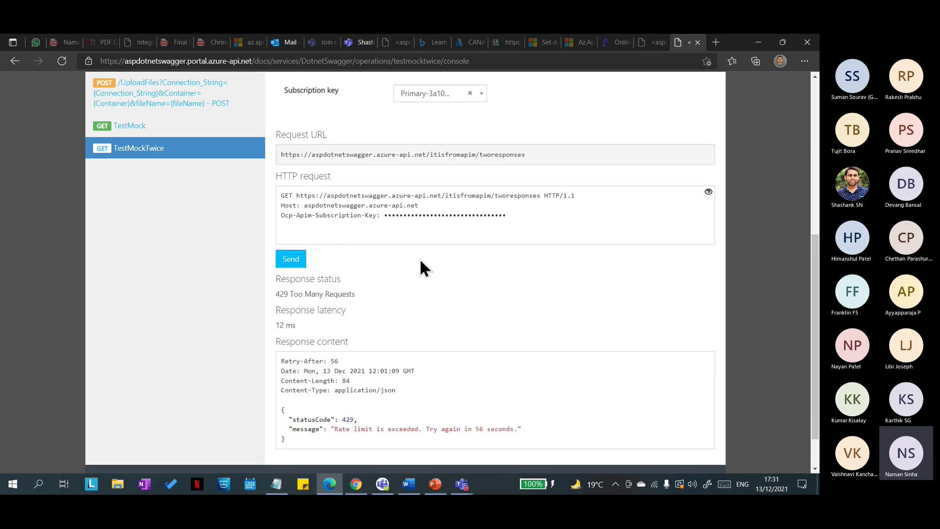
pyautogui.hotkey('alt', 'Tab')
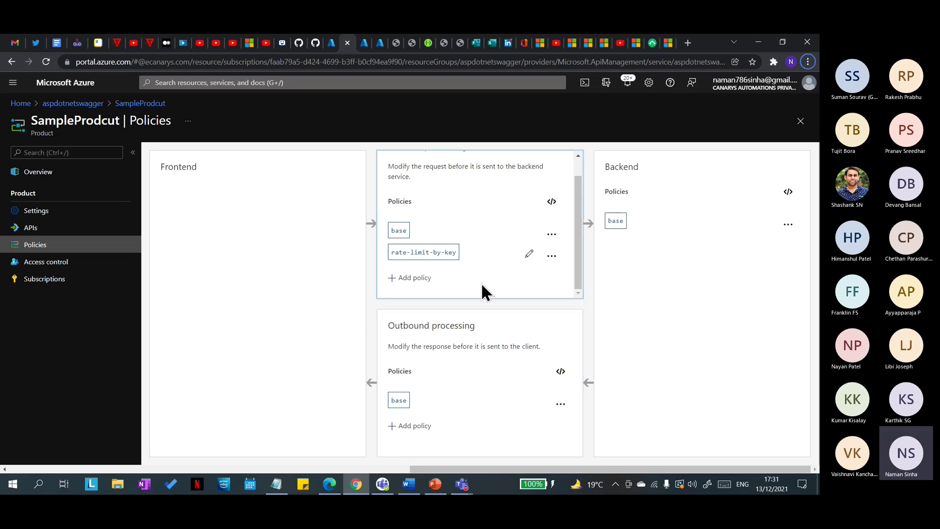
# Step: Bring the Azure portal back in front and open the aspdotnetswagger Products list via the breadcrumb
pyautogui.scroll(1, 477, 264)
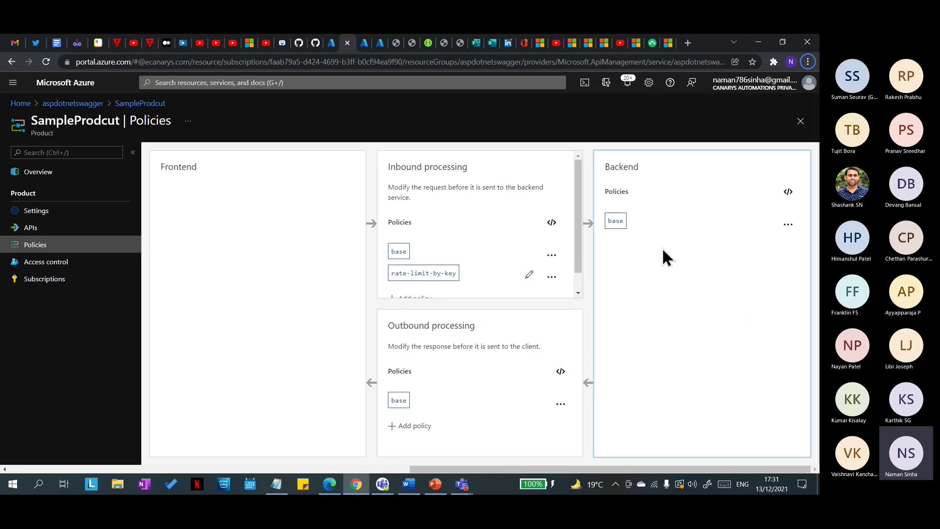
pyautogui.click(330, 485)
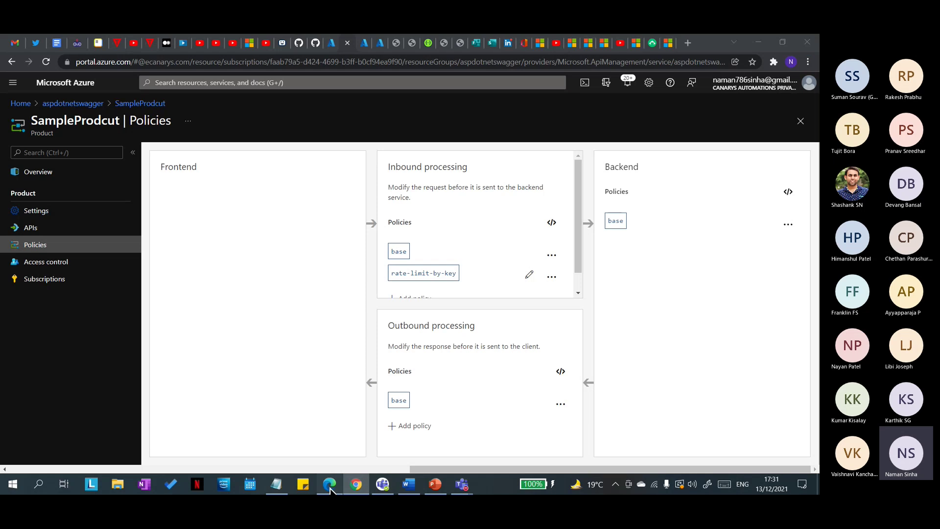
pyautogui.click(330, 484)
pyautogui.click(356, 485)
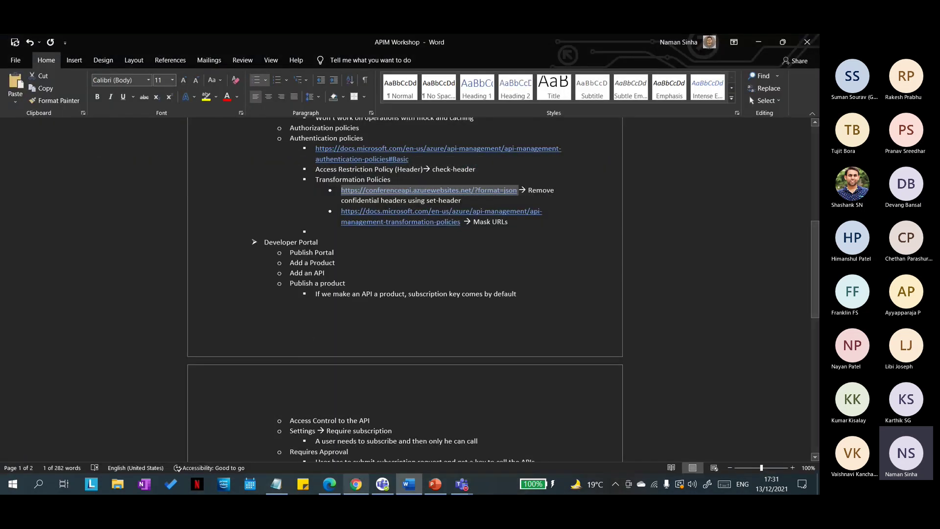
pyautogui.click(375, 487)
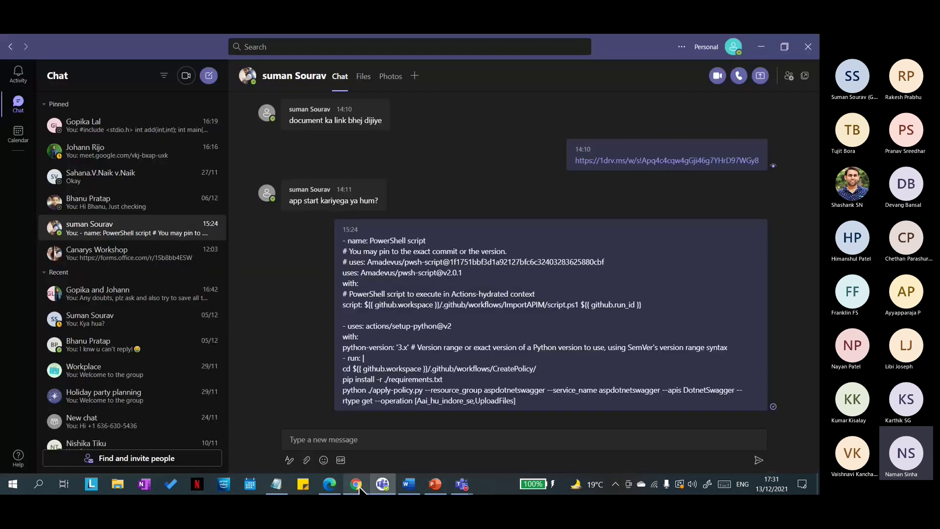
pyautogui.click(356, 485)
pyautogui.click(101, 105)
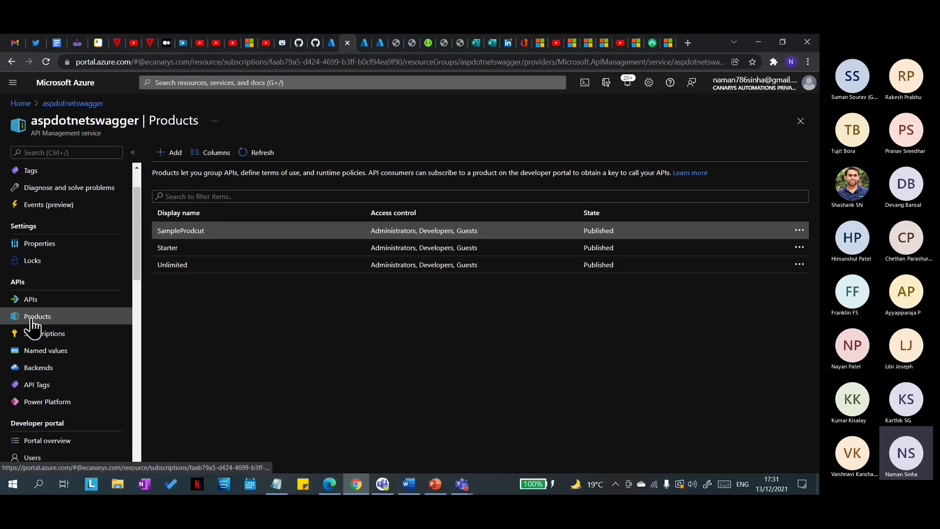
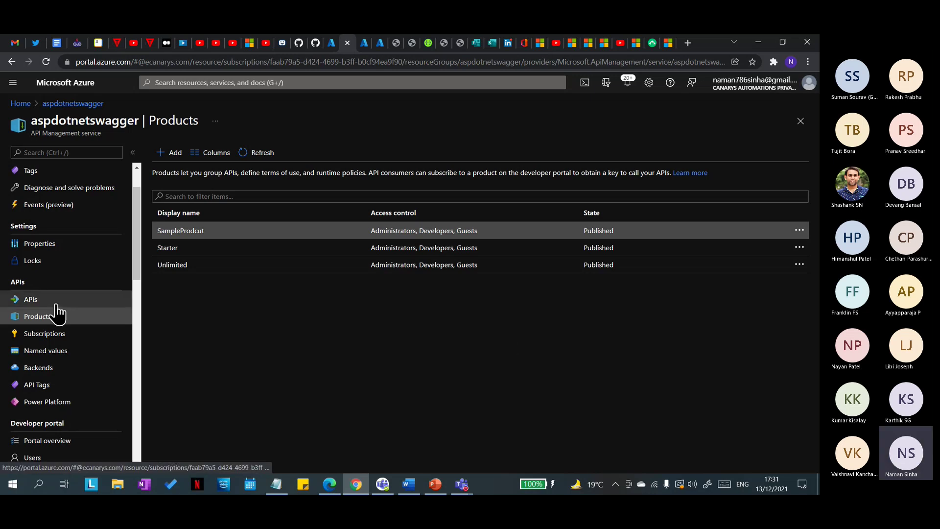
# Step: Open SampleProdcut's Settings at its approval and count limit fields, then switch to the developer portal
pyautogui.click(169, 152)
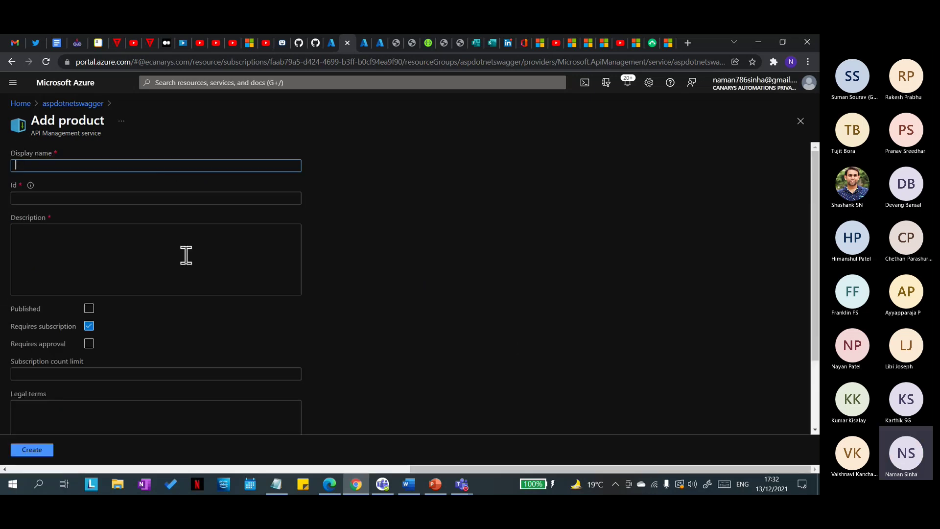
pyautogui.click(74, 103)
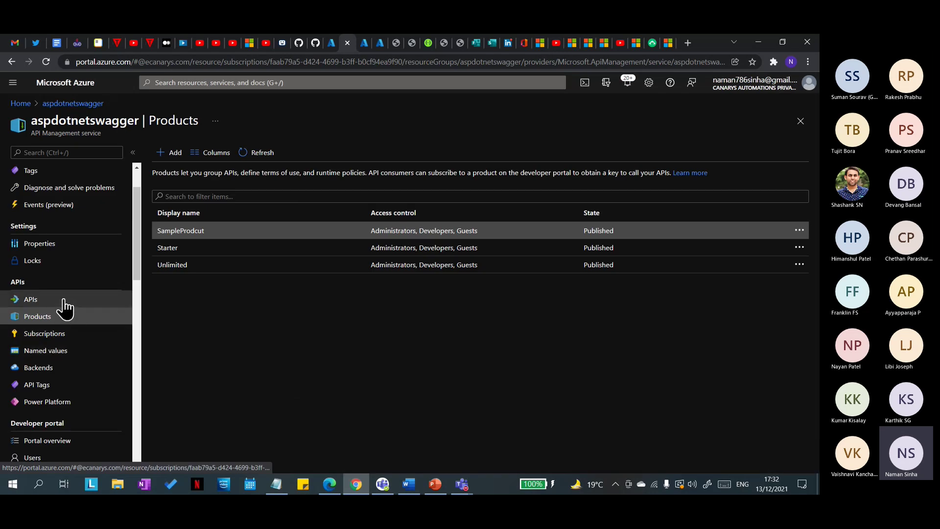
pyautogui.click(188, 232)
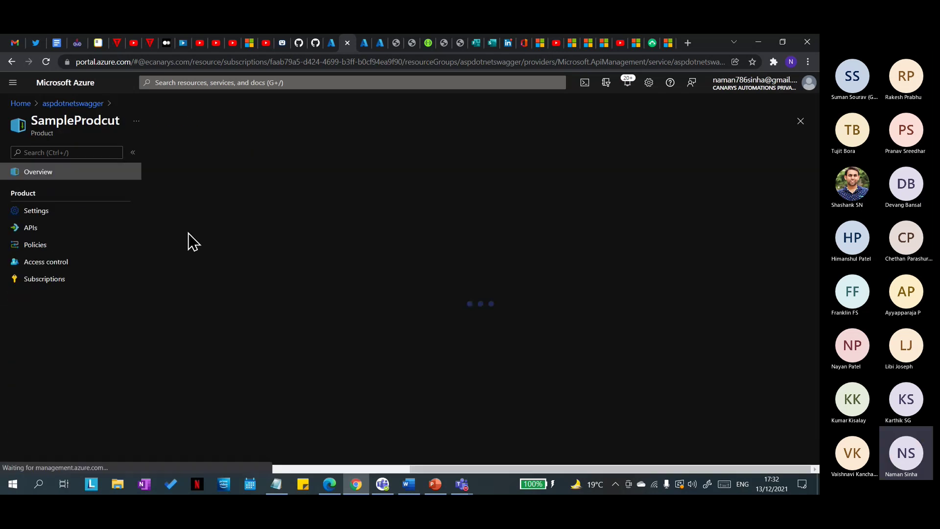
pyautogui.click(64, 211)
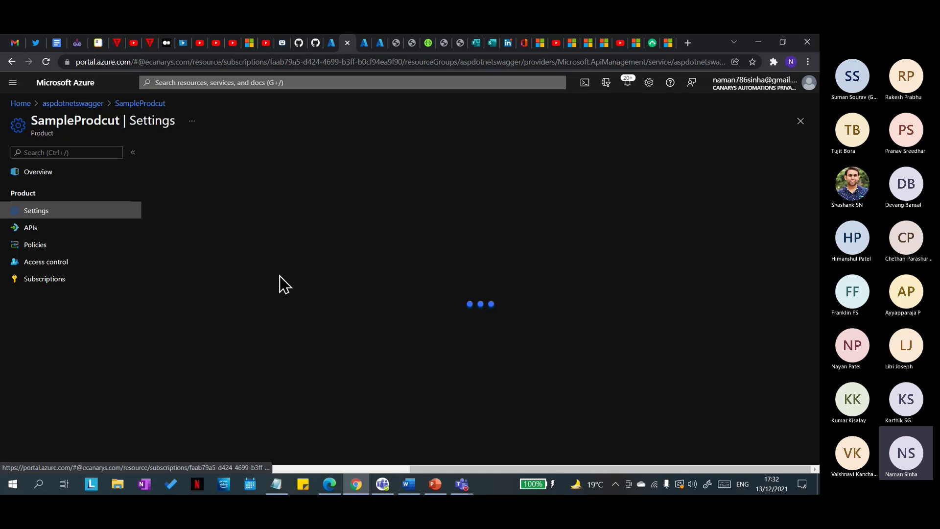
pyautogui.scroll(-2, 301, 294)
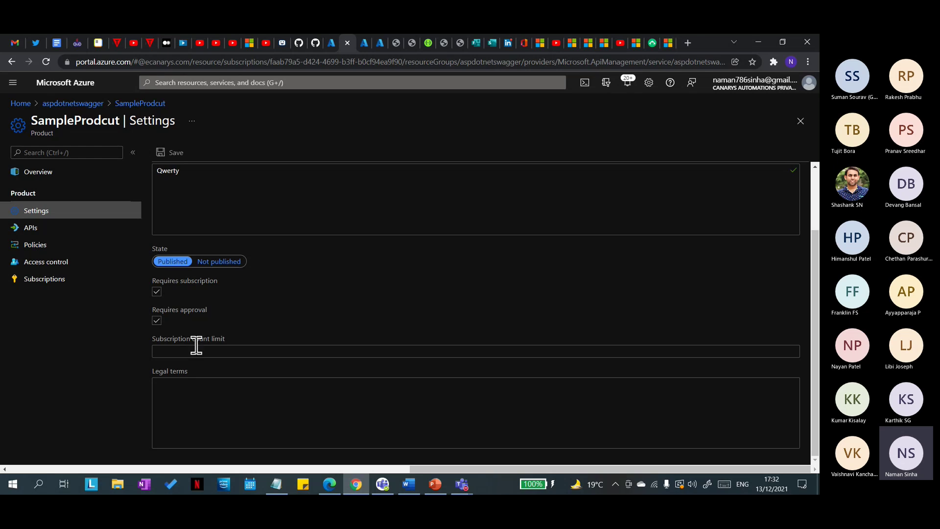
pyautogui.click(329, 484)
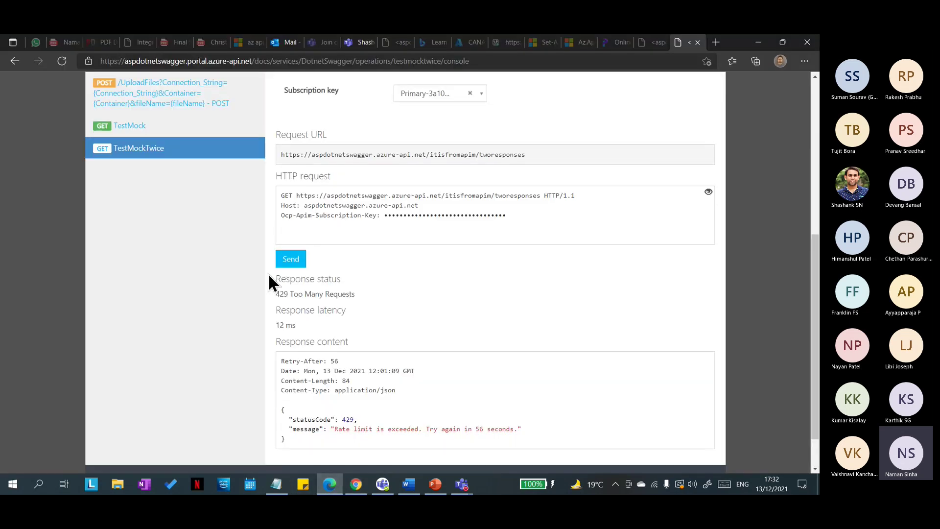
# Step: Cancel the developer's SampleProdcut subscription in the developer portal and return to the Azure portal
pyautogui.scroll(6, 199, 241)
pyautogui.click(184, 139)
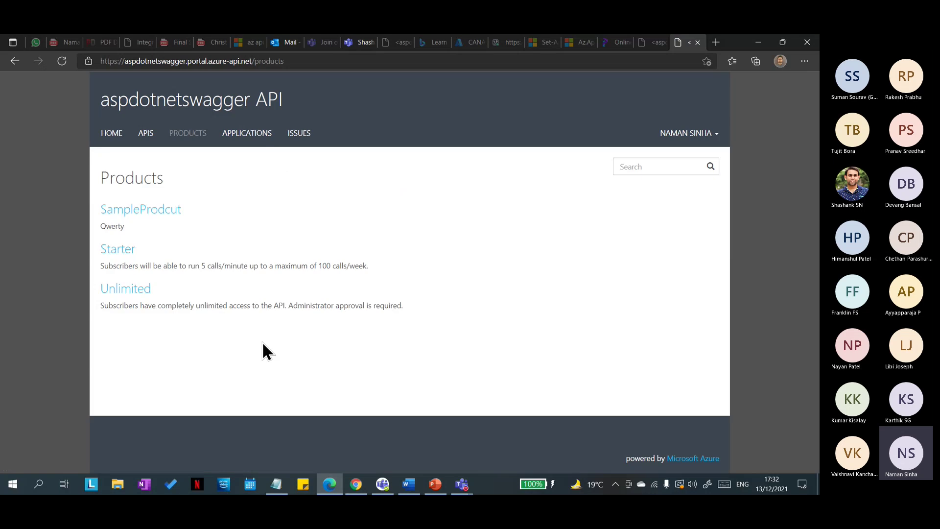
pyautogui.click(150, 211)
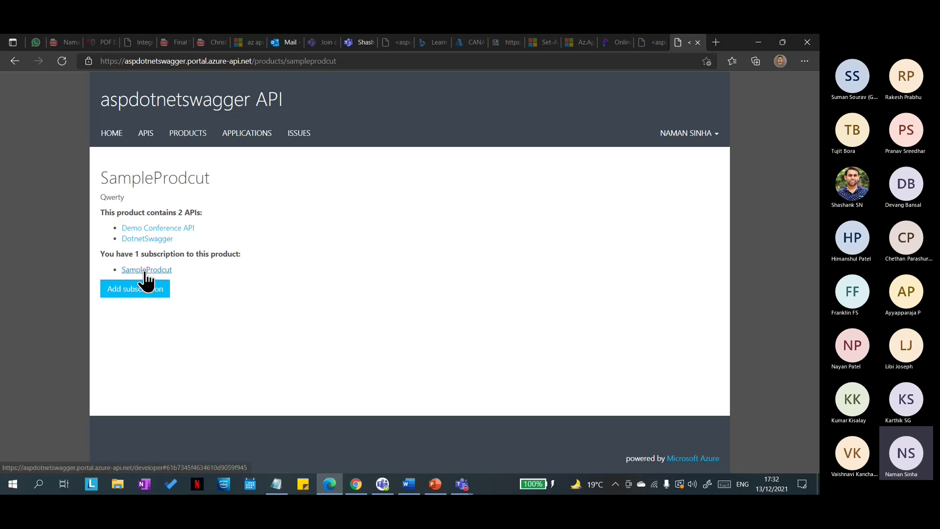
pyautogui.click(145, 270)
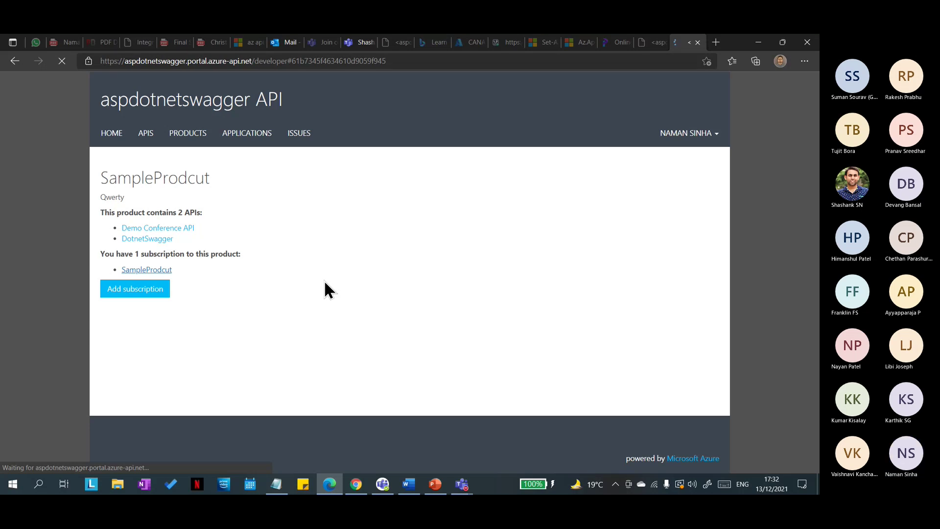
pyautogui.click(667, 232)
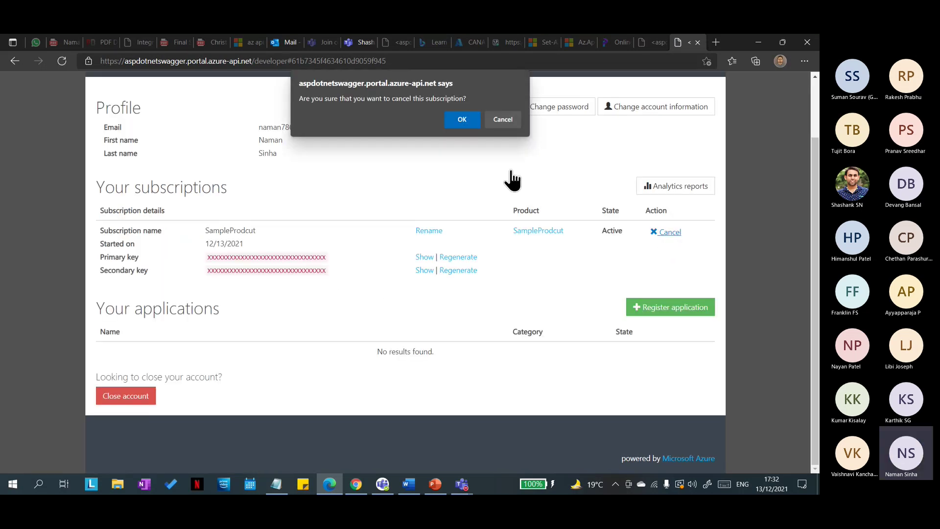
pyautogui.click(462, 113)
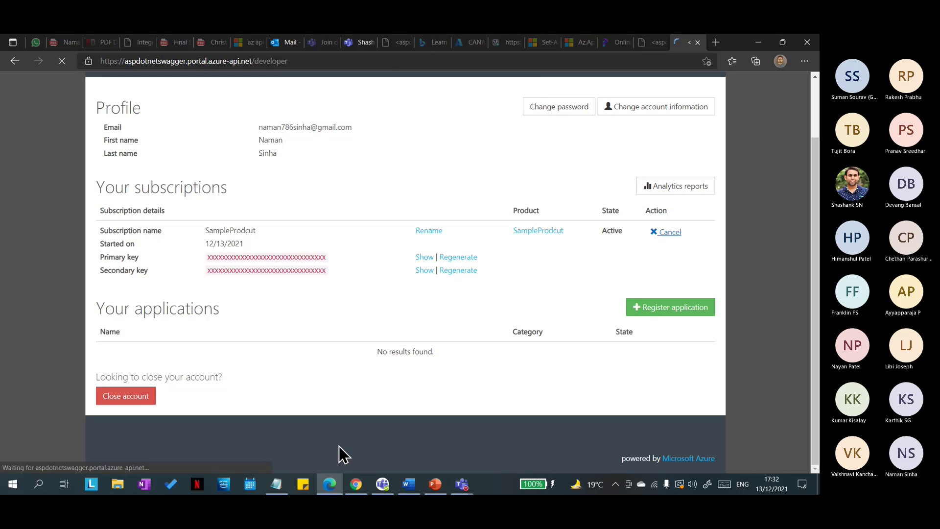
pyautogui.hotkey('alt', 'Tab')
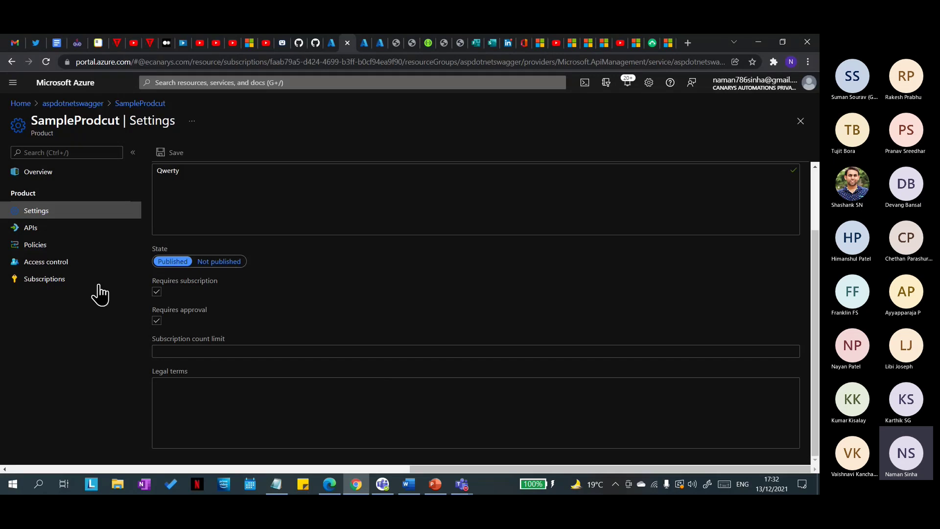
# Step: Delete the cancelled SampleProdcut subscription in Azure, then show the developer portal's Products list
pyautogui.click(41, 280)
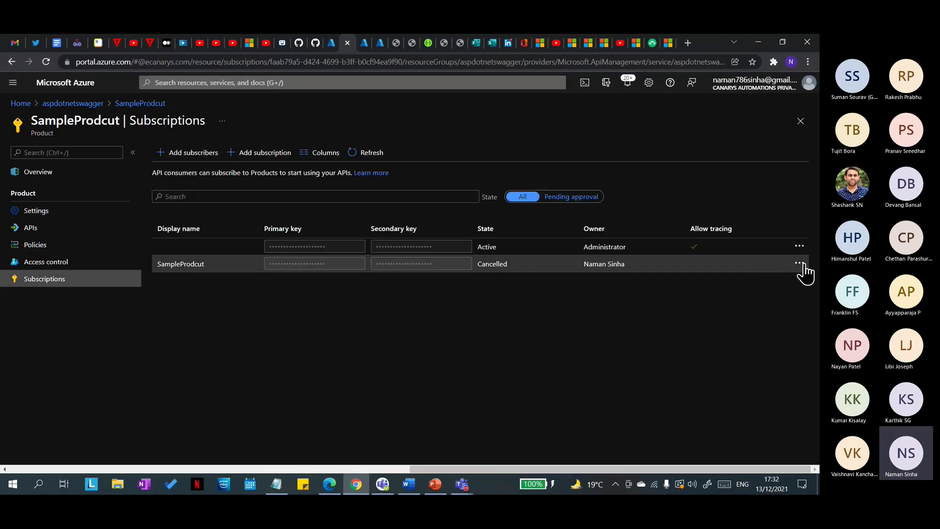
pyautogui.click(805, 264)
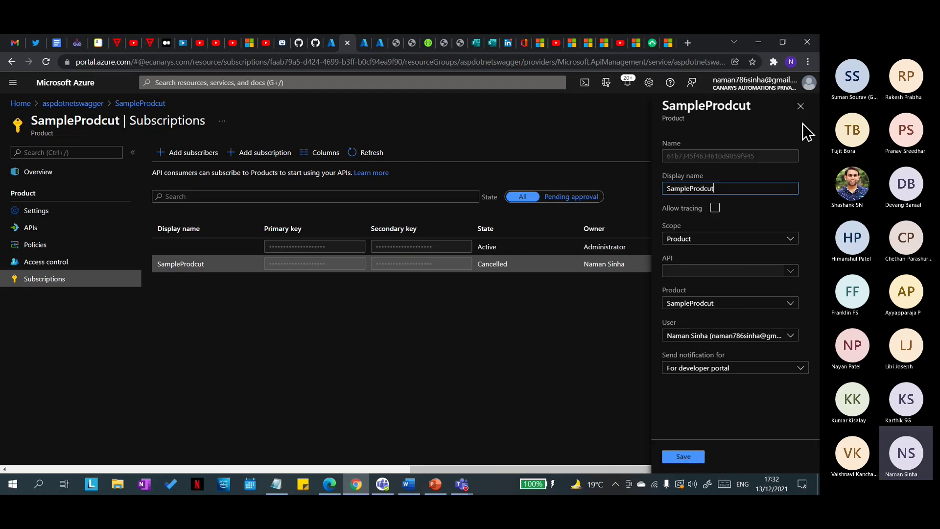
pyautogui.click(800, 106)
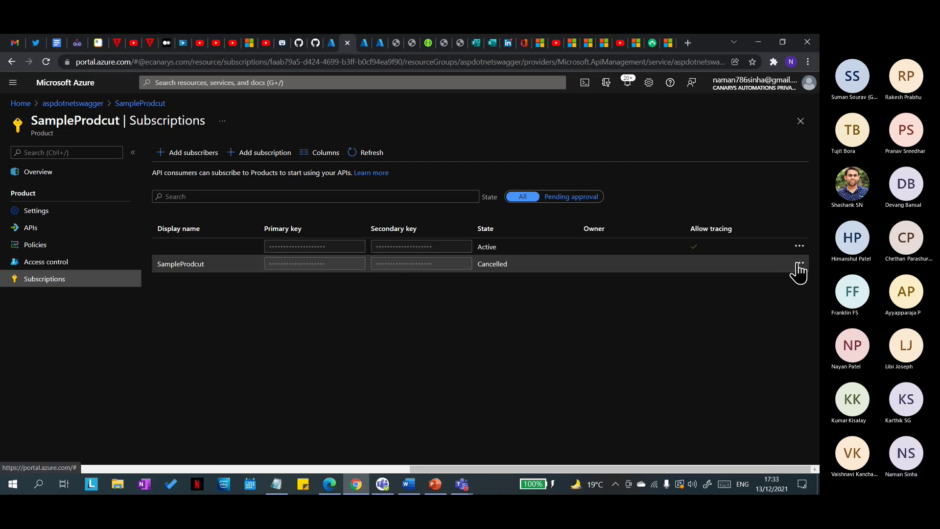
pyautogui.click(799, 264)
pyautogui.click(737, 380)
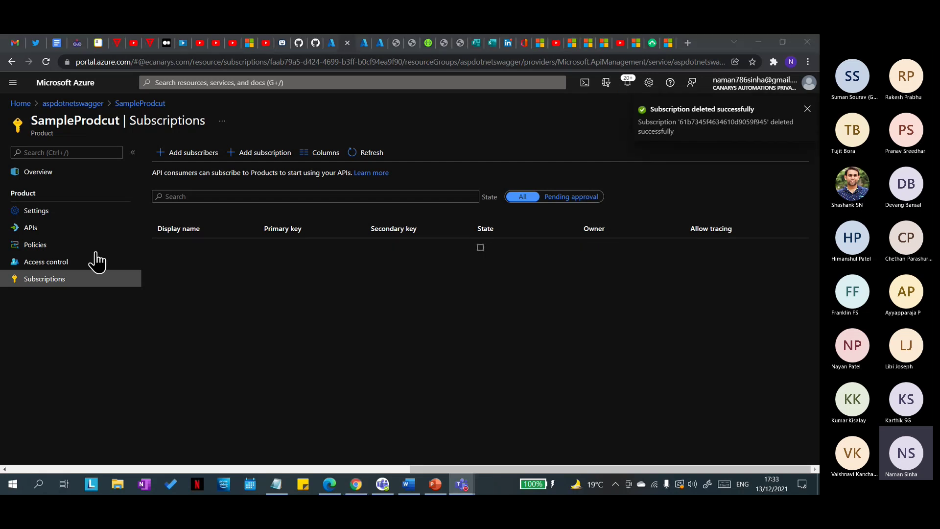
pyautogui.hotkey('alt', 'Tab')
pyautogui.click(186, 138)
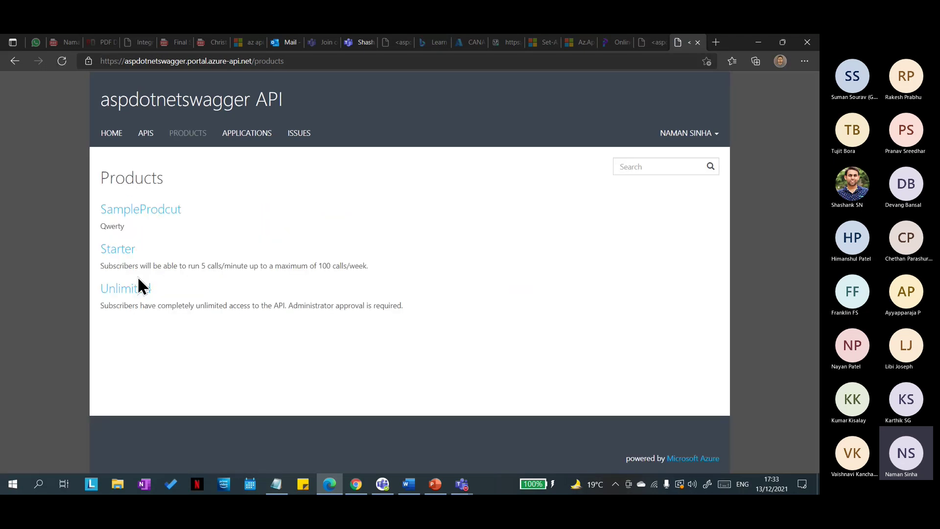
# Step: View the SampleProdcut page offering Subscribe in the developer portal, then return to Azure
pyautogui.click(145, 212)
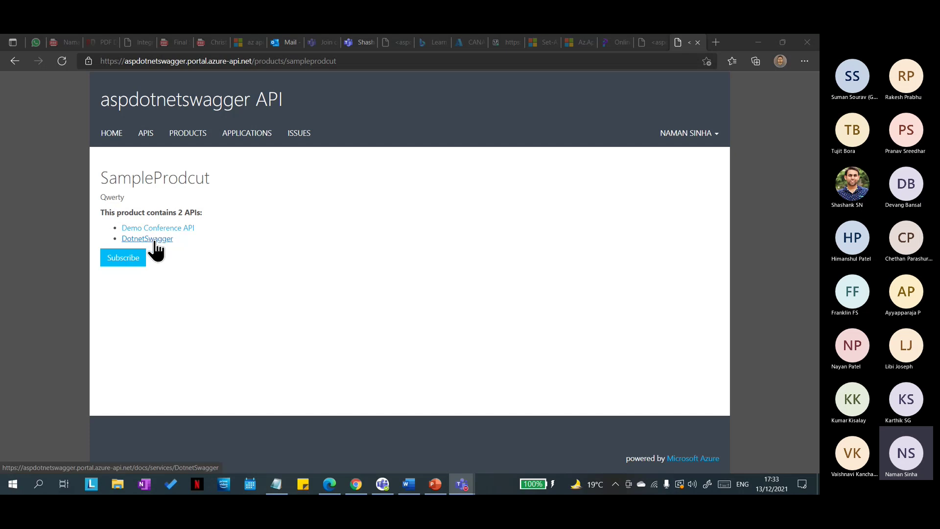
pyautogui.hotkey('alt', 'Tab')
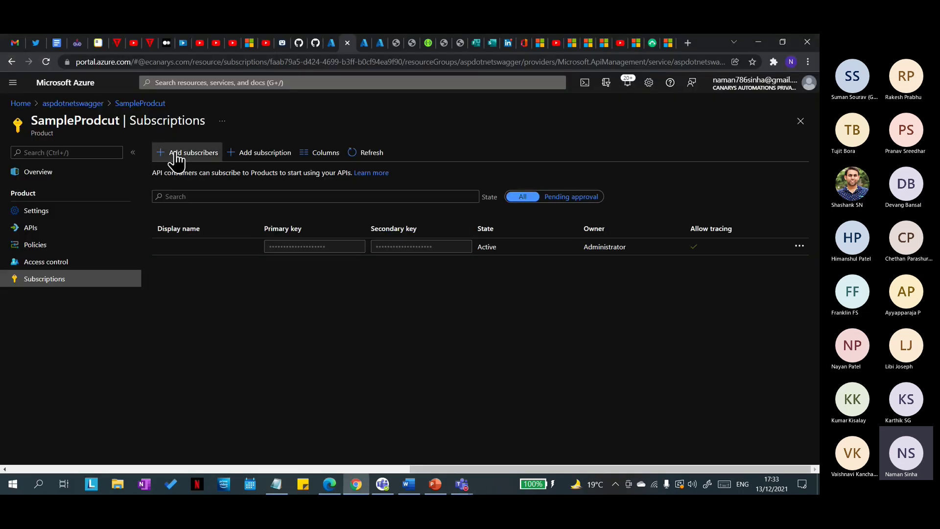
# Step: Save SampleProdcut with approval required and a subscription count limit of 1, then show its developer portal page
pyautogui.click(56, 213)
pyautogui.scroll(-2, 269, 370)
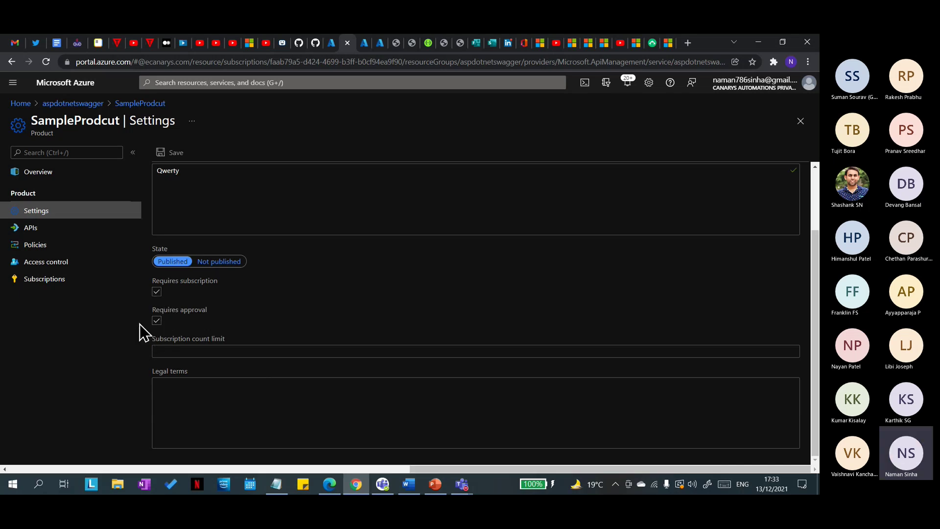
pyautogui.click(182, 352)
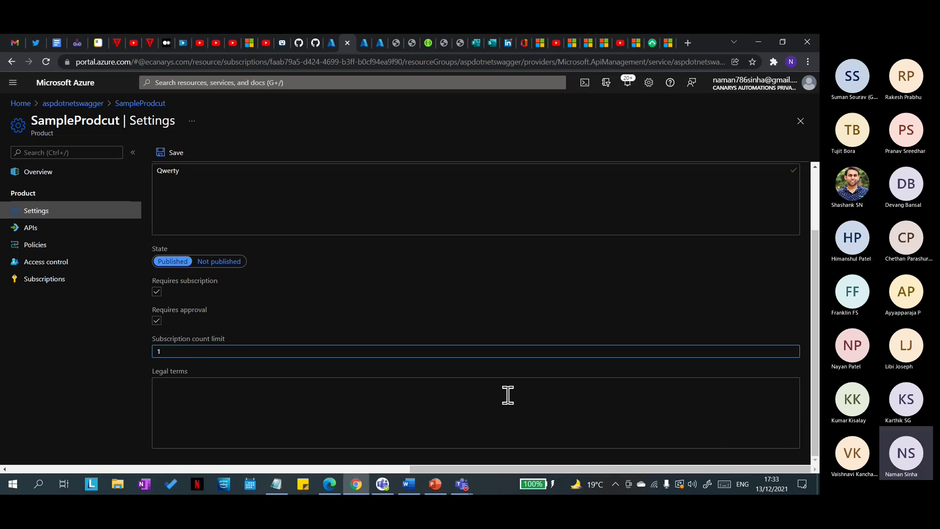
pyautogui.scroll(2, 398, 389)
pyautogui.click(171, 153)
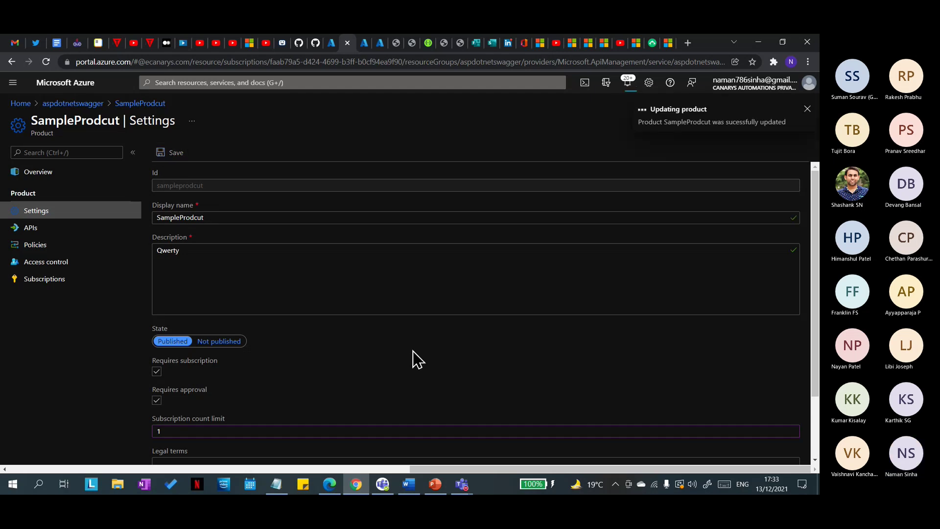
pyautogui.scroll(-2, 407, 346)
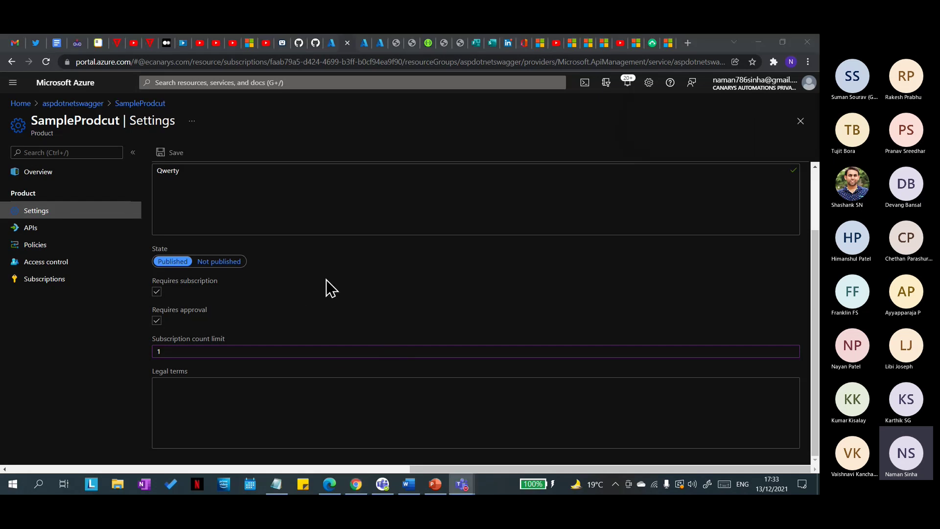
pyautogui.hotkey('alt', 'Tab')
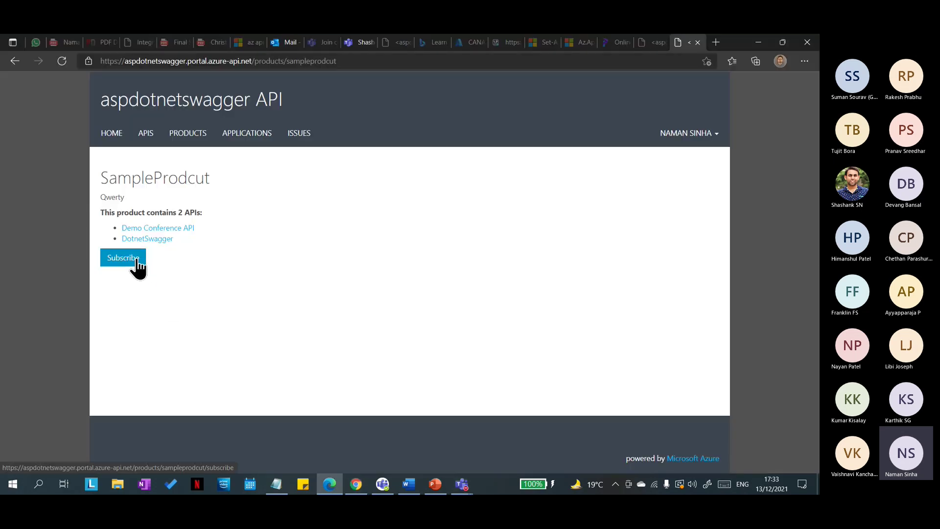
# Step: Request a subscription named SampleProdcut in the developer portal, then open Azure's SampleProdcut Subscriptions list
pyautogui.click(107, 257)
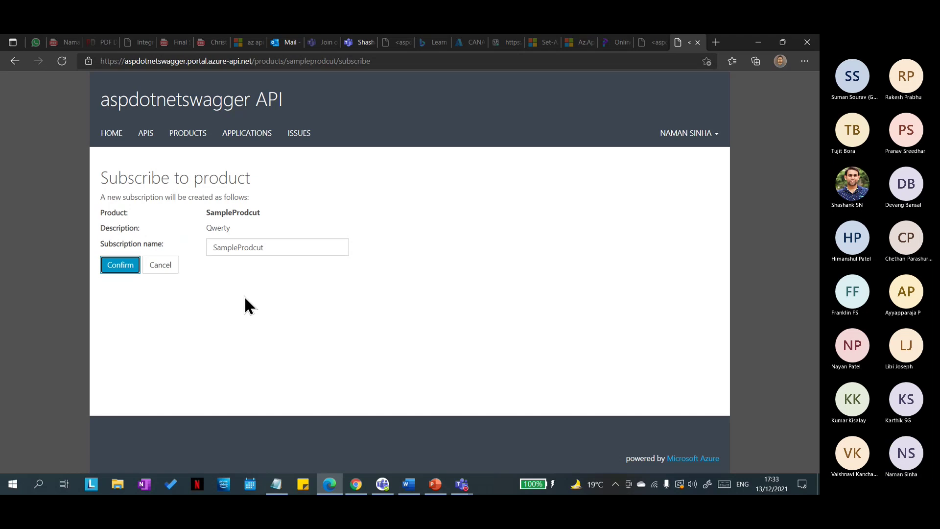
pyautogui.click(303, 246)
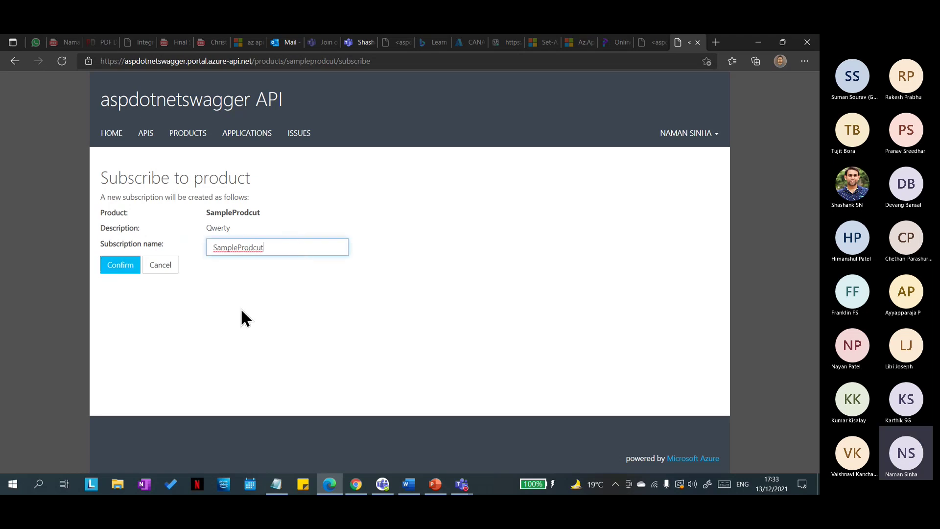
pyautogui.click(118, 270)
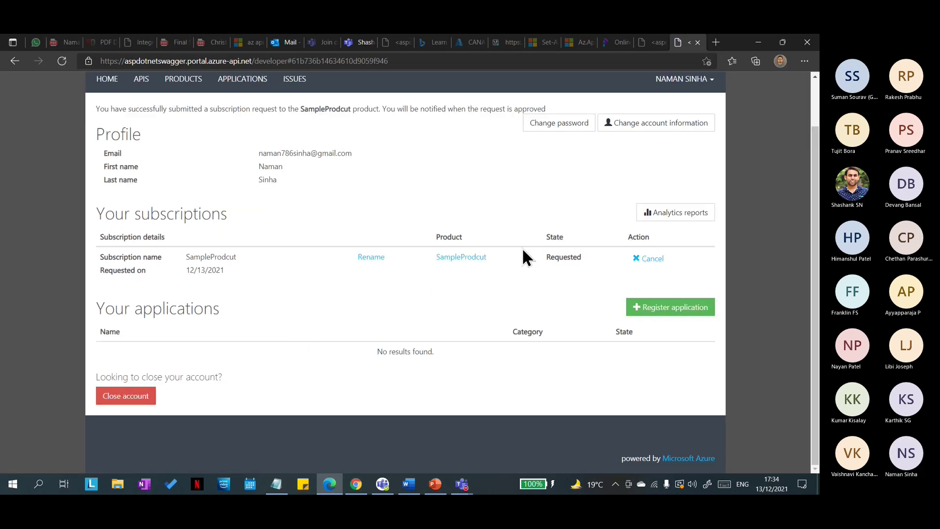
pyautogui.hotkey('alt', 'Tab')
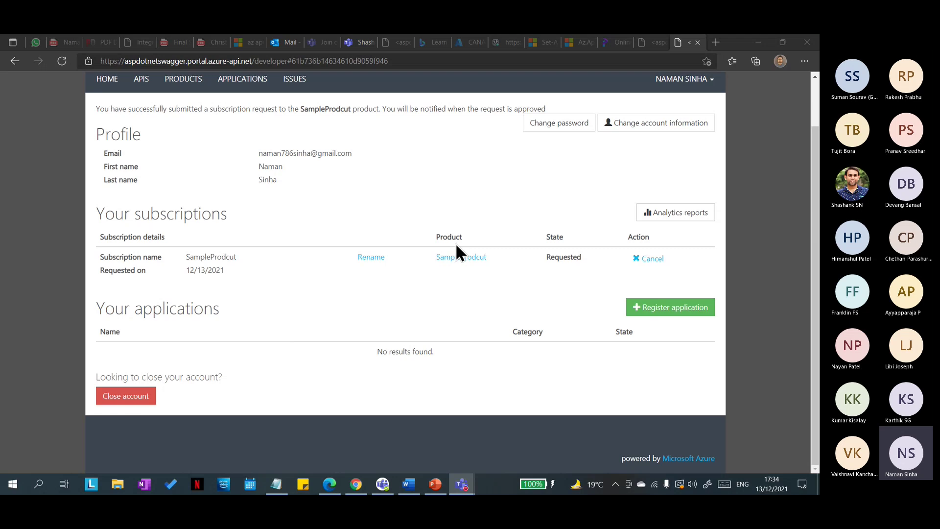
pyautogui.hotkey('alt', 'Tab')
pyautogui.click(45, 279)
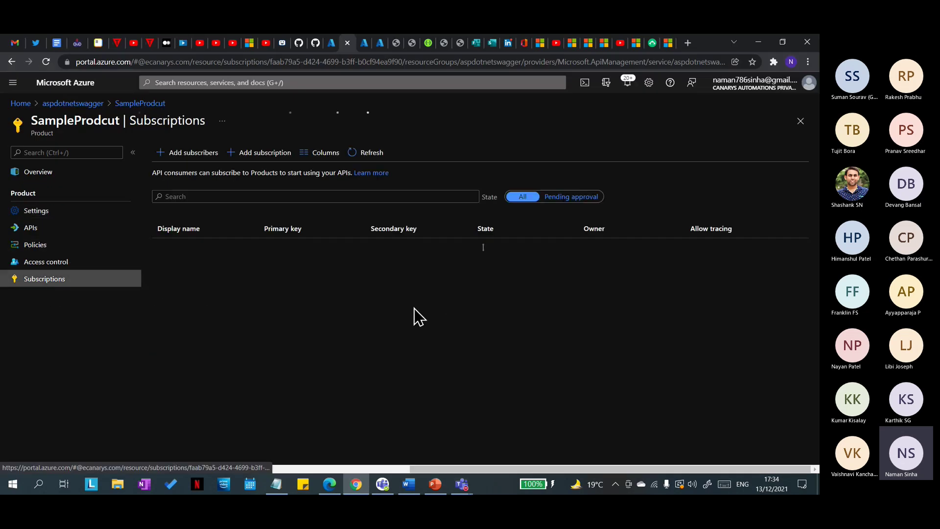
# Step: Refresh the subscriptions list and activate the developer's requested SampleProdcut subscription
pyautogui.click(360, 153)
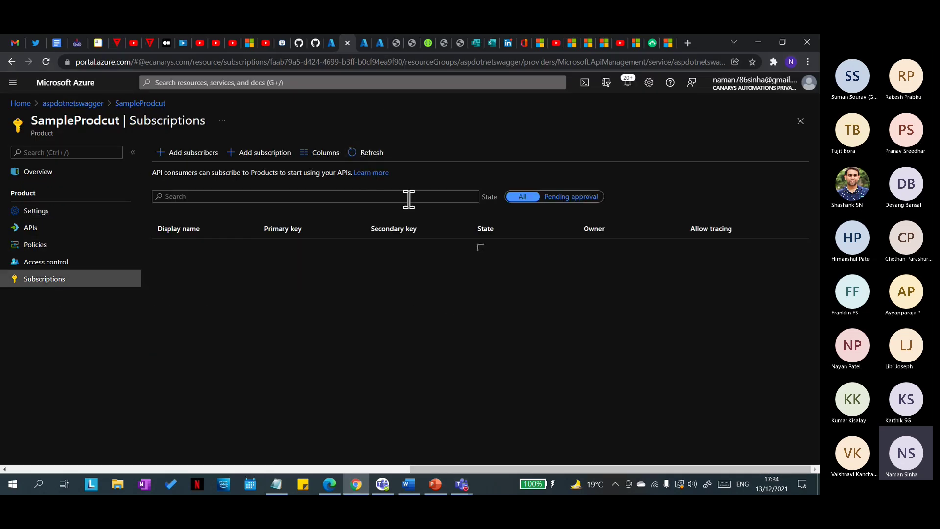
pyautogui.click(800, 263)
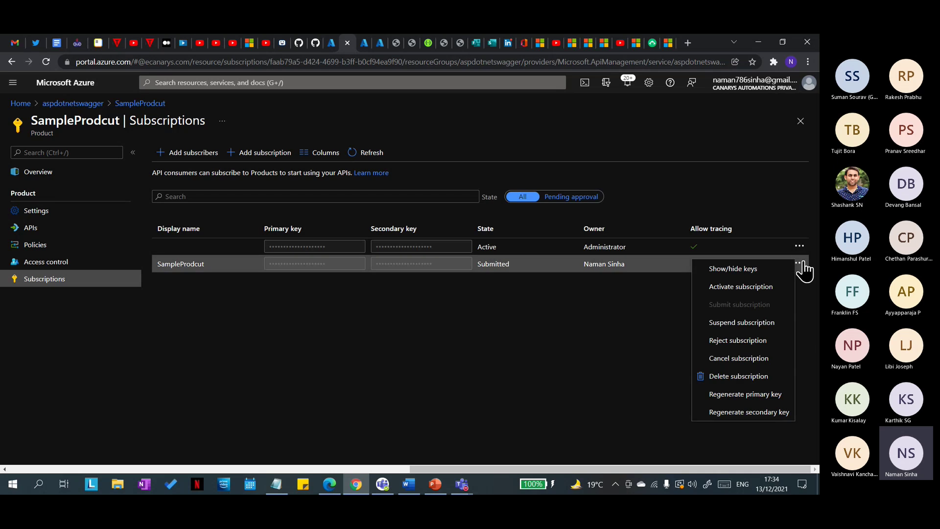
pyautogui.click(755, 288)
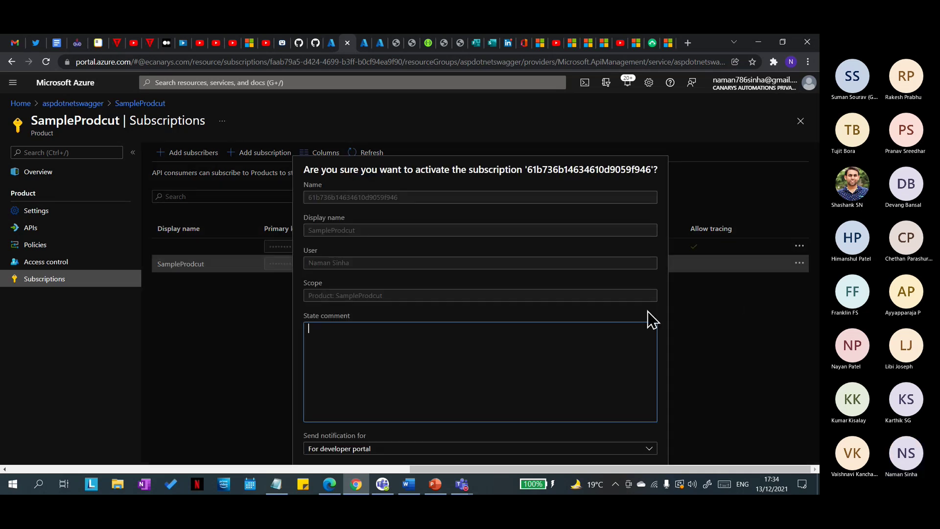
pyautogui.hotkey('ctrl', '-')
pyautogui.hotkey('ctrl', '-')
pyautogui.click(509, 420)
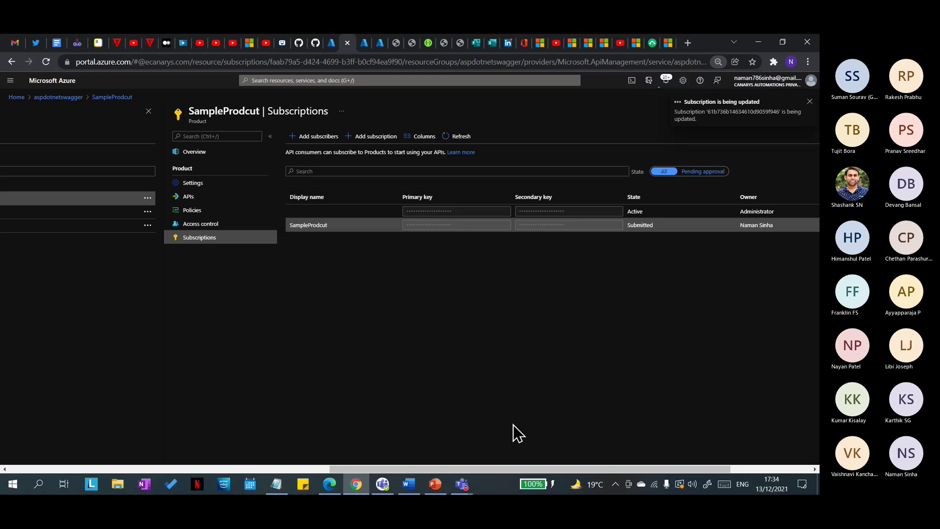
pyautogui.hotkey('ctrl', '+')
pyautogui.hotkey('ctrl', '+')
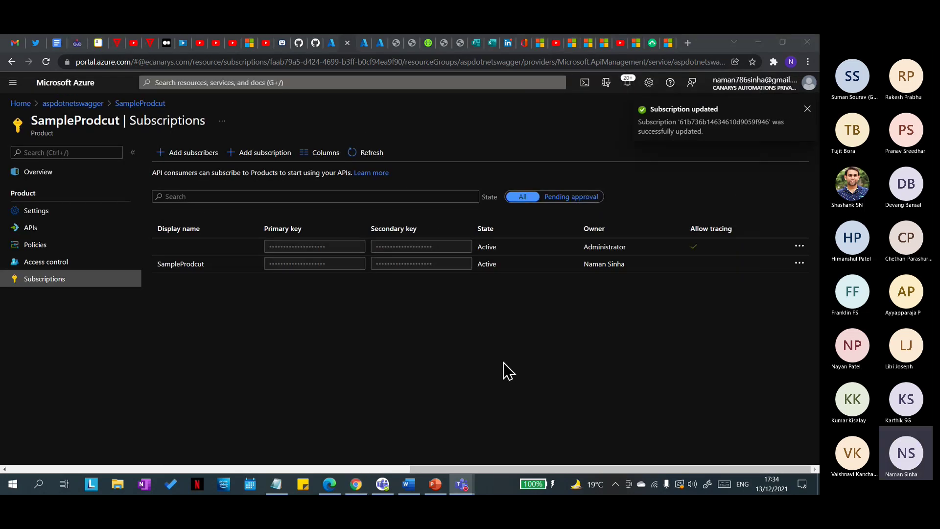
# Step: Reload the developer profile to see the Active subscription, then open the developer portal Products
pyautogui.hotkey('alt', 'Tab')
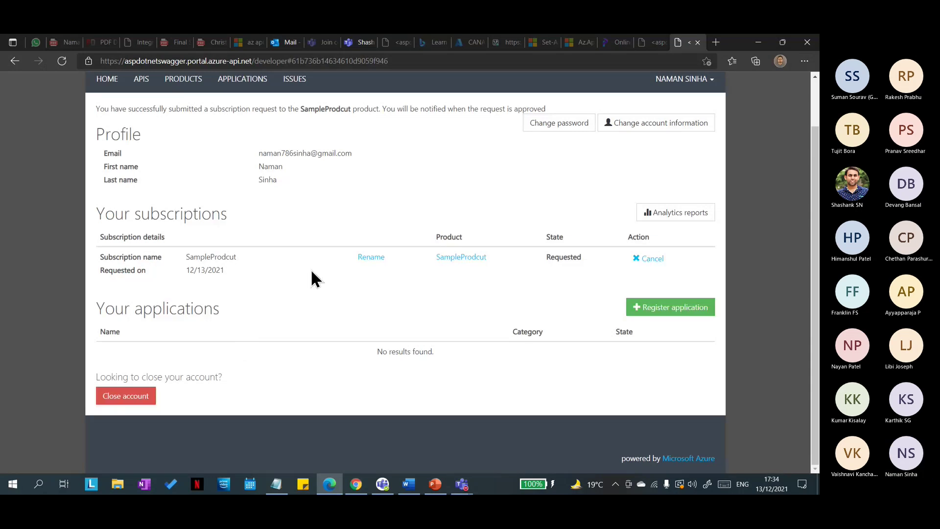
pyautogui.click(62, 61)
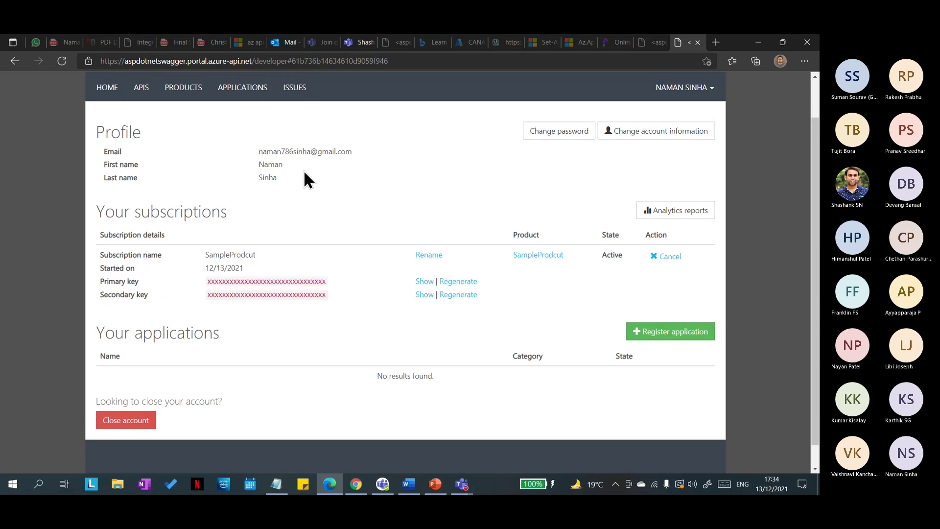
pyautogui.click(193, 87)
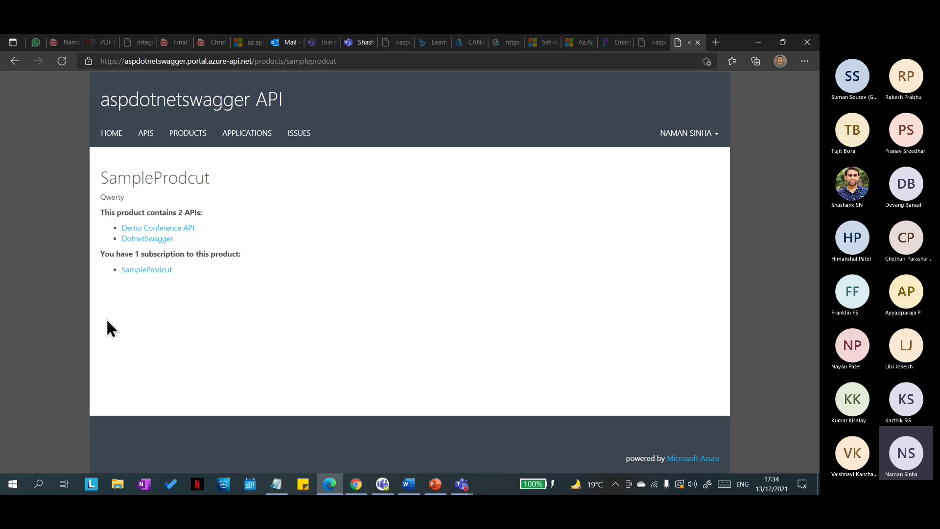
# Step: Change SampleProdcut's subscription count limit from 1 to 2 and save it
pyautogui.hotkey('alt', 'Tab')
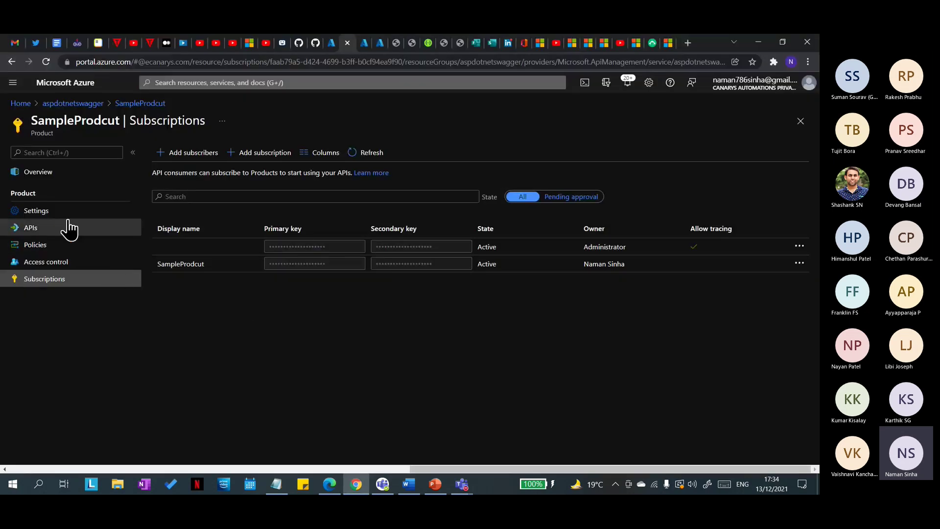
pyautogui.click(58, 210)
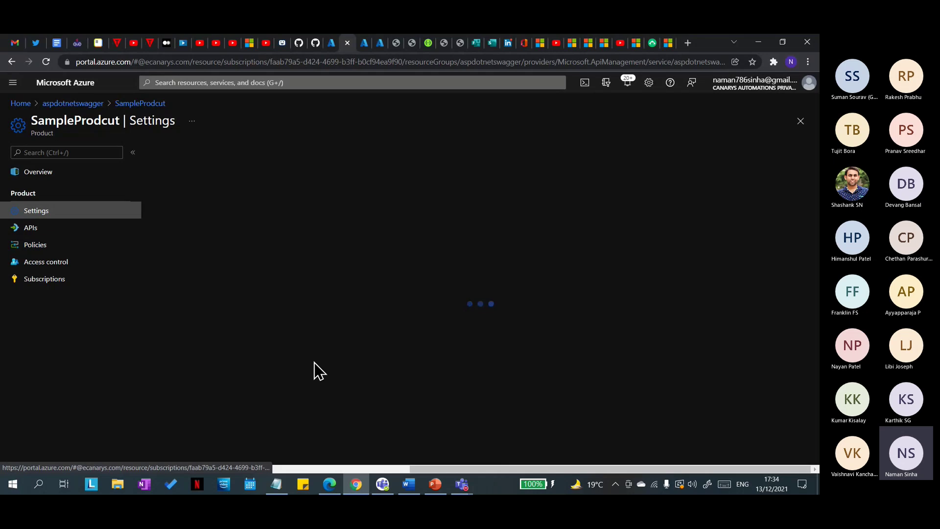
pyautogui.scroll(-1, 320, 372)
pyautogui.click(205, 350)
pyautogui.press('BackSpace')
pyautogui.write('2')
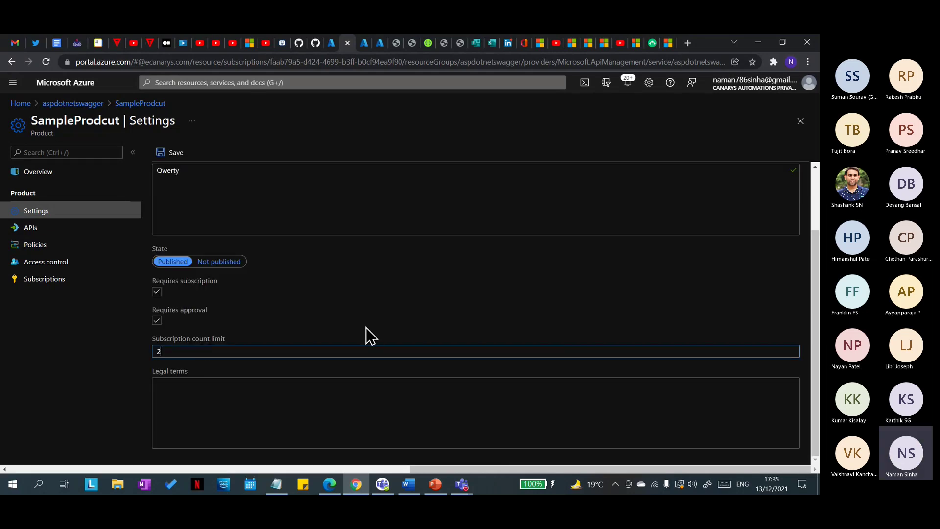
pyautogui.click(167, 158)
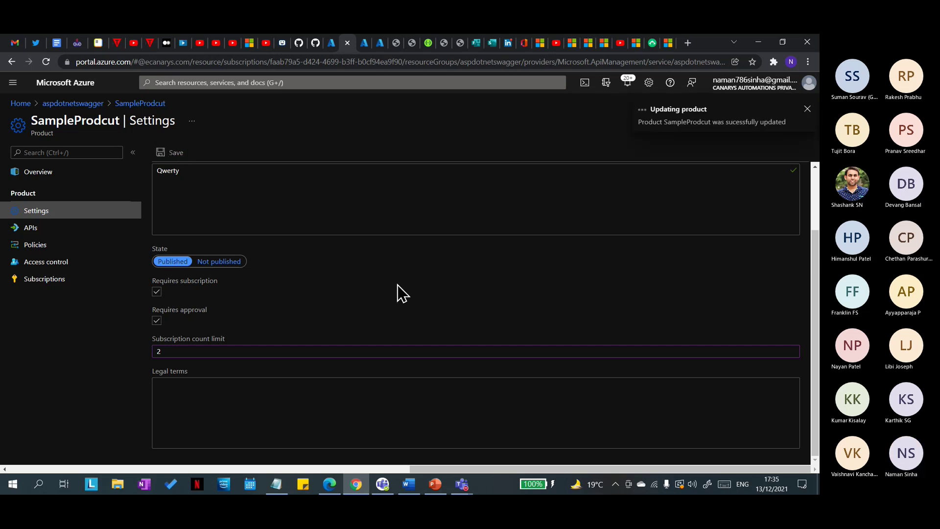
# Step: Reload the SampleProdcut page to show Add subscription, then return to Azure's SampleProdcut settings
pyautogui.hotkey('alt', 'Tab')
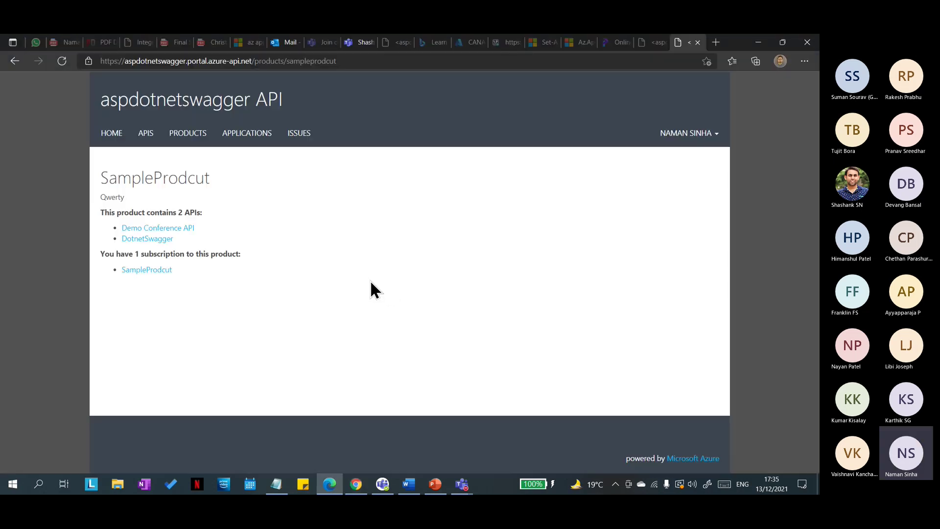
pyautogui.click(62, 60)
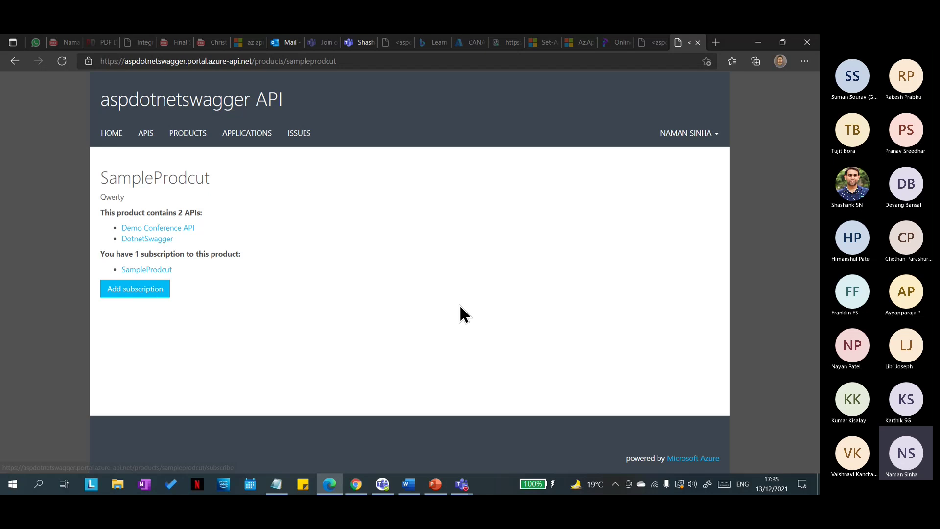
pyautogui.click(432, 488)
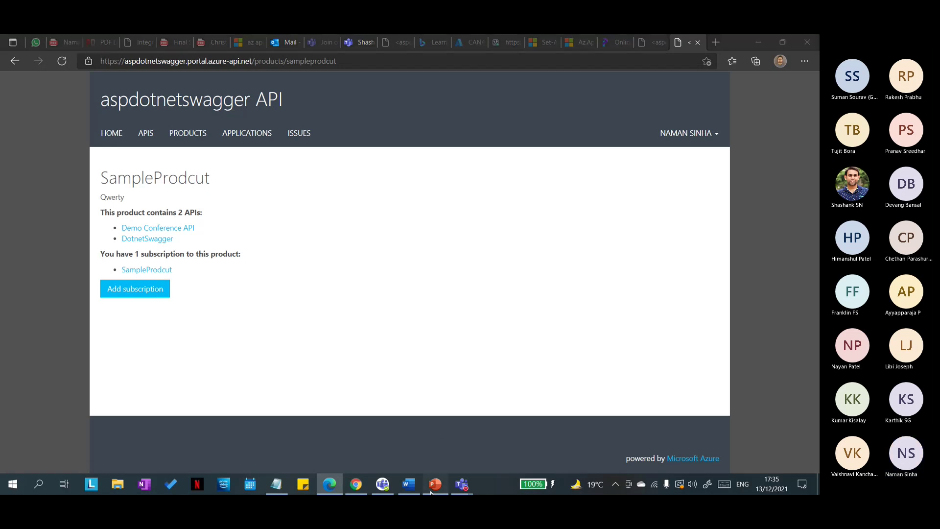
pyautogui.click(432, 488)
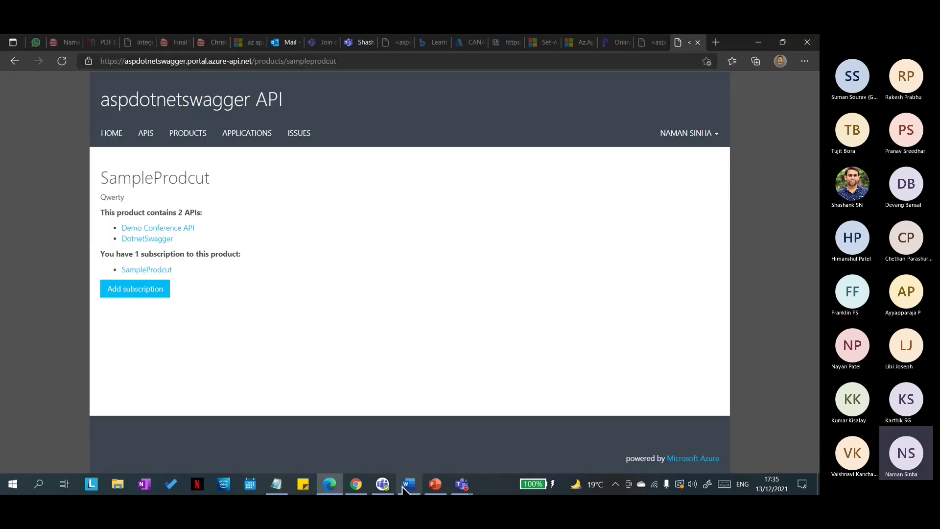
pyautogui.click(356, 484)
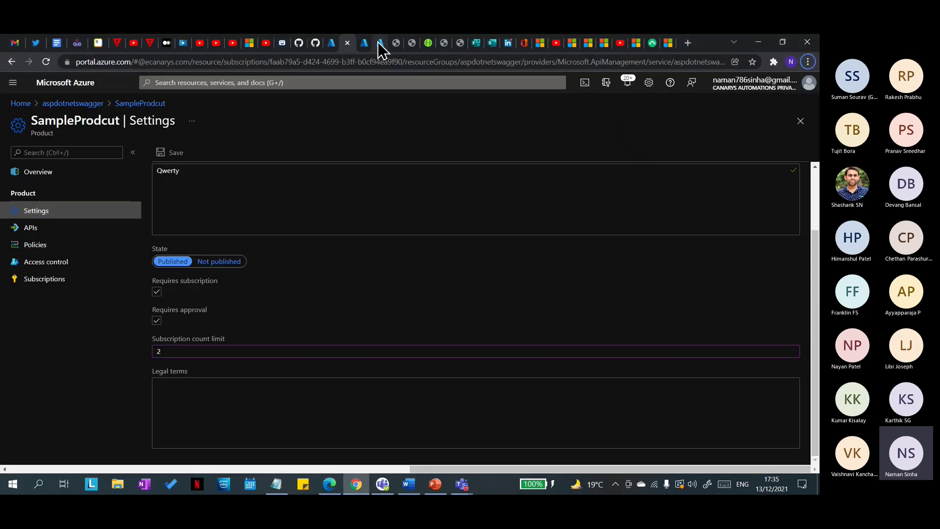
# Step: Reload the developer portal's not-found product page in Chrome
pyautogui.click(411, 42)
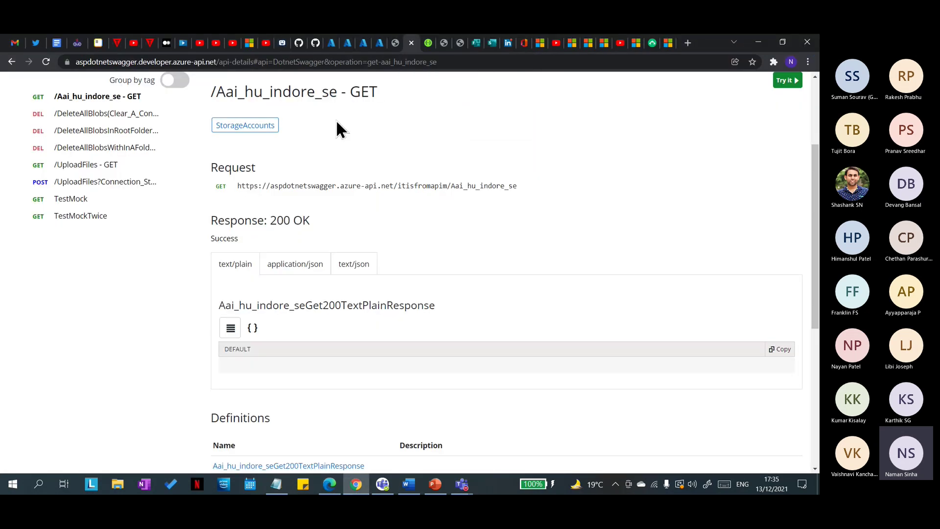
pyautogui.click(395, 43)
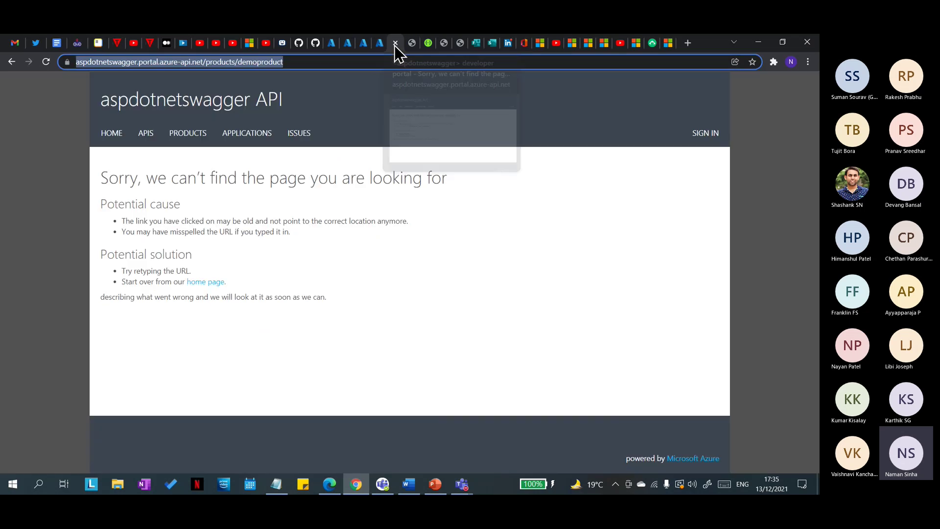
pyautogui.click(69, 91)
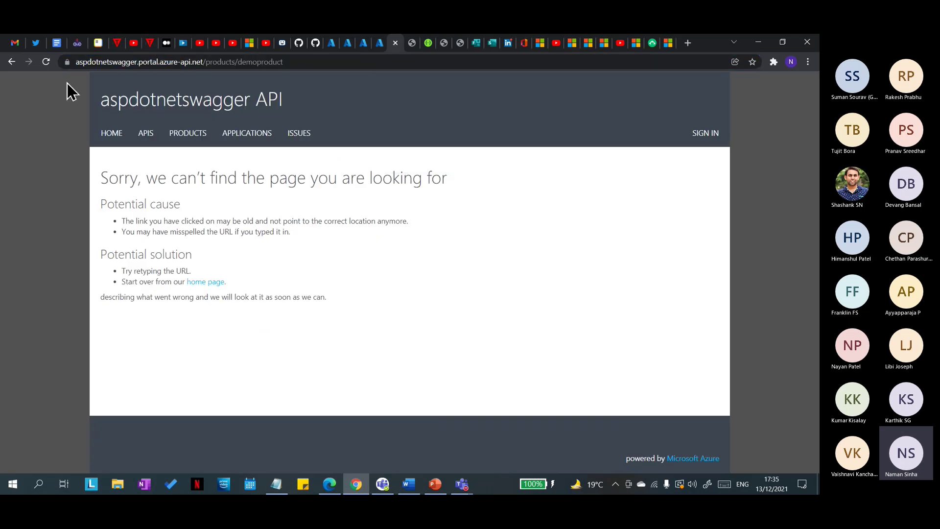
pyautogui.click(43, 64)
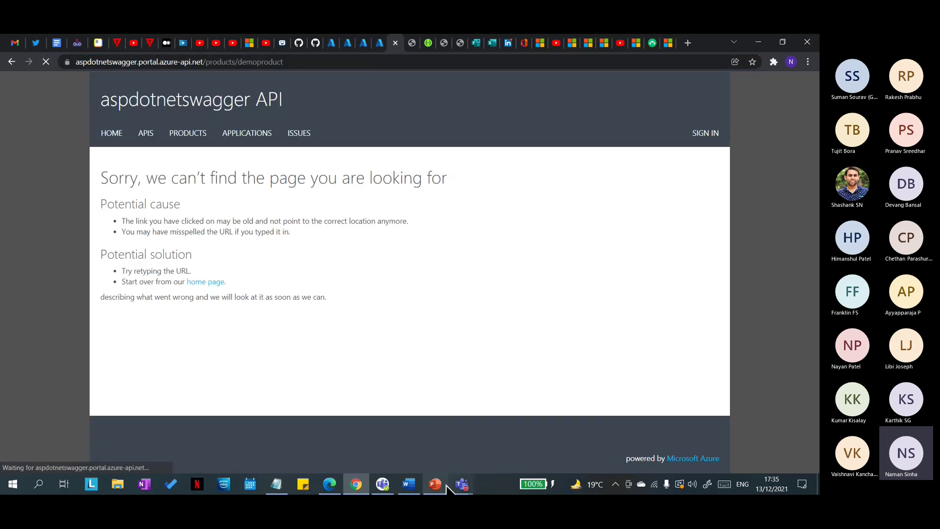
# Step: Reload the signed-in SampleProdcut page in Edge, then go to the portal home page
pyautogui.click(329, 485)
pyautogui.click(60, 65)
pyautogui.click(114, 138)
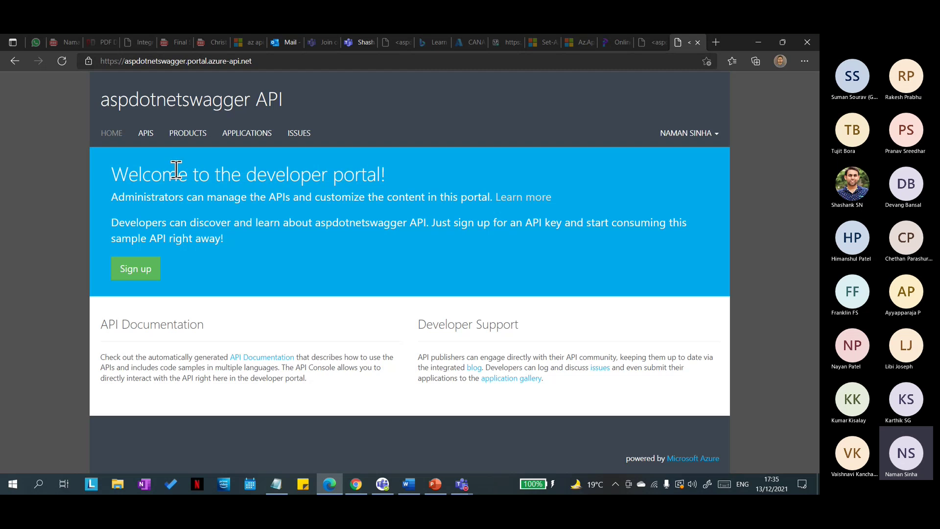
# Step: Open the developer portal's Products list
pyautogui.moveTo(328, 101); pyautogui.dragTo(149, 112)
pyautogui.click(148, 112)
pyautogui.click(178, 139)
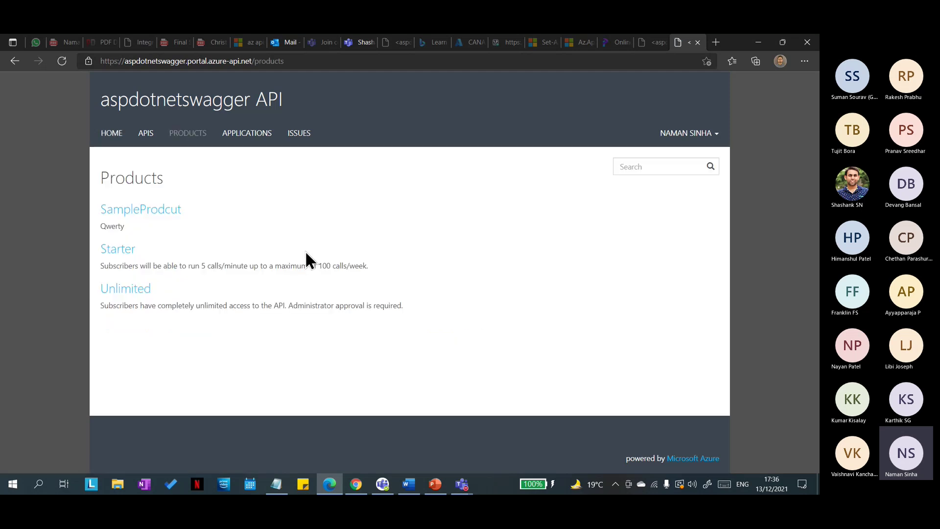
# Step: Return from the Teams meeting to the Azure SampleProdcut settings in the browser
pyautogui.click(462, 484)
pyautogui.click(470, 456)
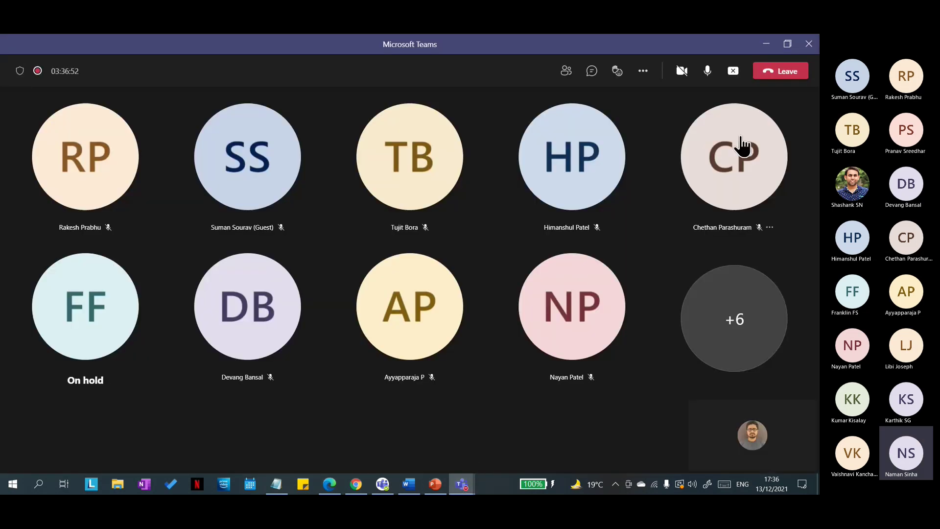
pyautogui.click(356, 484)
pyautogui.click(346, 44)
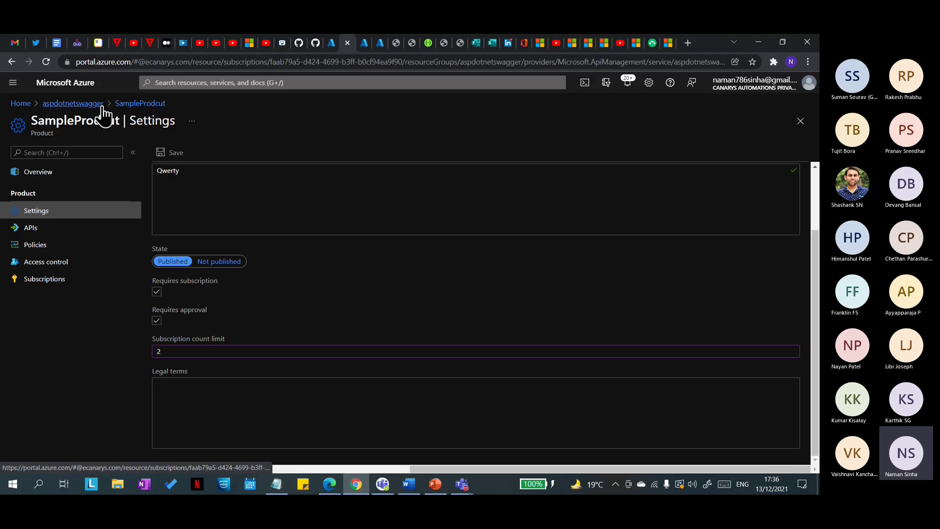
# Step: Go up to the aspdotnetswagger products list, minimise the Teams meeting, and open SampleProdcut
pyautogui.click(72, 103)
pyautogui.click(462, 484)
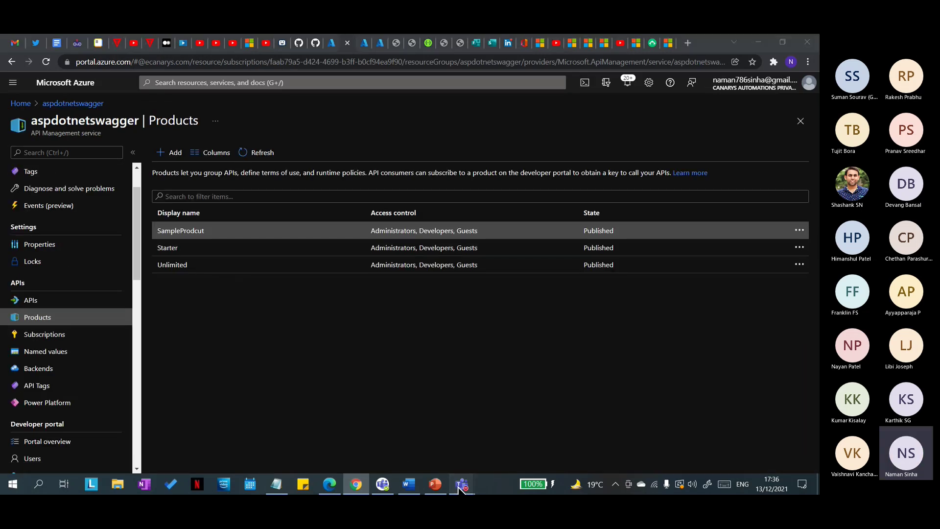
pyautogui.click(501, 453)
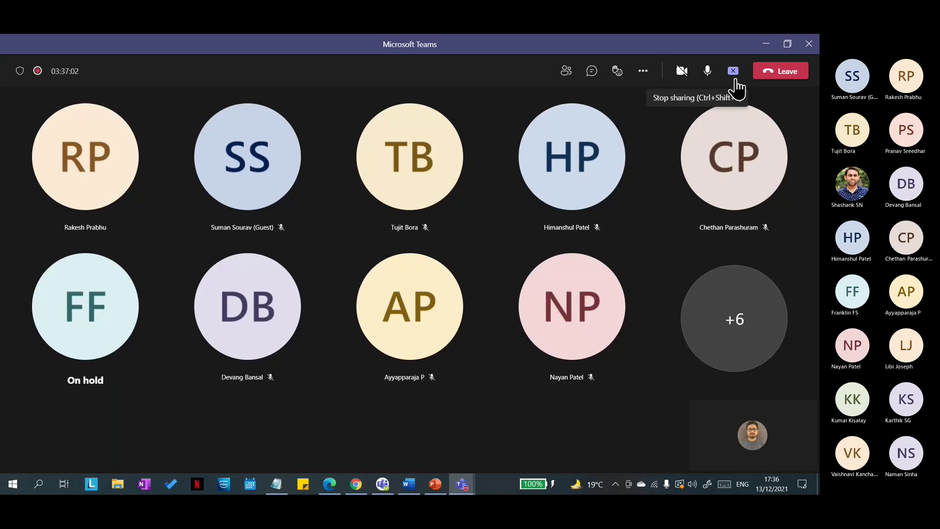
pyautogui.click(764, 44)
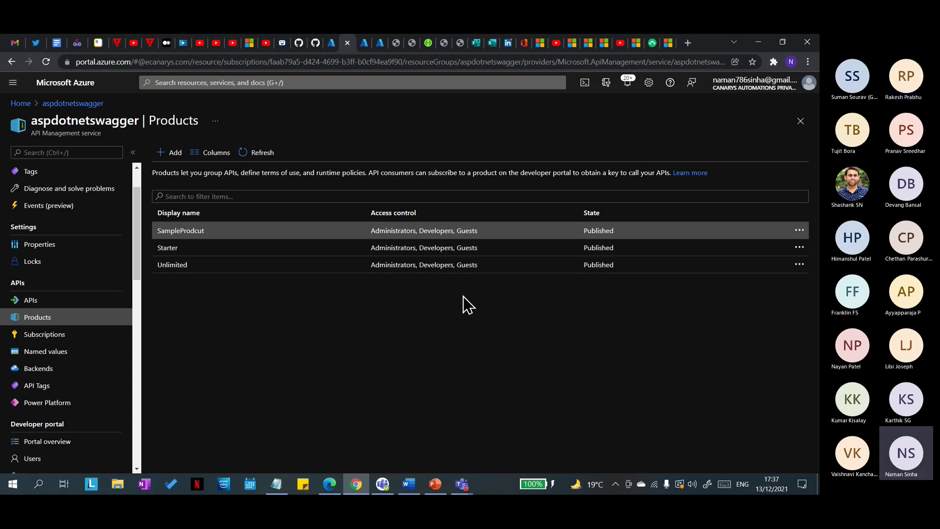
pyautogui.click(213, 231)
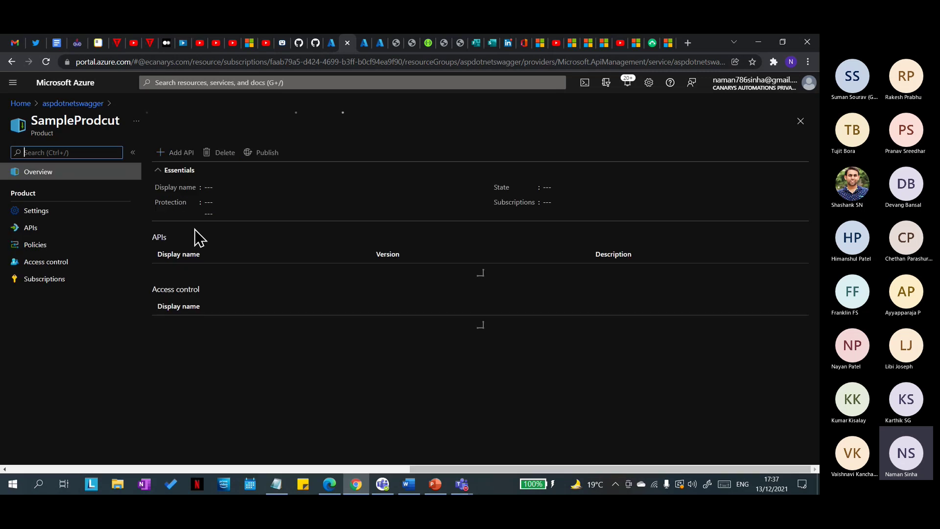
# Step: Check SampleProdcut's APIs, then go back via SampleProdcut to the aspdotnetswagger Products list
pyautogui.click(49, 237)
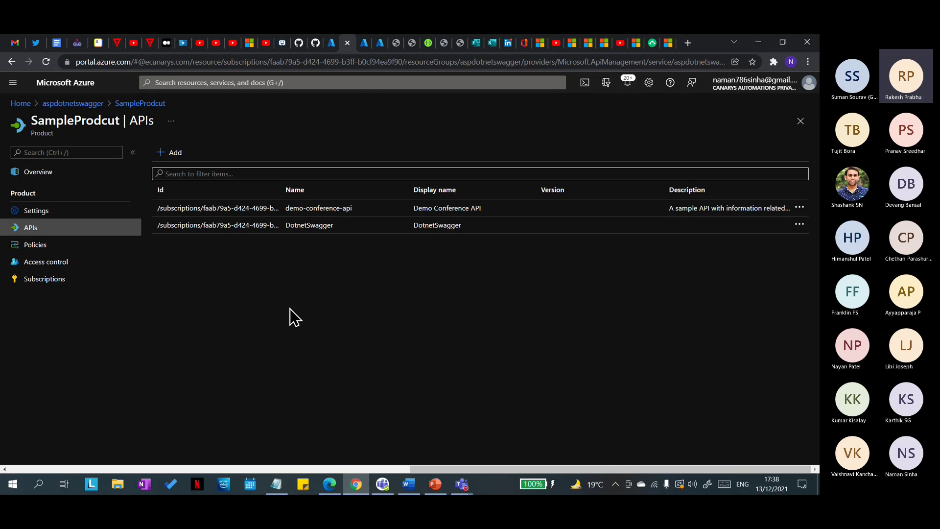
pyautogui.click(128, 109)
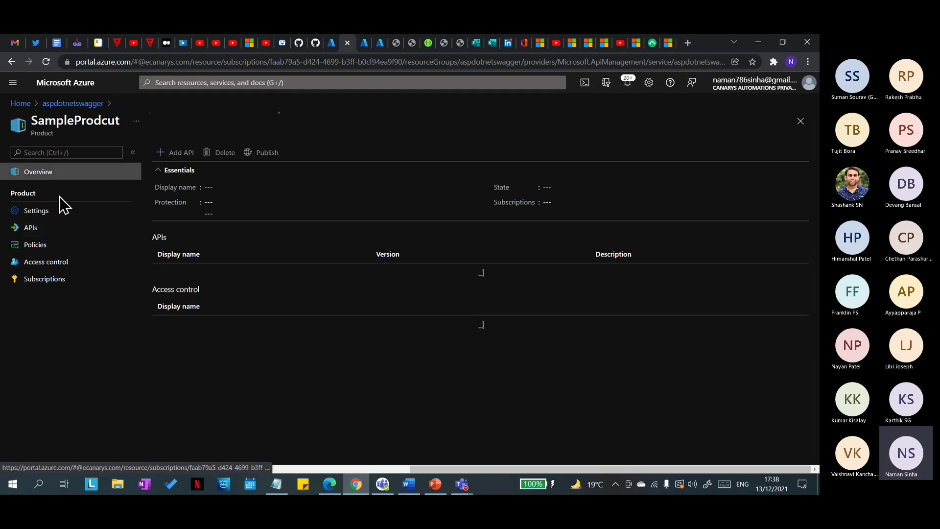
pyautogui.click(78, 105)
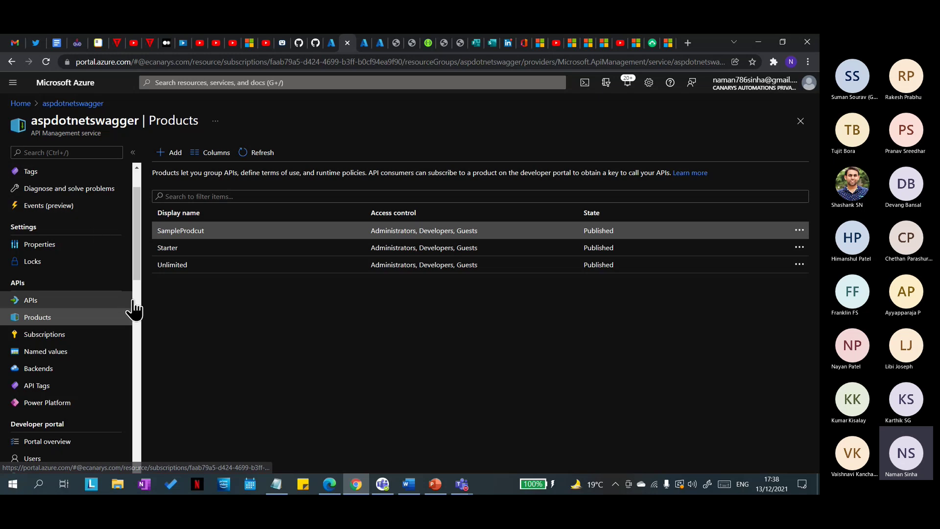
# Step: Review the service's APIs and Products lists, then stop the Teams screen share
pyautogui.click(64, 300)
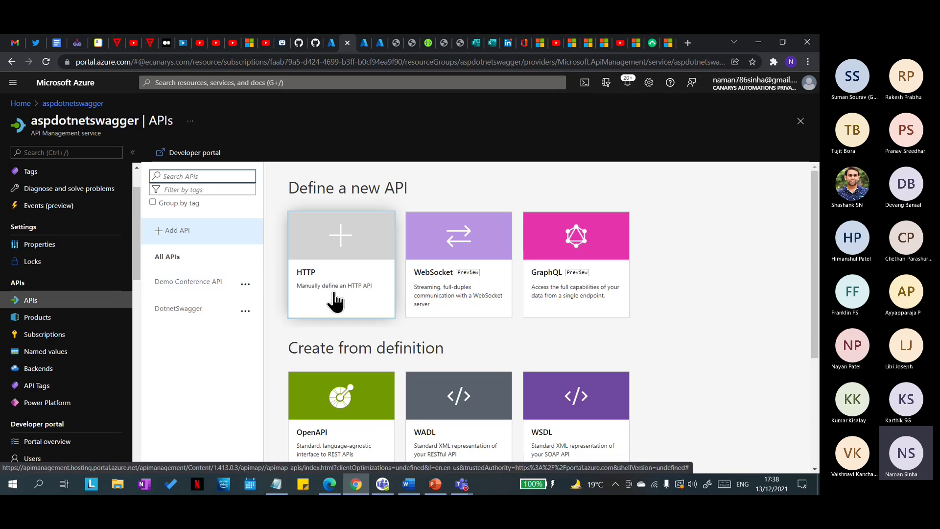
pyautogui.click(39, 317)
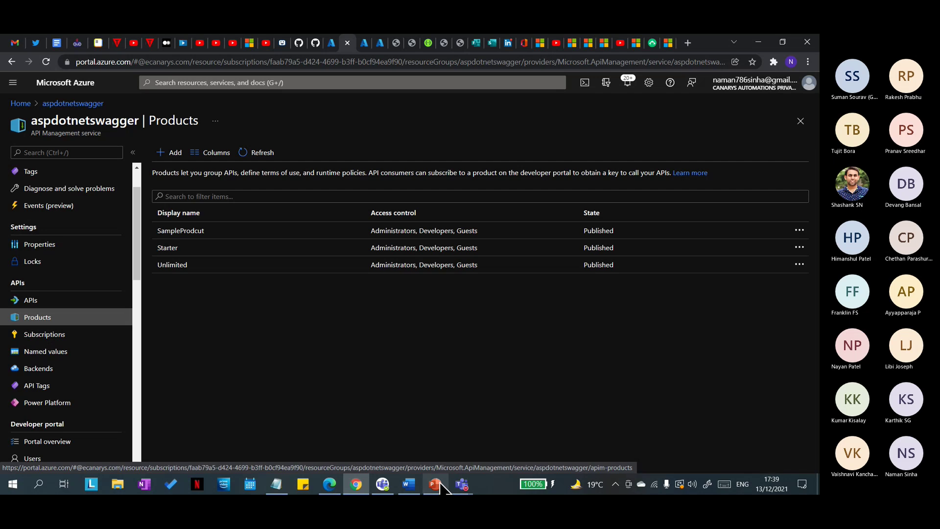
pyautogui.moveTo(439, 481)
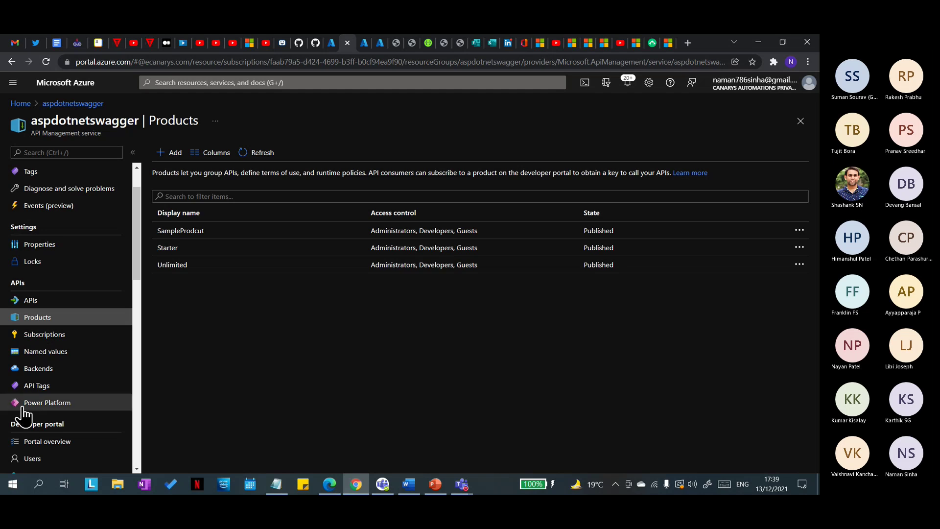
pyautogui.scroll(-7, 98, 387)
pyautogui.scroll(5, 79, 397)
pyautogui.scroll(3, 78, 392)
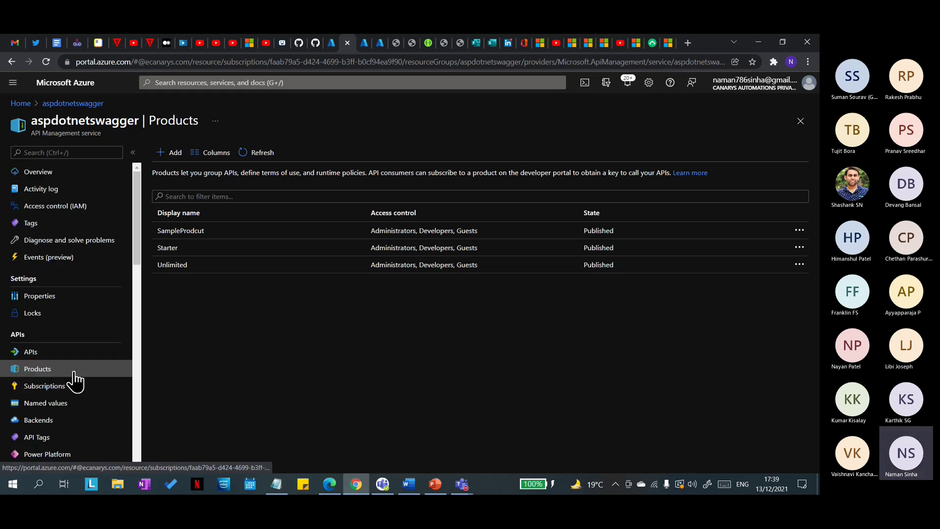
pyautogui.click(455, 471)
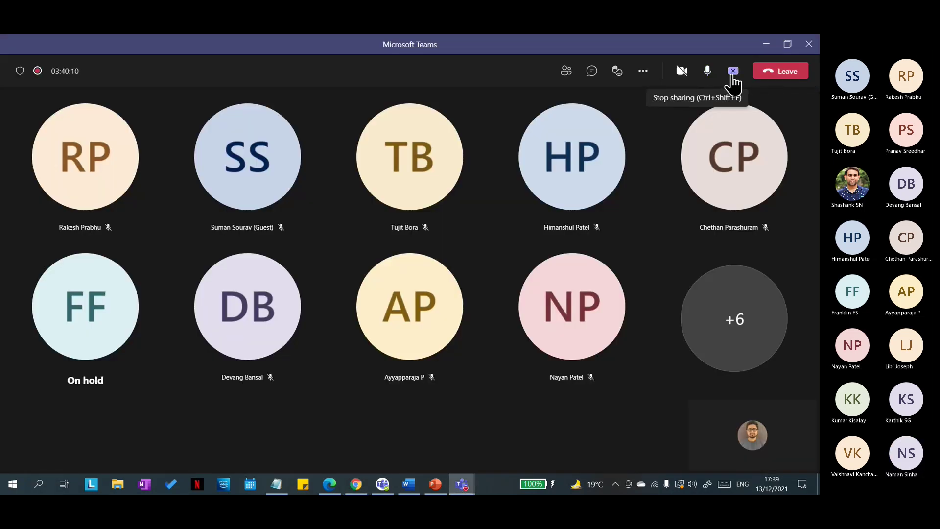
pyautogui.click(733, 71)
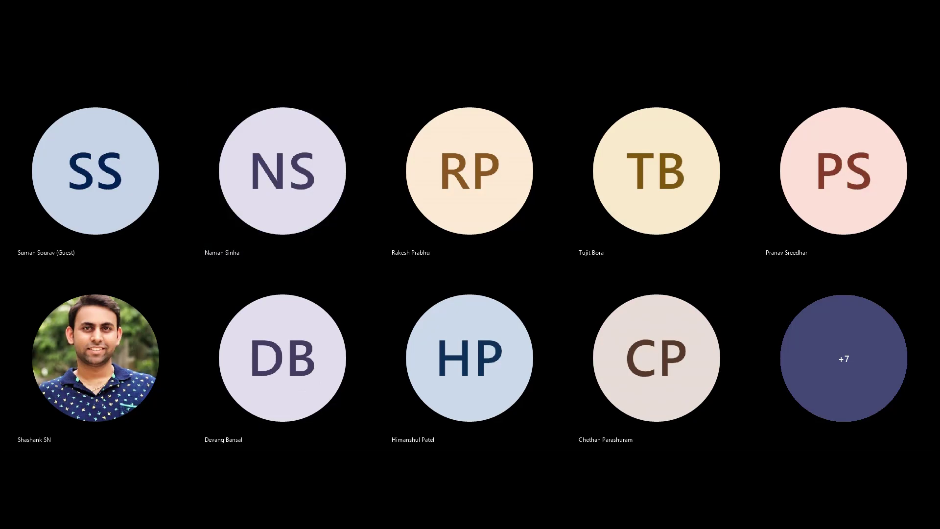
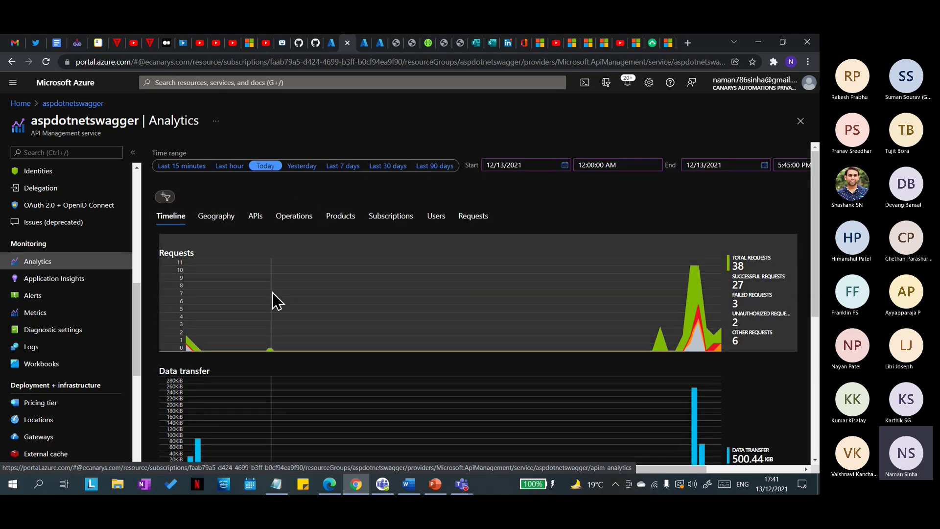
pyautogui.scroll(-2, 372, 240)
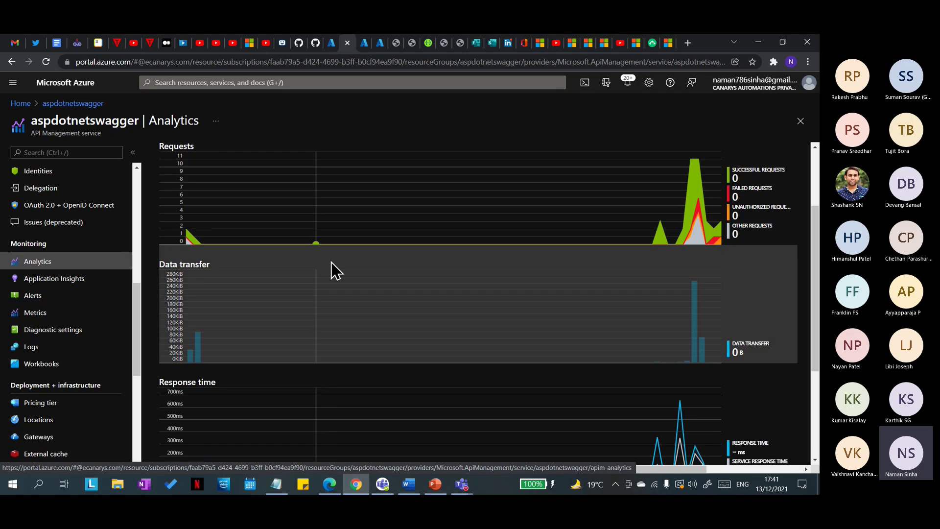
pyautogui.scroll(2, 294, 255)
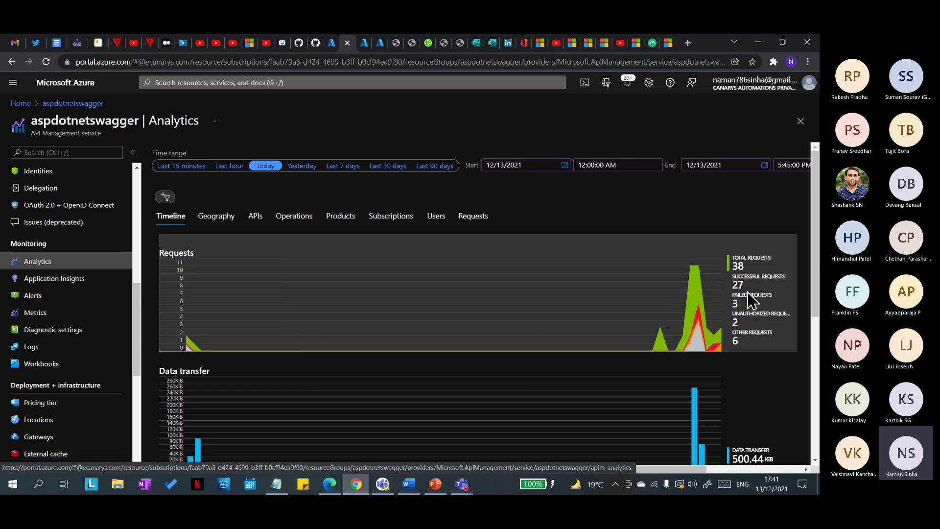
pyautogui.scroll(-1, 748, 290)
pyautogui.scroll(-3, 525, 337)
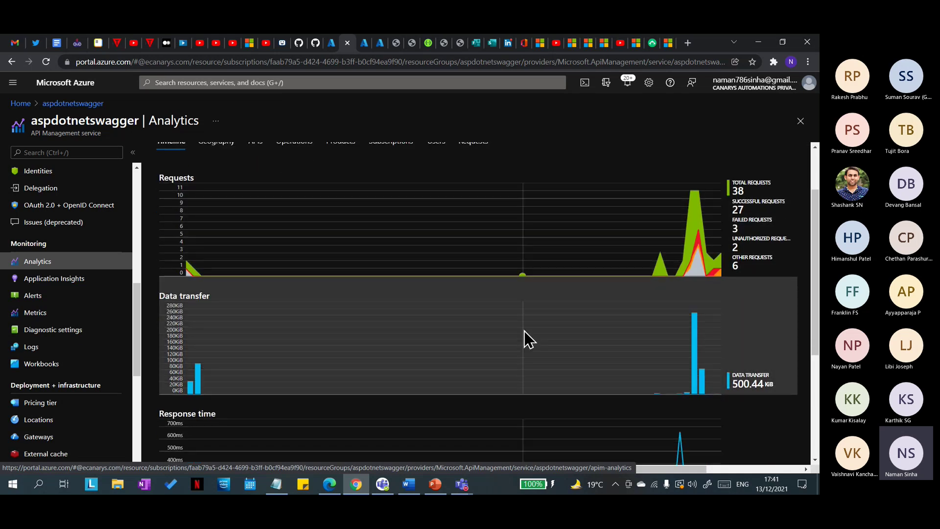
pyautogui.scroll(3, 367, 342)
pyautogui.scroll(-2, 311, 340)
pyautogui.scroll(-1, 248, 324)
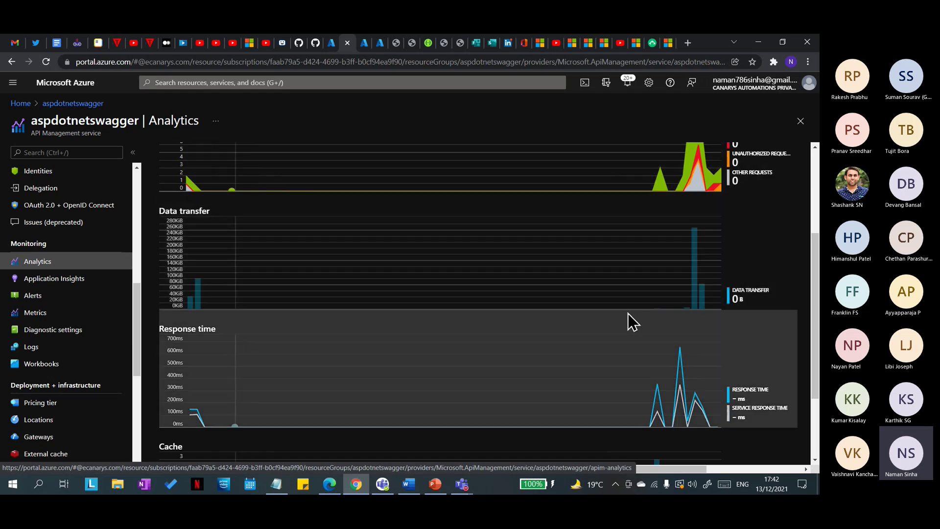
pyautogui.scroll(-1, 774, 300)
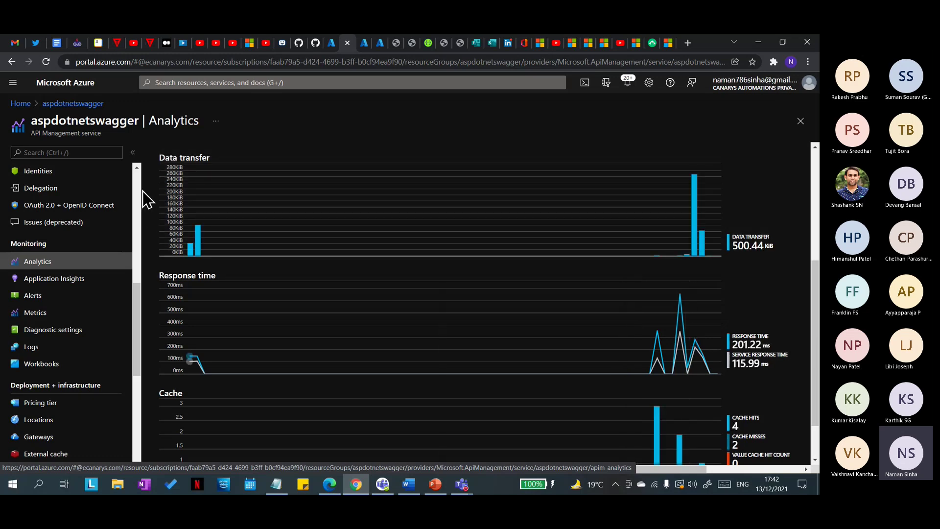
pyautogui.scroll(-1, 375, 274)
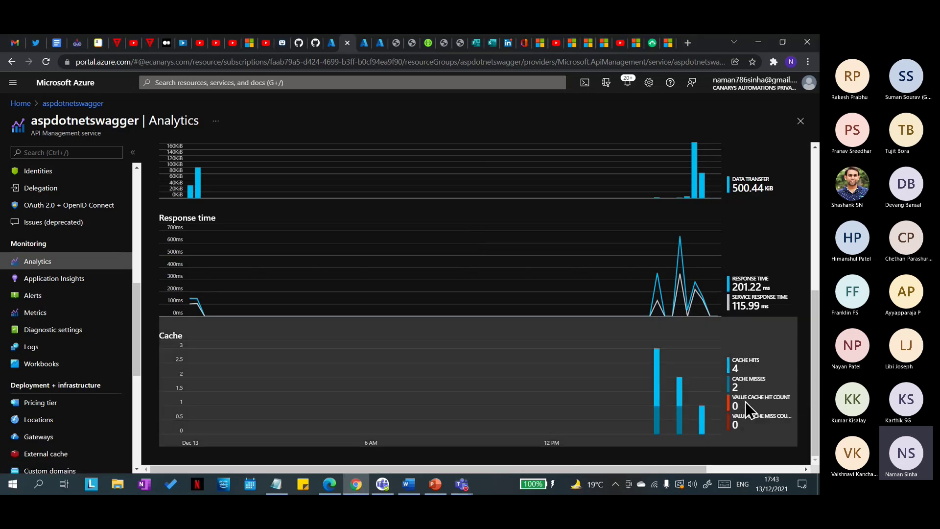
pyautogui.click(738, 370)
pyautogui.scroll(3, 417, 397)
pyautogui.scroll(2, 418, 397)
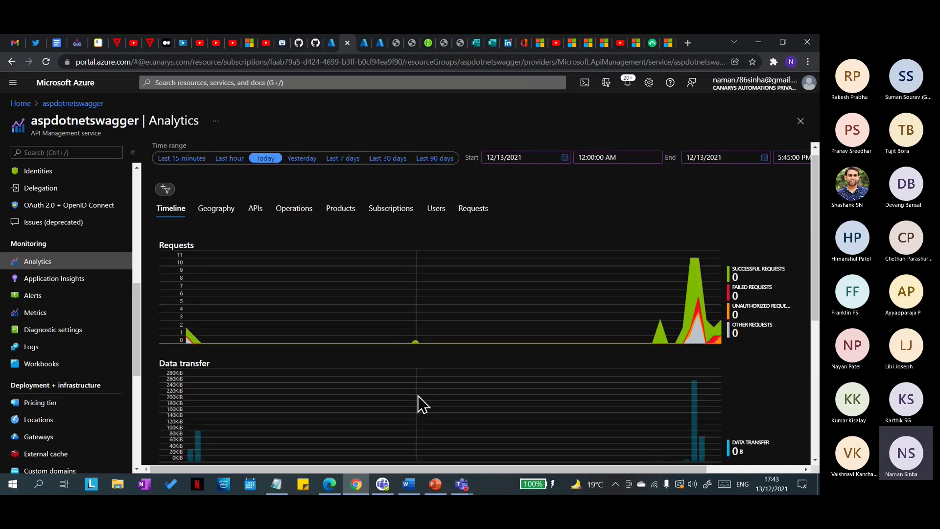
# Step: Show today's per-API analytics sorted by successful requests, scrolling across response time and data transfer columns
pyautogui.click(257, 217)
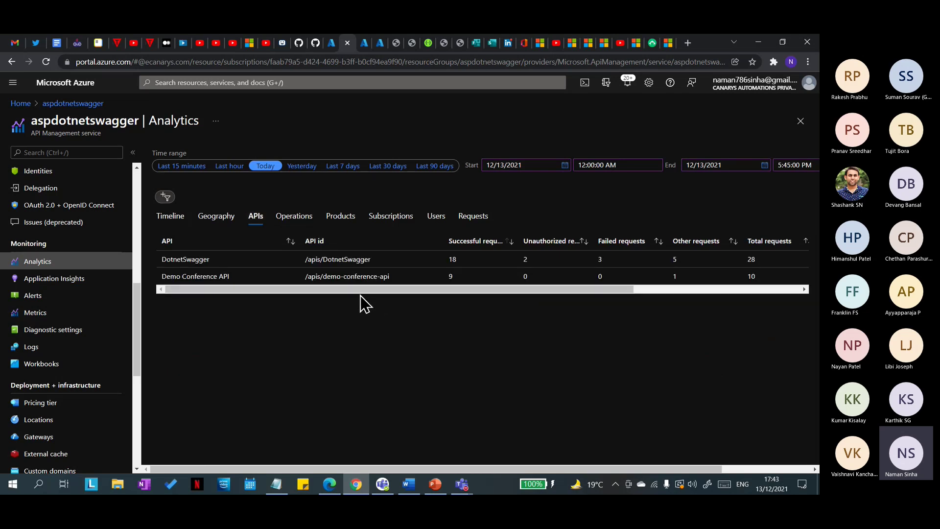
pyautogui.moveTo(226, 264); pyautogui.dragTo(161, 269)
pyautogui.click(189, 334)
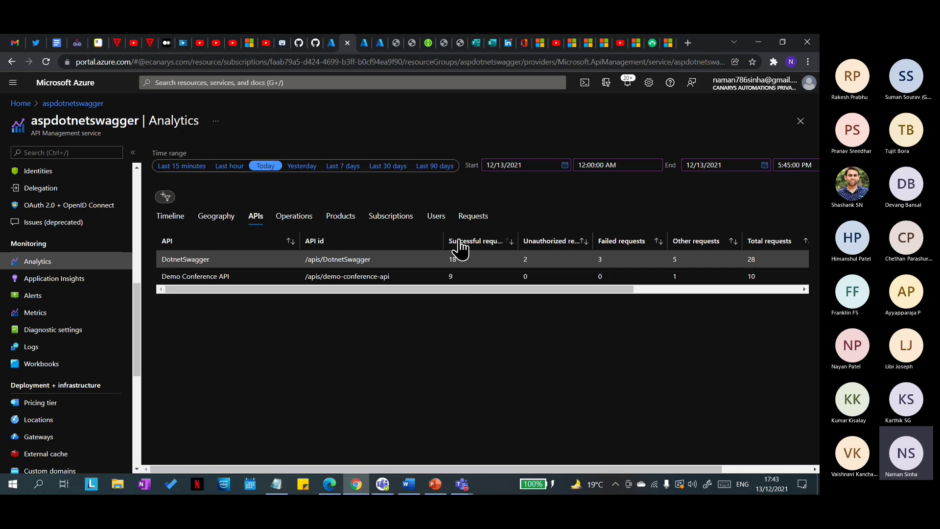
pyautogui.click(511, 242)
pyautogui.moveTo(606, 290); pyautogui.dragTo(644, 294)
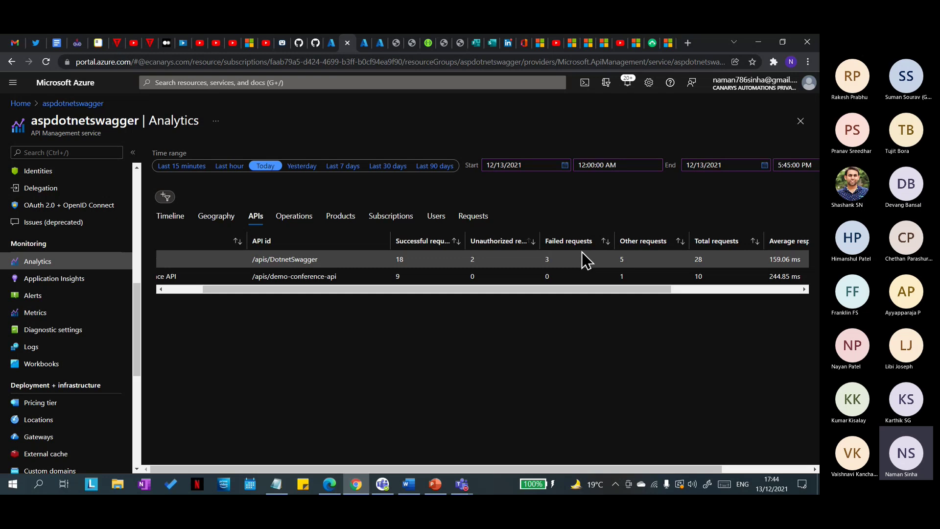
pyautogui.moveTo(620, 290); pyautogui.dragTo(702, 300)
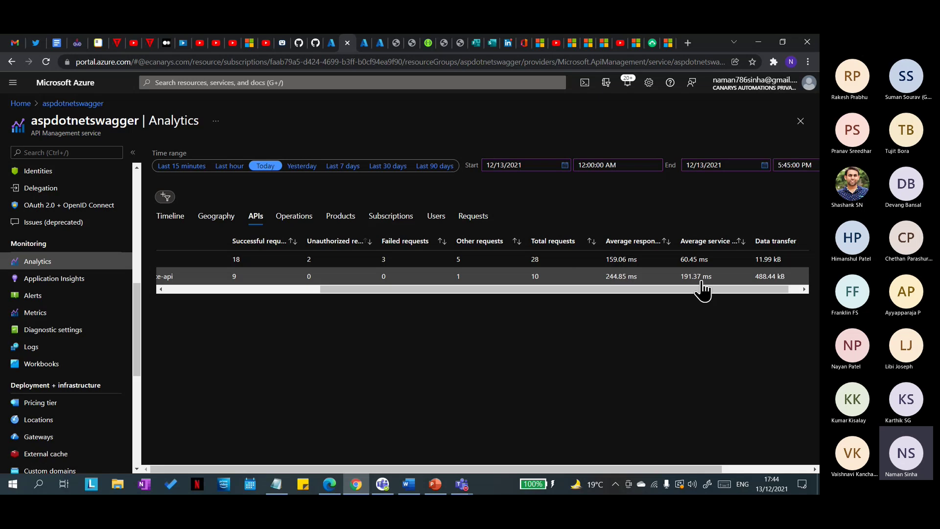
pyautogui.moveTo(717, 290); pyautogui.dragTo(297, 305)
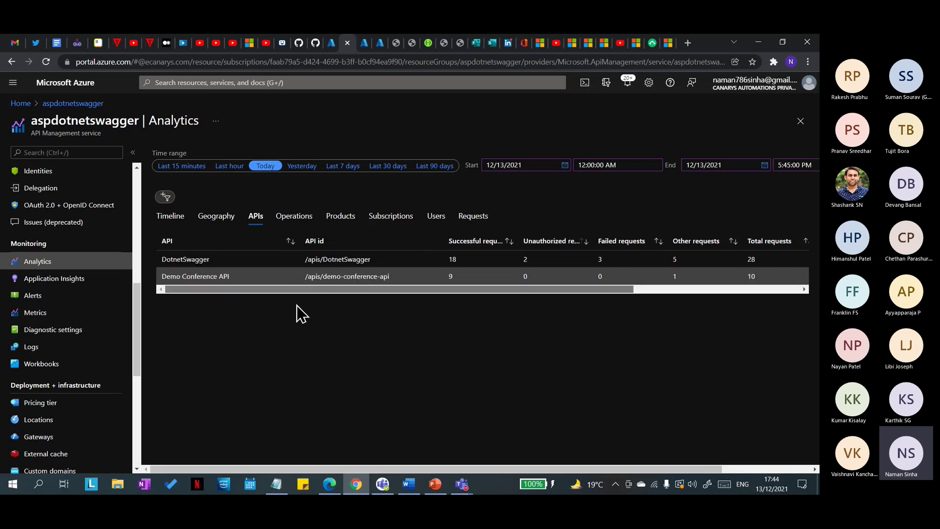
# Step: Scroll through request counts per operation, then switch to the per-product breakdown
pyautogui.click(296, 224)
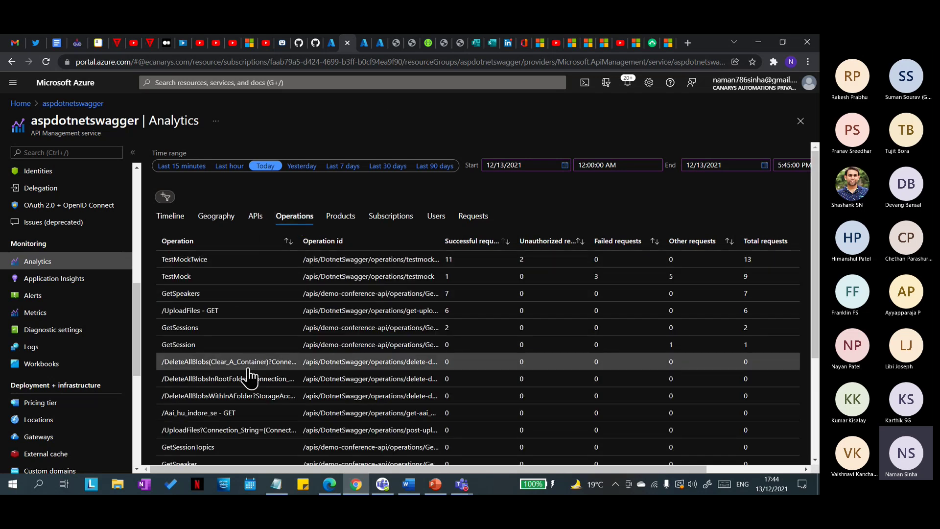
pyautogui.scroll(-3, 248, 377)
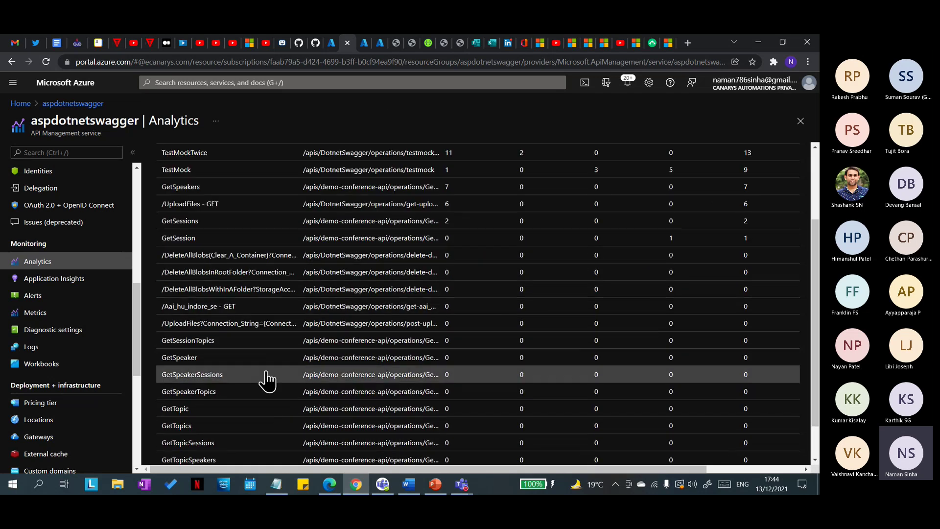
pyautogui.scroll(3, 267, 380)
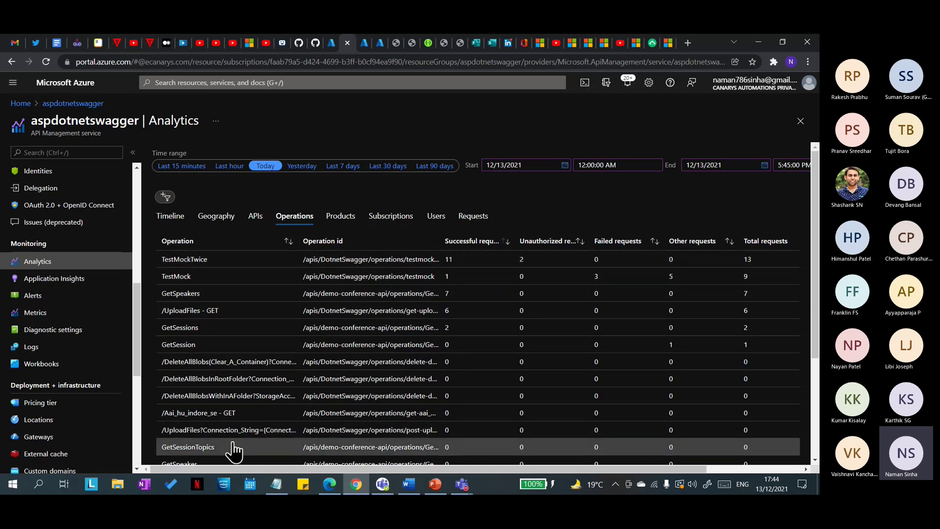
pyautogui.scroll(-3, 205, 426)
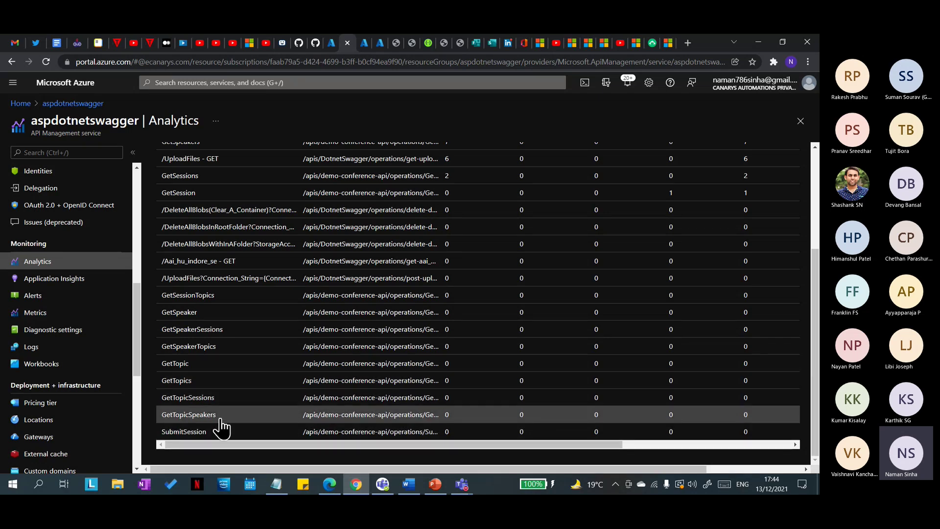
pyautogui.scroll(3, 284, 410)
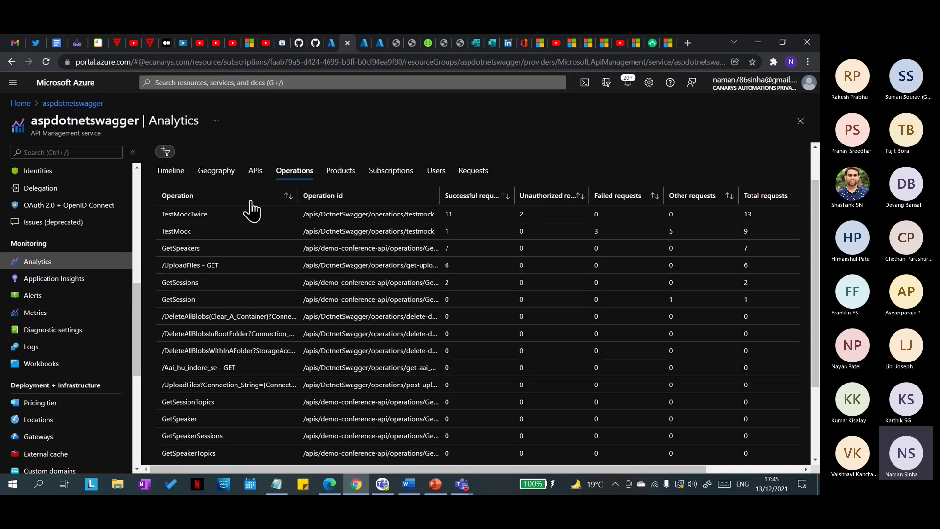
pyautogui.click(338, 174)
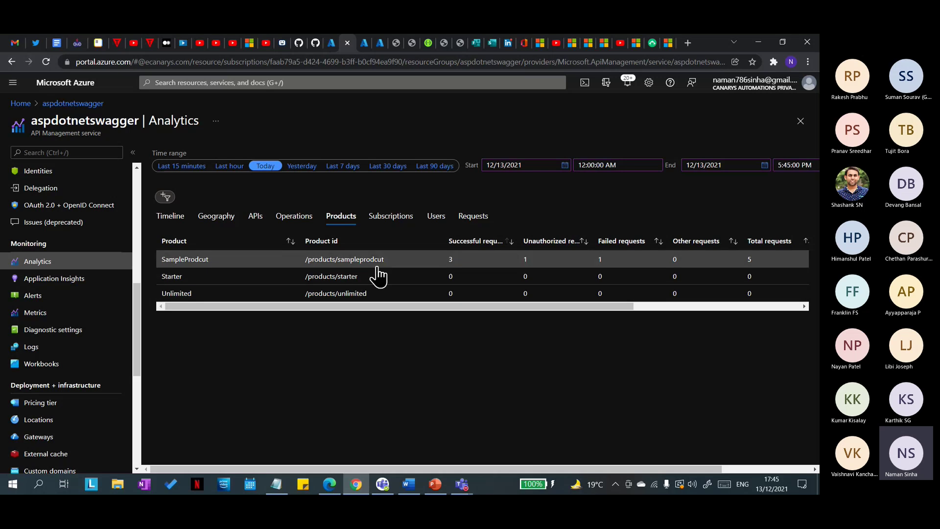
# Step: Check the Subscriptions, Users and Requests breakdowns, then open the service's Application Insights page
pyautogui.click(402, 219)
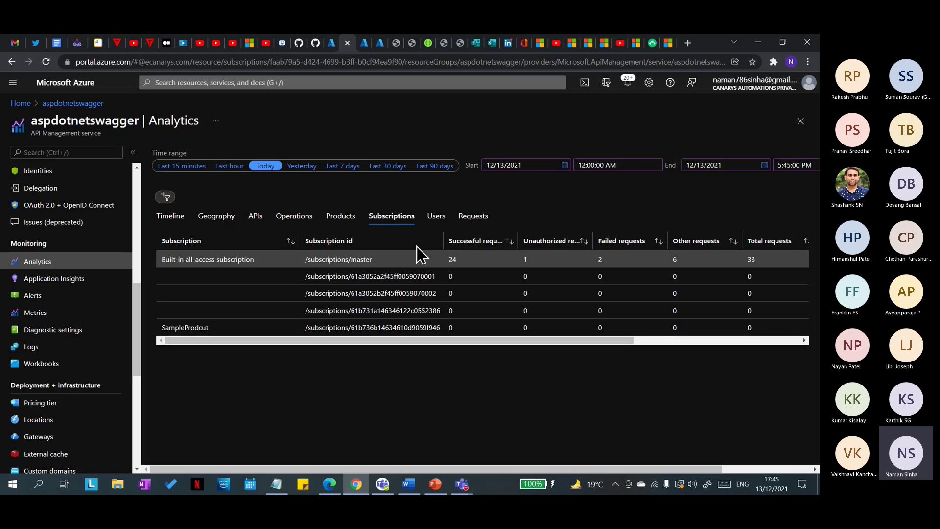
pyautogui.moveTo(598, 339); pyautogui.dragTo(685, 343)
pyautogui.click(437, 218)
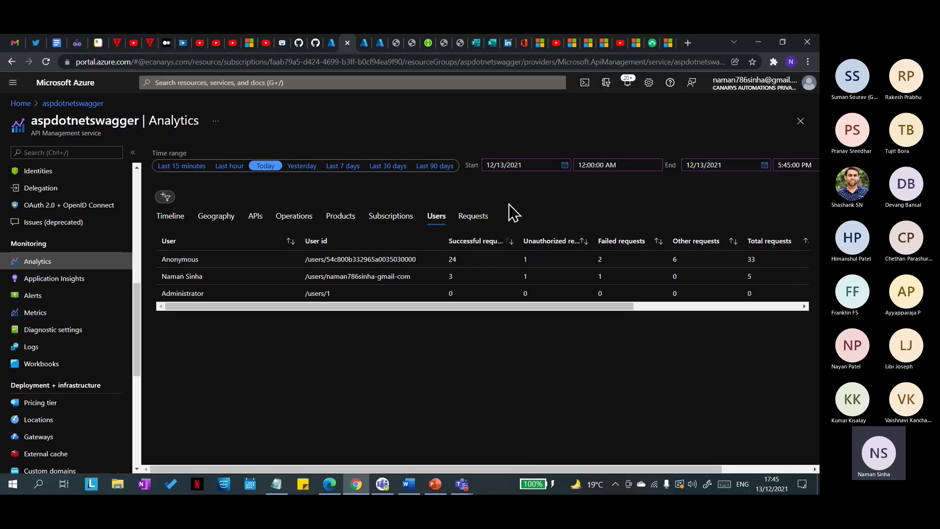
pyautogui.click(484, 219)
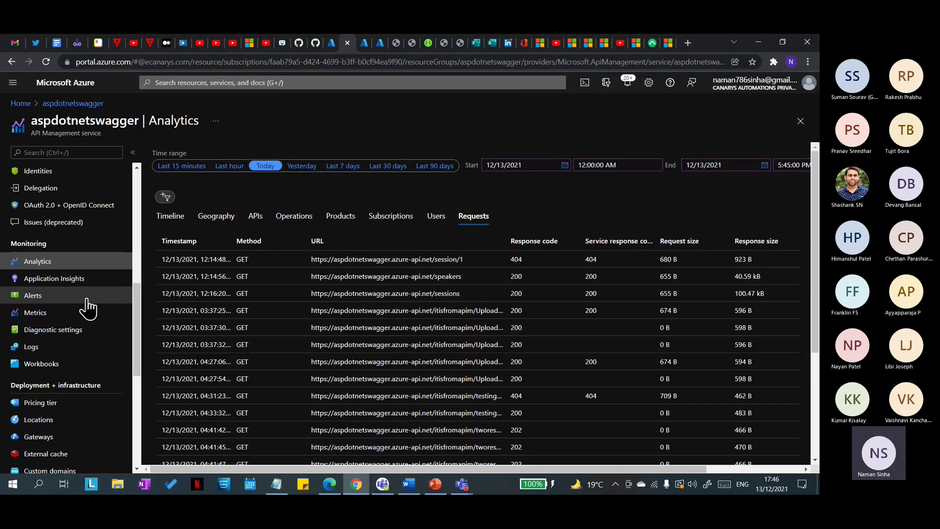
pyautogui.click(54, 279)
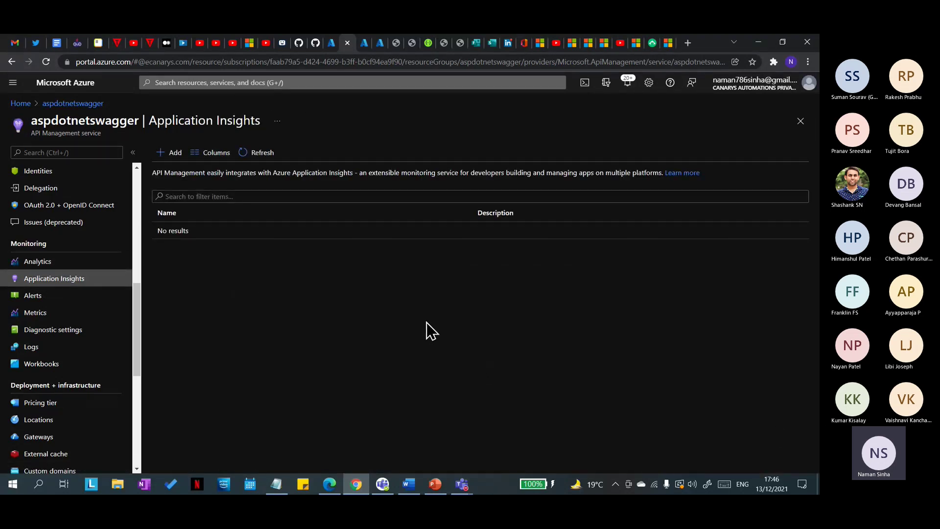
# Step: Open the aspdotnetswaggerPROD Application Insights resource from the Azure home page and look it over
pyautogui.click(362, 44)
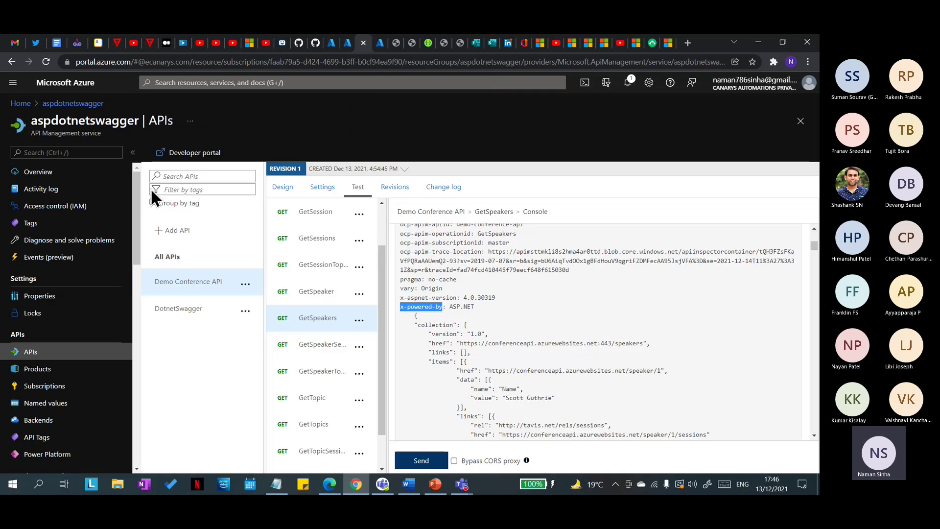
pyautogui.click(33, 104)
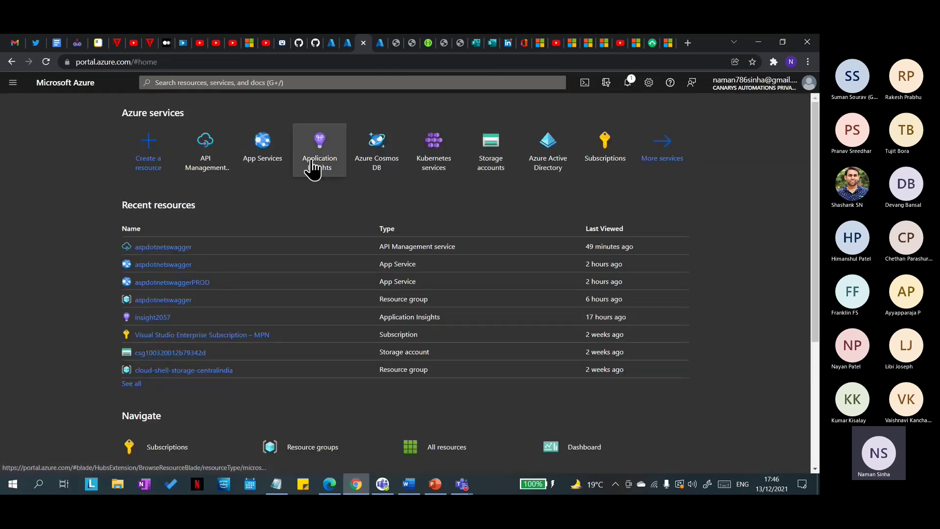
pyautogui.click(311, 162)
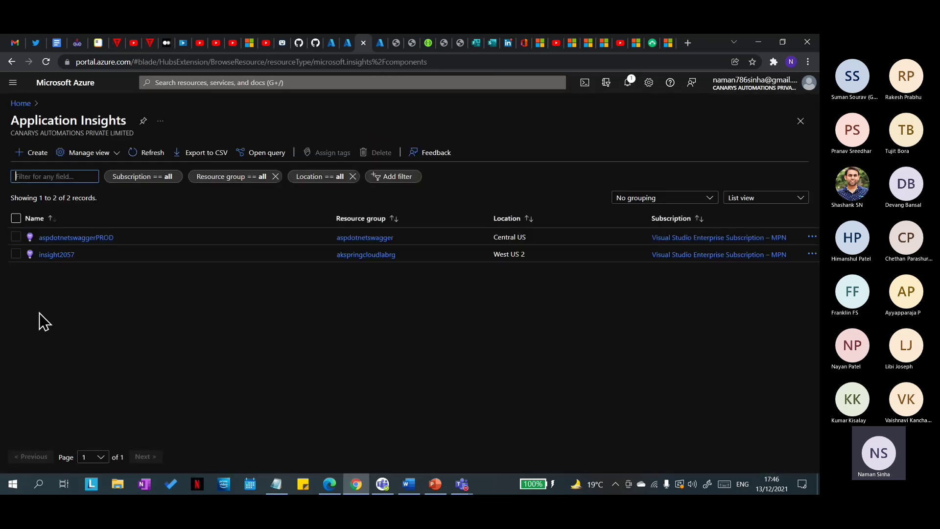
pyautogui.click(78, 239)
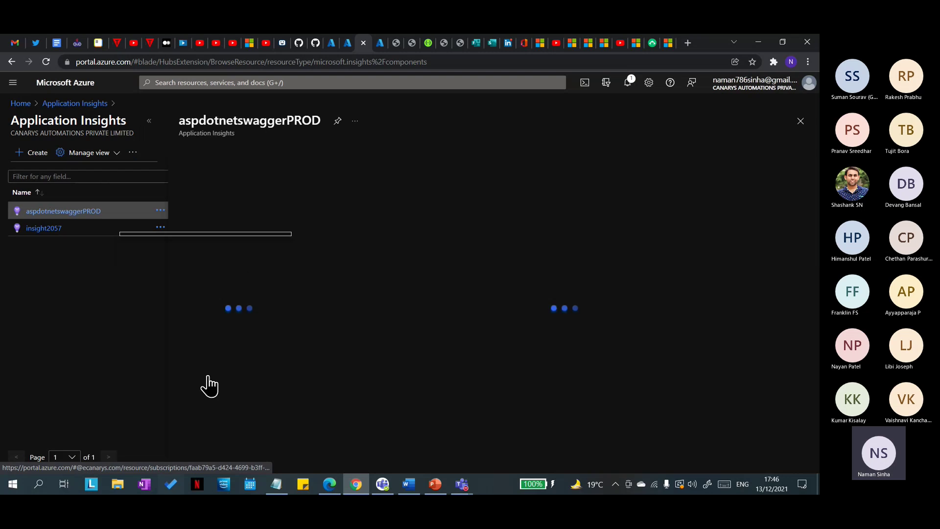
pyautogui.scroll(-2, 241, 374)
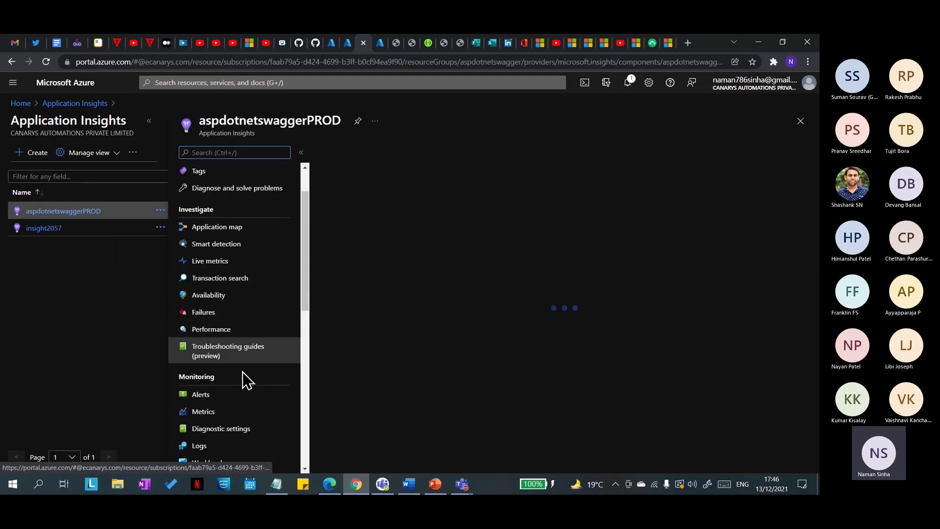
pyautogui.scroll(2, 264, 343)
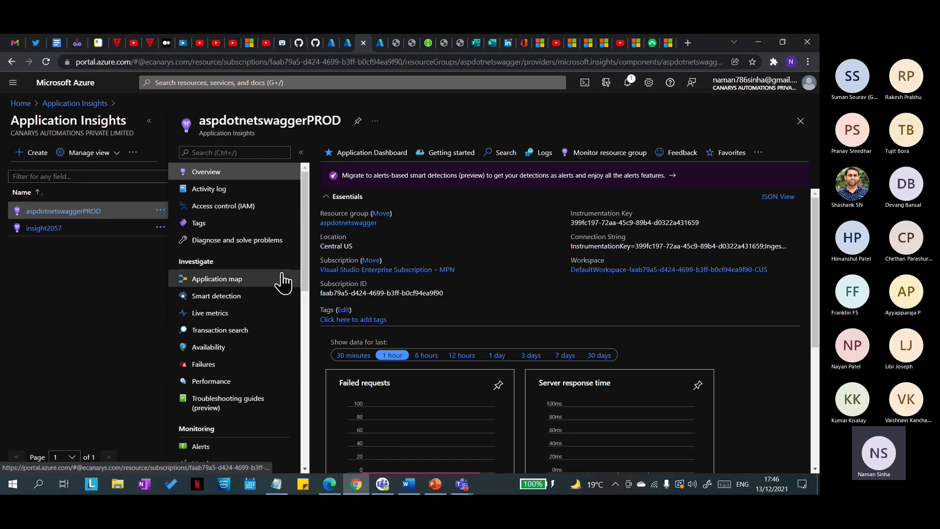
pyautogui.click(344, 48)
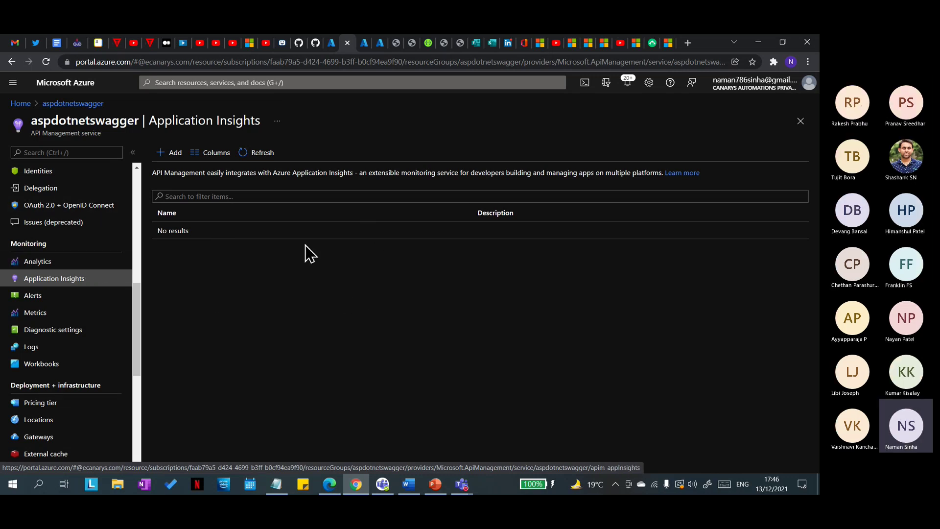
# Step: Copy aspdotnetswaggerPROD's instrumentation key and connection string, then return to API Management
pyautogui.click(365, 43)
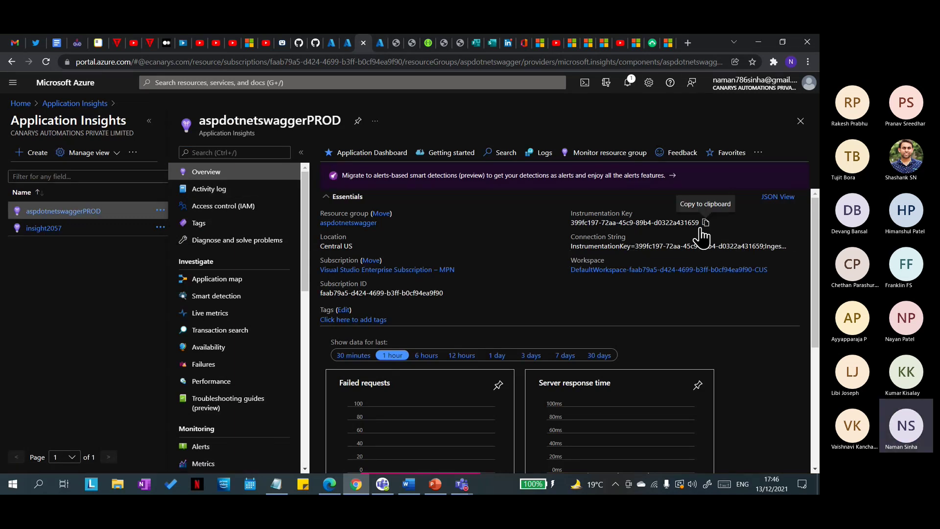
pyautogui.click(700, 228)
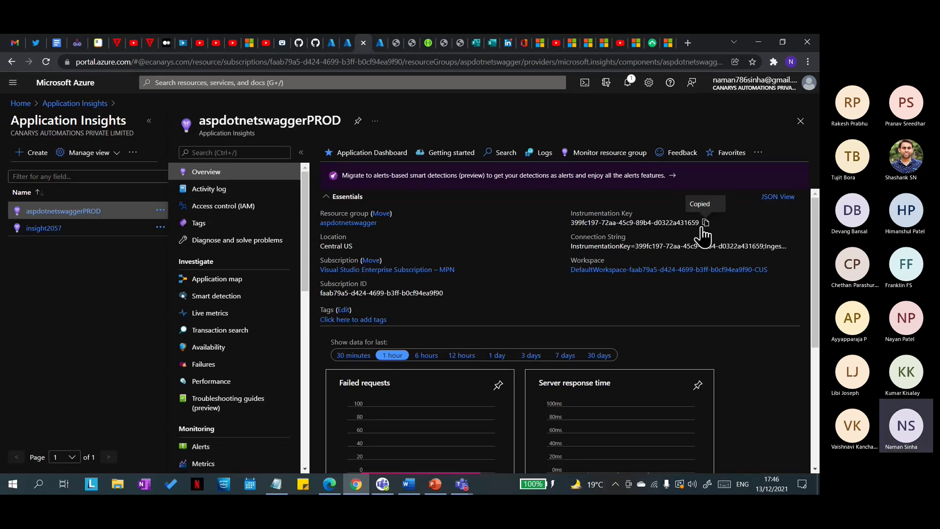
pyautogui.click(792, 248)
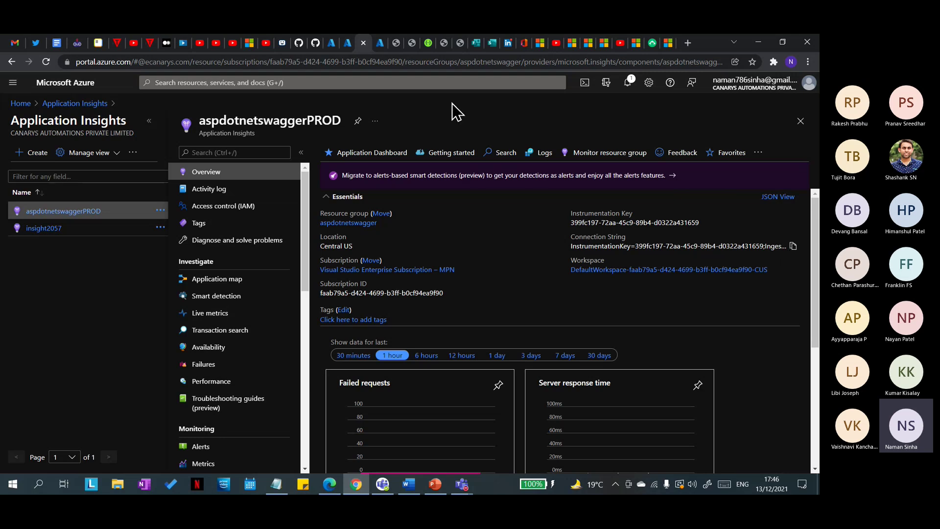
pyautogui.click(348, 43)
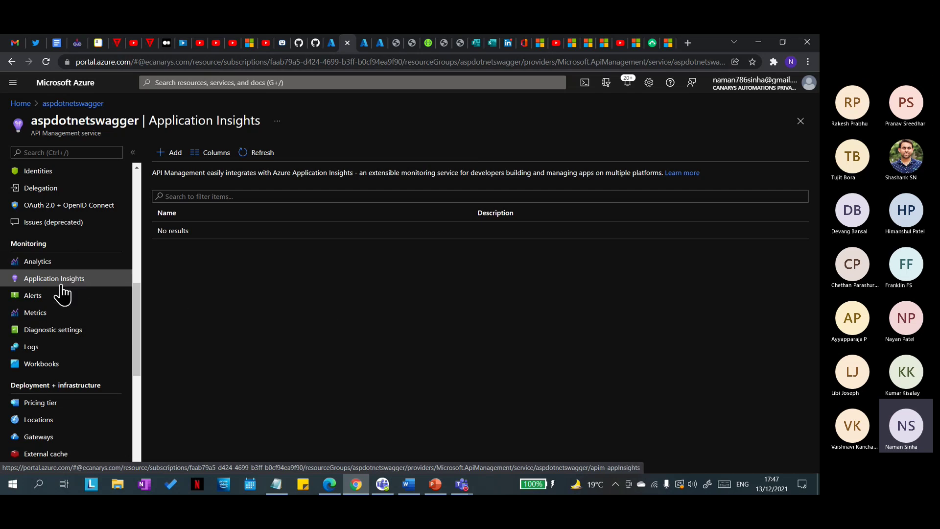
# Step: Start adding an Application Insights logger, check the instance list, then view aspdotnetswaggerPROD's overview
pyautogui.click(171, 152)
pyautogui.click(790, 156)
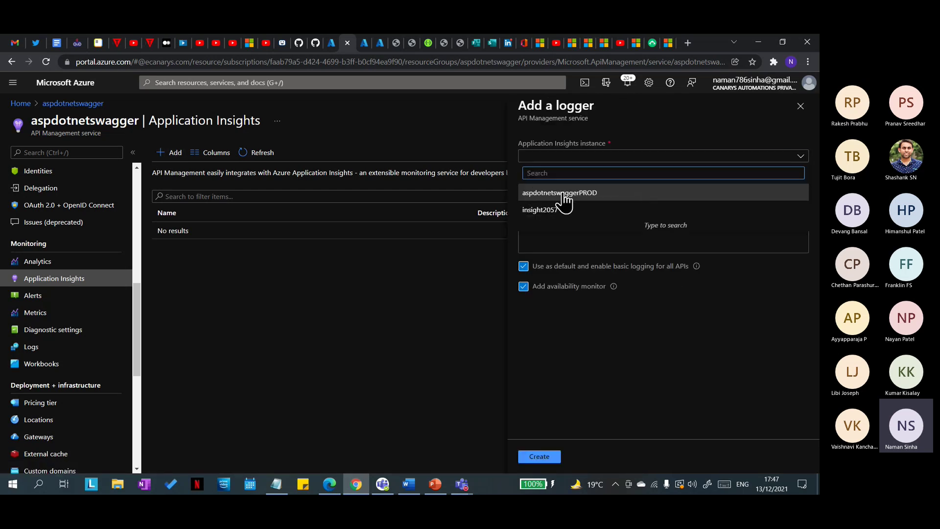
pyautogui.click(563, 211)
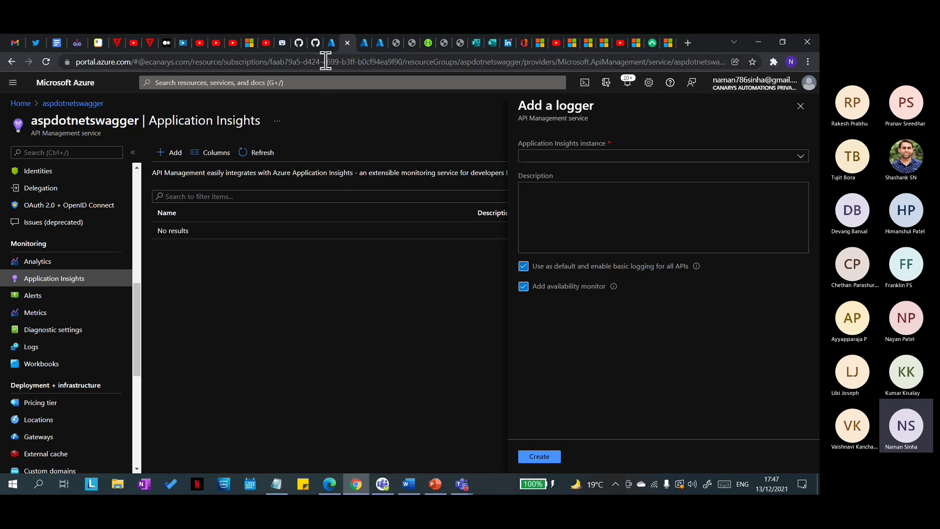
pyautogui.click(328, 46)
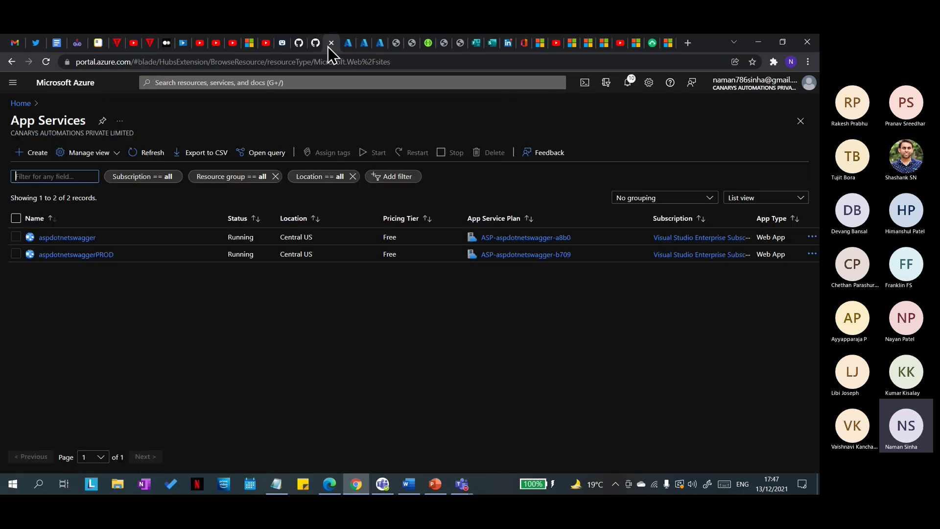
pyautogui.click(364, 43)
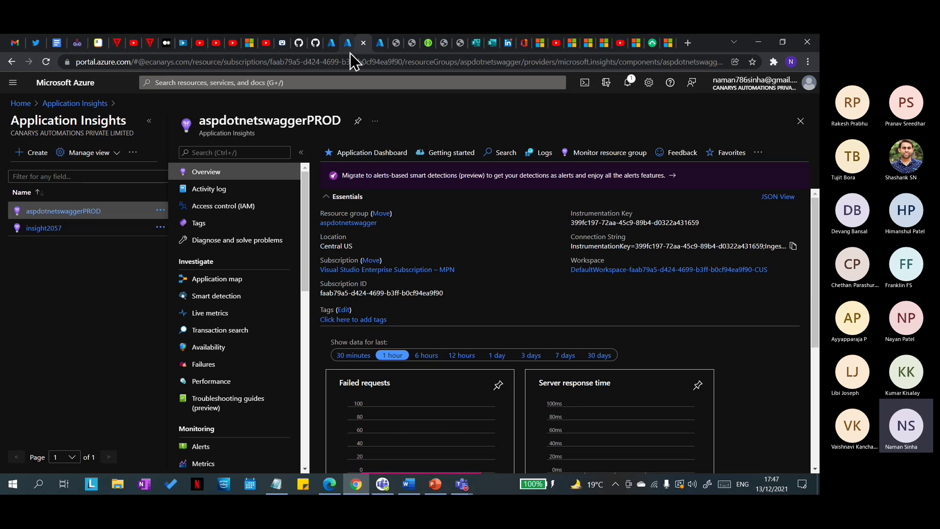
# Step: Switch back to the API Management tab holding the unfinished Add a logger panel
pyautogui.click(349, 47)
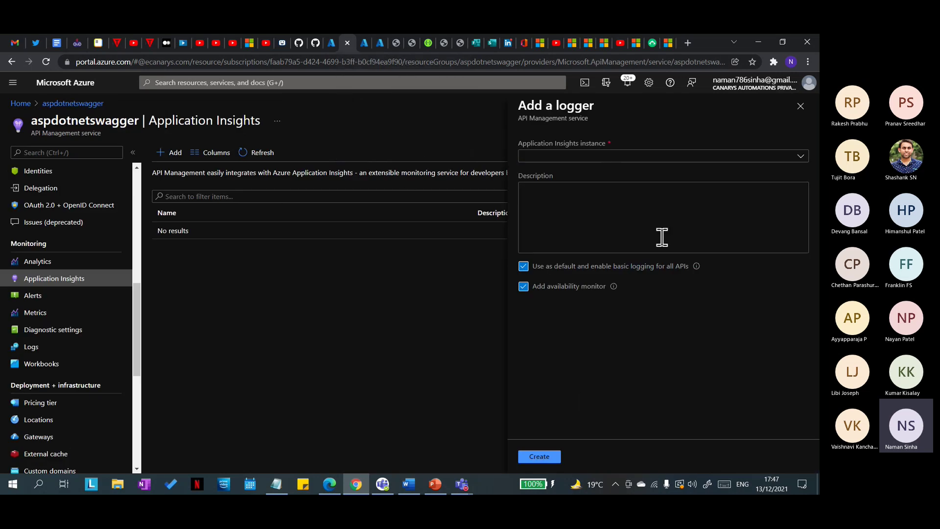
# Step: Close the Add a logger panel and open the aspdotnetswagger Logs page
pyautogui.click(801, 105)
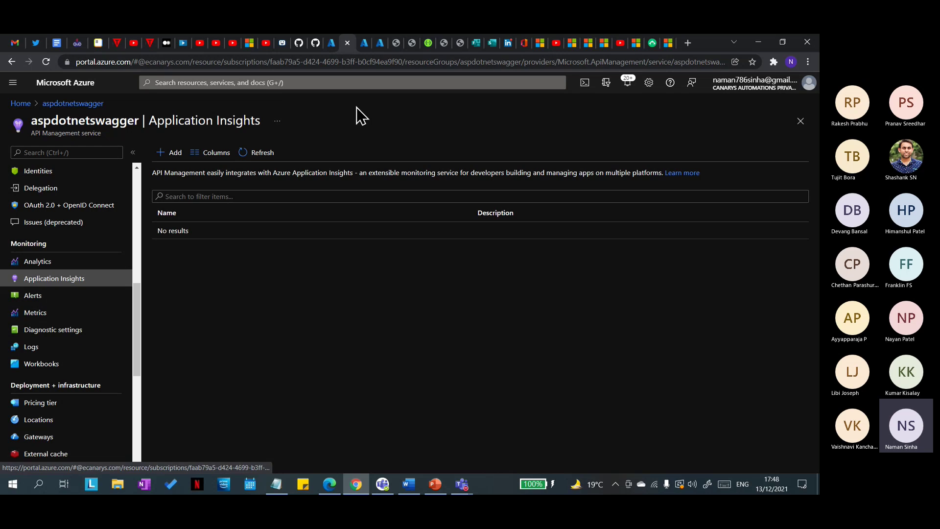
pyautogui.click(327, 43)
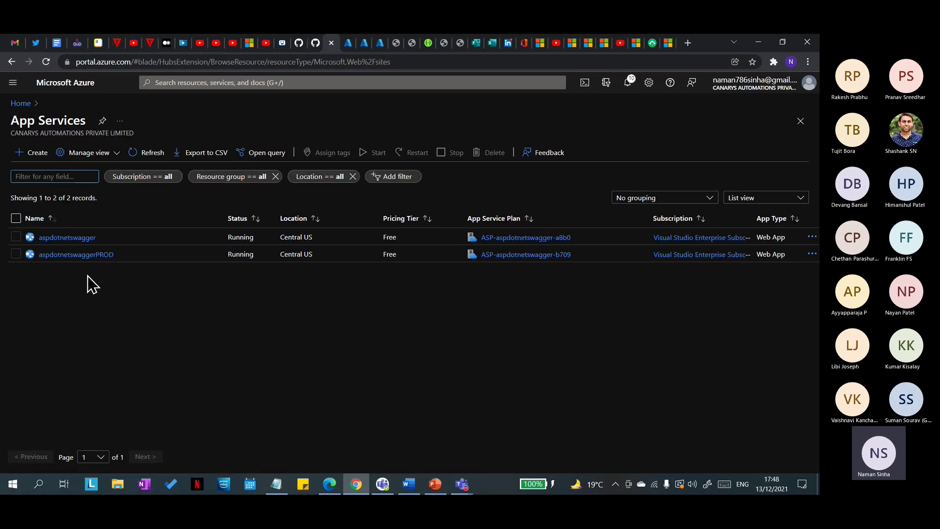
pyautogui.click(348, 44)
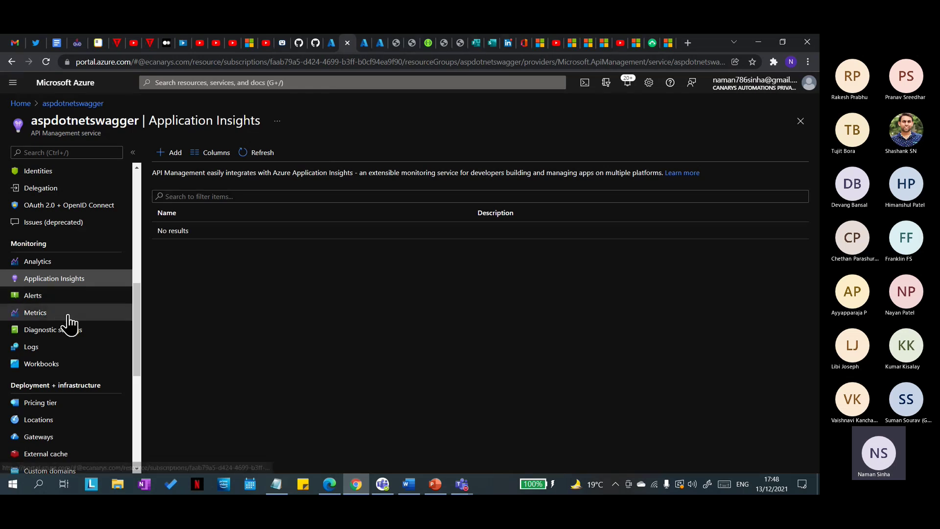
pyautogui.click(56, 344)
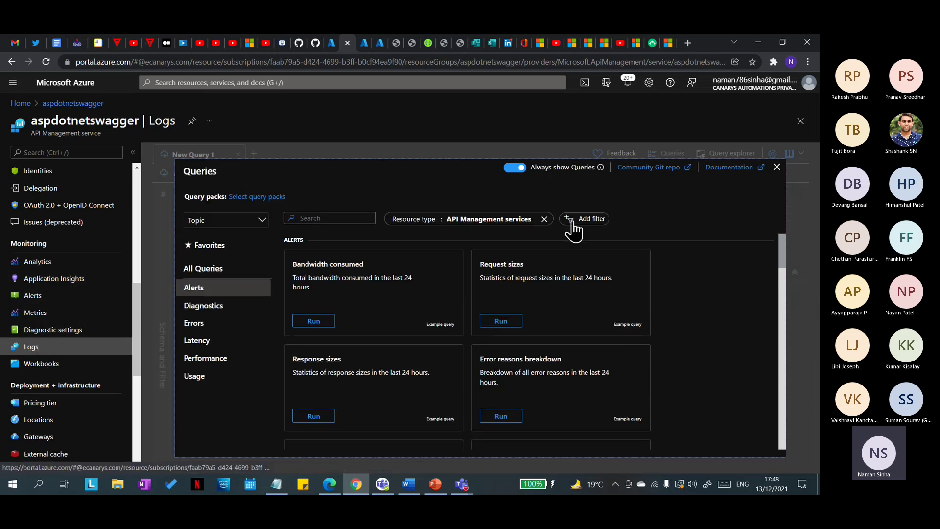
# Step: Dismiss the query gallery and replace New Query 1 with a fresh tab, leaving scope unchanged
pyautogui.click(777, 167)
pyautogui.click(288, 204)
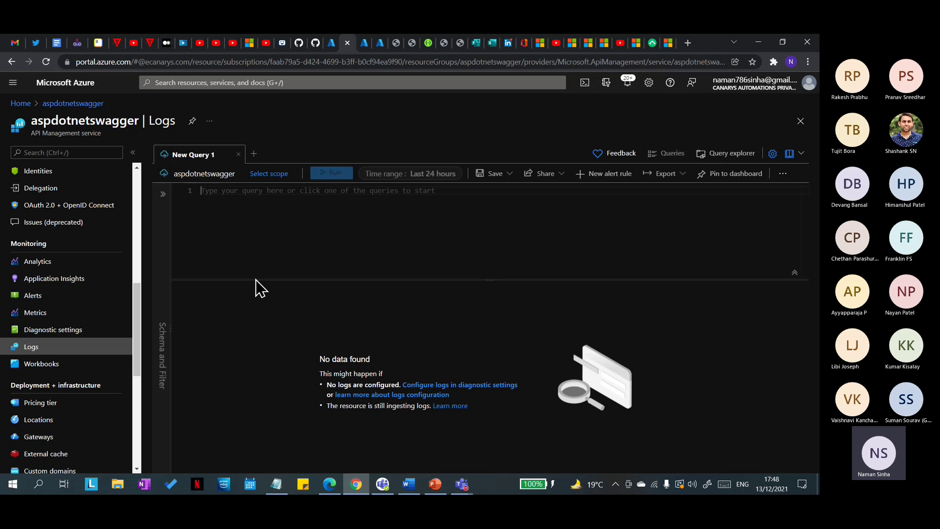
pyautogui.click(253, 154)
pyautogui.click(238, 154)
pyautogui.click(263, 175)
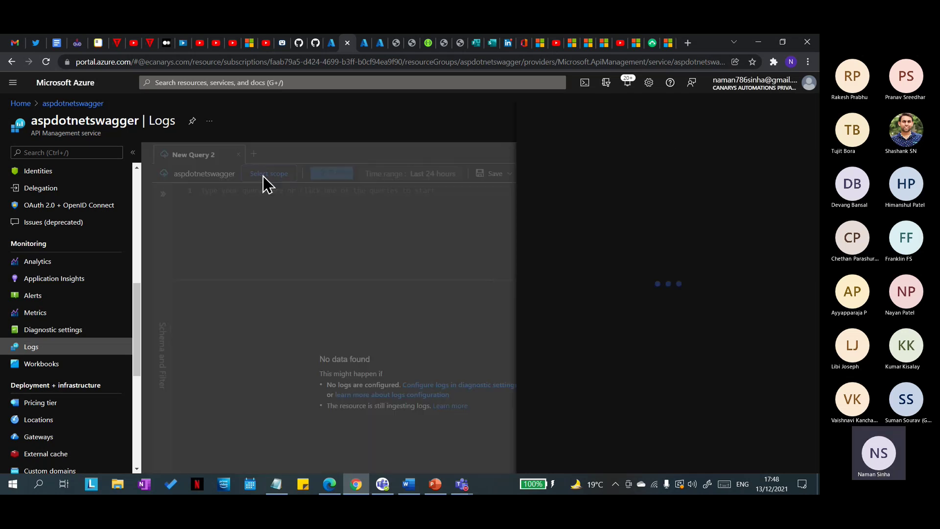
pyautogui.click(800, 107)
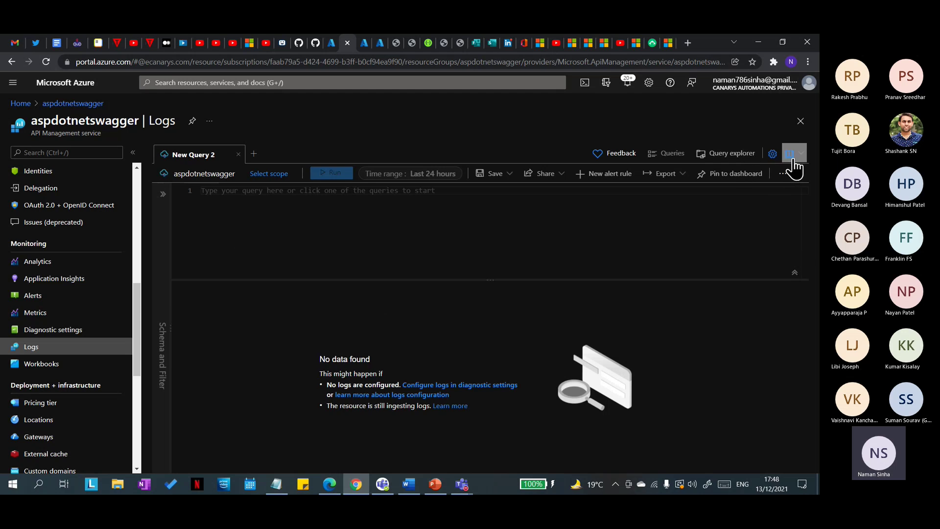
# Step: Glance at the aspdotnetswagger Alerts page, then return to Logs without the query gallery
pyautogui.click(51, 298)
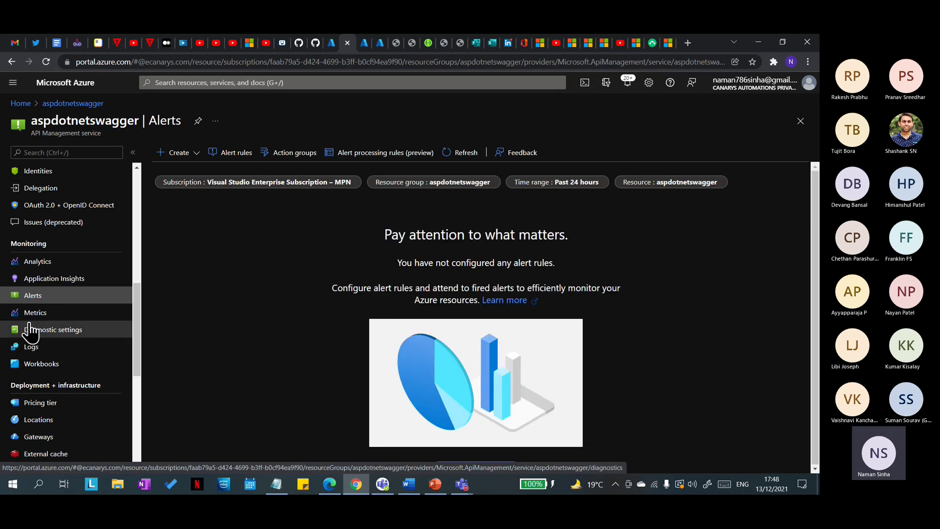
pyautogui.click(44, 349)
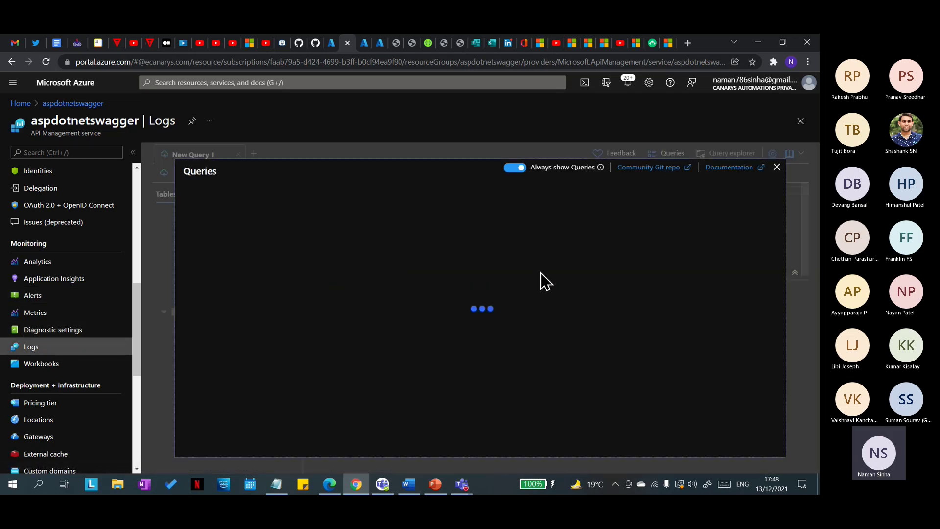
pyautogui.click(777, 168)
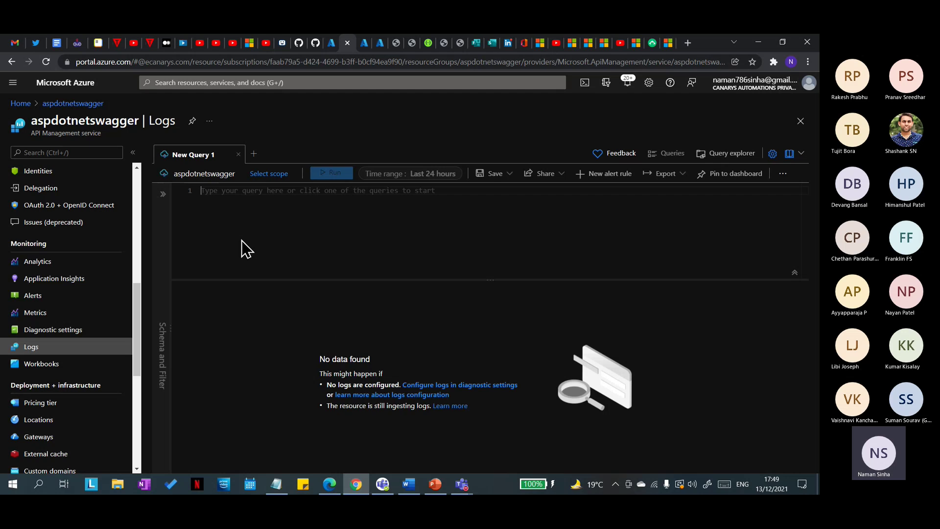
pyautogui.click(627, 84)
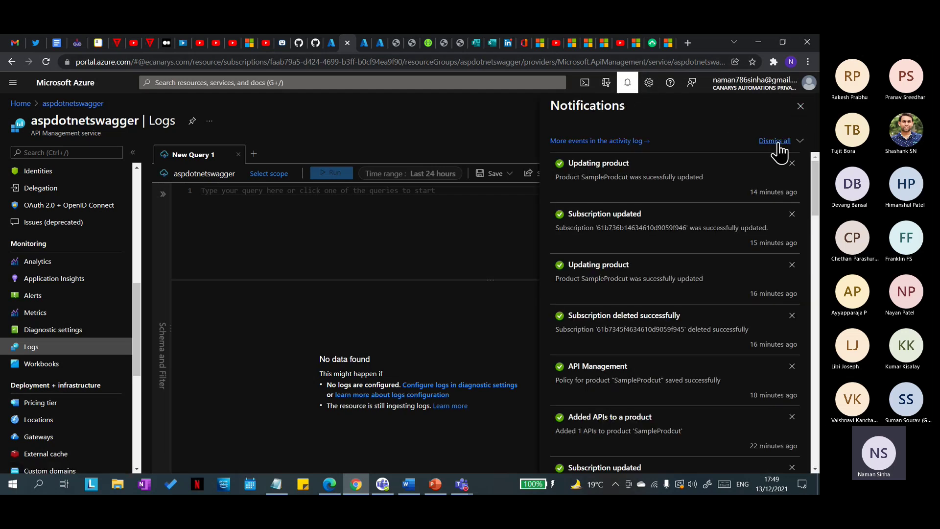
pyautogui.click(800, 105)
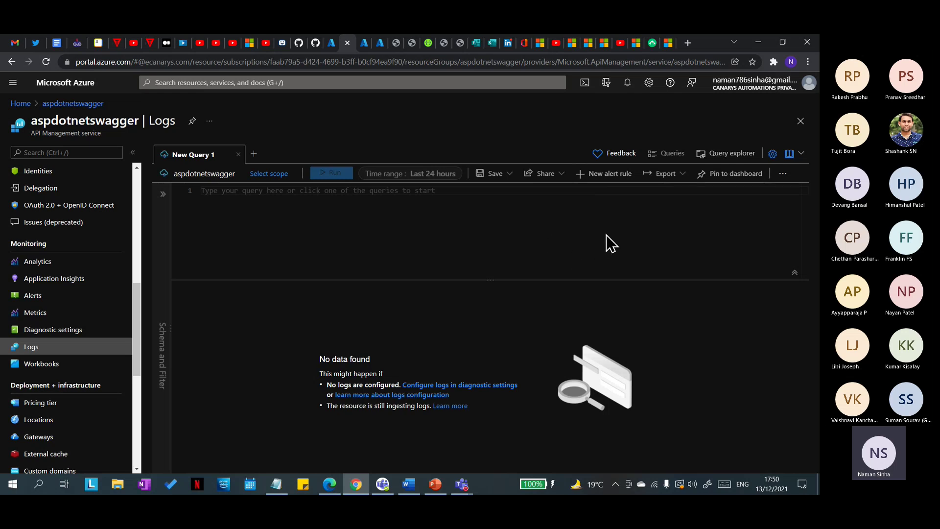
# Step: Search the portal and aspdotnetswaggerPROD's settings for 'action groups', then clear both searches
pyautogui.click(222, 82)
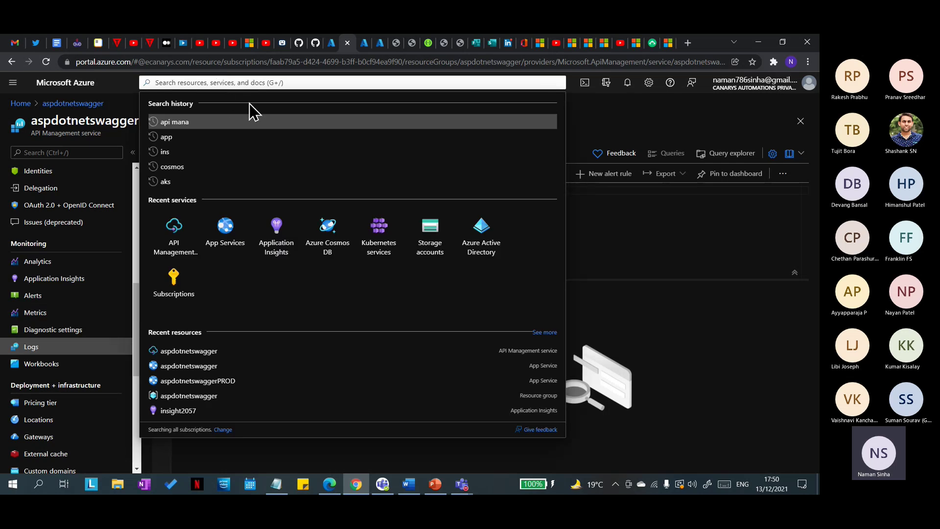
pyautogui.write('action')
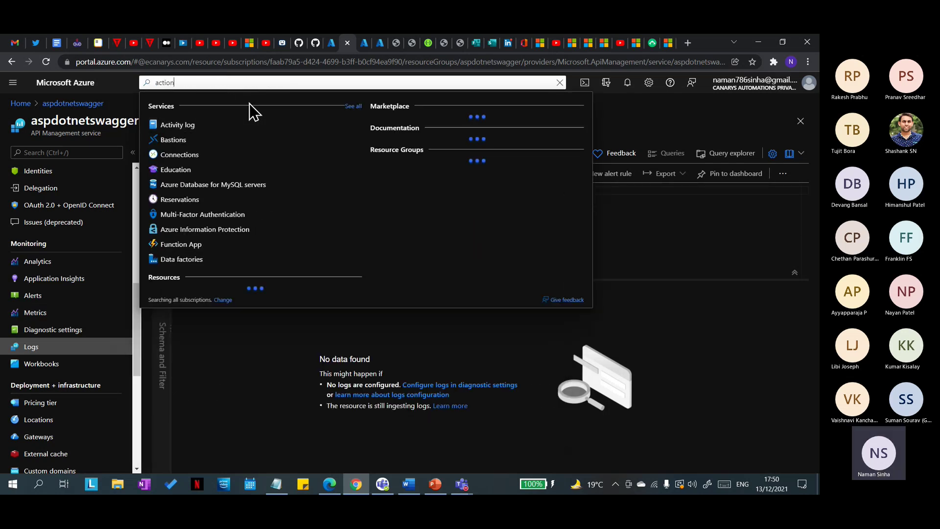
pyautogui.write(' groups')
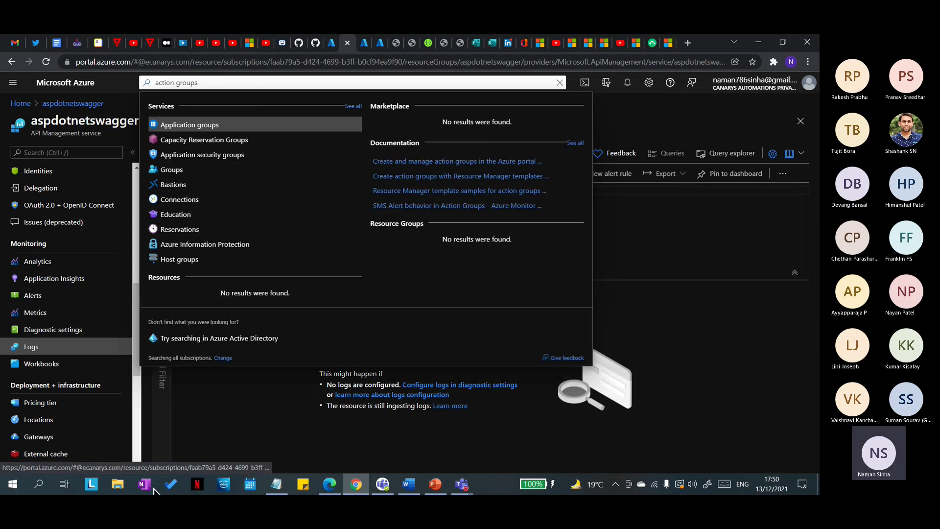
pyautogui.click(232, 439)
pyautogui.click(365, 43)
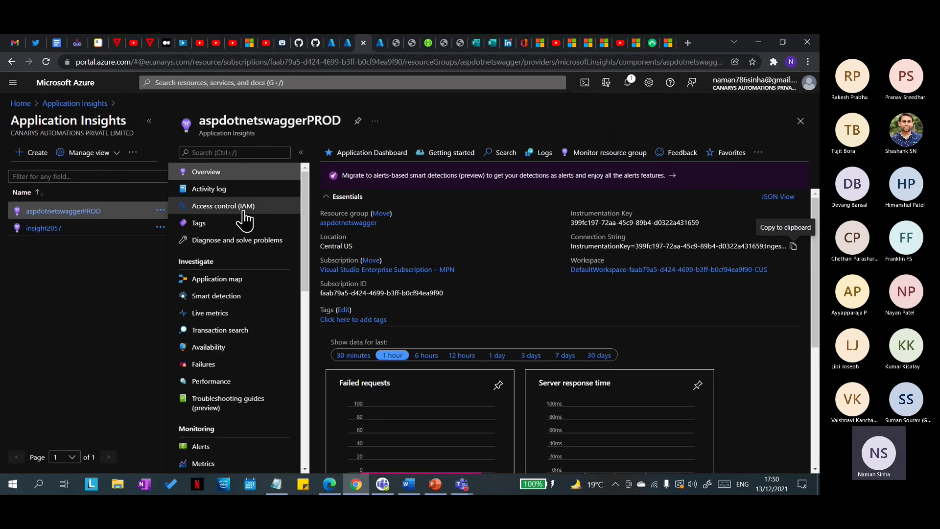
pyautogui.scroll(-5, 228, 406)
pyautogui.scroll(-3, 240, 314)
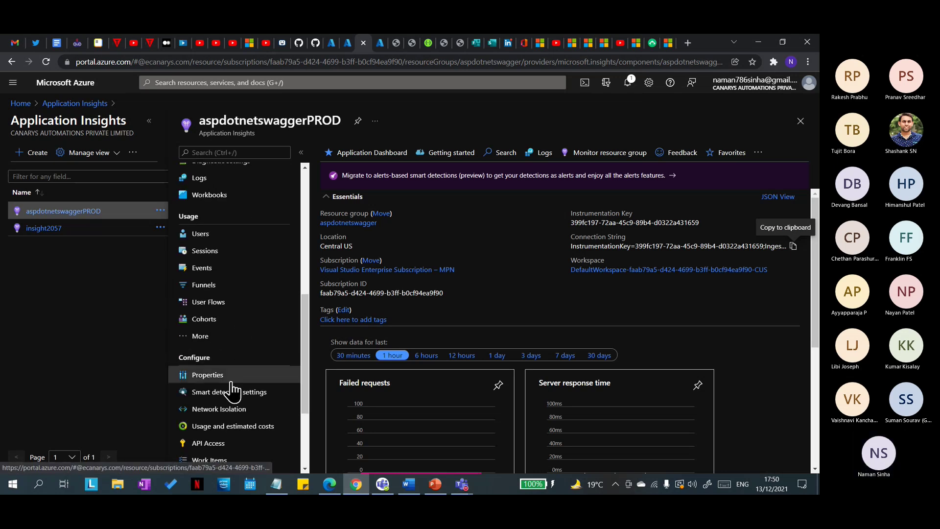
pyautogui.scroll(6, 235, 377)
pyautogui.click(231, 152)
pyautogui.write('action groups')
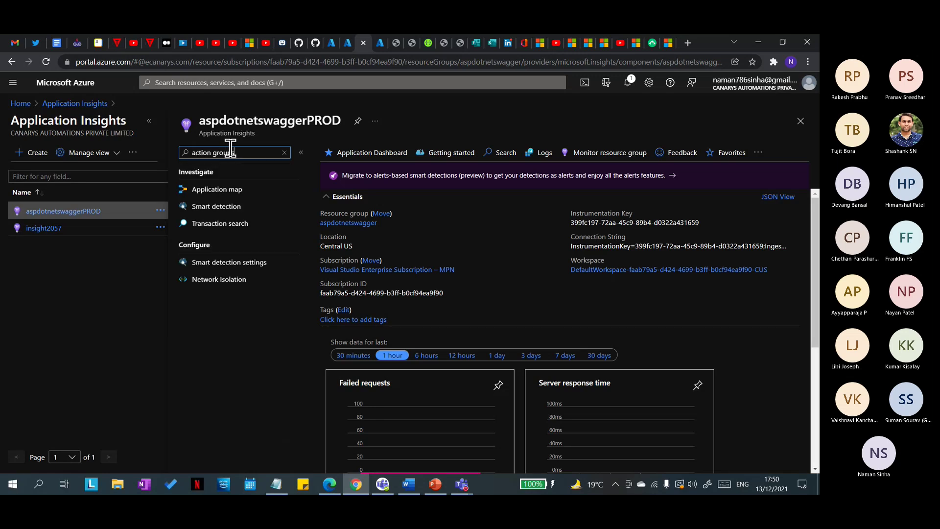
pyautogui.click(284, 152)
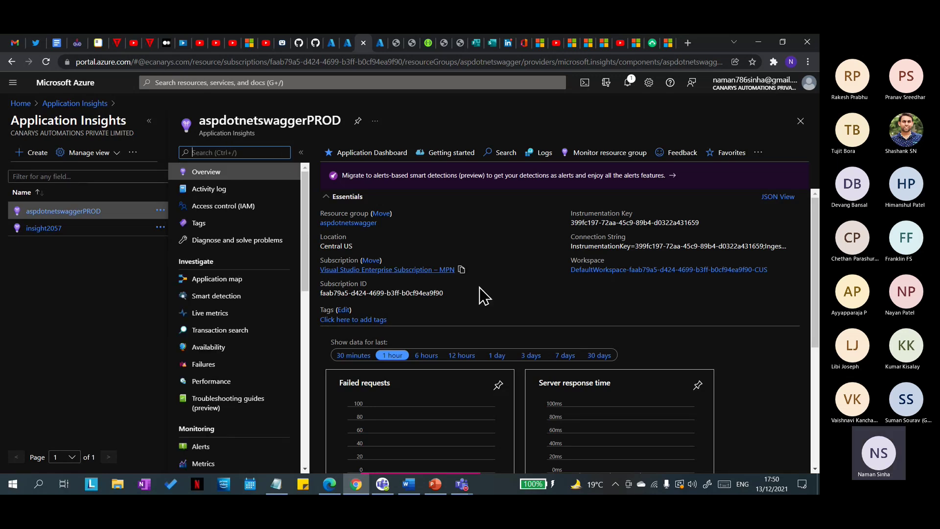
# Step: Open aspdotnetswaggerPROD's default Log Analytics workspace and scroll through it
pyautogui.scroll(-5, 252, 382)
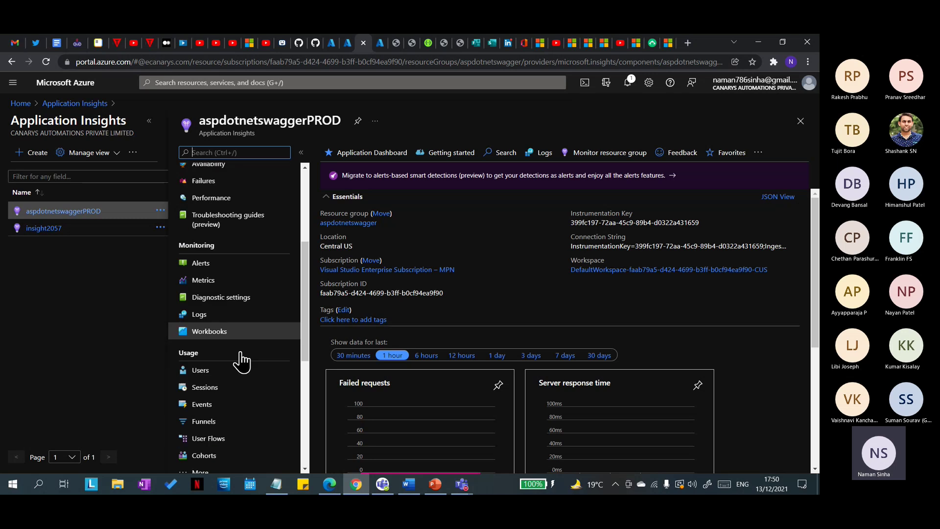
pyautogui.scroll(-4, 234, 356)
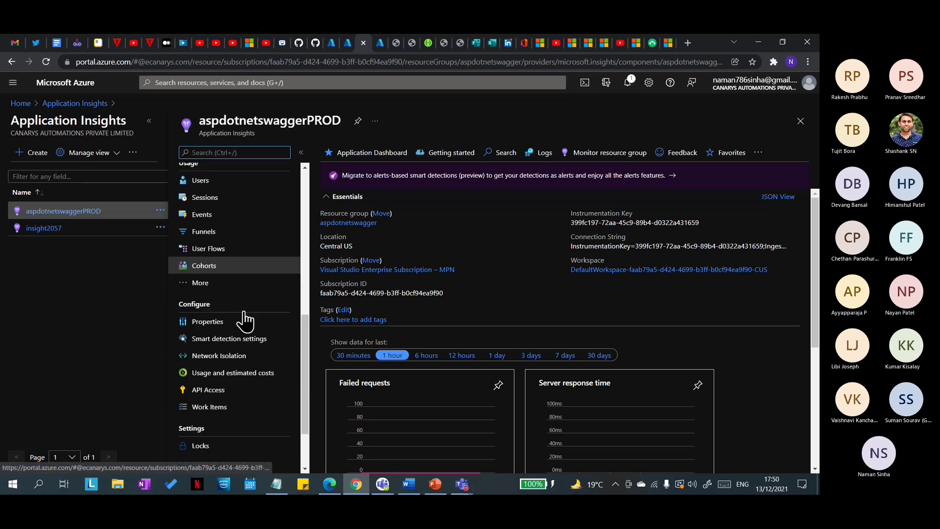
pyautogui.scroll(9, 249, 322)
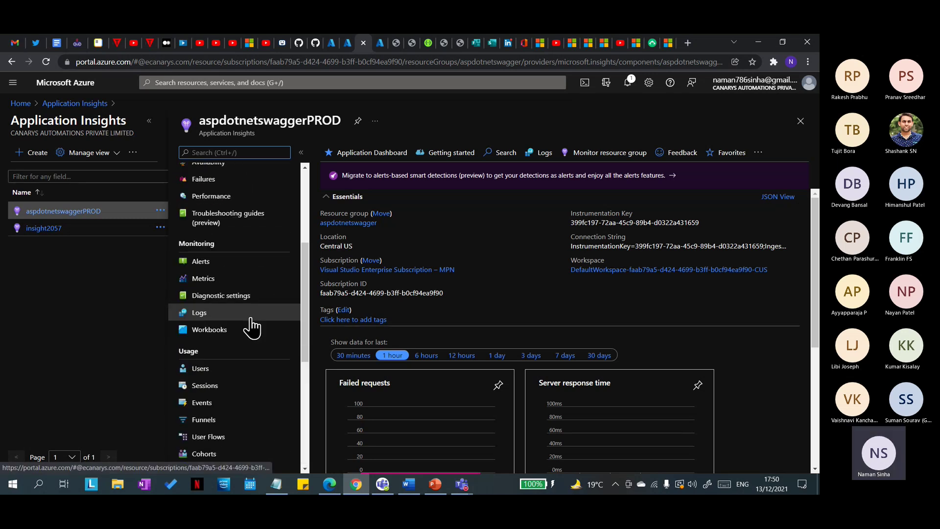
pyautogui.click(647, 269)
pyautogui.scroll(-6, 80, 346)
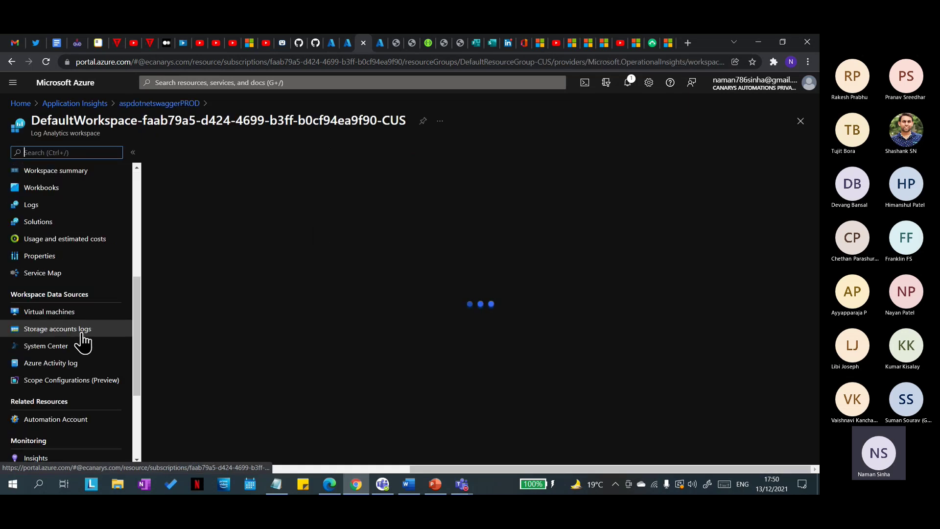
pyautogui.scroll(-2, 84, 335)
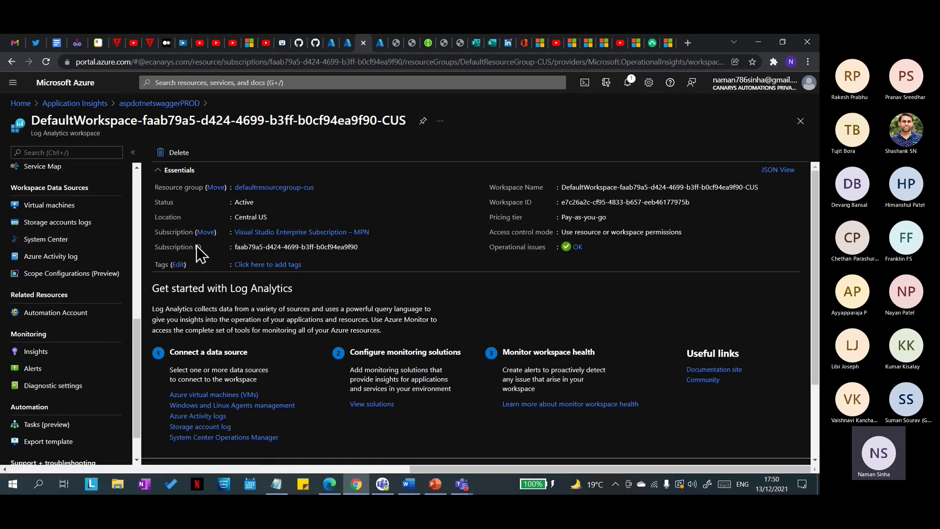
# Step: Search 'monit' to open the Monitor overview, then go back to the Azure home page
pyautogui.click(310, 83)
pyautogui.write('mo')
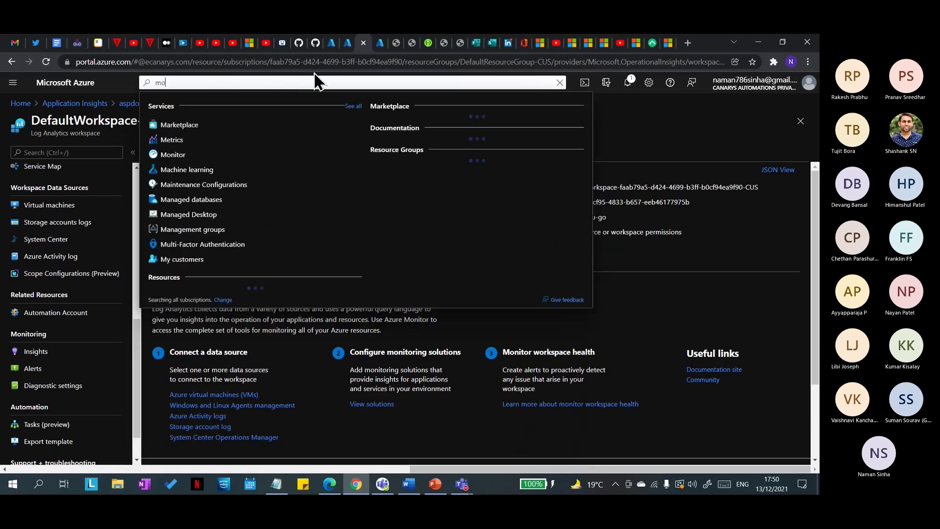
pyautogui.write('nit')
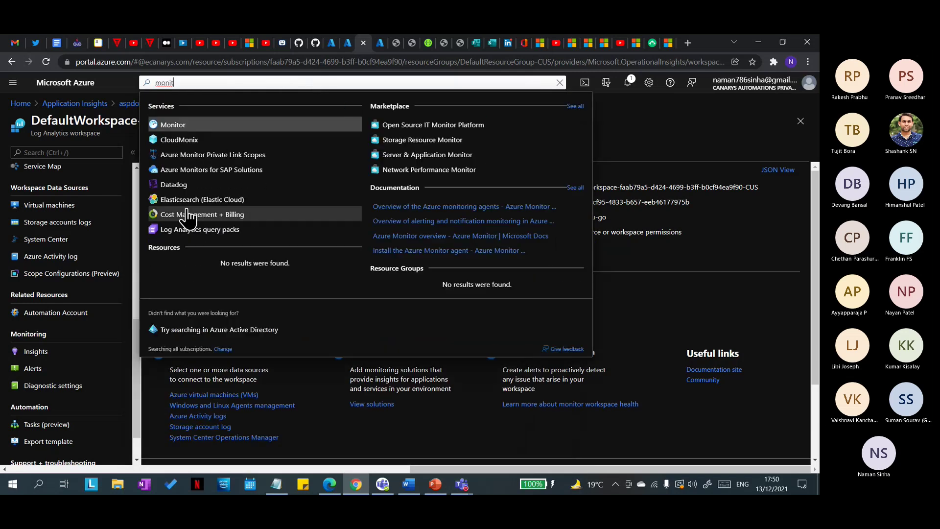
pyautogui.click(202, 125)
pyautogui.scroll(-4, 84, 361)
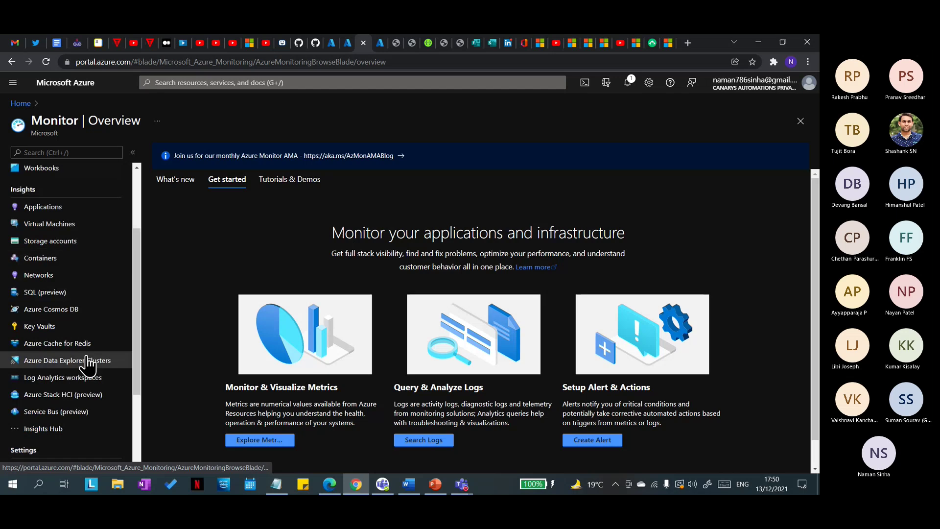
pyautogui.click(18, 104)
# Step: Search 'action groups', dismiss the results, and switch to the aspdotnetswagger Logs tab
pyautogui.click(238, 82)
pyautogui.write('act')
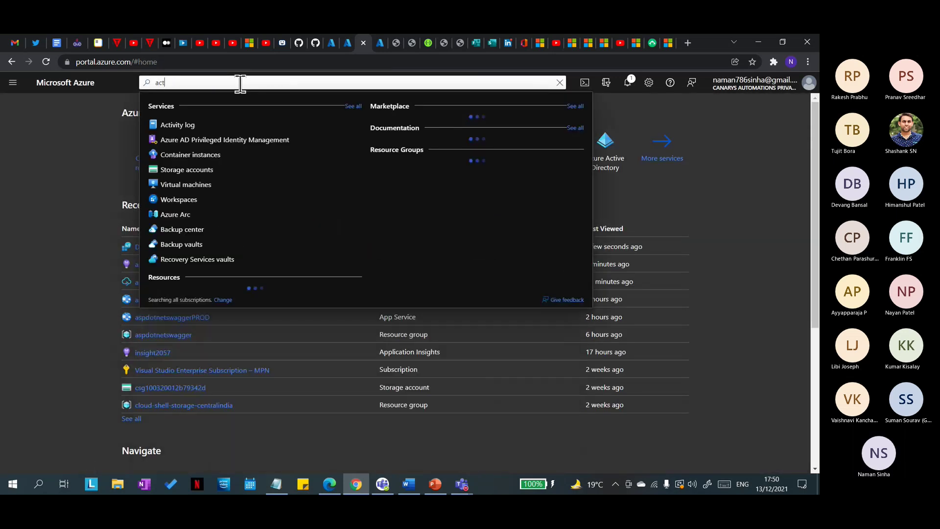
pyautogui.write('ion groups')
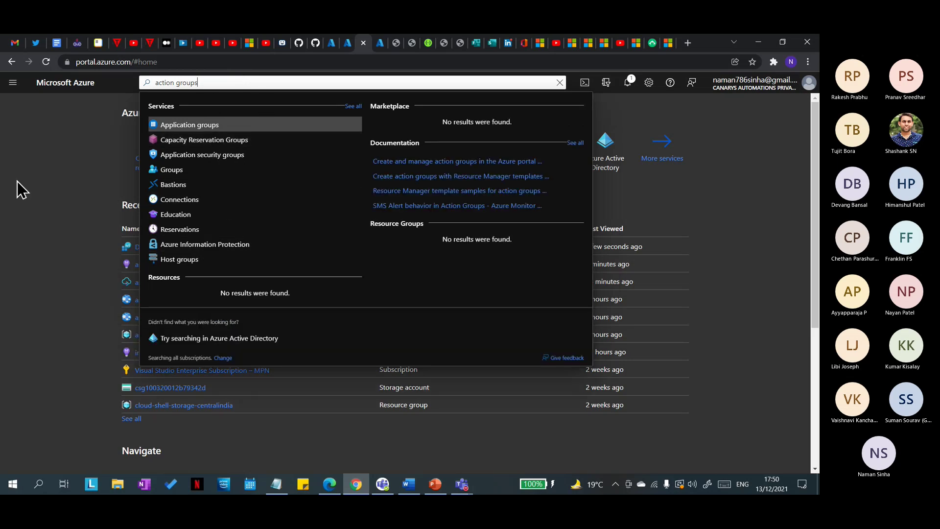
pyautogui.click(73, 172)
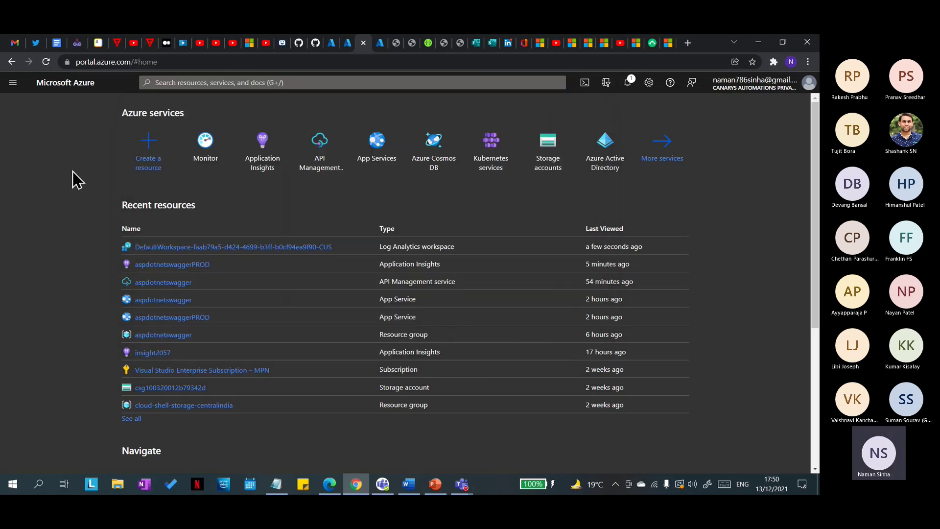
pyautogui.click(347, 45)
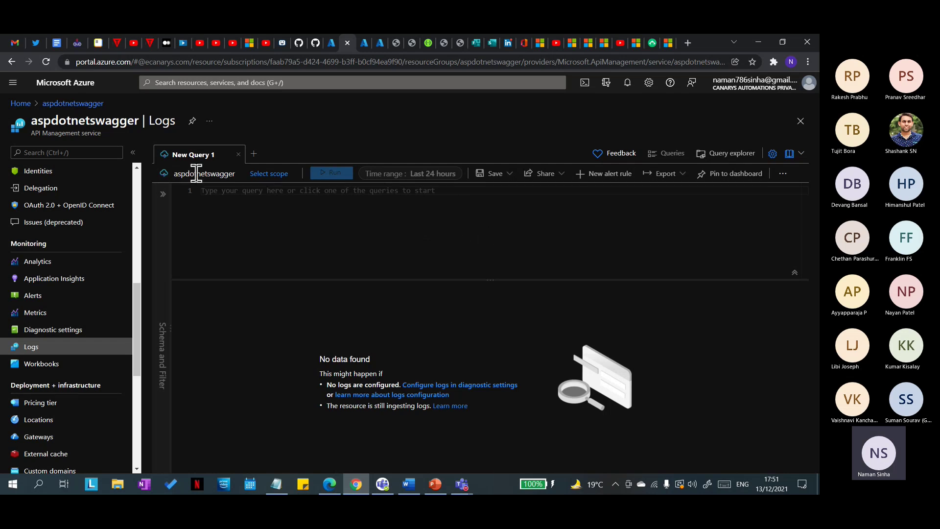
# Step: Start a new aspdotnetswagger alert rule with Capacity as the condition signal
pyautogui.click(25, 295)
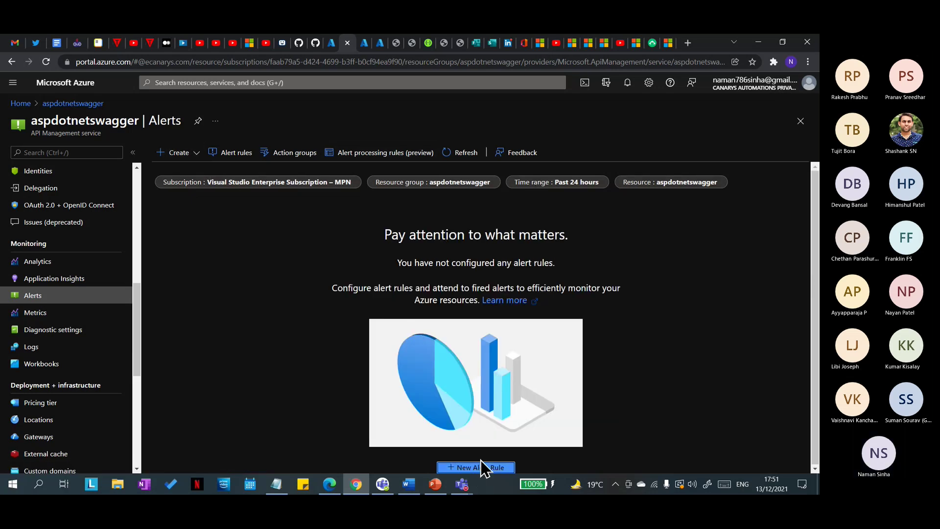
pyautogui.click(482, 466)
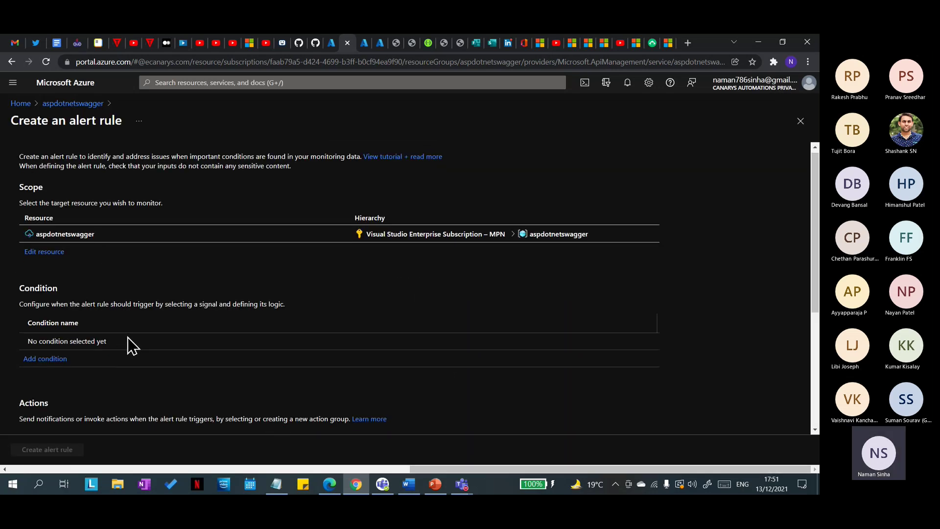
pyautogui.scroll(-2, 130, 346)
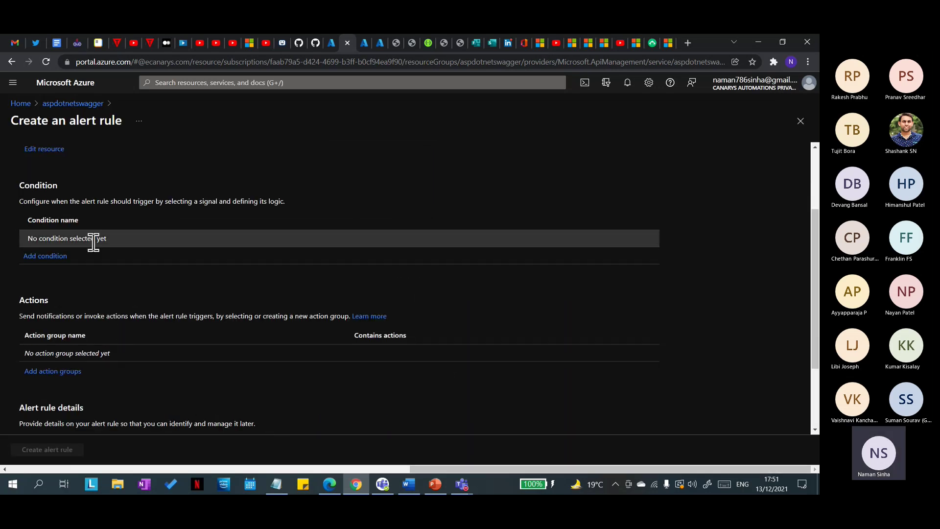
pyautogui.click(50, 258)
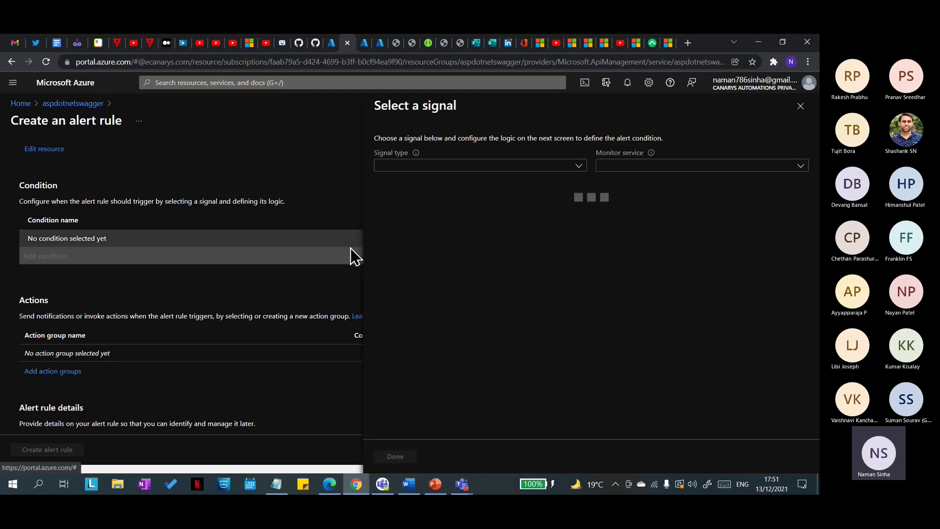
pyautogui.click(578, 166)
pyautogui.click(579, 167)
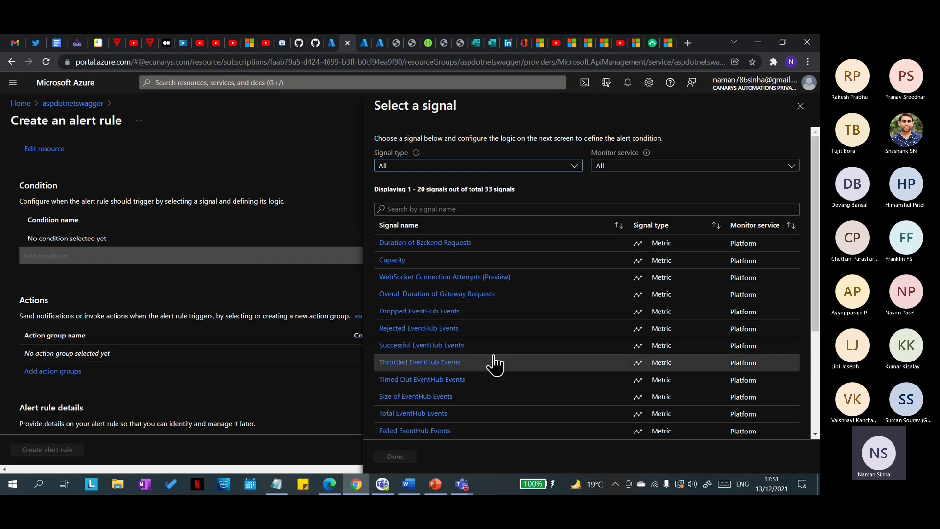
pyautogui.click(396, 261)
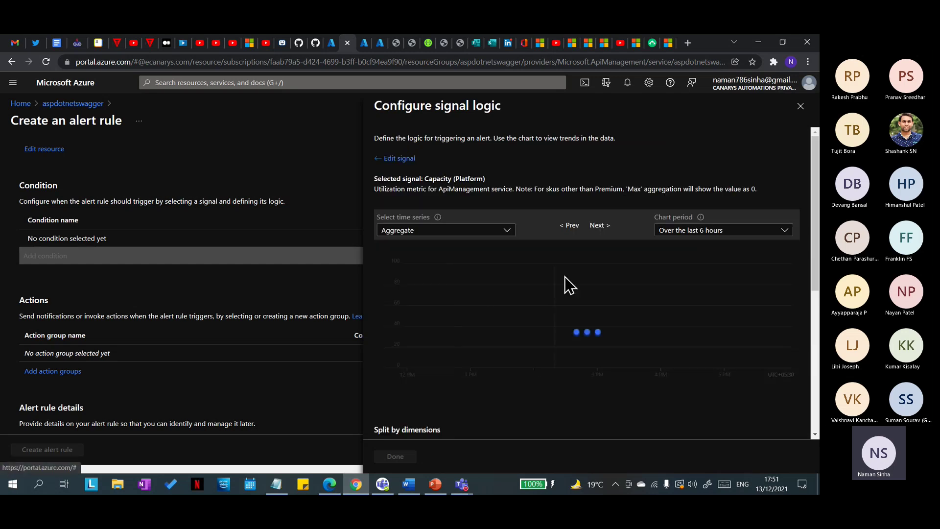
# Step: Keep the condition's aggregation granularity at 5 minutes
pyautogui.scroll(-5, 594, 278)
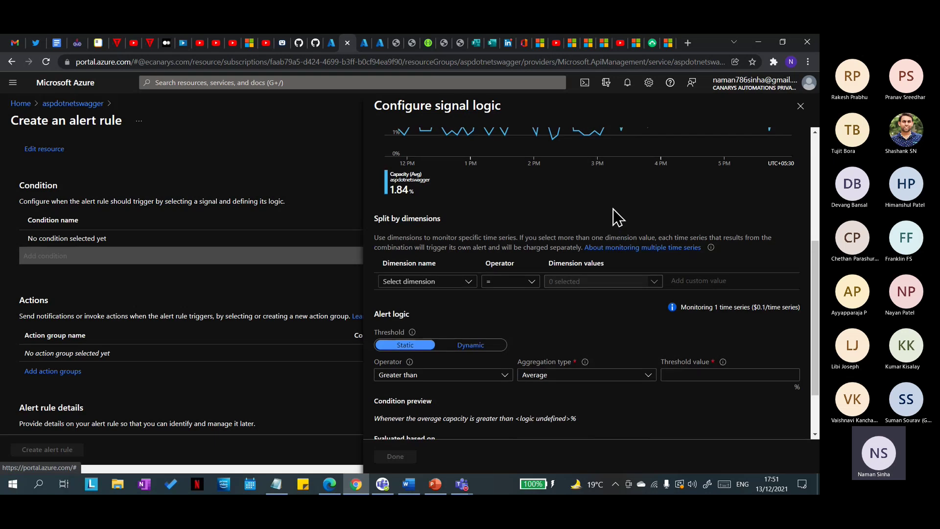
pyautogui.scroll(4, 592, 352)
pyautogui.scroll(-6, 592, 351)
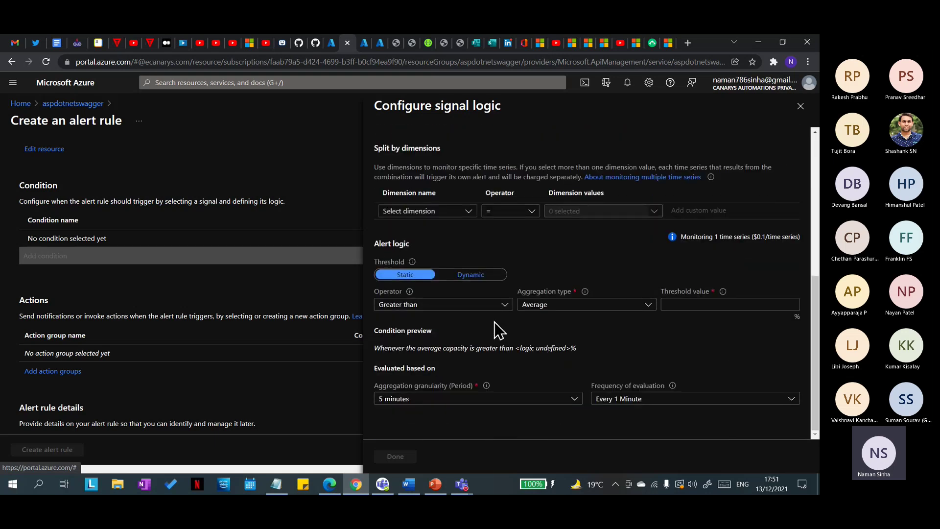
pyautogui.click(573, 400)
pyautogui.click(637, 365)
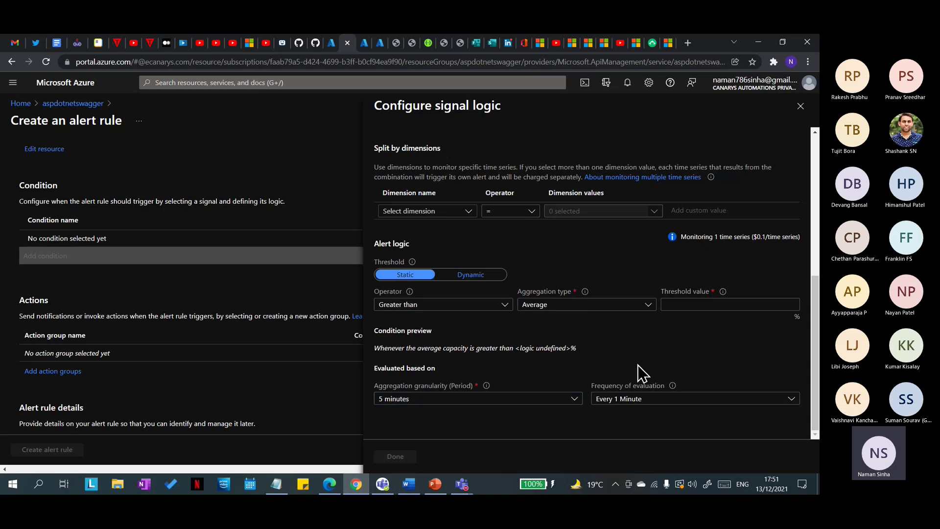
pyautogui.click(574, 399)
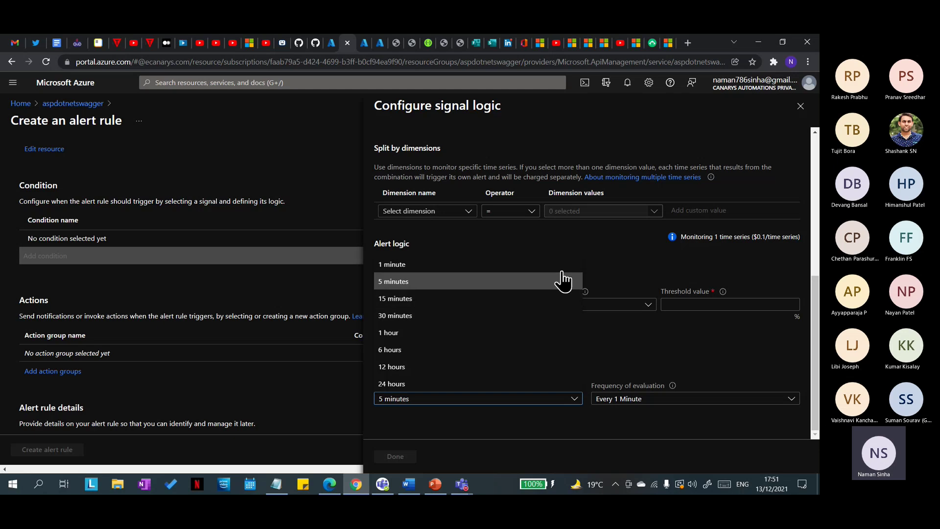
pyautogui.scroll(4, 663, 254)
pyautogui.scroll(-4, 623, 351)
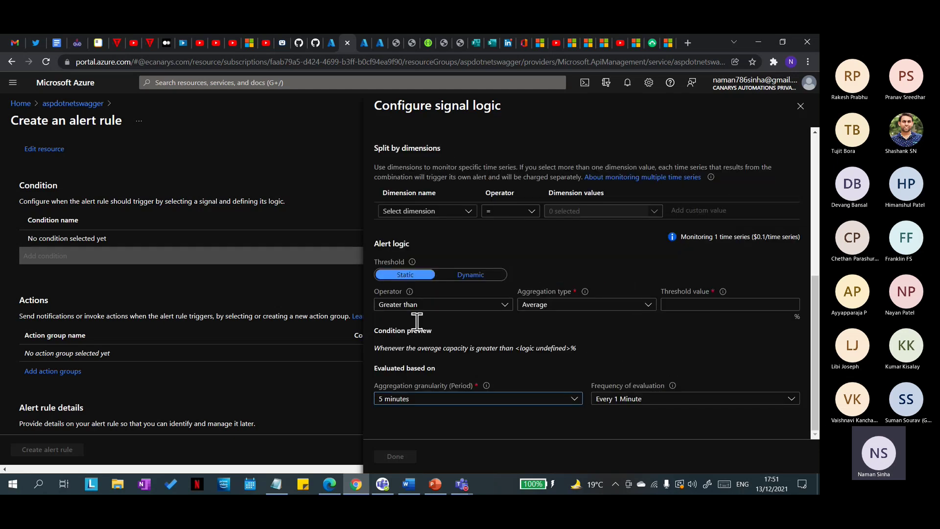
pyautogui.click(575, 399)
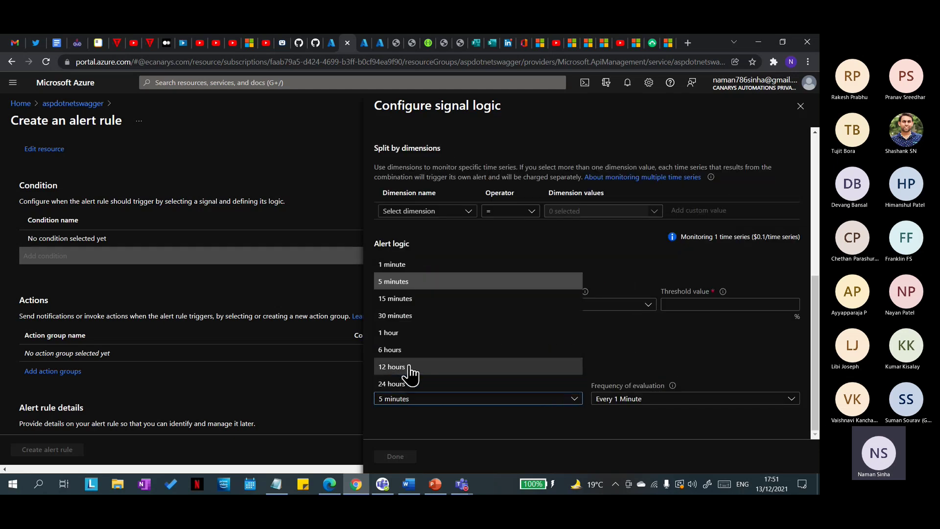
pyautogui.click(693, 365)
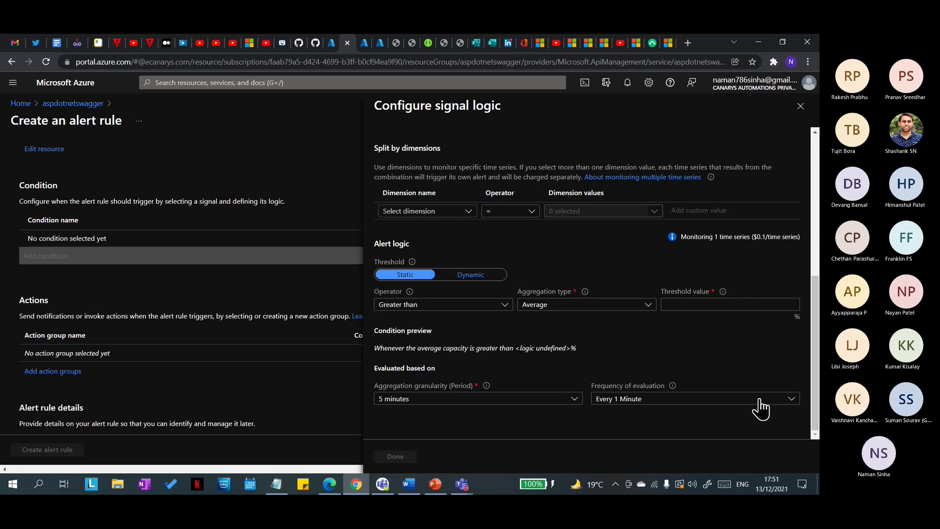
# Step: Review the evaluation frequency options and set the threshold value to 90
pyautogui.click(792, 402)
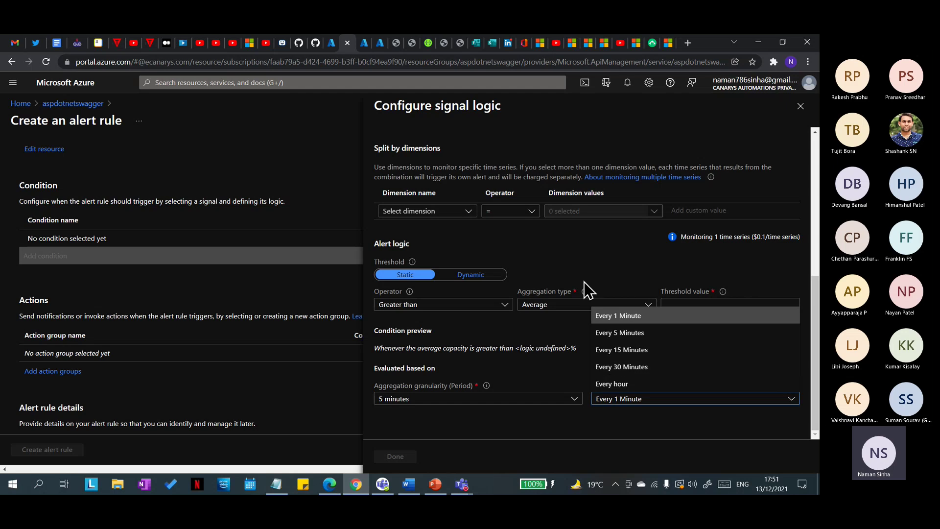
pyautogui.scroll(5, 487, 266)
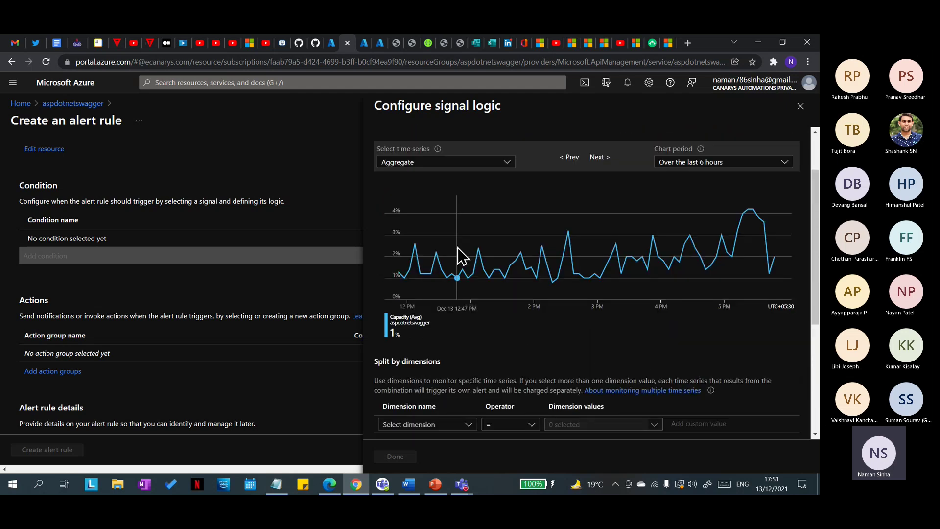
pyautogui.scroll(2, 537, 224)
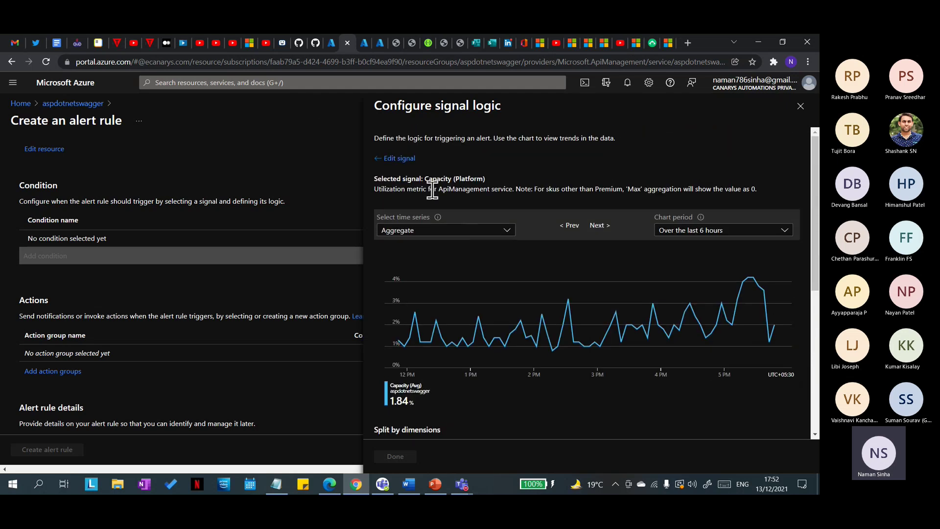
pyautogui.scroll(-5, 655, 318)
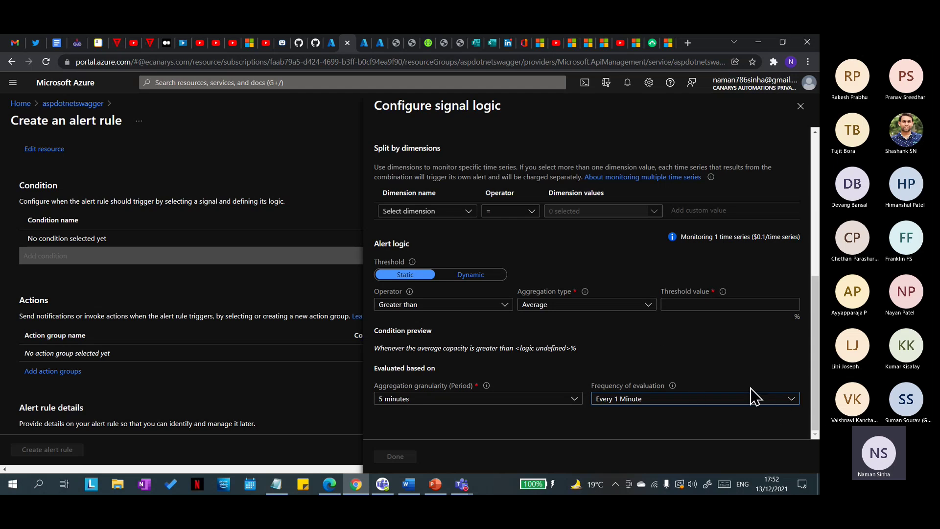
pyautogui.click(692, 303)
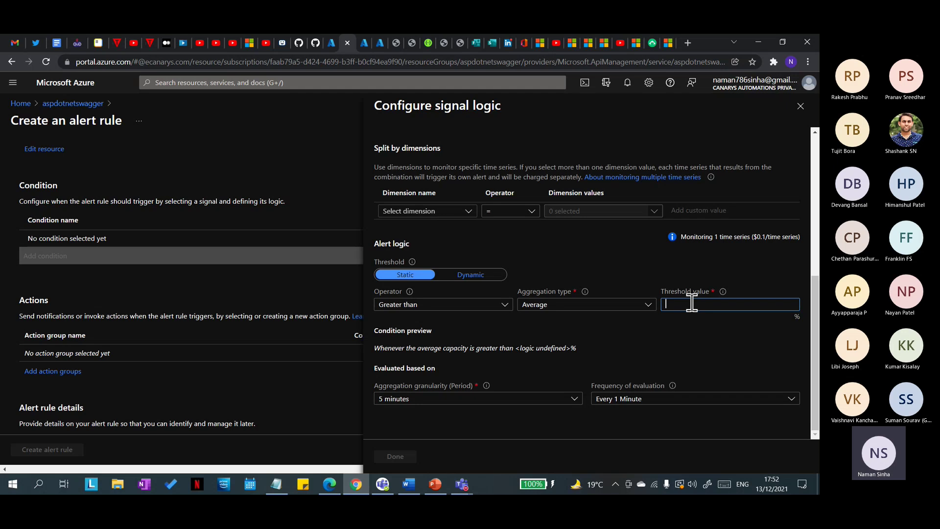
pyautogui.write('90')
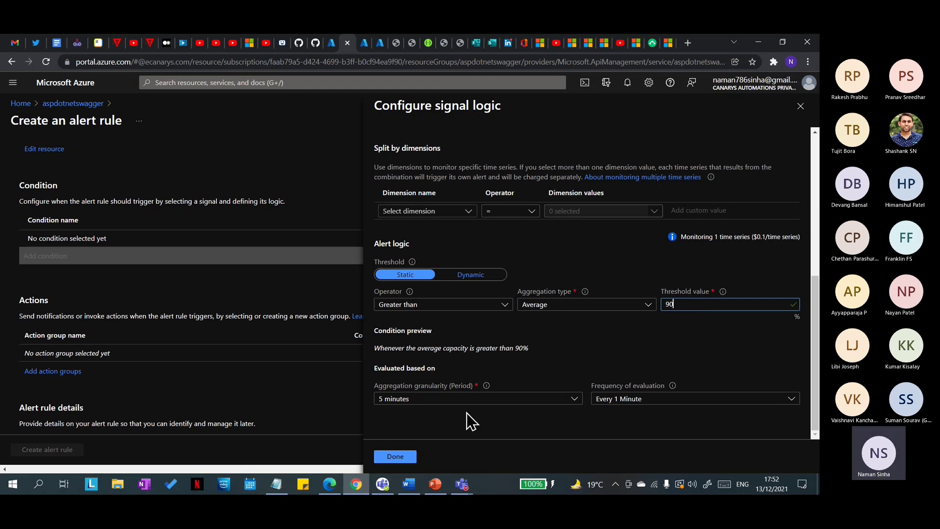
# Step: Confirm the average capacity greater than 90% condition and start creating a new action group
pyautogui.click(399, 456)
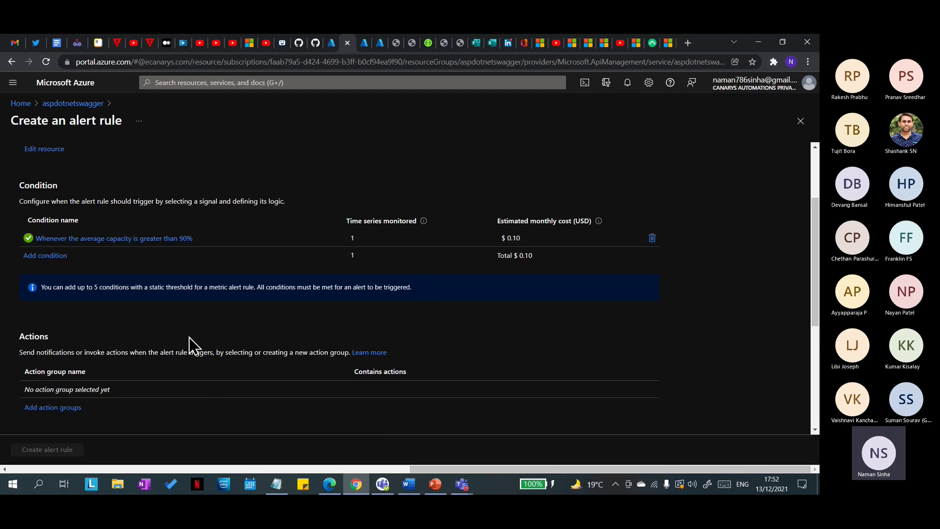
pyautogui.scroll(-1, 189, 337)
pyautogui.click(49, 355)
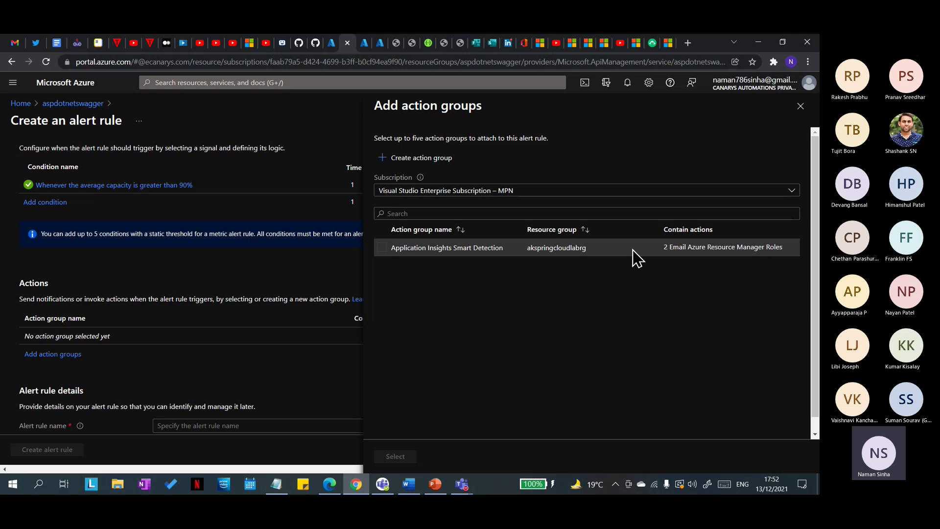
pyautogui.click(415, 168)
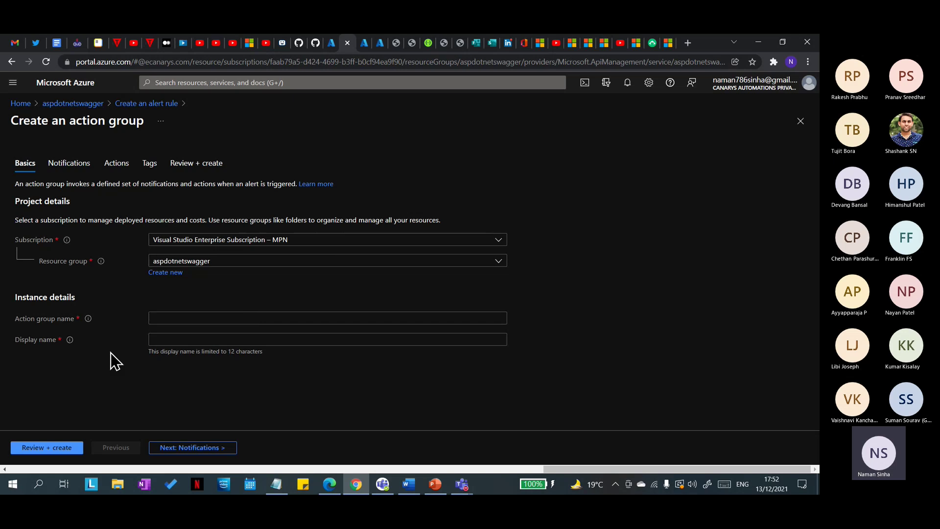
# Step: Abandon the action group form and scroll through the alert rule draft
pyautogui.click(140, 104)
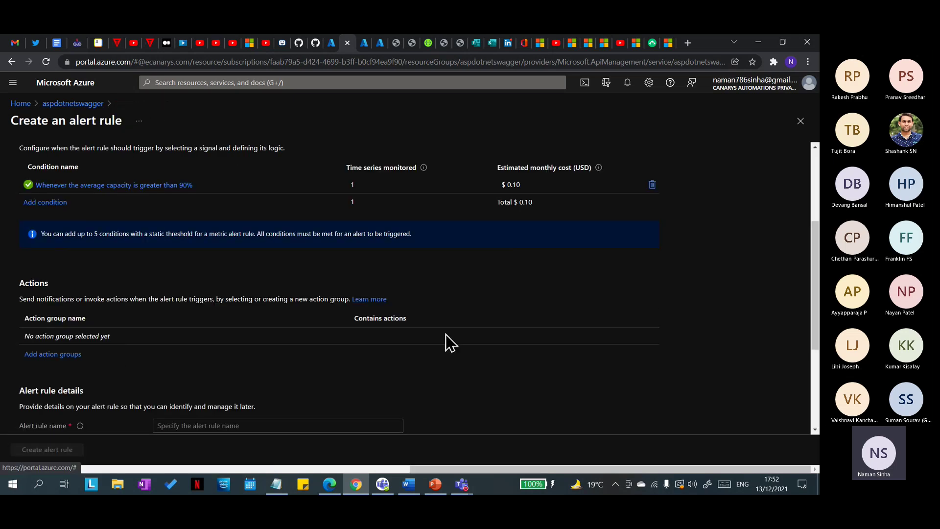
pyautogui.scroll(-3, 172, 366)
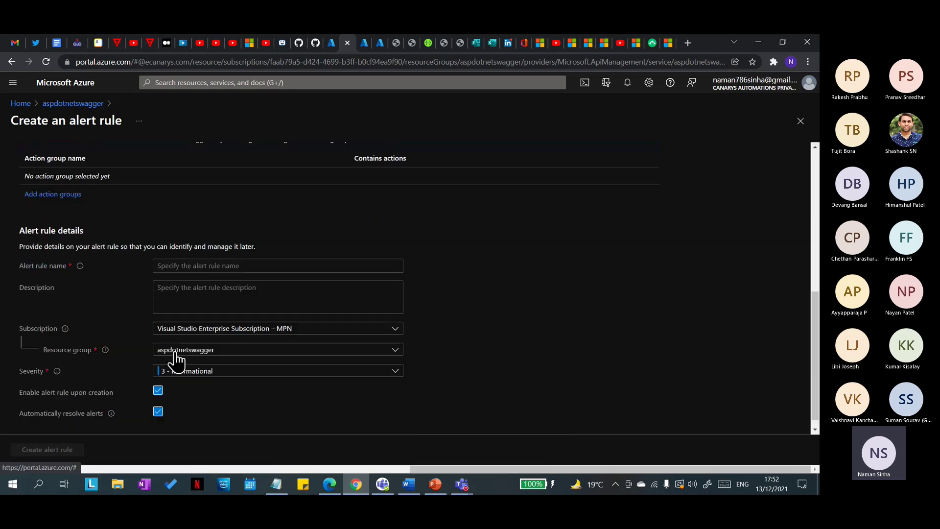
pyautogui.scroll(-1, 274, 371)
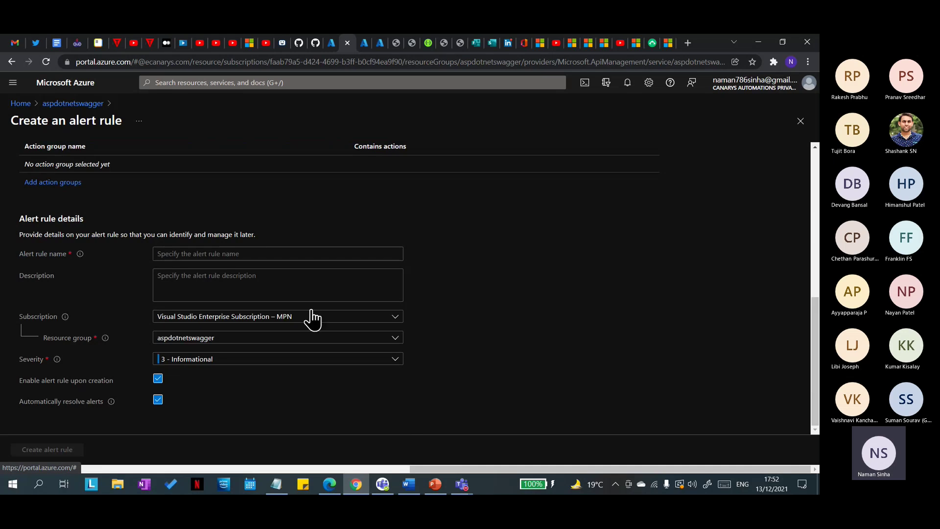
pyautogui.scroll(2, 223, 299)
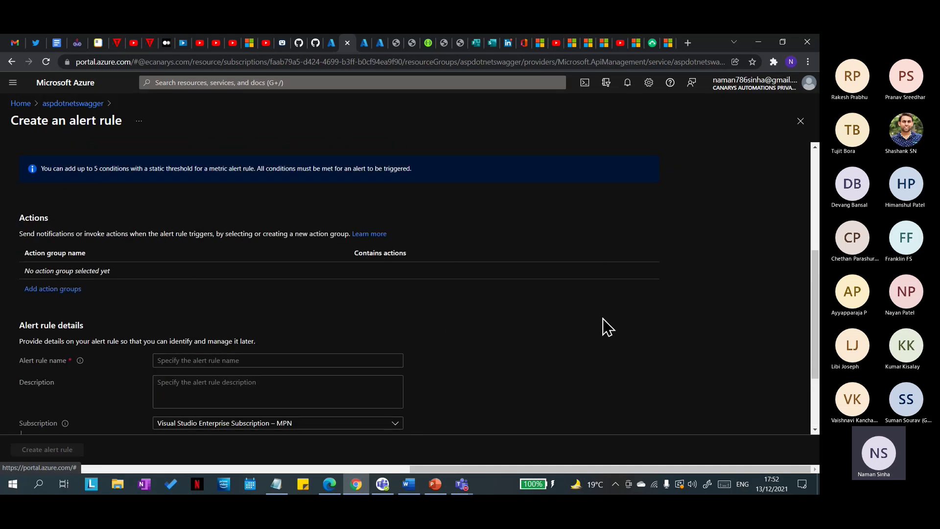
pyautogui.scroll(4, 564, 323)
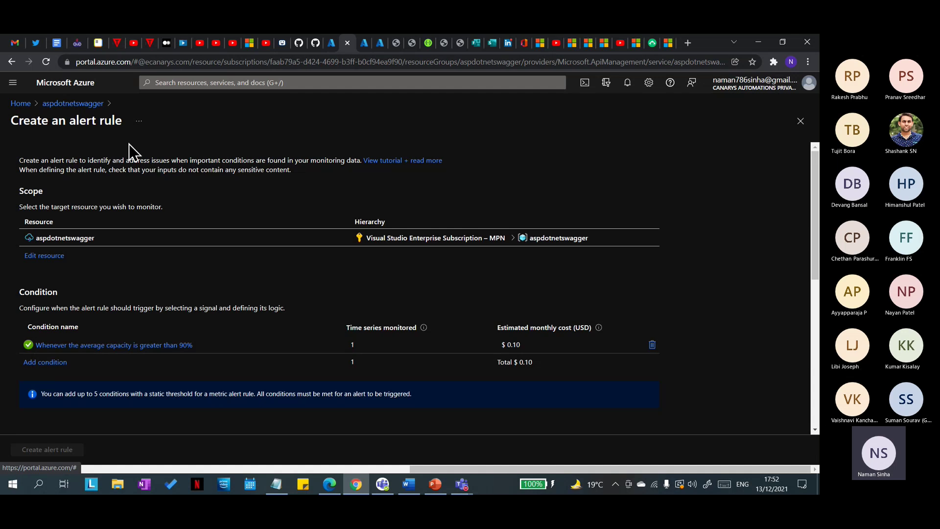
# Step: Discard the unsaved alert rule and open the aspdotnetswagger Workbooks gallery
pyautogui.click(59, 104)
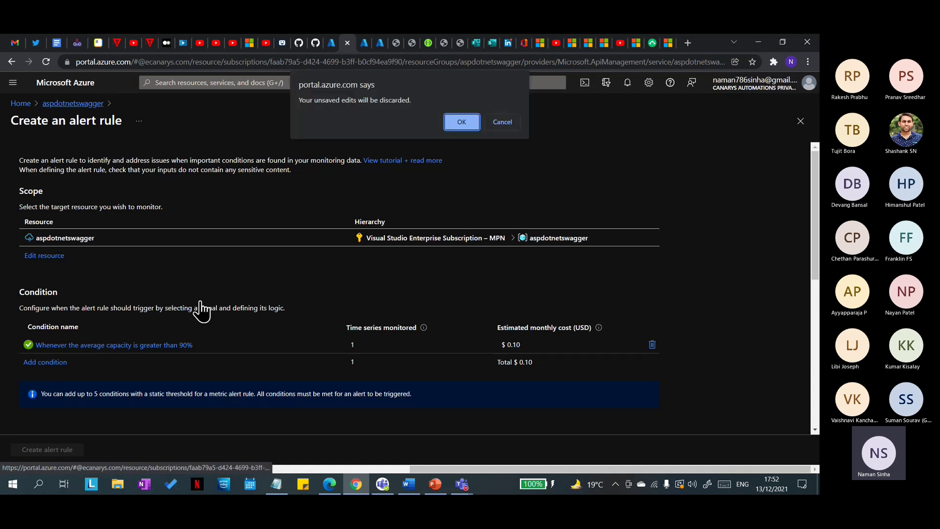
pyautogui.click(463, 121)
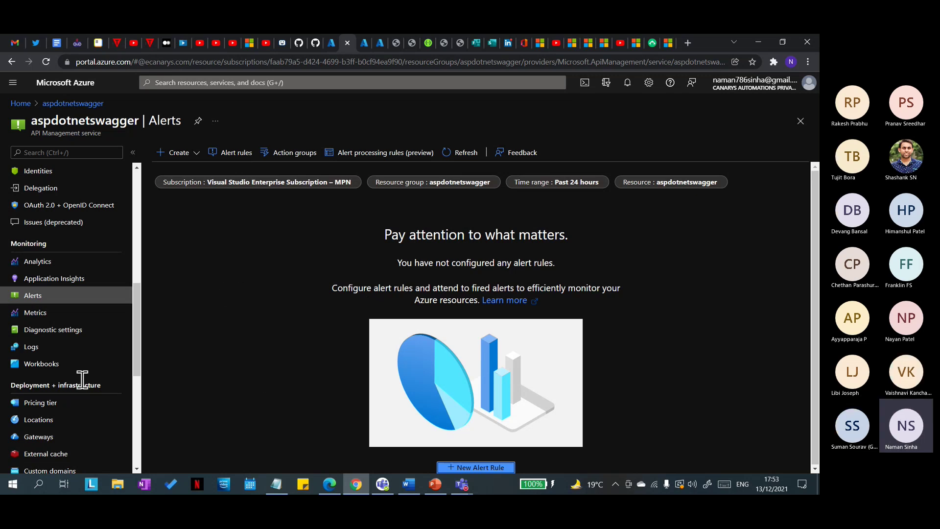
pyautogui.click(49, 375)
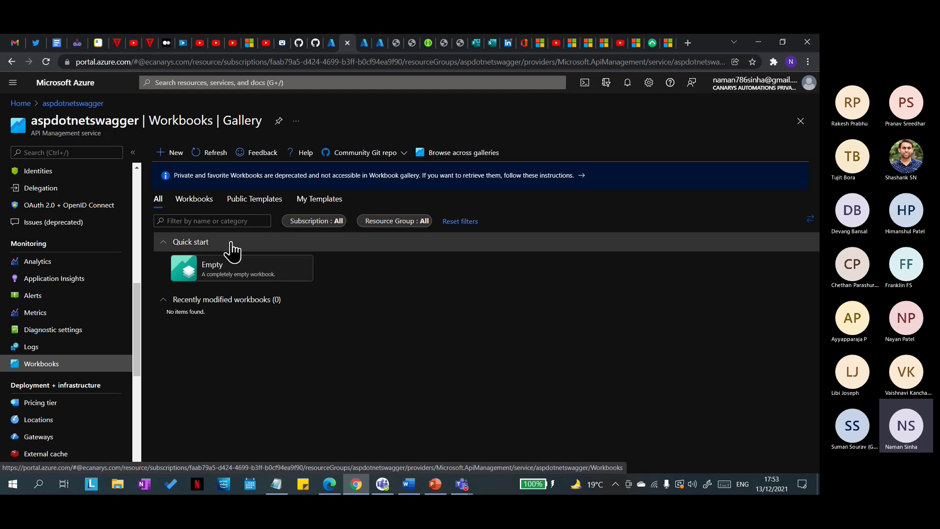
# Step: Filter the workbook gallery to Public Templates, return to All, then go to Azure home
pyautogui.click(244, 200)
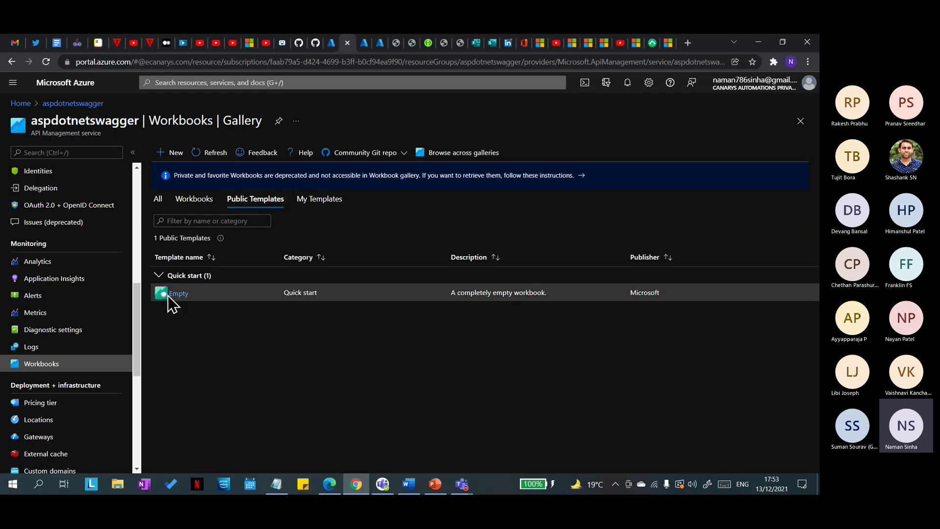
pyautogui.click(153, 203)
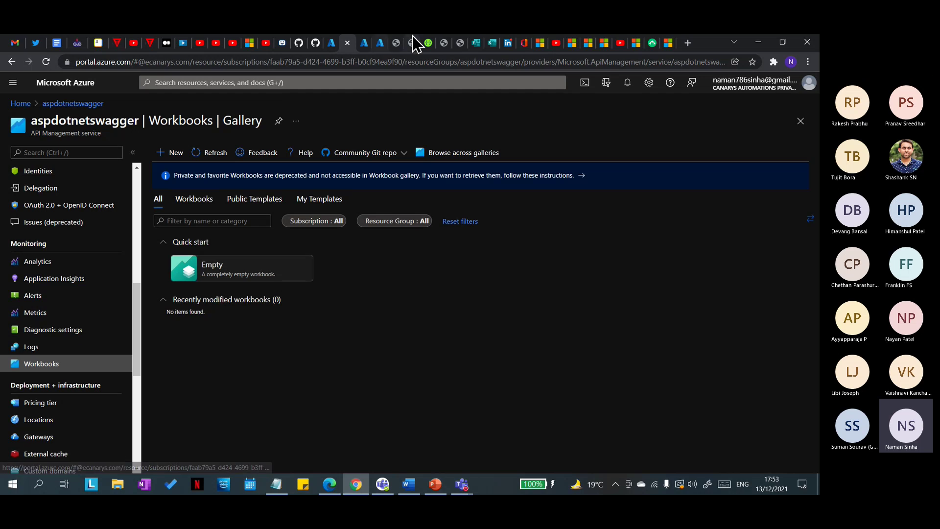
pyautogui.click(367, 44)
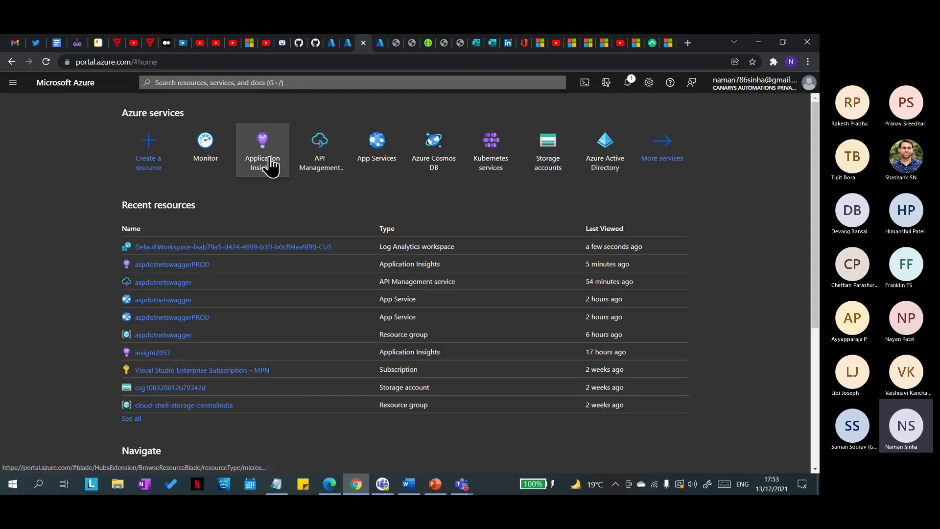
# Step: Open the Workbooks gallery of the aspdotnetswaggerPROD Application Insights resource
pyautogui.click(263, 168)
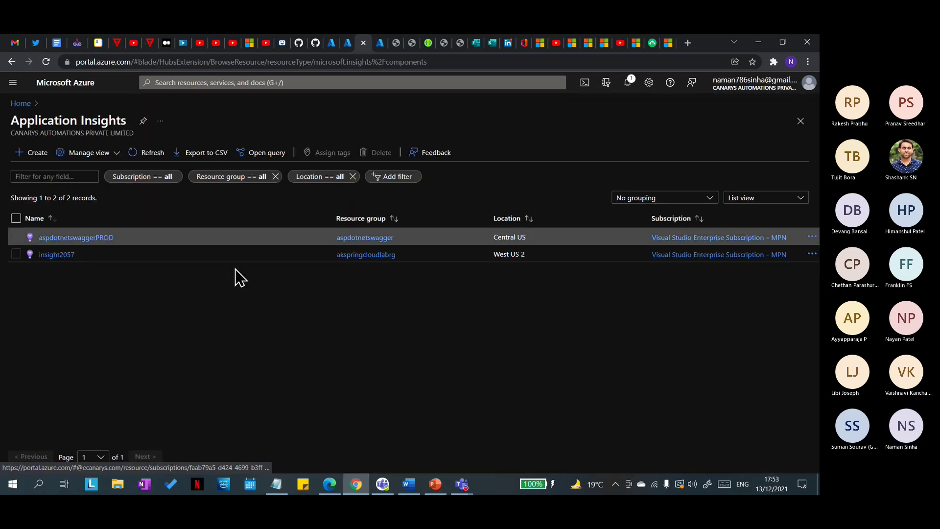
pyautogui.click(88, 239)
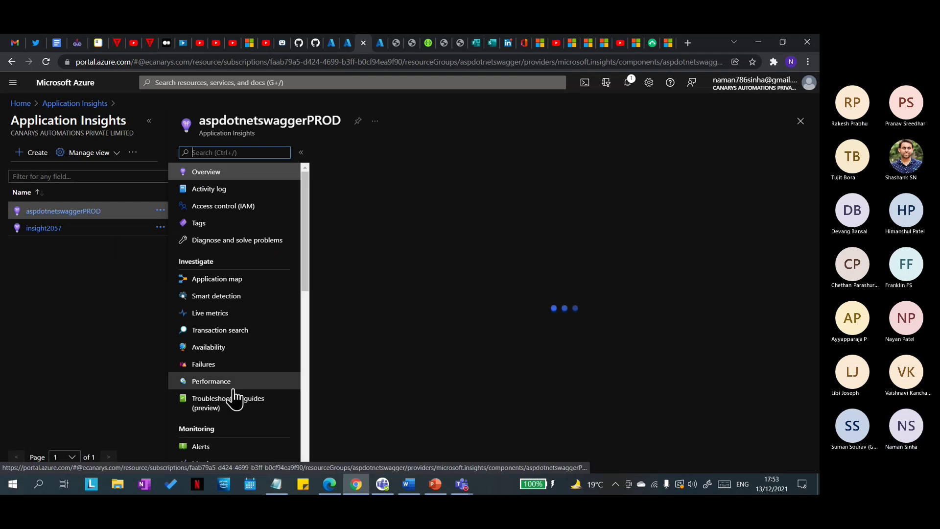
pyautogui.scroll(-2, 235, 398)
pyautogui.click(210, 419)
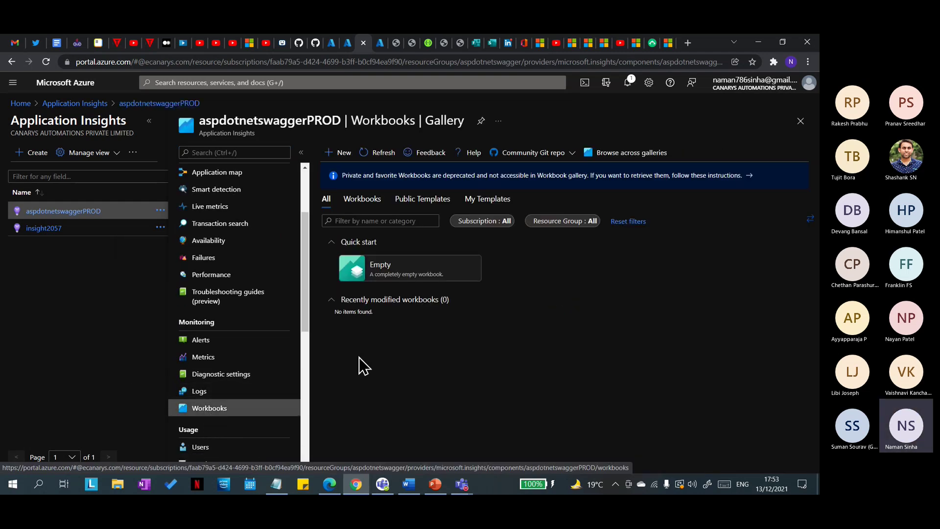
# Step: Open the App Performance Index public template, then return to the aspdotnetswagger gallery
pyautogui.click(420, 200)
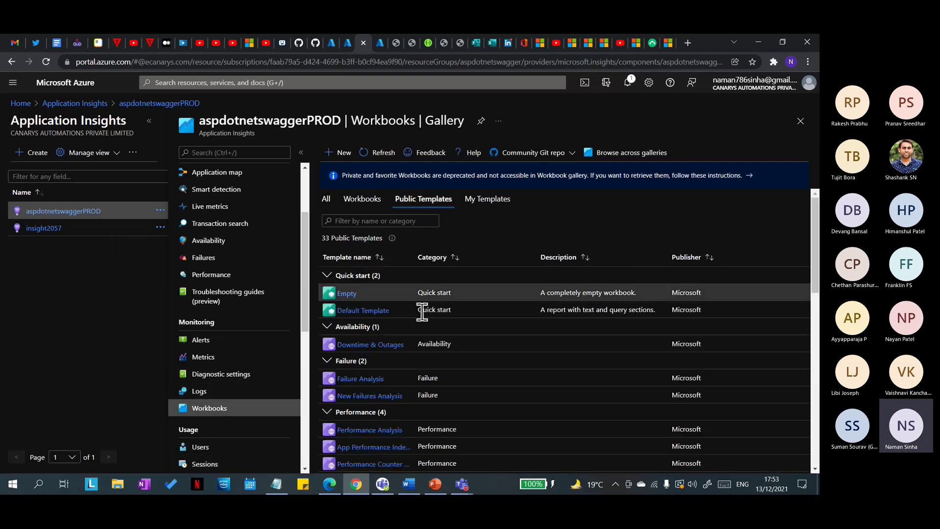
pyautogui.scroll(-2, 436, 324)
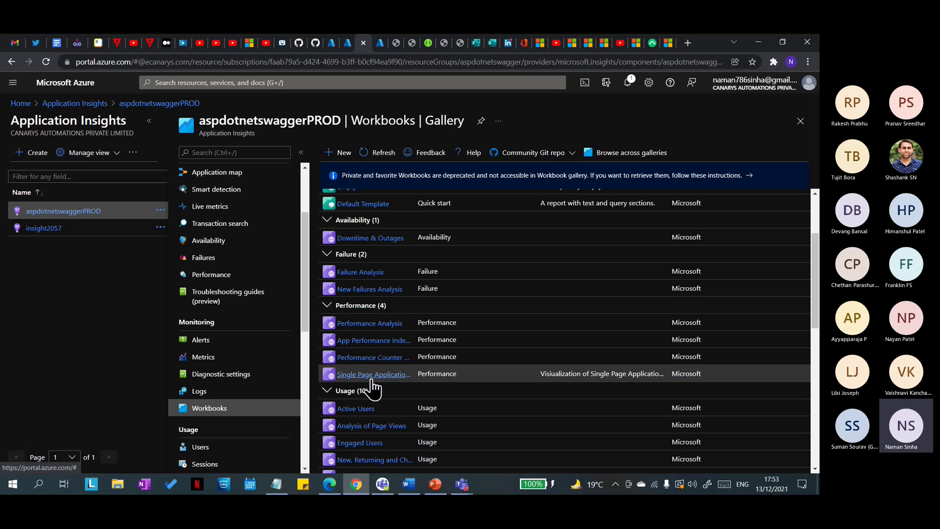
pyautogui.click(363, 340)
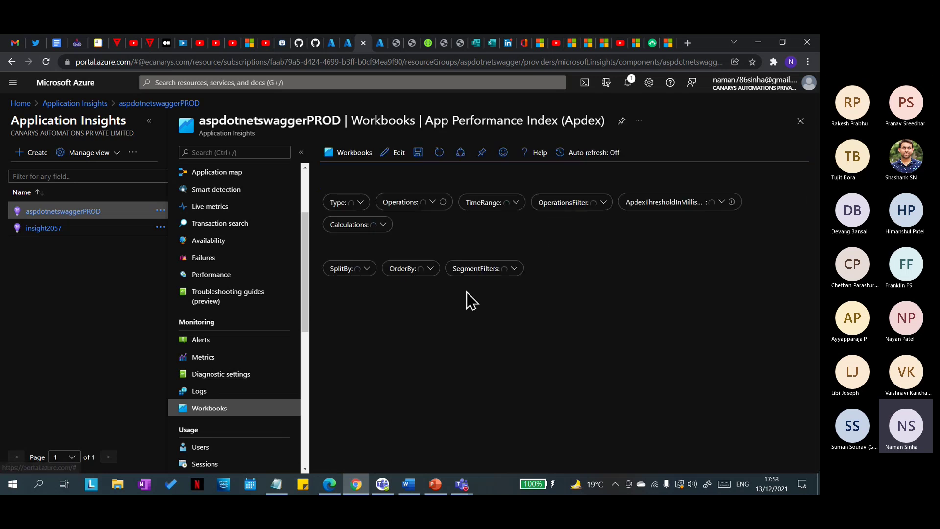
pyautogui.scroll(-3, 495, 347)
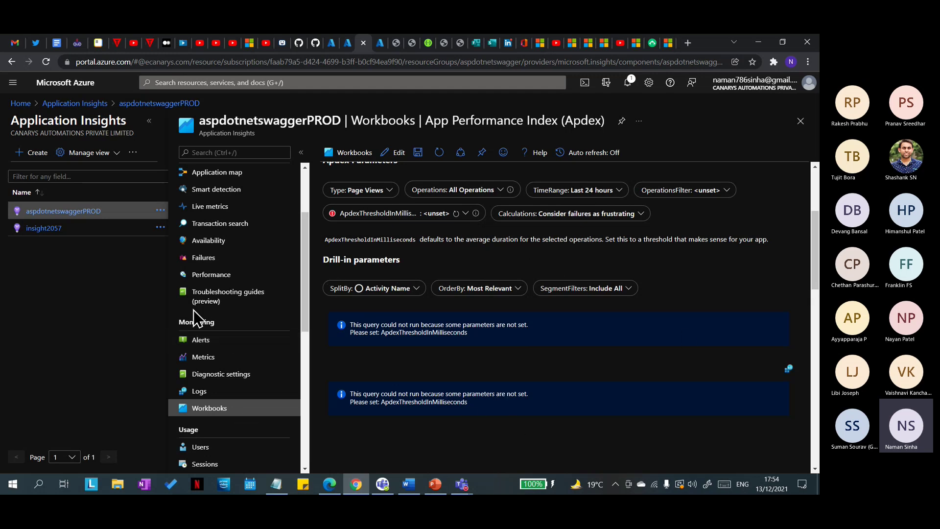
pyautogui.scroll(3, 216, 268)
pyautogui.click(347, 43)
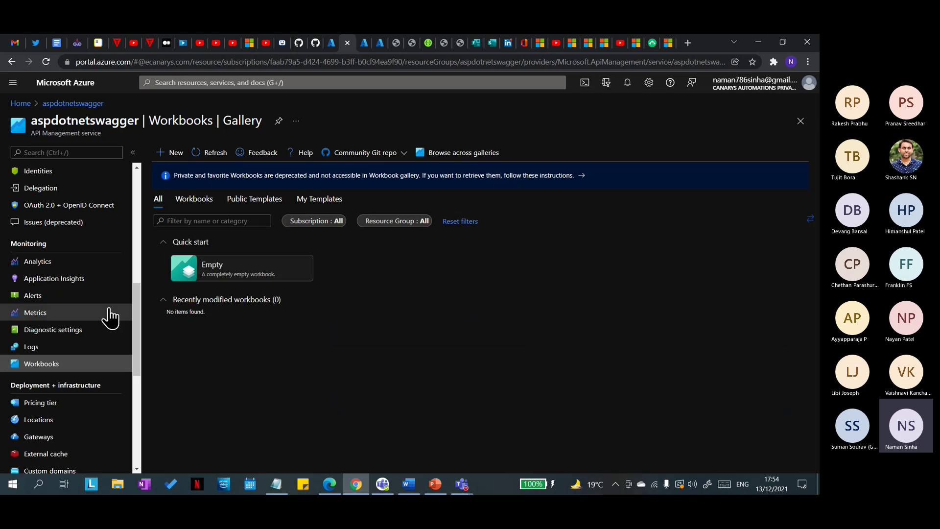
# Step: Show aspdotnetswagger Analytics: 38 requests, 500.44 KB transferred, 201.22 ms response time
pyautogui.click(66, 265)
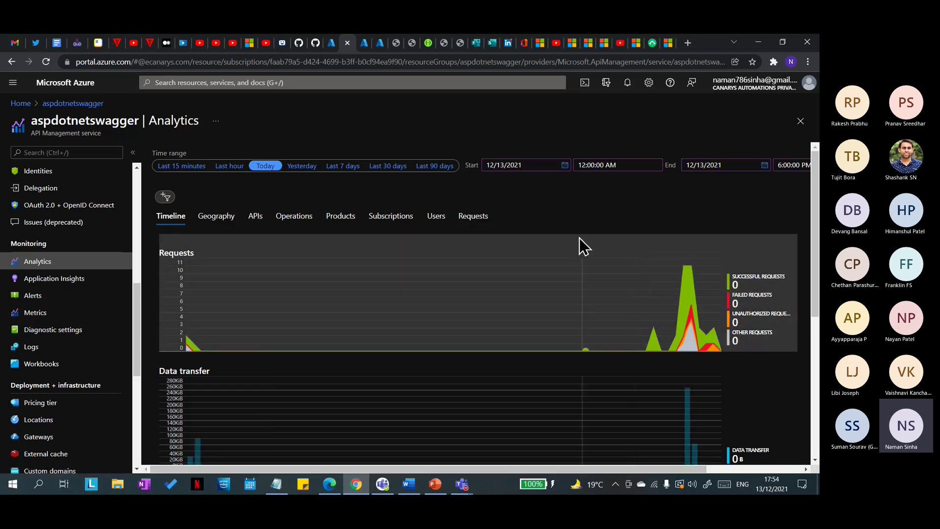
pyautogui.scroll(-2, 580, 239)
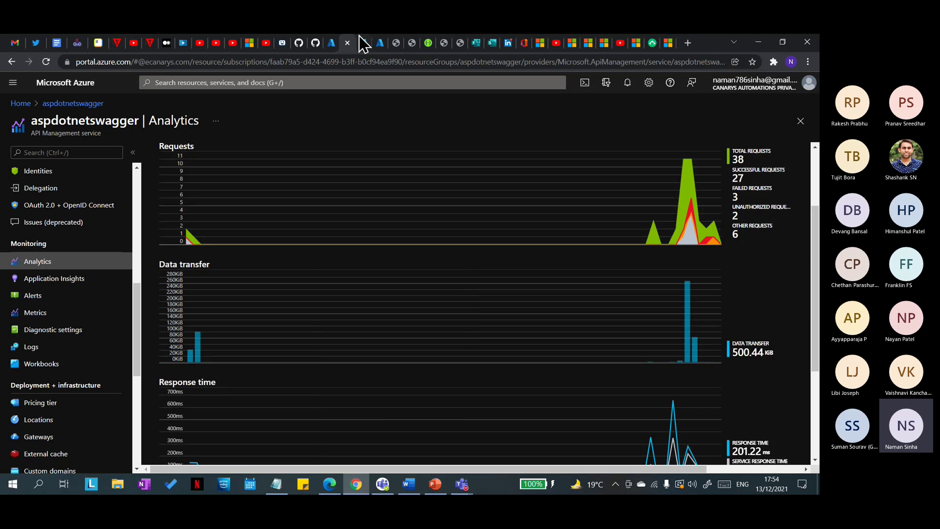
# Step: From the aspdotnetswaggerPROD Apdex workbook, open its Logs with the example queries gallery
pyautogui.click(365, 50)
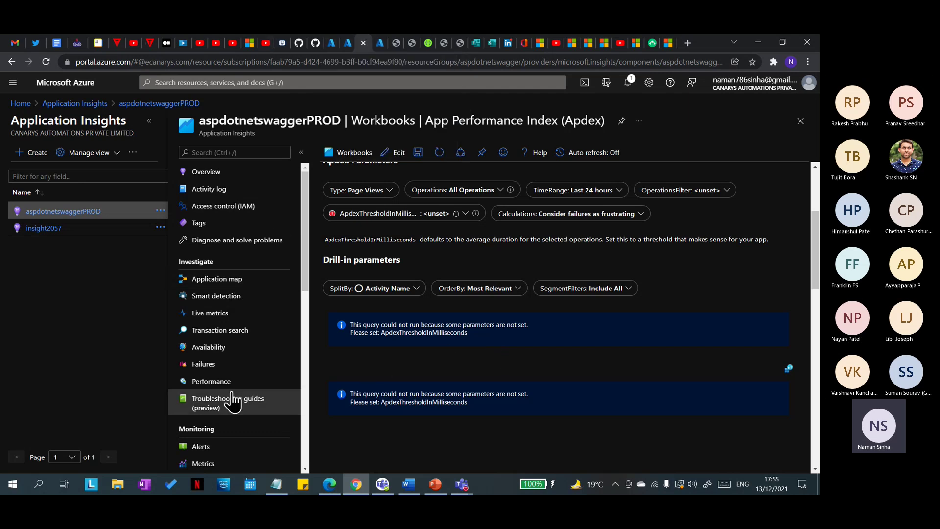
pyautogui.scroll(-1, 237, 400)
pyautogui.scroll(-1, 238, 402)
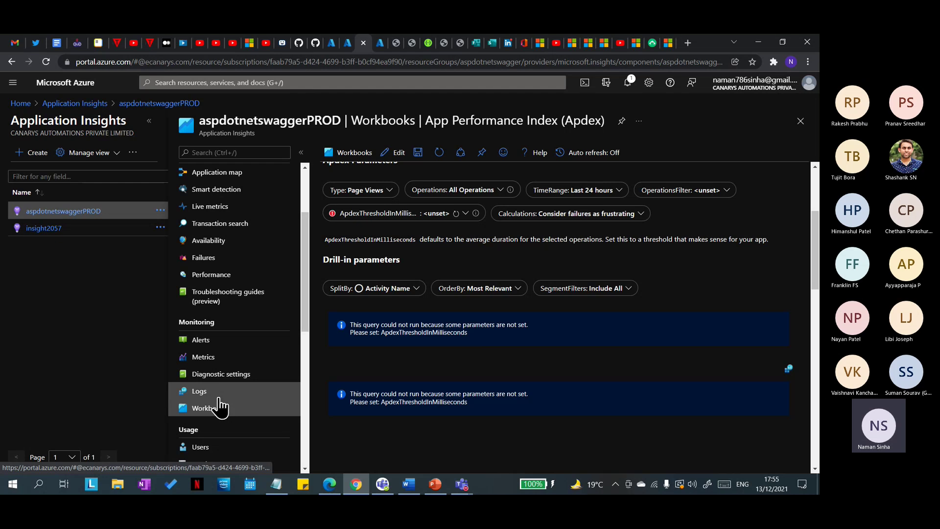
pyautogui.click(220, 392)
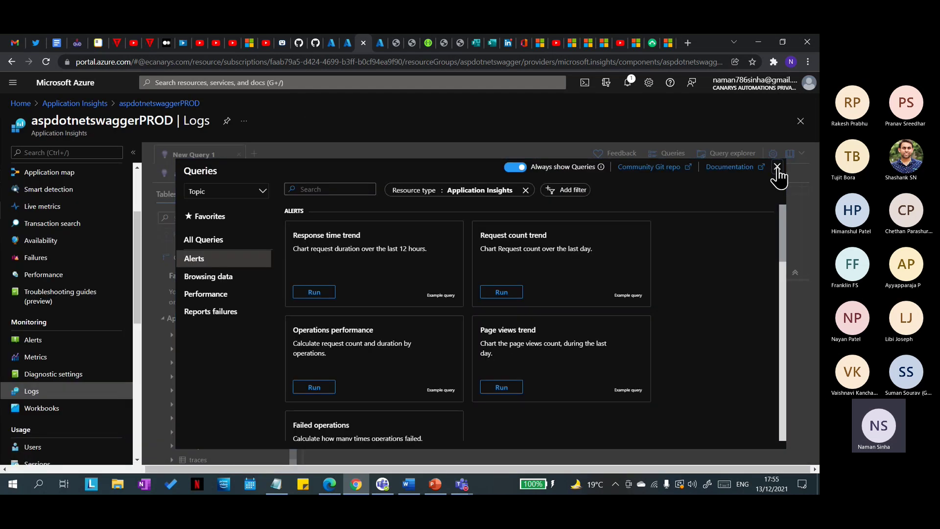
# Step: Dismiss the example queries gallery and expand the customEvents table to view its columns
pyautogui.click(777, 166)
pyautogui.click(676, 153)
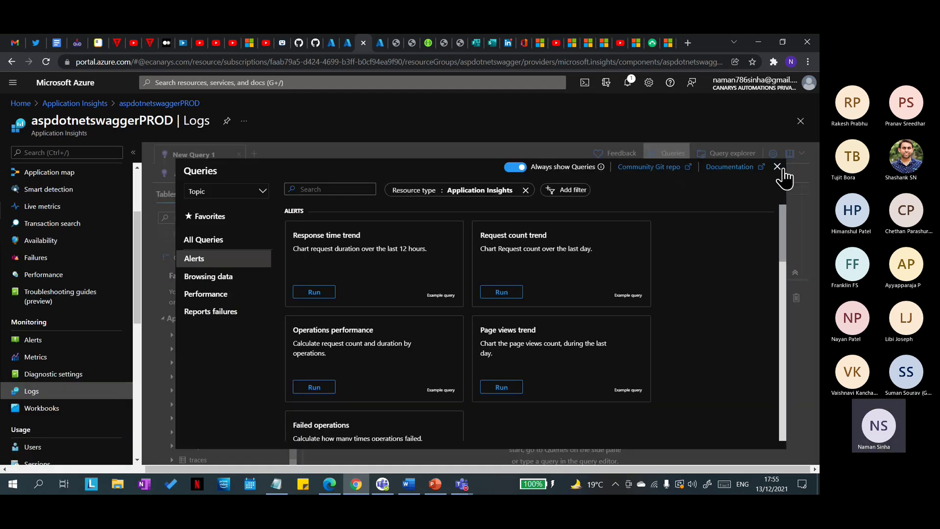
pyautogui.click(777, 167)
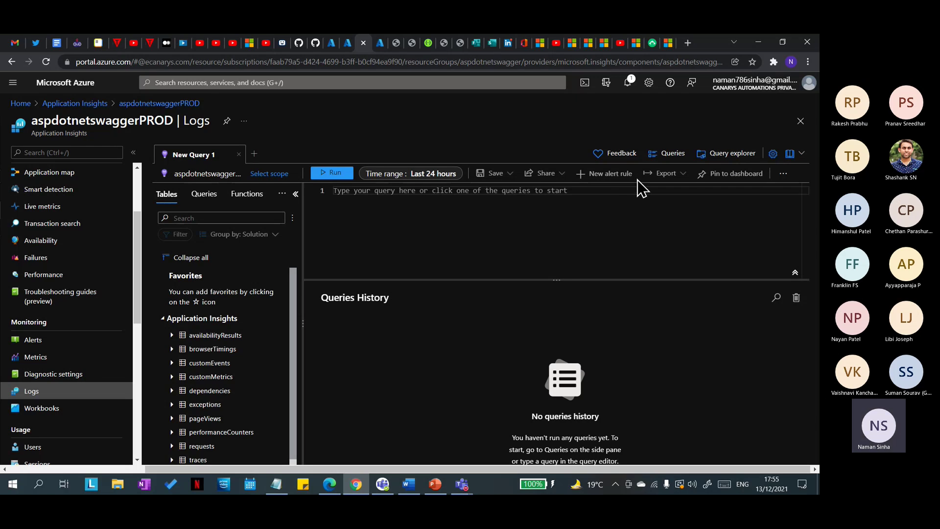
pyautogui.click(174, 355)
pyautogui.click(172, 363)
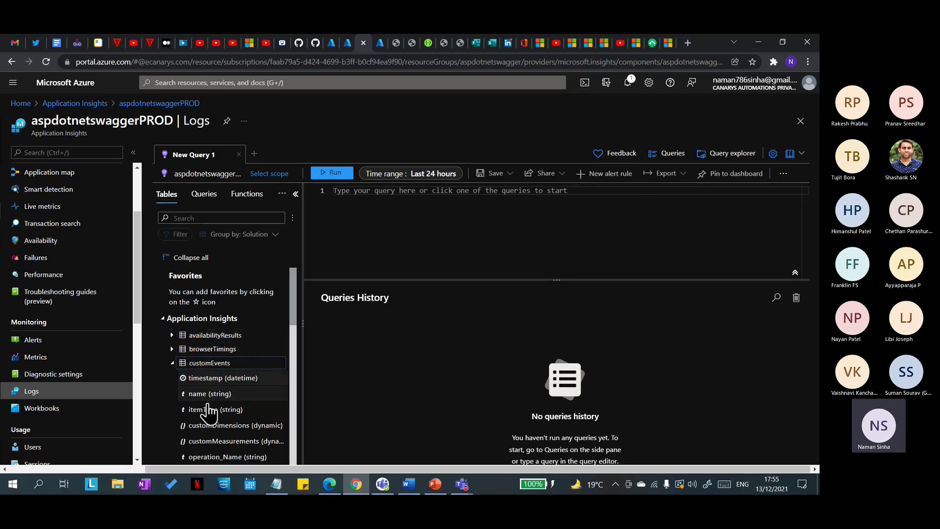
# Step: Browse the Alerts example queries, including Failed operations, and run the logs query
pyautogui.click(208, 197)
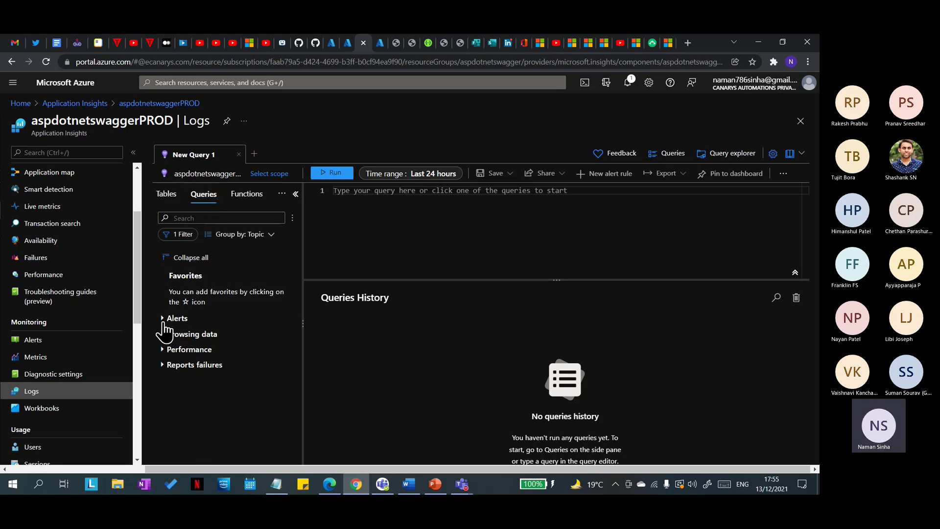
pyautogui.click(162, 319)
pyautogui.moveTo(240, 337); pyautogui.dragTo(220, 340)
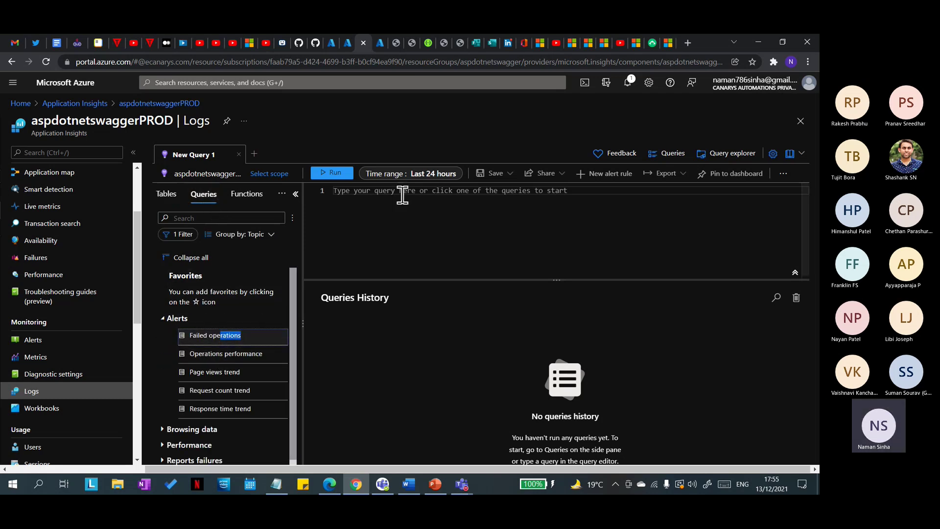
pyautogui.click(233, 335)
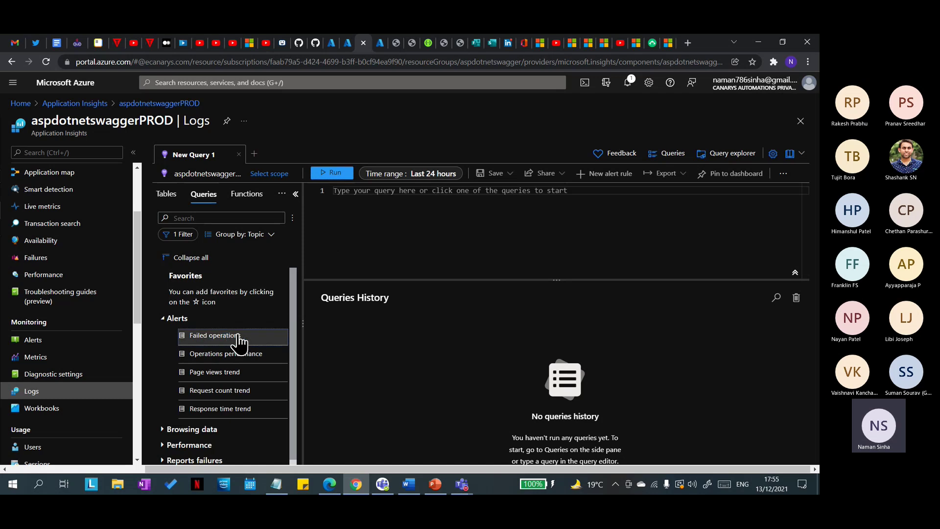
pyautogui.click(340, 177)
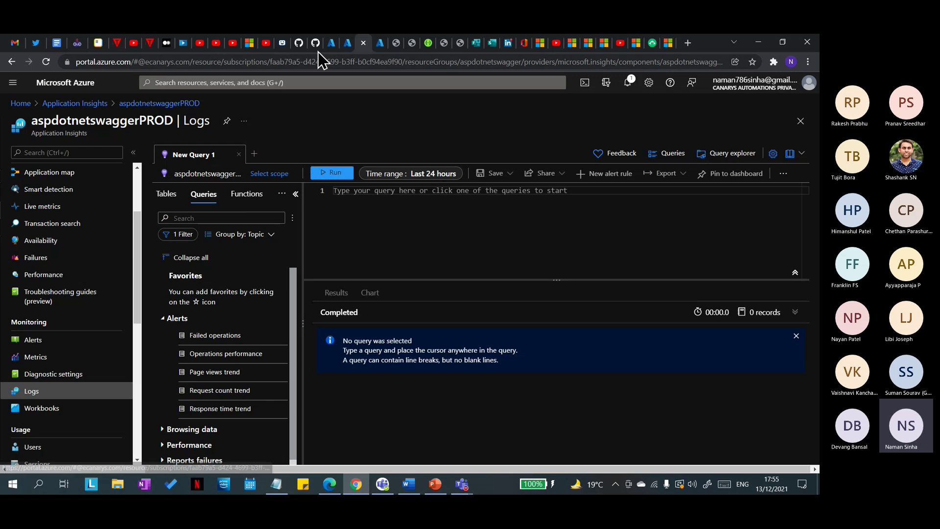
# Step: Open Metrics for the aspdotnetswagger API Management service and chart Duration of Backend Requests
pyautogui.click(354, 47)
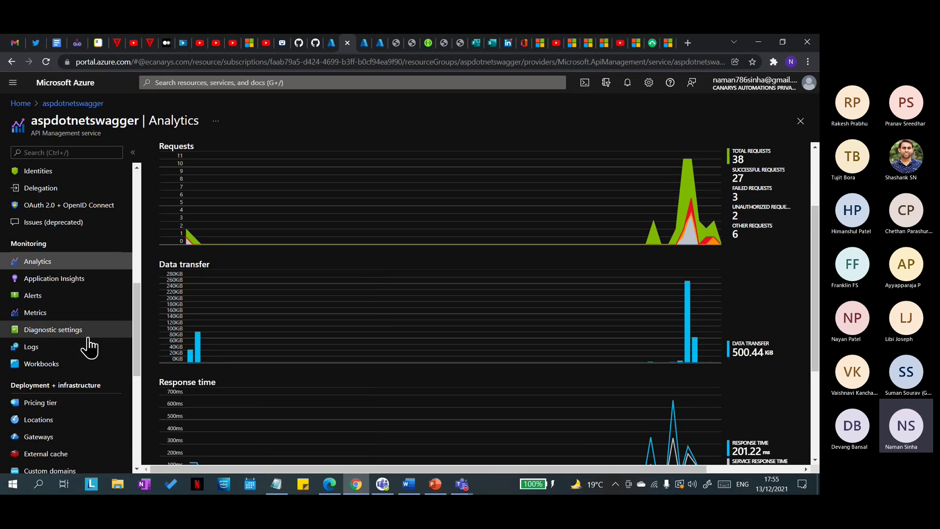
pyautogui.click(38, 315)
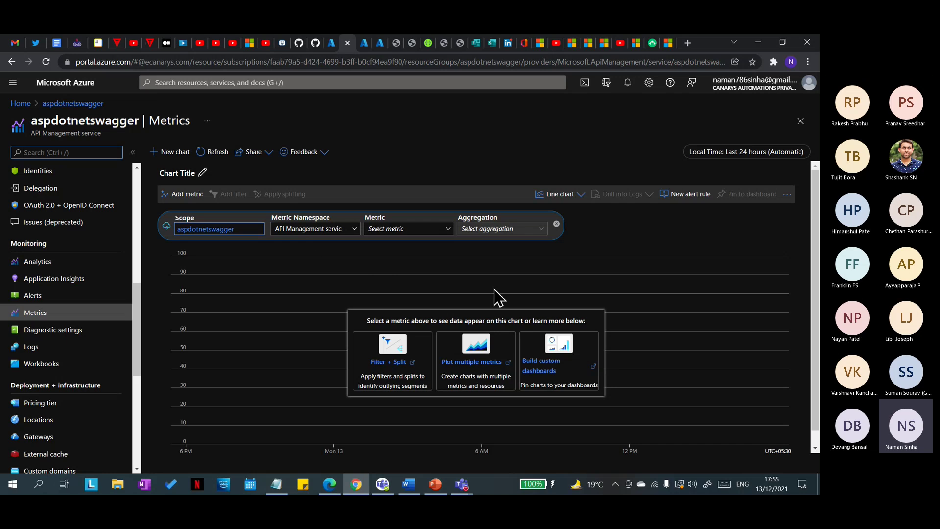
pyautogui.click(449, 233)
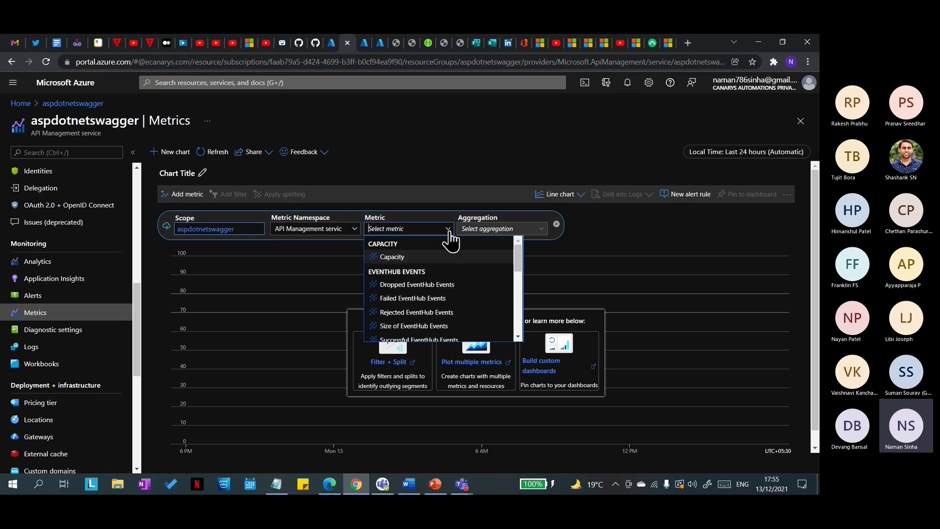
pyautogui.scroll(-5, 424, 316)
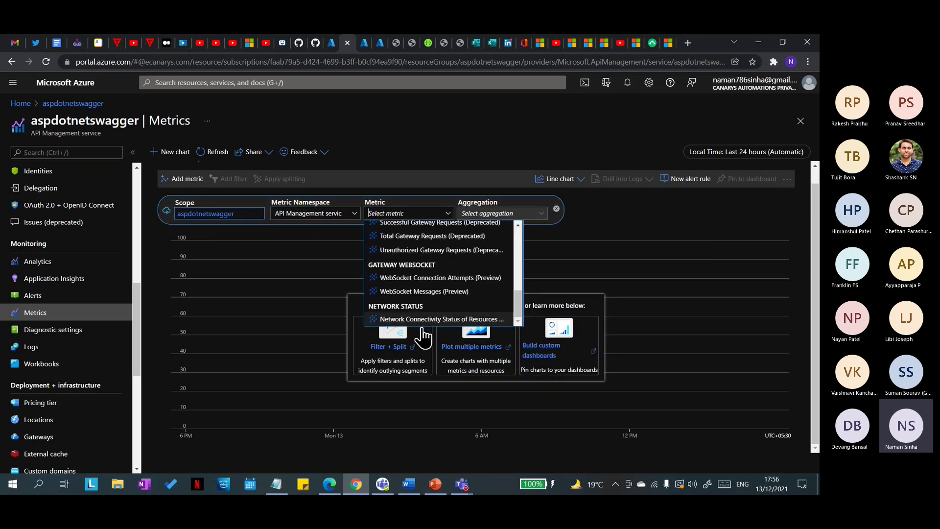
pyautogui.scroll(-2, 431, 303)
pyautogui.scroll(1, 437, 295)
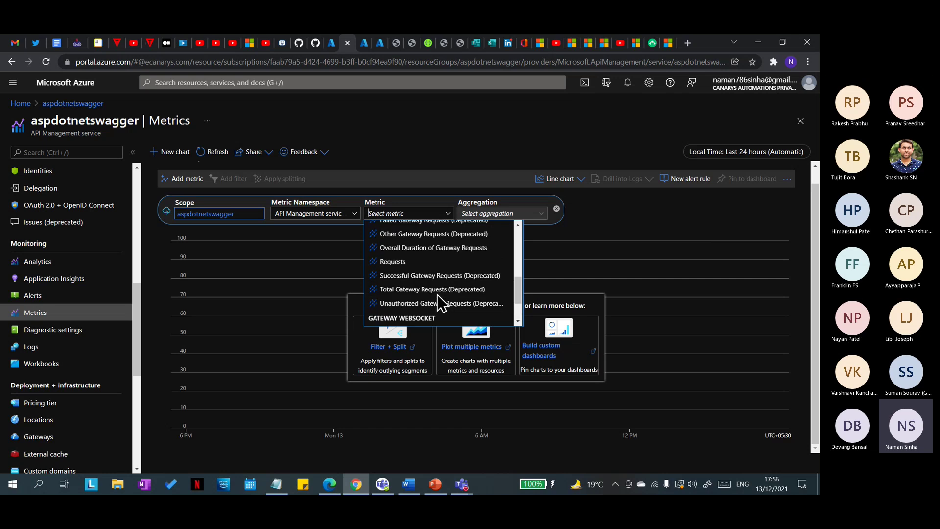
pyautogui.scroll(2, 431, 248)
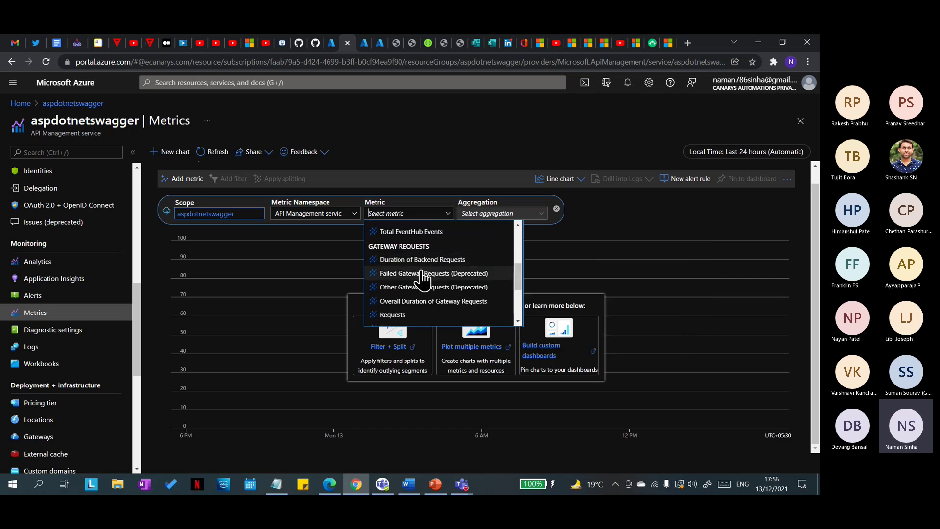
pyautogui.click(423, 260)
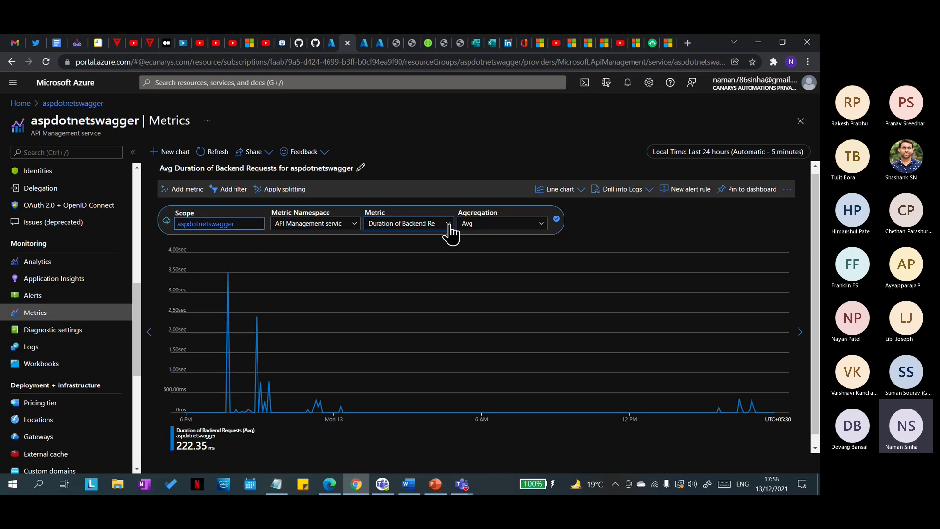
# Step: Set the aggregation to Max, then review the metric namespace and metric lists
pyautogui.click(484, 225)
pyautogui.click(509, 265)
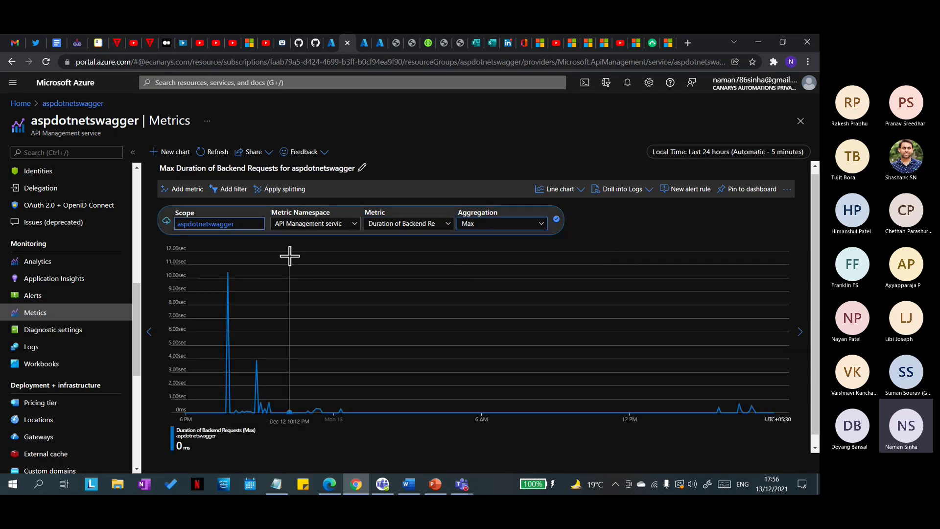
pyautogui.click(313, 223)
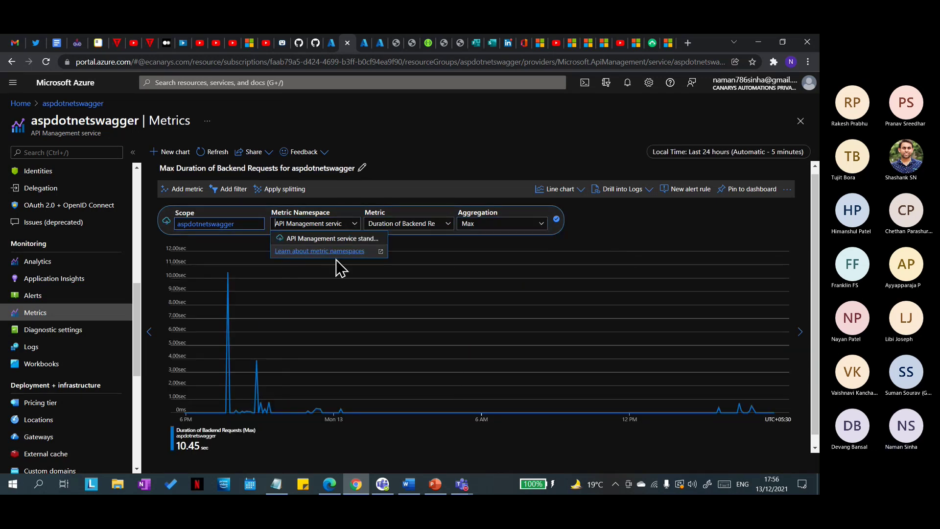
pyautogui.click(447, 225)
pyautogui.scroll(1, 397, 274)
pyautogui.scroll(-6, 396, 274)
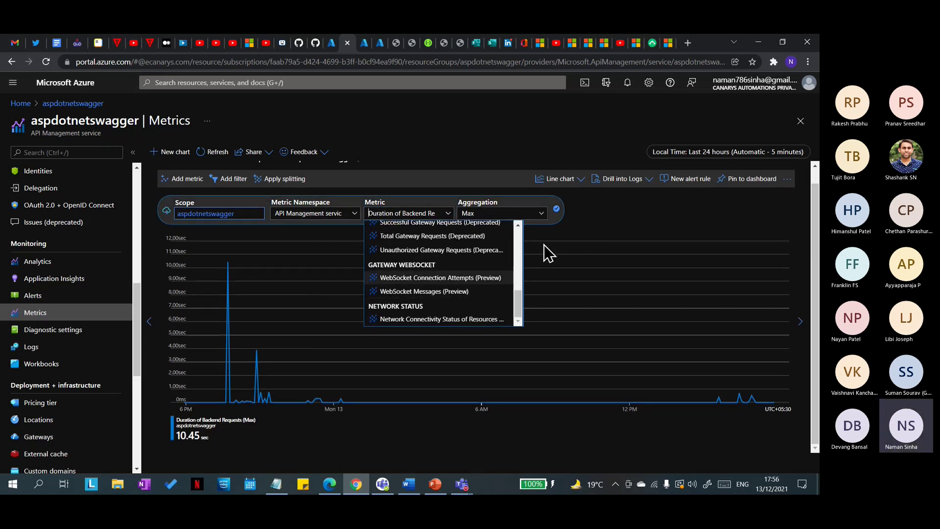
pyautogui.scroll(10, 447, 293)
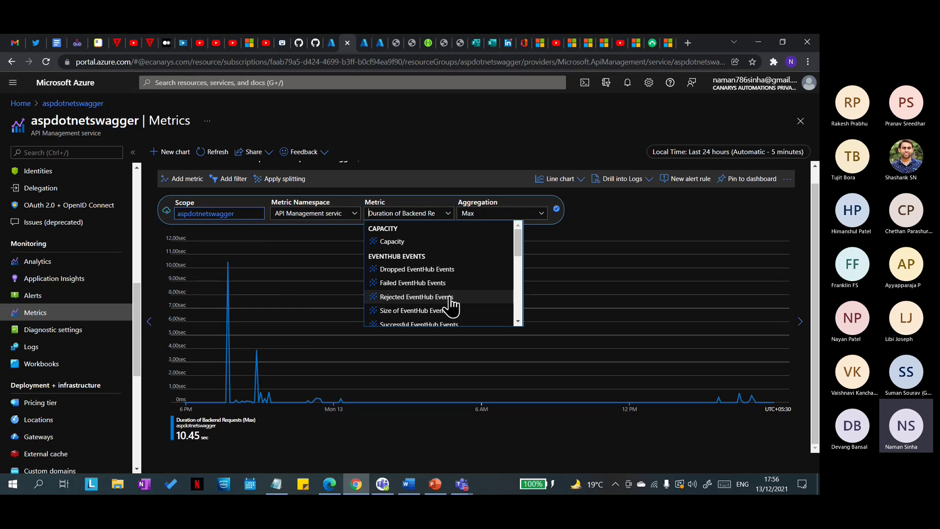
pyautogui.scroll(-8, 450, 304)
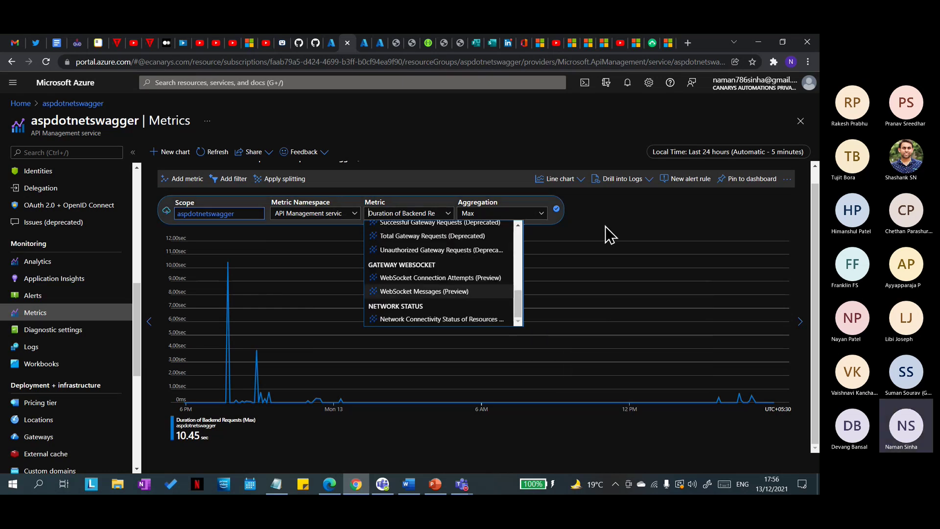
# Step: Switch the backend duration chart from line to area, then to scatter
pyautogui.click(605, 226)
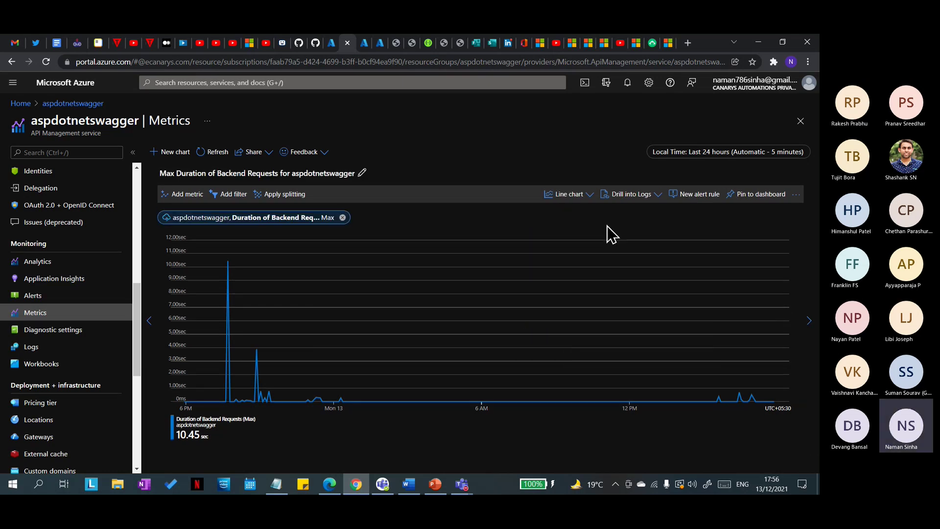
pyautogui.click(569, 195)
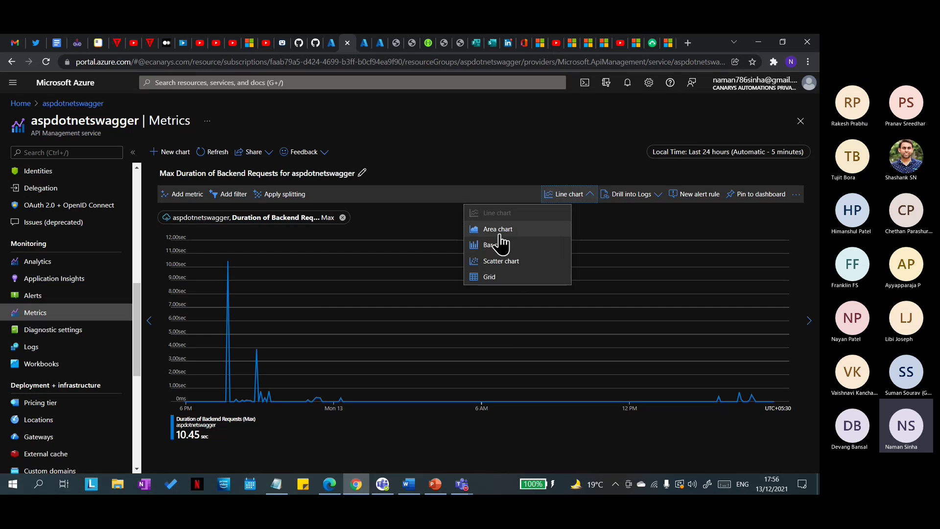
pyautogui.click(499, 230)
pyautogui.click(567, 194)
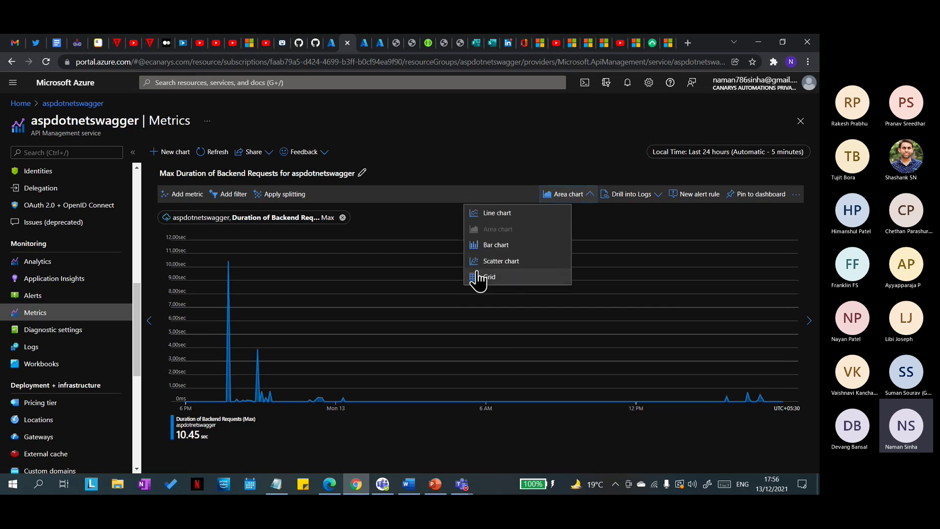
pyautogui.click(494, 263)
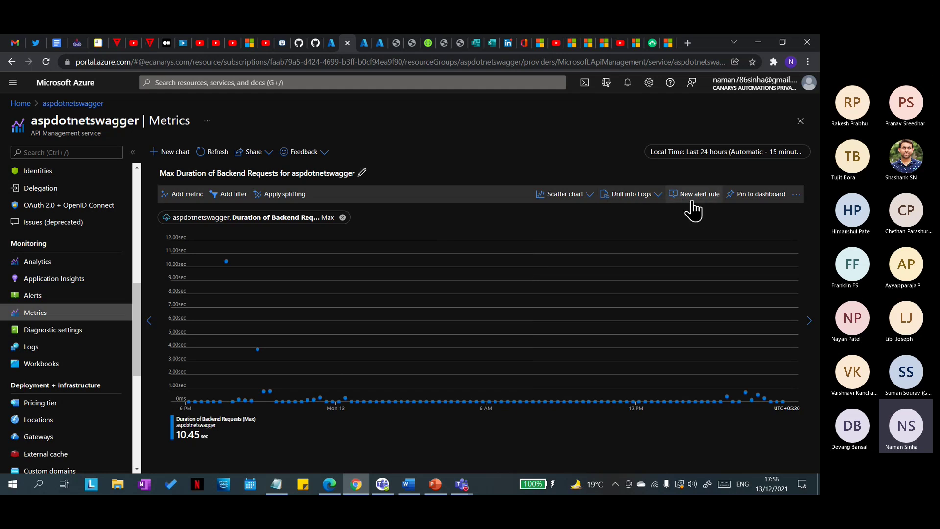
# Step: Draft a new alert rule from the max backend duration chart, then discard it
pyautogui.click(693, 211)
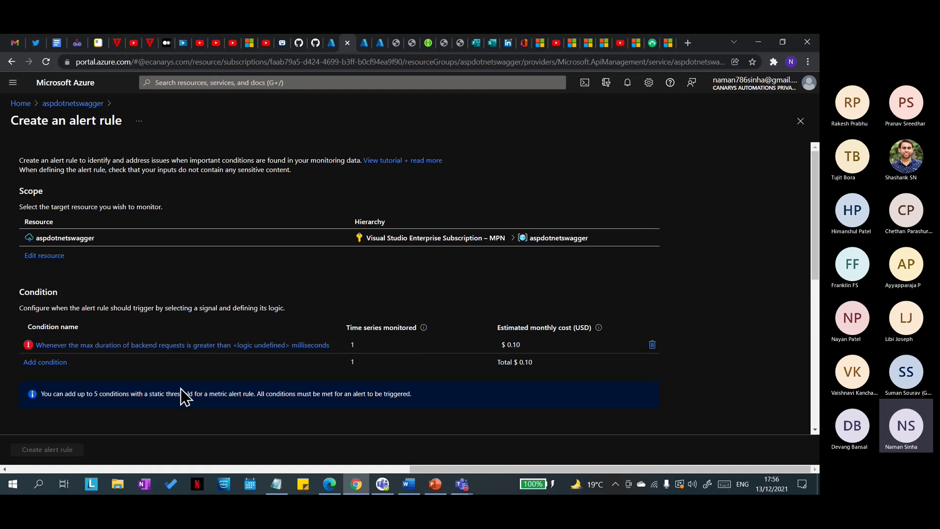
pyautogui.scroll(-2, 184, 394)
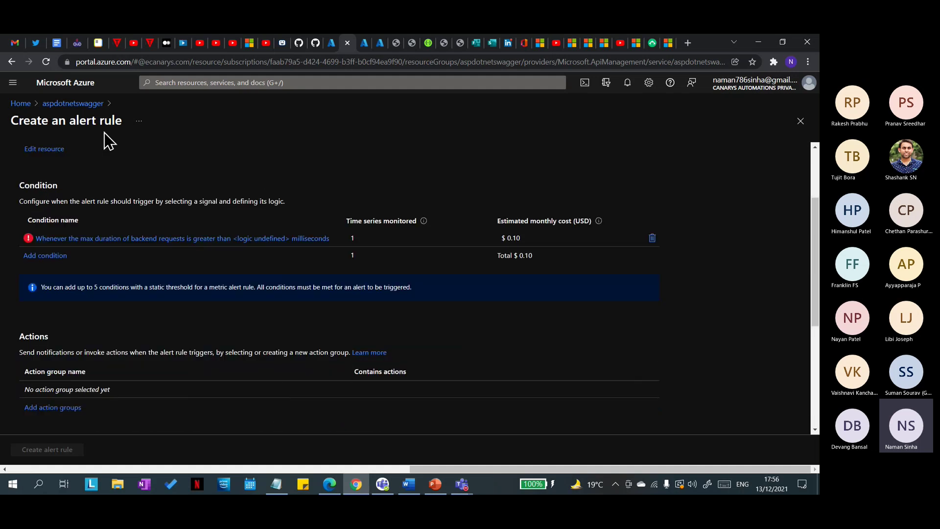
pyautogui.click(74, 103)
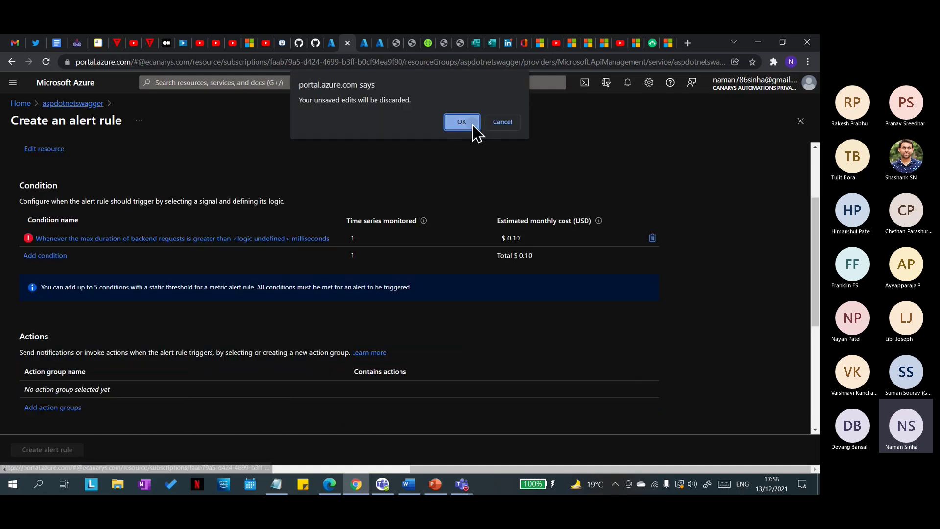
pyautogui.click(462, 122)
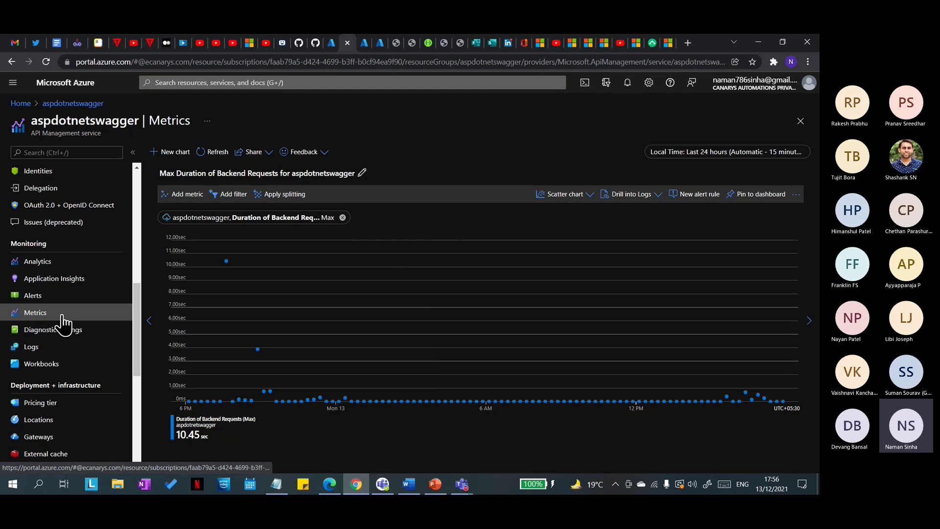
# Step: Bring the Teams meeting window forward and stop sharing the screen
pyautogui.scroll(-1, 58, 345)
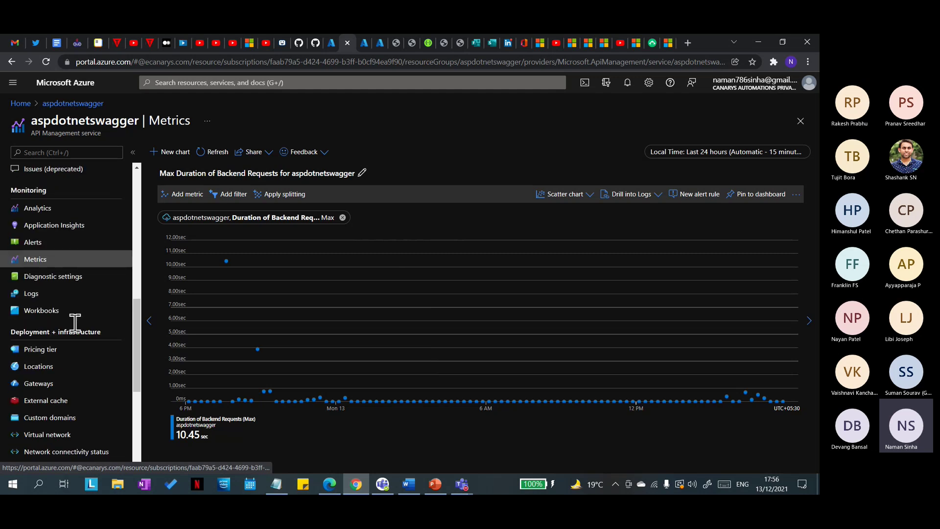
pyautogui.scroll(1, 75, 322)
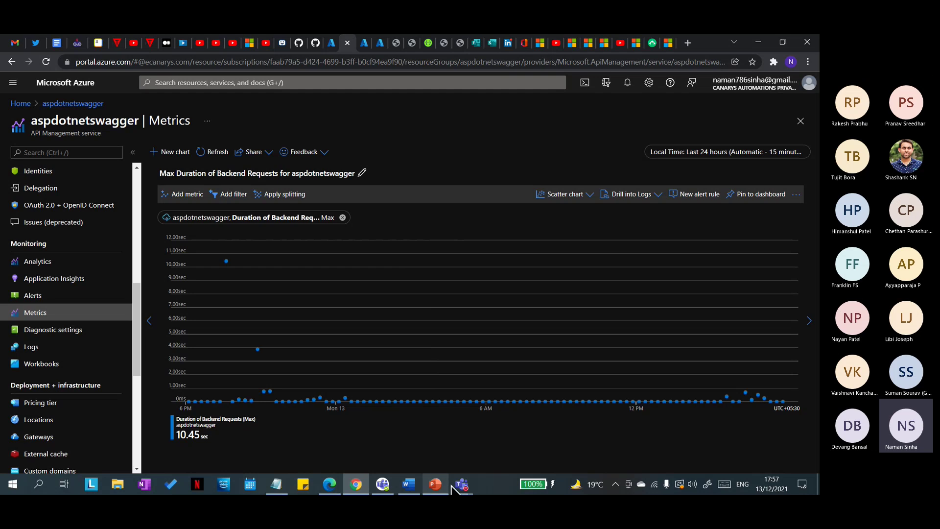
pyautogui.moveTo(461, 484)
pyautogui.click(478, 460)
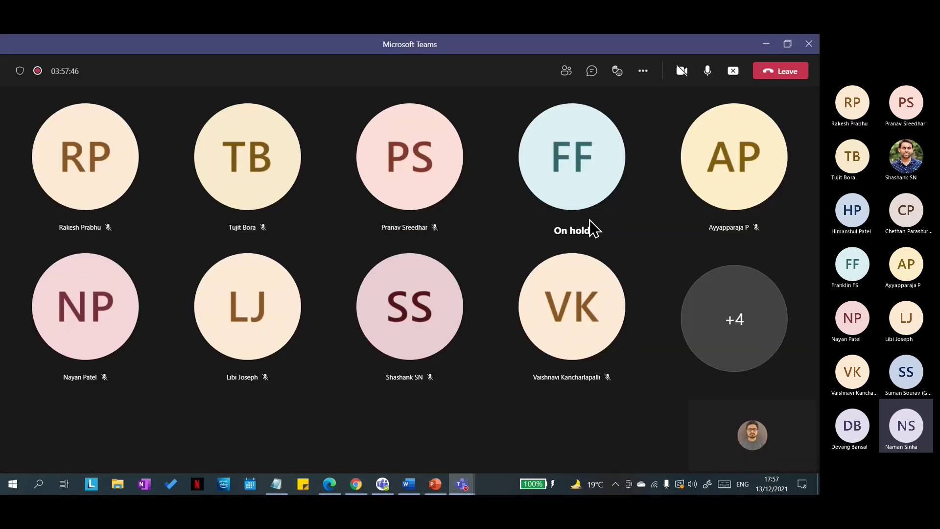
pyautogui.click(733, 72)
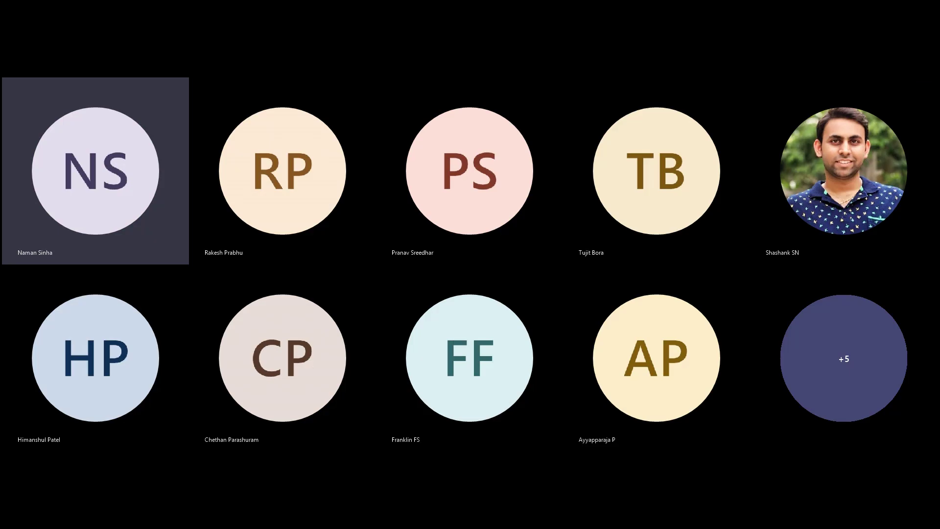